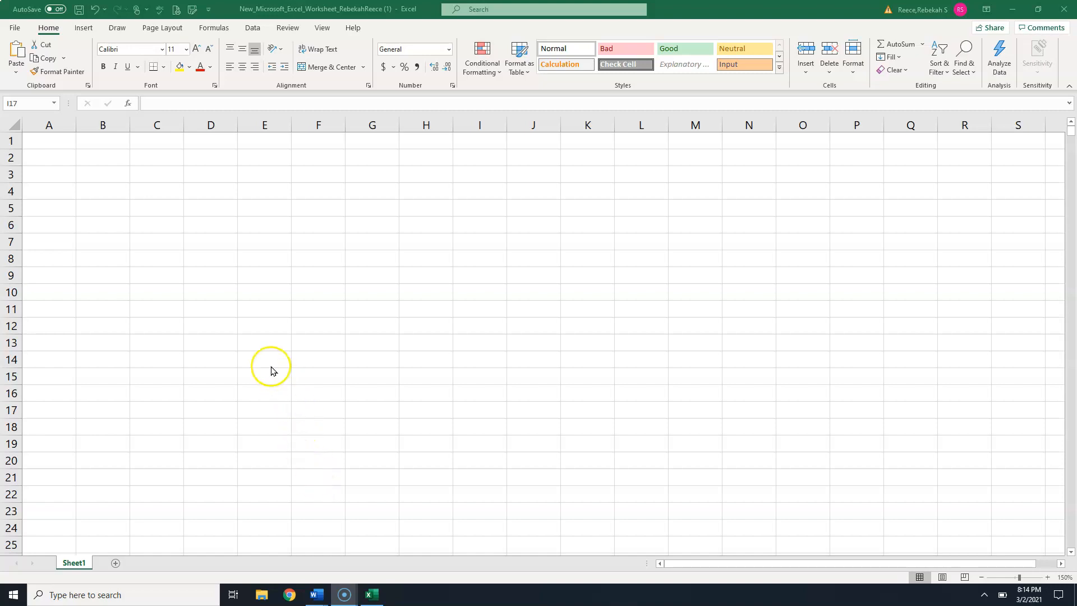
- Enter the title Manola Department Stores, Inc. in cell A1
left_click(59, 141)
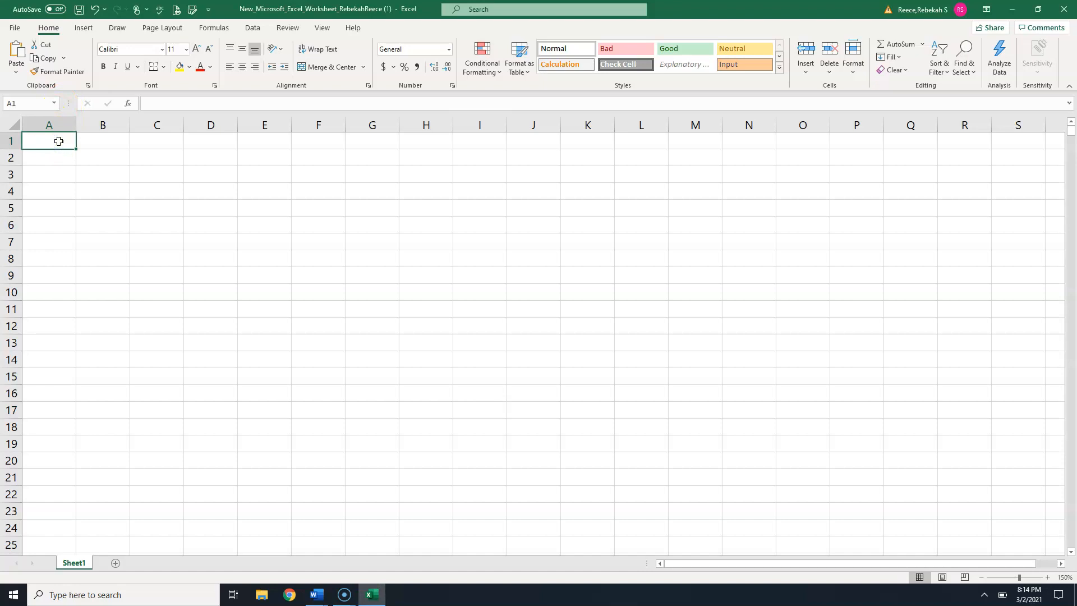
type("M")
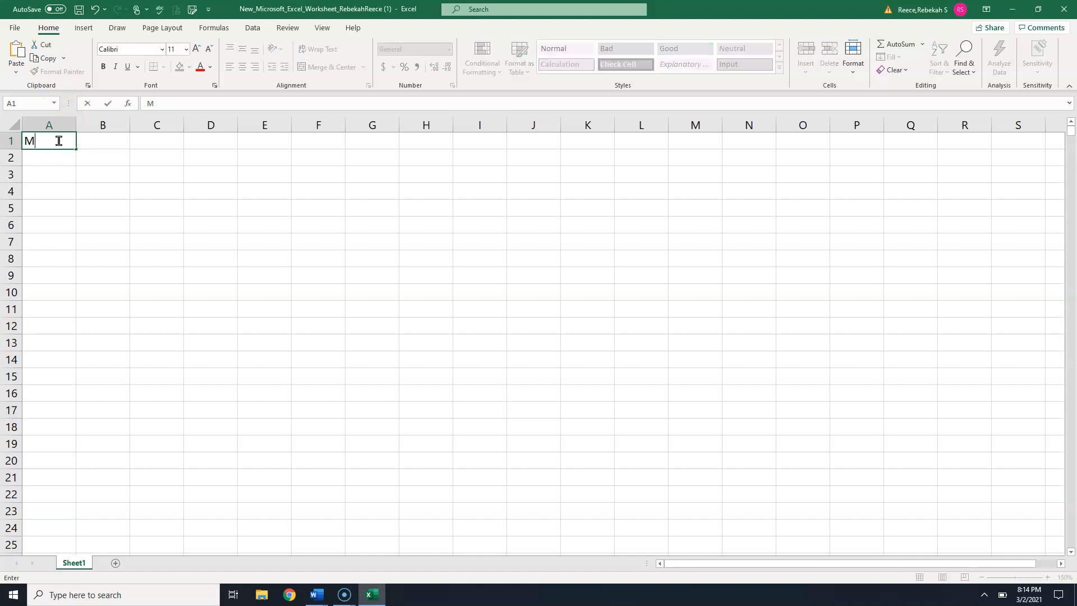
type("anola Depart")
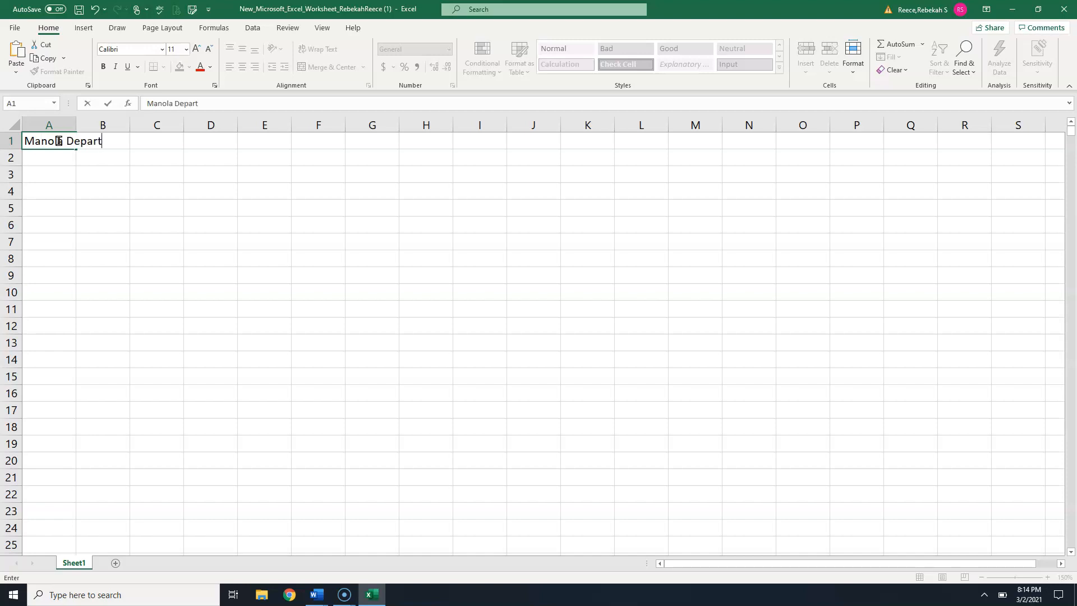
type("ment Stores, Inc.")
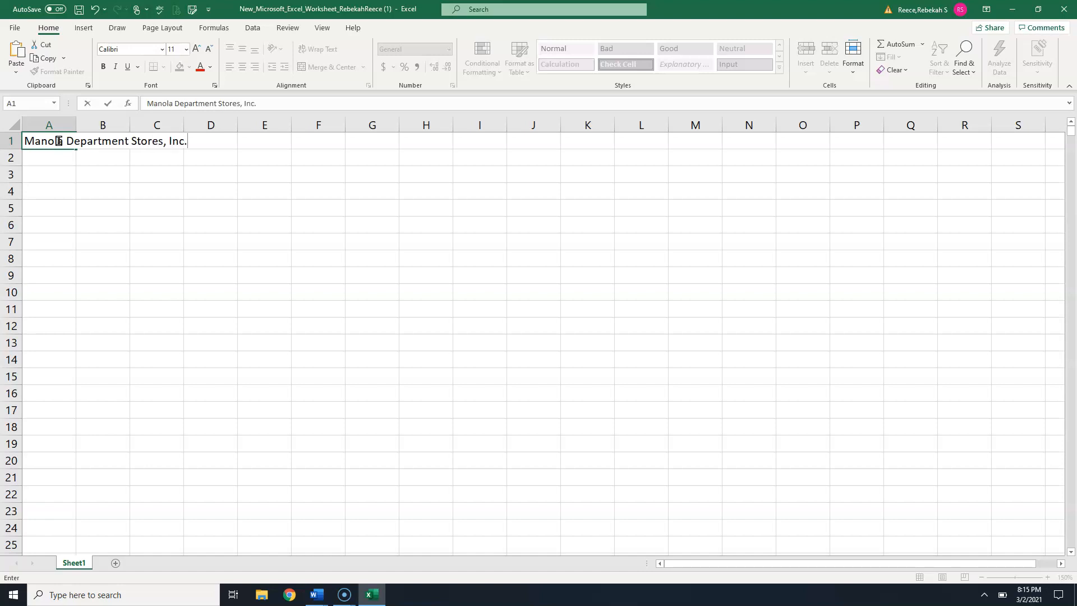
- Enter the subtitle Six-Month Financial Projection in cell A2
left_click(56, 157)
type("S")
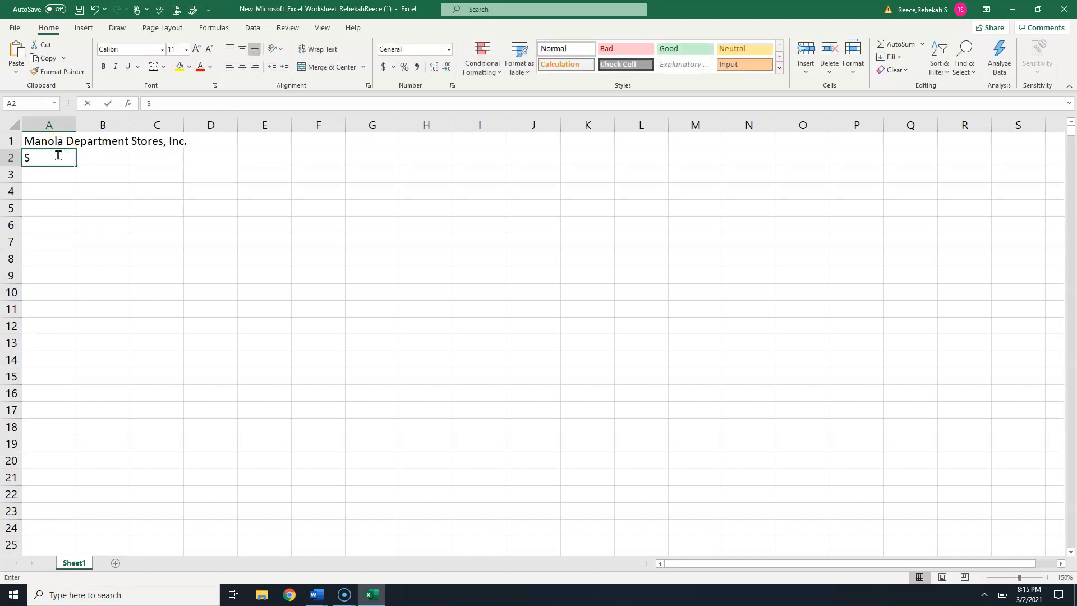
type("ix")
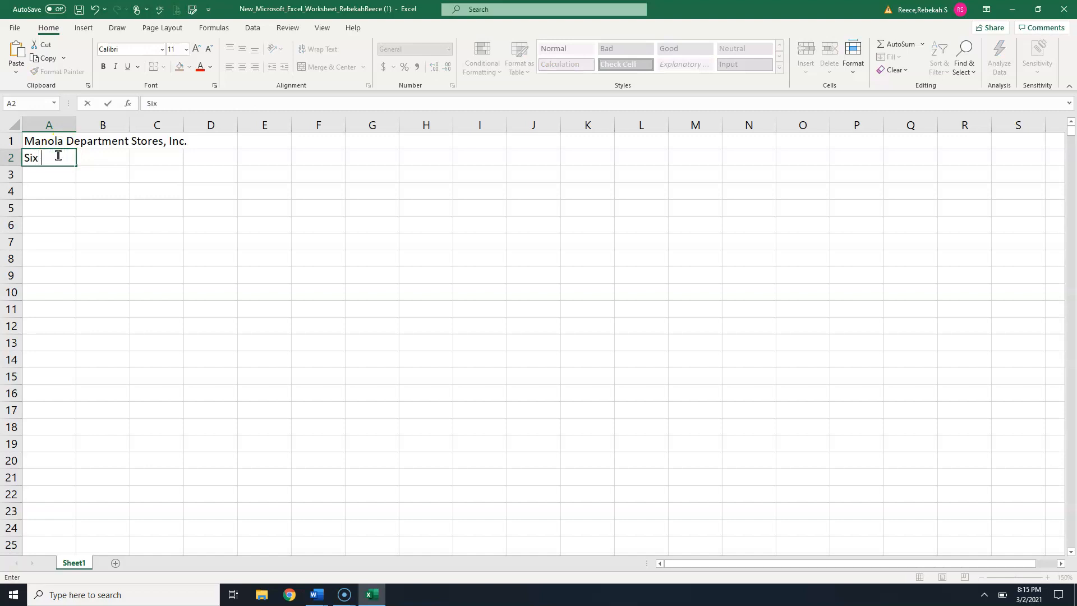
type("-Month Financial Projection")
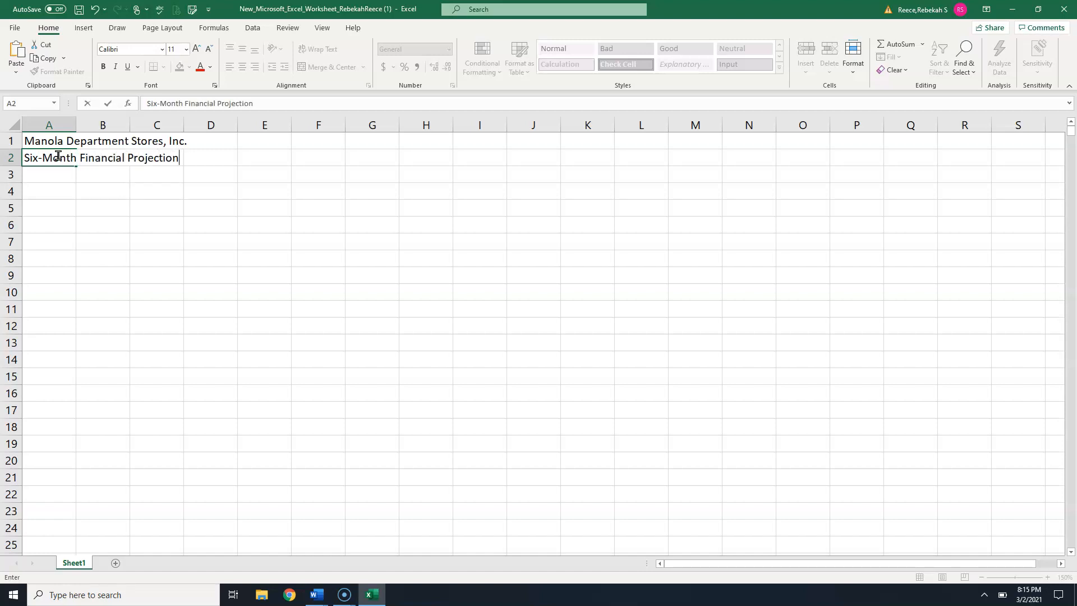
key("Return")
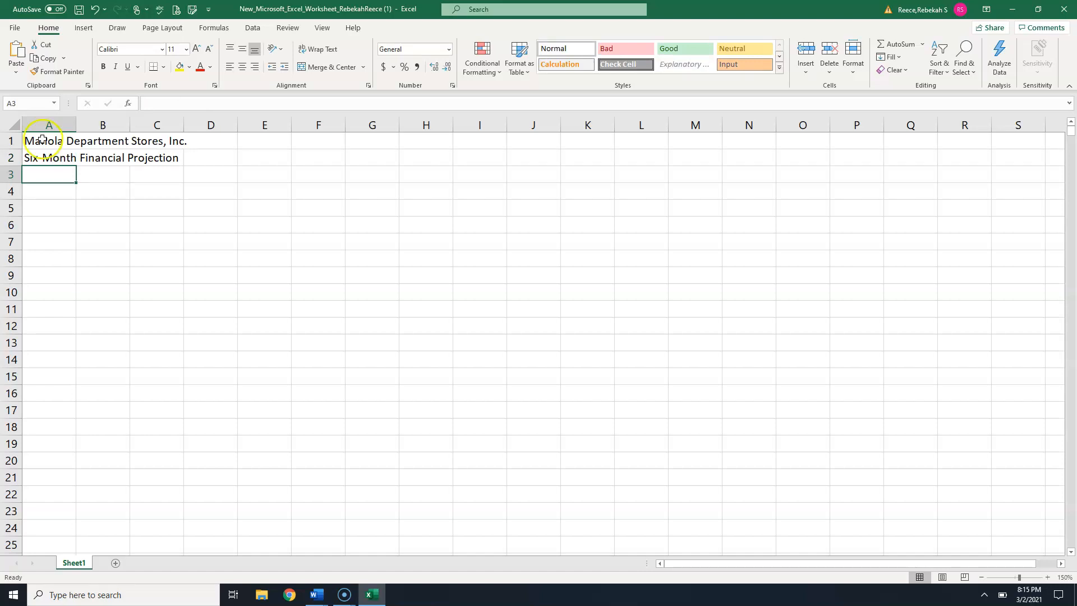
- Apply the Slice theme to the workbook
left_click(24, 31)
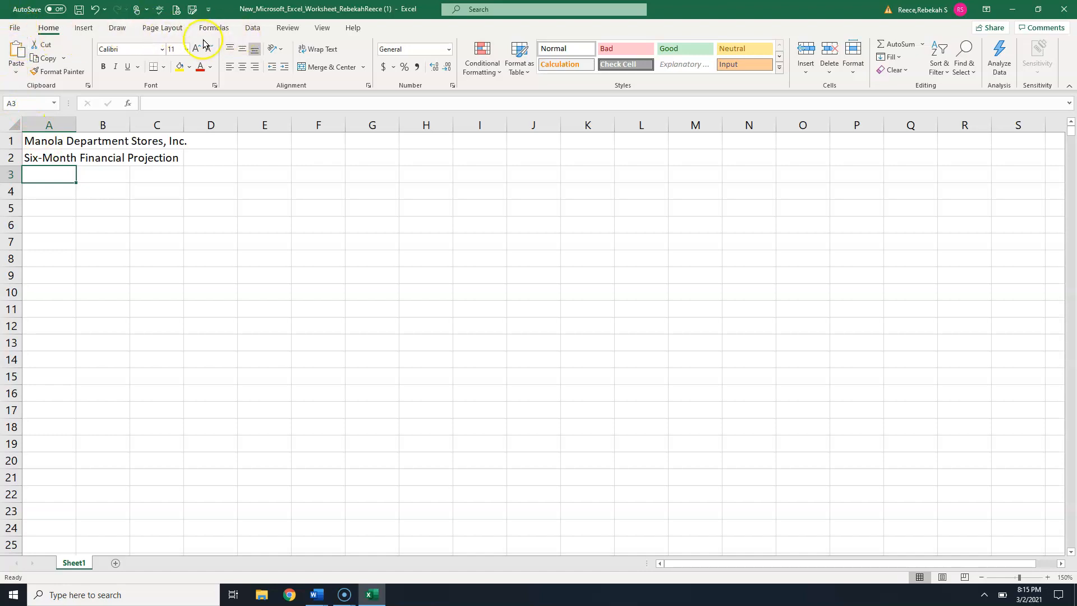
left_click(162, 28)
left_click(13, 73)
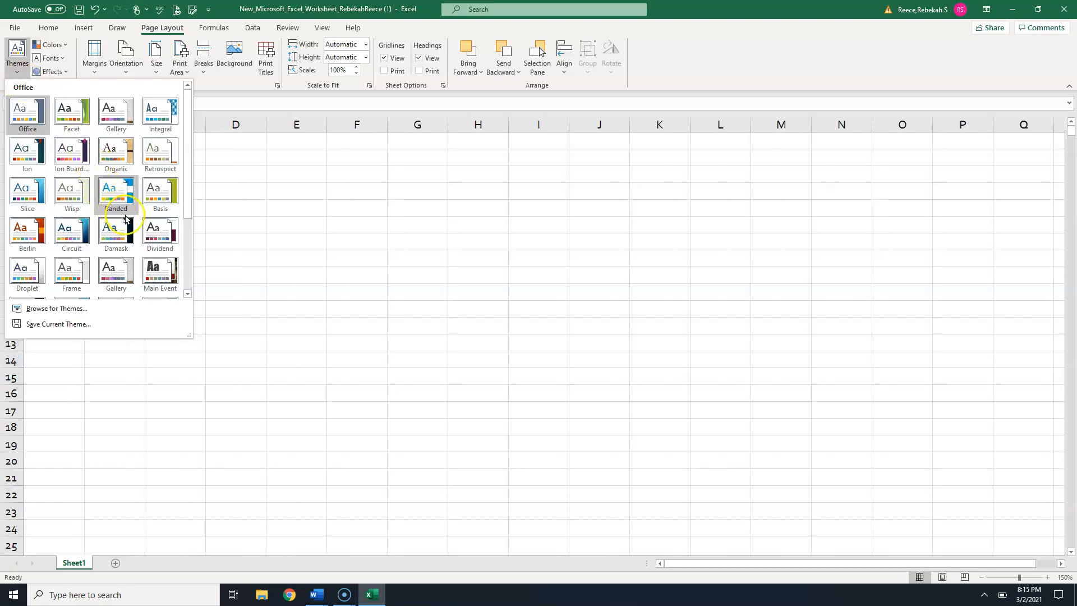
left_click(188, 294)
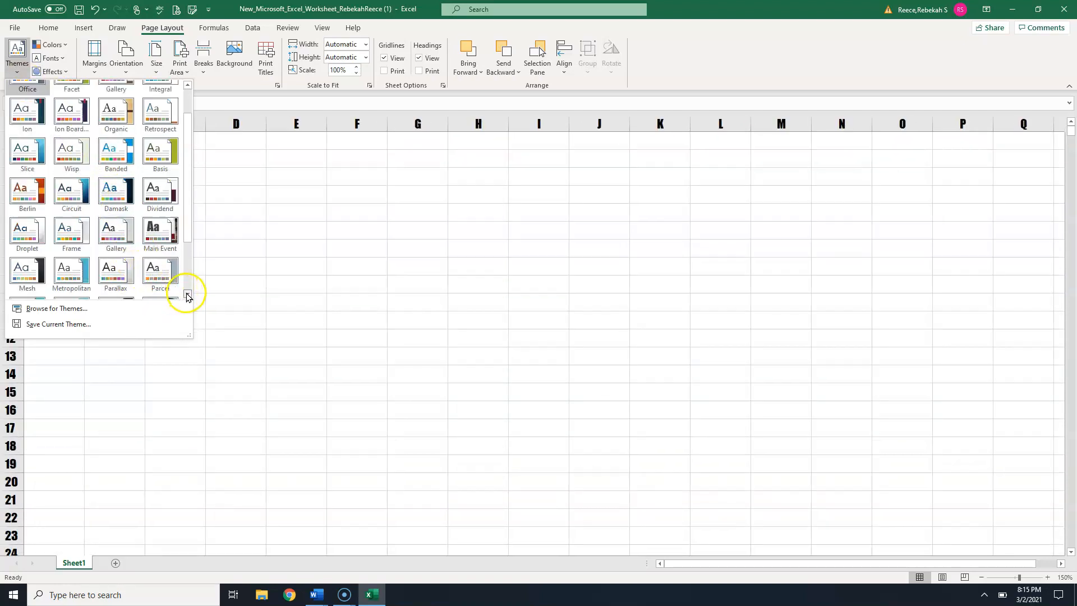
left_click(187, 294)
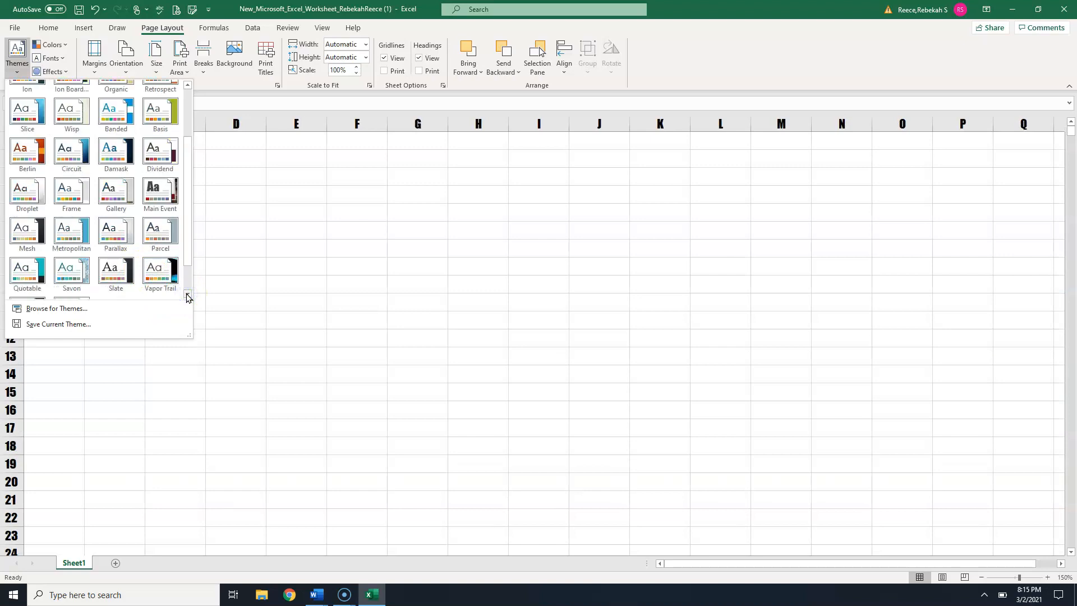
left_click(187, 294)
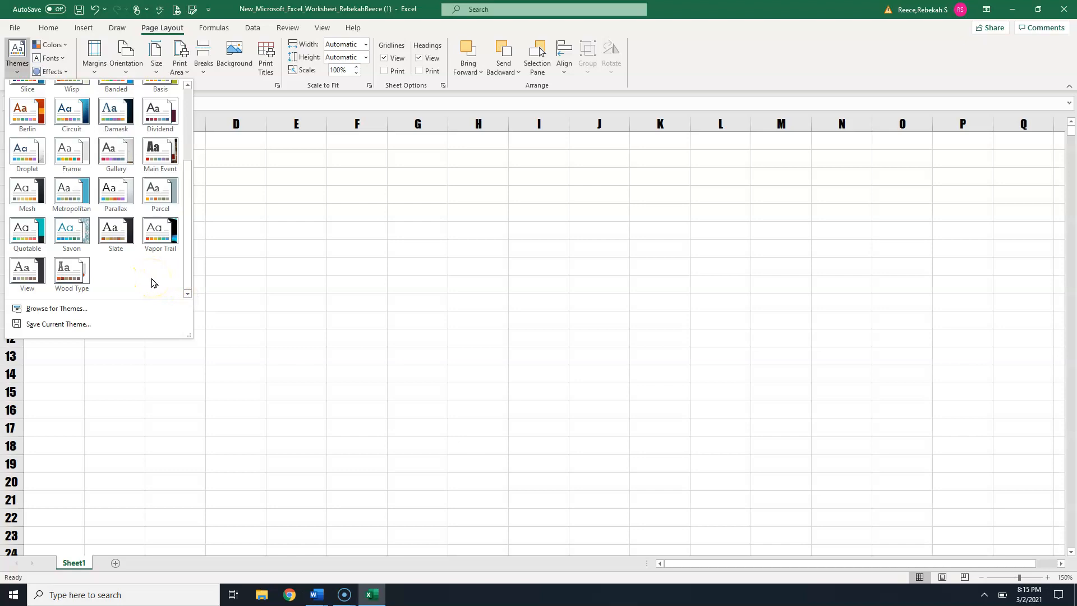
scroll(142, 281, "up", 1)
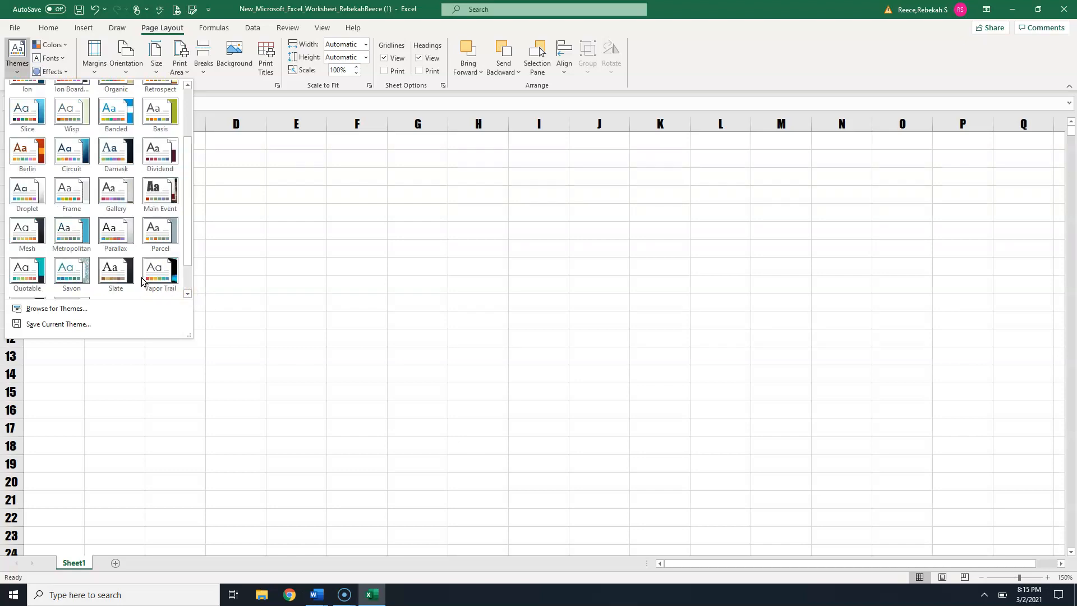
left_click(27, 113)
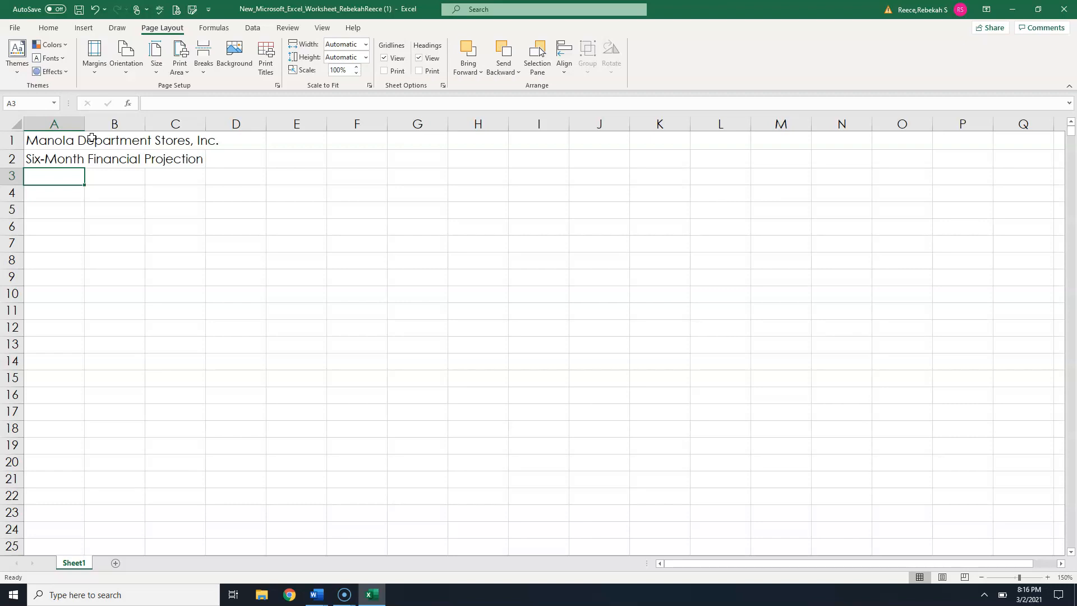
- Enter January as the column heading in cell B3
left_click(121, 183)
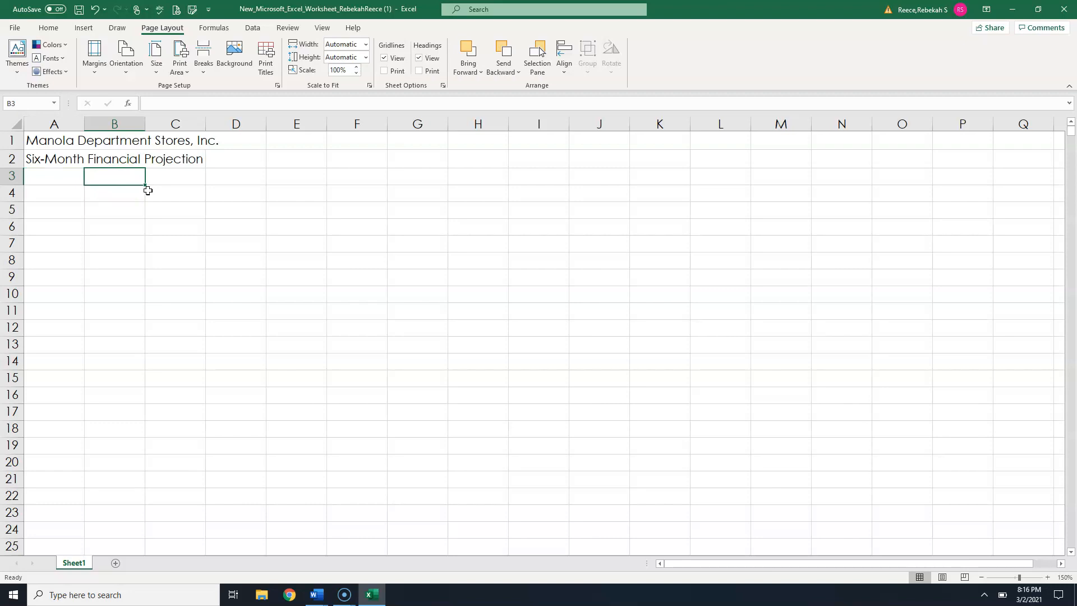
type("January")
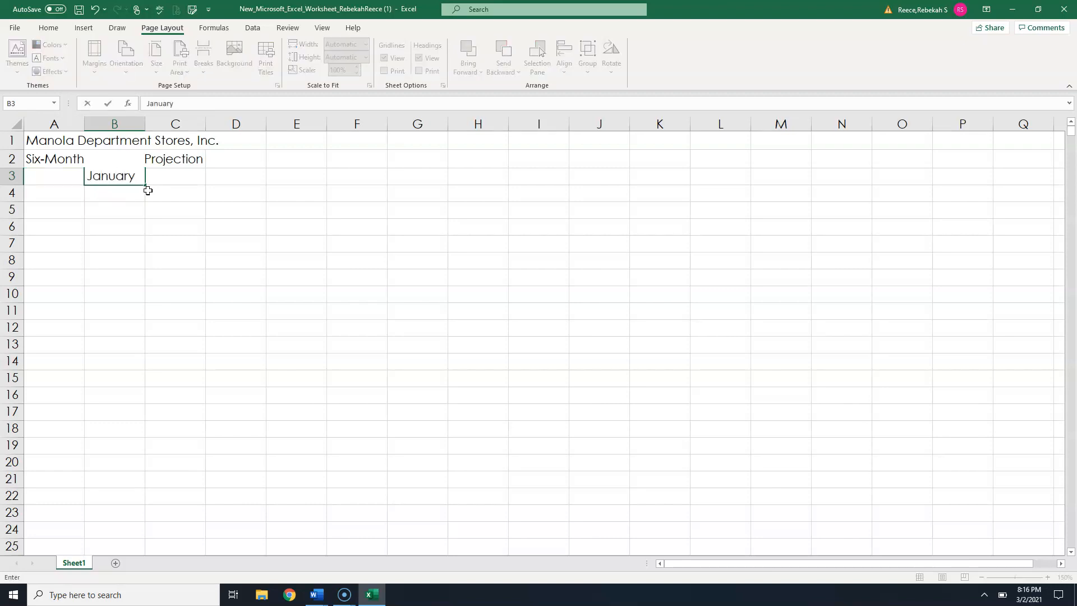
left_click(109, 104)
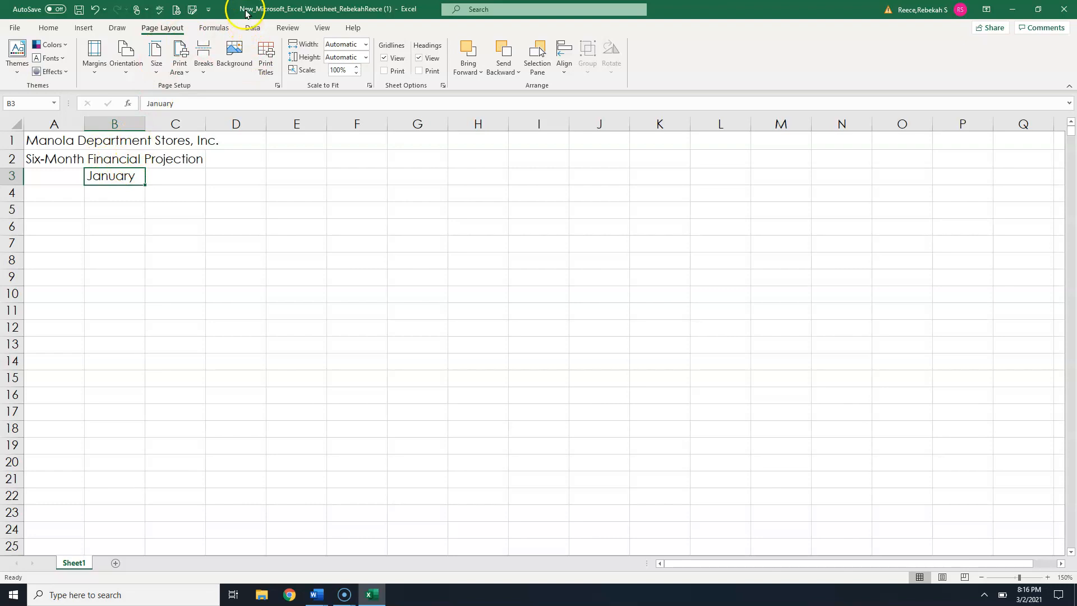
- Rotate the text in cell B3 to an angle of 75 degrees using Format Cells alignment
left_click(51, 28)
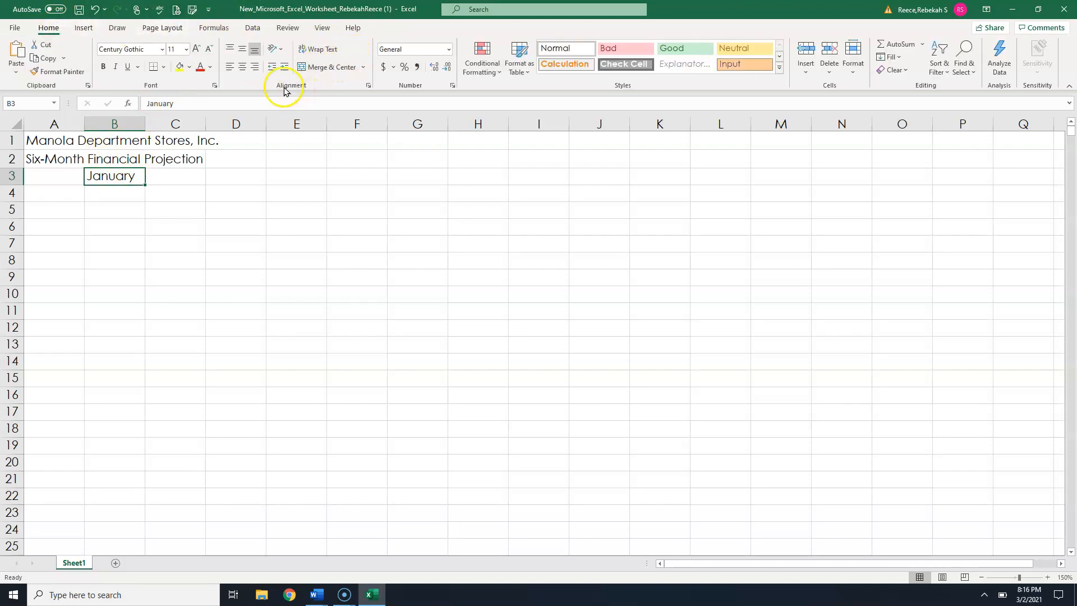
left_click(275, 52)
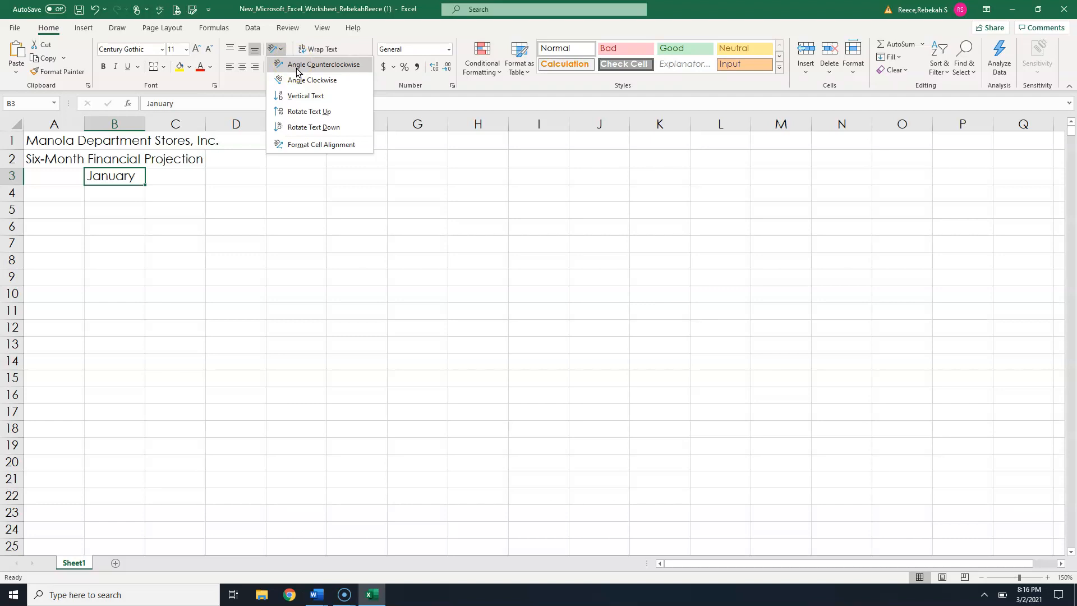
left_click(358, 38)
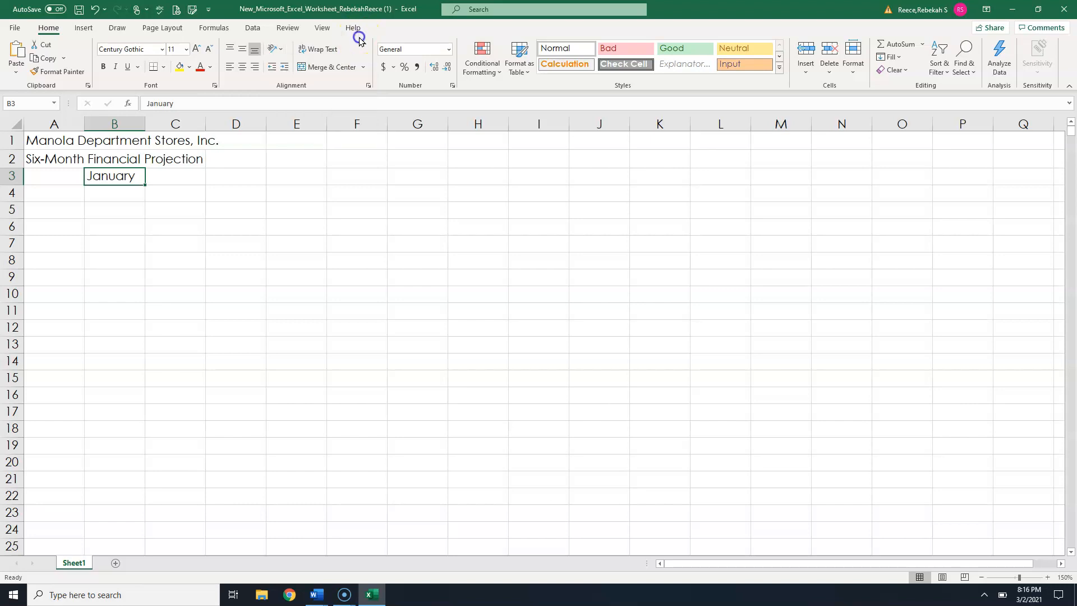
left_click(368, 85)
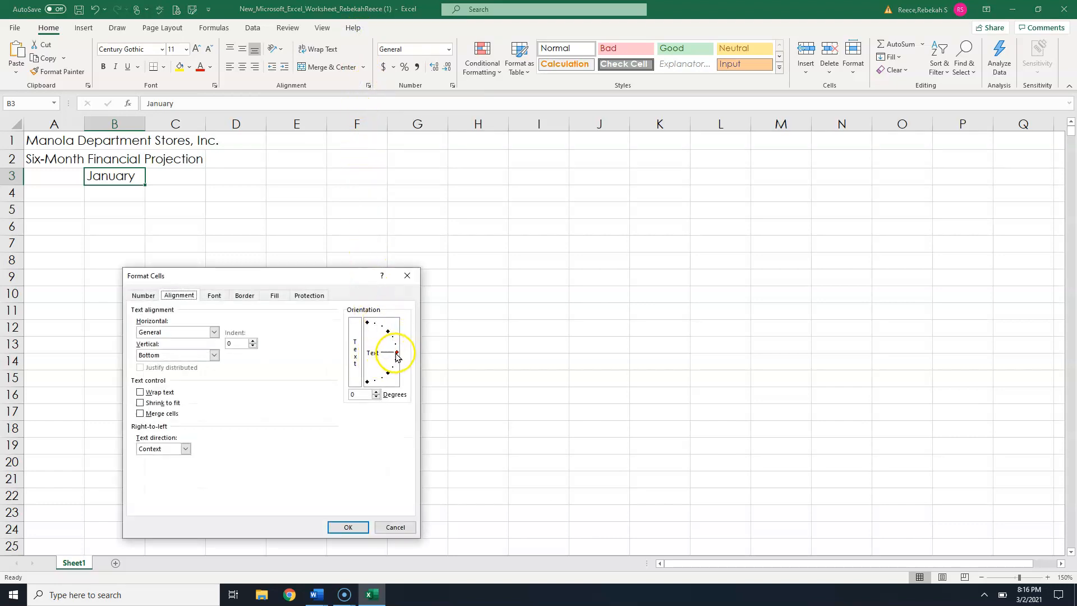
left_click_drag(397, 354, 382, 320)
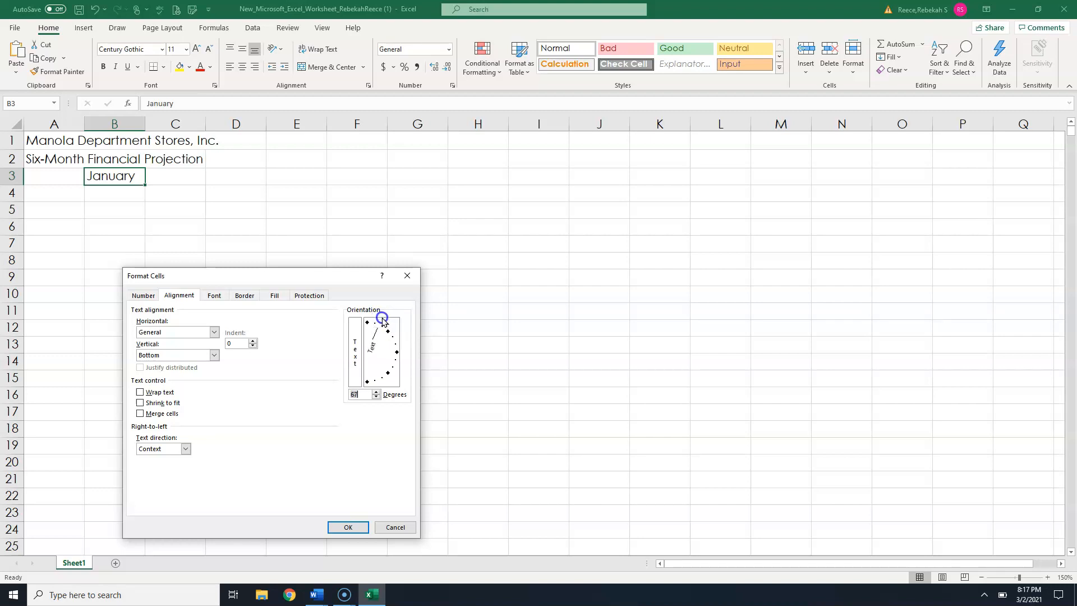
left_click(375, 393)
left_click(376, 393)
left_click(377, 393)
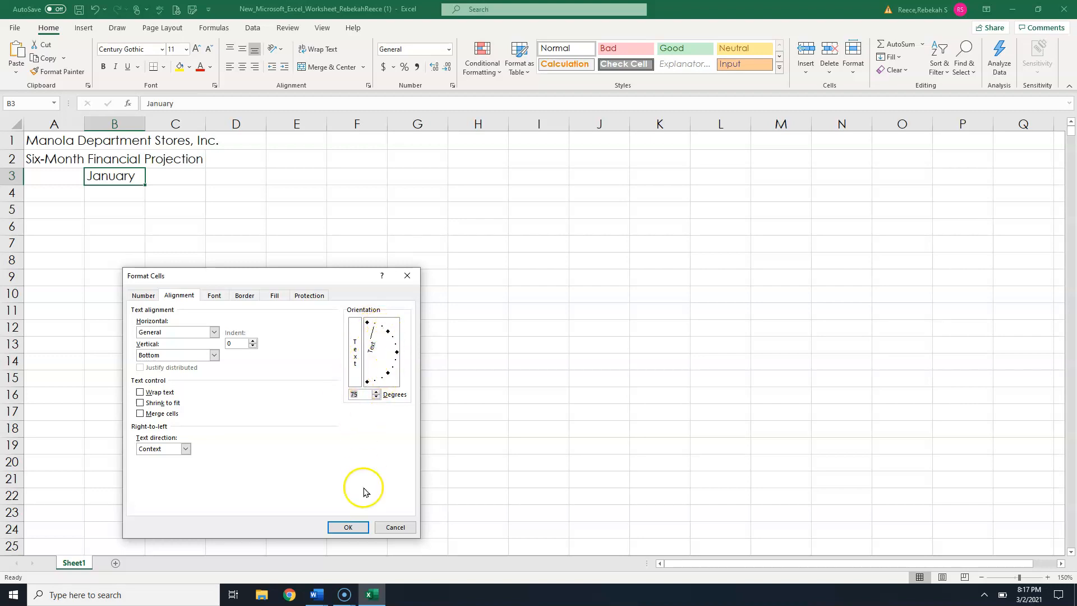
left_click(349, 527)
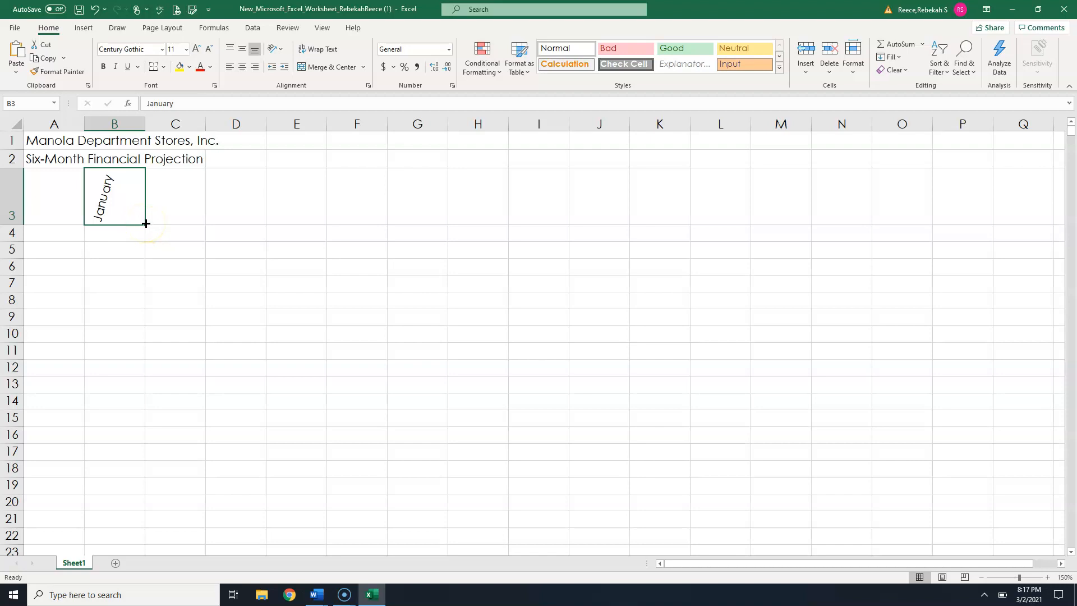
- Fill the month headings from January across to June in cells B3 through G3
left_click_drag(146, 223, 435, 262)
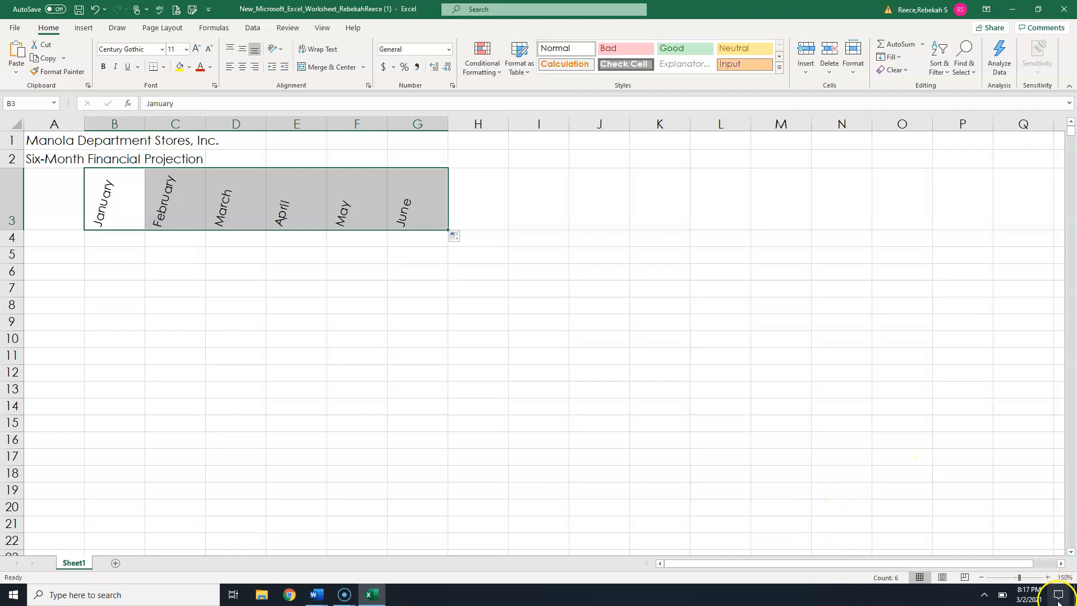
left_click(1047, 578)
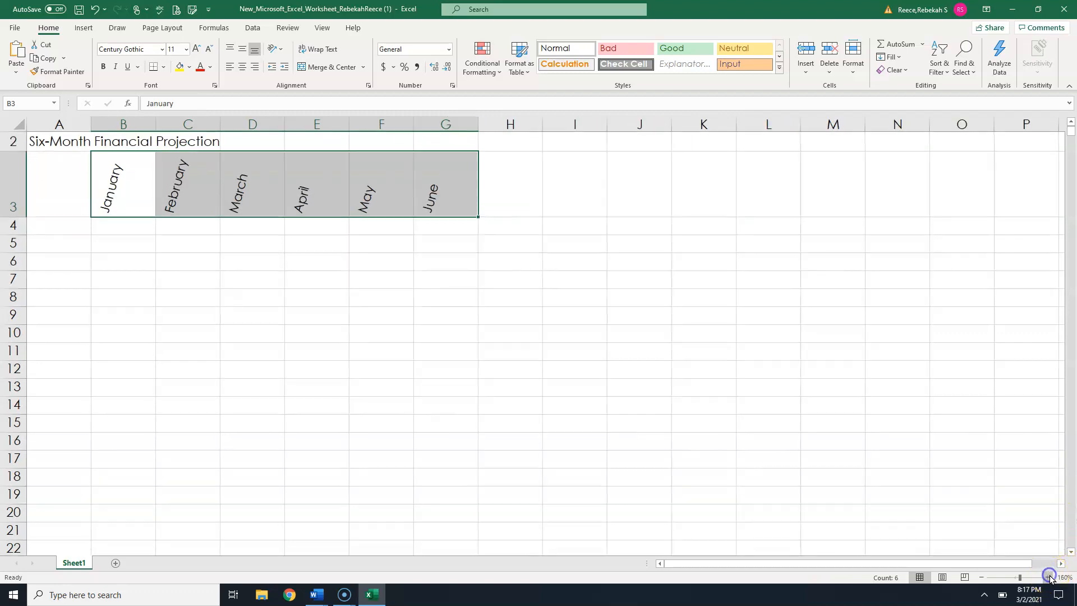
left_click(1047, 577)
left_click(1048, 577)
left_click(1047, 578)
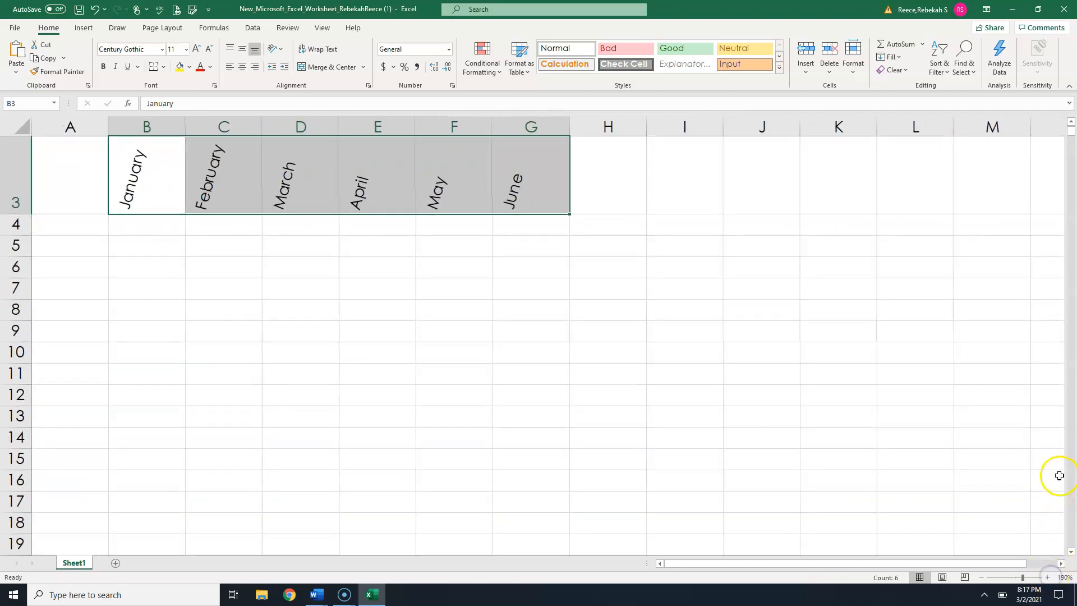
scroll(1066, 505, "down", 20)
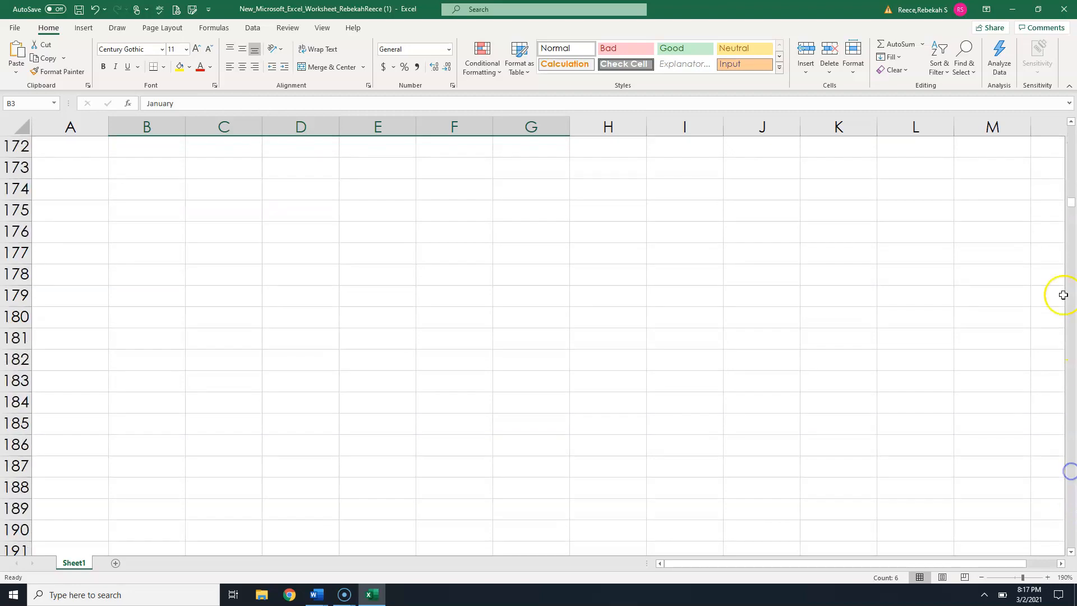
left_click_drag(1071, 203, 1071, 124)
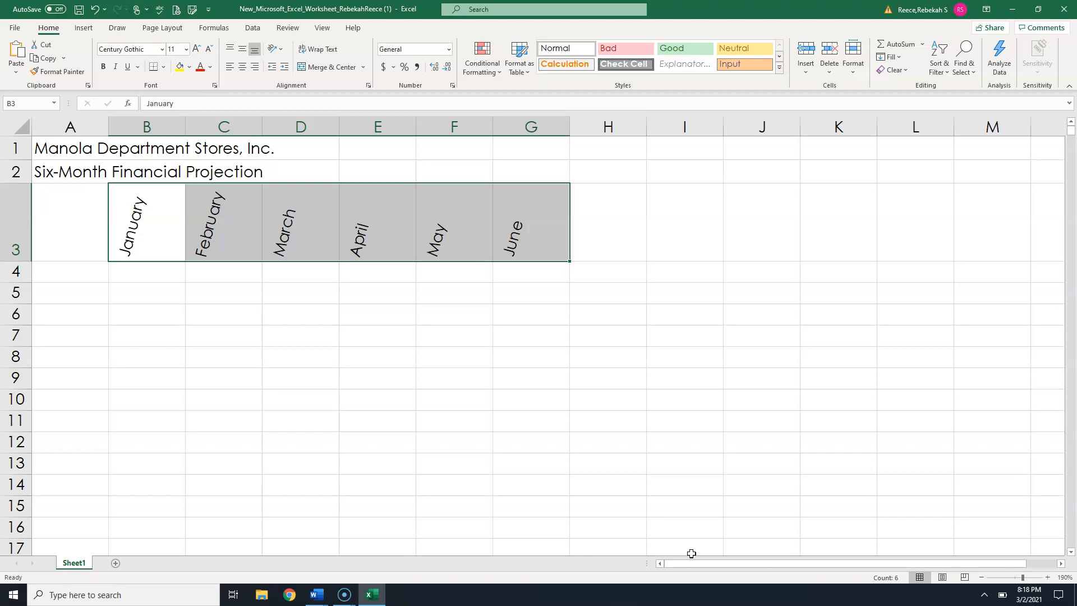
- Enter the headings Total in cell H3 and Chart in cell I3
left_click(614, 246)
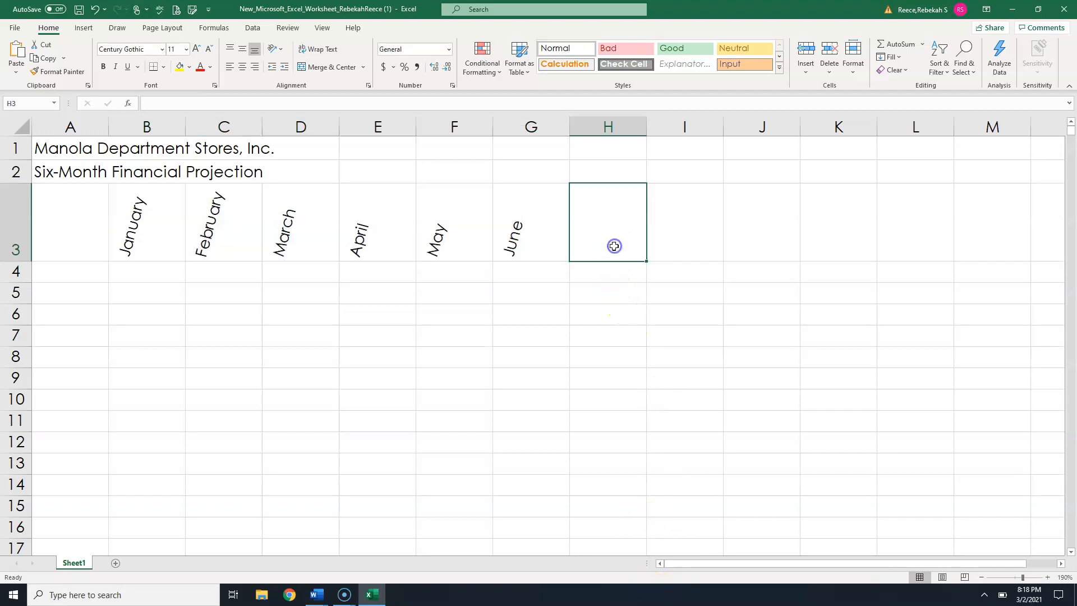
type("Total")
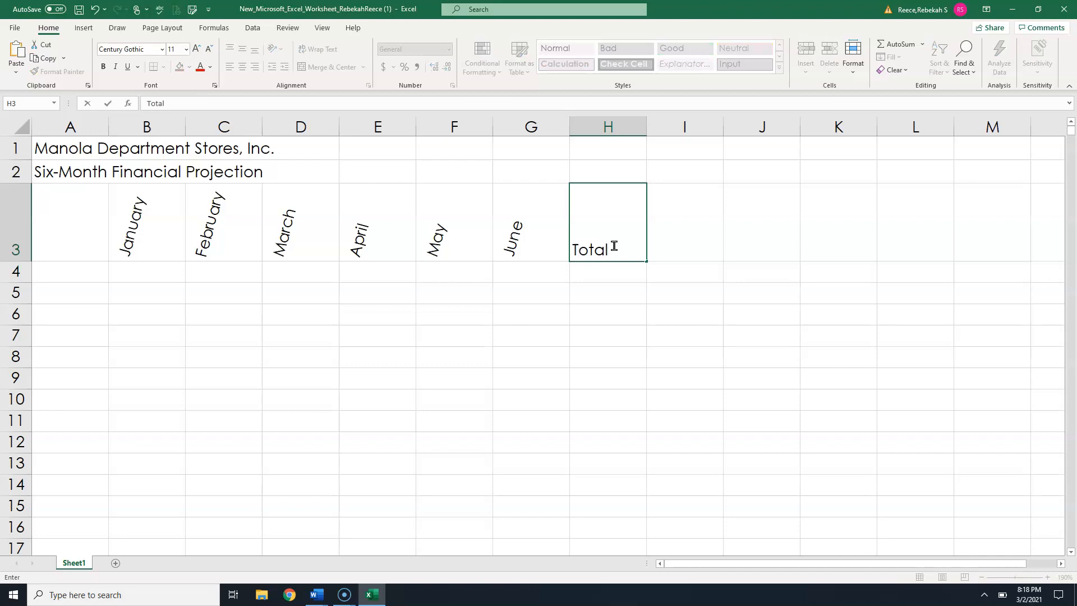
key("Tab")
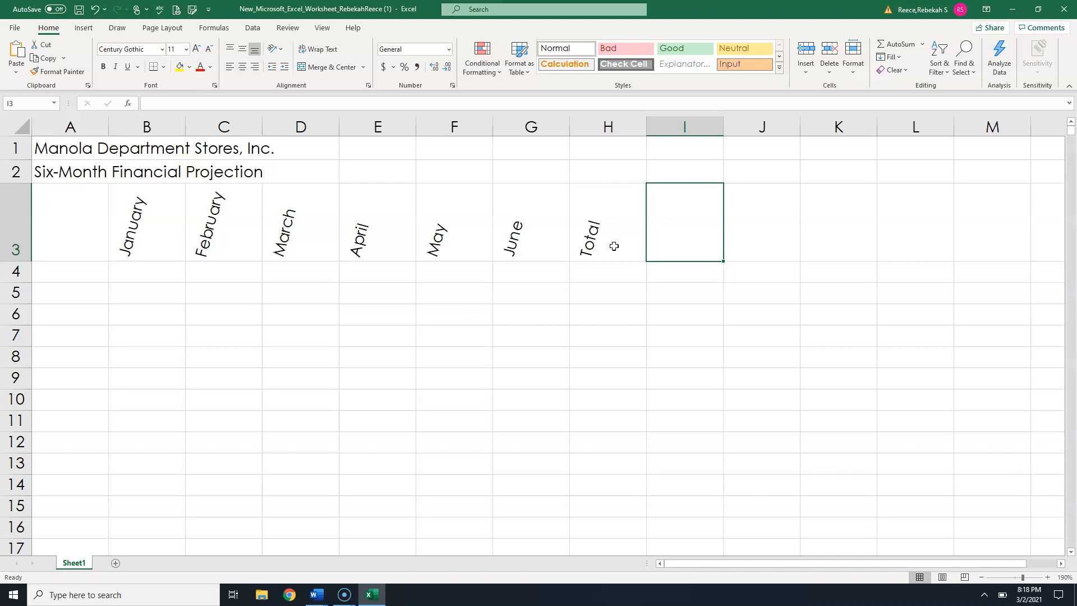
type("Chart")
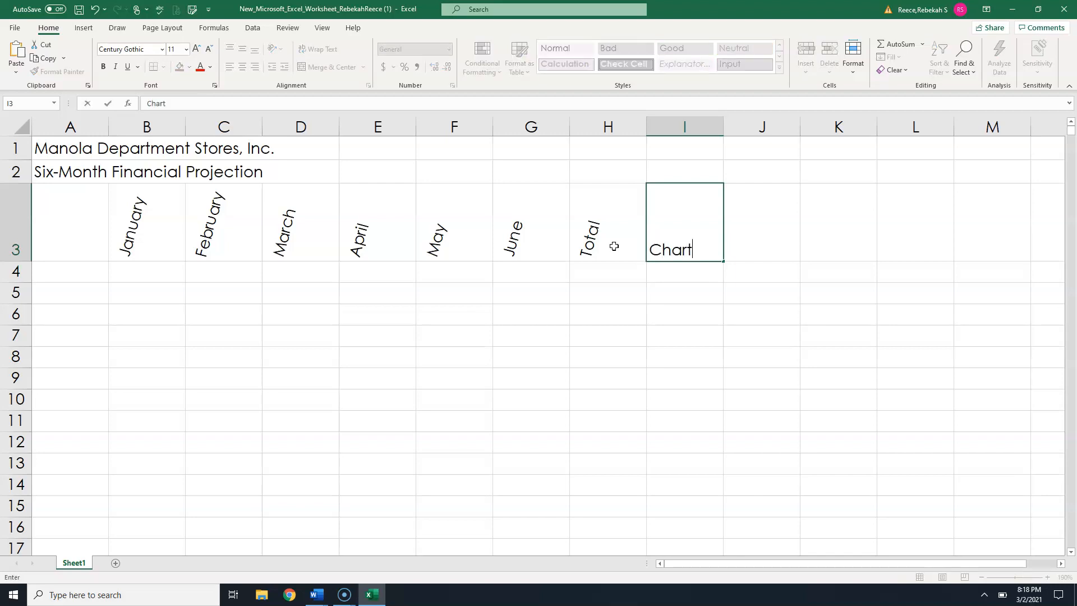
key("Return")
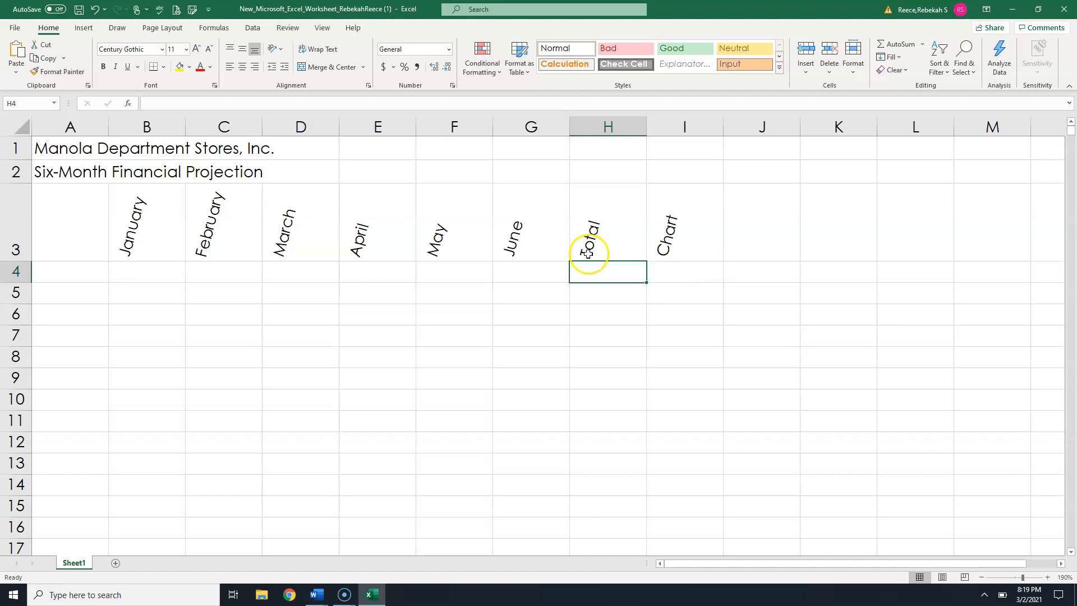
- Widen column A to about 33.88 characters
left_click_drag(108, 127, 327, 135)
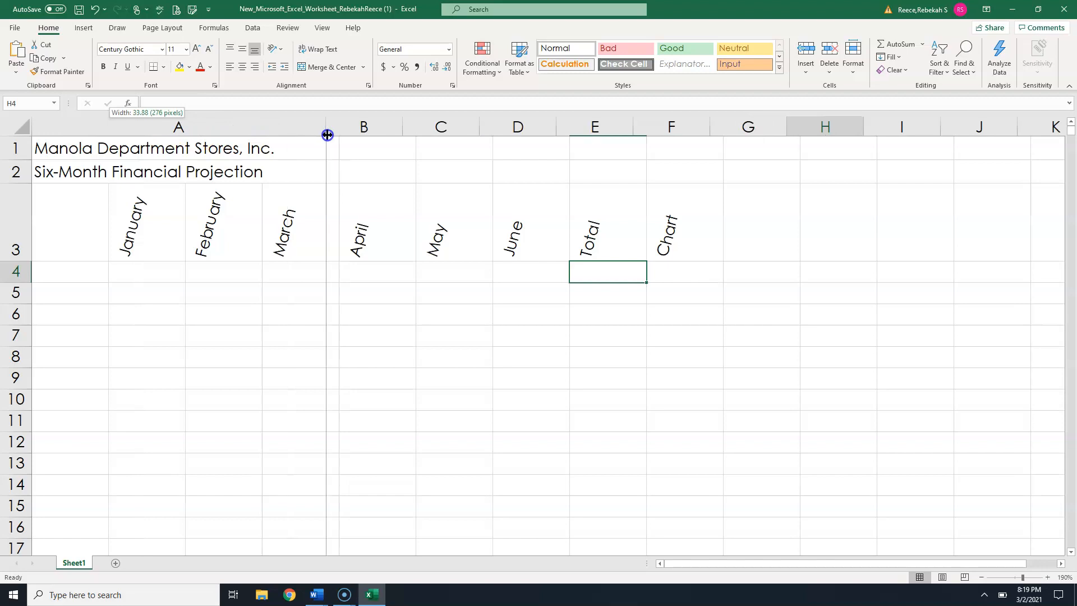
- Set the width of column A to 38.5
left_click_drag(328, 135, 360, 133)
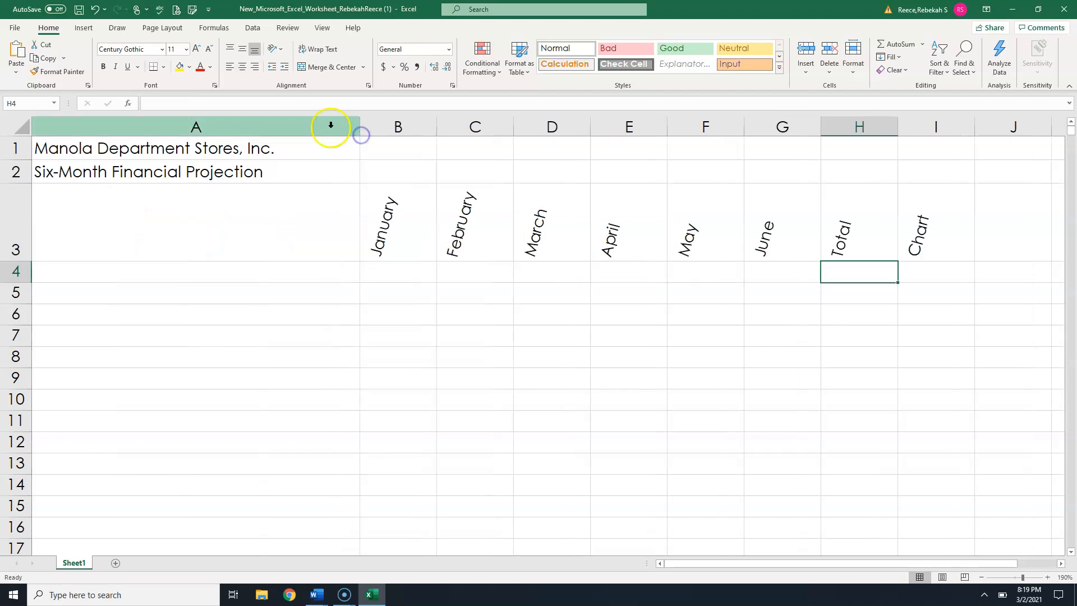
right_click(321, 133)
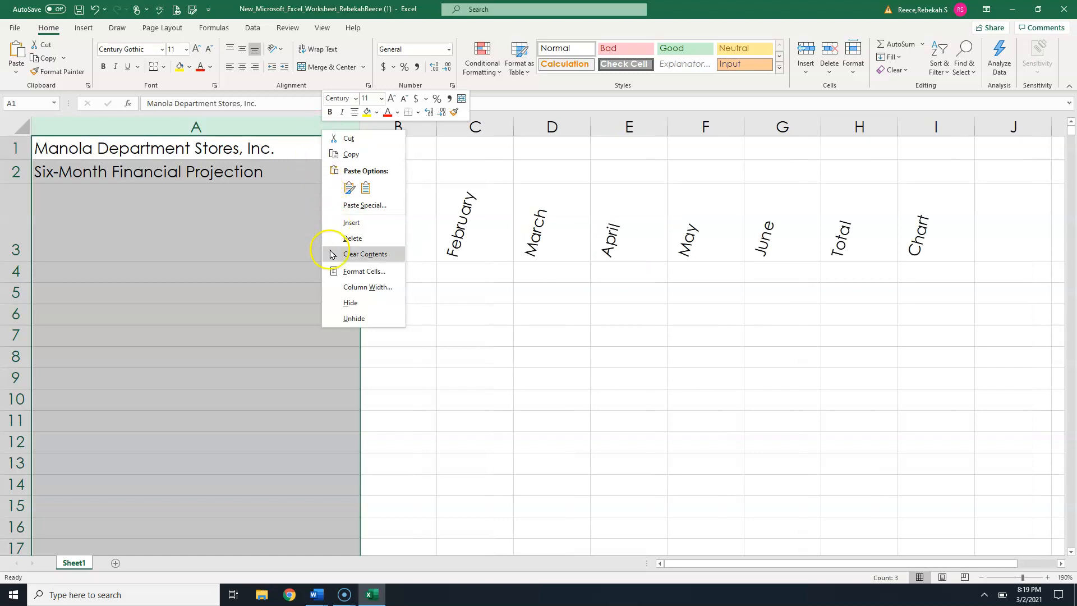
left_click(344, 287)
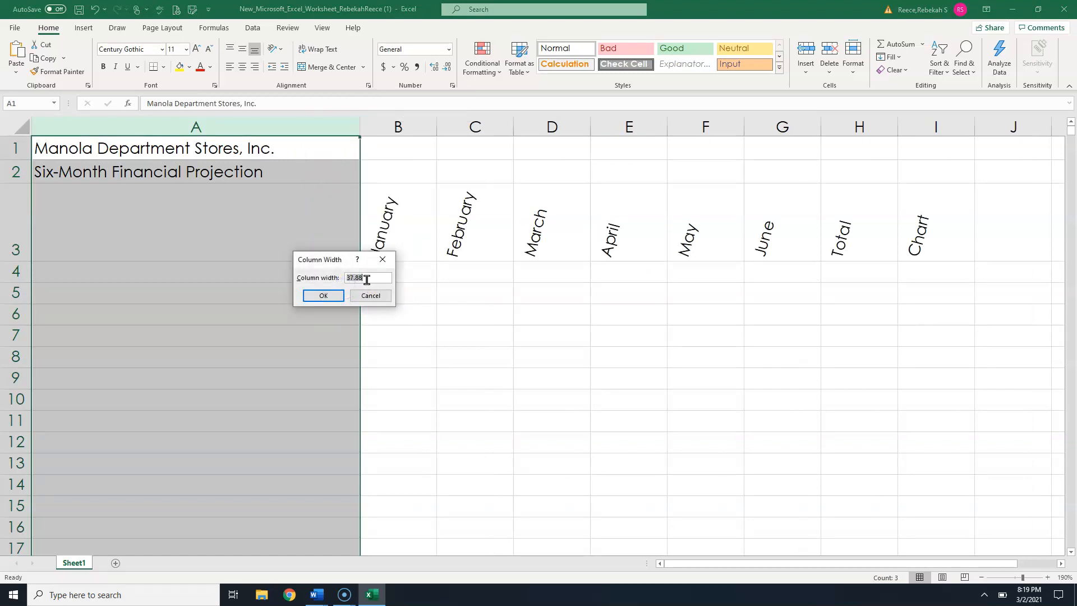
type("38.5")
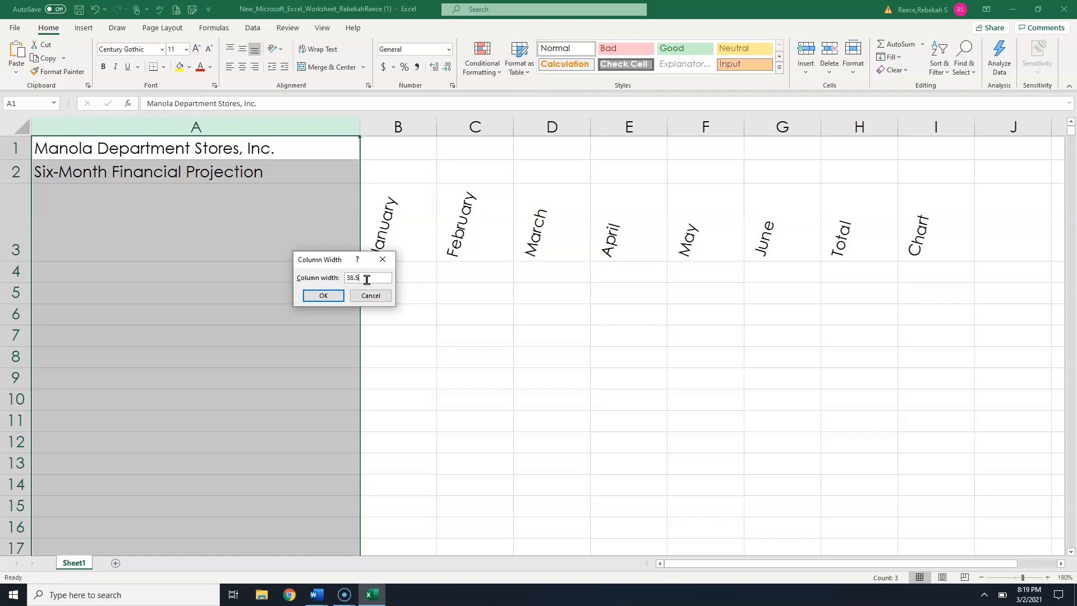
left_click(326, 295)
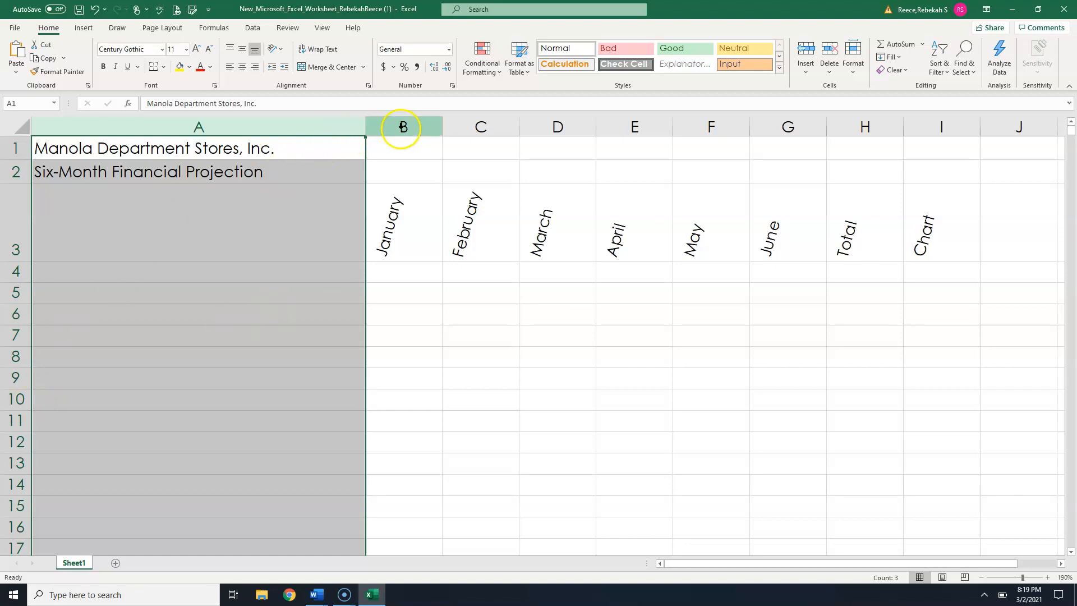
- Select columns B through G and widen them together
left_click(399, 128)
left_click_drag(402, 127, 772, 132)
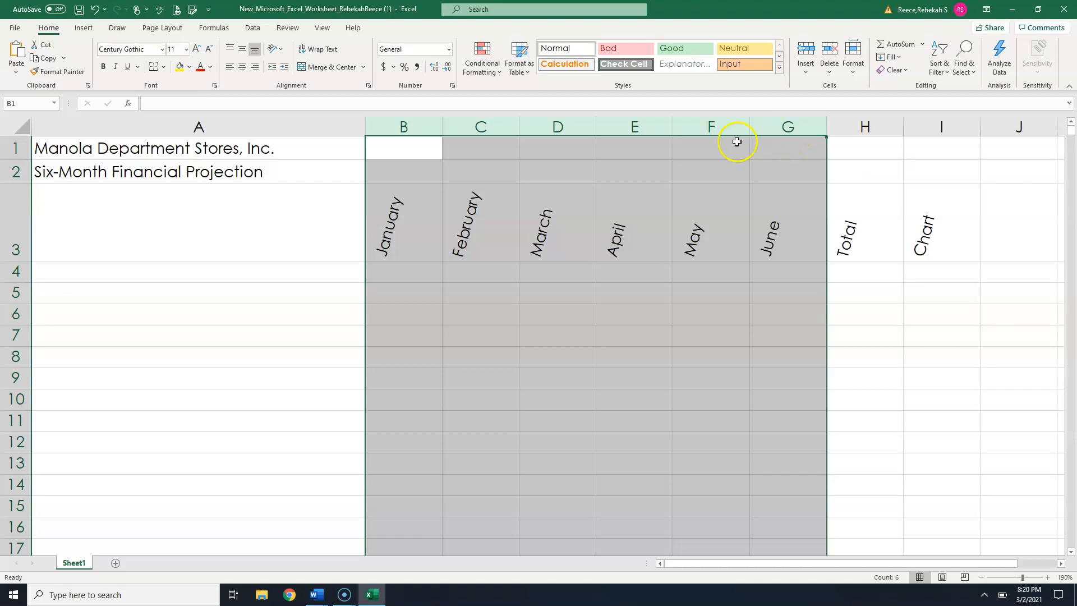
left_click_drag(598, 128, 654, 129)
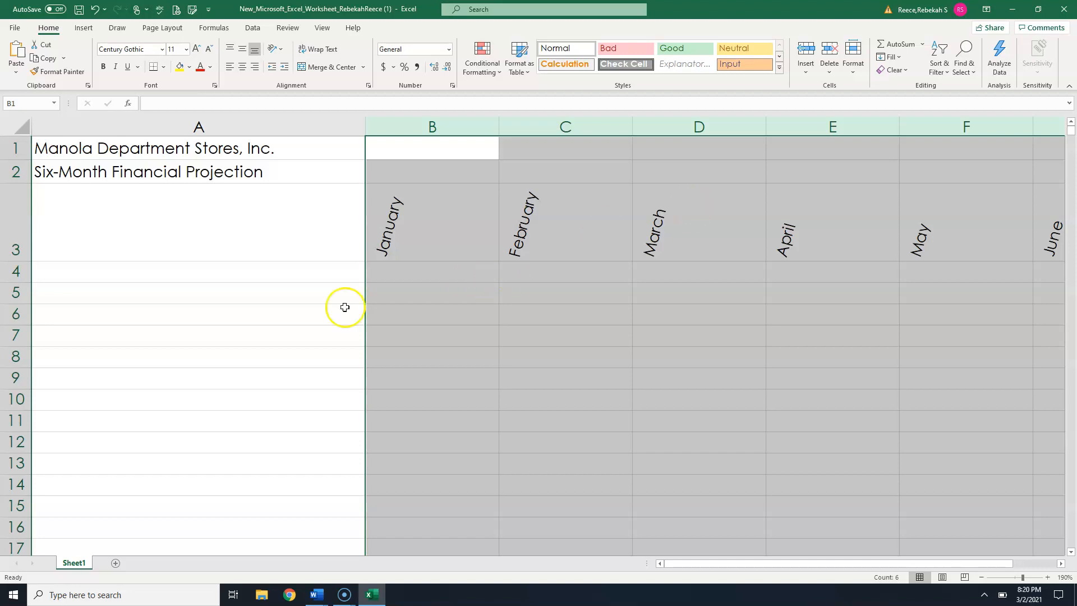
- Enter the row labels Revenue, Cost of Goods Sold and Gross Margin in cells A4 through A6
left_click(181, 277)
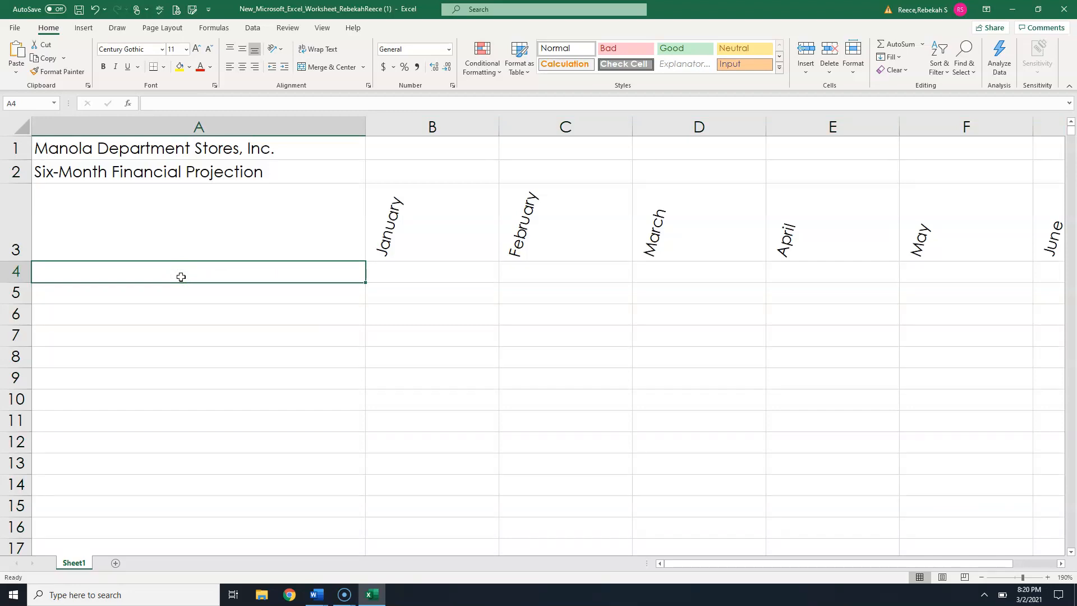
type("Roev")
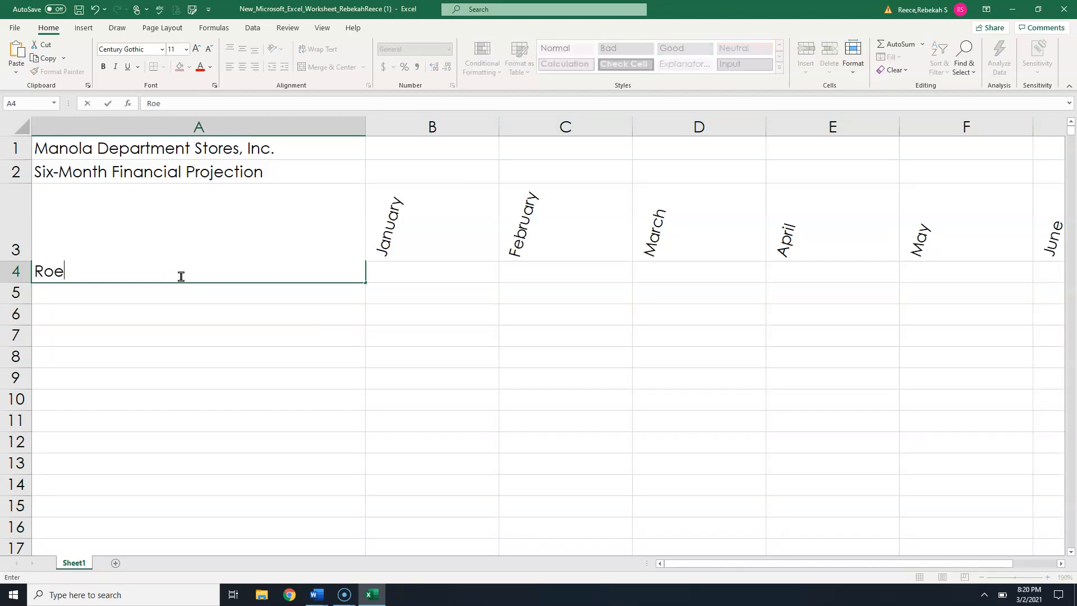
key("BackSpace")
key("BackSpace")
type("evenue")
key("Return")
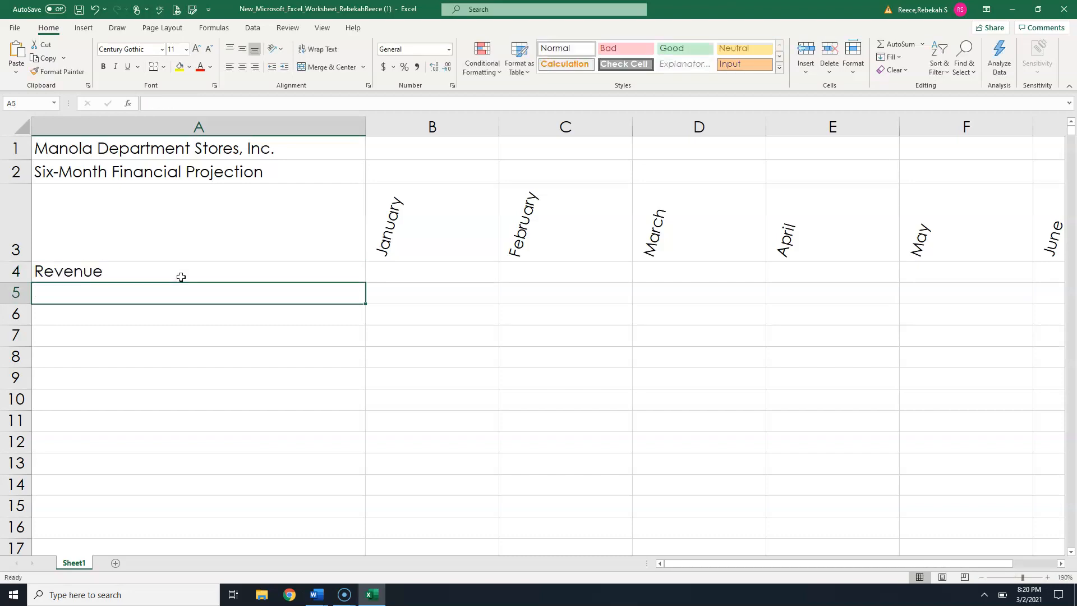
type("C")
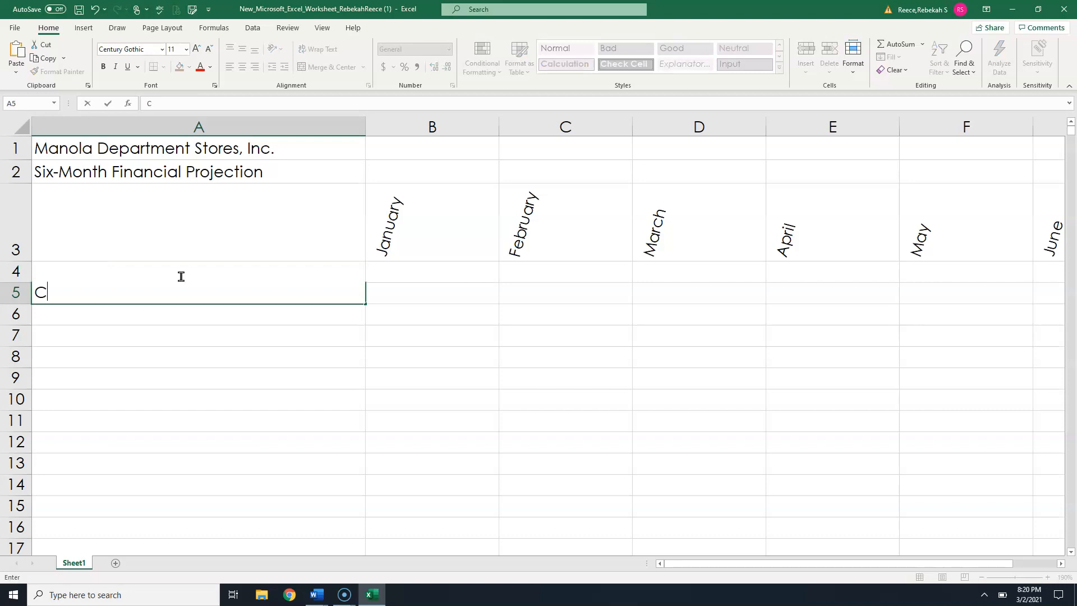
type("ost of Goods Sol")
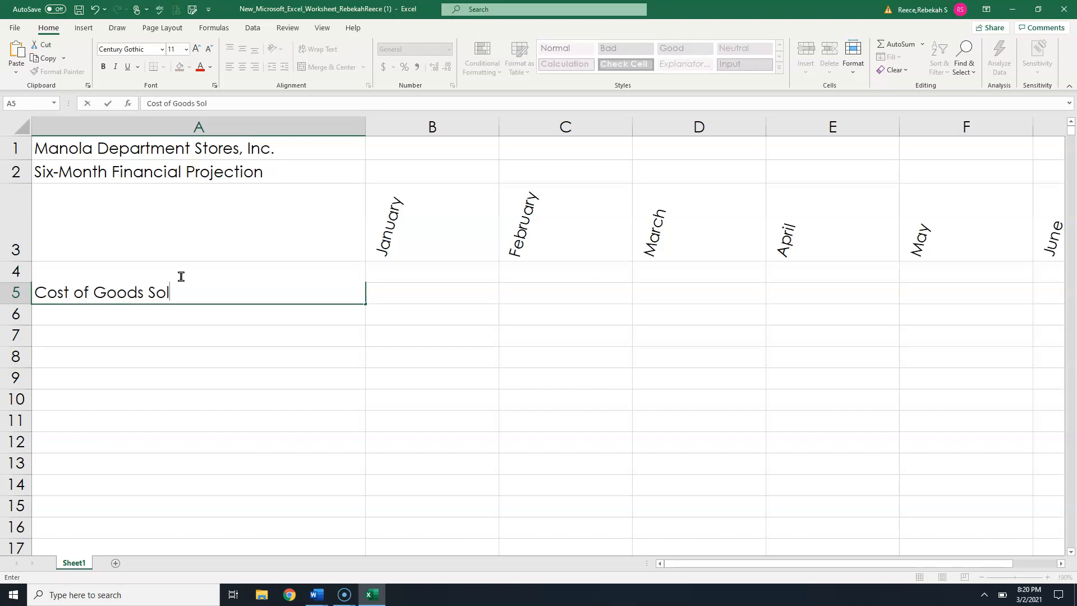
type("d")
key("Return")
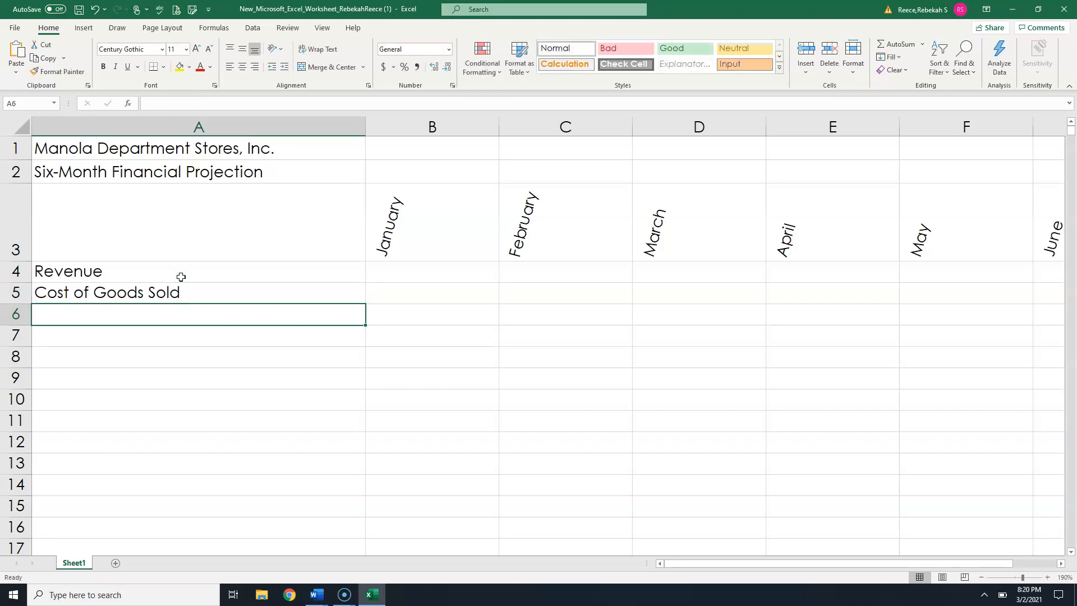
type("G")
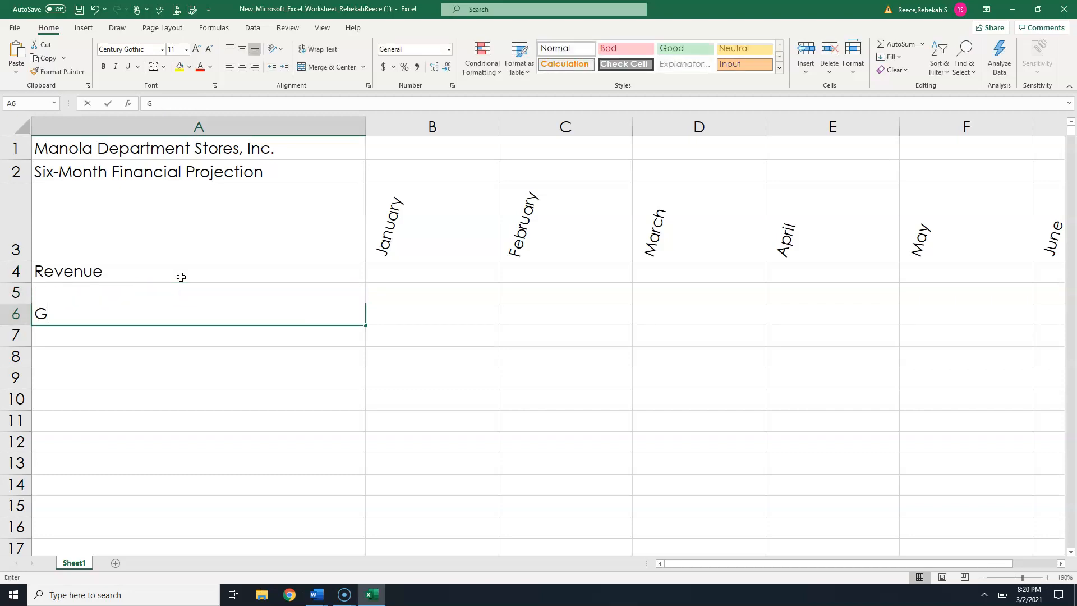
type("ross Margin")
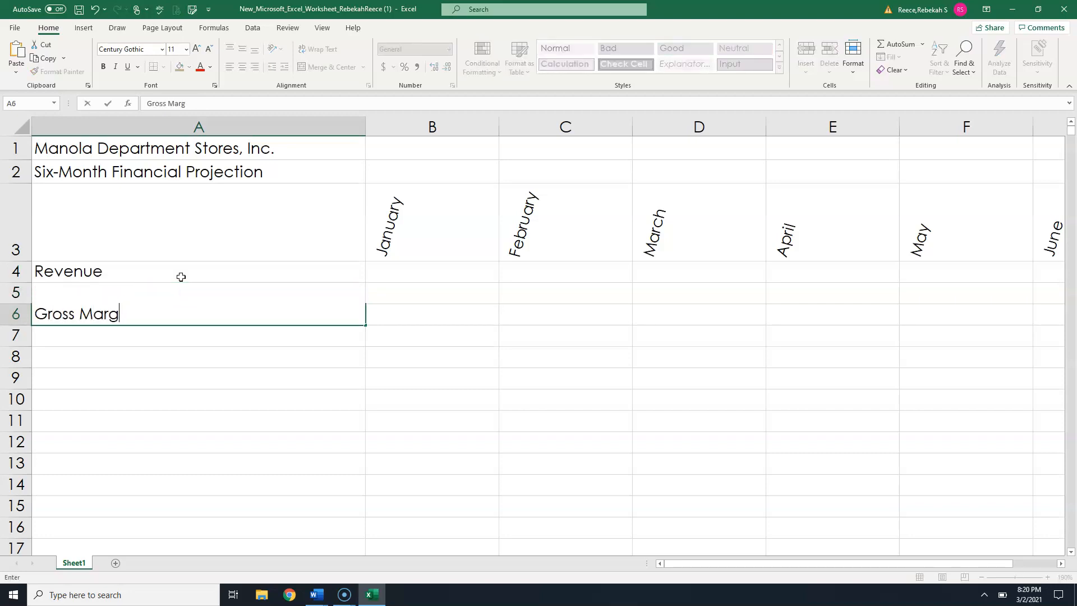
key("Return")
key("Return")
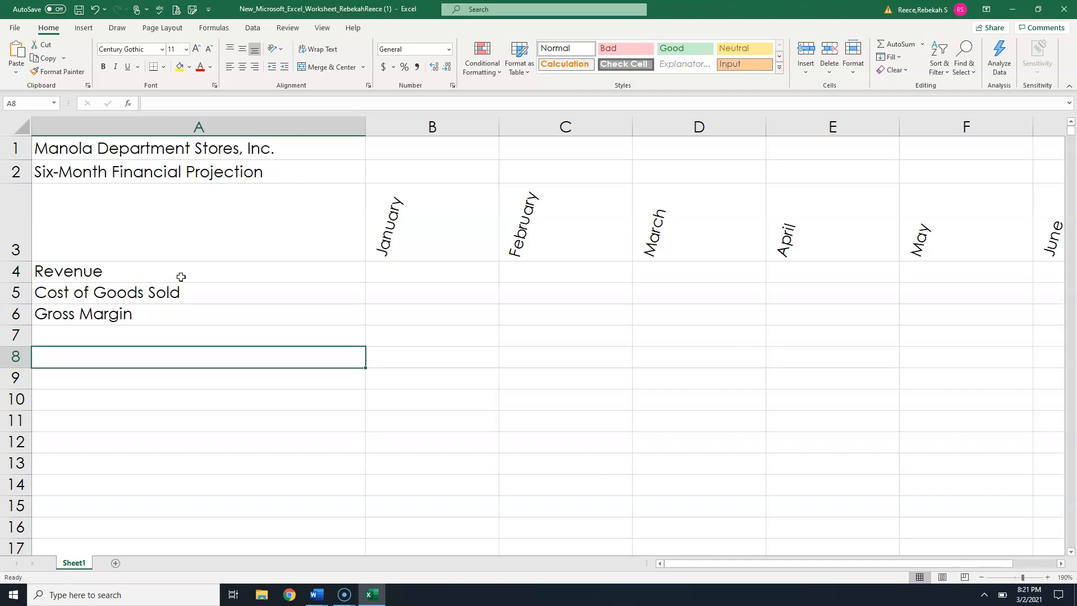
- Enter Expenses in cell A8, then Bonus, Salary and Site Rental in cells A9 through A11
type("E")
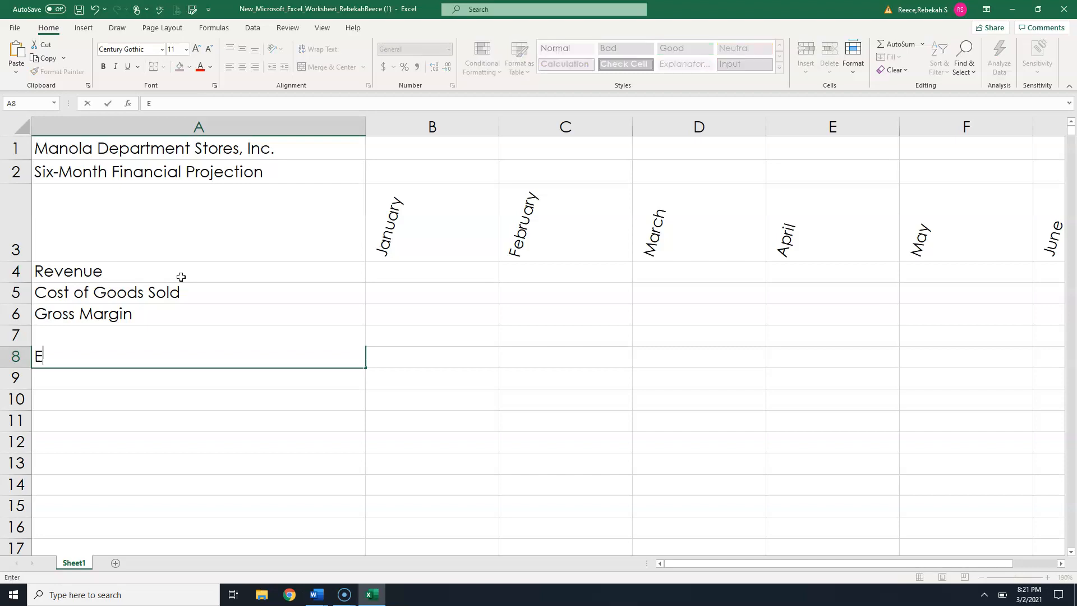
type("xpenses")
key("Return")
type("Bonus")
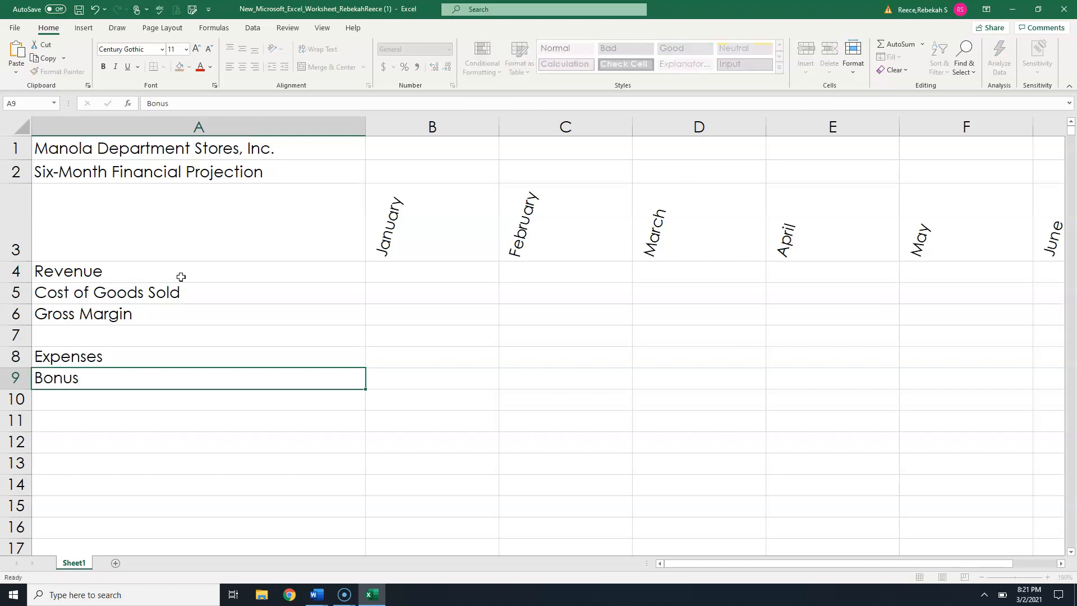
key("Return")
type("Salary")
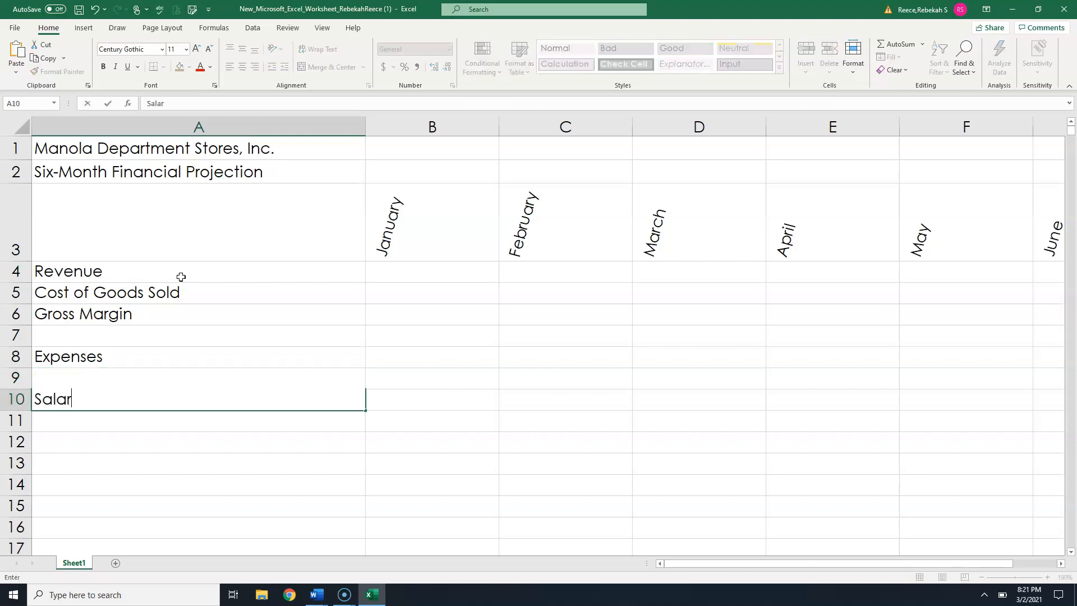
key("Return")
type("Site Rental")
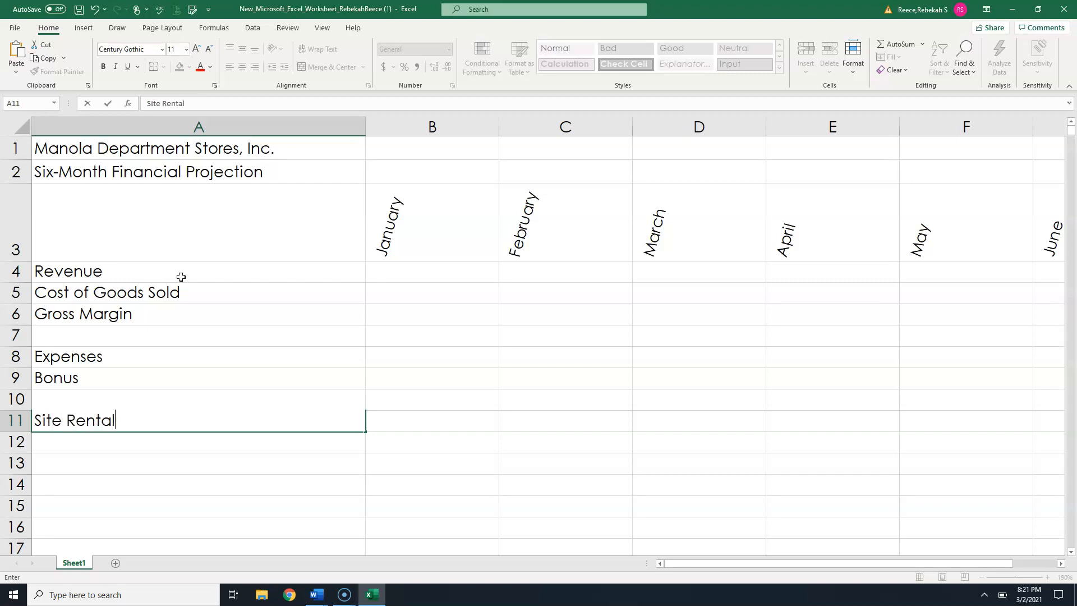
key("Return")
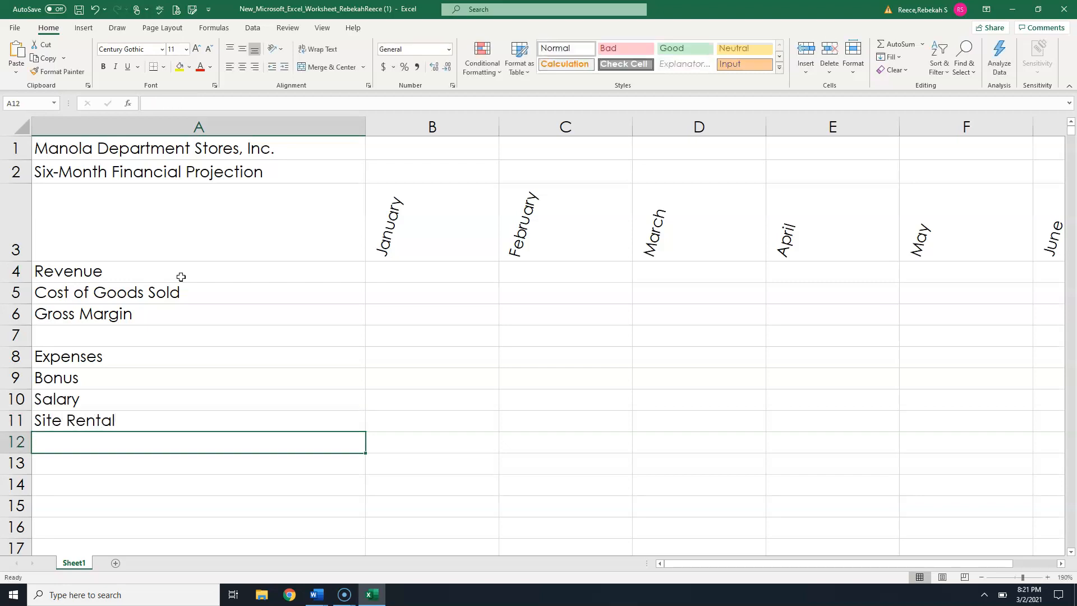
- Enter Marketing and Miscellaneoud in cells A12 and A13
type("Marketing")
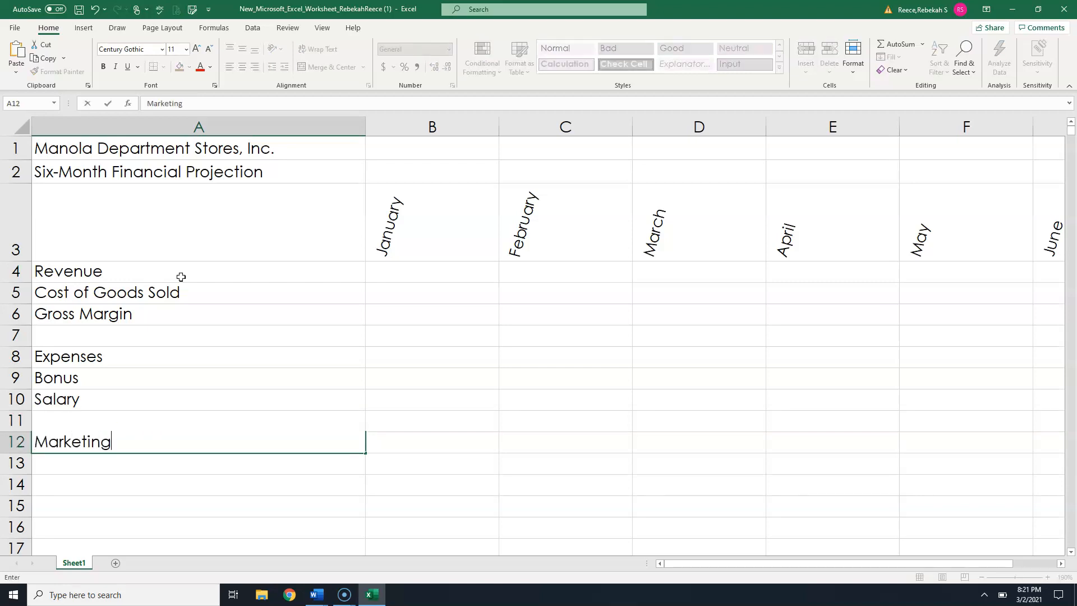
key("Return")
type("Mis")
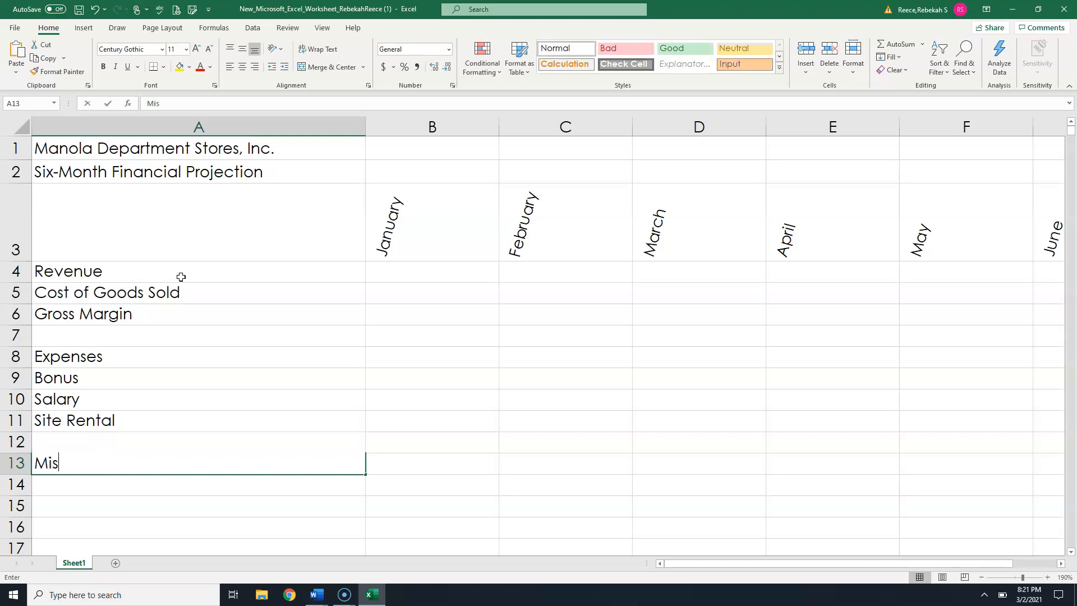
type("cellaneoud")
key("Return")
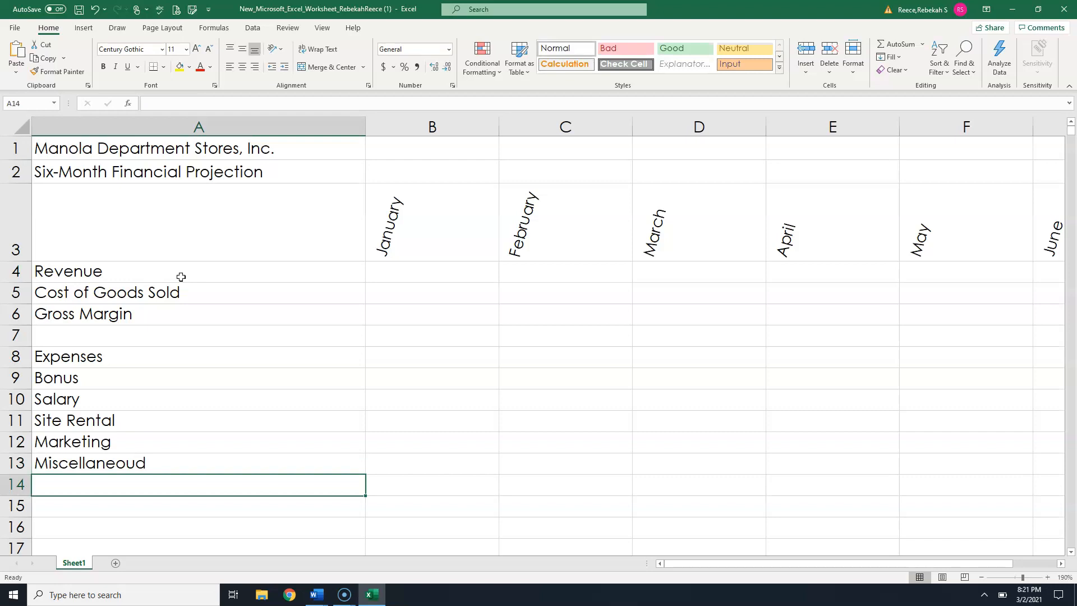
- Enter the label Total Expenses in cell A14
type("Total Exp")
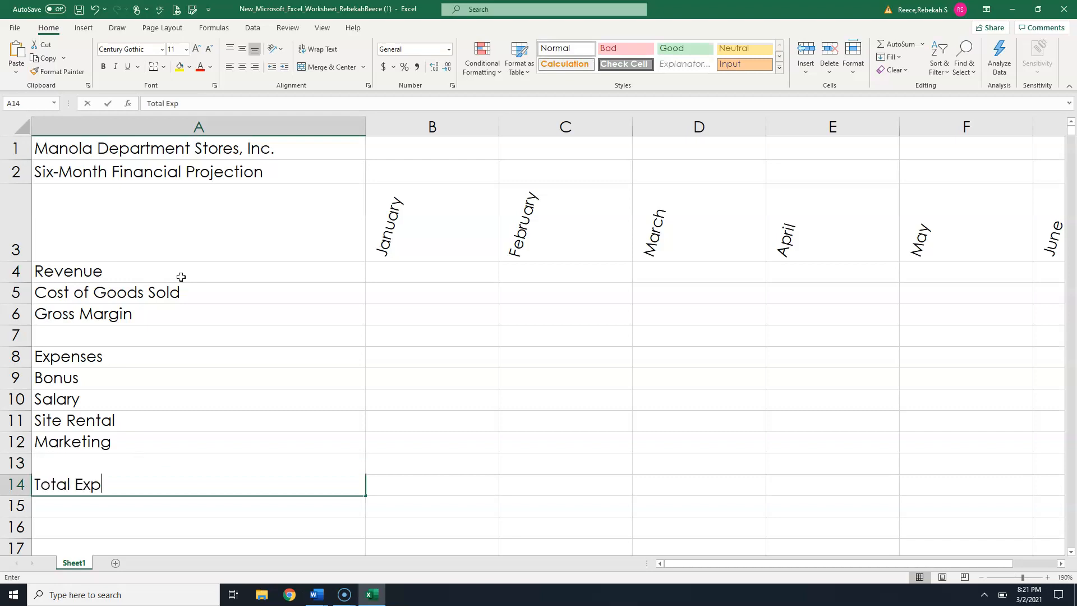
type("enxes")
key("BackSpace")
key("BackSpace")
key("BackSpace")
type("ses")
key("Return")
key("Return")
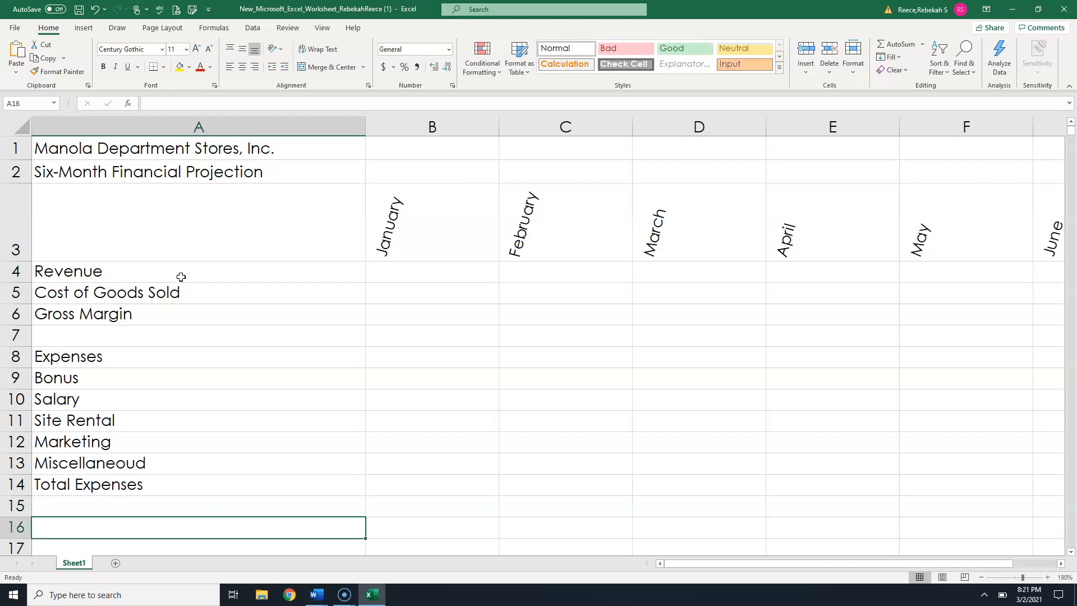
- Enter the label Operating Income in cell A16
type("Opera")
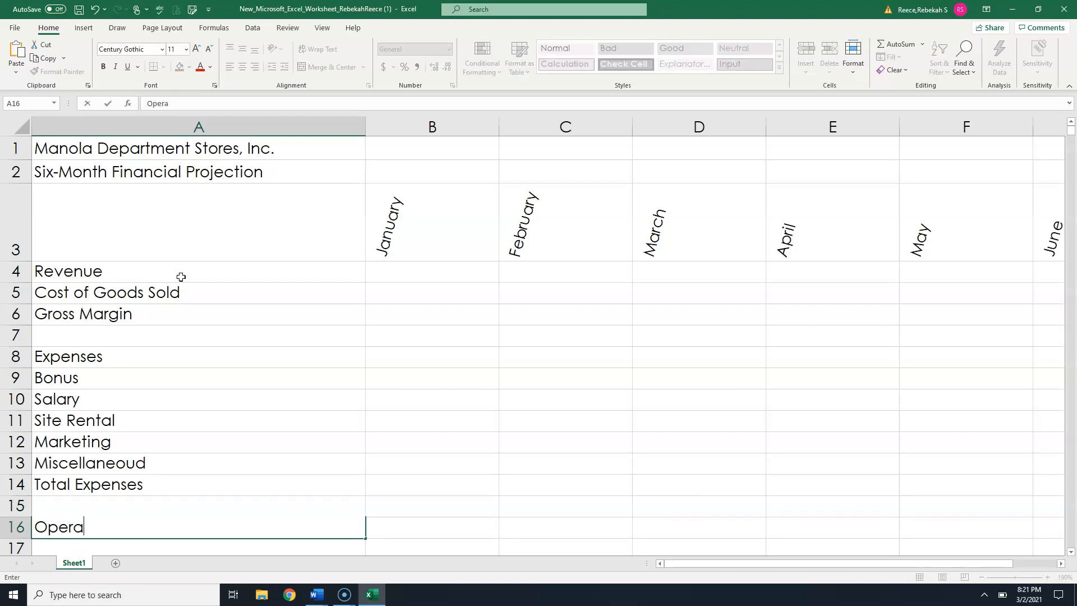
type("ting Income")
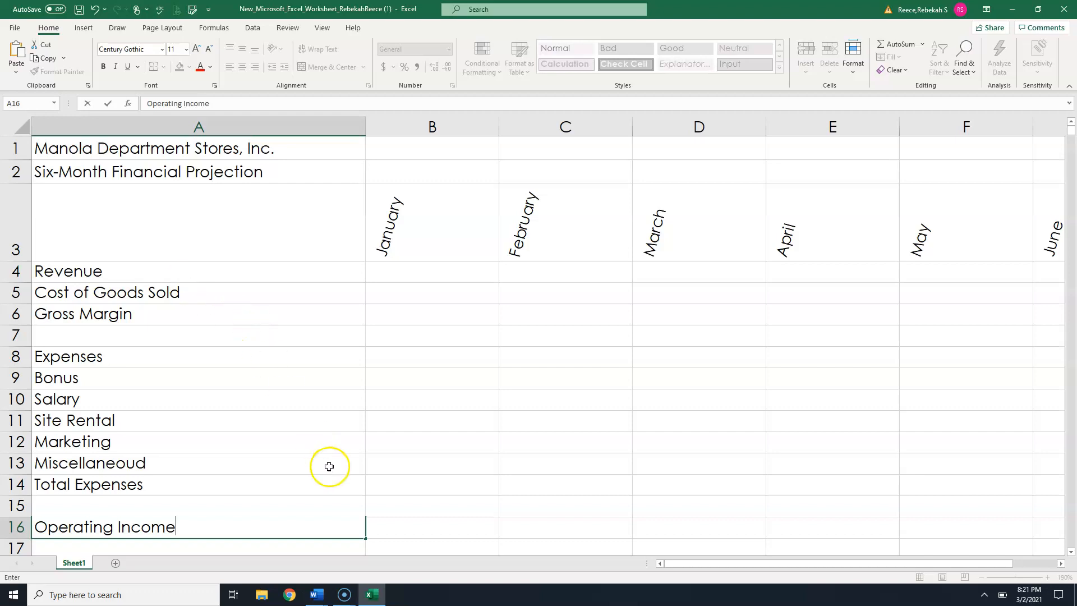
- Increase the indent of the Cost of Goods Sold label in cell A5
left_click(177, 293)
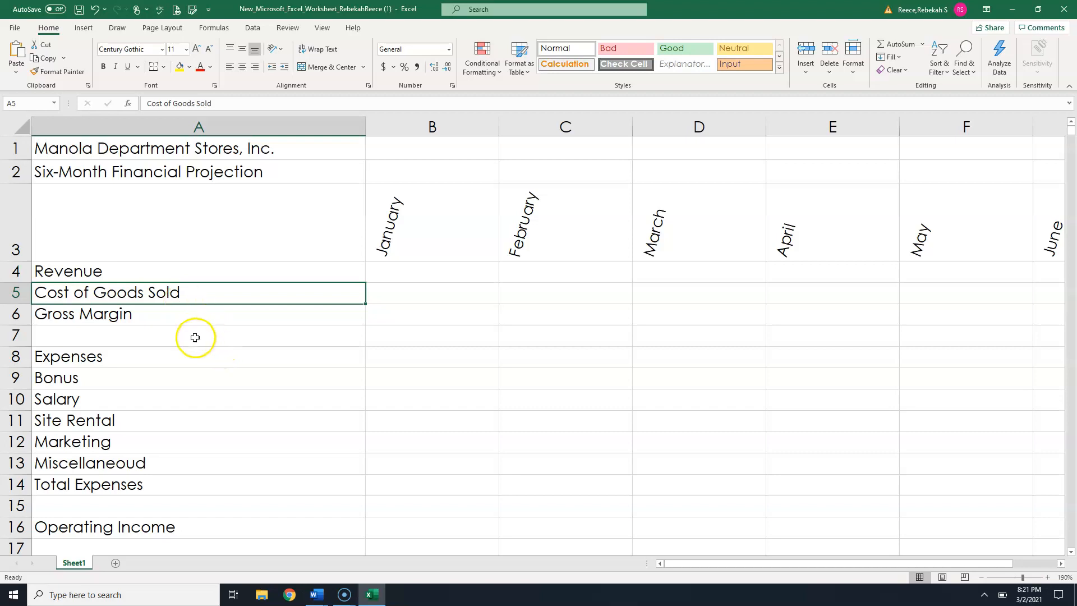
left_click_drag(55, 384, 60, 463)
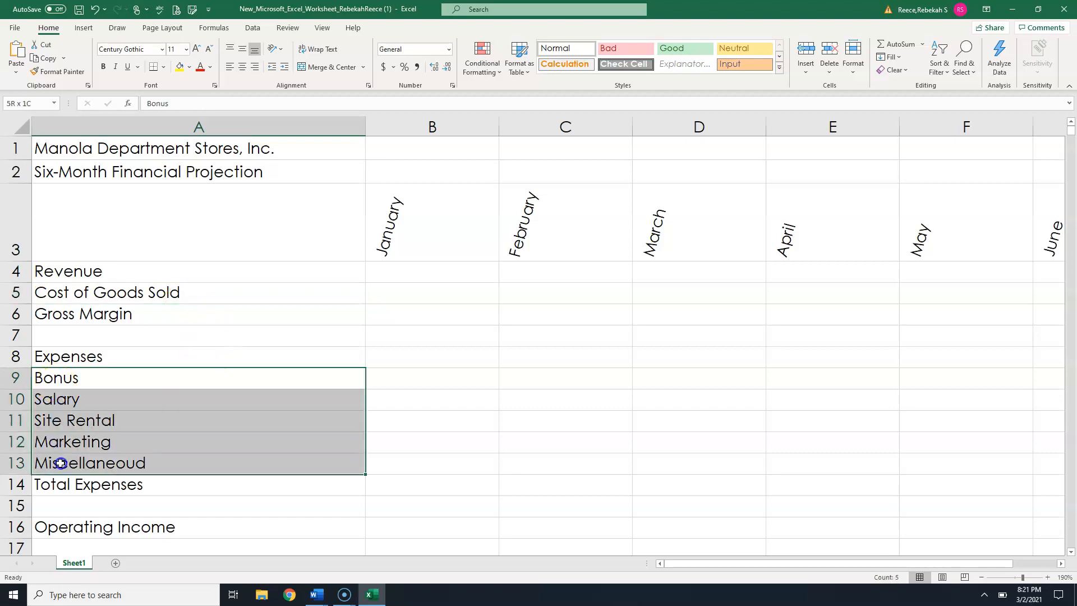
left_click(146, 293, "ctrl")
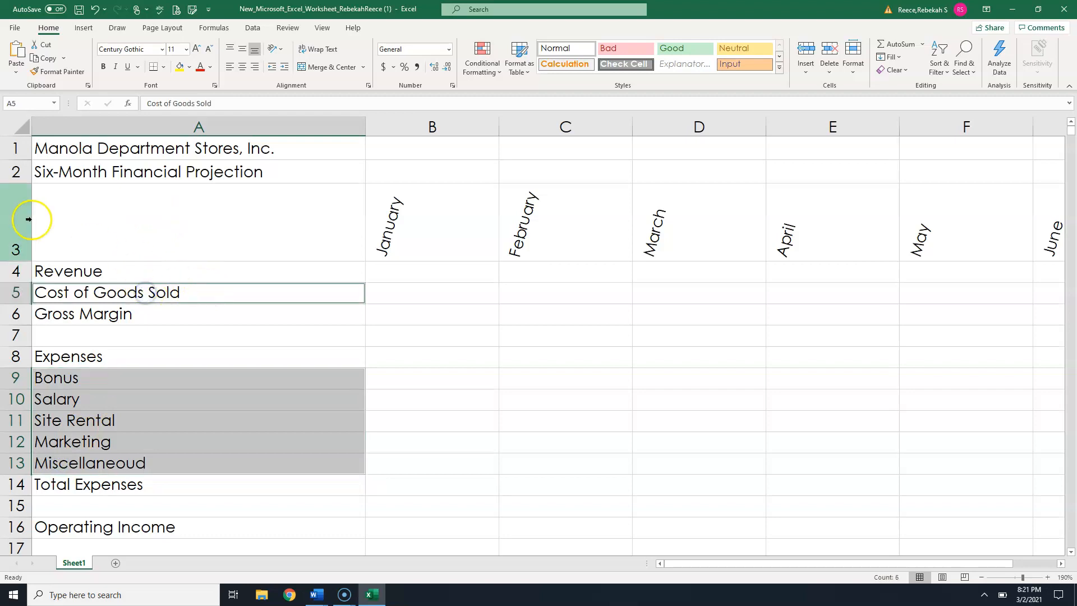
left_click(163, 272)
left_click(149, 287)
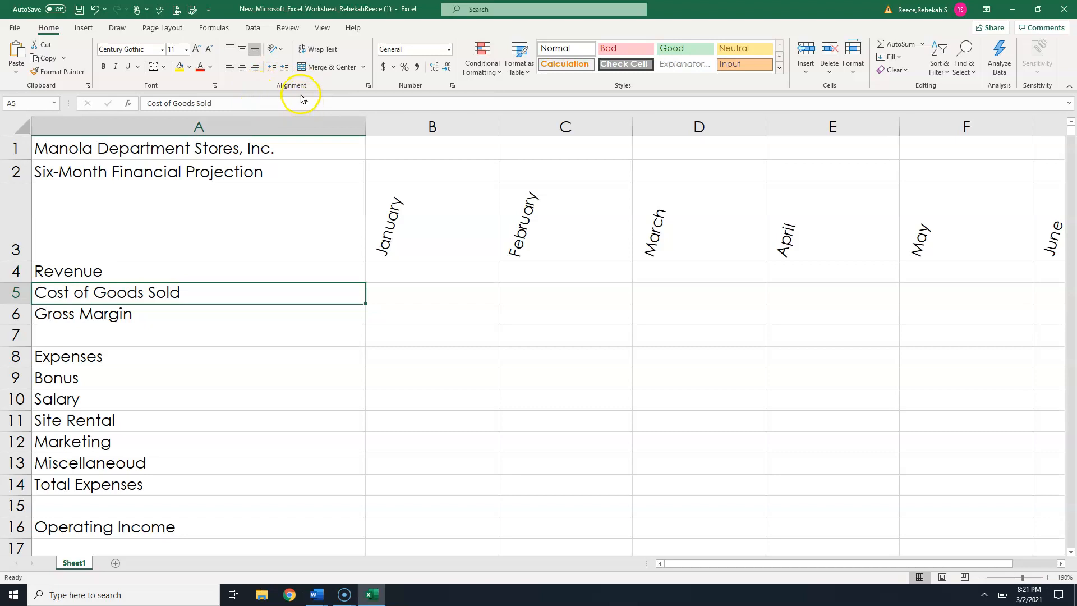
left_click(284, 67)
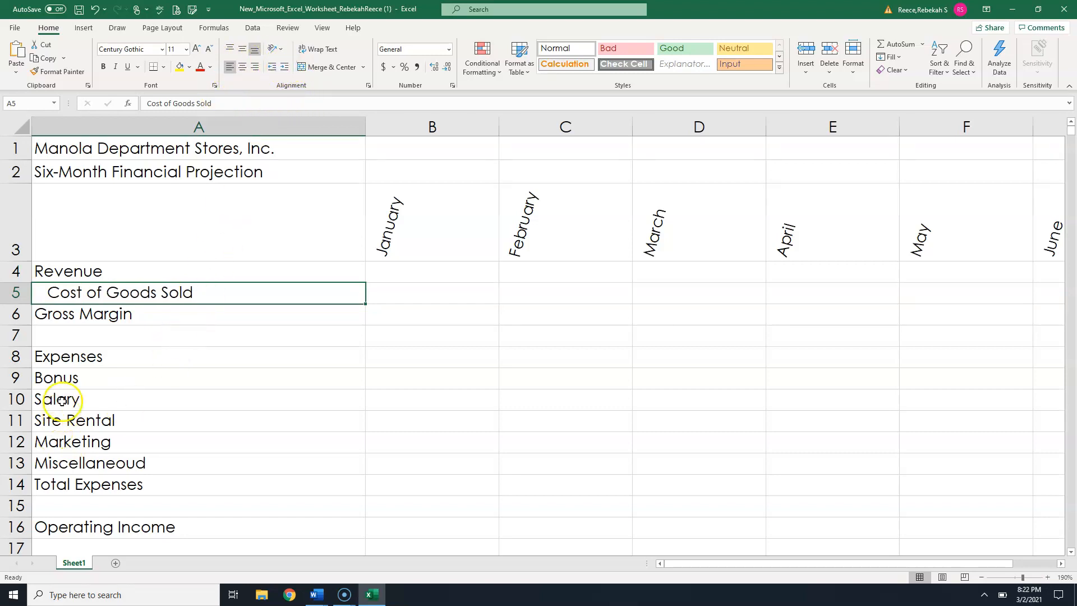
- Increase the indent of the expense labels in cells A9 through A13
left_click_drag(67, 379, 68, 458)
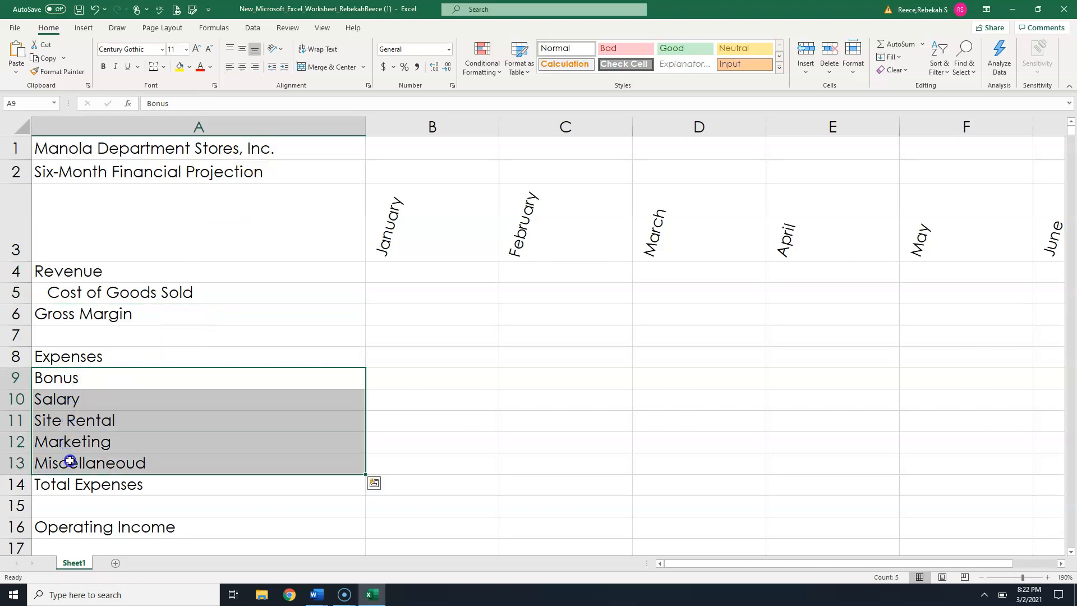
left_click(286, 67)
- Correct the spelling of the label in cell A13 to Miscellaneous
left_click(135, 455)
right_click(135, 463)
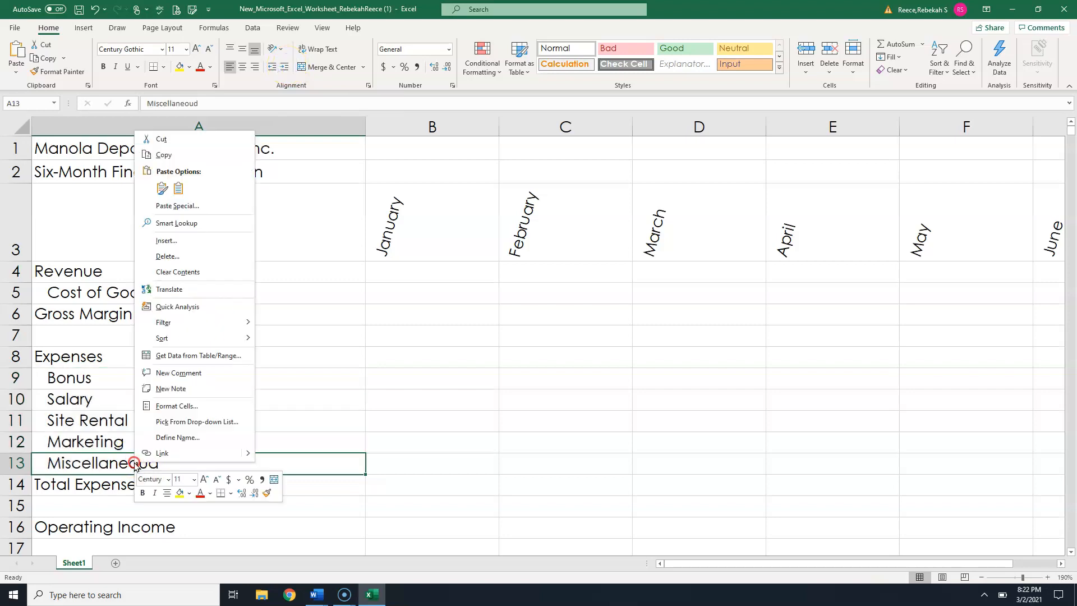
left_click(135, 464)
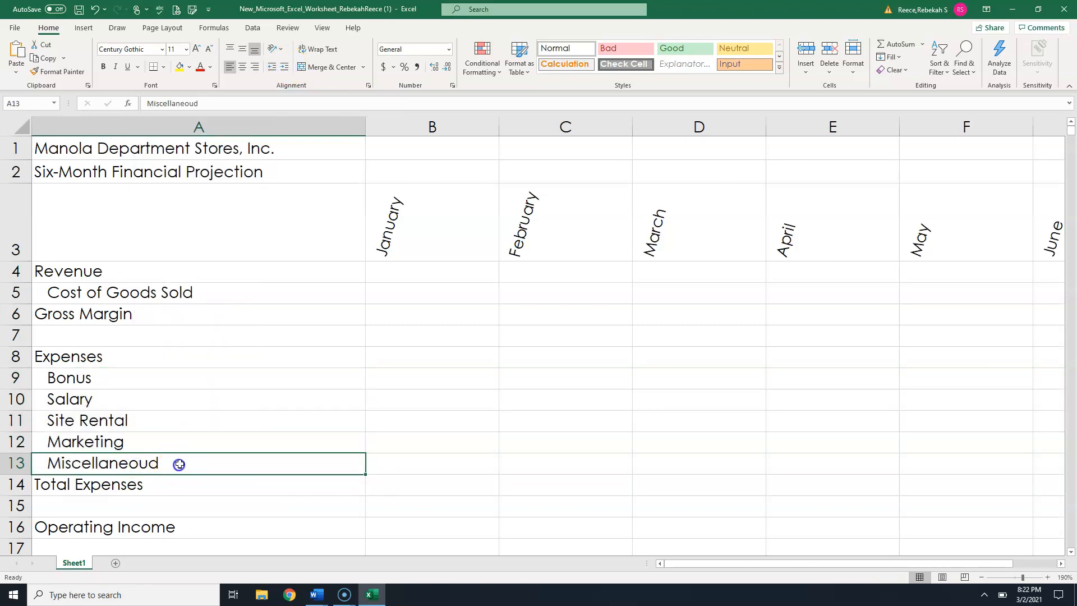
double_click(169, 466)
key("BackSpace")
type("s")
left_click(200, 418)
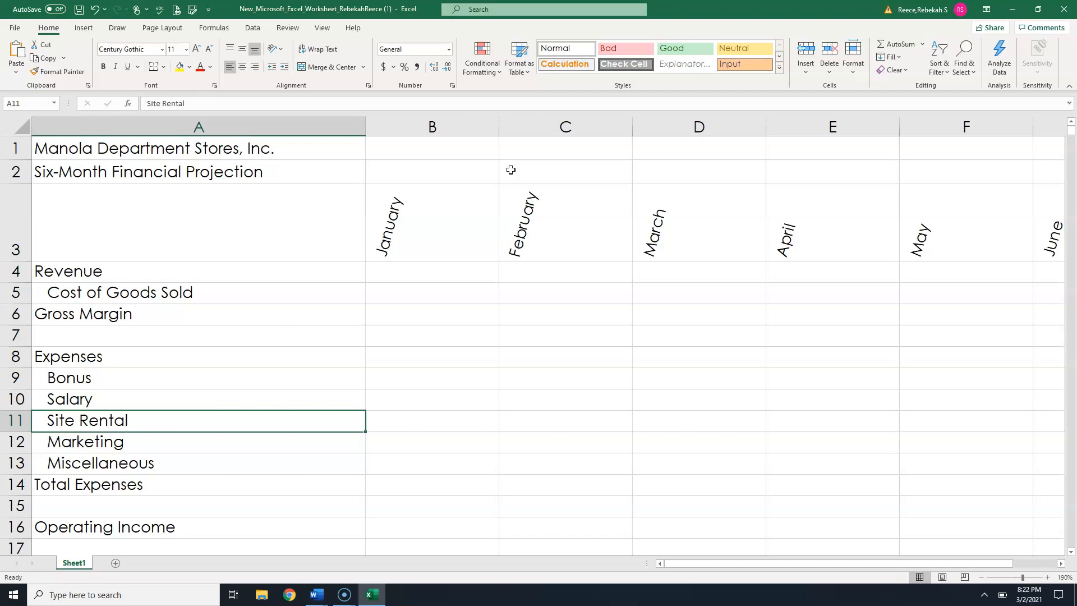
- Enter the label What-If Assumptions in cell A18
scroll(452, 168, "down", 3)
left_click(188, 320)
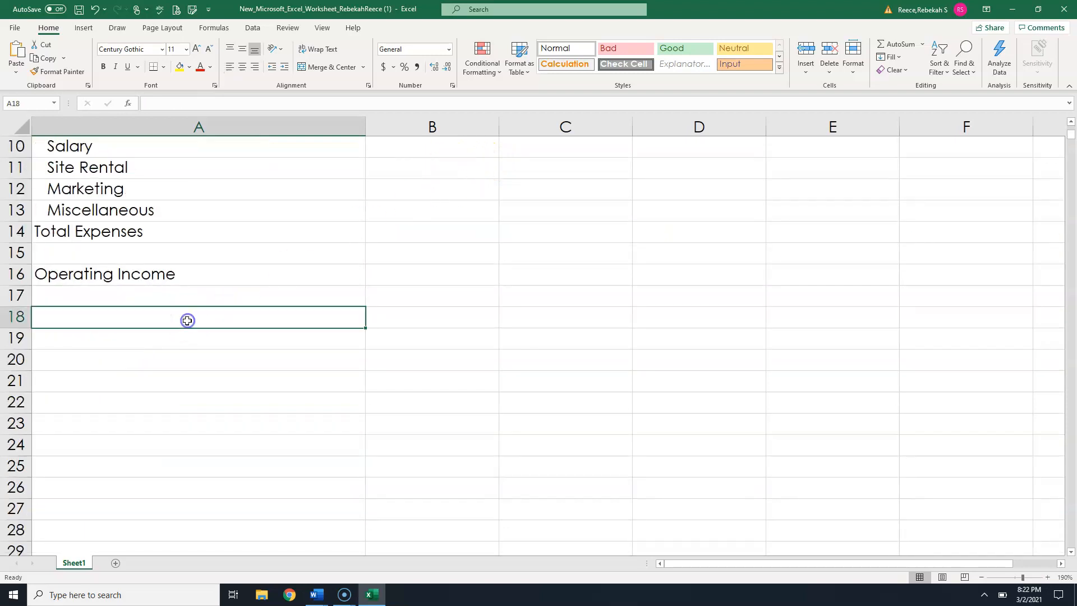
type("Wha")
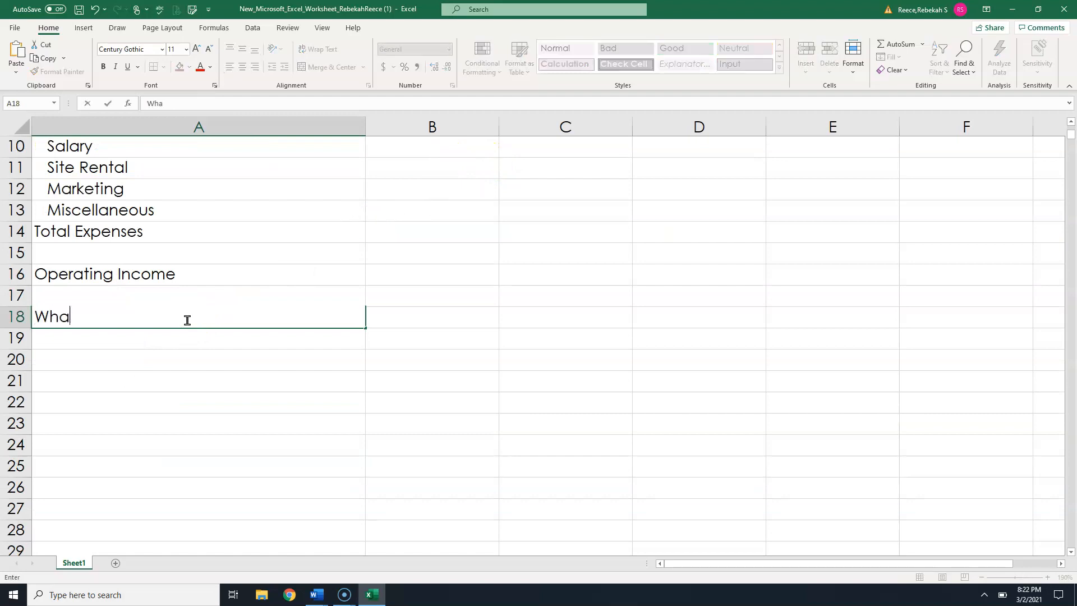
type("t-If Assumptions")
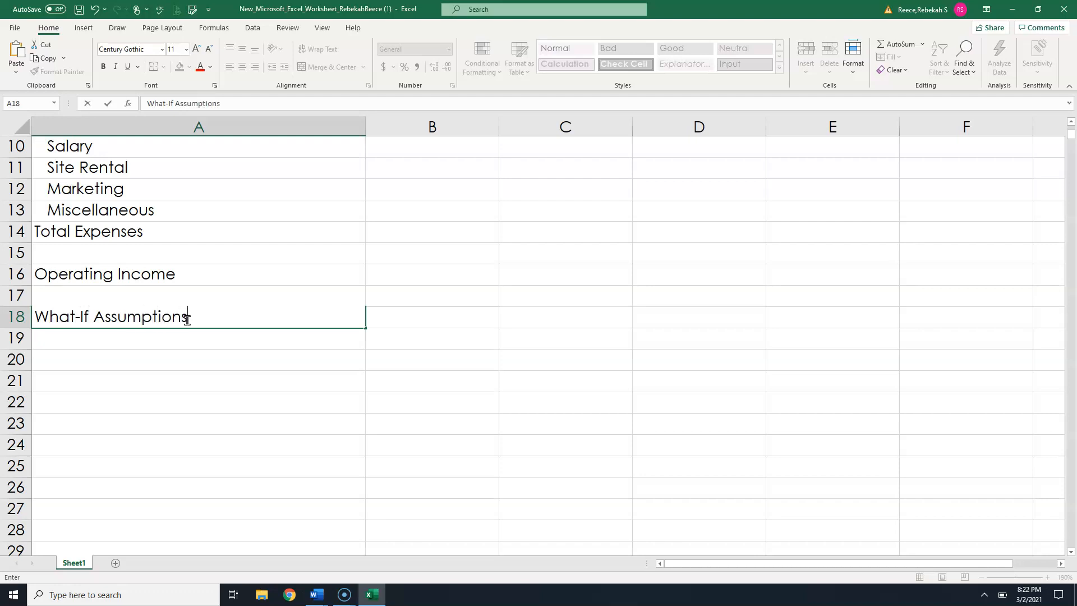
key("Return")
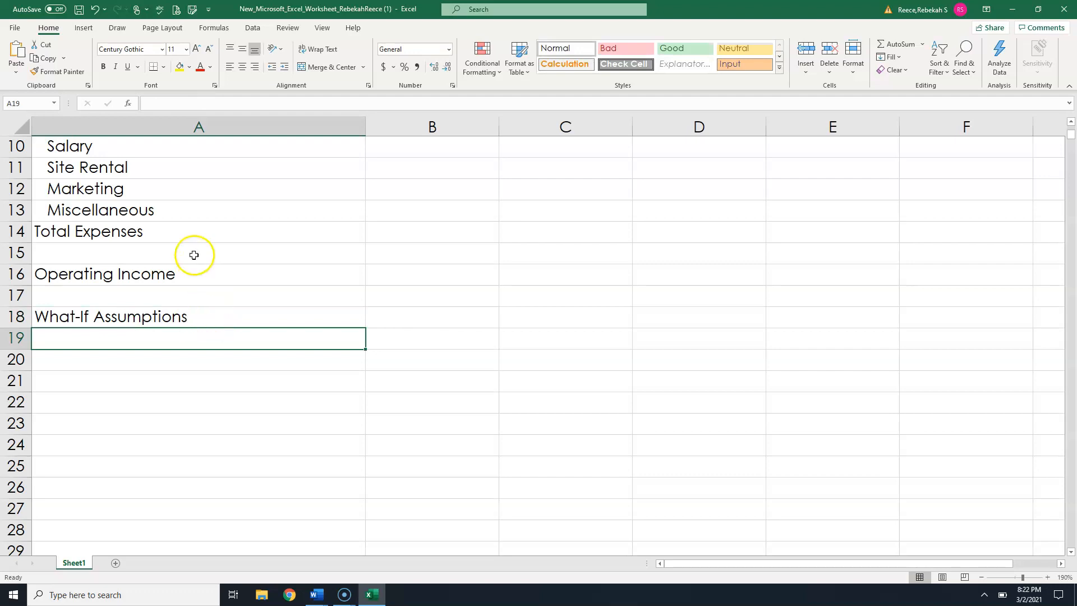
- Copy the indented expense labels from A9:A13 into cells A19 through A23
scroll(185, 253, "up", 1)
left_click_drag(81, 171, 88, 251)
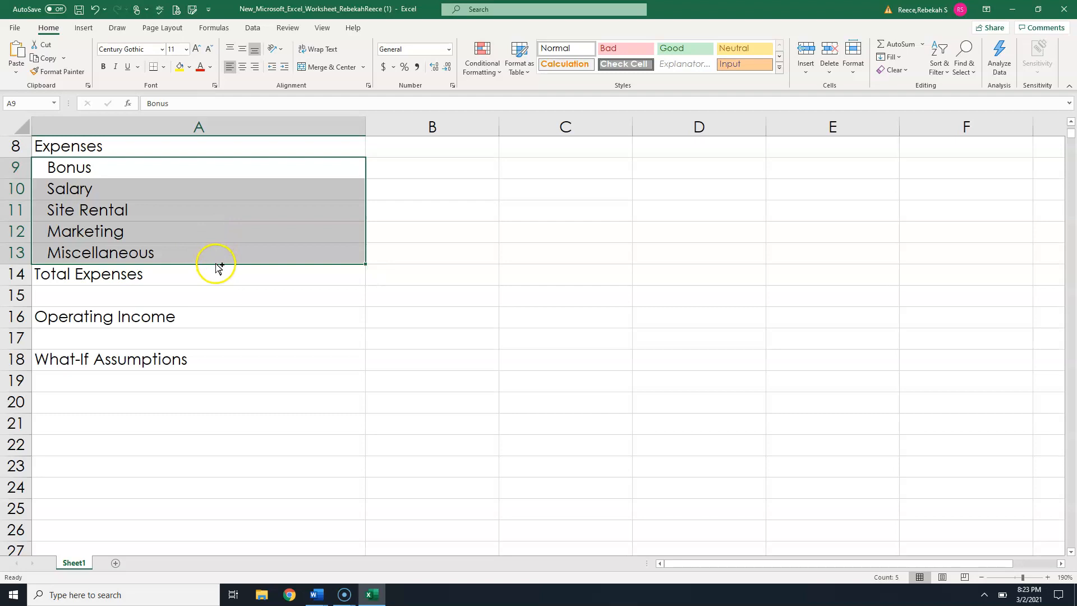
left_click_drag(218, 266, 244, 478)
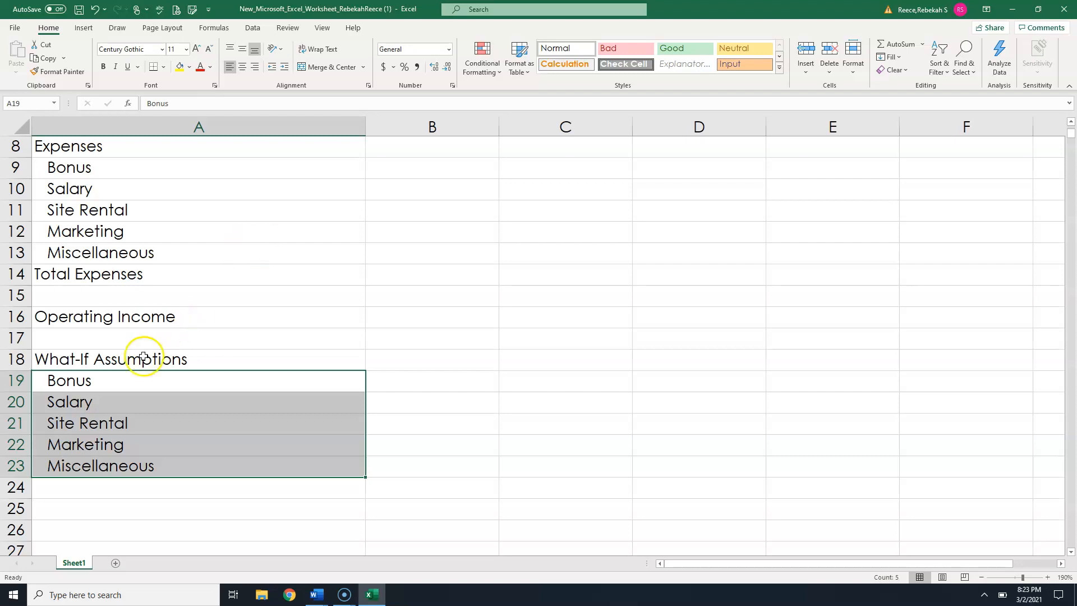
scroll(153, 398, "up", 3)
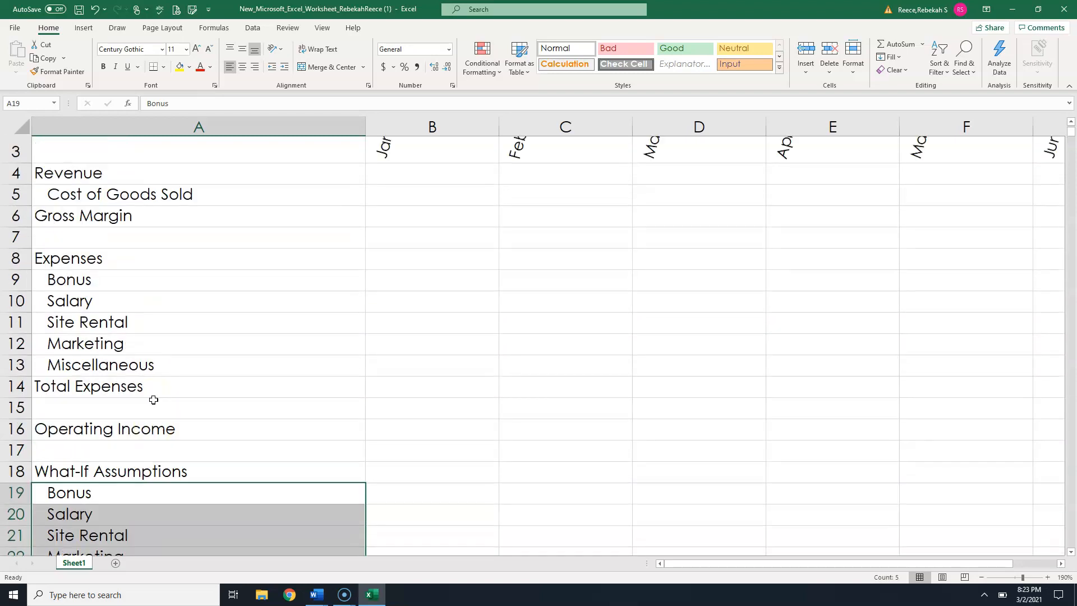
scroll(162, 438, "down", 3)
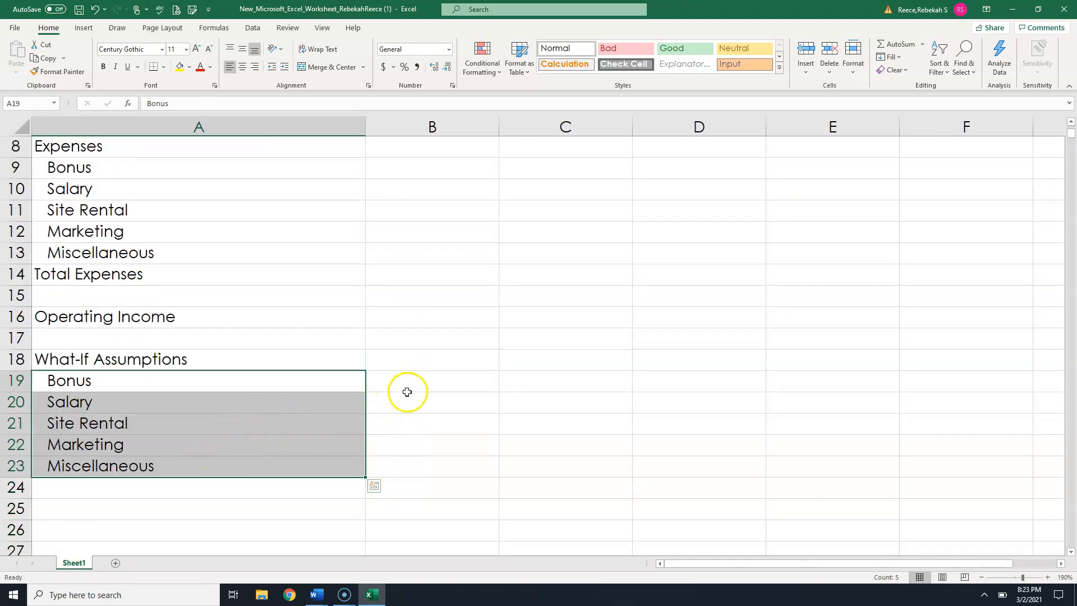
scroll(404, 387, "up", 2)
scroll(404, 373, "up", 1)
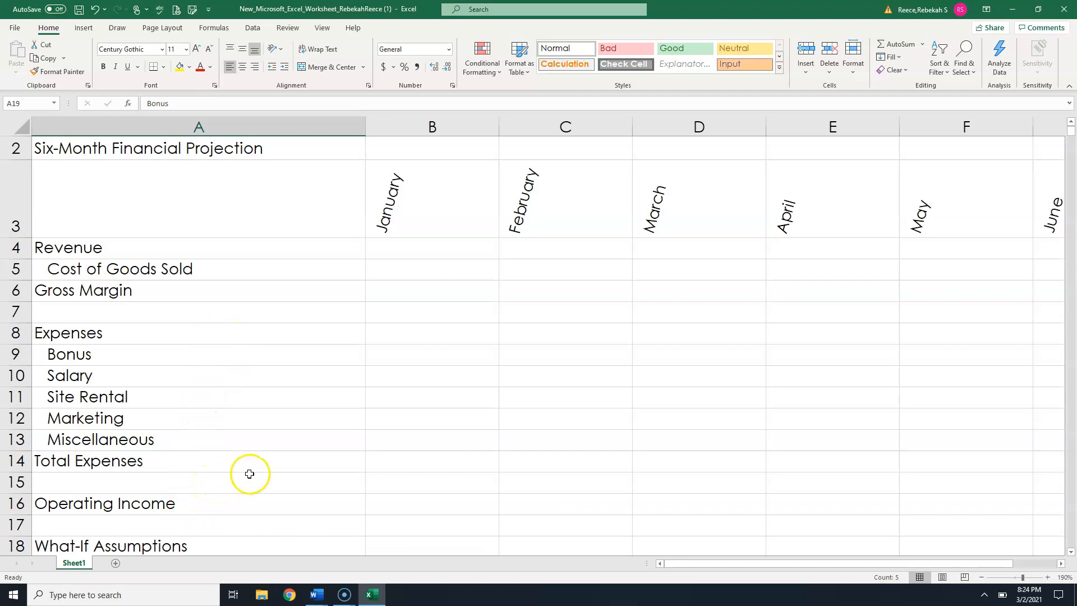
scroll(248, 473, "down", 1)
scroll(251, 473, "down", 1)
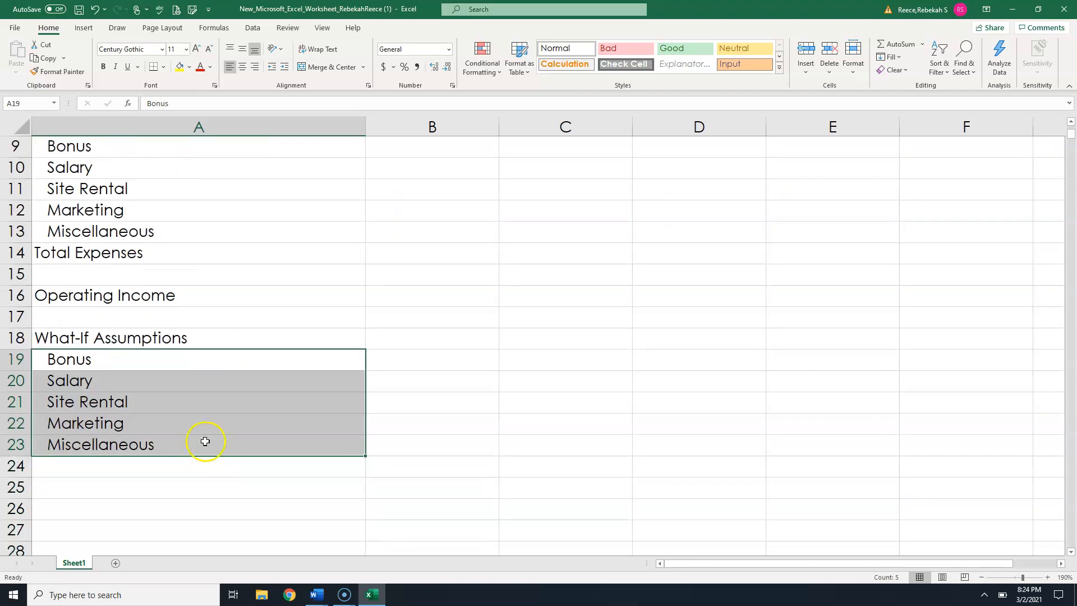
left_click(238, 361)
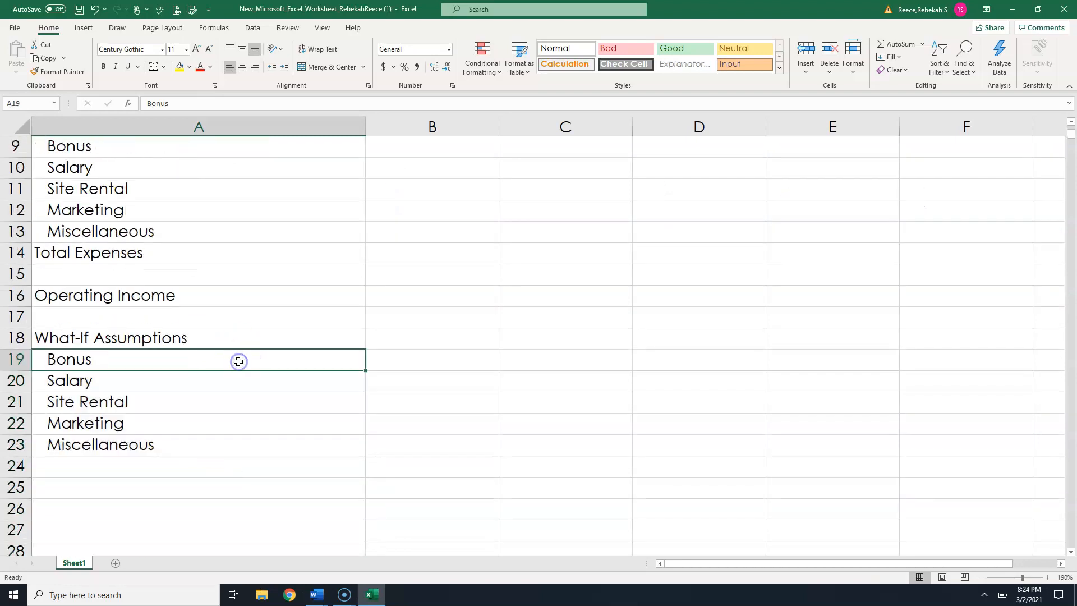
- Insert a blank row above the Salary label at row 20 of the assumptions section
left_click(152, 383)
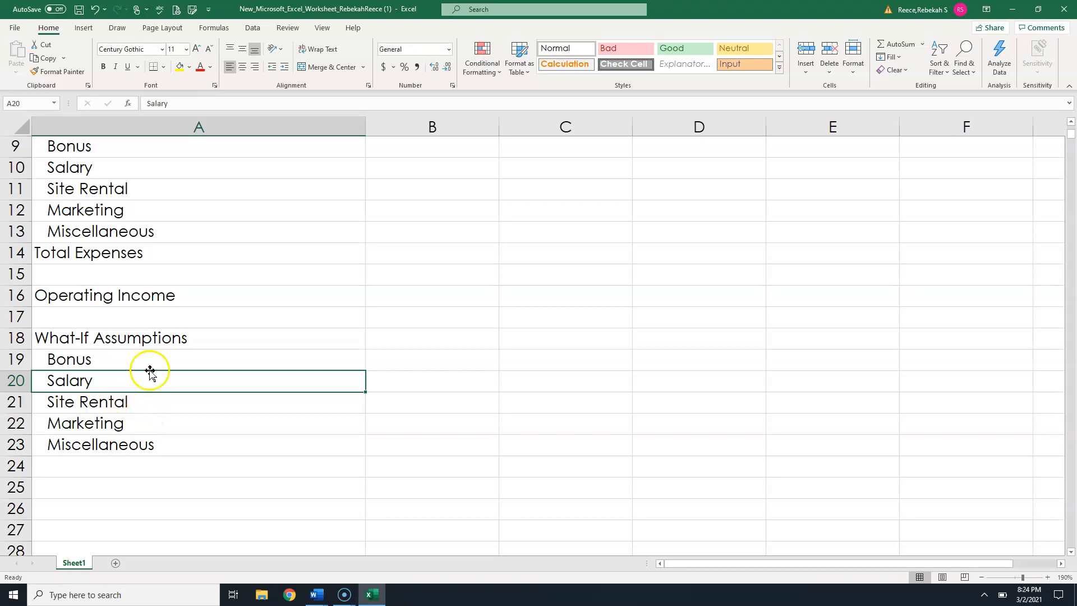
left_click(18, 383)
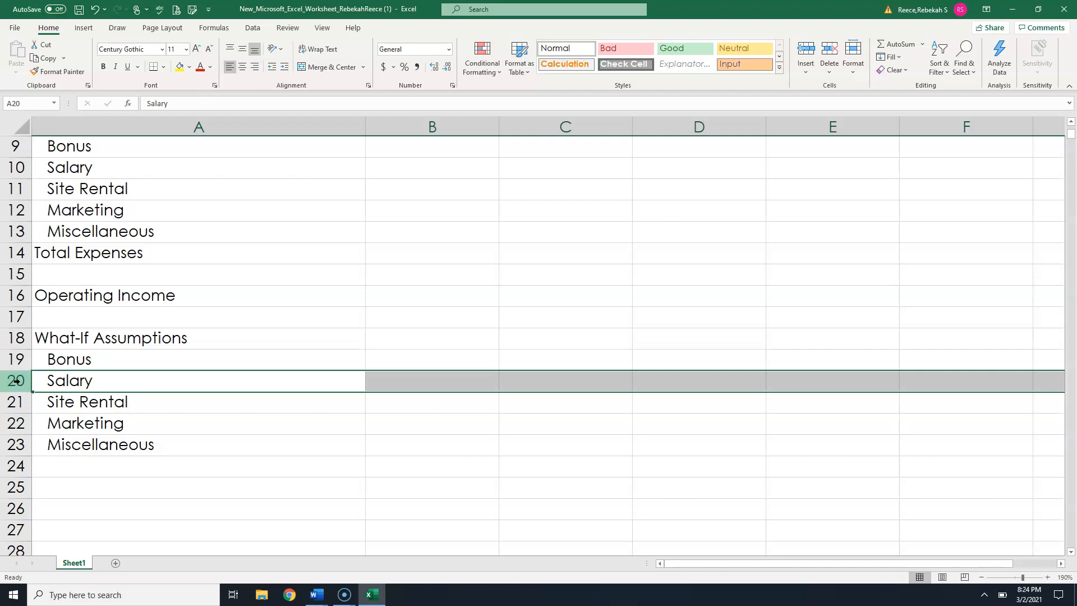
left_click(220, 563)
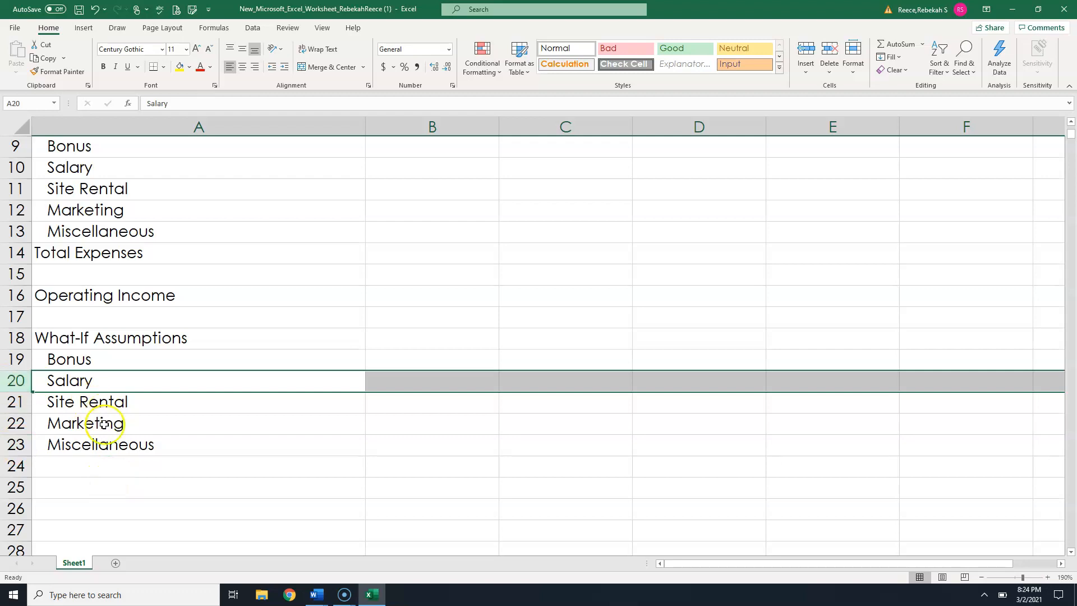
right_click(18, 381)
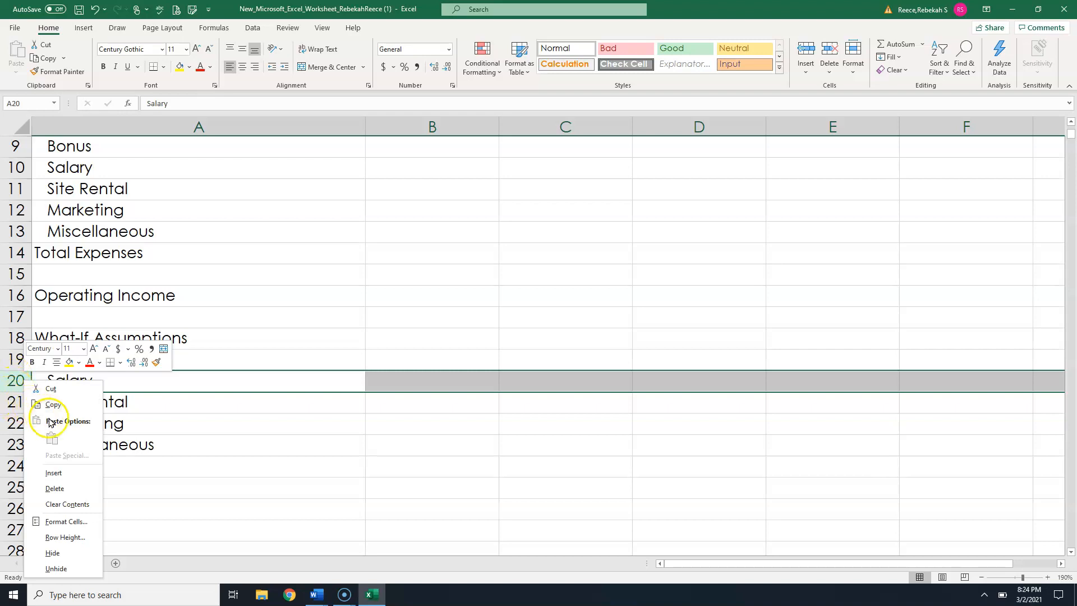
left_click(64, 476)
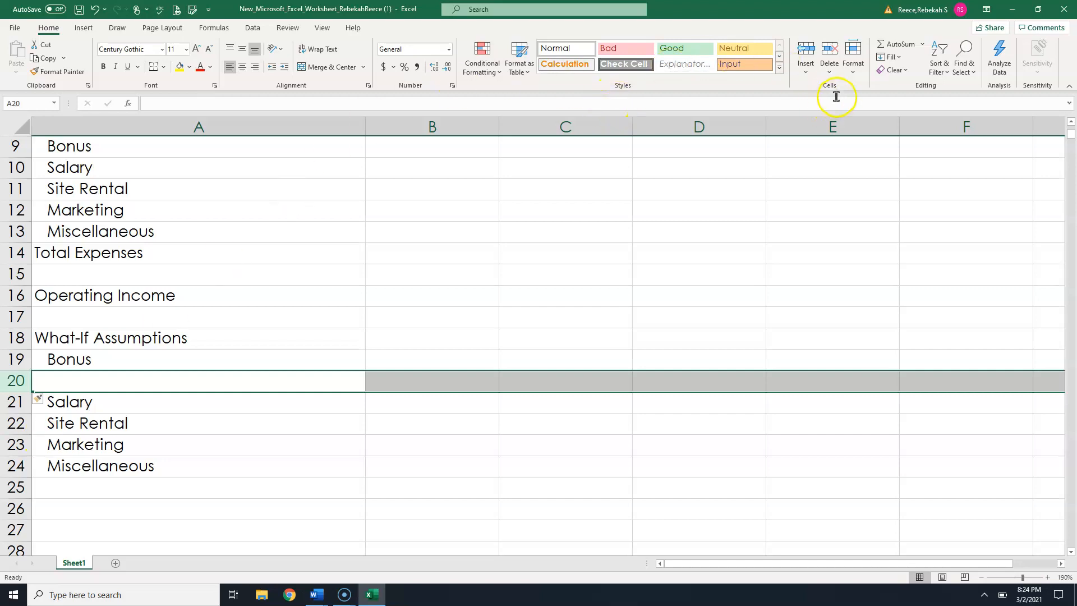
left_click(805, 72)
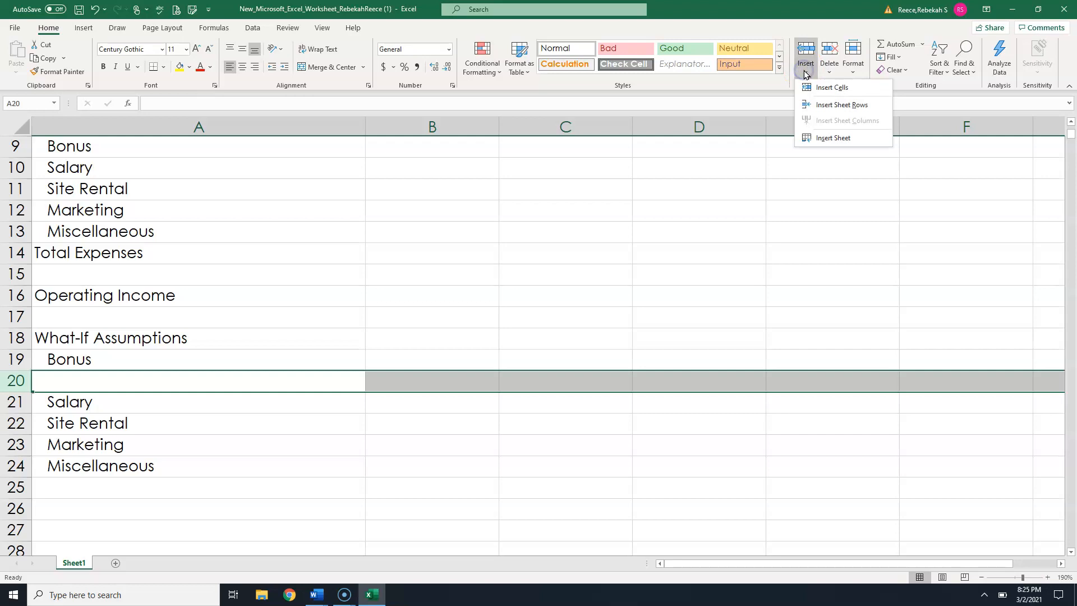
left_click(306, 369)
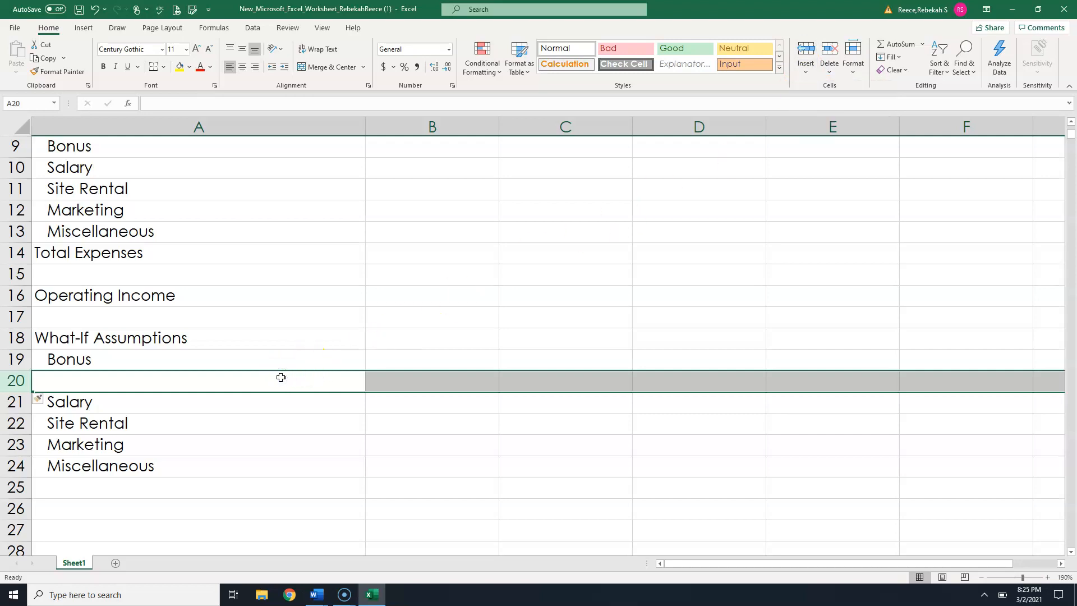
- Enter the label Sales Revenue for Bonus in cell A20
type("Sales REve")
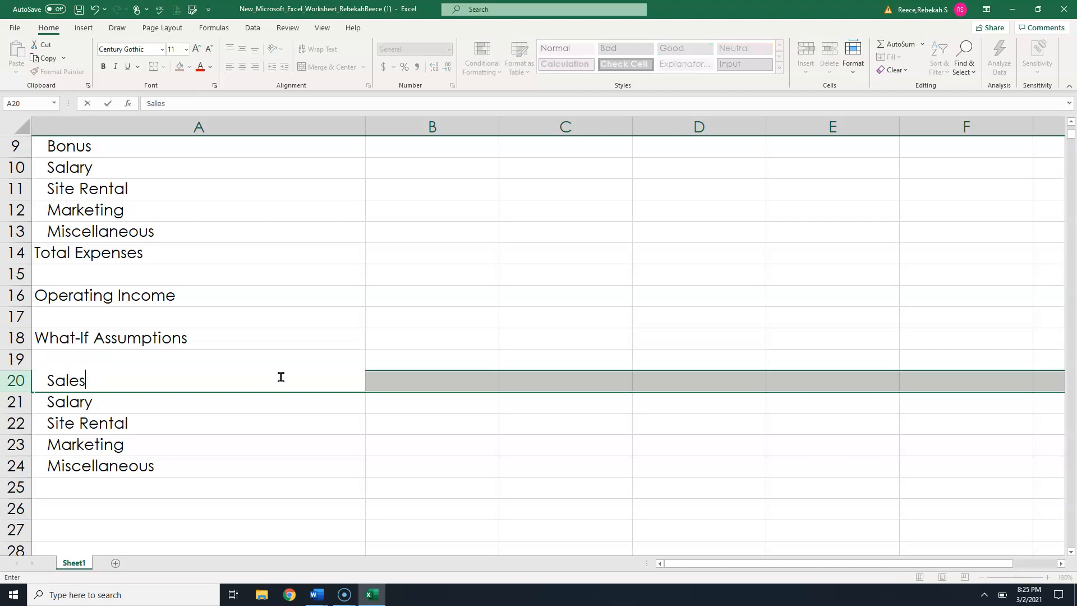
key("BackSpace")
key("BackSpace")
key("BackSpace")
type("evenue ")
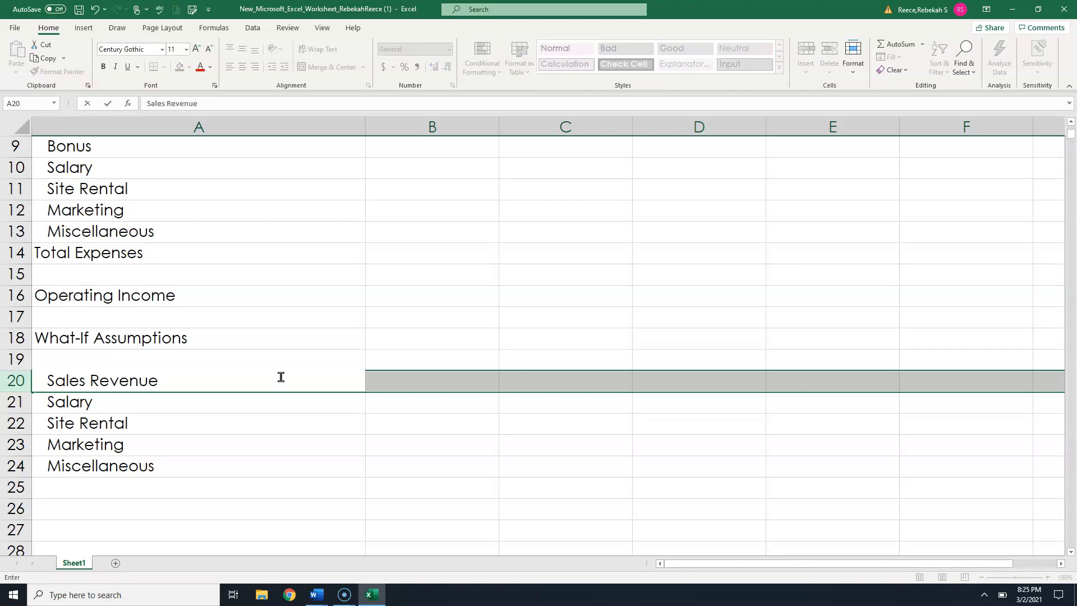
type("for Bonus")
key("Tab")
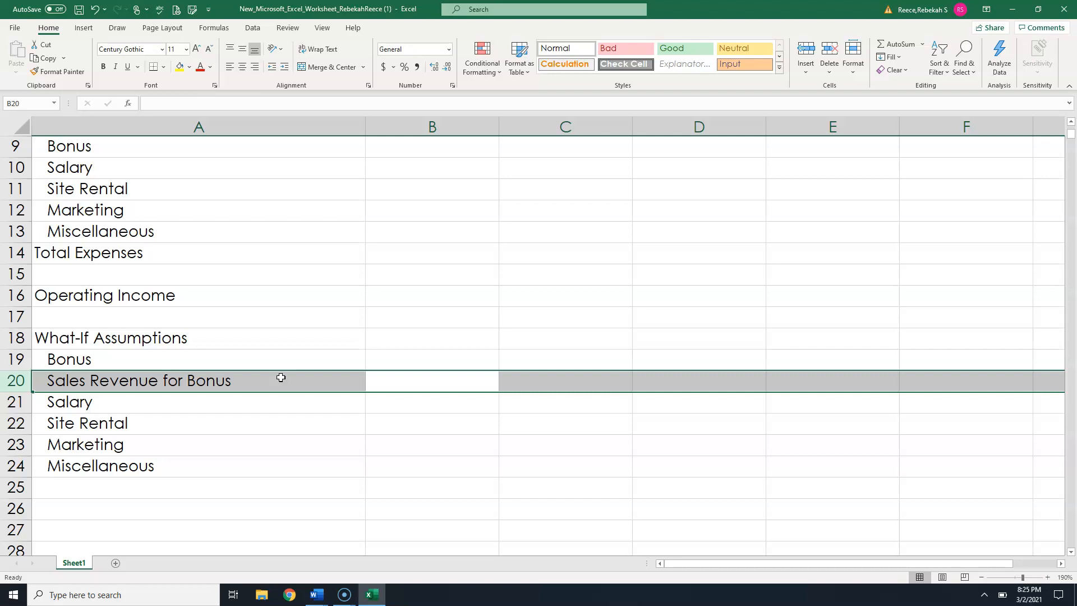
- Insert a blank row above the assumptions Bonus label at row 19, formatted the same as the row below
left_click(150, 359)
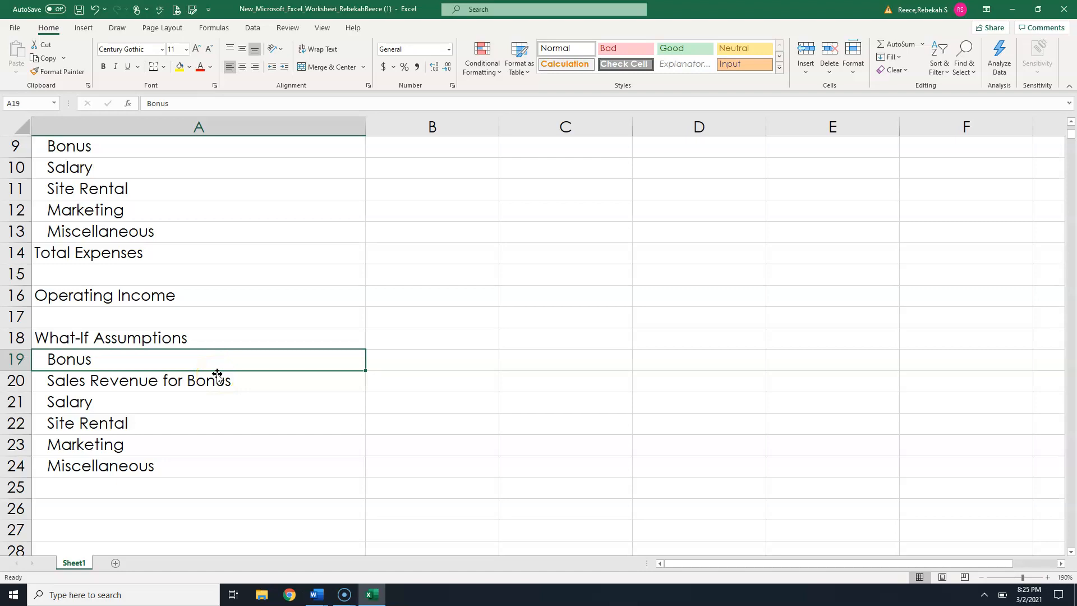
right_click(23, 360)
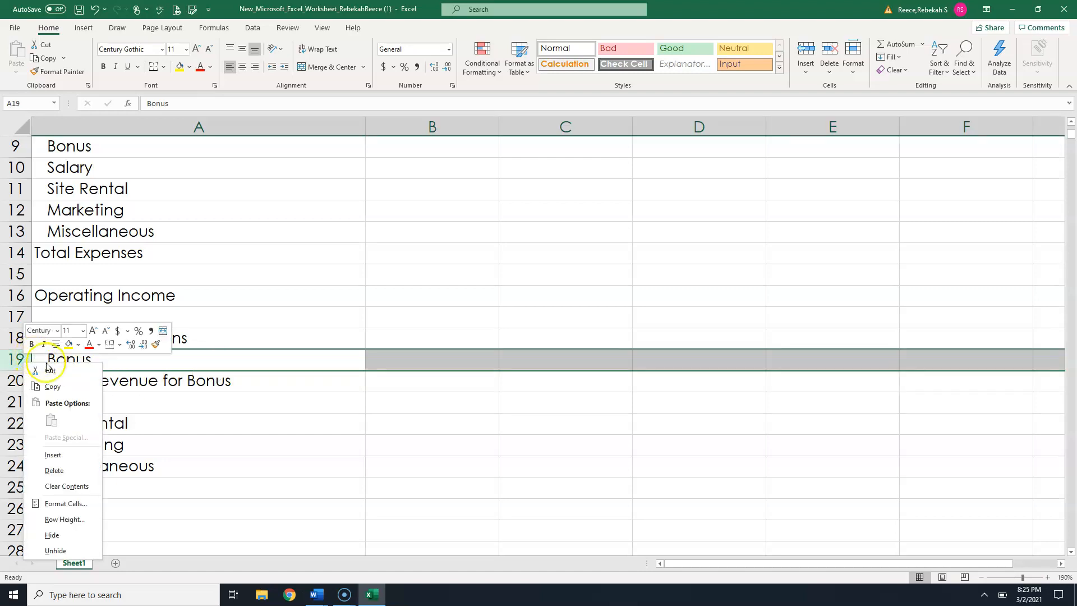
left_click(57, 457)
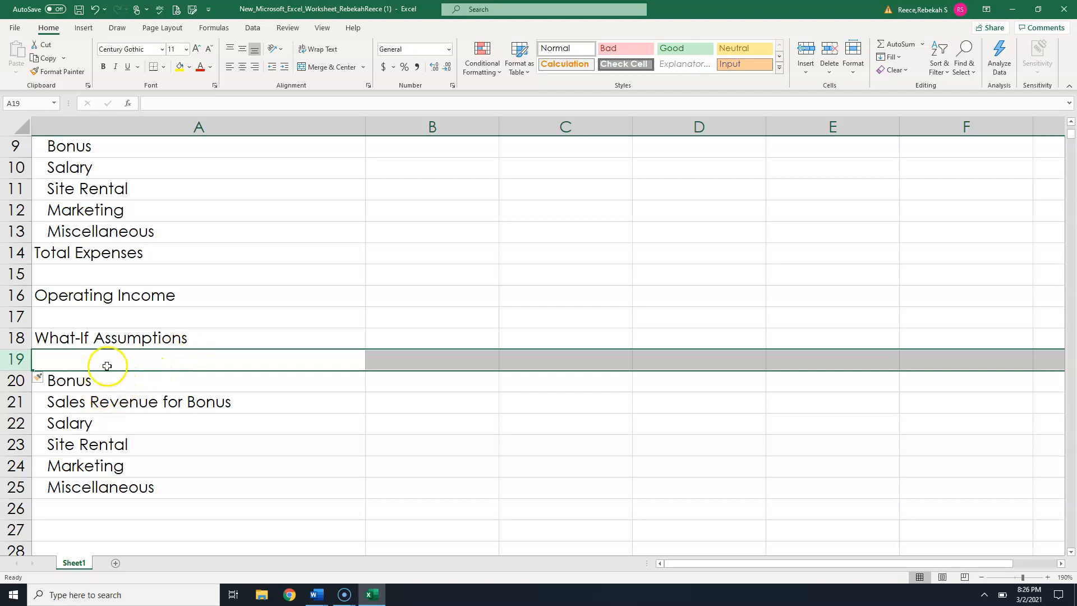
left_click(48, 379)
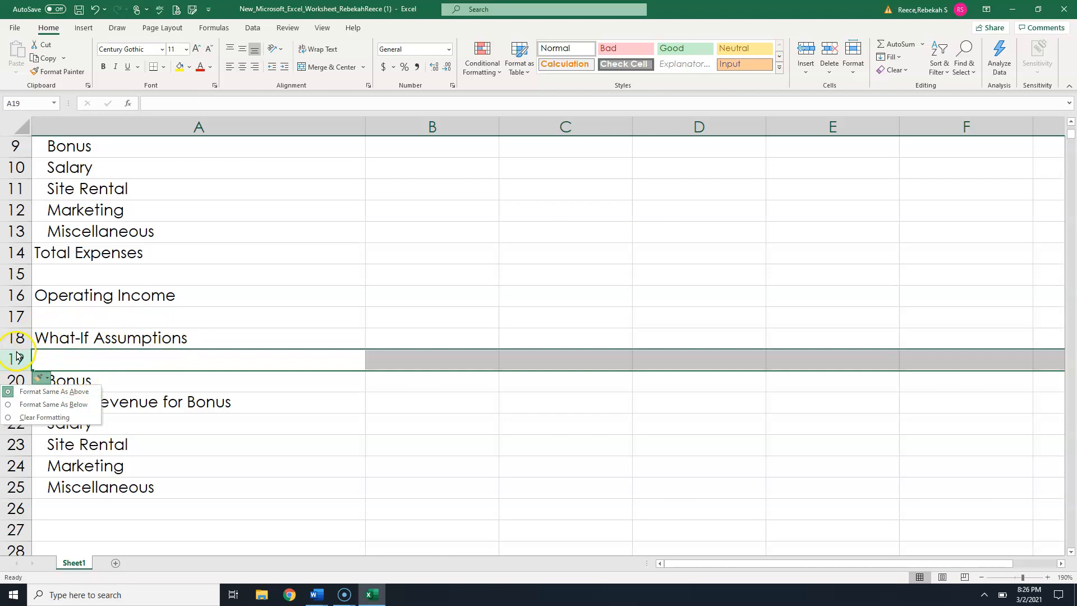
left_click(9, 408)
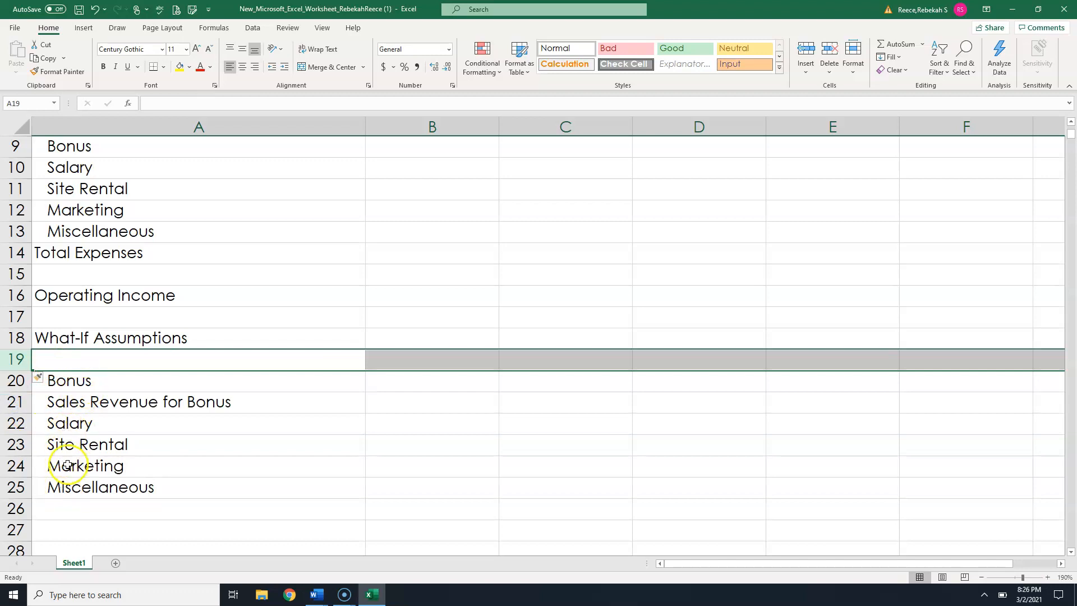
- Enter the label Margin in cell A19
left_click(77, 359)
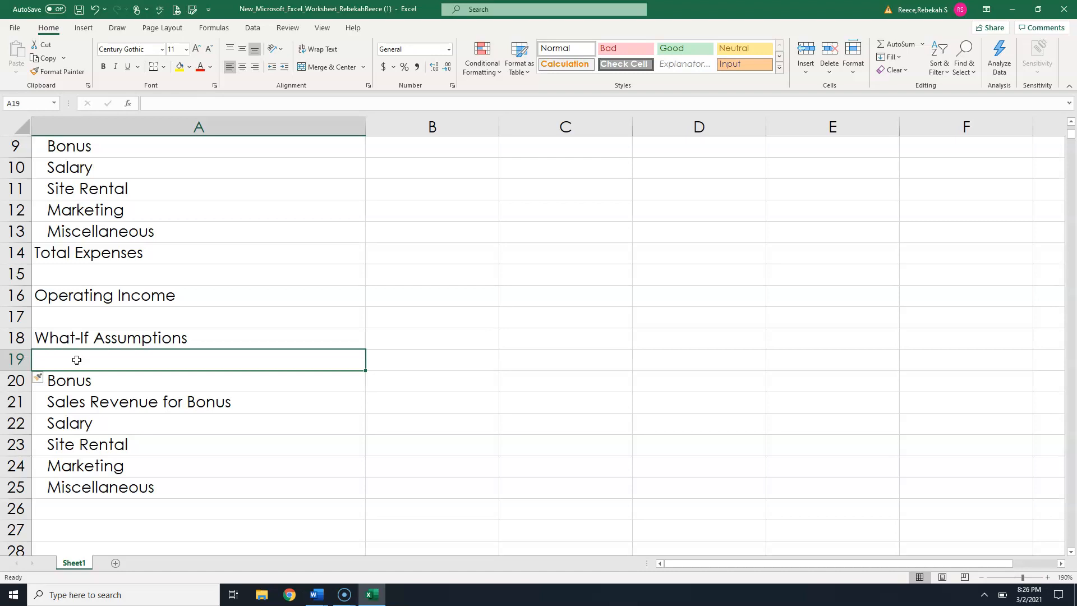
type("M")
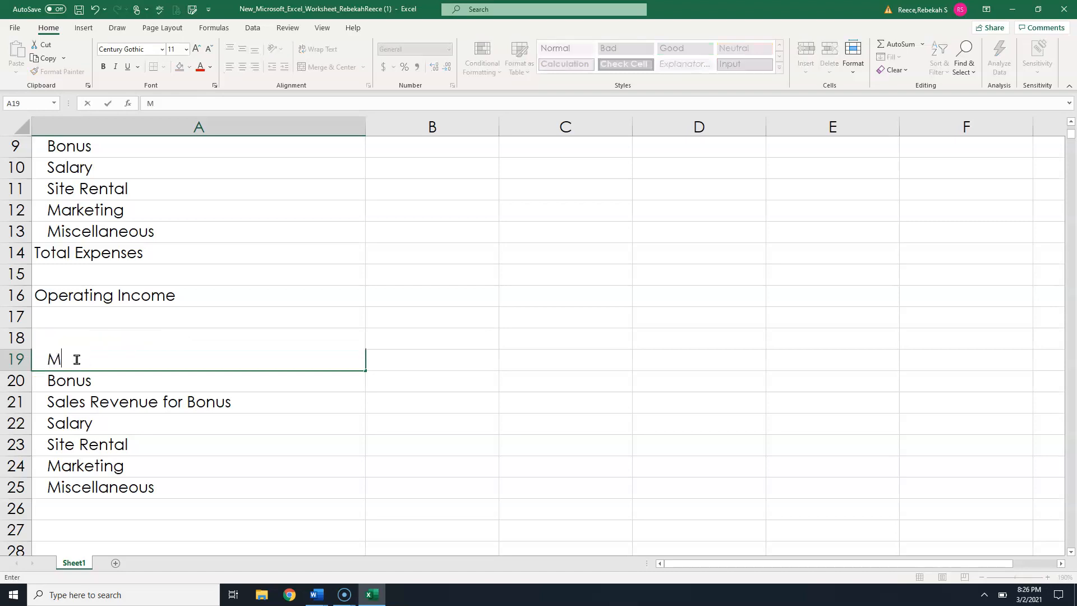
type("argin")
key("Return")
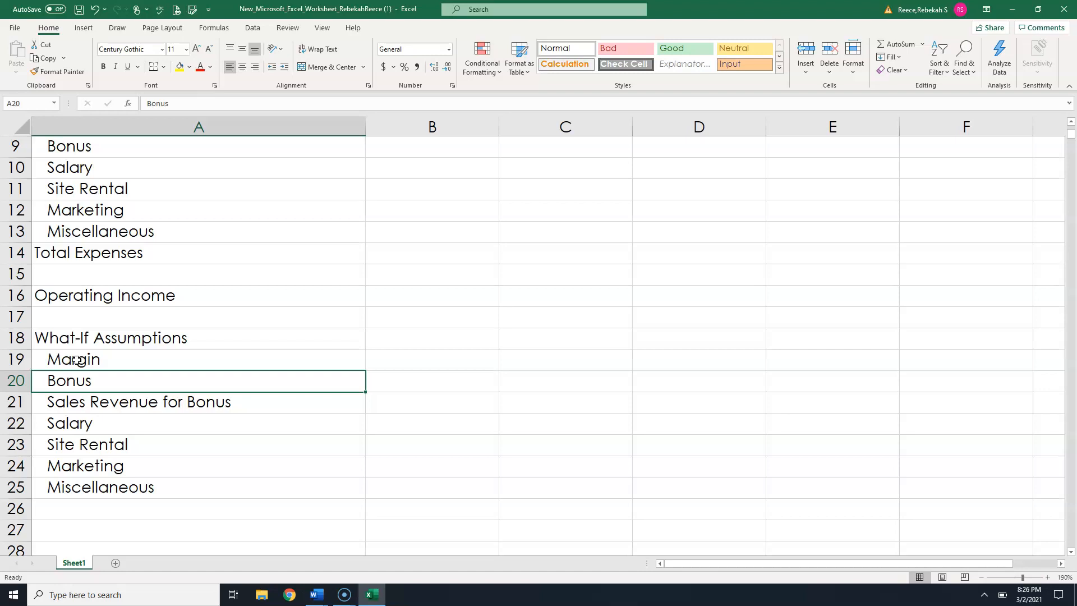
- Enter 81.25% as the Margin assumption value in cell B19
scroll(96, 365, "down", 3)
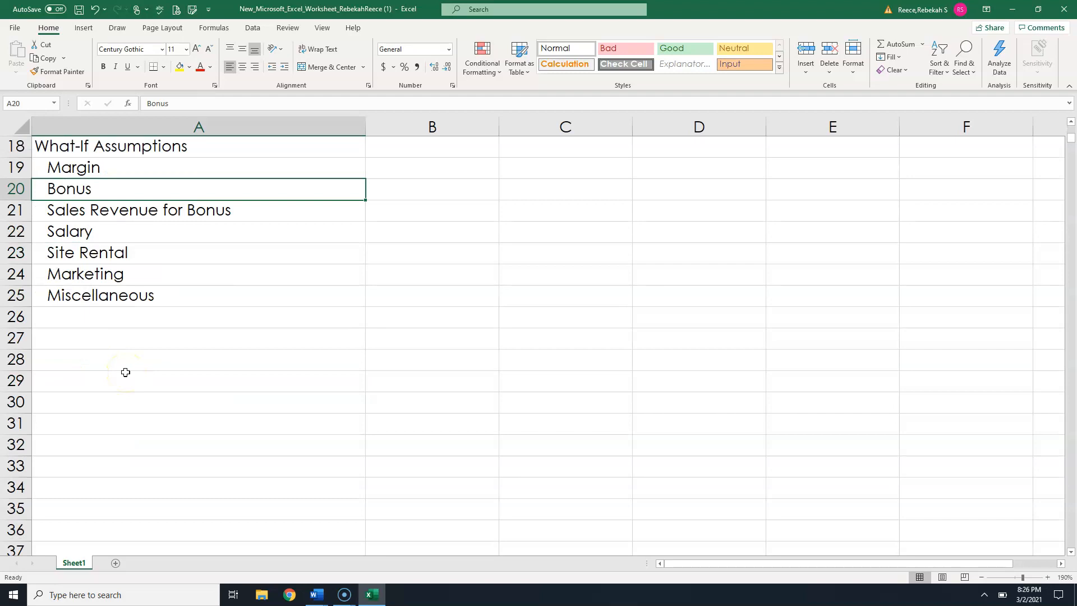
scroll(125, 372, "up", 1)
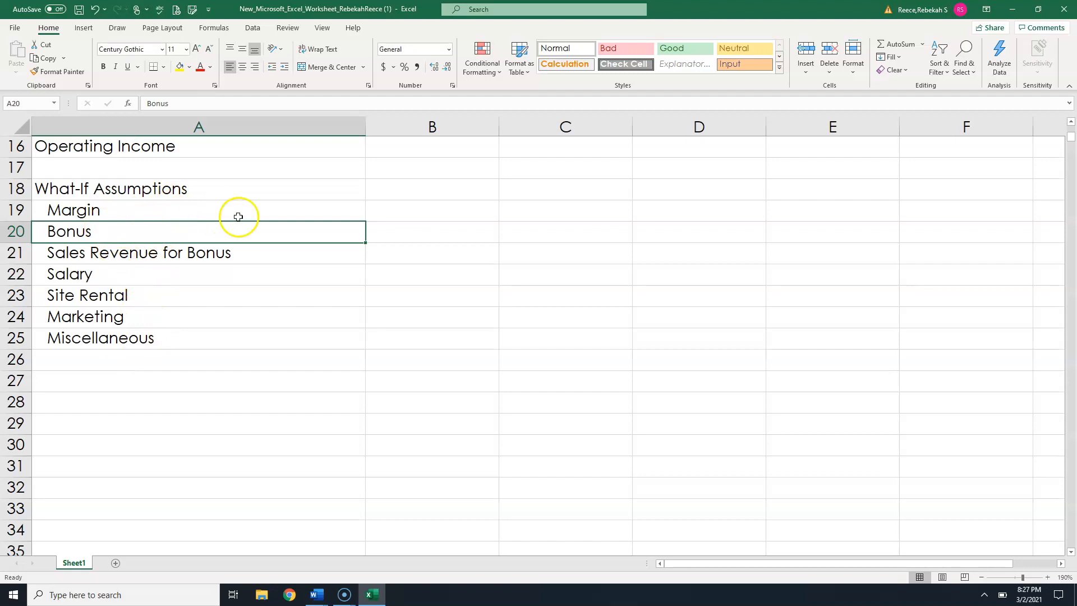
left_click(437, 212)
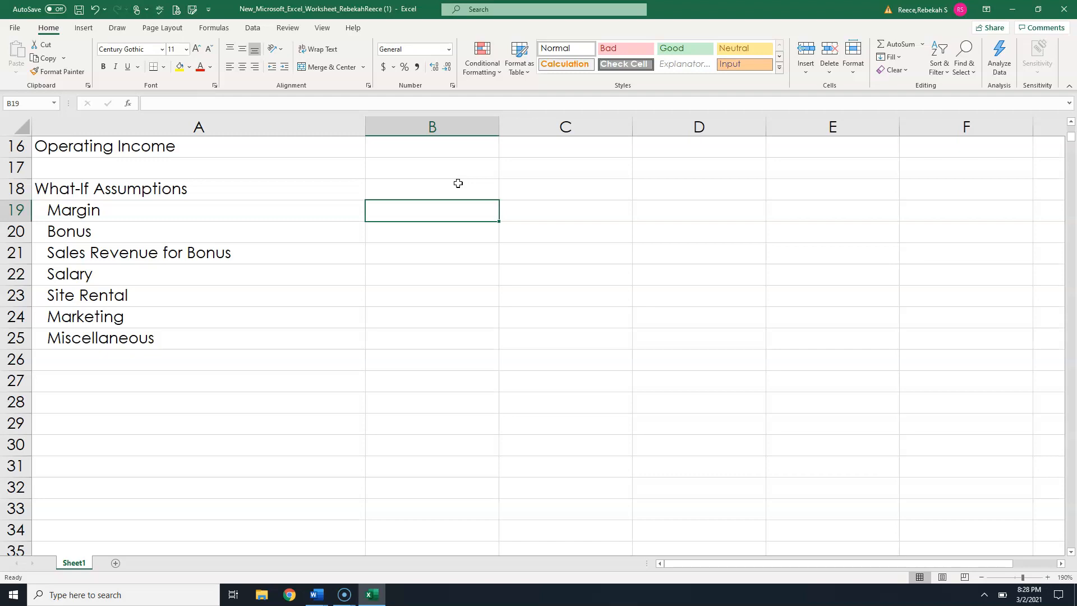
type("81")
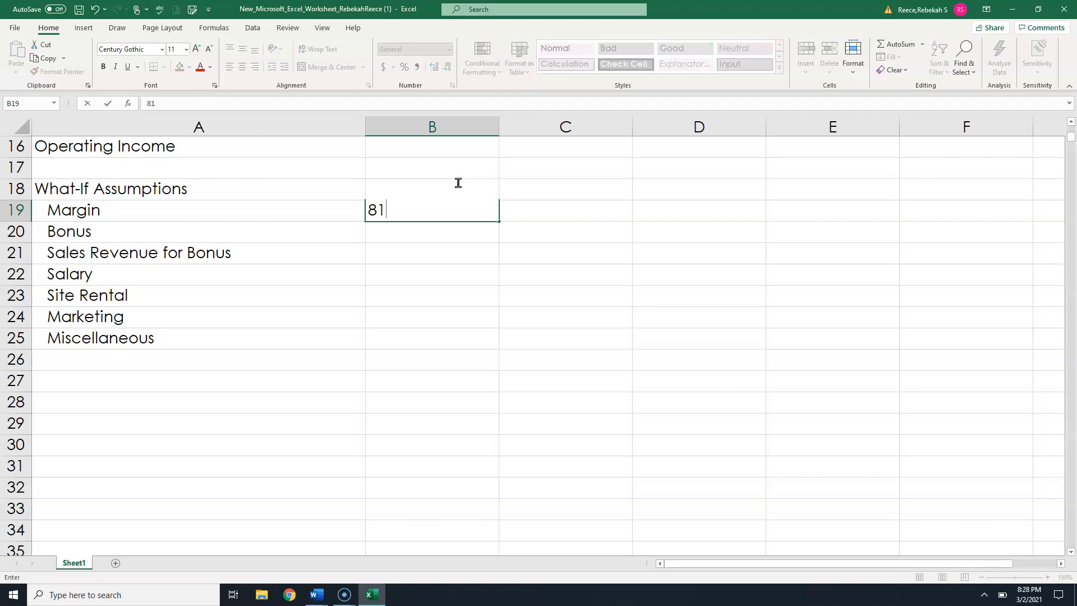
type(".25%")
key("Return")
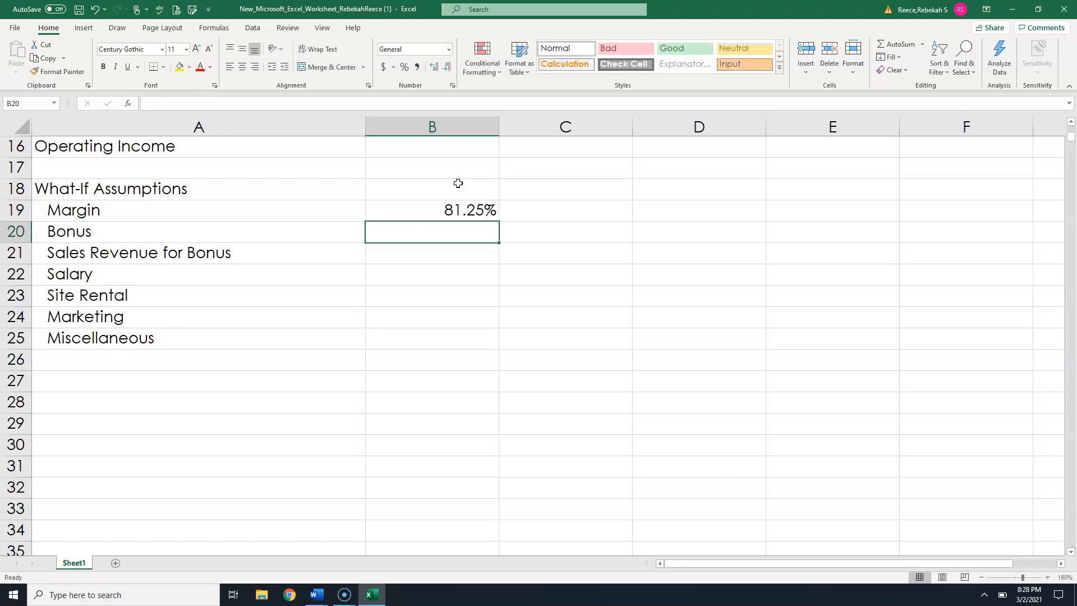
- Enter 5,000.00 for Bonus in B20 and 1,250,000.00 for Sales Revenue for Bonus in B21
type("5,0")
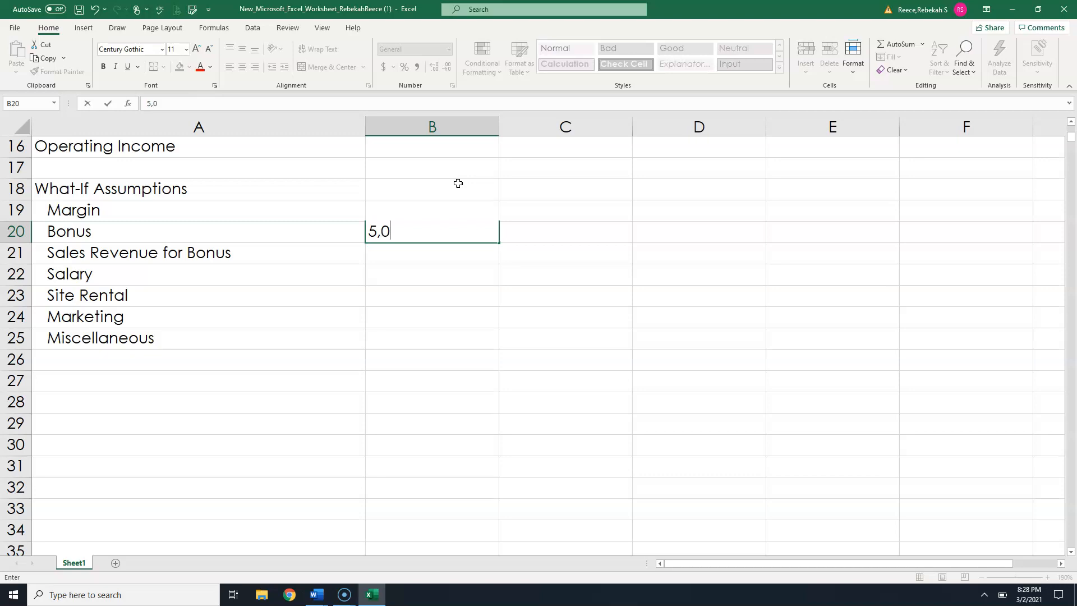
type("00.00")
key("Return")
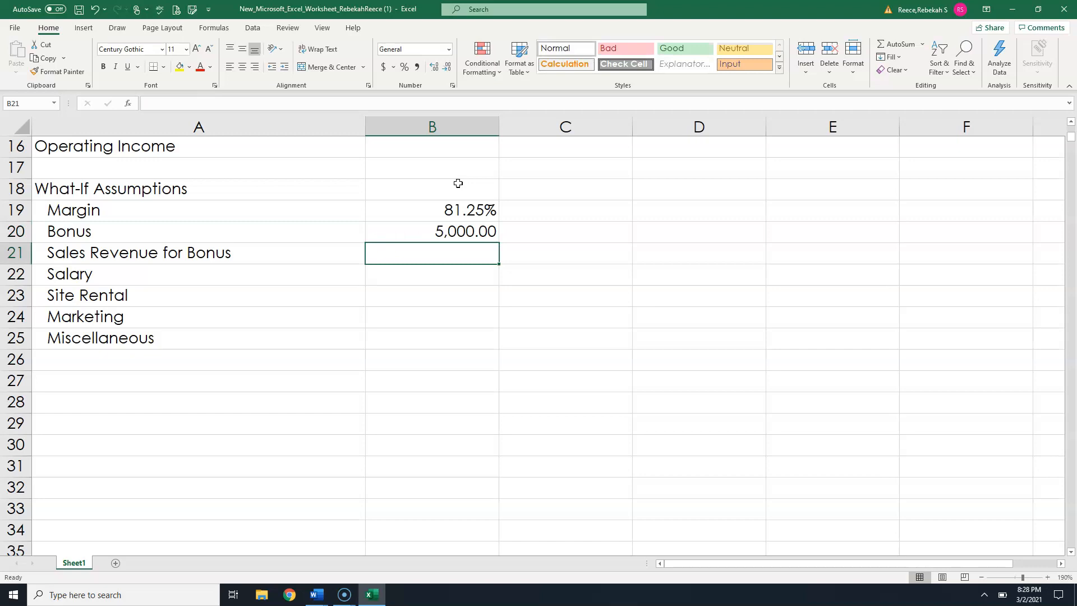
type("1,2500")
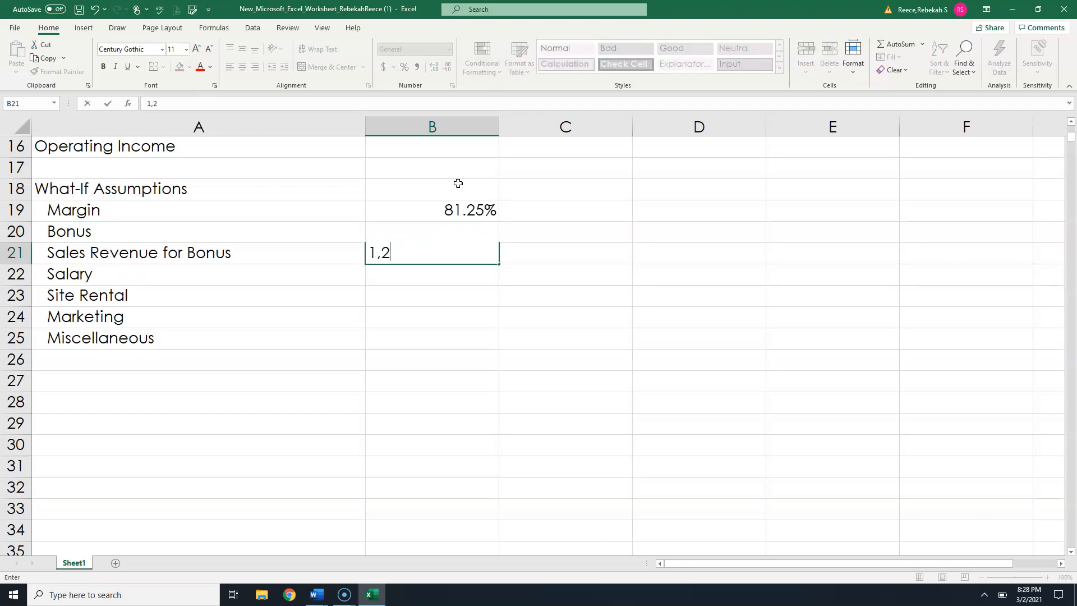
key("BackSpace")
type(",000.00")
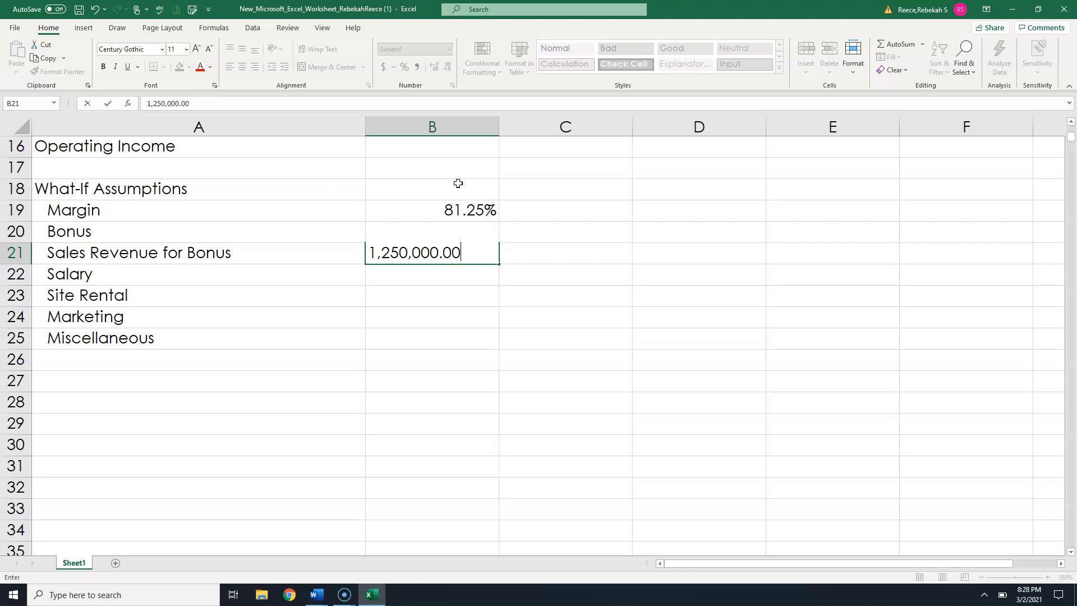
key("Return")
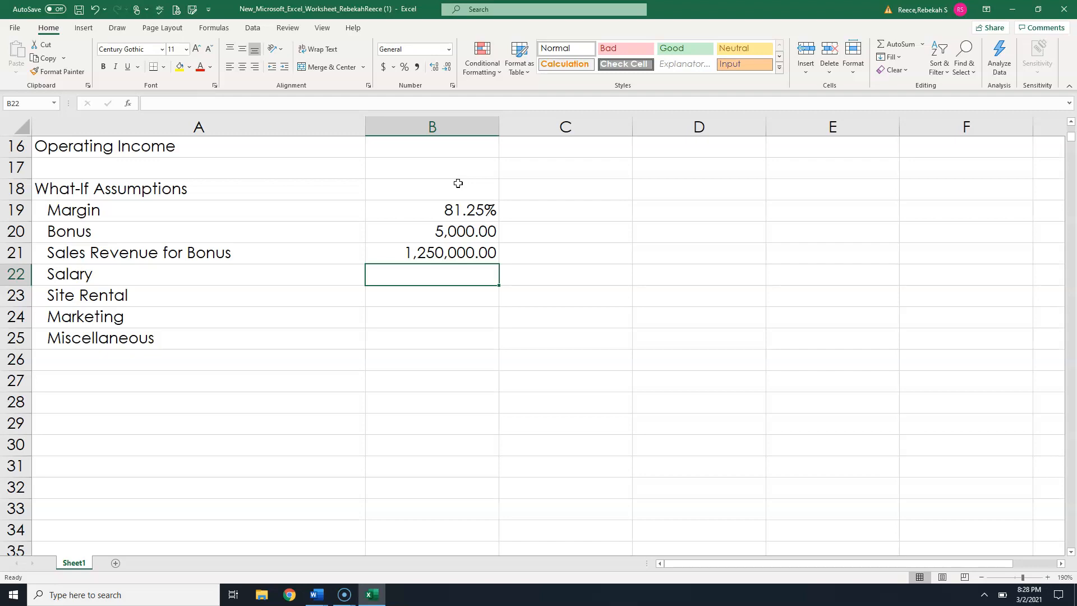
- Enter 20.00% for Salary in B22 and 10% for Site Rental in B23
type("20")
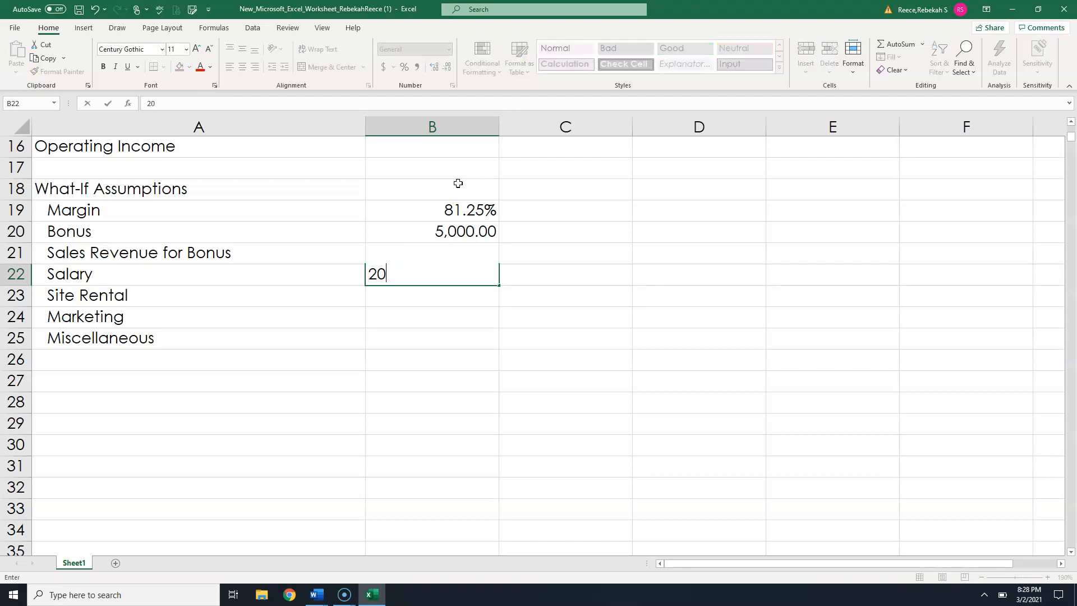
type(".00%")
key("Return")
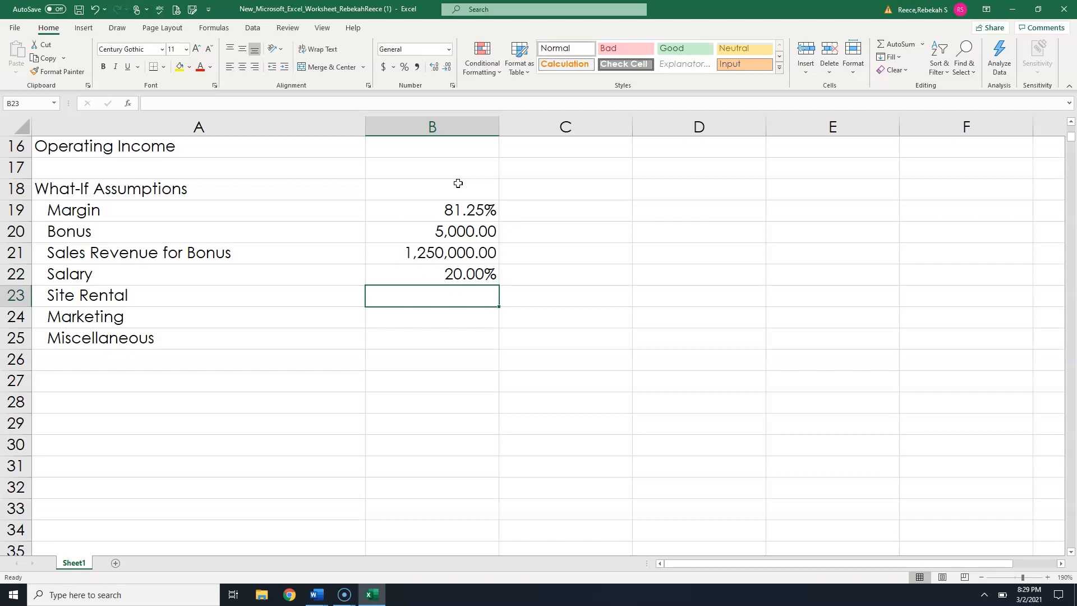
type("10%")
key("Return")
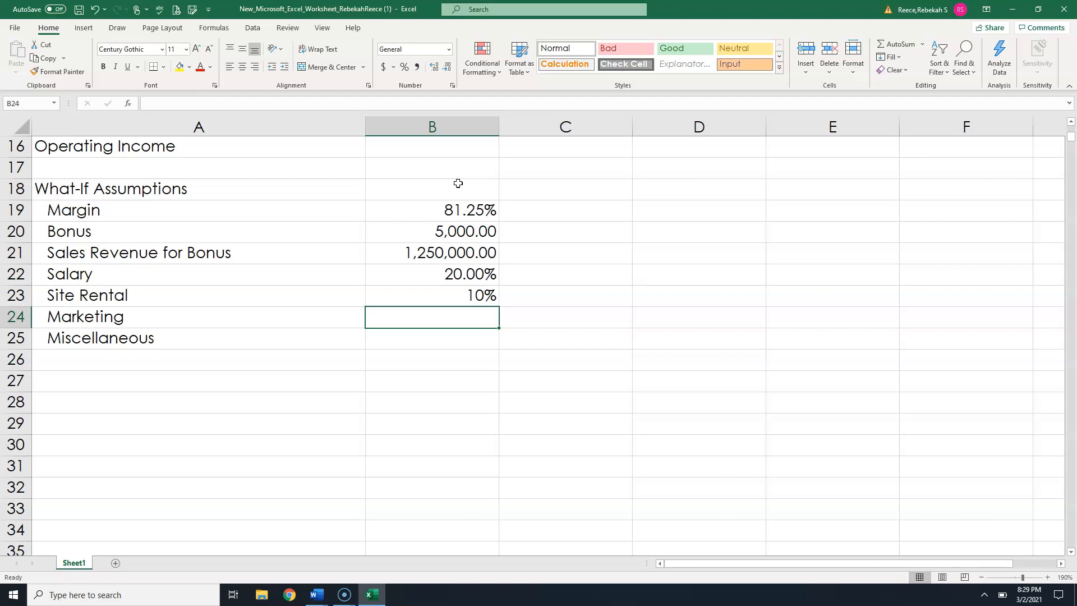
- Enter 3.50% for both Marketing in B24 and Miscellaneous in B25
type("3.5")
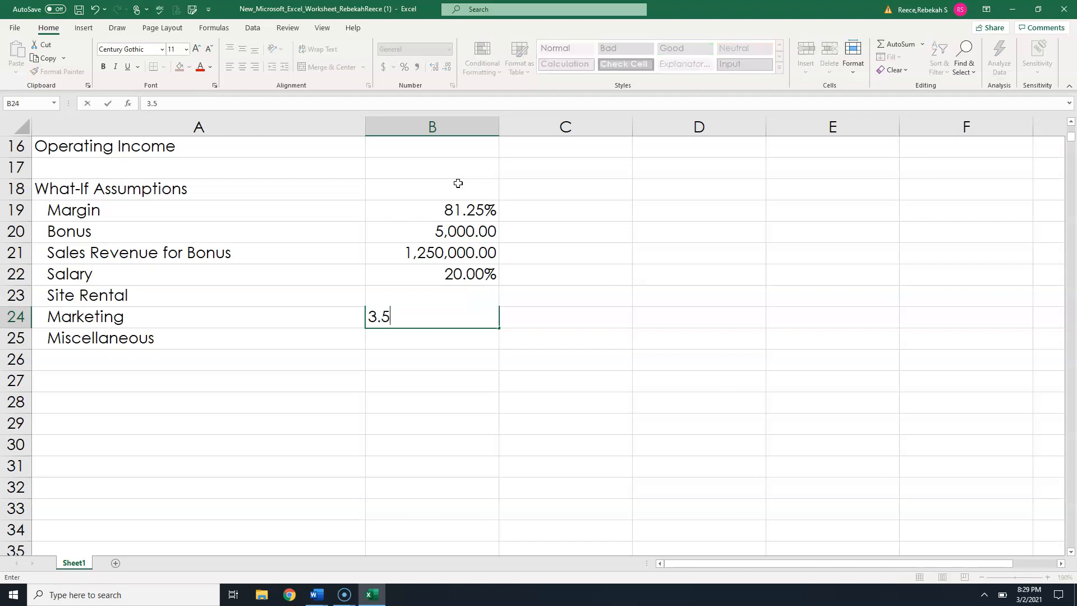
type("0%")
key("Return")
type("3.50%")
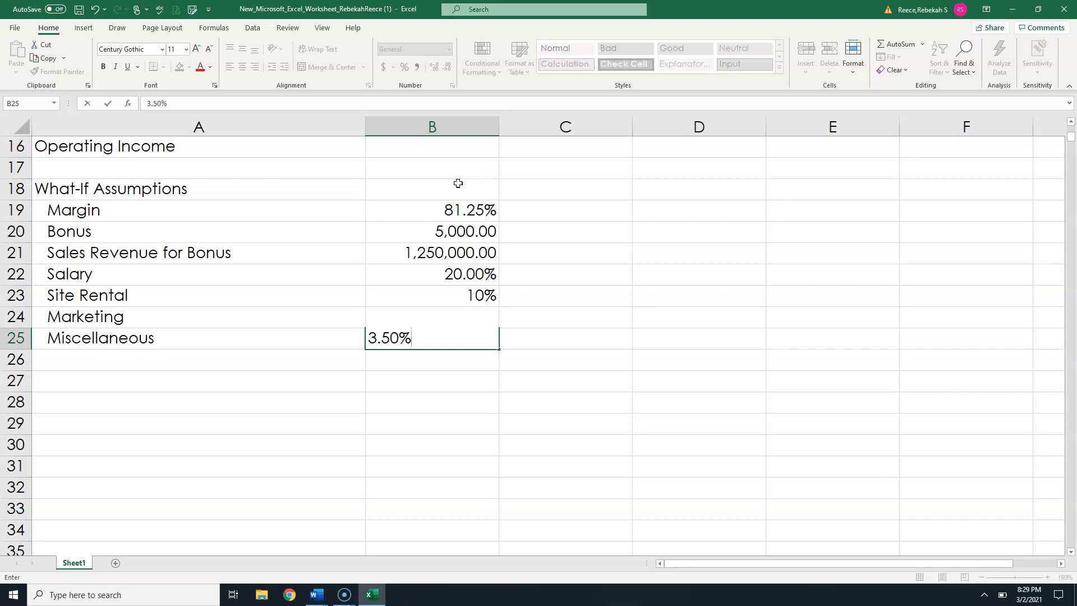
key("Tab")
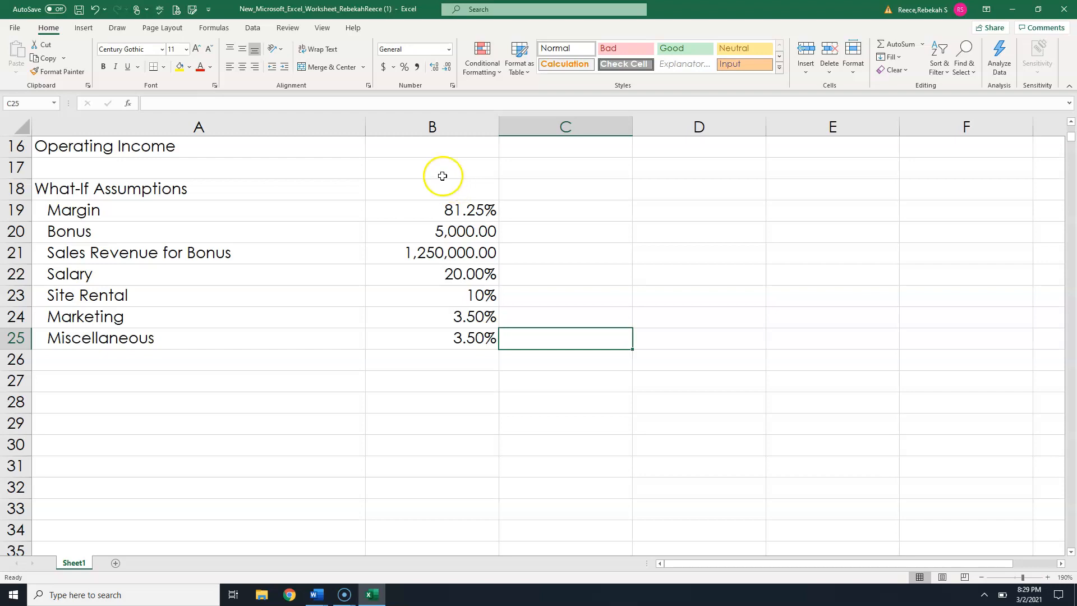
- Format the Site Rental value in B23 to show two decimal places, as 10.00%
left_click(461, 292)
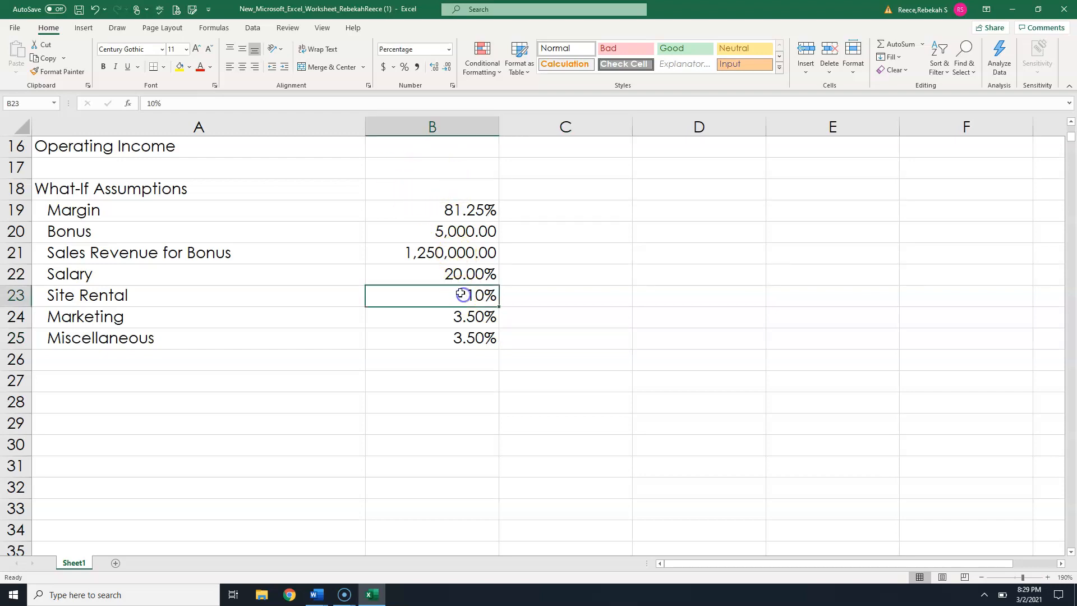
left_click(156, 103)
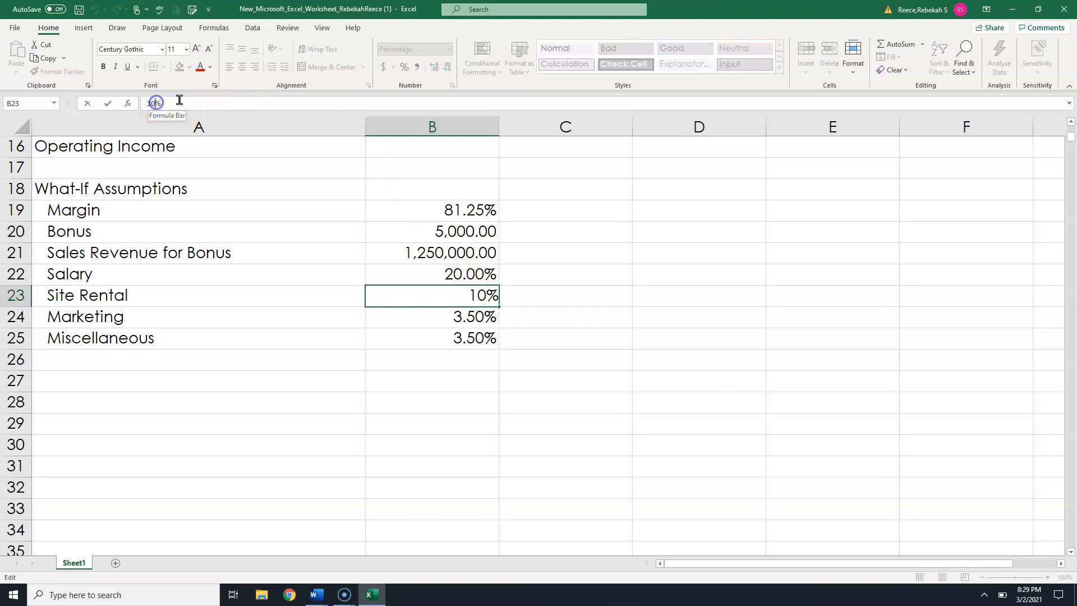
type(".00")
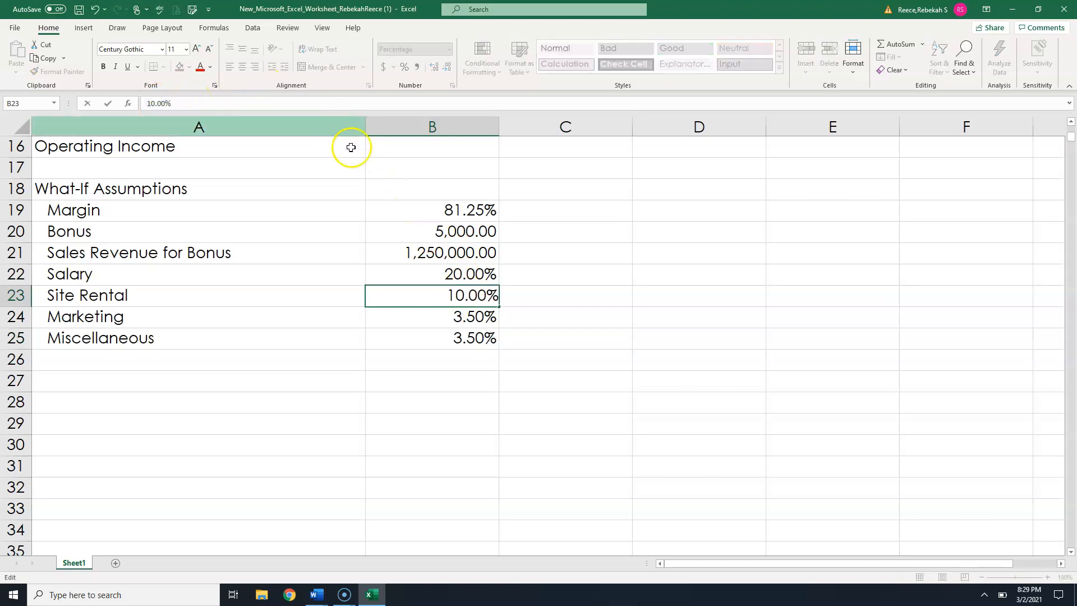
left_click(426, 257)
left_click(475, 299)
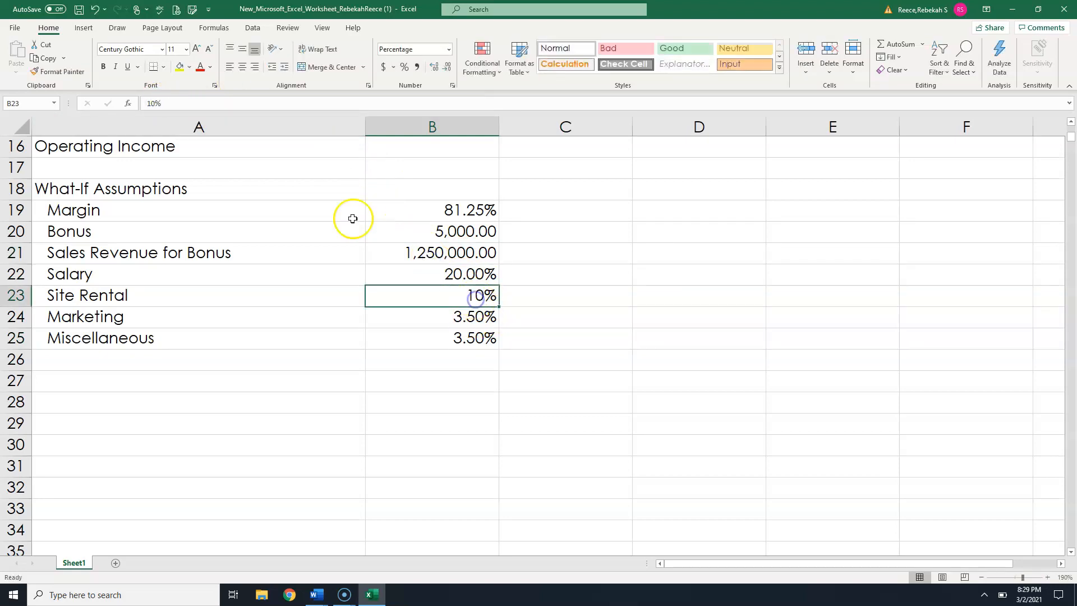
left_click(448, 69)
left_click(434, 68)
left_click(434, 67)
left_click(503, 310)
left_click(521, 355)
left_click(544, 216)
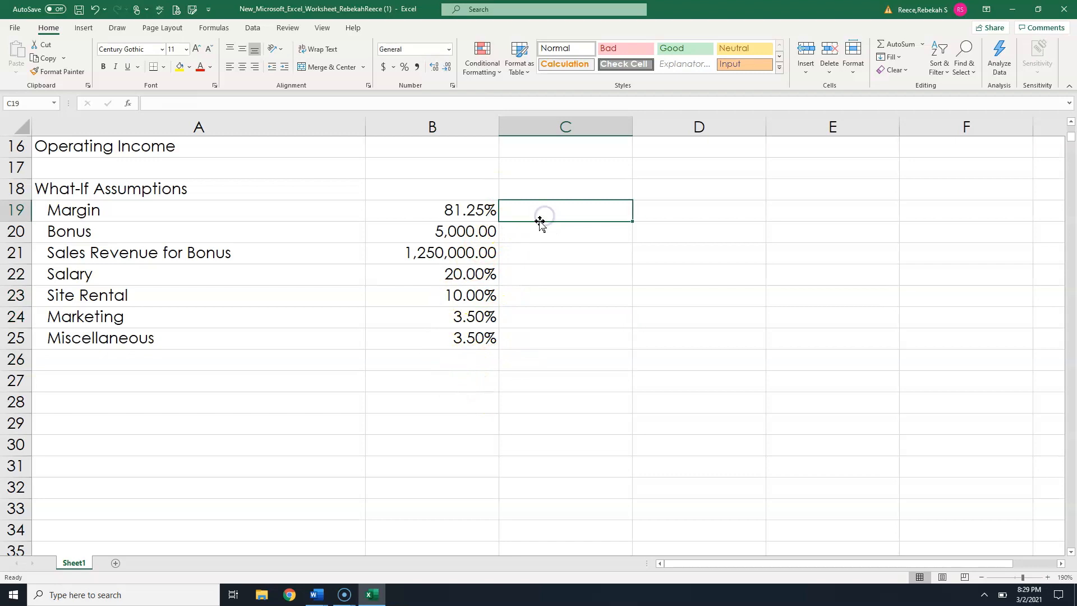
left_click(478, 296)
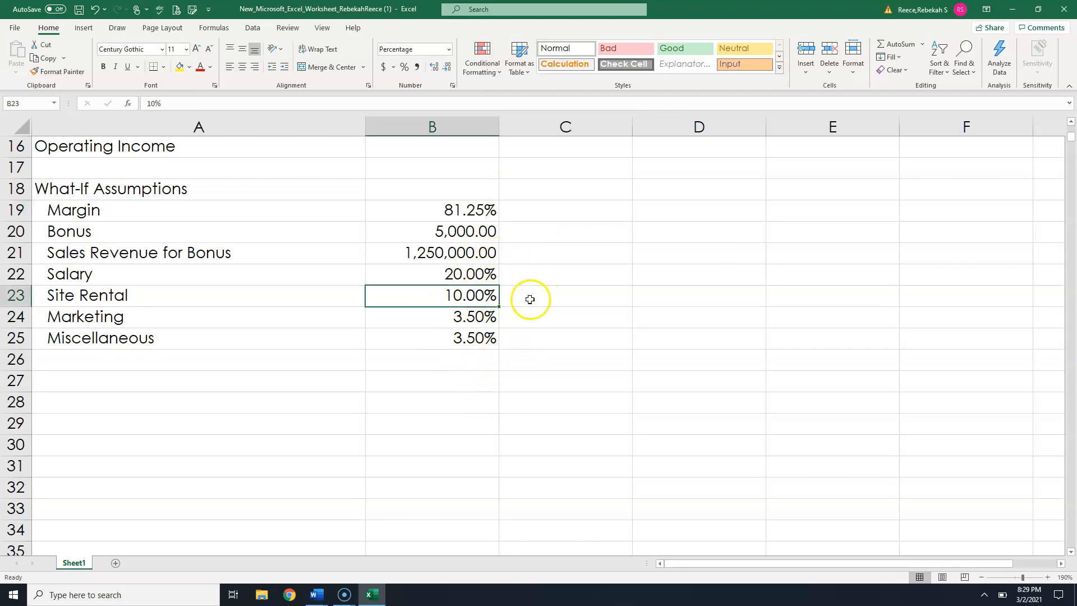
left_click(592, 273)
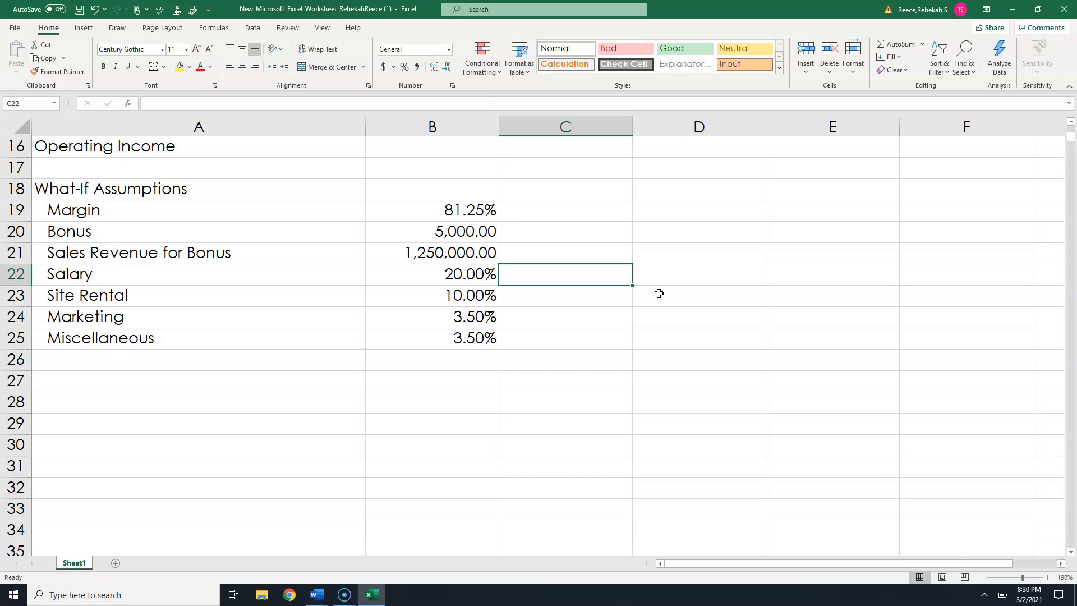
- Enter 1,470,500.00 as the January Revenue in cell B4
scroll(659, 294, "up", 5)
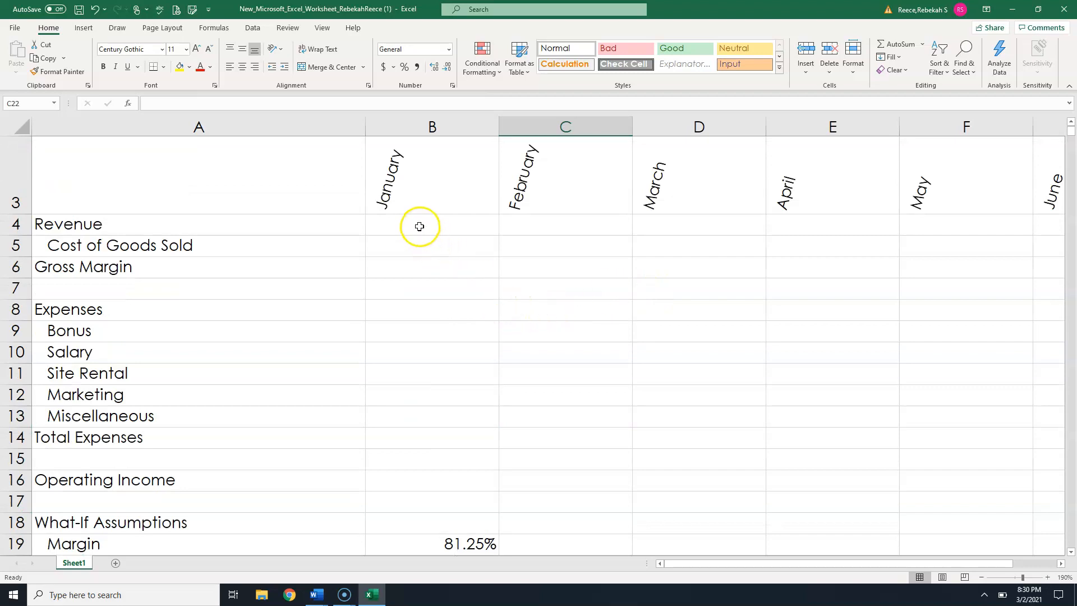
left_click(420, 226)
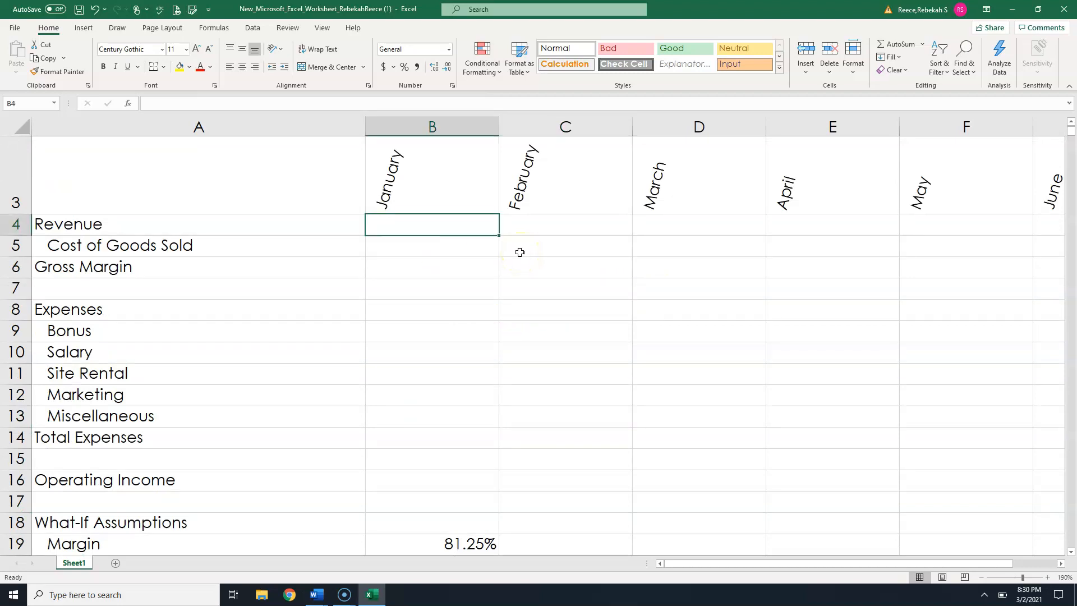
type("1")
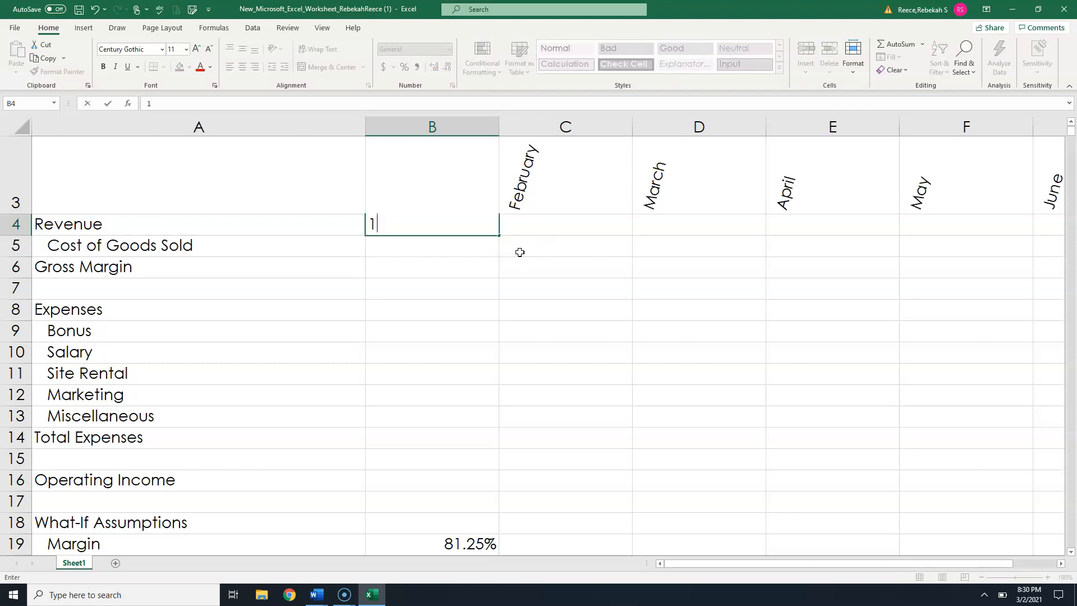
type(",470,500.00")
key("Tab")
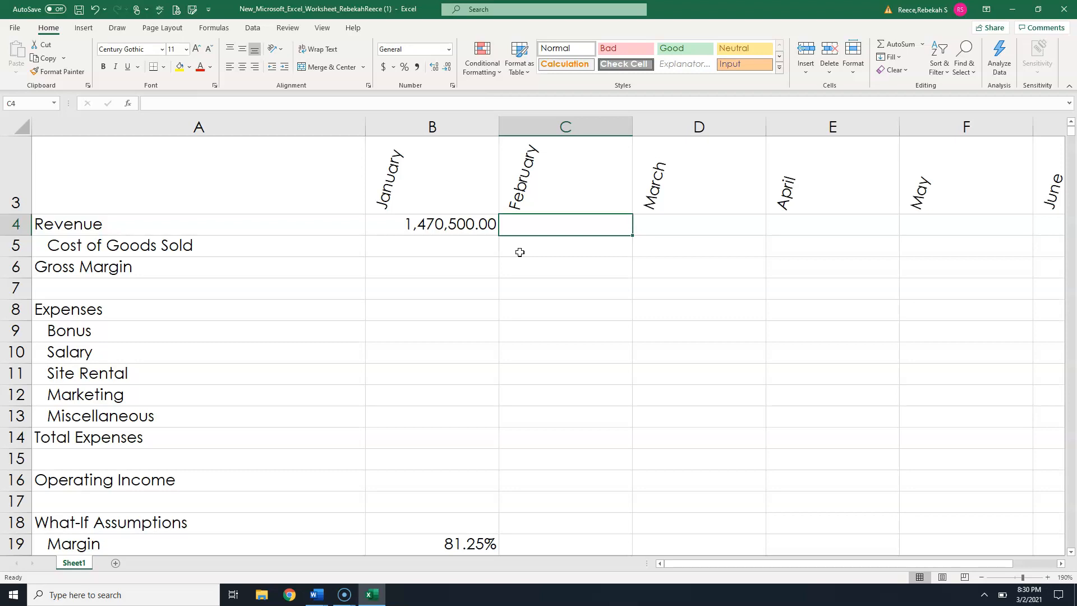
- Enter Revenue of 1,405,000 for February in C4 and 1,186.60 for March in D4
type("1,4")
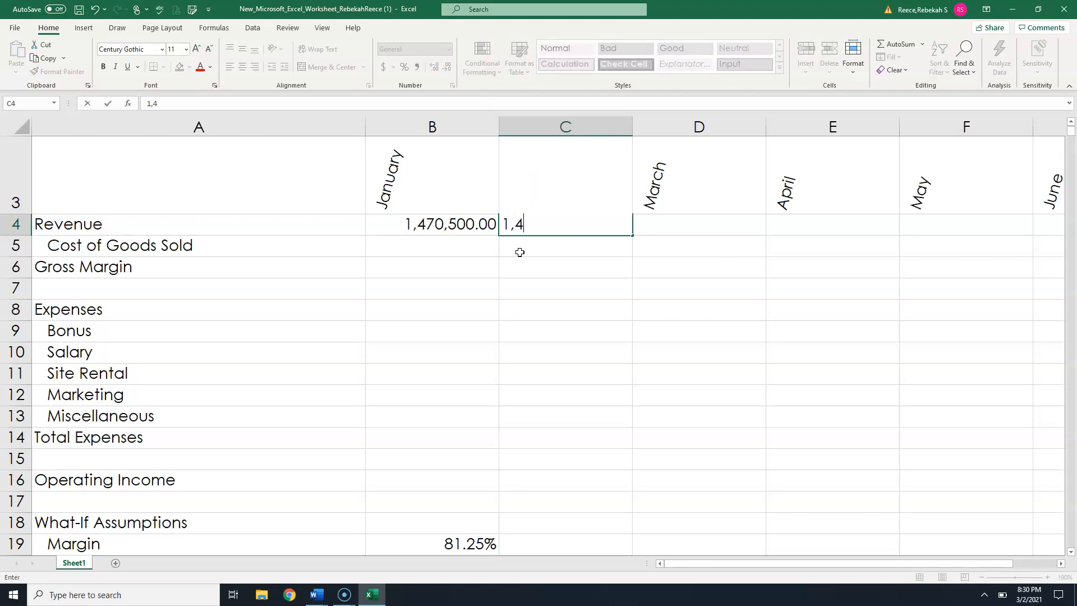
type("05,000")
key("Tab")
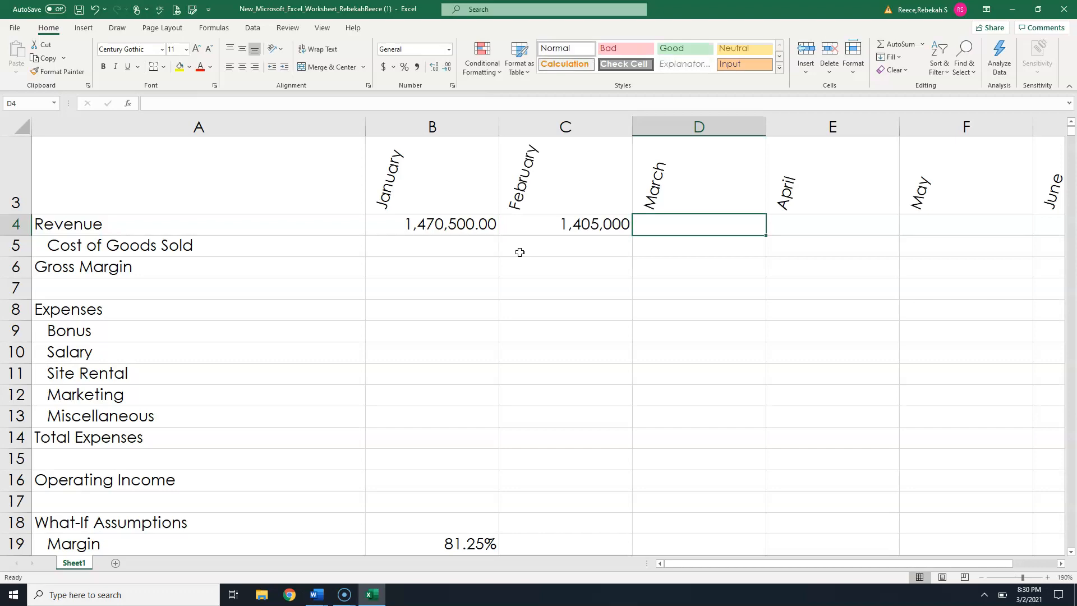
type("1,")
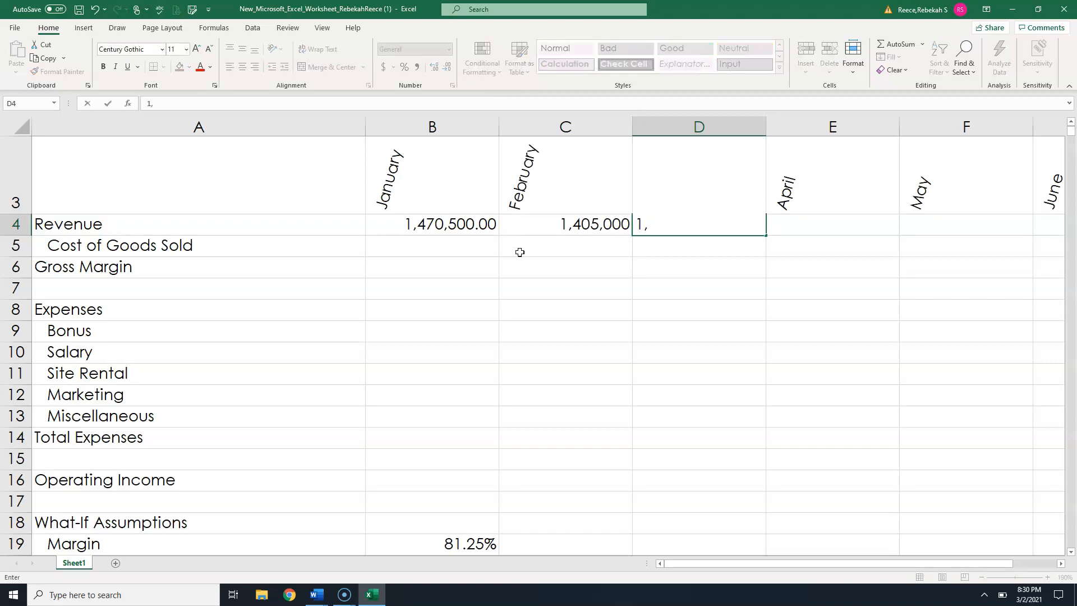
type("186.600")
key("Tab")
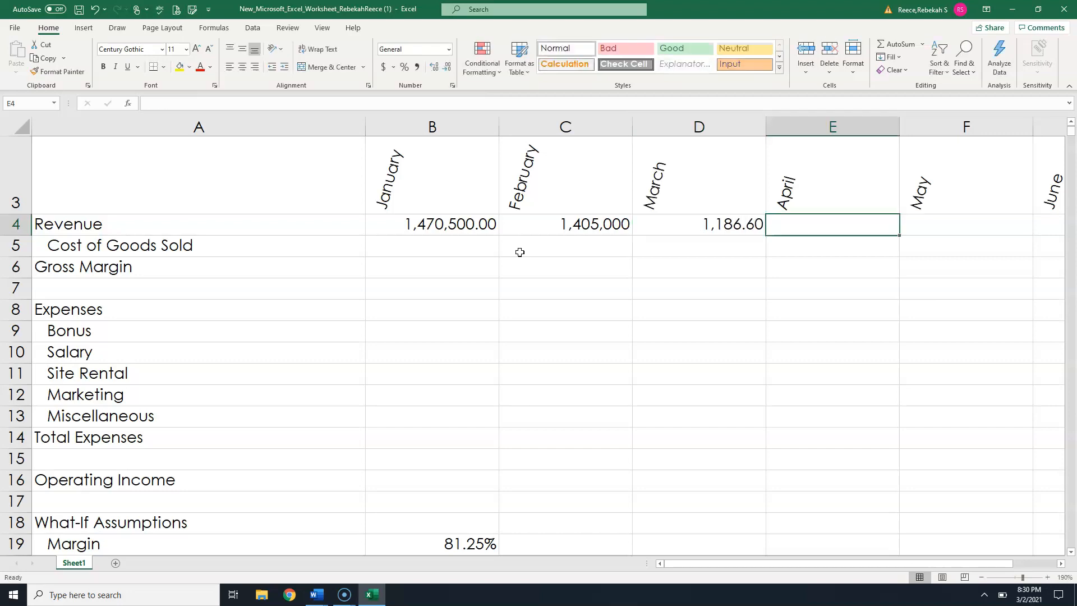
- Enter April, May and June Revenue of 498,000, 102,900 and 145,300 in E4 through G4
type("498")
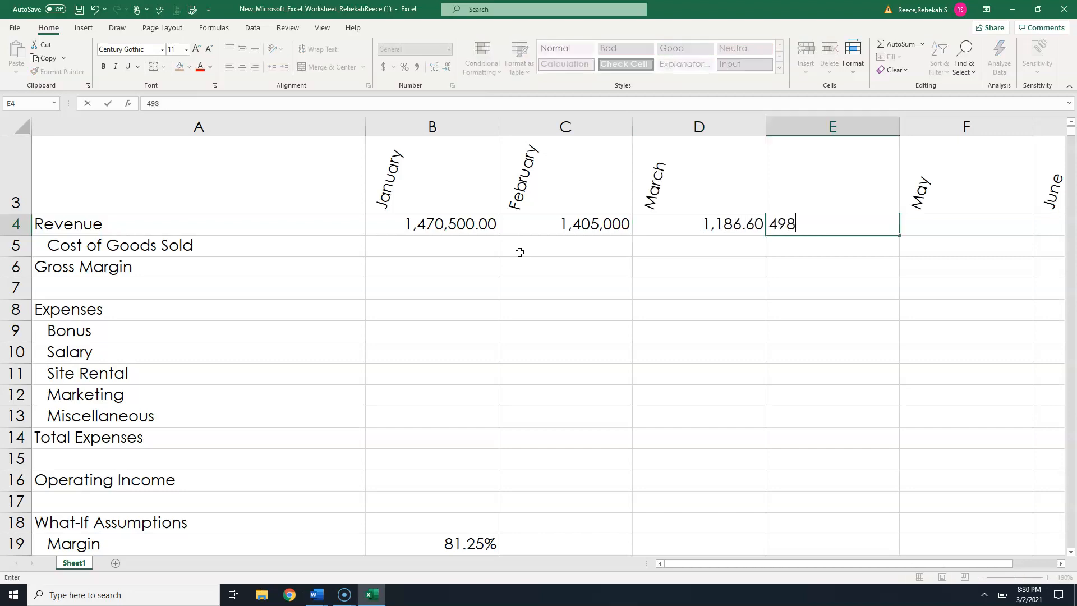
type(",000")
key("Tab")
type("102,900")
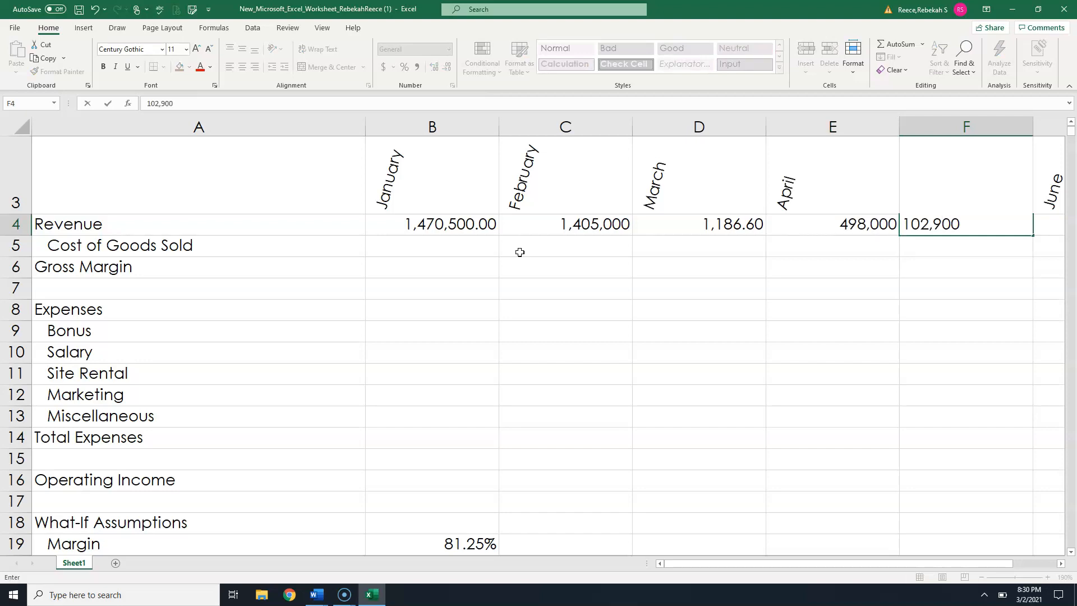
key("Tab")
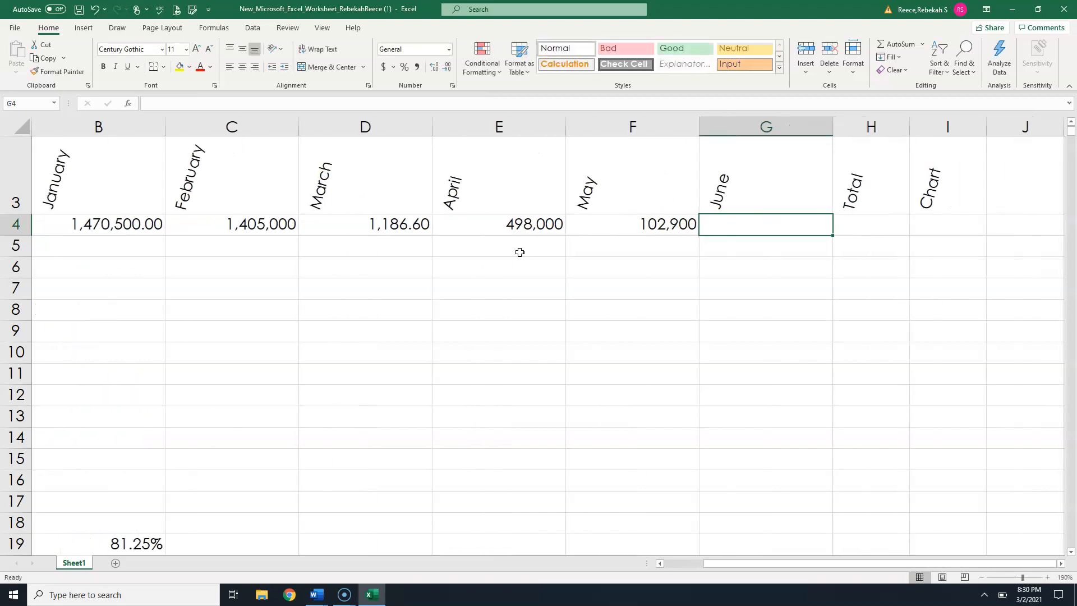
type("145,300")
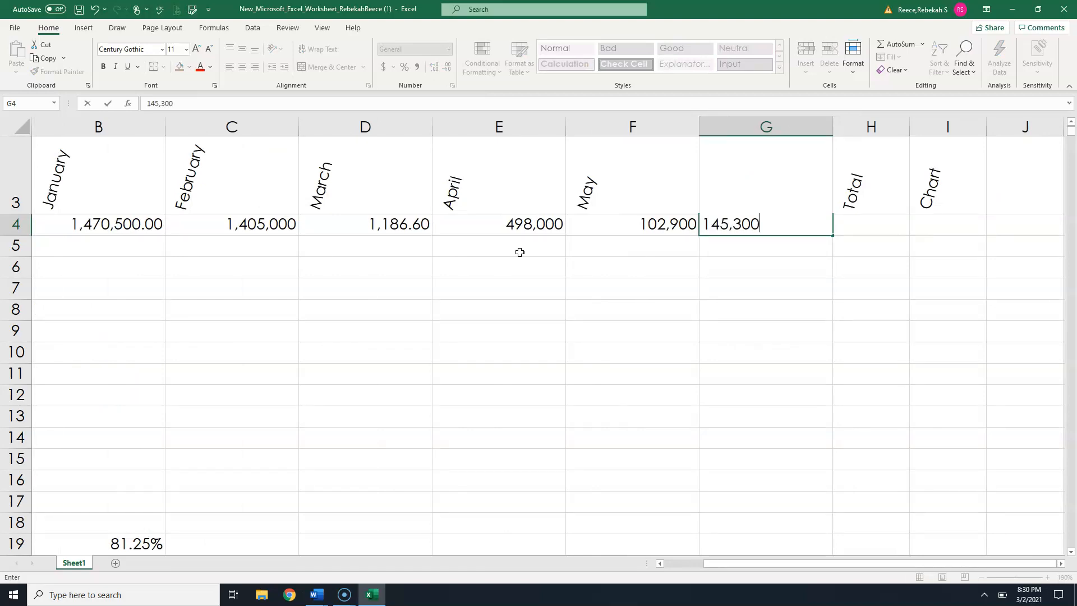
key("Tab")
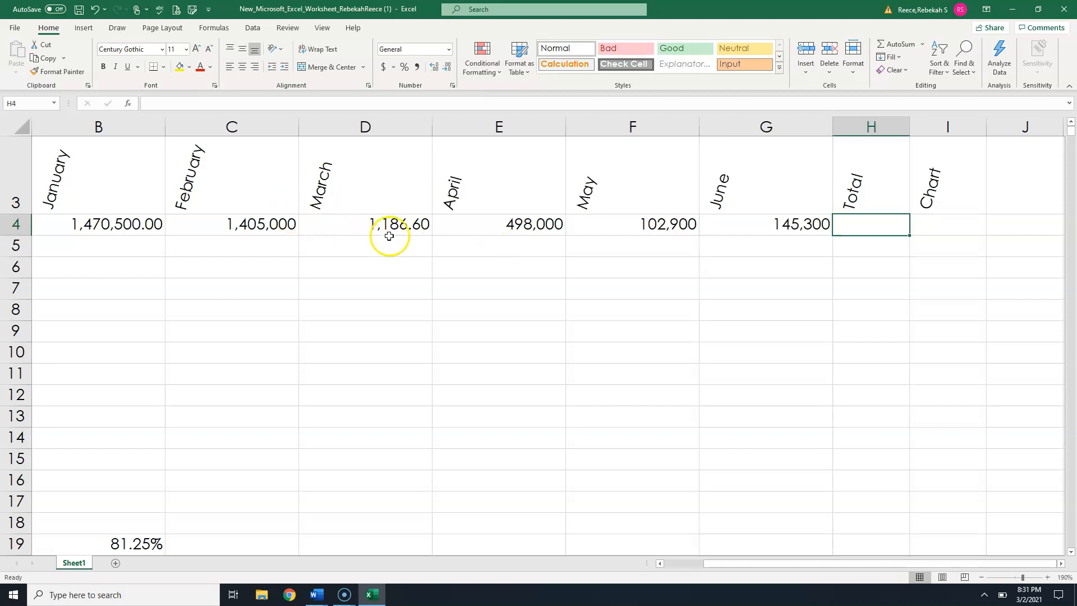
- Correct March Revenue in D4 to 1,186,600.00
left_click(409, 227)
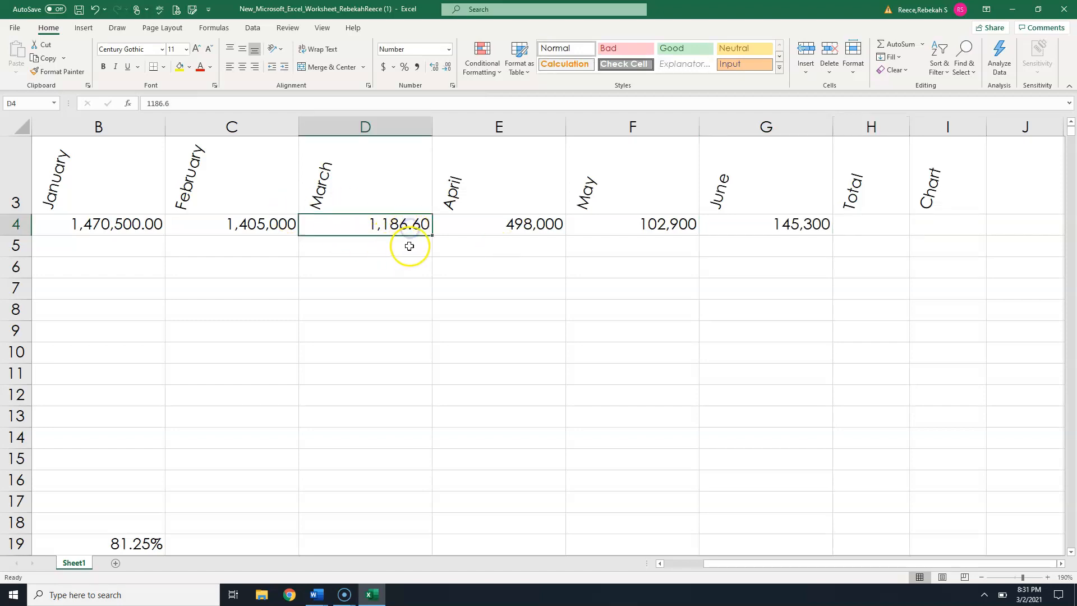
double_click(415, 226)
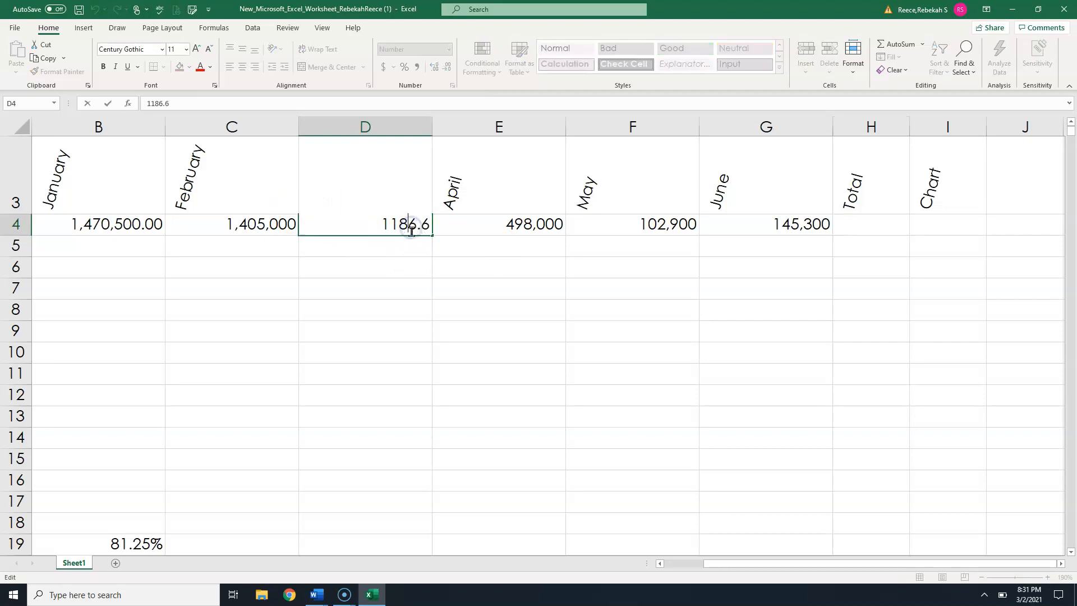
key("Right")
key("Delete")
type(",")
key("End")
type("00")
left_click(480, 237)
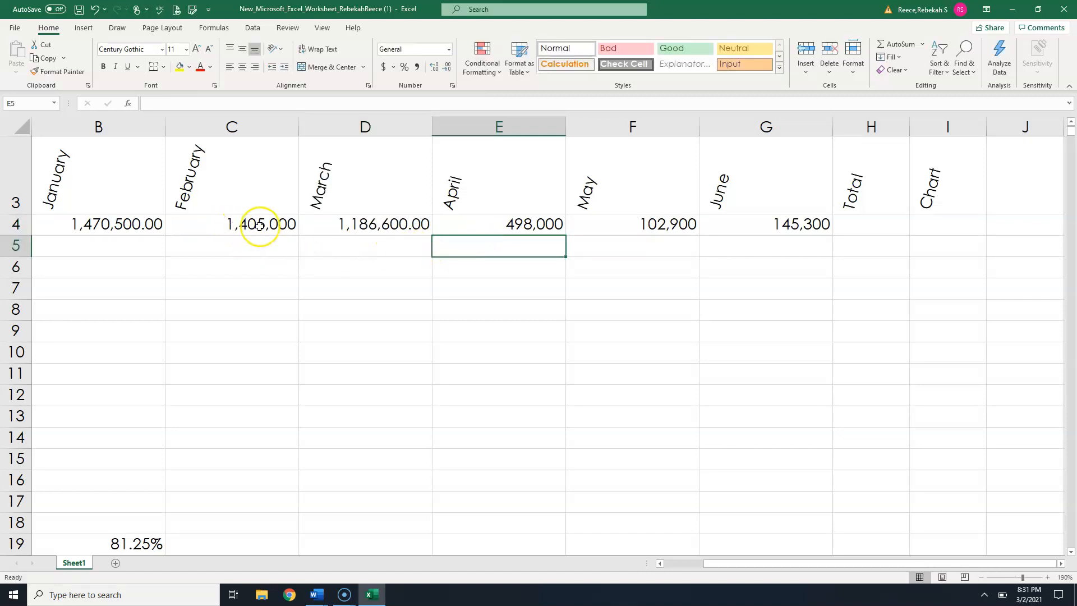
- Format the six monthly Revenue values in B4:G4 to show two decimal places
left_click_drag(144, 226, 757, 231)
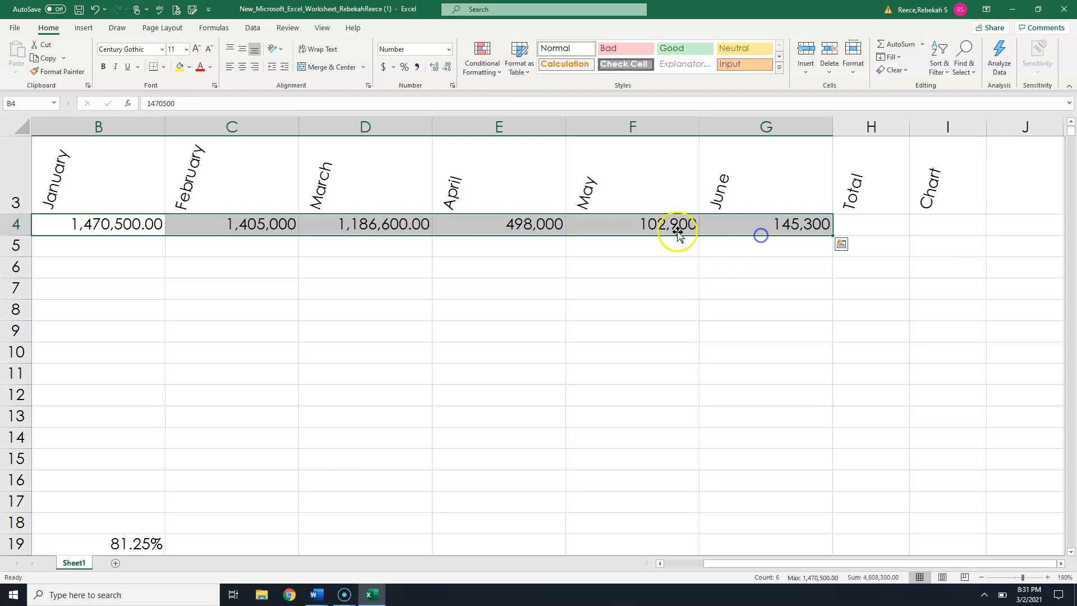
left_click(446, 66)
left_click(446, 67)
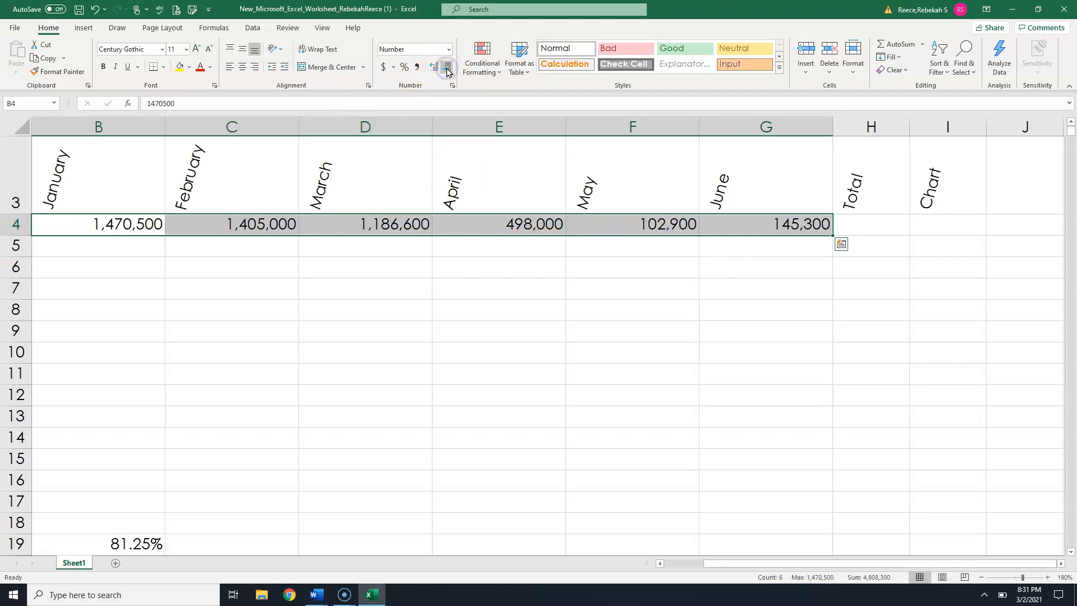
left_click(432, 70)
left_click(433, 70)
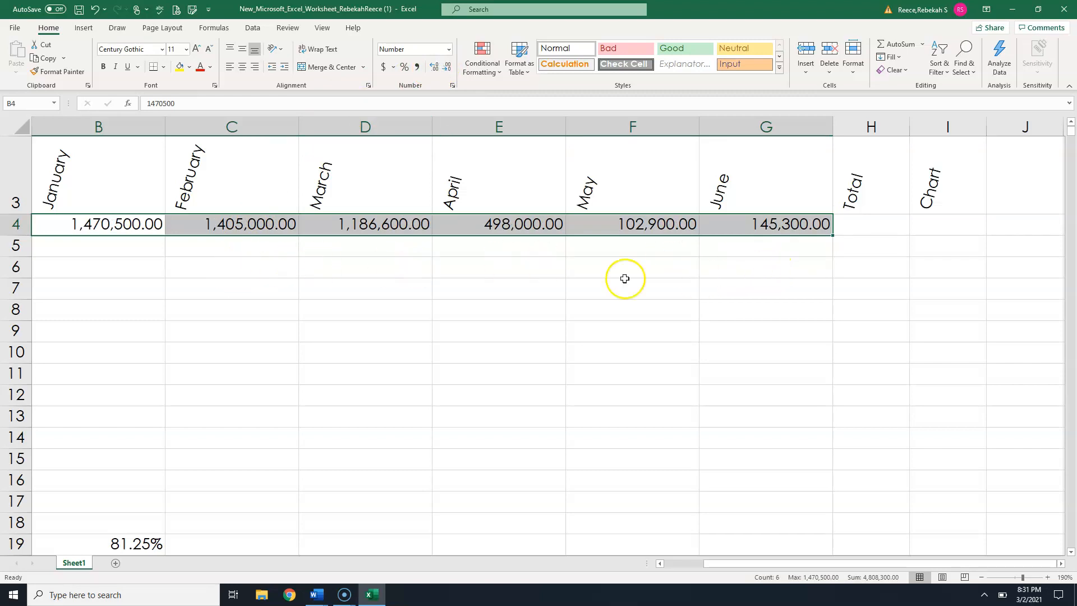
left_click(552, 272)
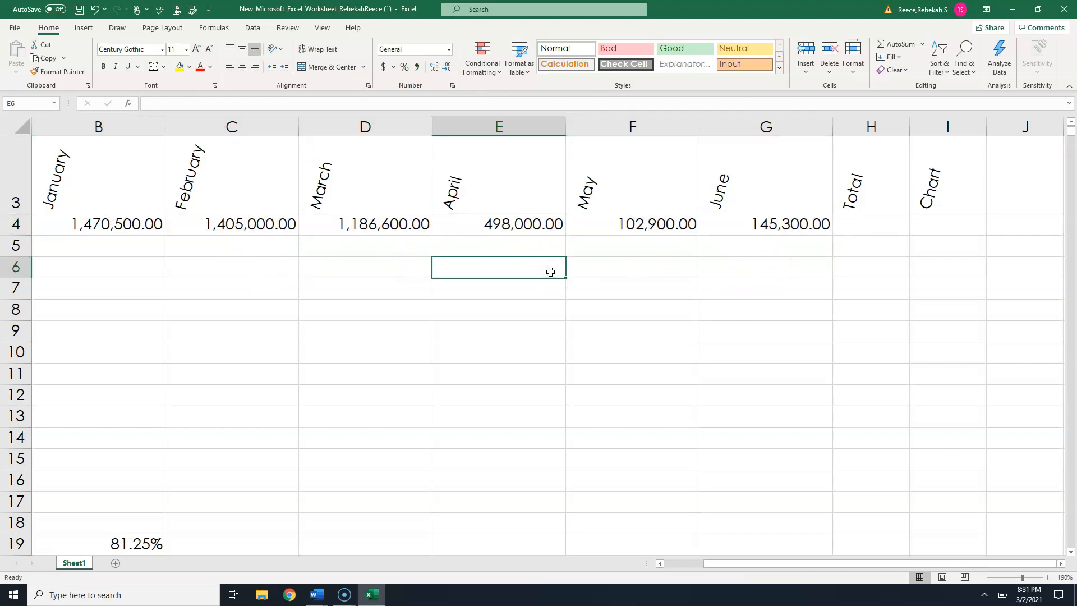
- Sum the six monthly Revenue values into the Total cell H4 with AutoSum
scroll(578, 260, "up", 1)
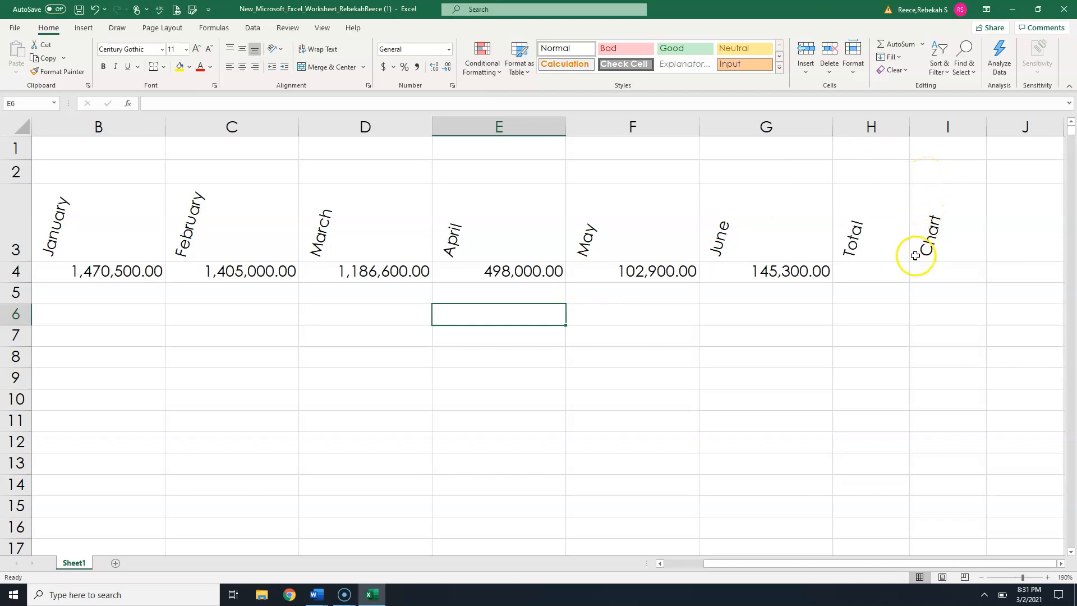
left_click(897, 270)
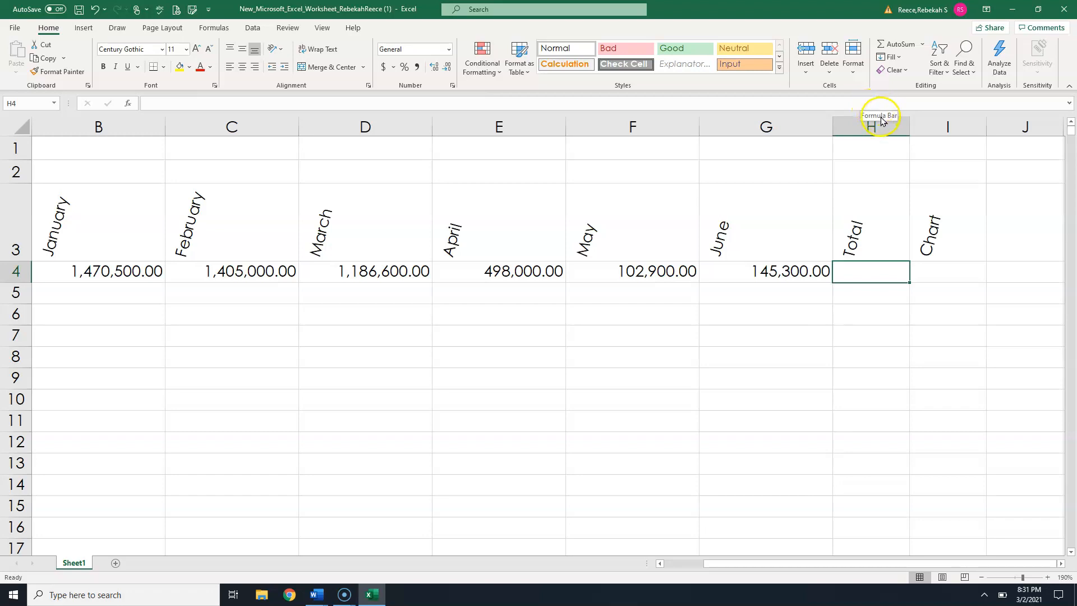
left_click(896, 48)
left_click(896, 48)
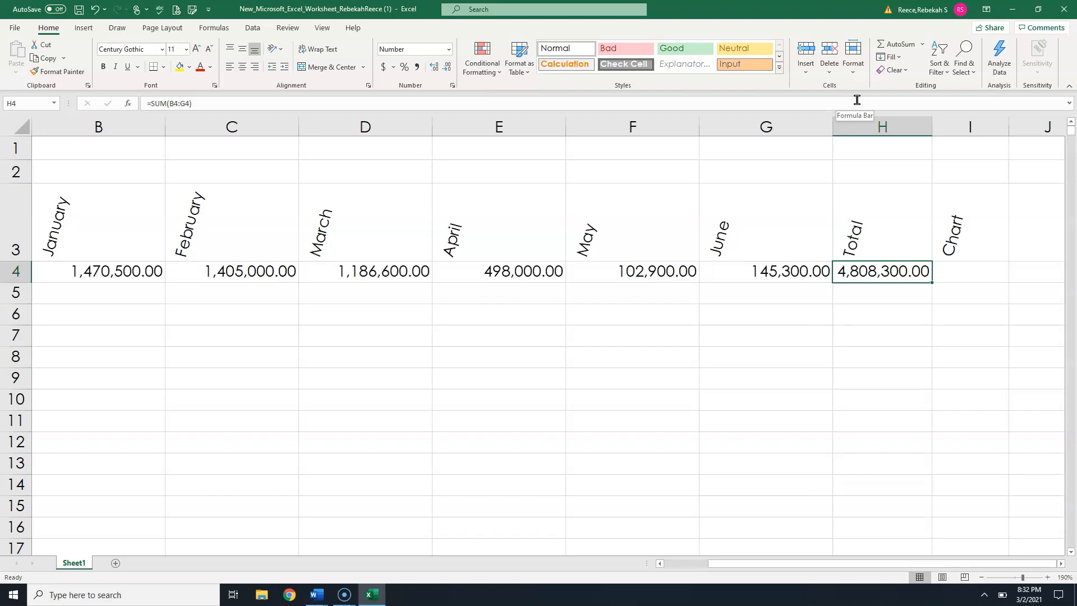
- Change April Revenue in E4 to 1,498,000
left_click(487, 272)
double_click(487, 272)
left_click(511, 271)
type("1,")
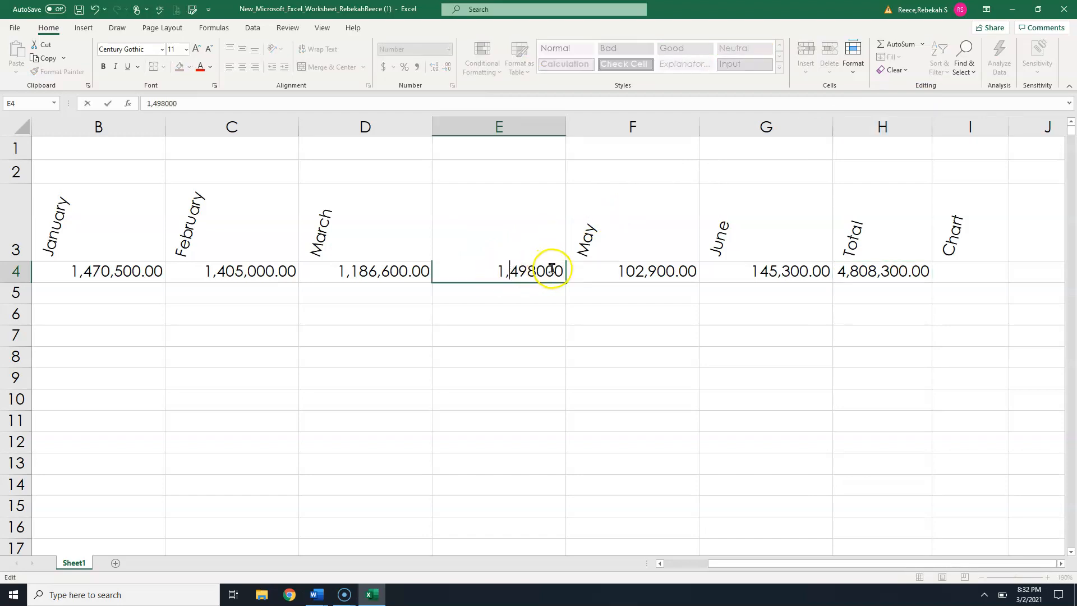
key("Tab")
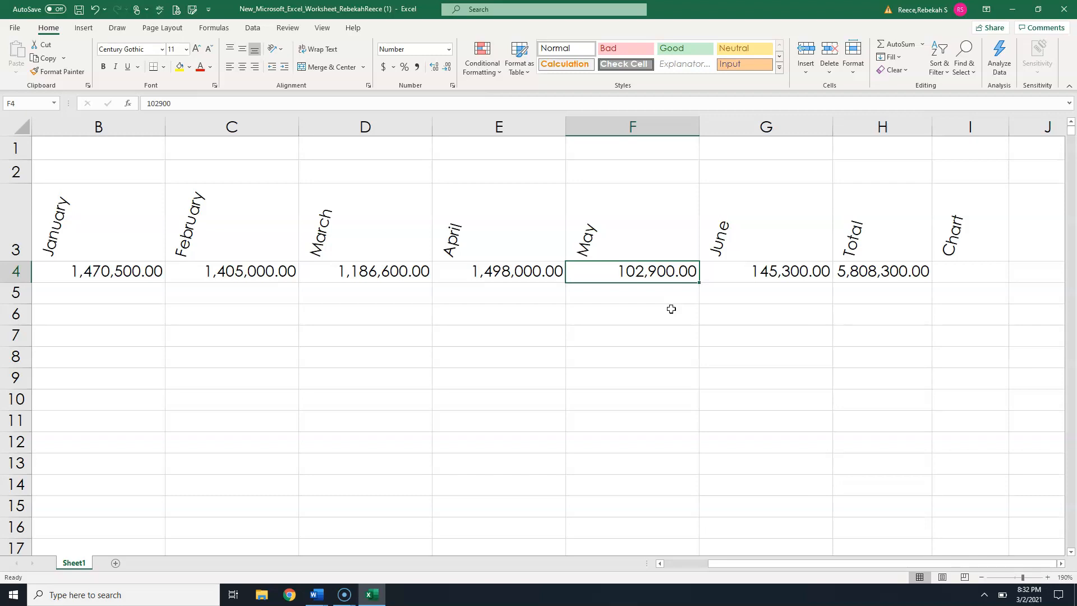
- Insert a leading 1 into May Revenue in F4
left_click(631, 272)
double_click(631, 272)
key("Left")
key("Left")
key("Left")
key("Left")
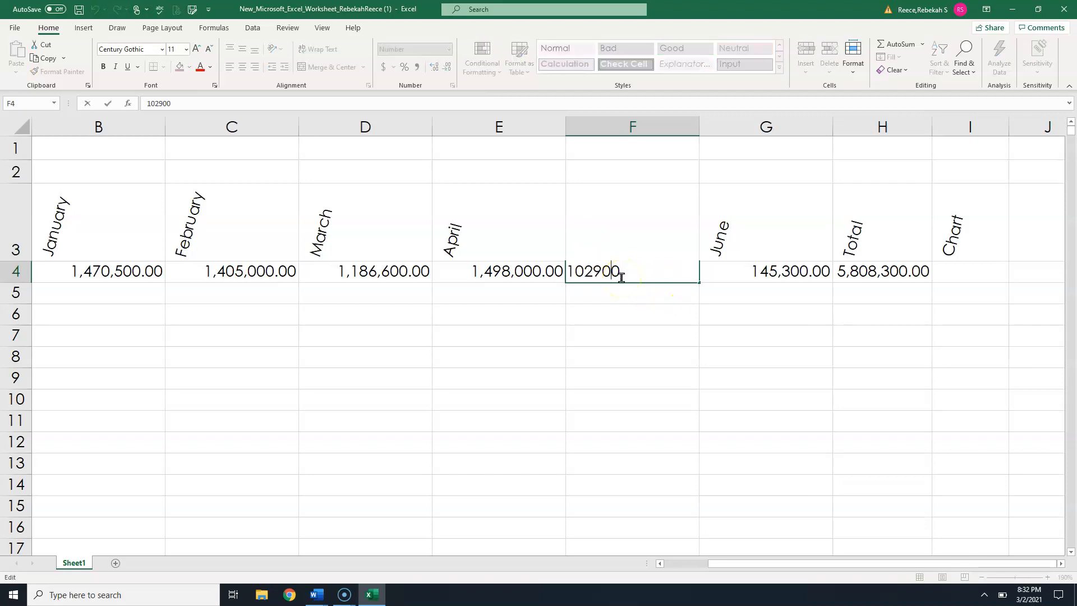
type("1")
key("Tab")
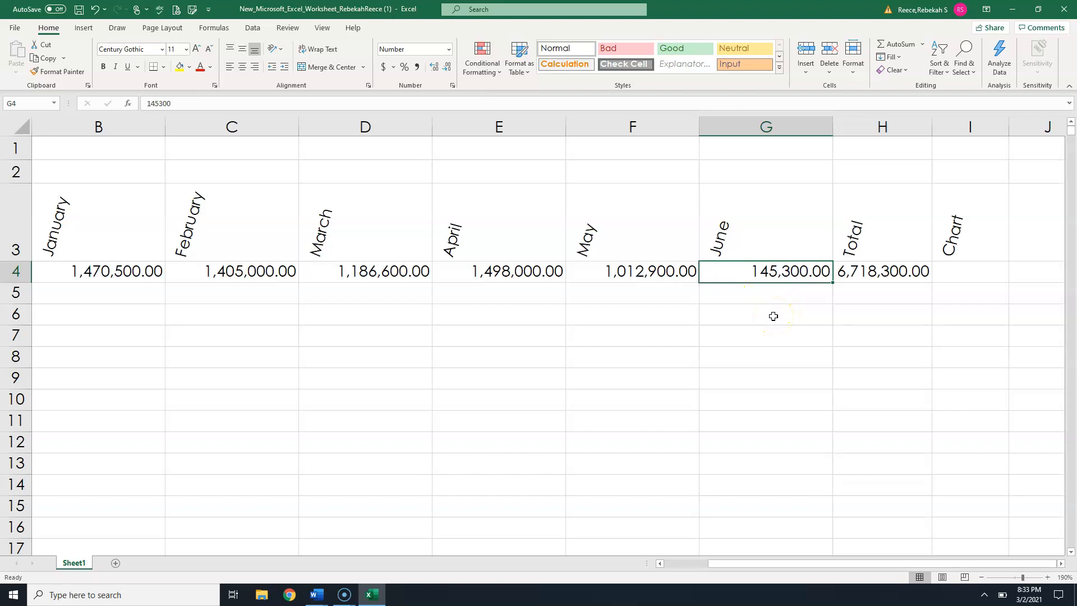
- Correct May Revenue in F4 to 1,102,900
double_click(632, 273)
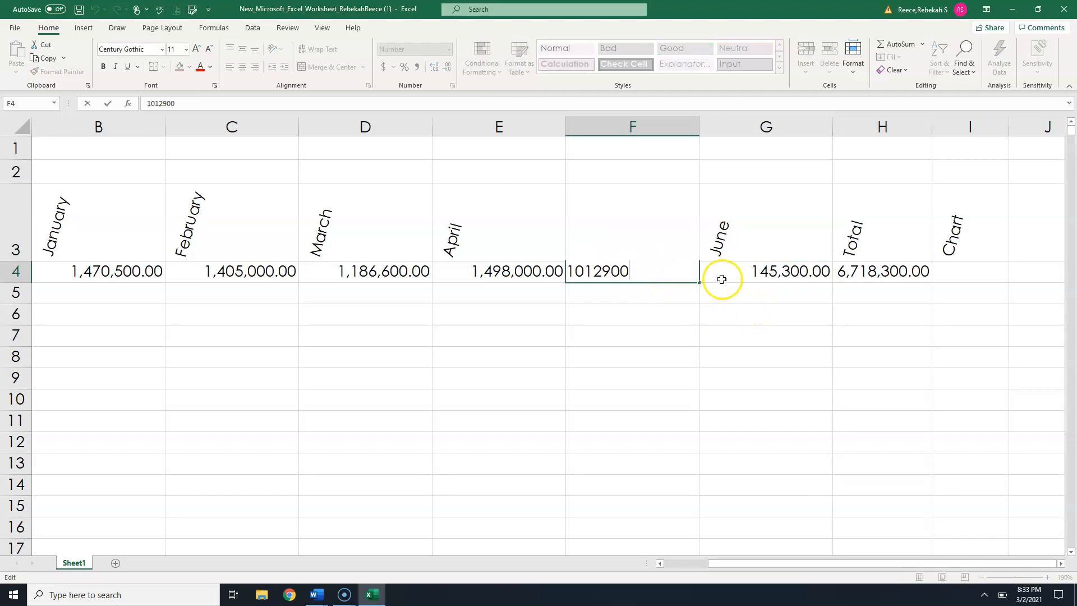
key("BackSpace")
key("BackSpace")
key("BackSpace")
key("BackSpace")
key("BackSpace")
key("BackSpace")
key("BackSpace")
type("1102")
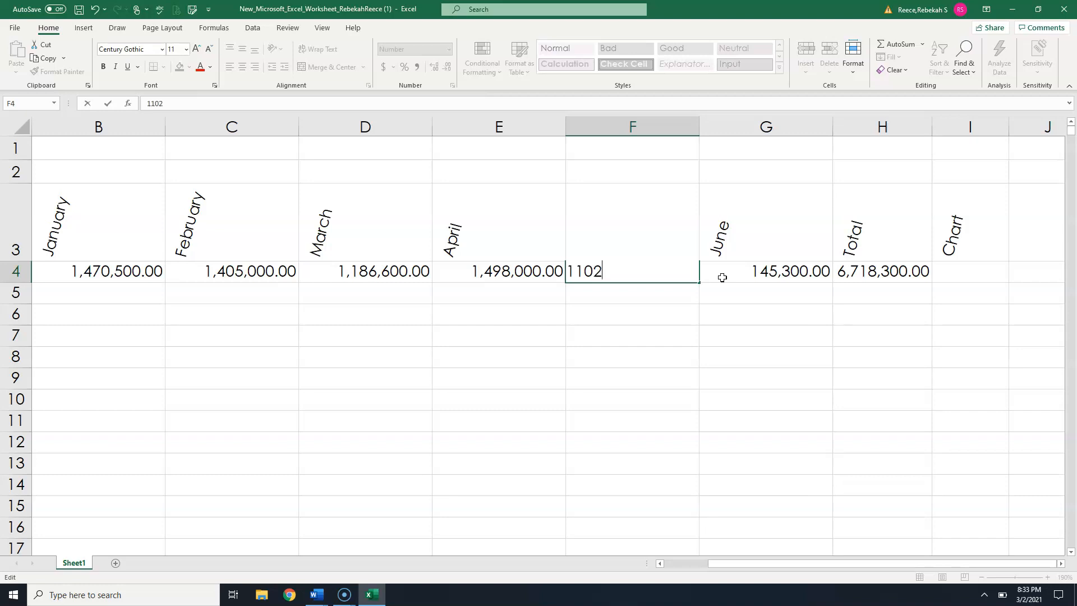
type("900")
key("Left")
key("Left")
type(",")
key("Left")
key("Left")
key("Left")
key("Left")
type(",")
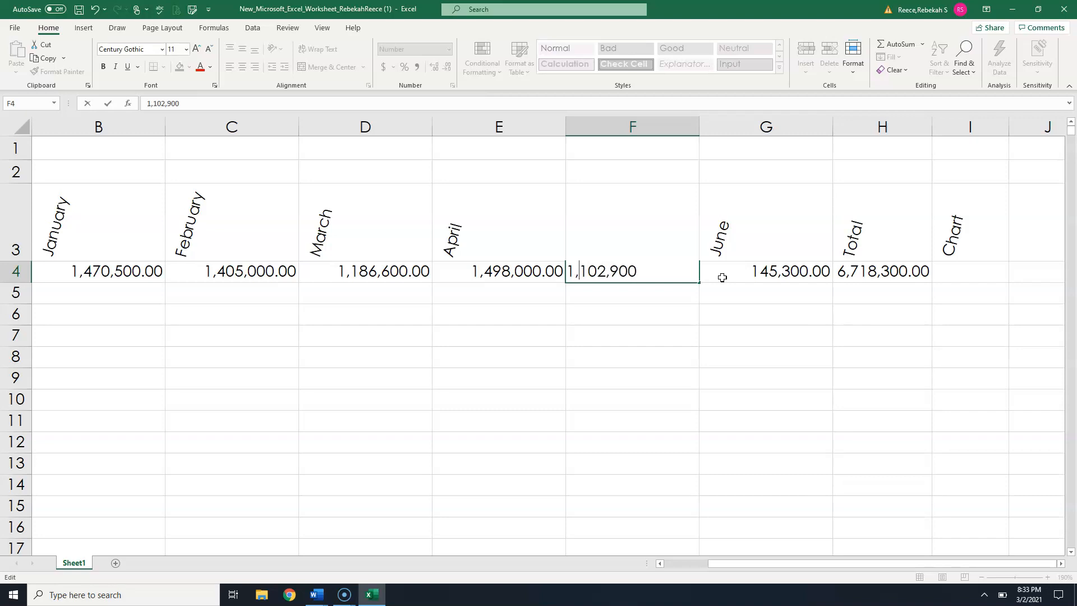
key("Tab")
key("Tab")
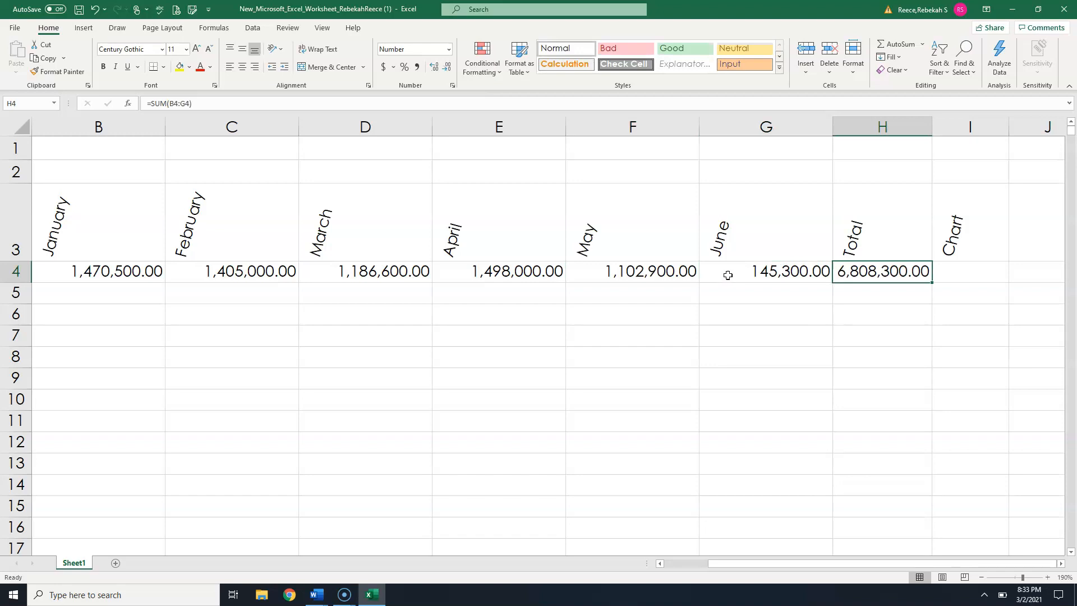
- Change June Revenue in G4 to 1,145,300 by editing its value
left_click(725, 276)
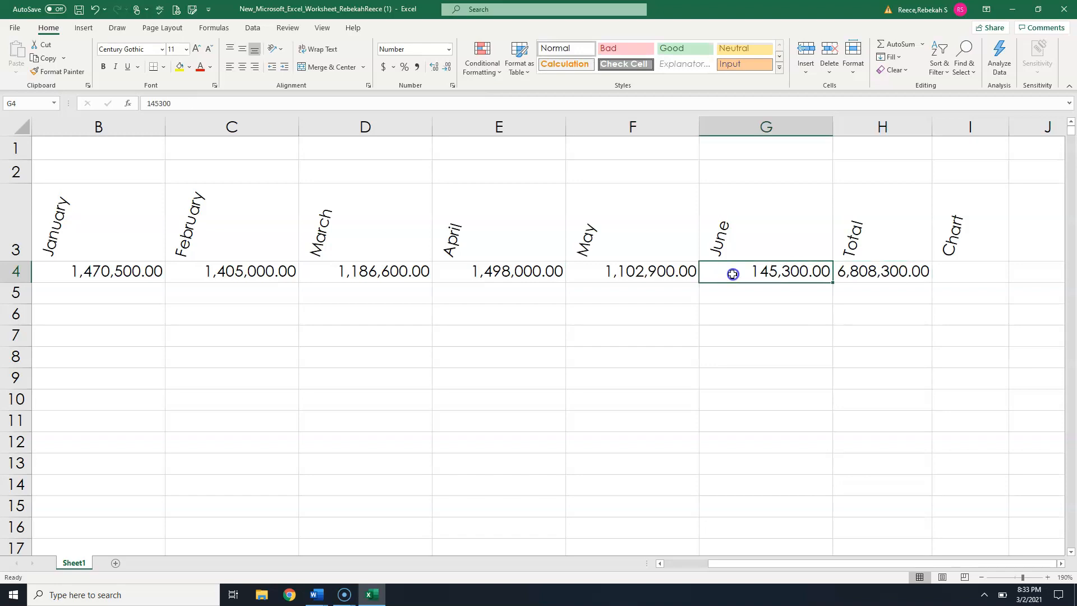
left_click(146, 102)
type("1,")
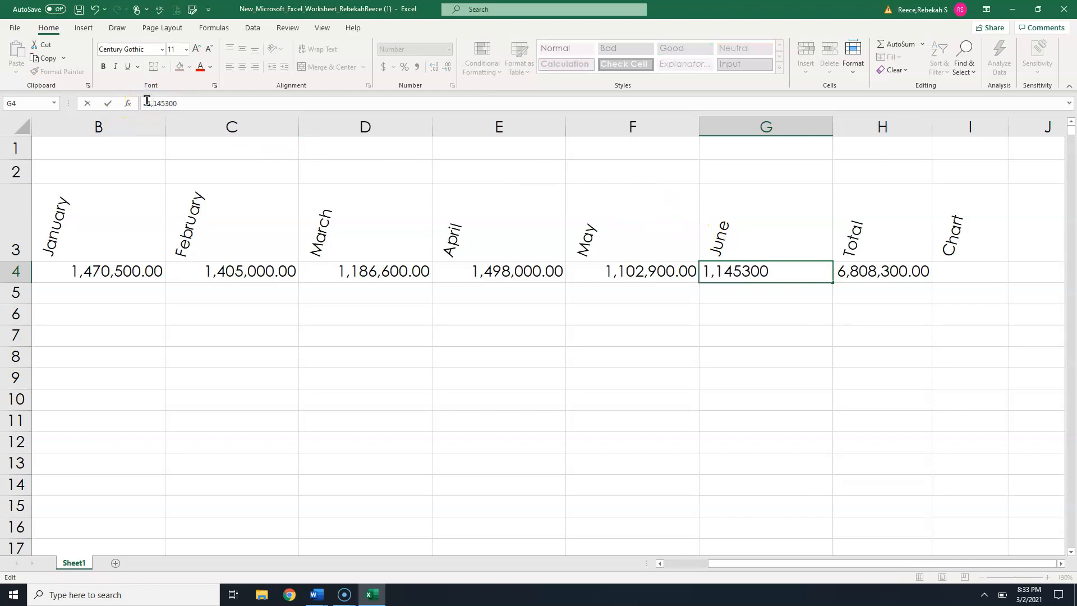
key("Return")
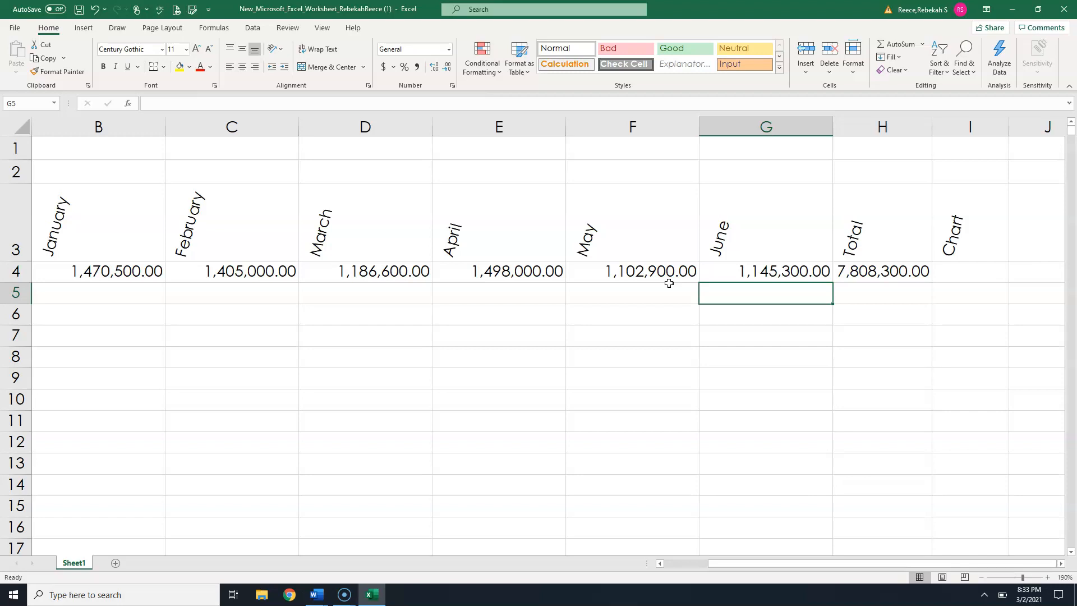
- Insert the current date and time in H1 with the formula =now()
left_click(661, 280)
left_click(869, 149)
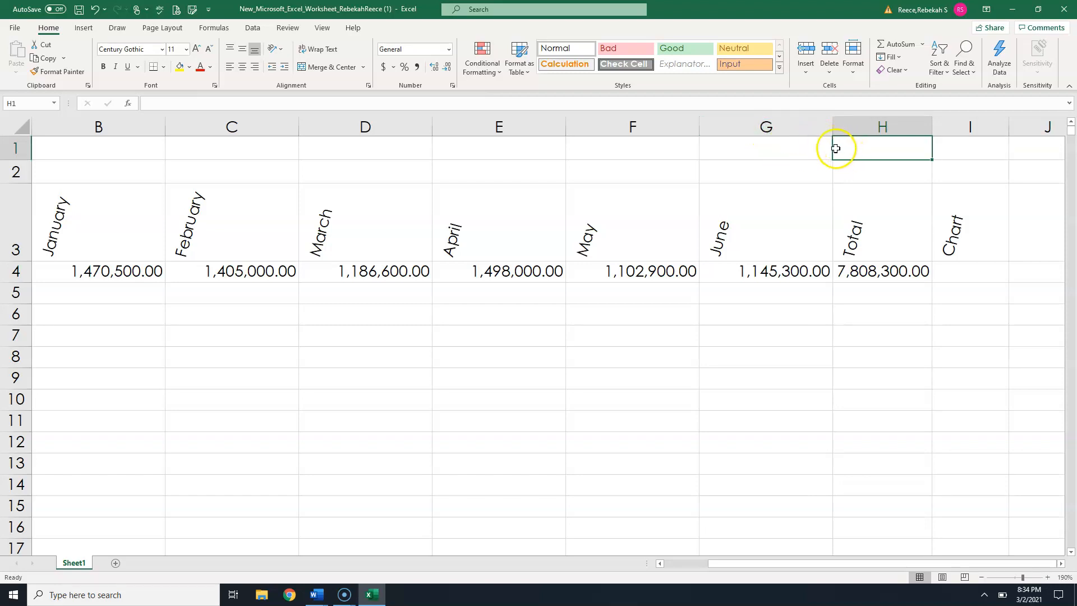
type("=n")
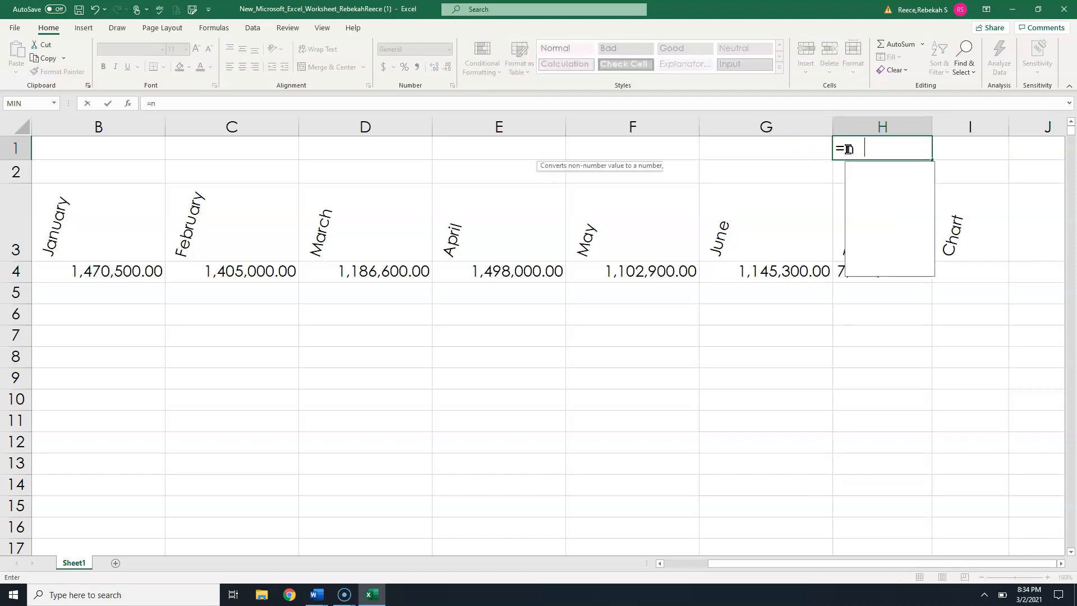
type("ow()")
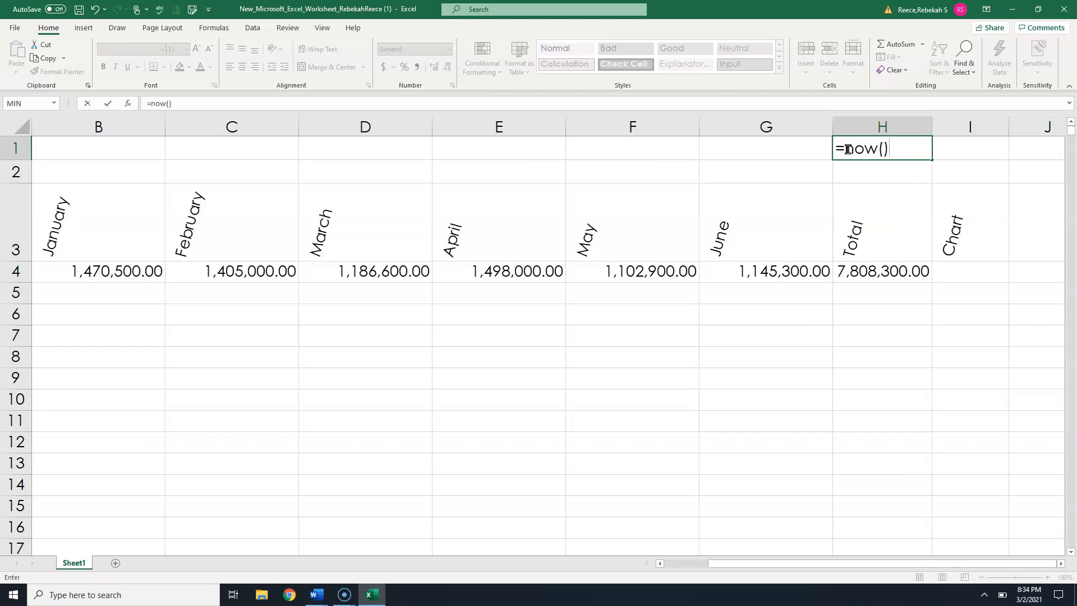
key("Tab")
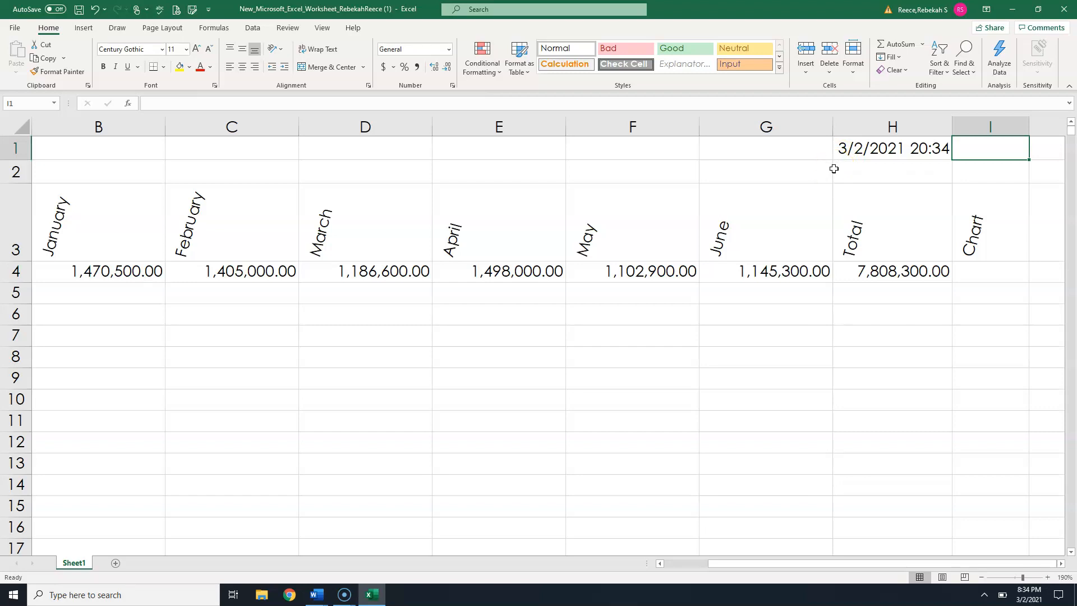
- Format the date stamp in H1 with the Date format shown as 2012-03-14 (year-month-day)
left_click(858, 153)
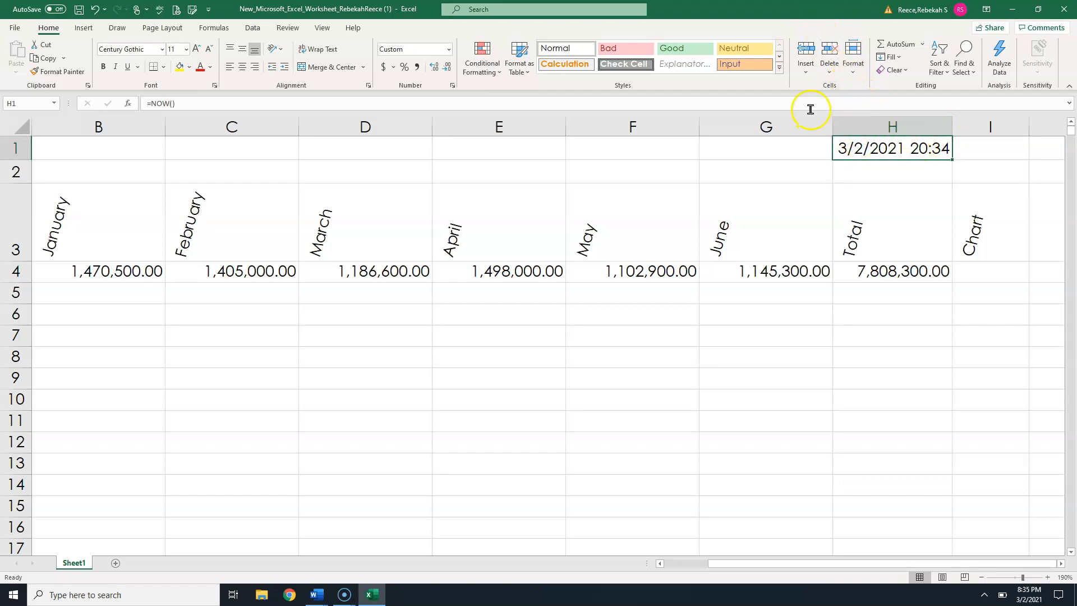
left_click(857, 71)
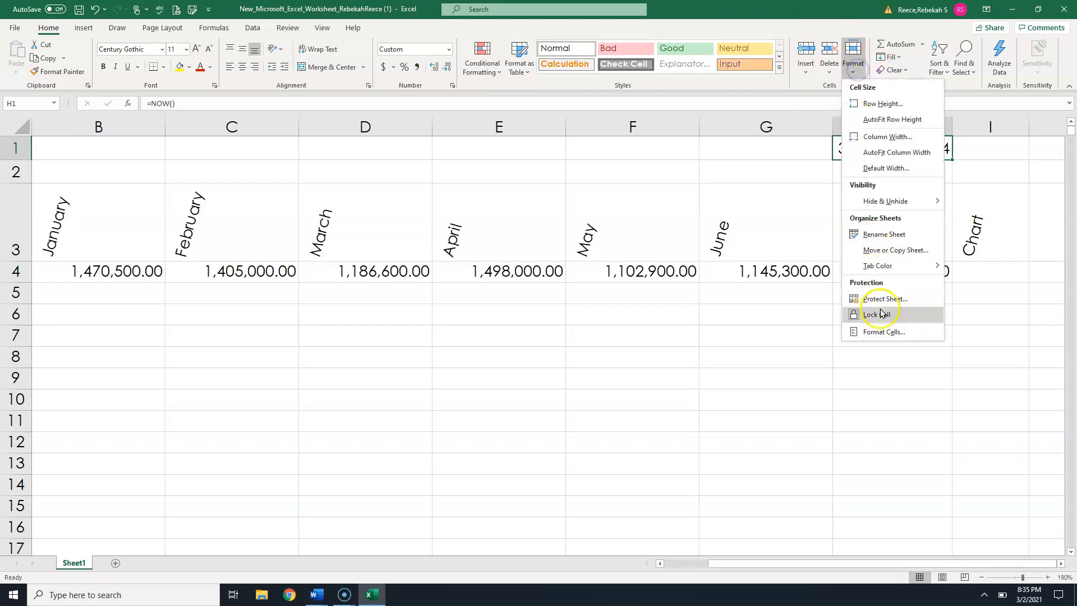
left_click(884, 331)
left_click_drag(348, 276, 565, 151)
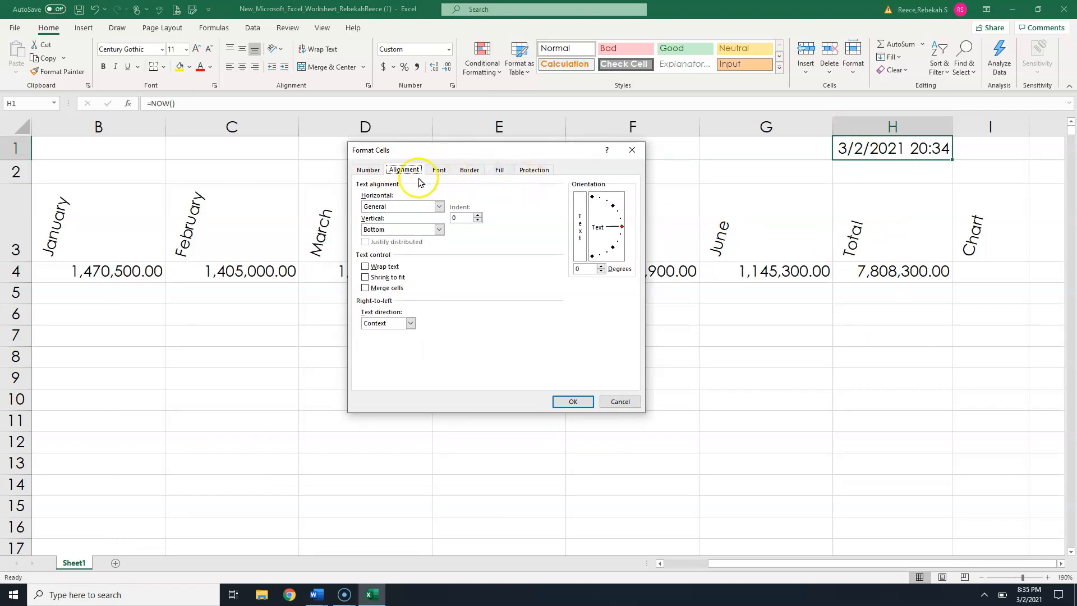
left_click(370, 171)
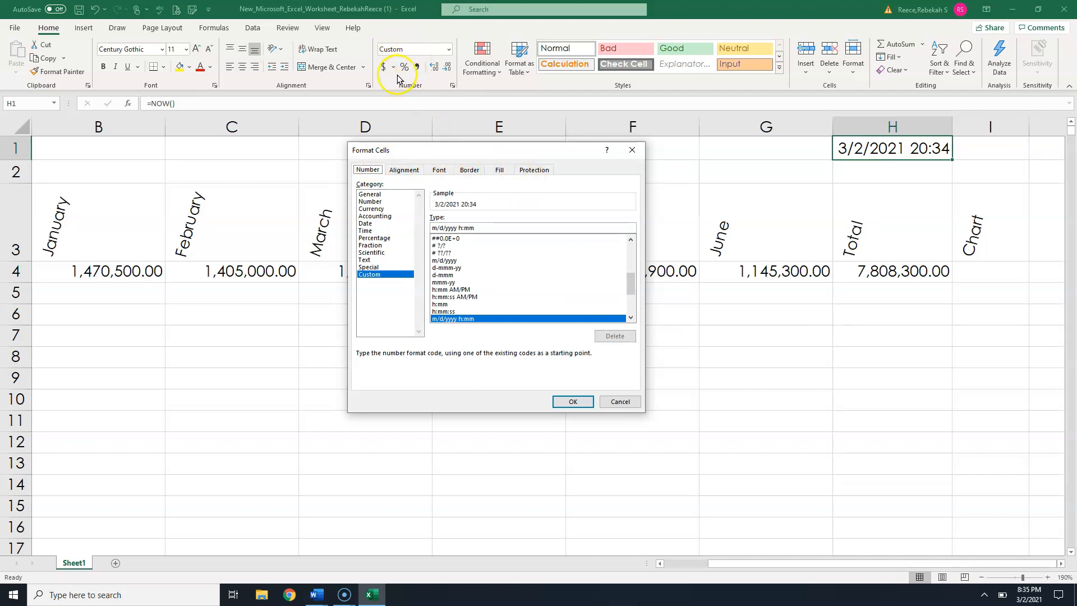
left_click(431, 101)
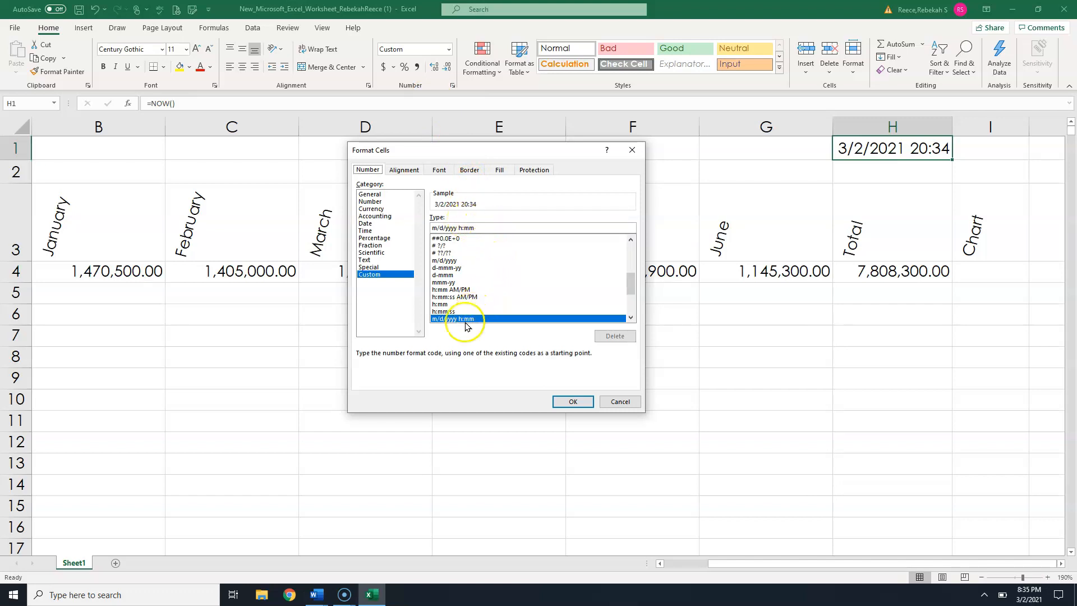
left_click(630, 318)
left_click(630, 318)
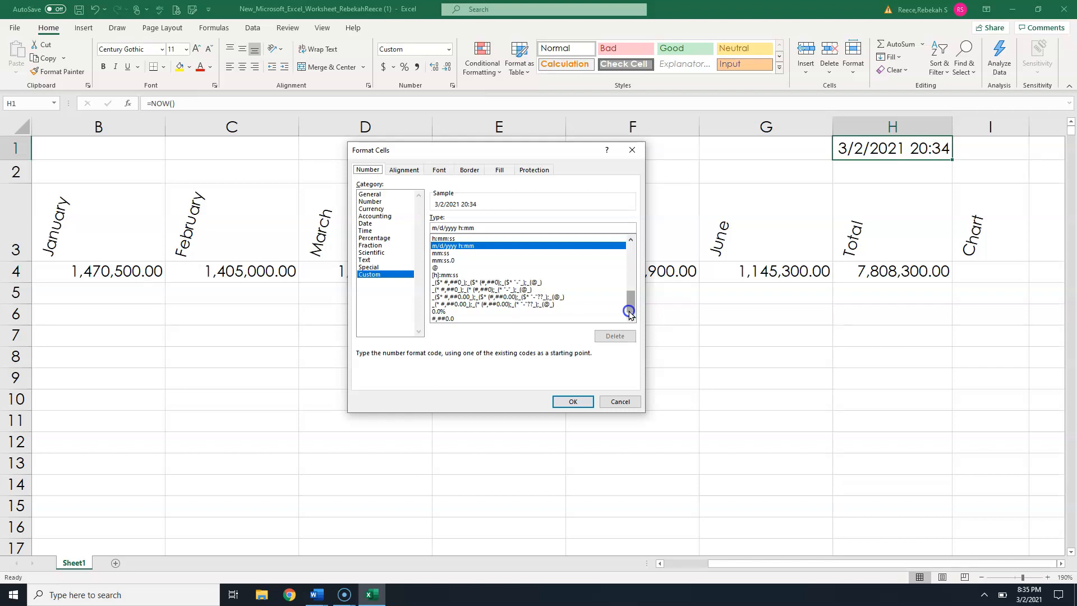
left_click_drag(629, 313, 627, 247)
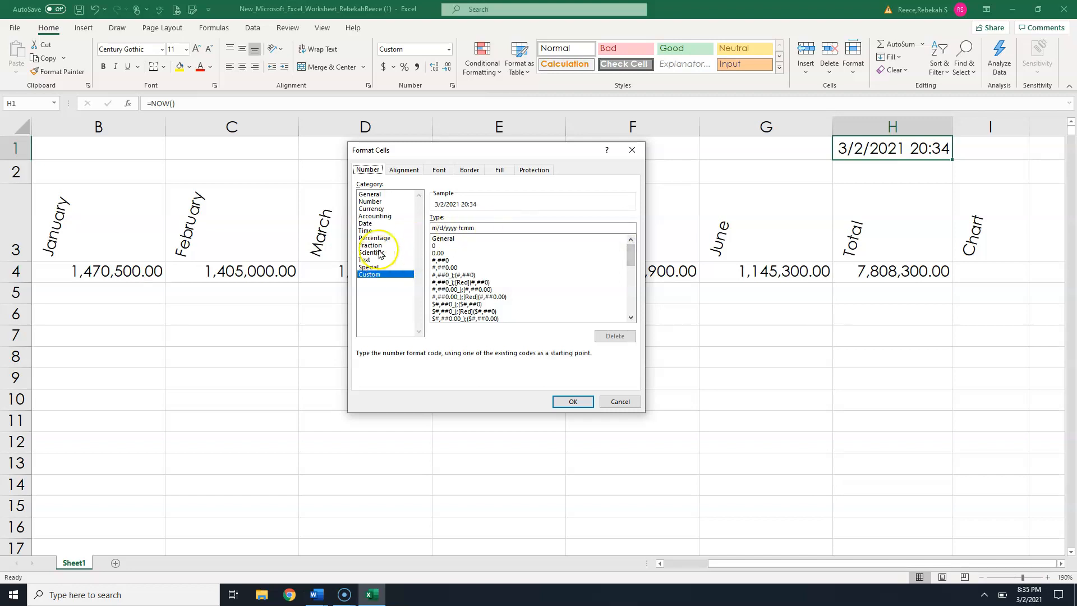
left_click(374, 224)
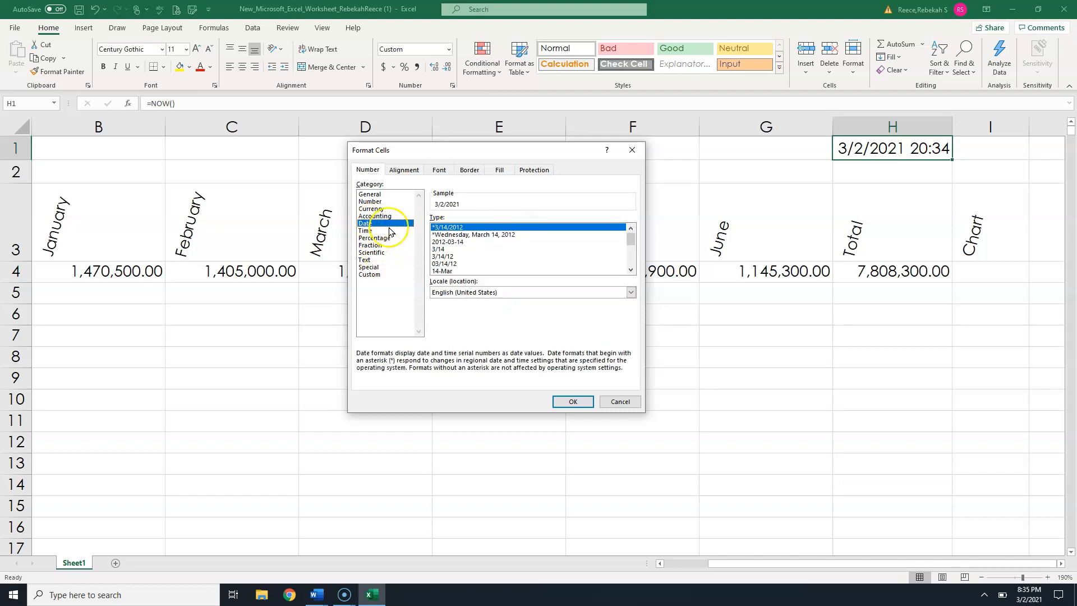
left_click(453, 241)
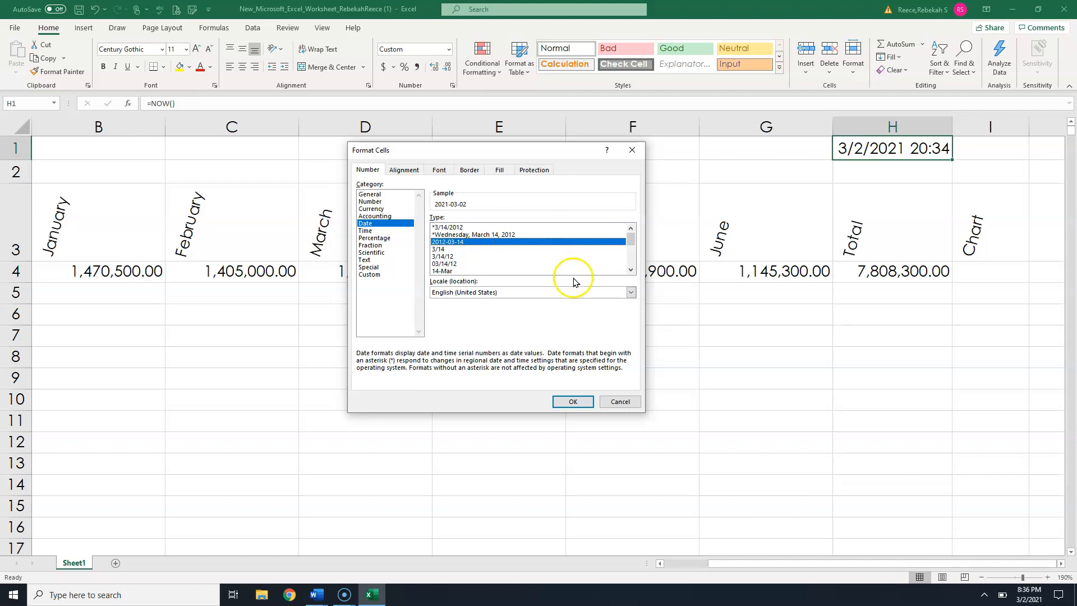
left_click(571, 401)
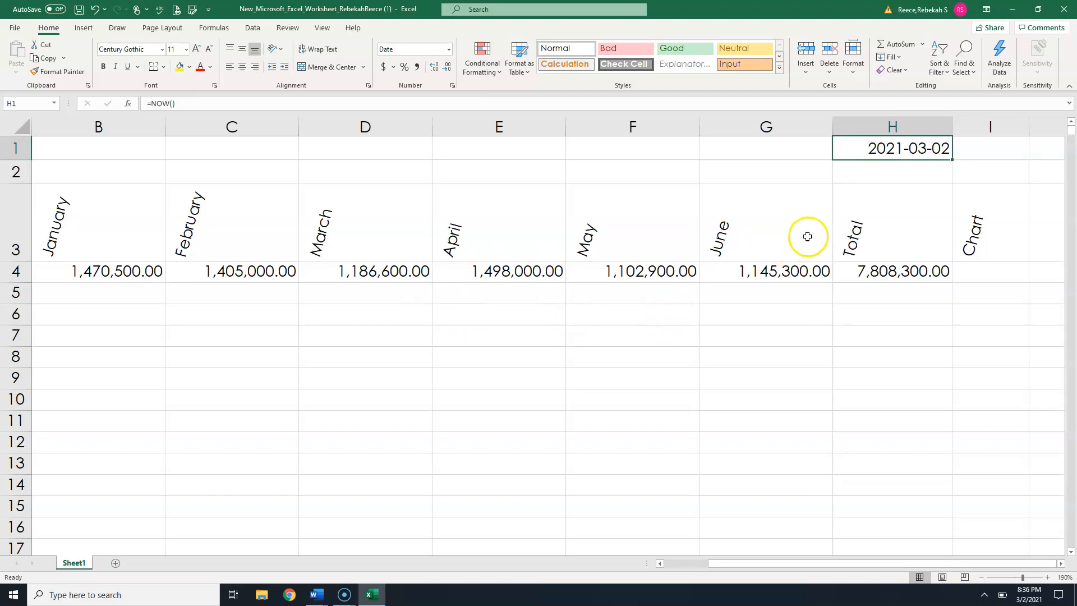
- AutoFit the width of column H to its contents
left_click(876, 174)
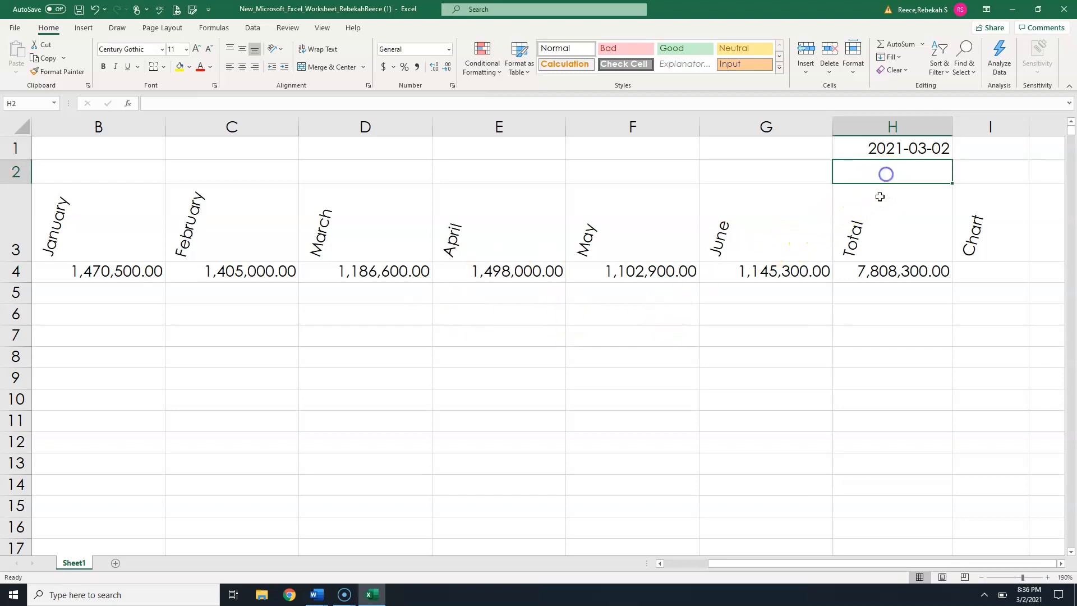
double_click(952, 123)
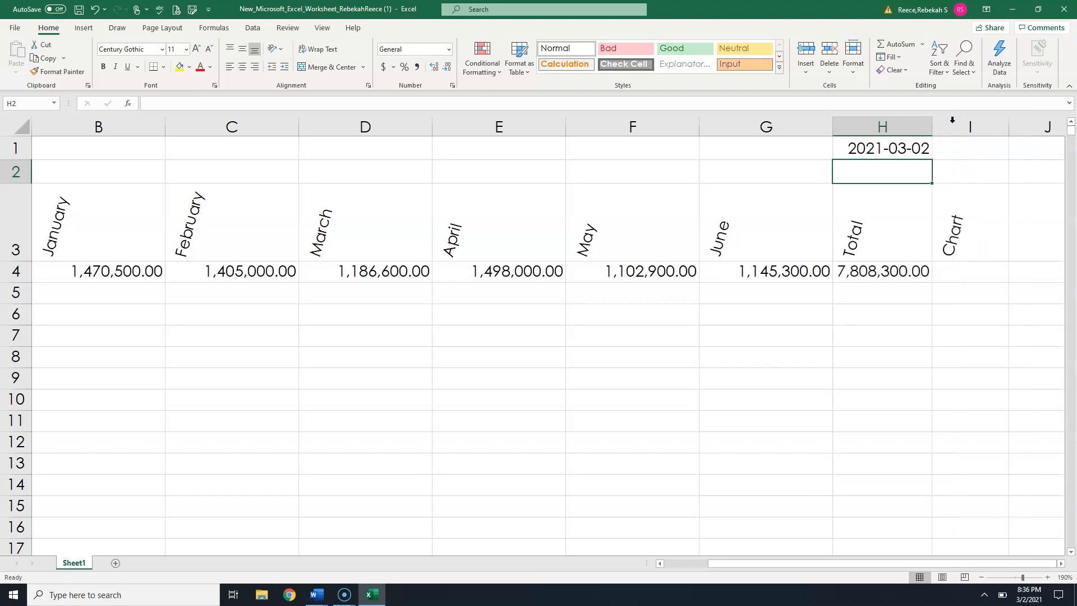
left_click_drag(931, 127, 932, 127)
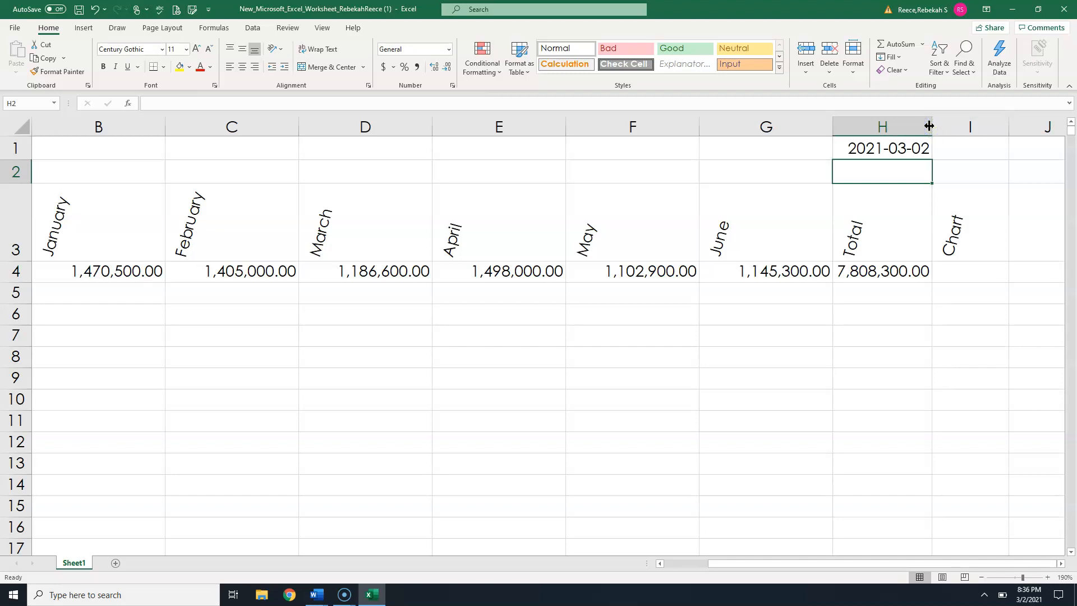
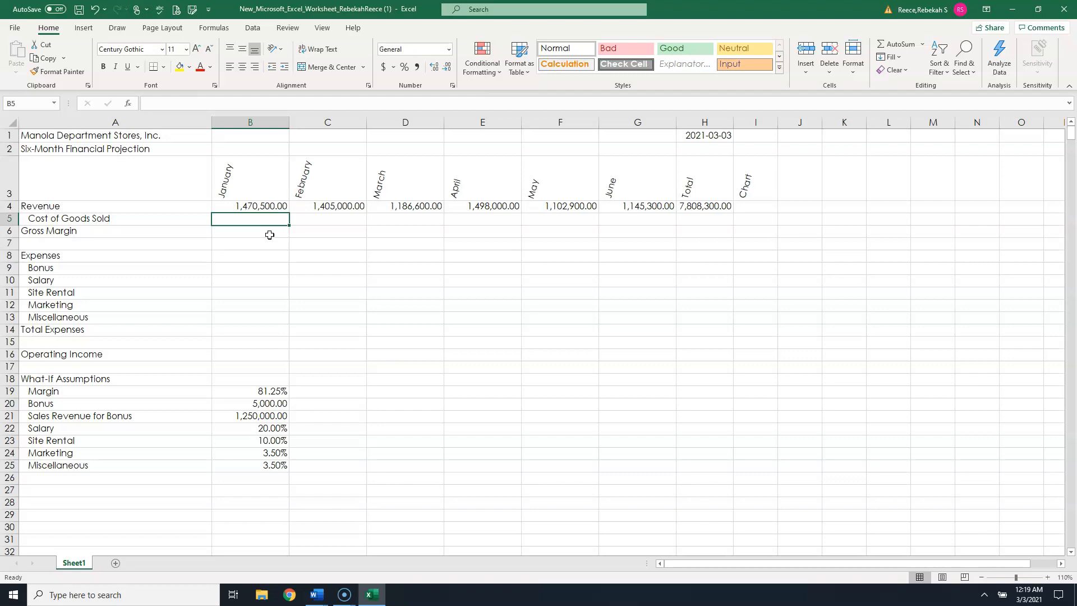
- Enter the Cost of Goods Sold formula =B4*(1-$B$19) in B5 with an absolute reference to the margin
type("=b4")
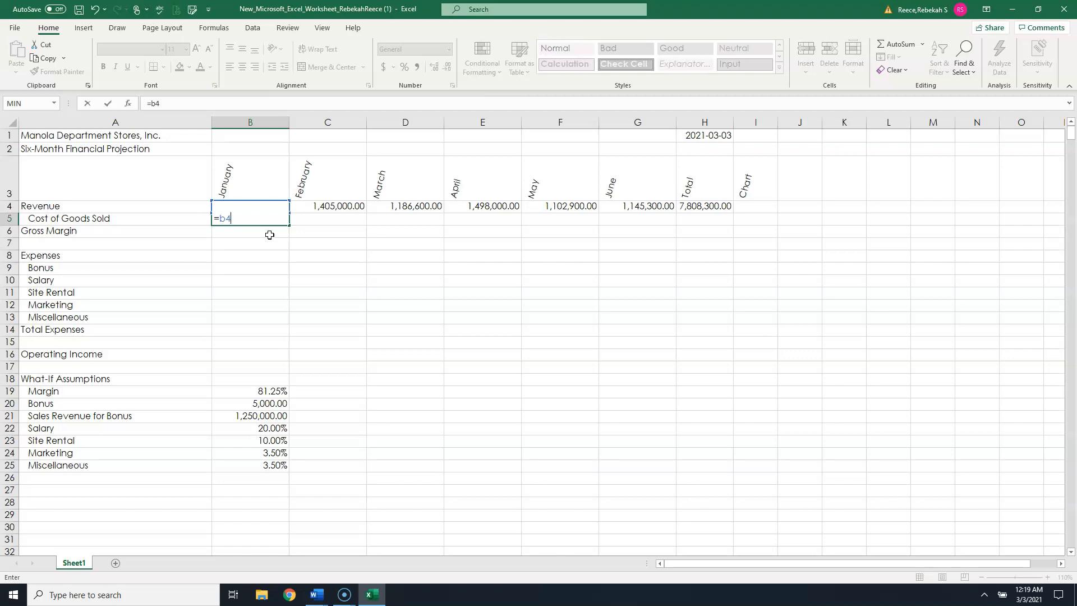
type("*(1-b19")
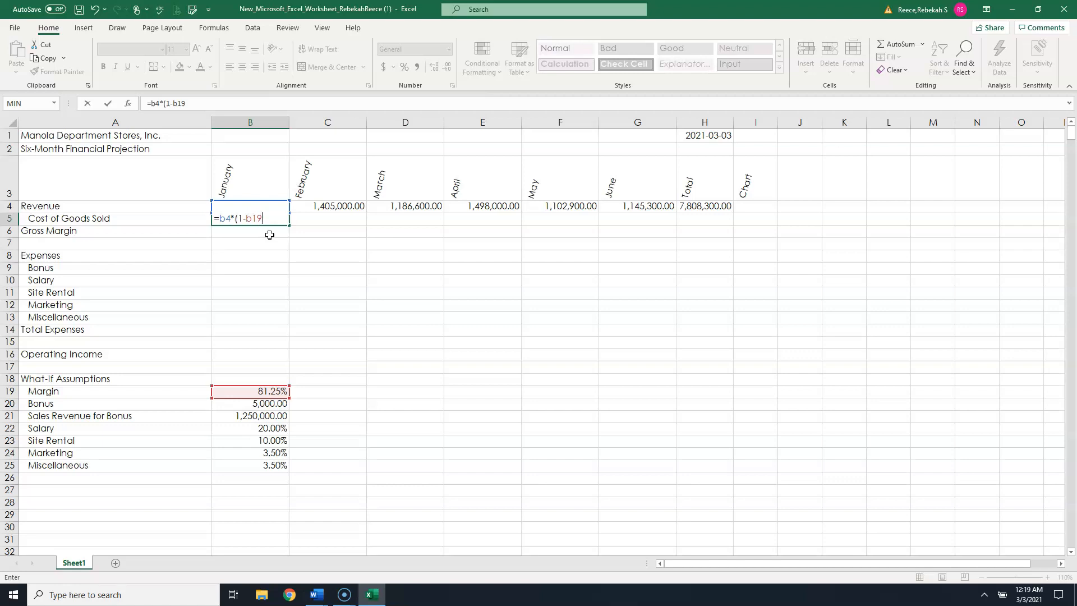
key("F4")
key("F4")
key("F4")
key("F4")
key("F4")
type(")")
left_click(108, 104)
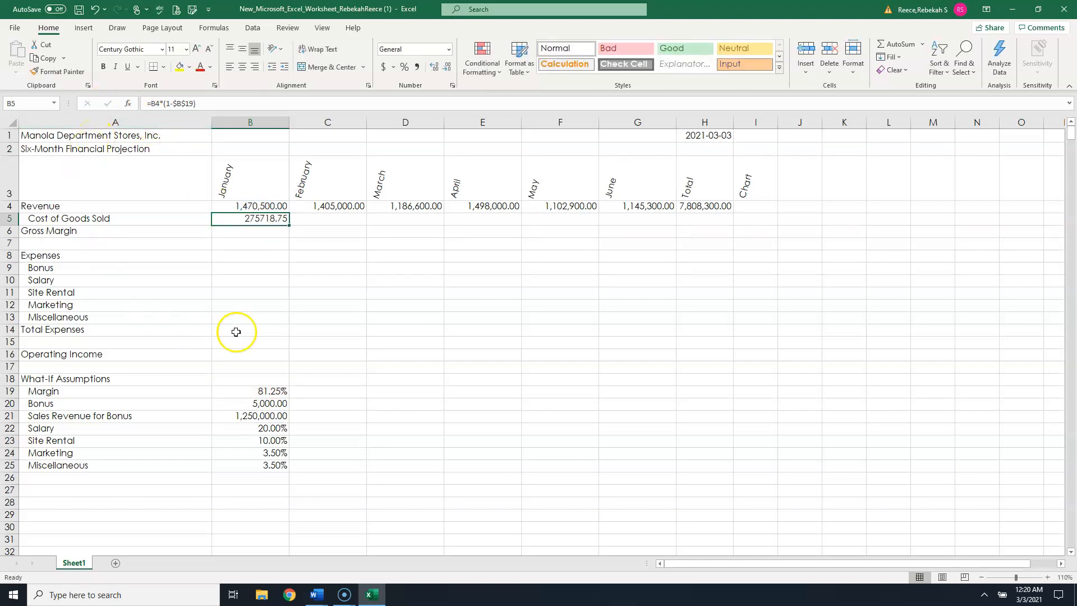
- Copy the Cost of Goods Sold formula from B5 into C5, check it, and undo the fill
double_click(250, 218)
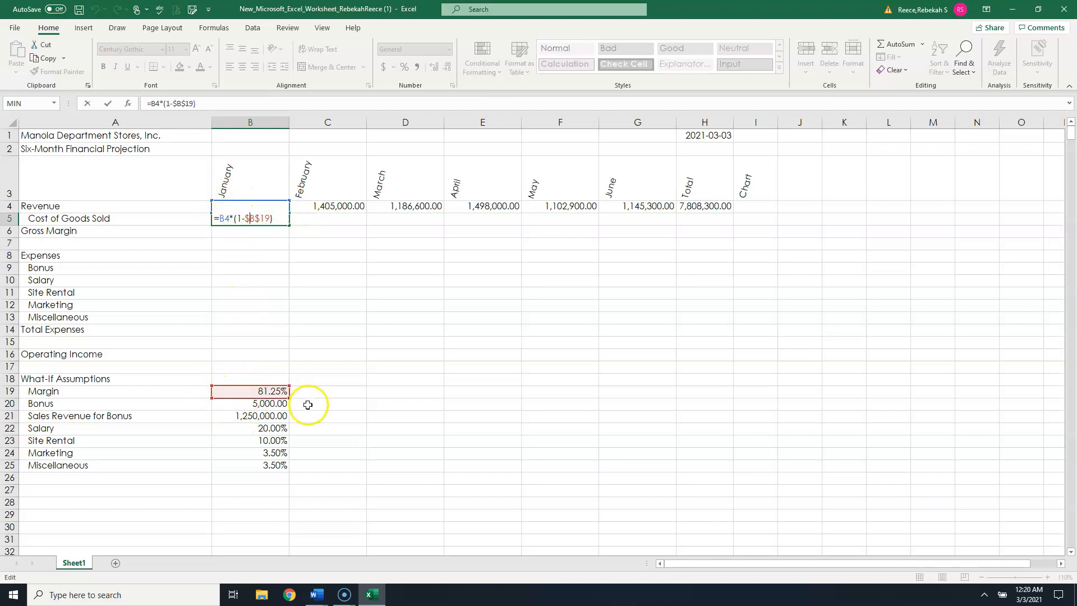
key("Return")
left_click(266, 220)
left_click_drag(289, 225, 356, 223)
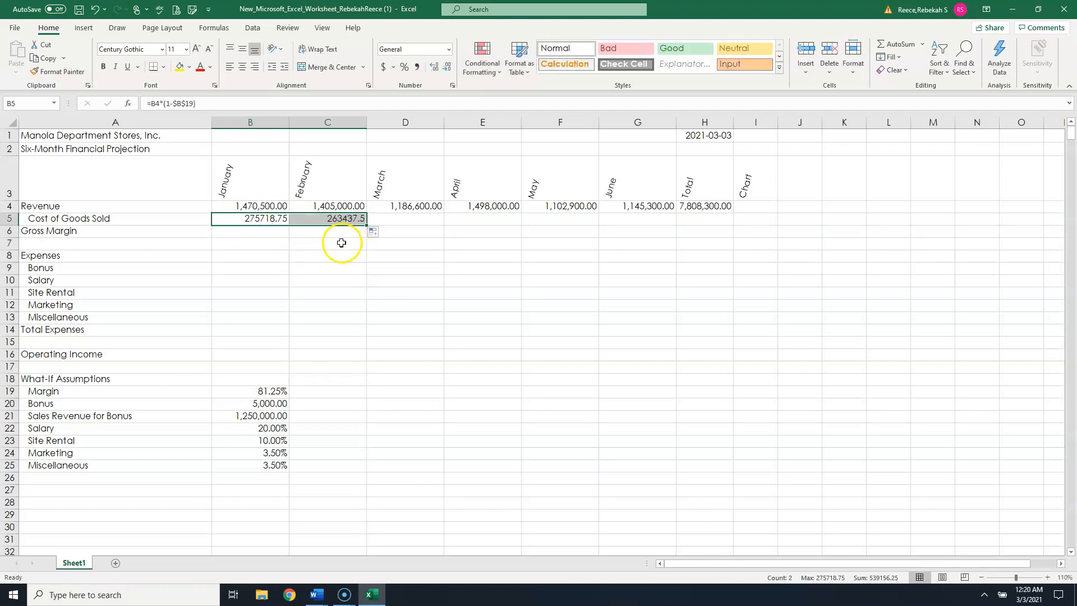
left_click(342, 242)
double_click(348, 219)
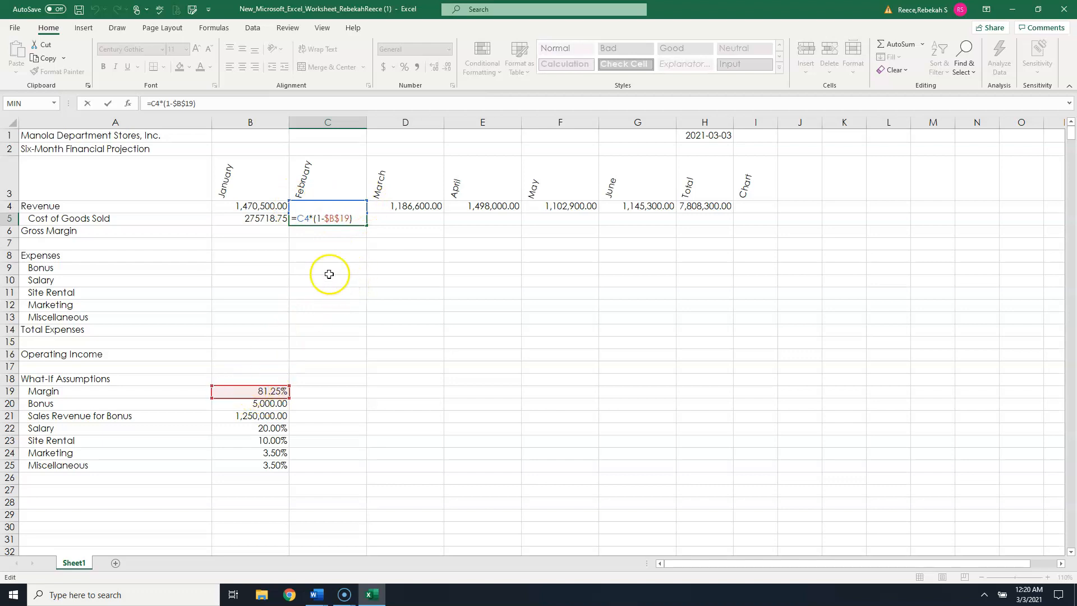
left_click(305, 266)
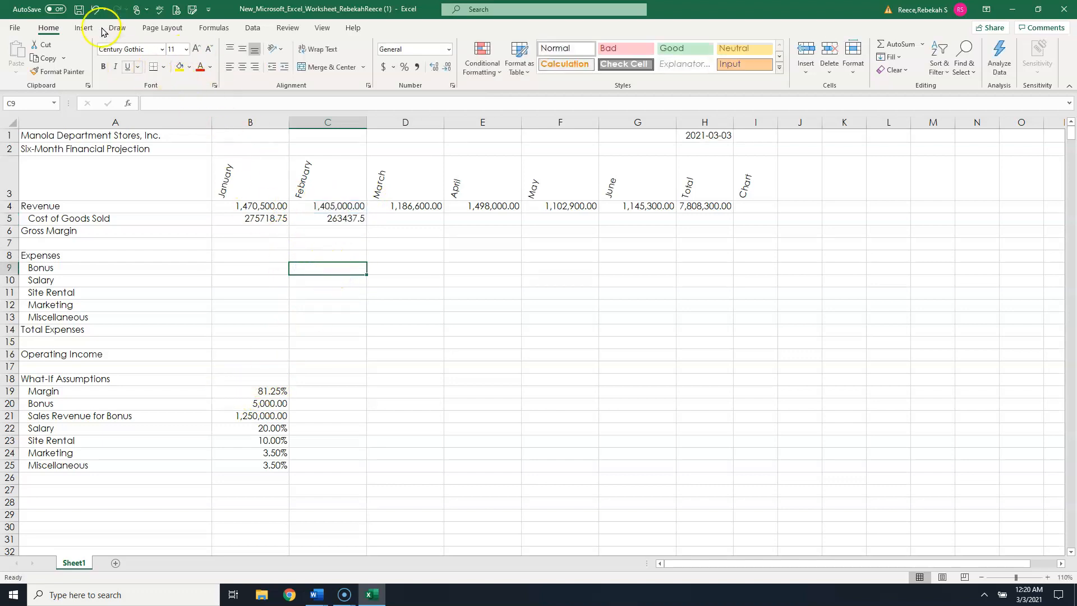
left_click(94, 9)
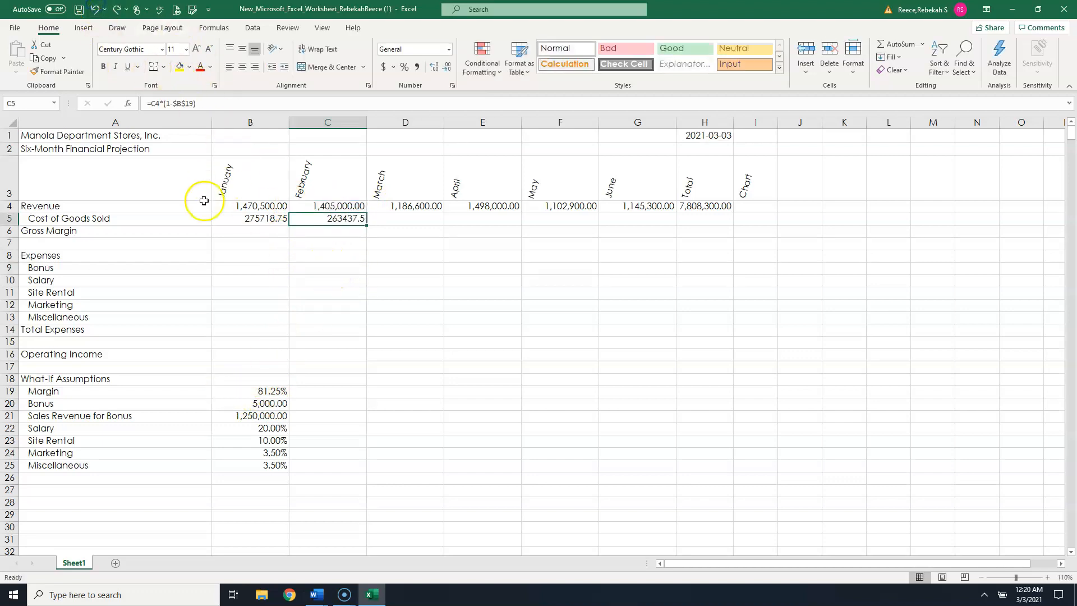
left_click(94, 9)
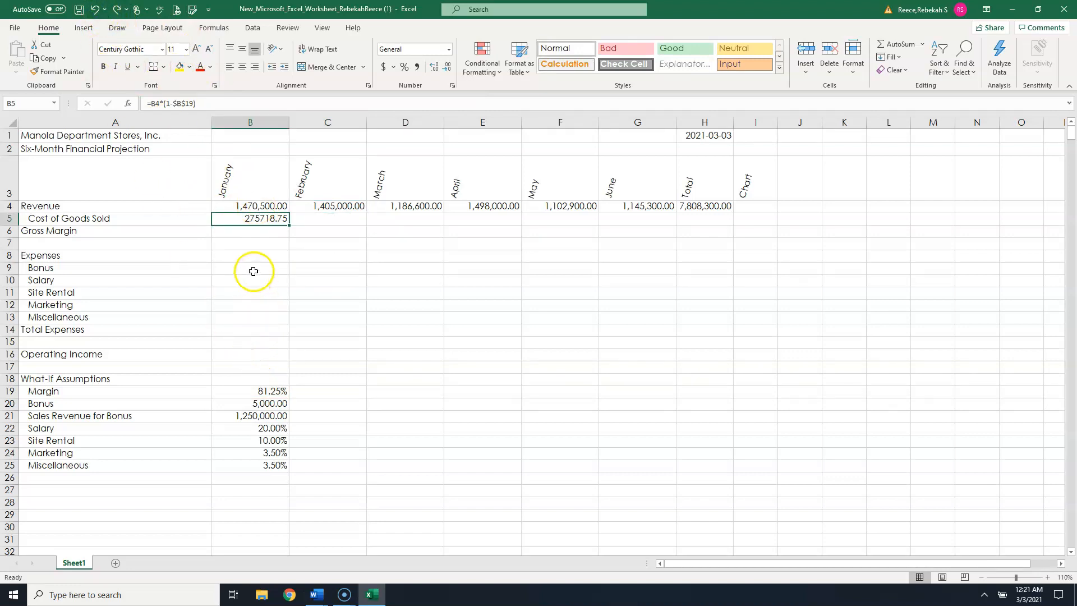
- Enter the Gross Margin formula =B4-B5 in B6
left_click(258, 236)
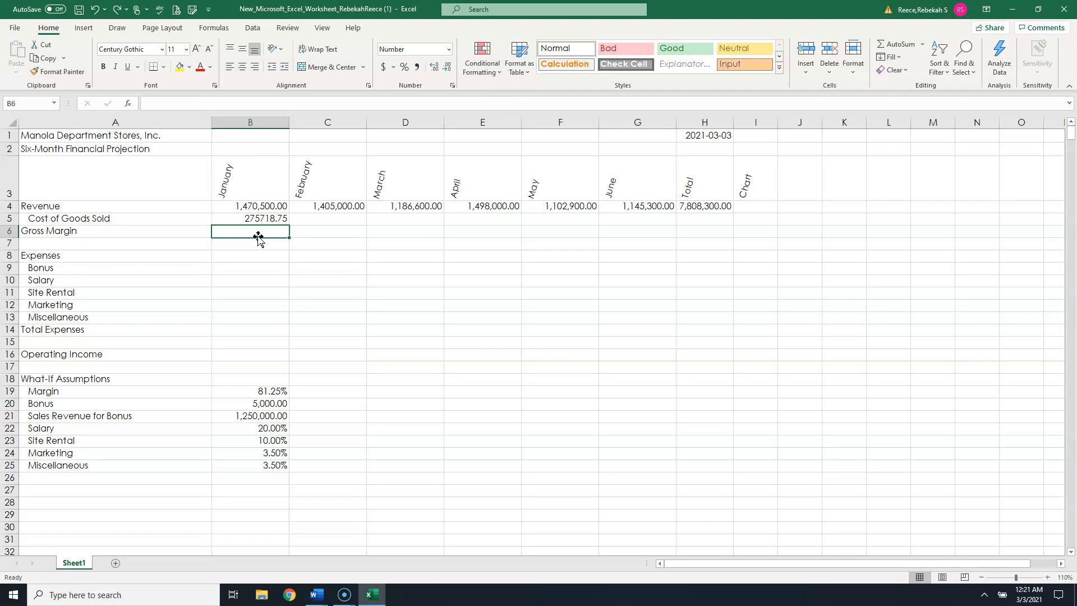
left_click(258, 242)
type("=")
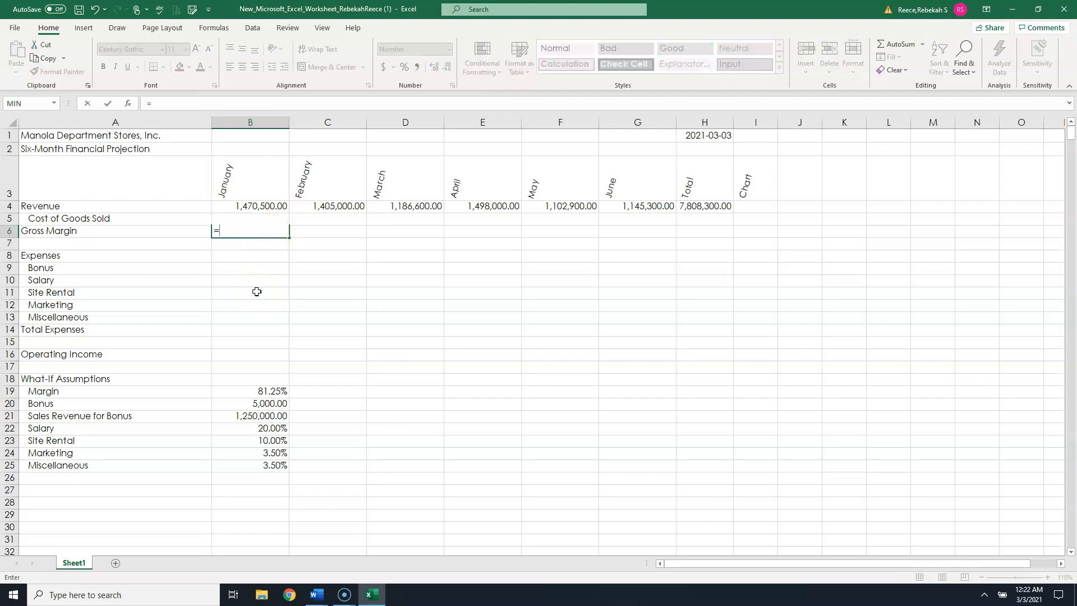
type("b")
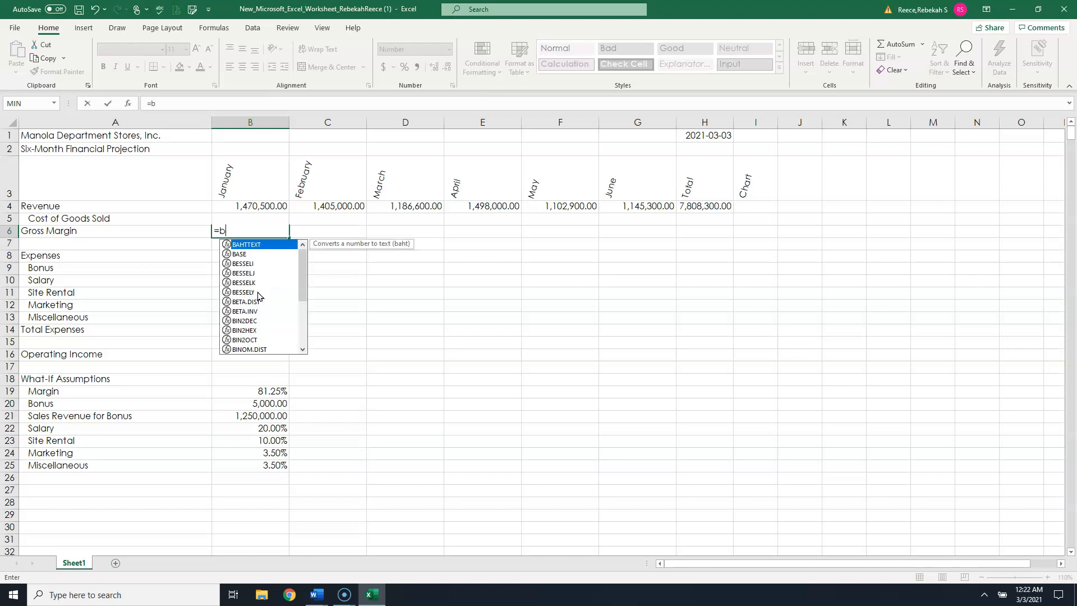
type("4-b5")
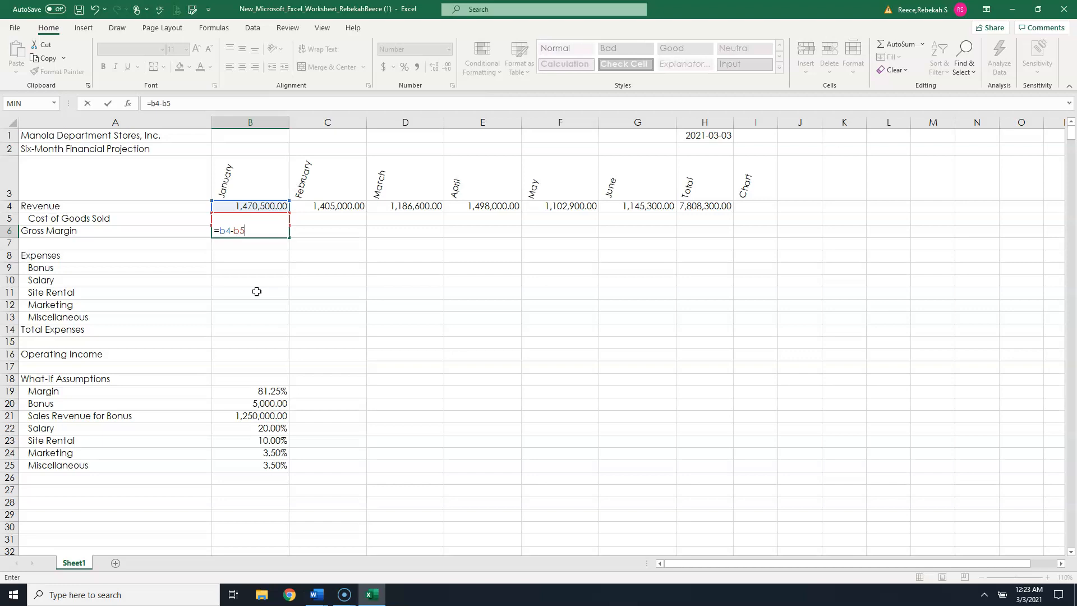
key("Return")
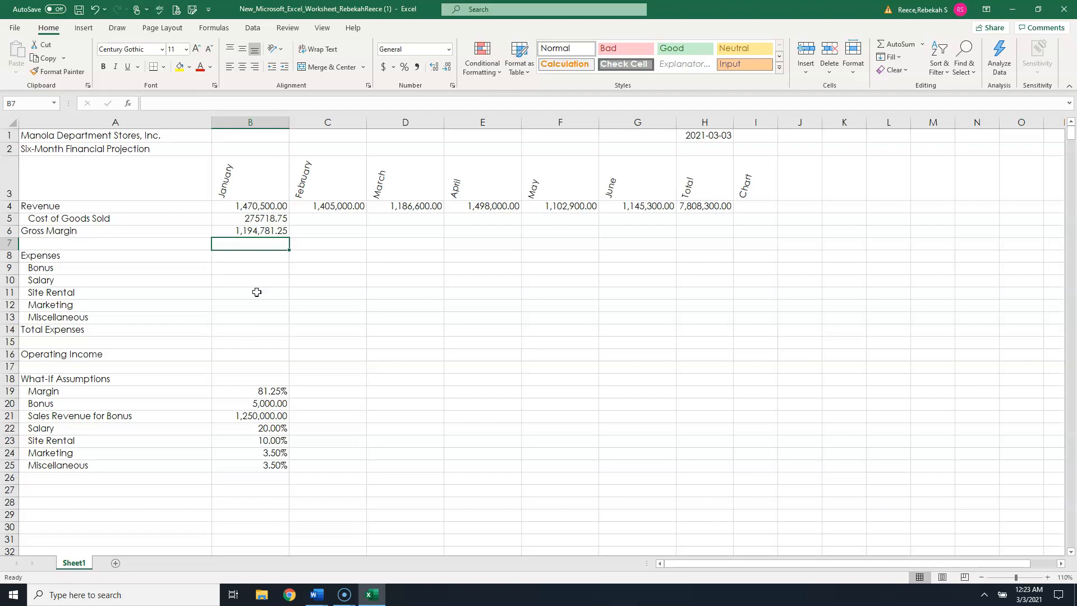
- Insert the IF function into B9 for the January bonus, choosing it from the Logical category
left_click(253, 271)
left_click(253, 270)
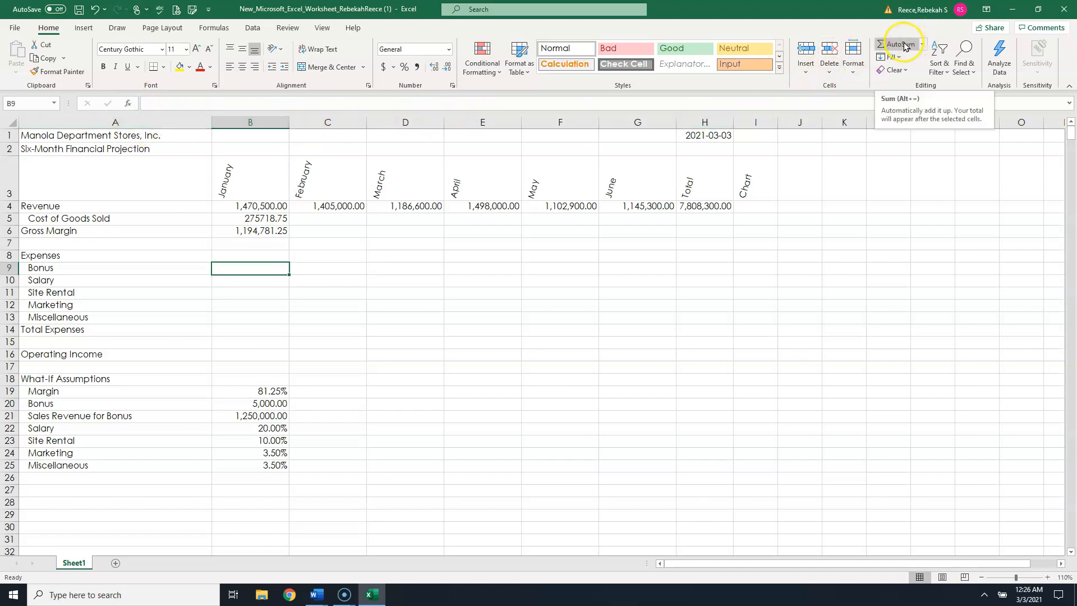
left_click(922, 45)
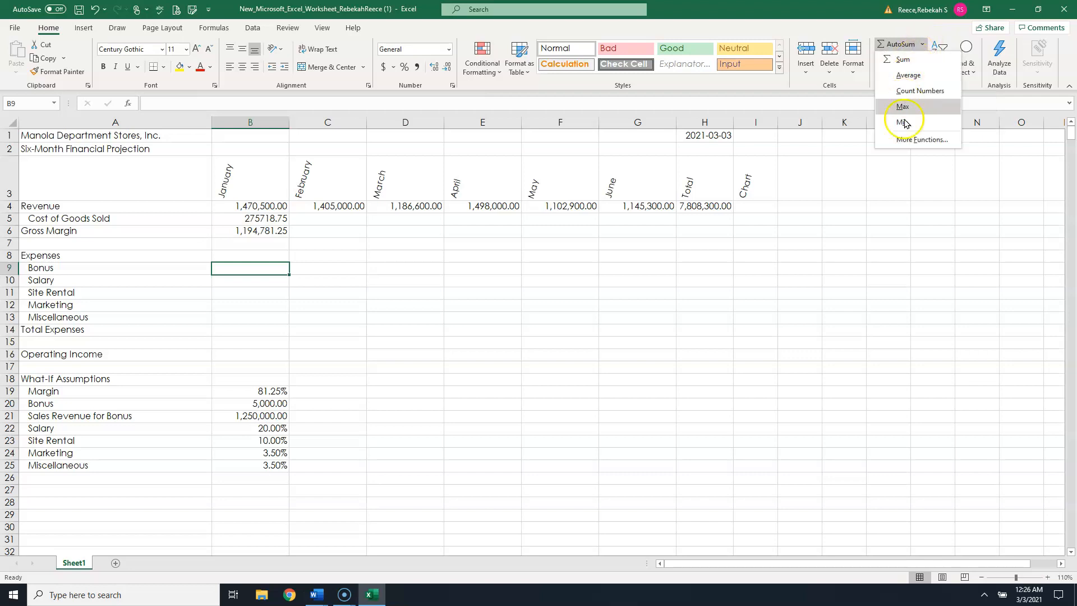
left_click(920, 140)
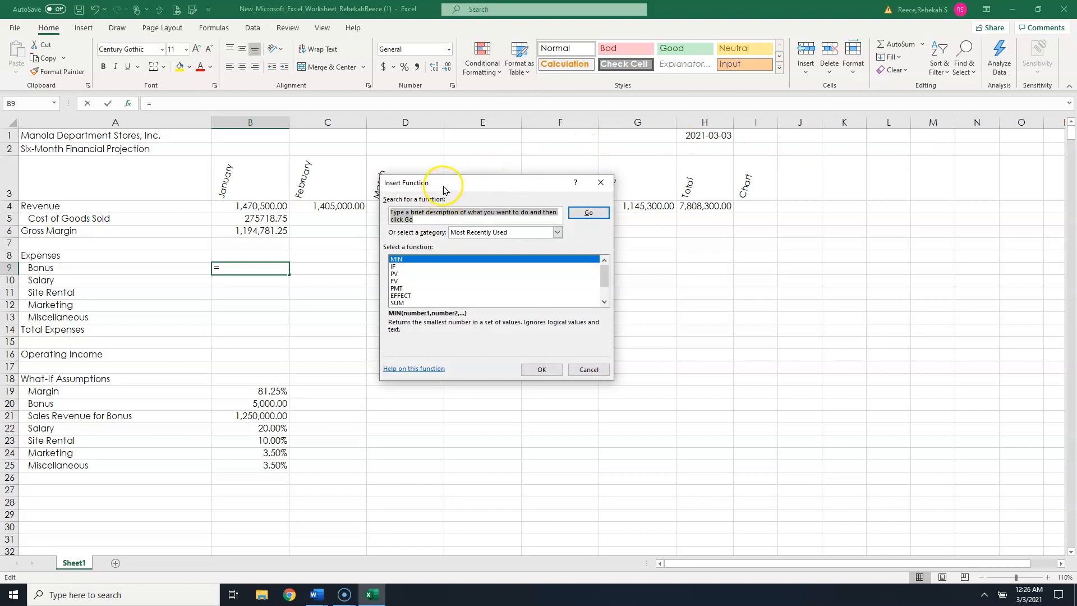
left_click_drag(443, 189, 469, 158)
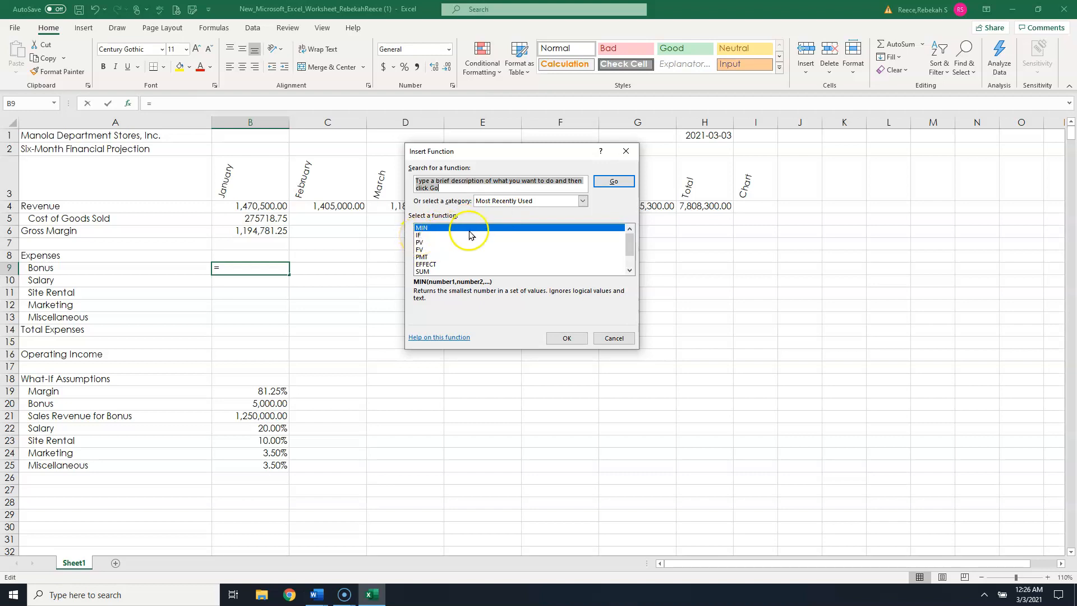
left_click(582, 201)
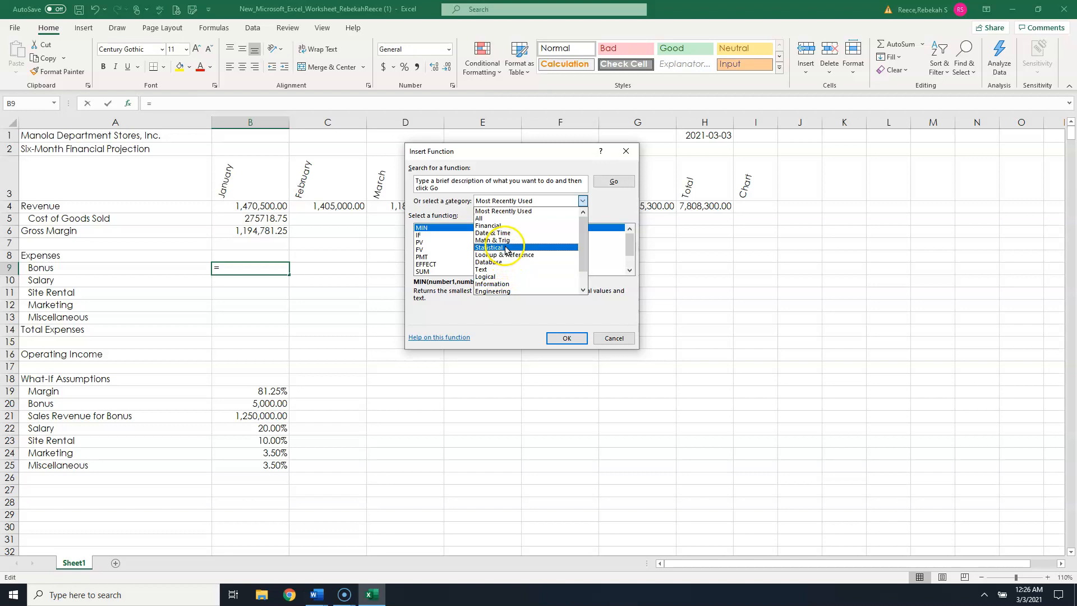
left_click(495, 276)
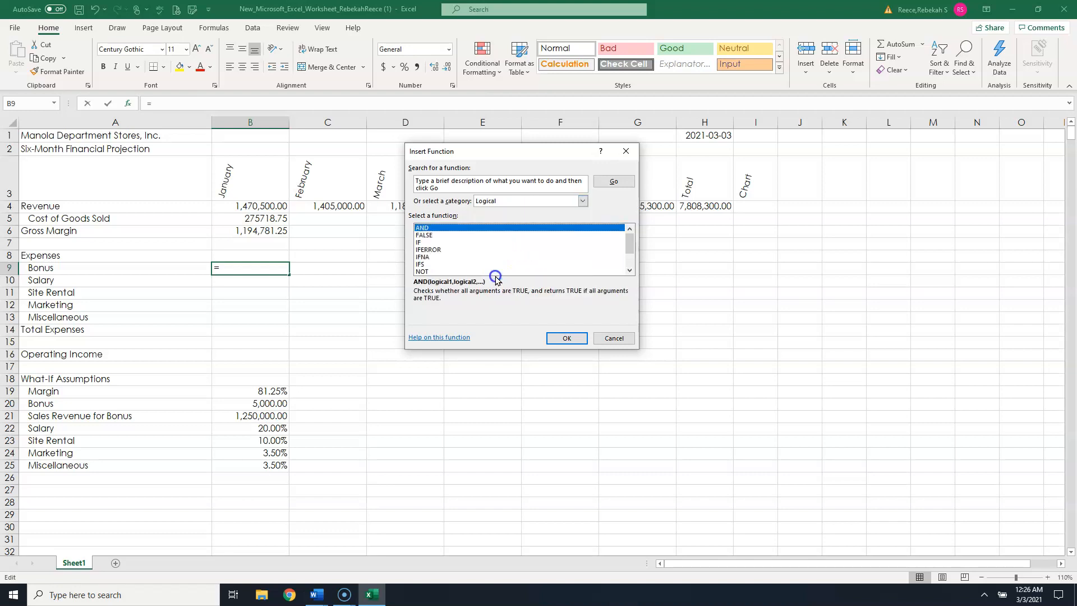
left_click(421, 243)
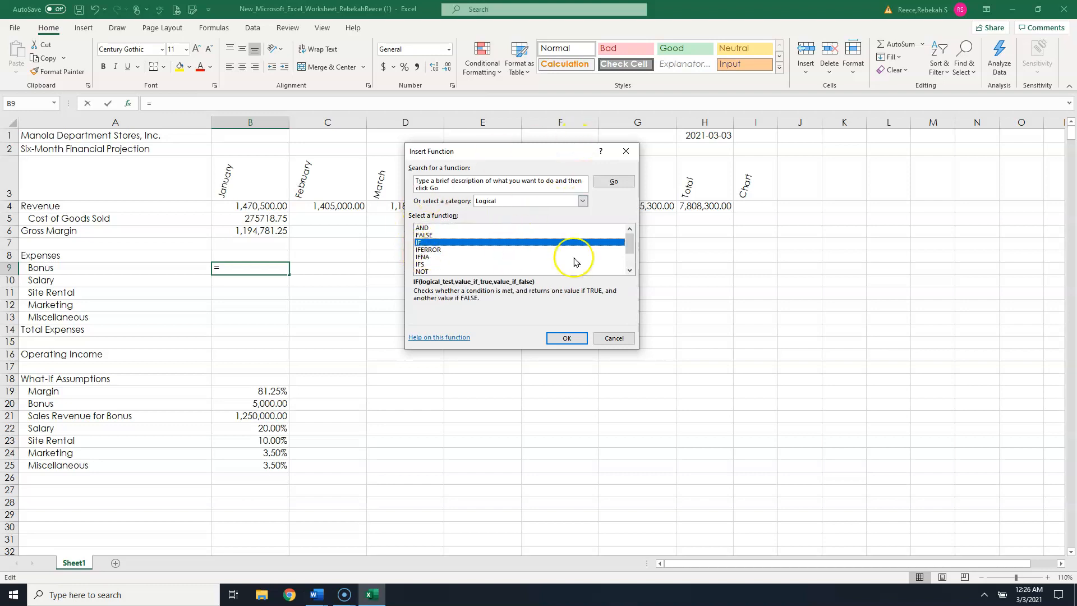
left_click(565, 339)
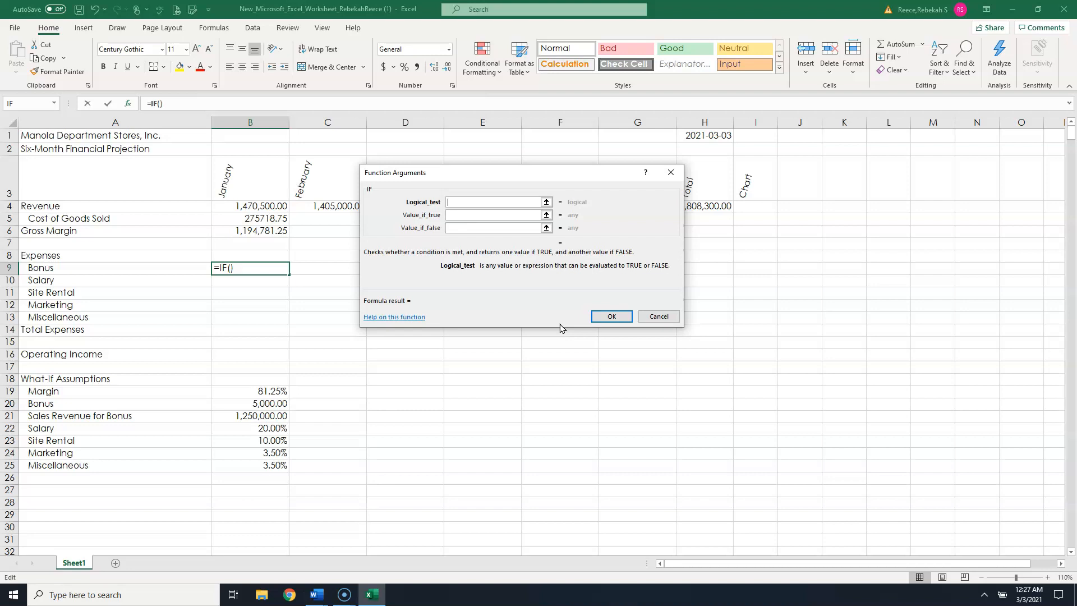
- Set the IF arguments to B4>=$B$21, $B$20 if true and 0 if false
type("b4")
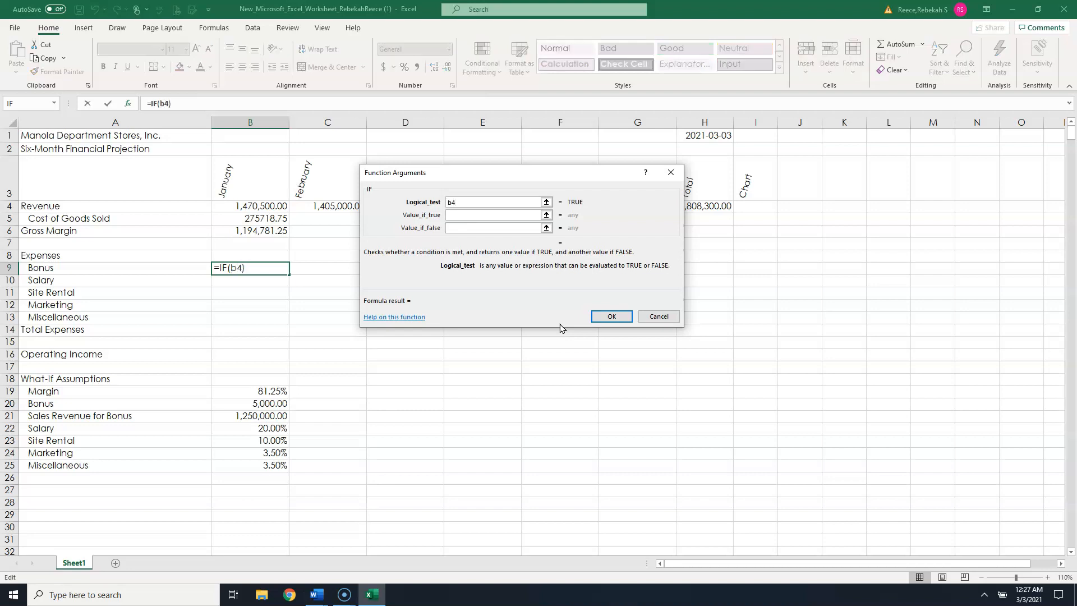
type(">")
type("=")
type("b21")
key("F4")
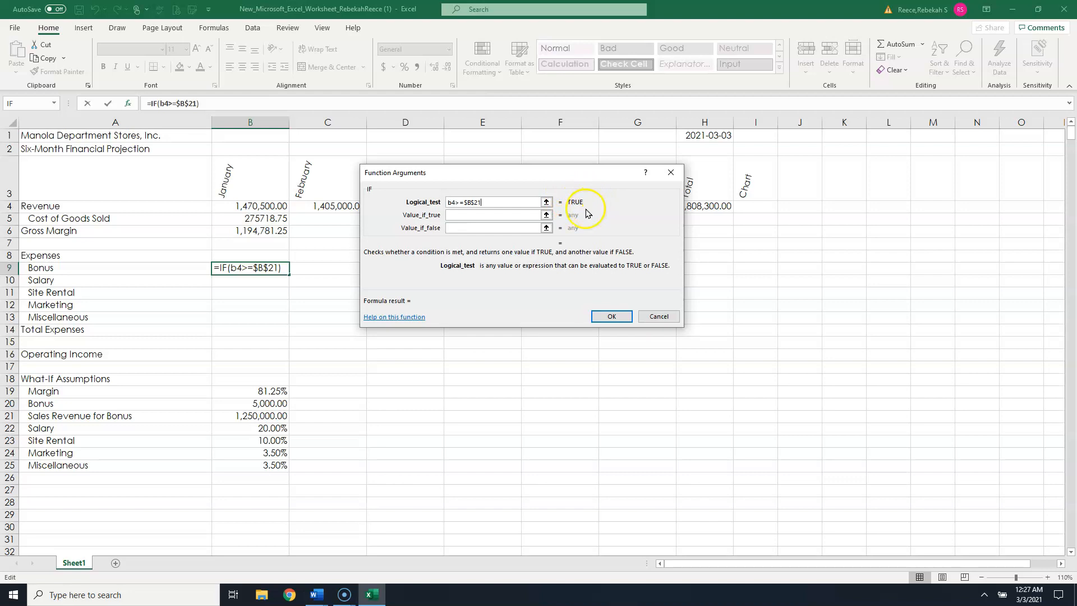
left_click(457, 215)
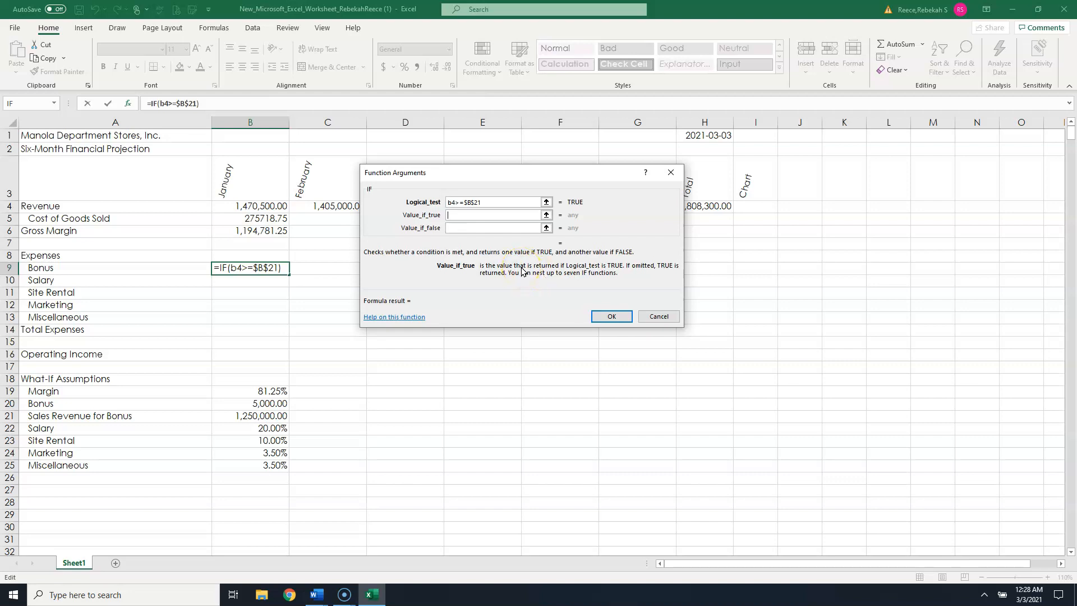
type("b20")
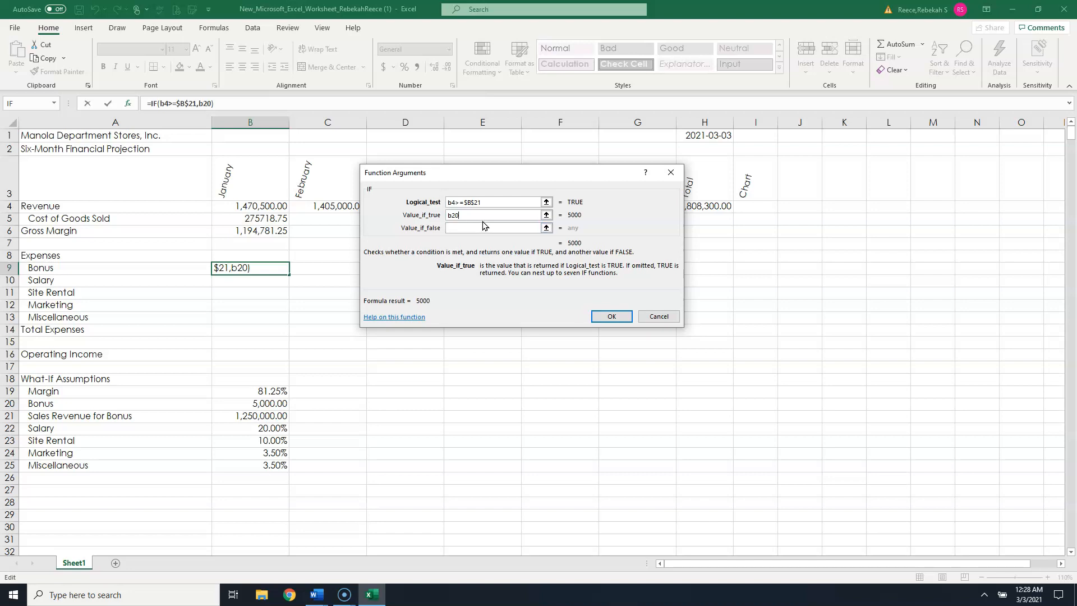
left_click(486, 218)
key("F4")
left_click(485, 227)
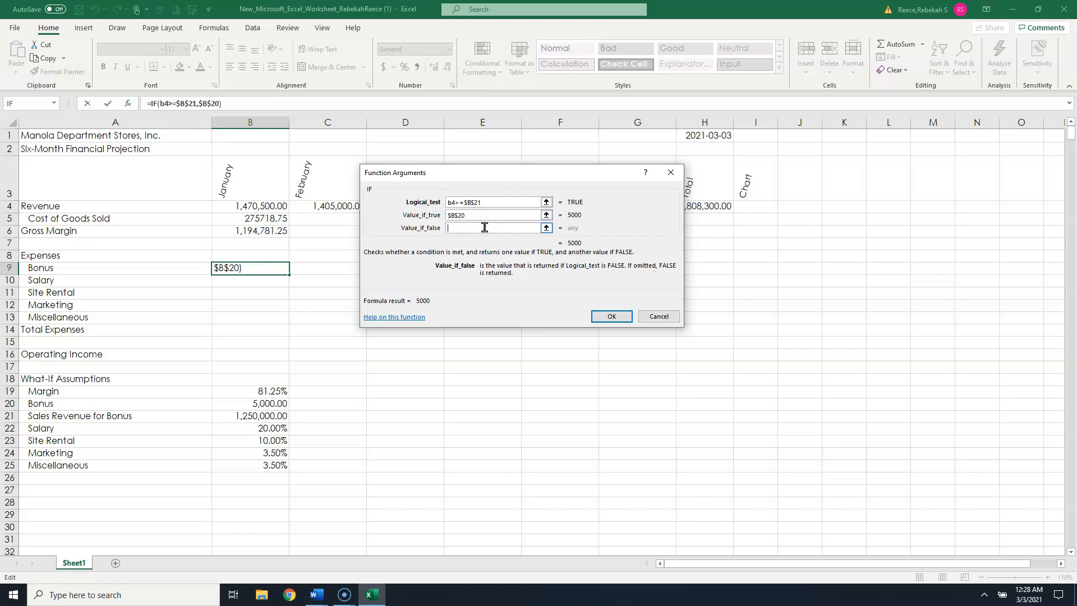
type("0")
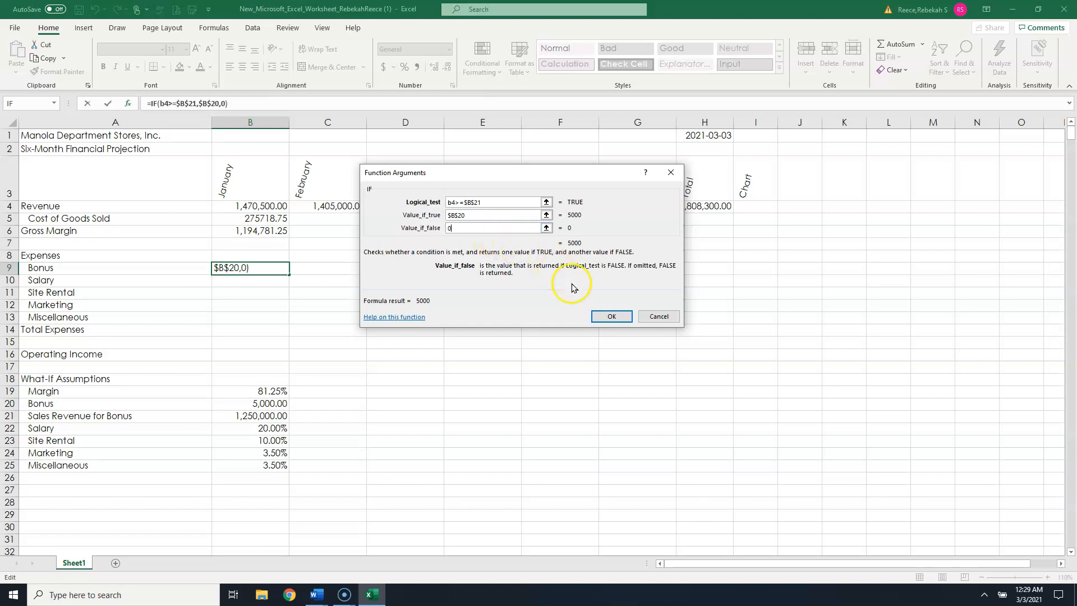
left_click(612, 316)
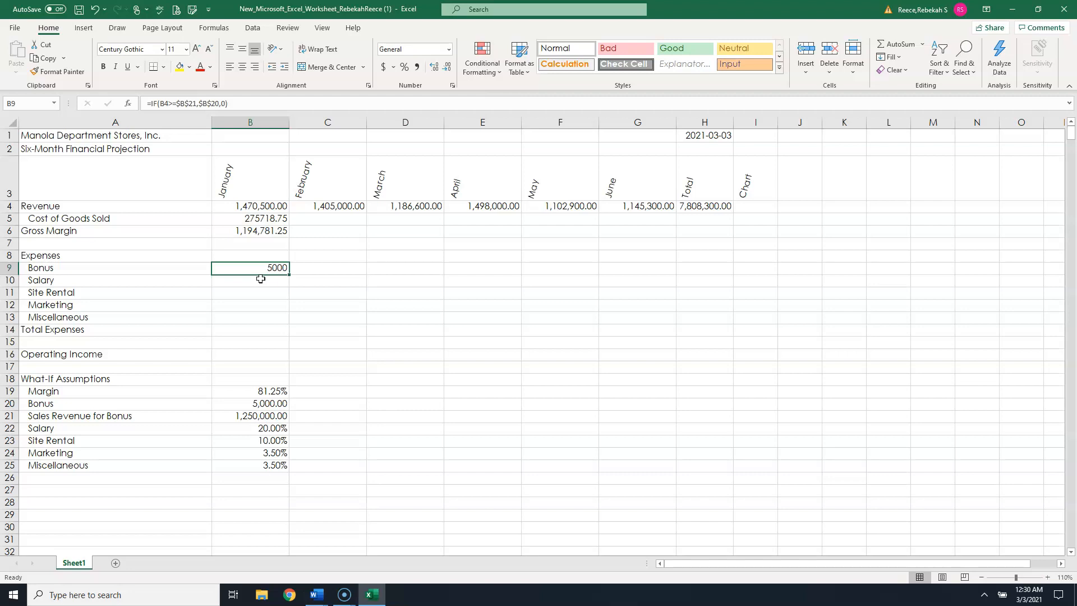
- Enter the Salary formula =B4*$B$22 in B10
left_click(261, 279)
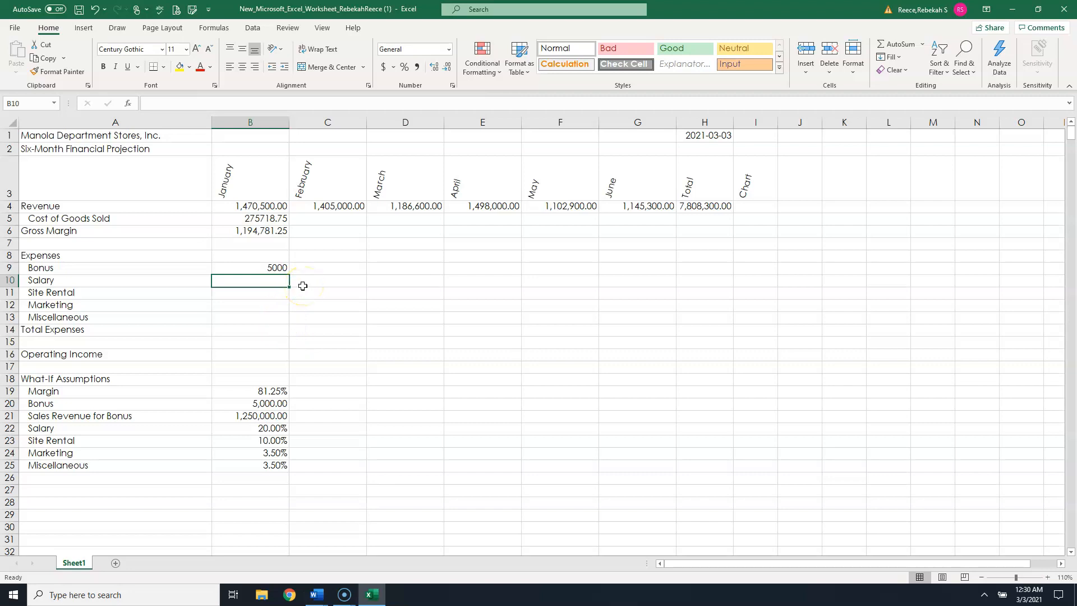
type("=")
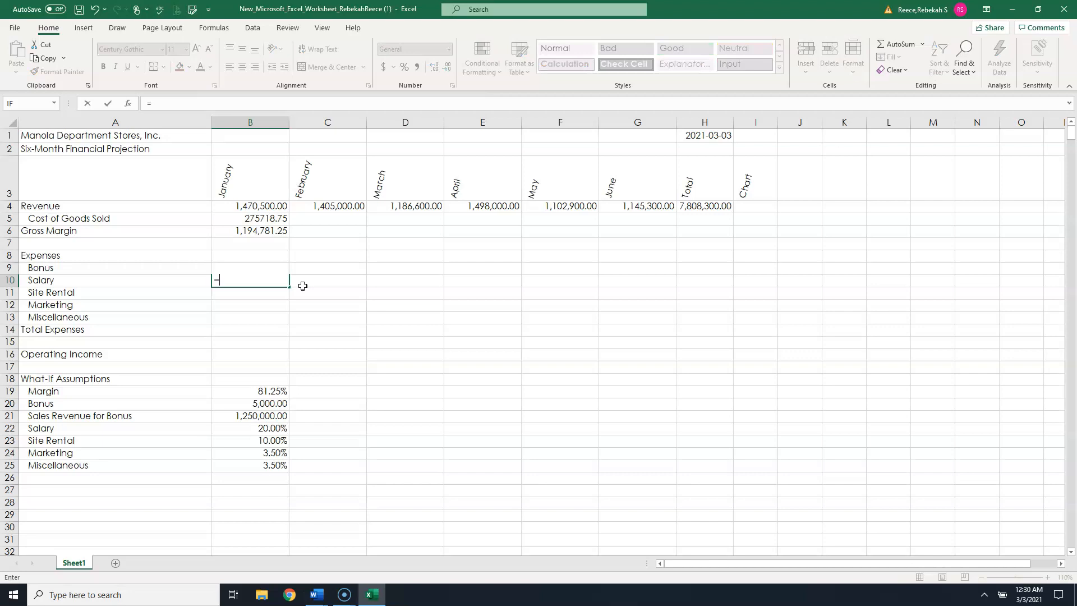
type("b4")
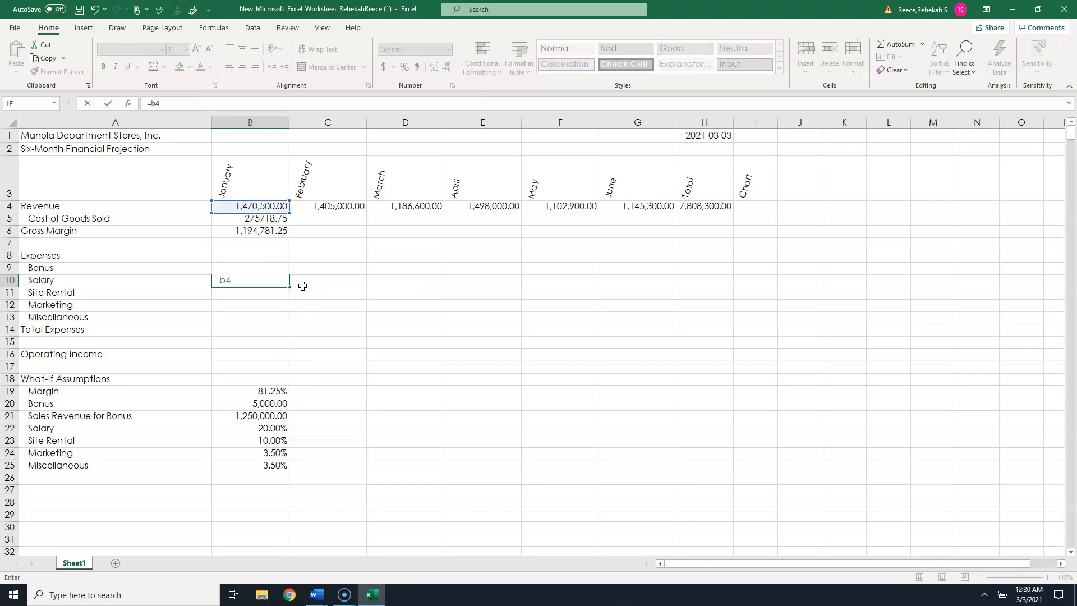
type("*b22")
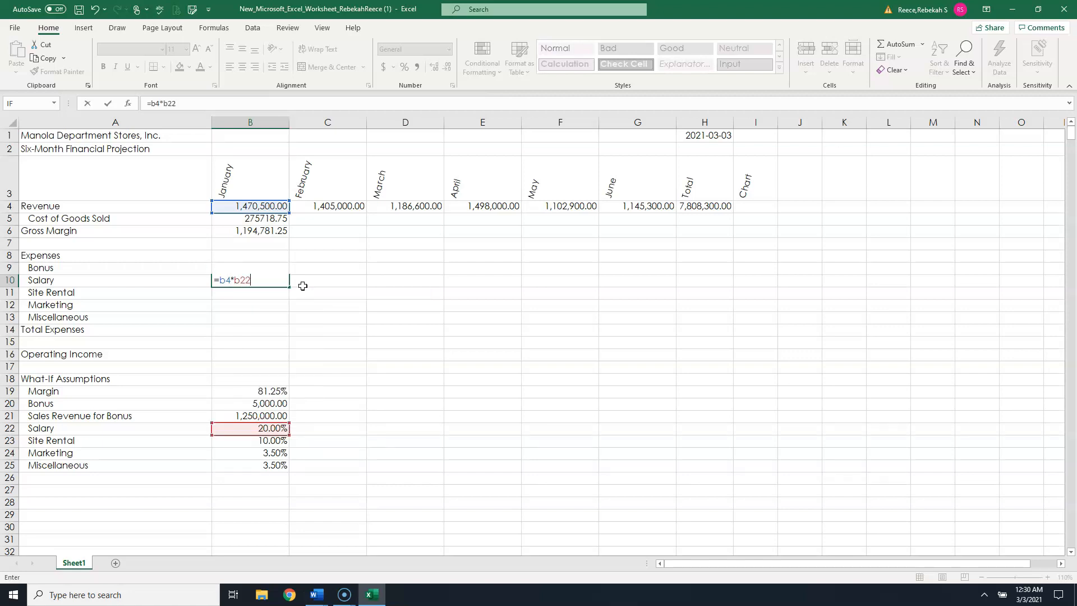
key("F4")
key("Return")
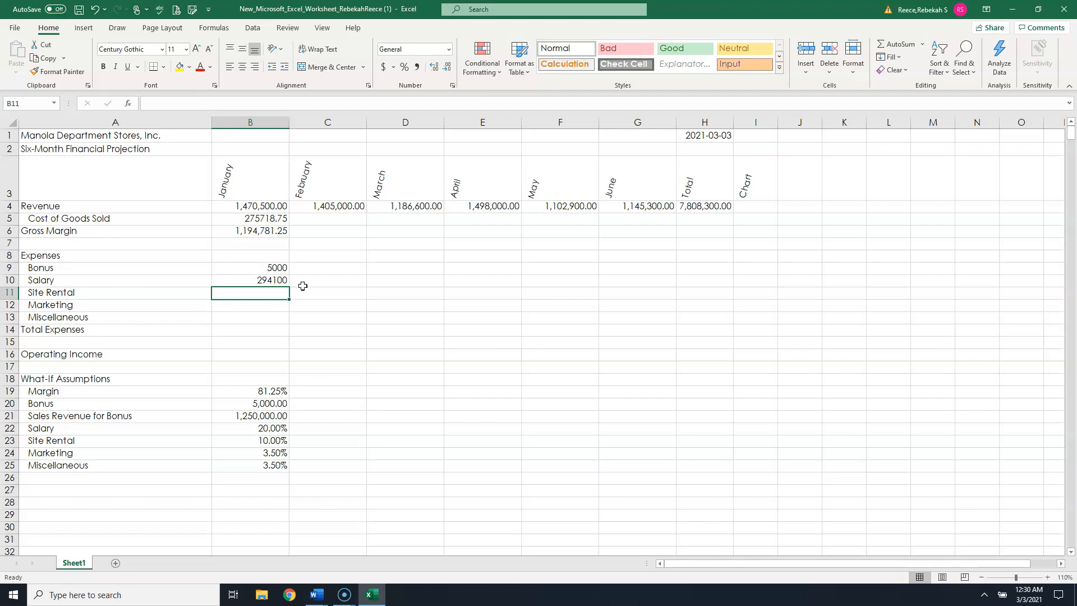
- Enter the Site Rental formula =B4*$B$23 in B11
type("=b4")
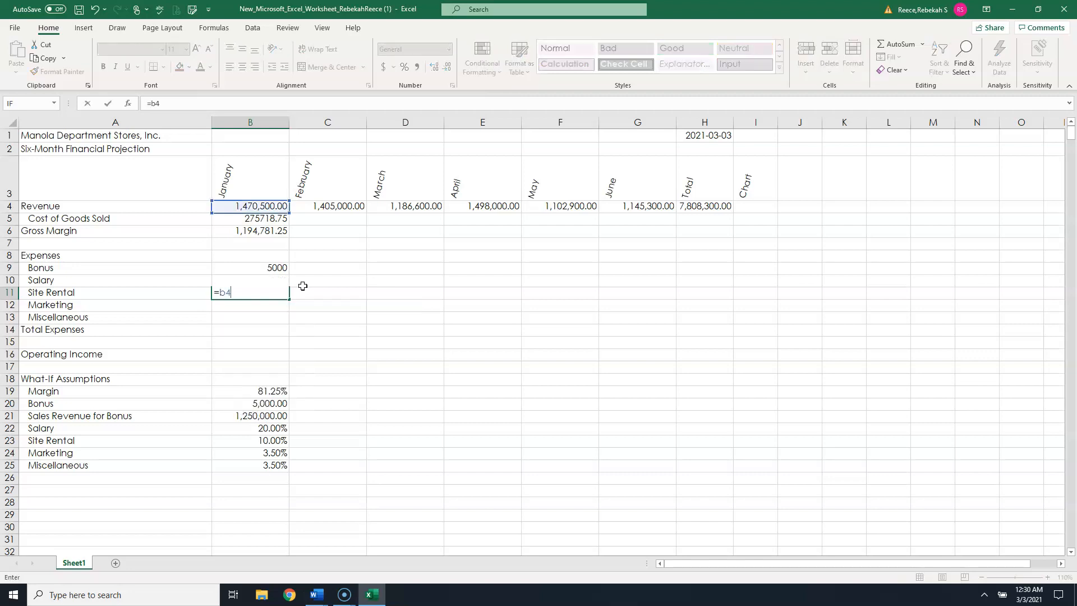
type("*b23")
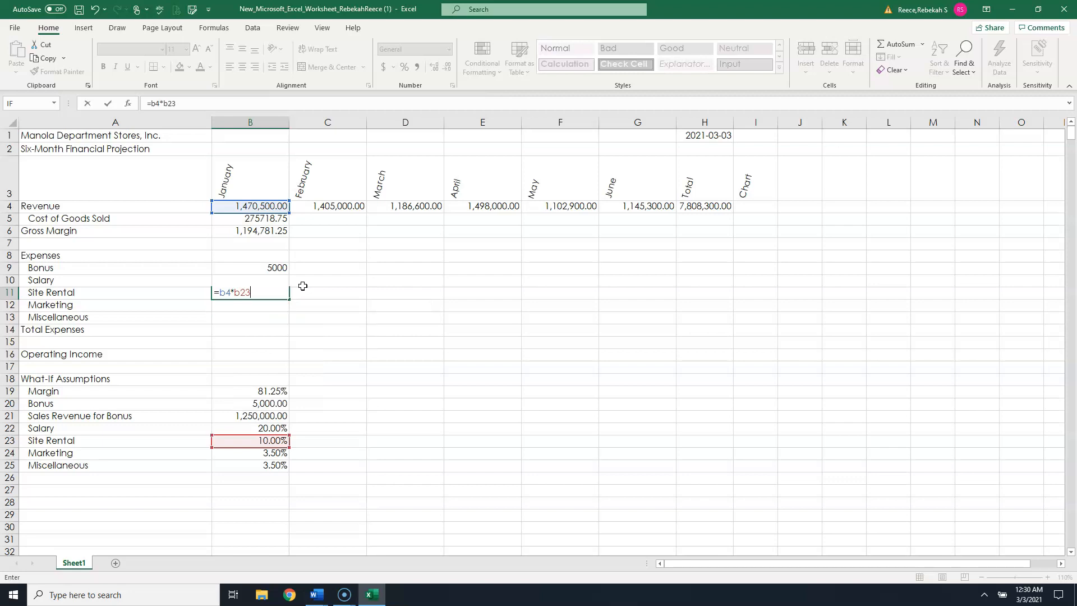
key("F4")
key("Return")
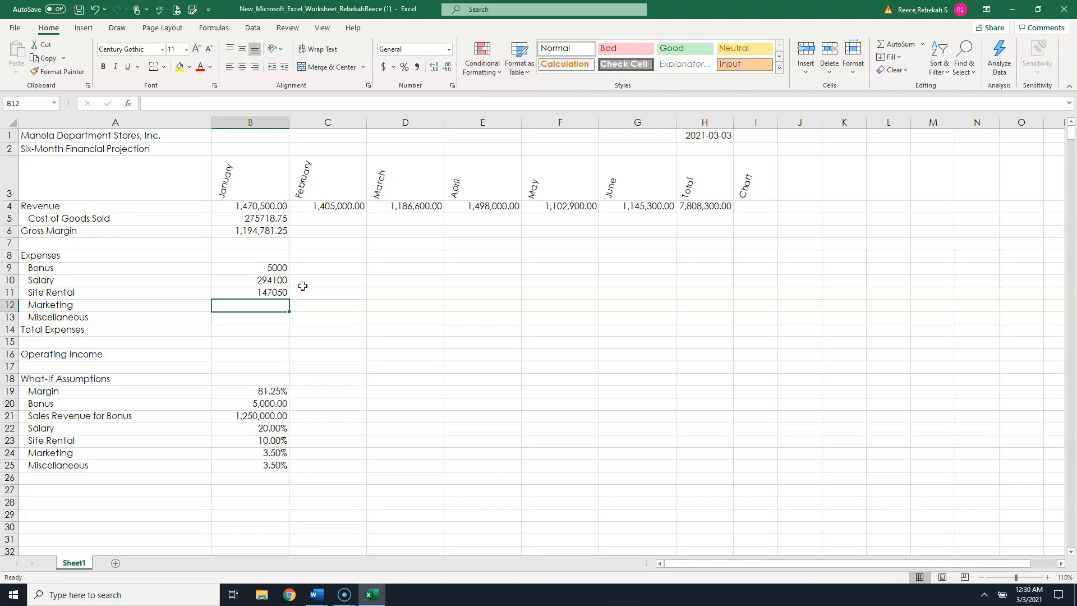
- Enter the Marketing formula =b4*$B$24 in B12
type("=b")
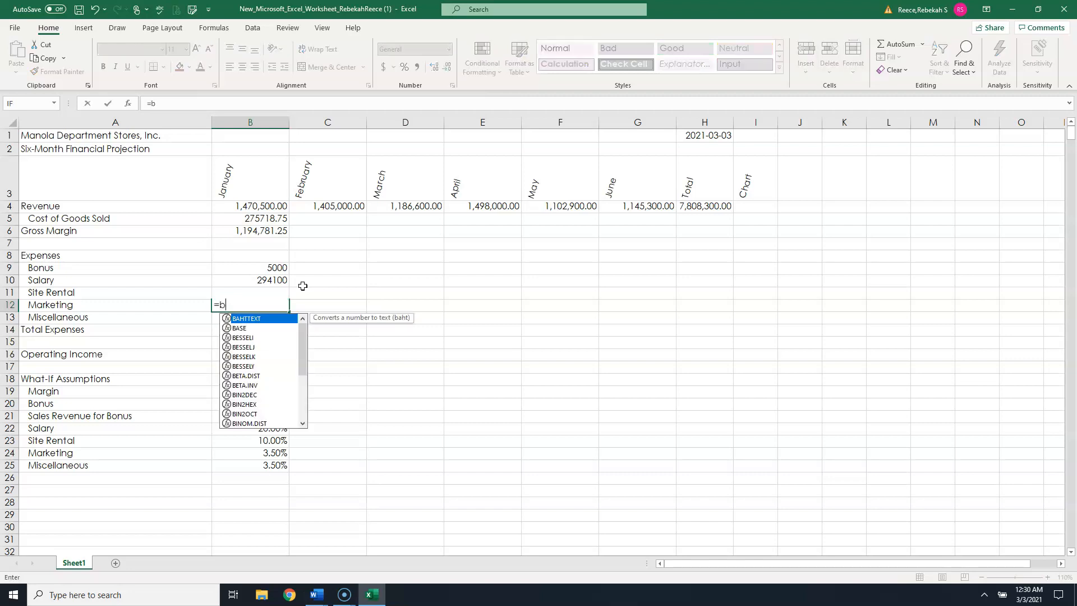
type("4*")
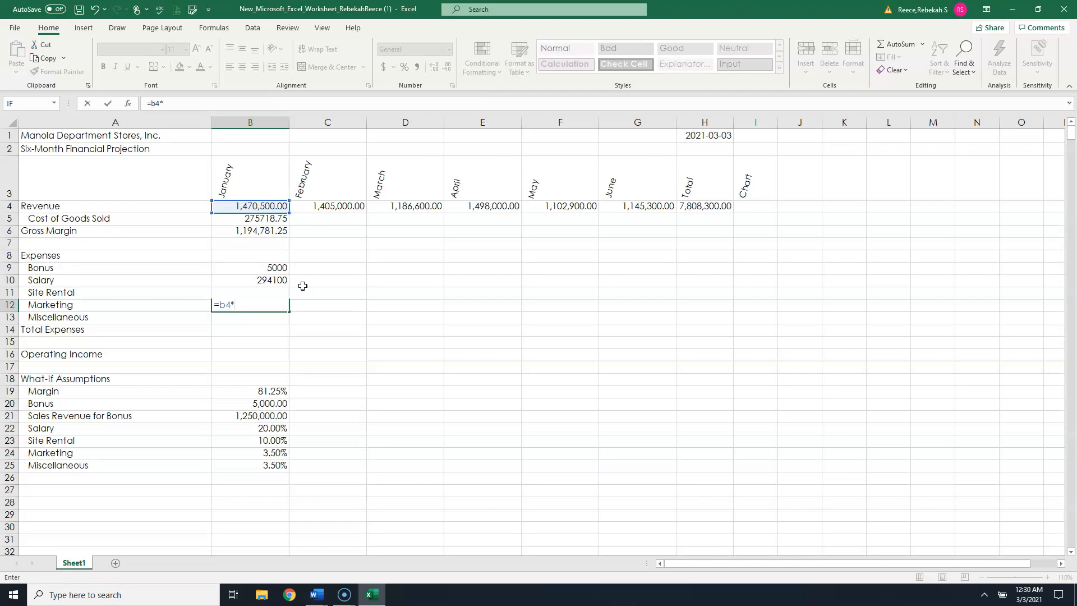
type("$B$24")
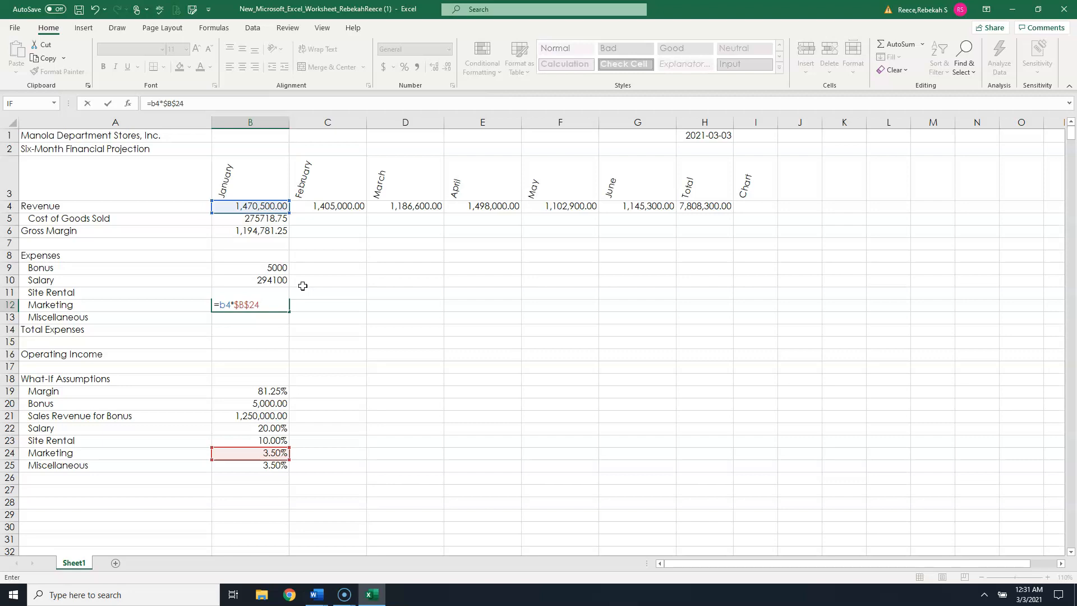
key("Return")
- Enter the Miscellaneous formula =B4*$B$25 in B13
type("=b4")
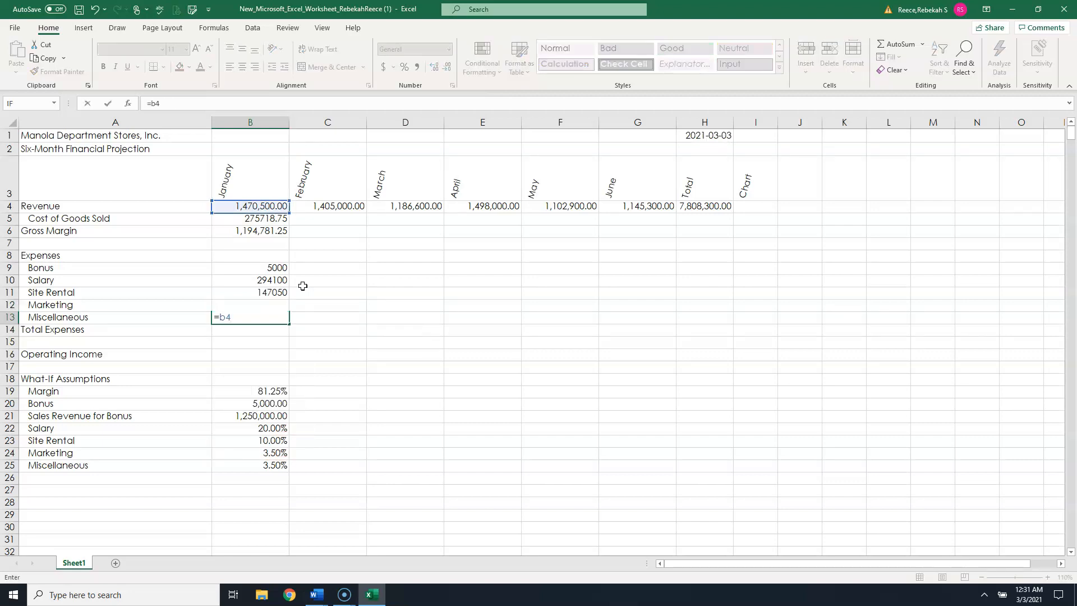
type("*b25")
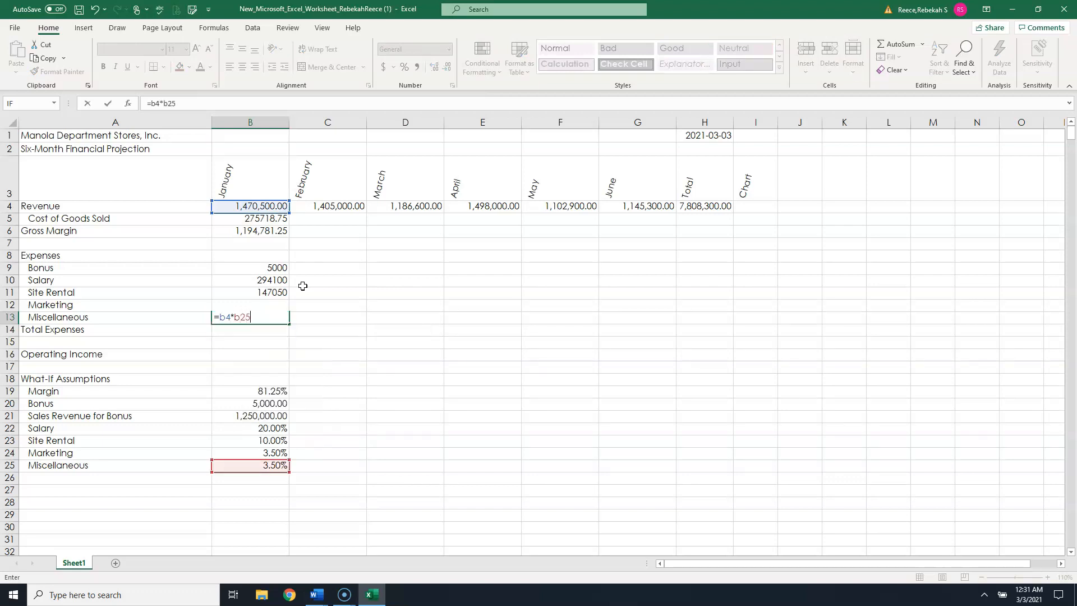
key("F4")
key("Return")
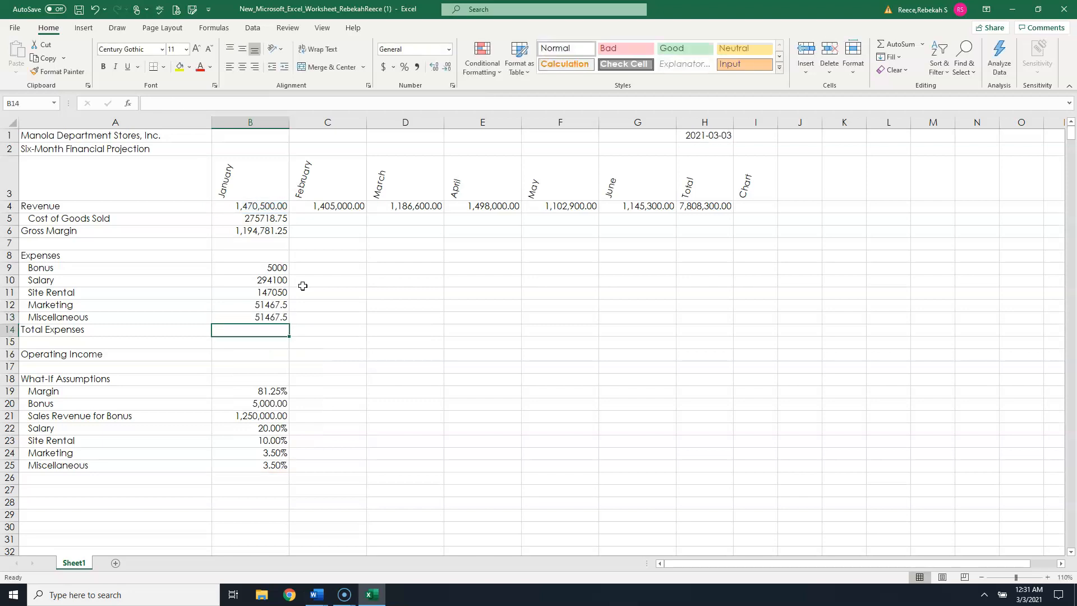
- Toggle the worksheet into formula view to review the January formulas, then back to values
key("super")
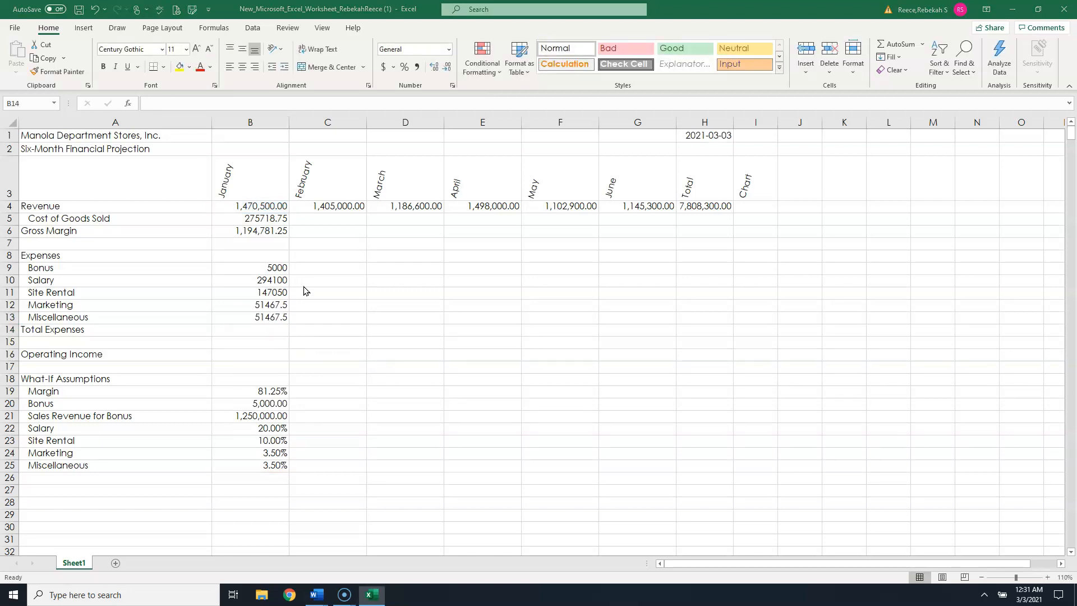
left_click(355, 293)
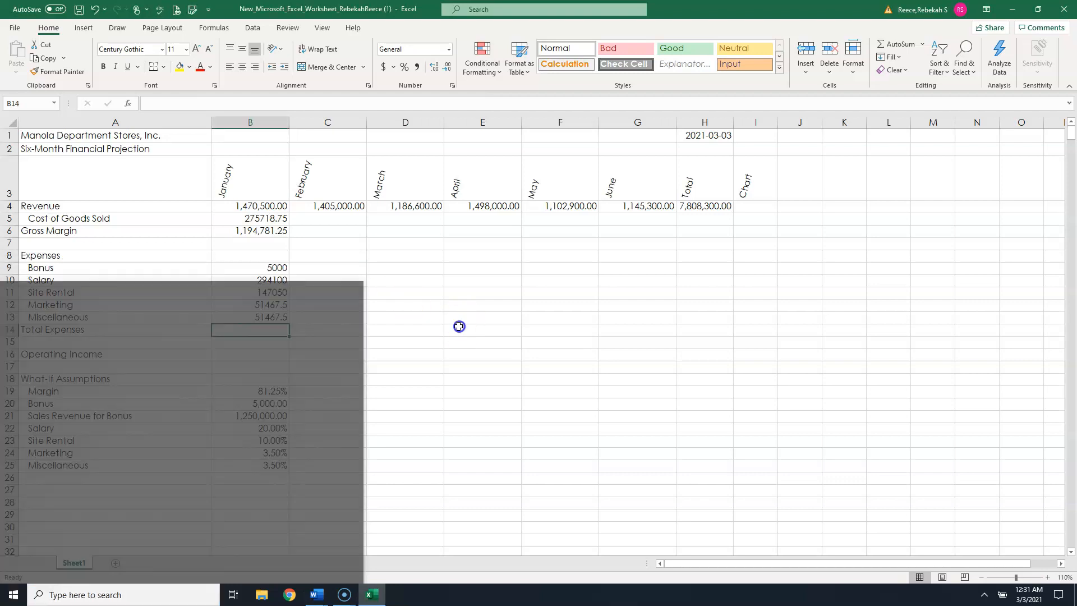
key("ctrl+grave")
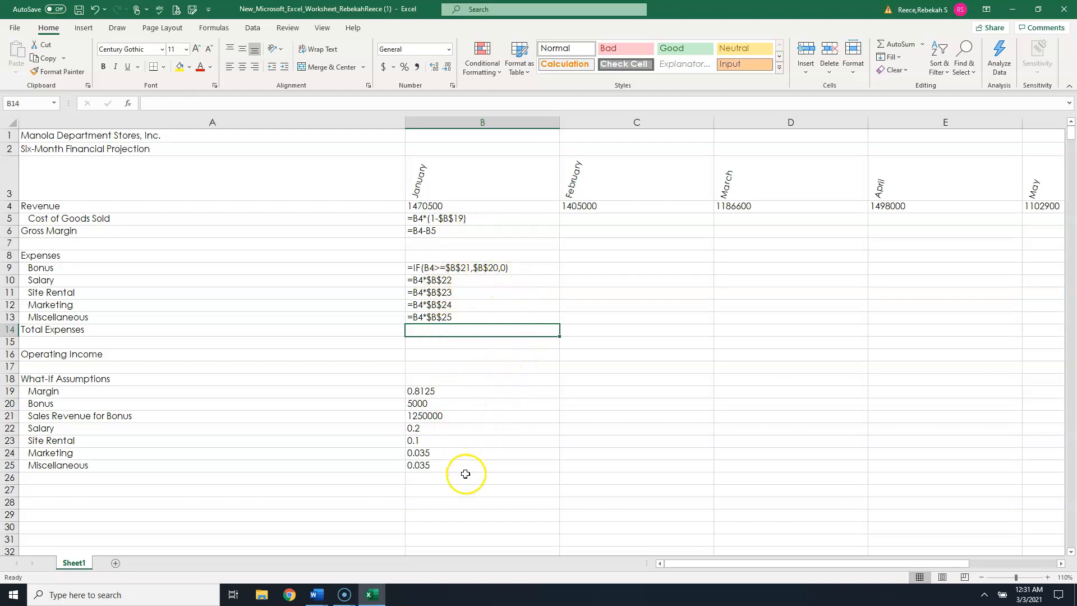
key("ctrl+grave")
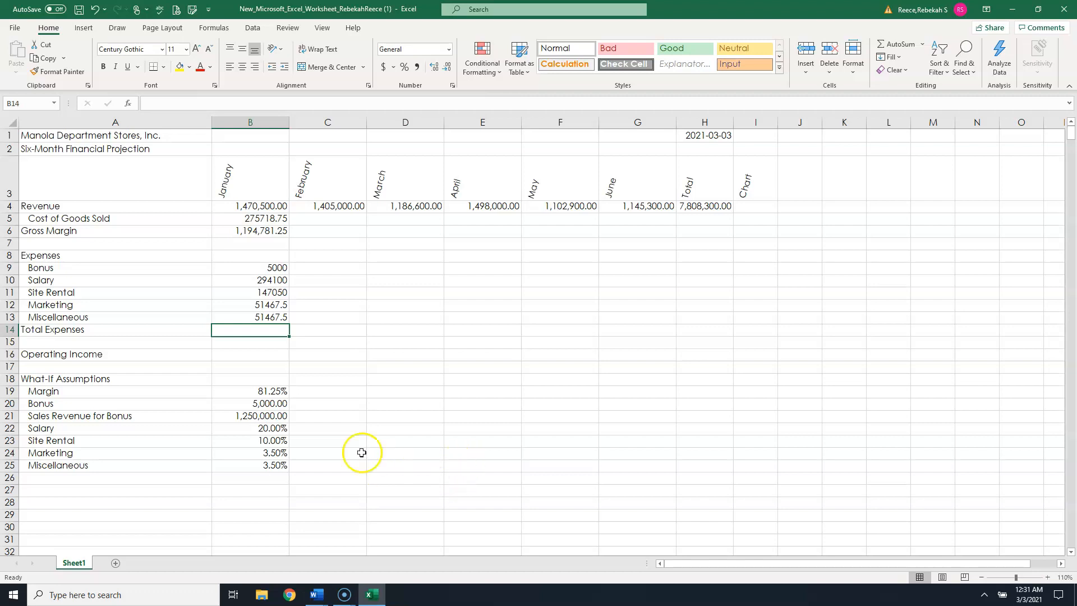
- Sum the January expenses B9:B13 into Total Expenses in B14 with AutoSum
left_click(899, 48)
left_click(899, 47)
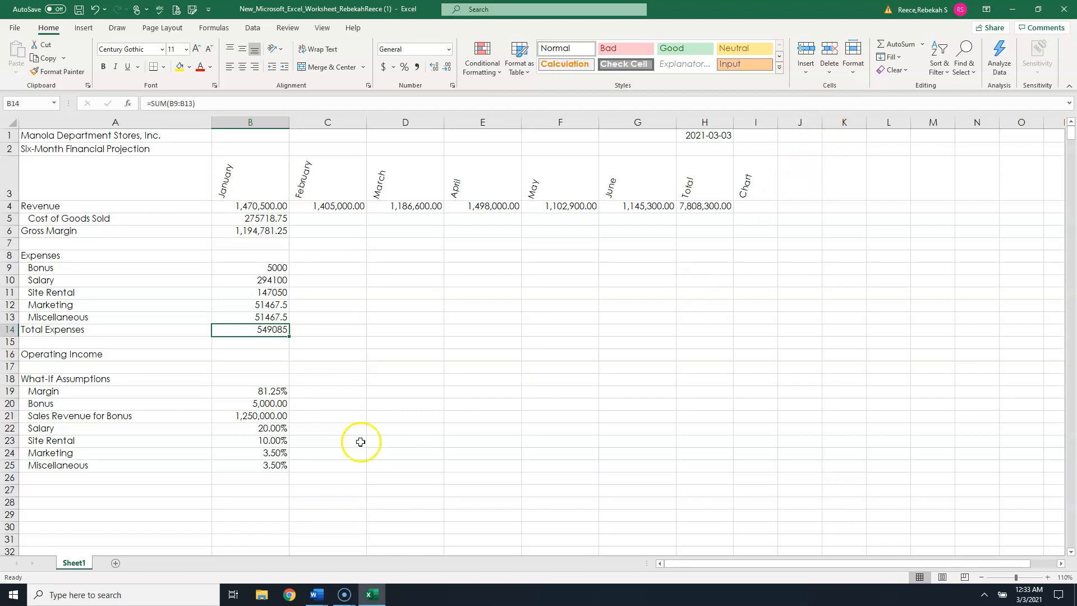
- Change the Miscellaneous assumption in B25 to 5%
left_click(266, 467)
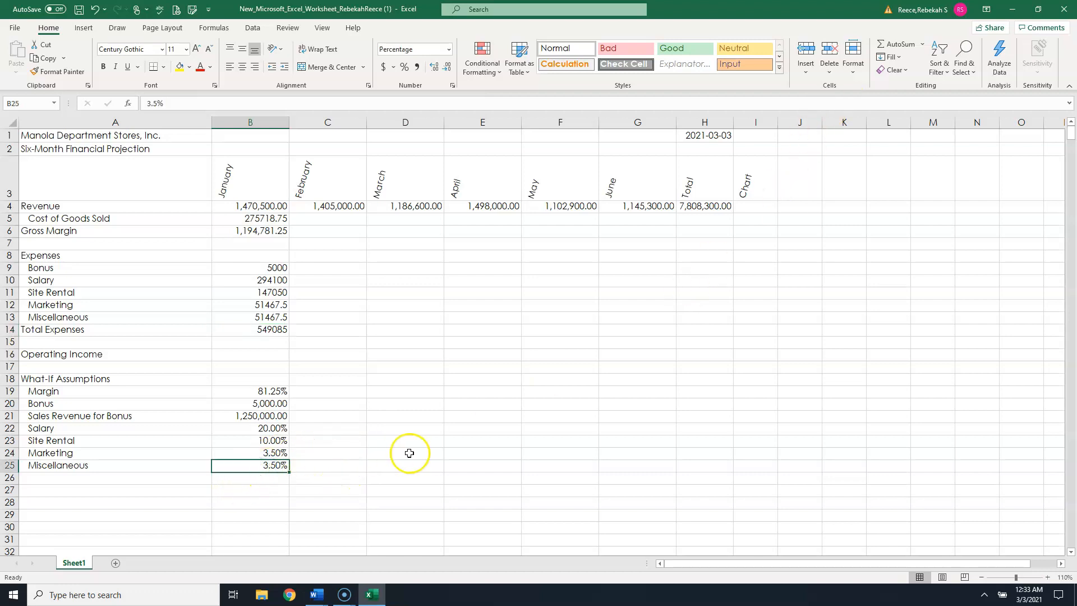
type("5")
key("Tab")
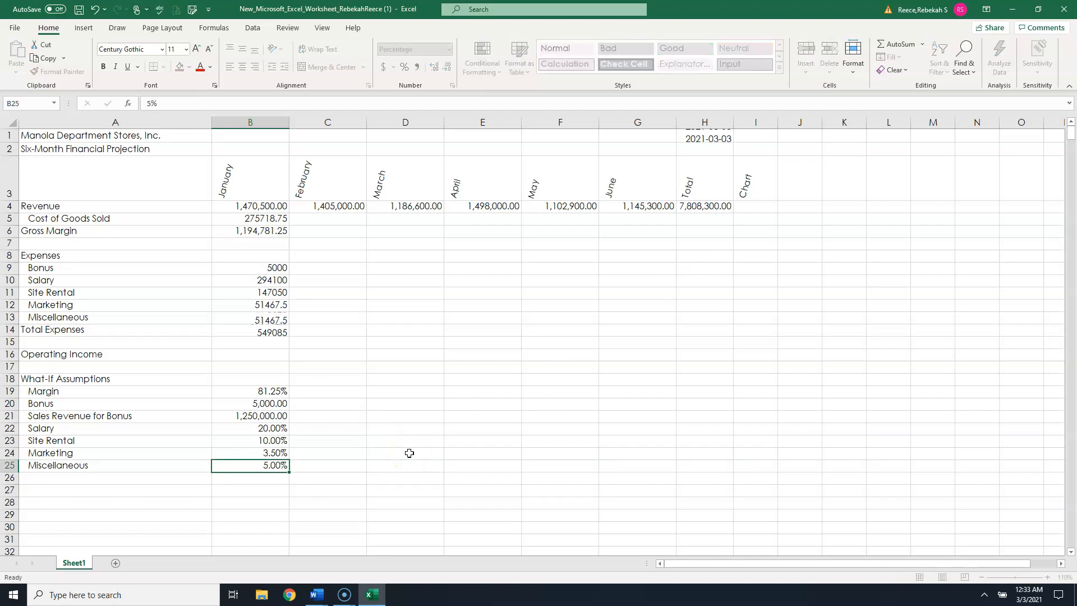
left_click(387, 462)
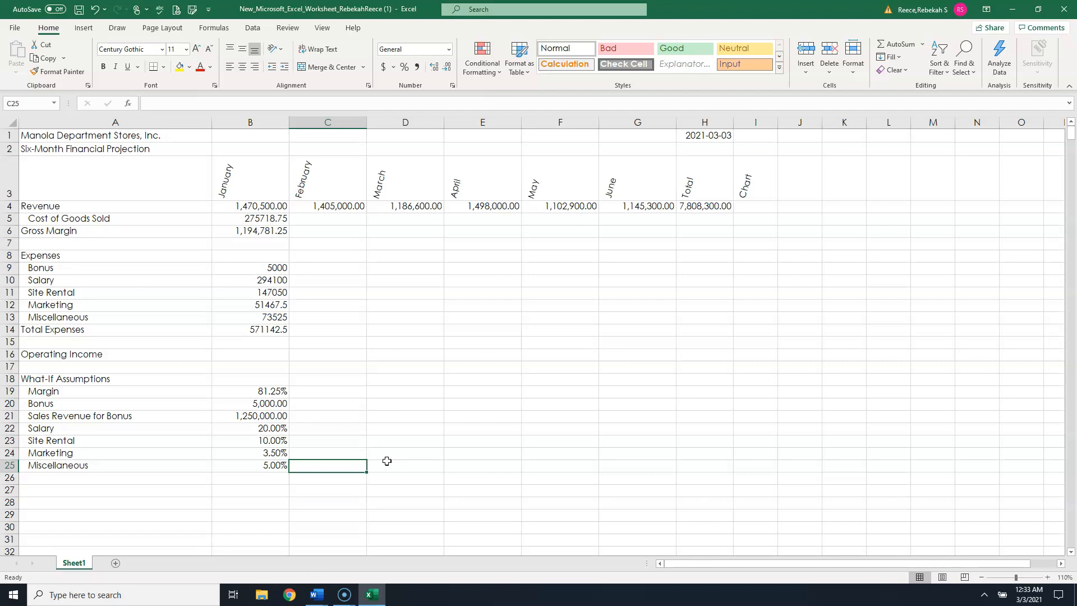
- Enter the Operating Income formula =B6-B14 in B16
left_click(257, 356)
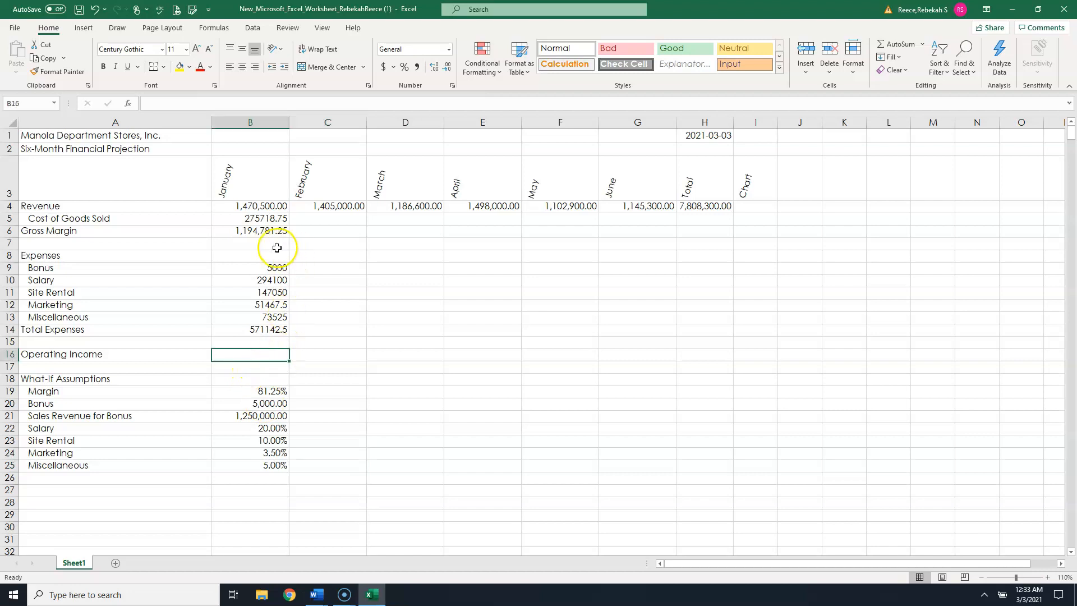
left_click(261, 231)
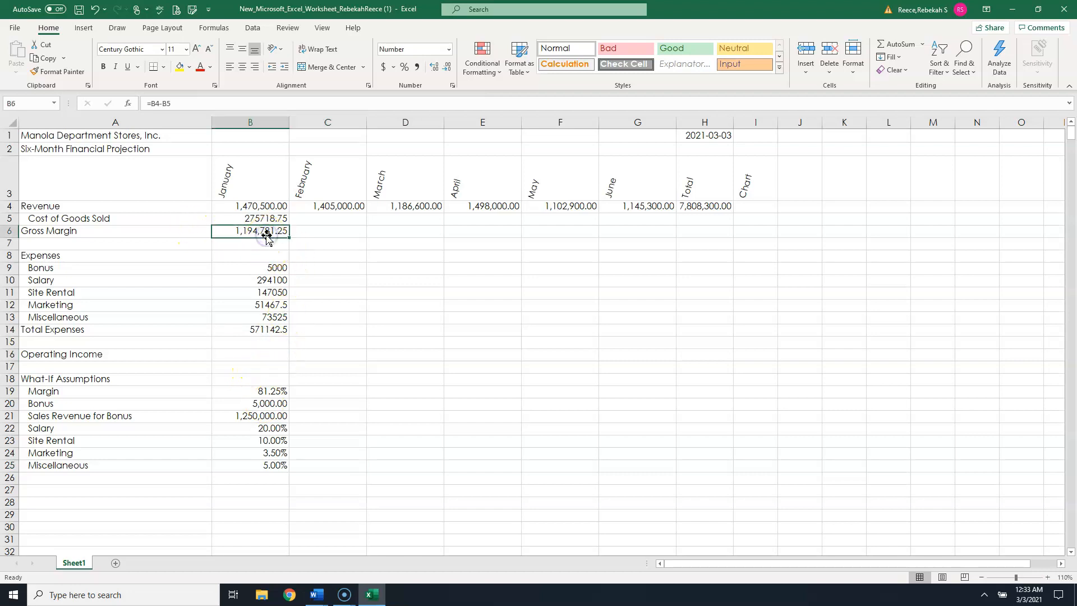
left_click(266, 334)
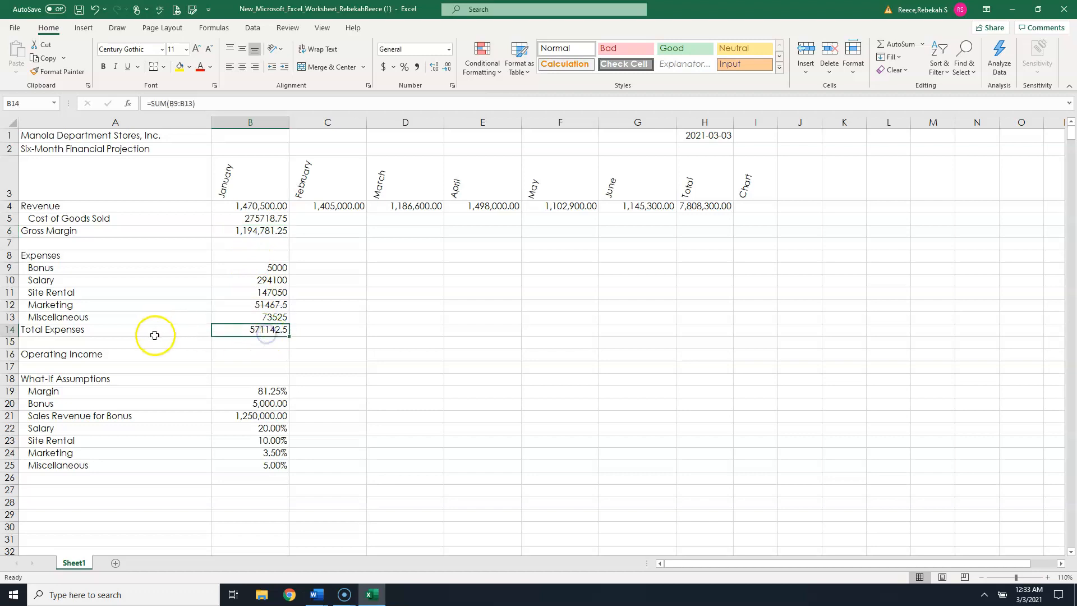
left_click(239, 358)
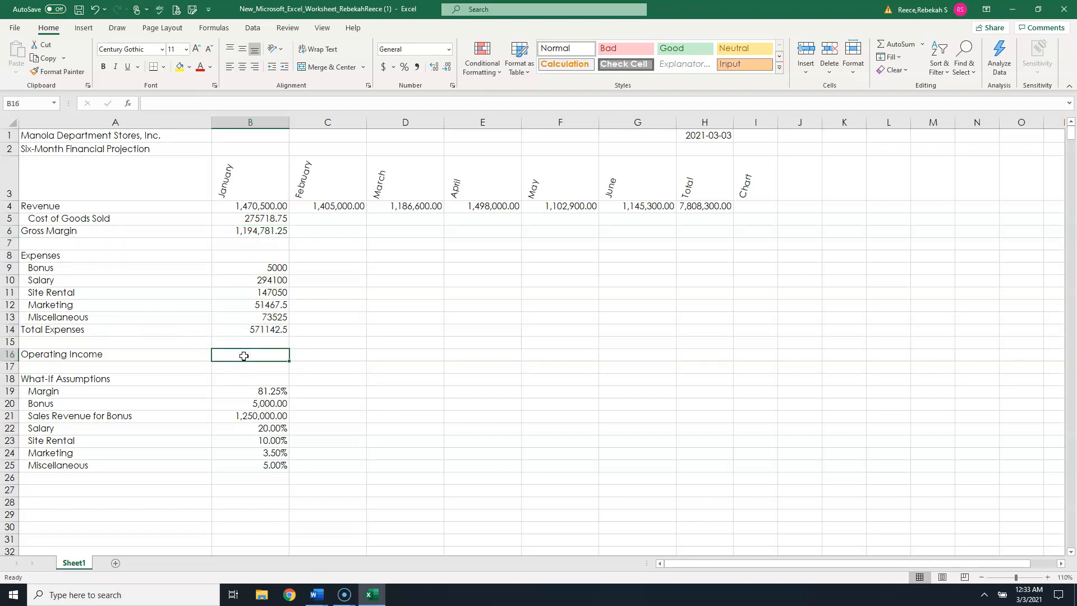
type("=")
left_click(275, 233)
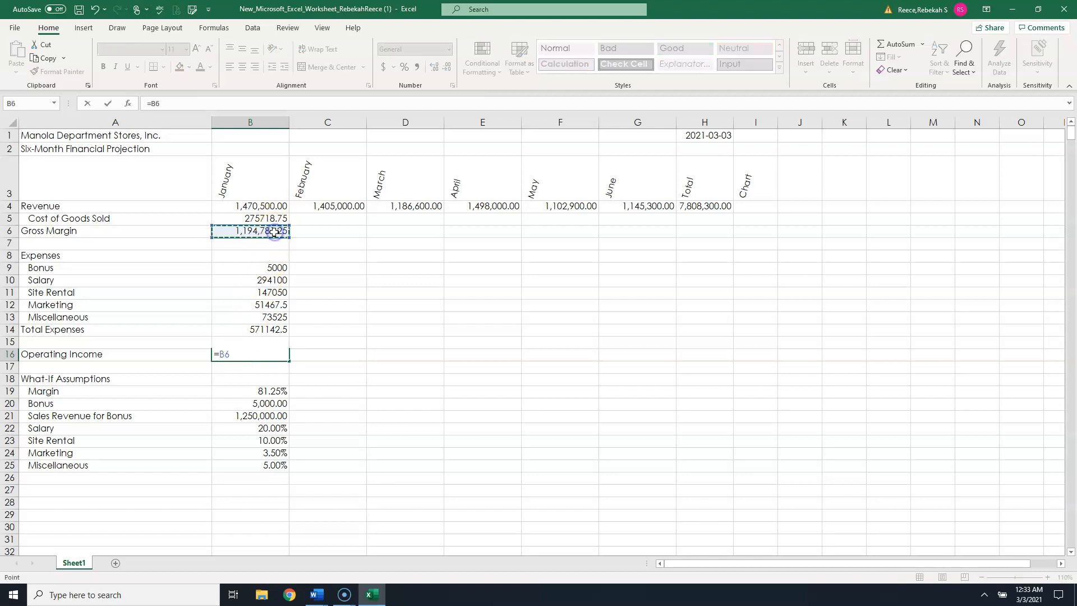
type("-")
left_click(270, 333)
key("Return")
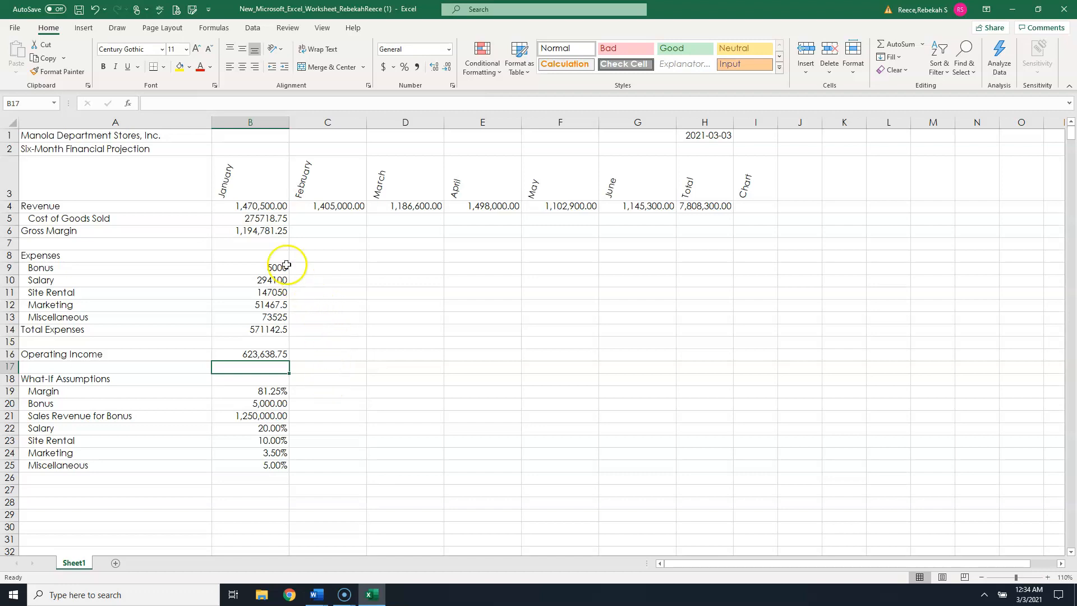
- Fill the January formulas in B5:B16 across to the February through June columns
left_click_drag(249, 220, 253, 352)
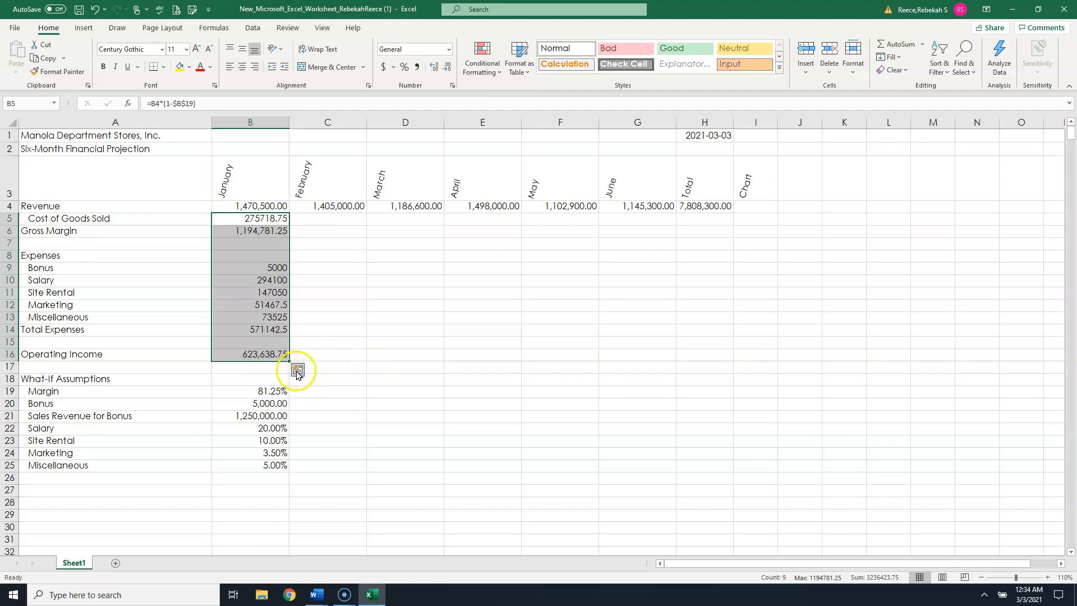
left_click_drag(289, 360, 652, 371)
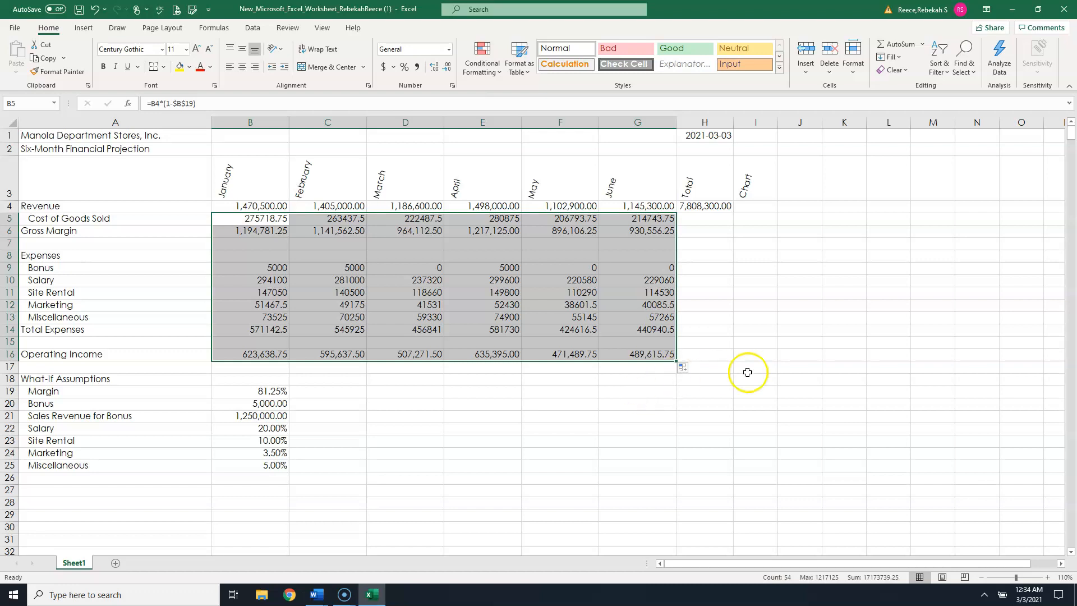
- Clear the existing revenue total from H4
left_click(782, 244)
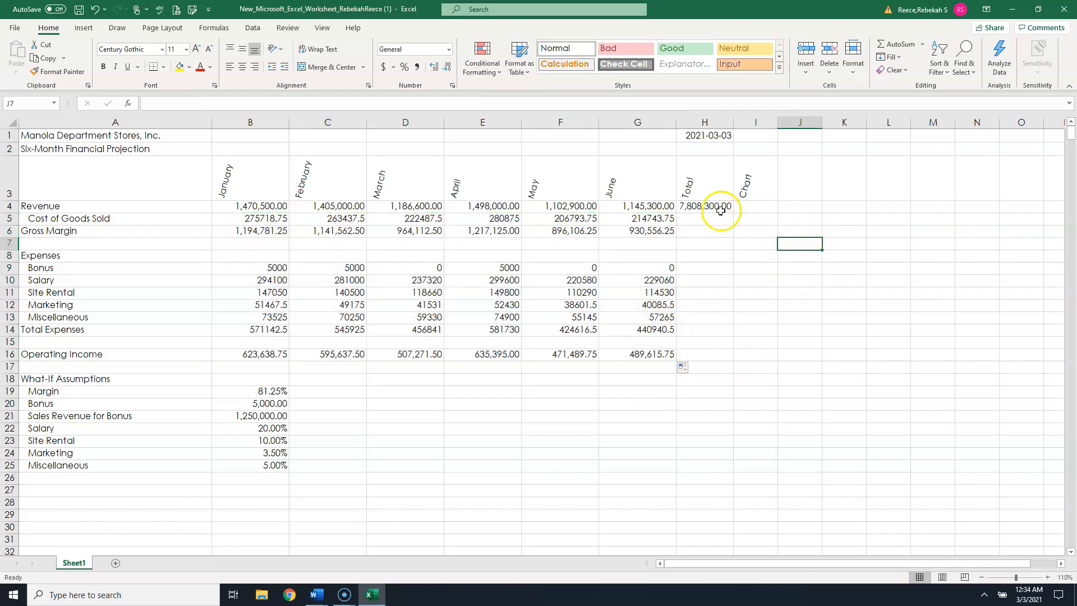
left_click(720, 207)
key("Delete")
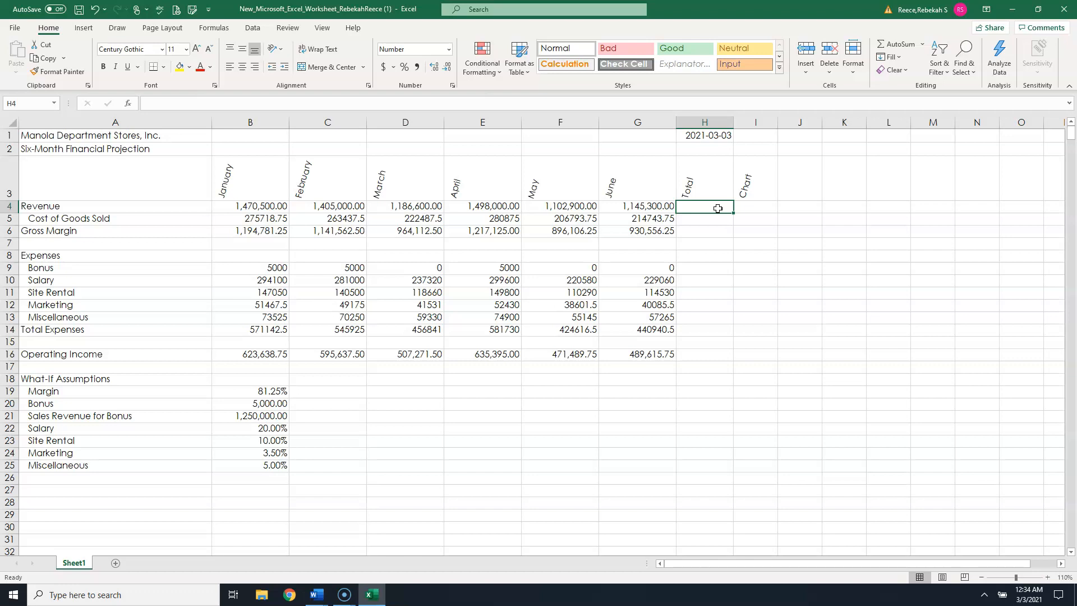
- AutoSum the monthly values into the Total column for rows 4–6, 9–14 and 16
left_click_drag(717, 209, 717, 229)
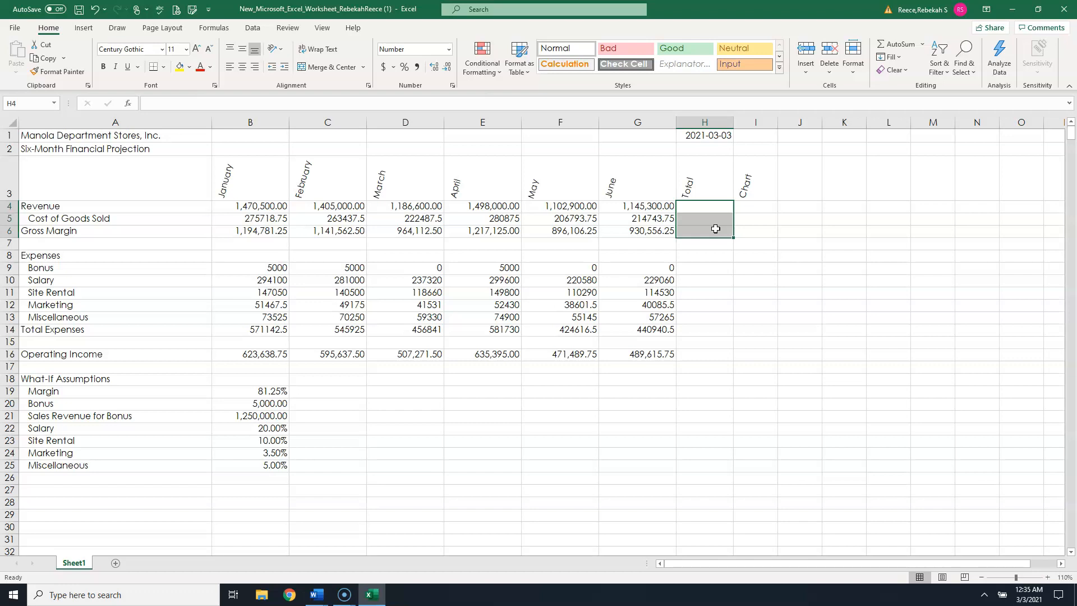
left_click(713, 271, "ctrl")
left_click_drag(713, 275, 708, 329)
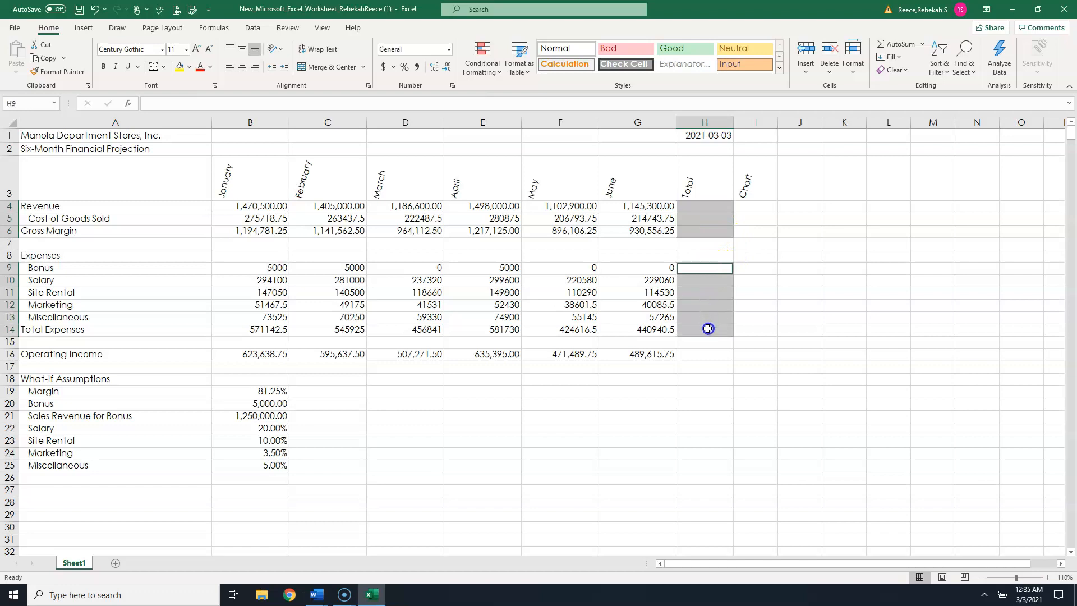
left_click(704, 357, "ctrl")
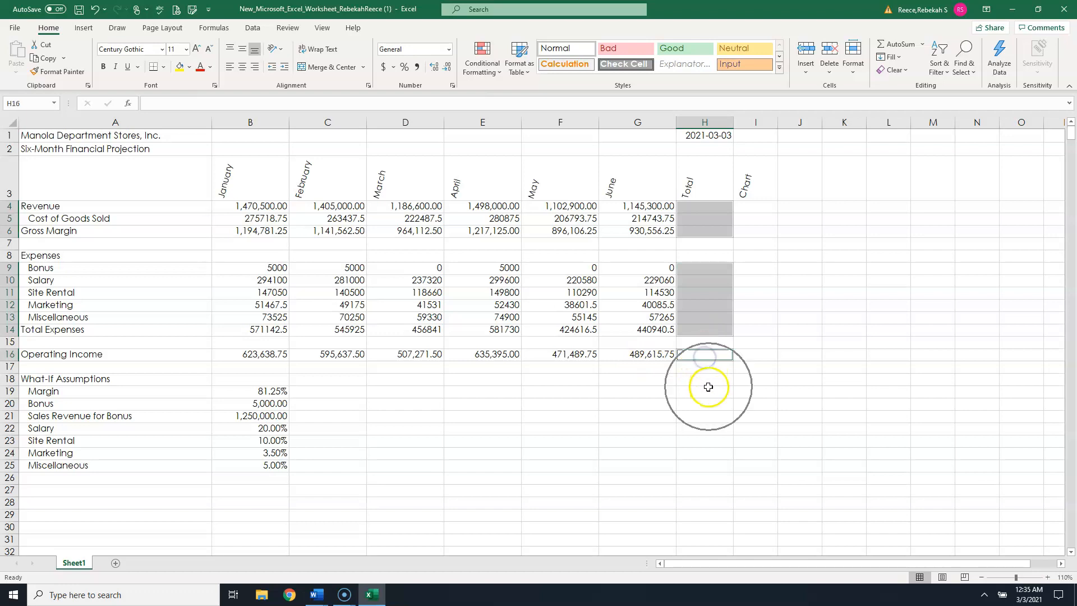
left_click(896, 45)
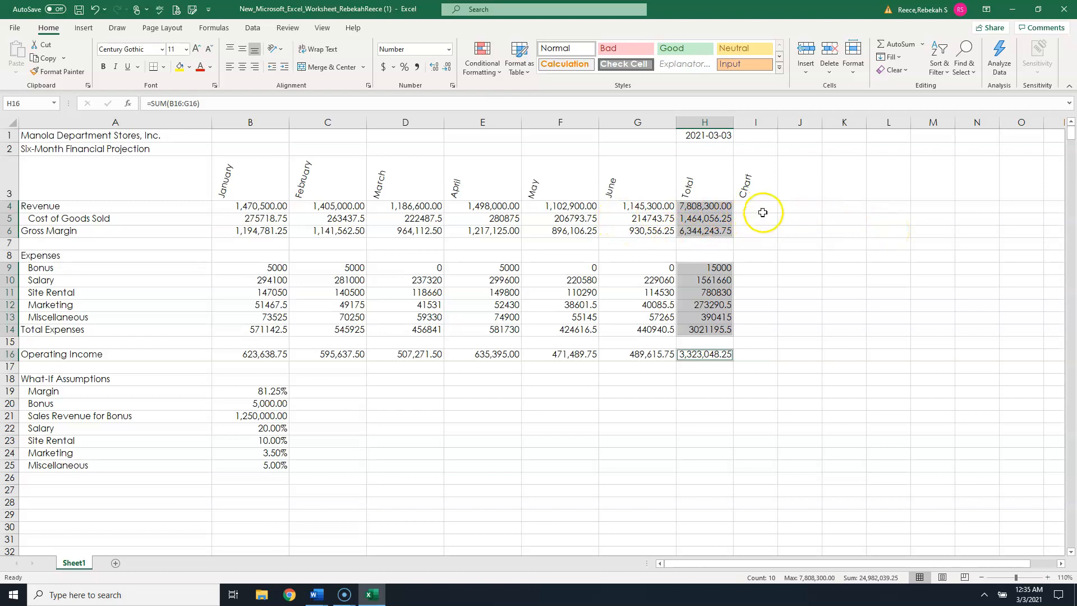
- Review the Total column formulas in formula view, scrolling across the worksheet
left_click(764, 207)
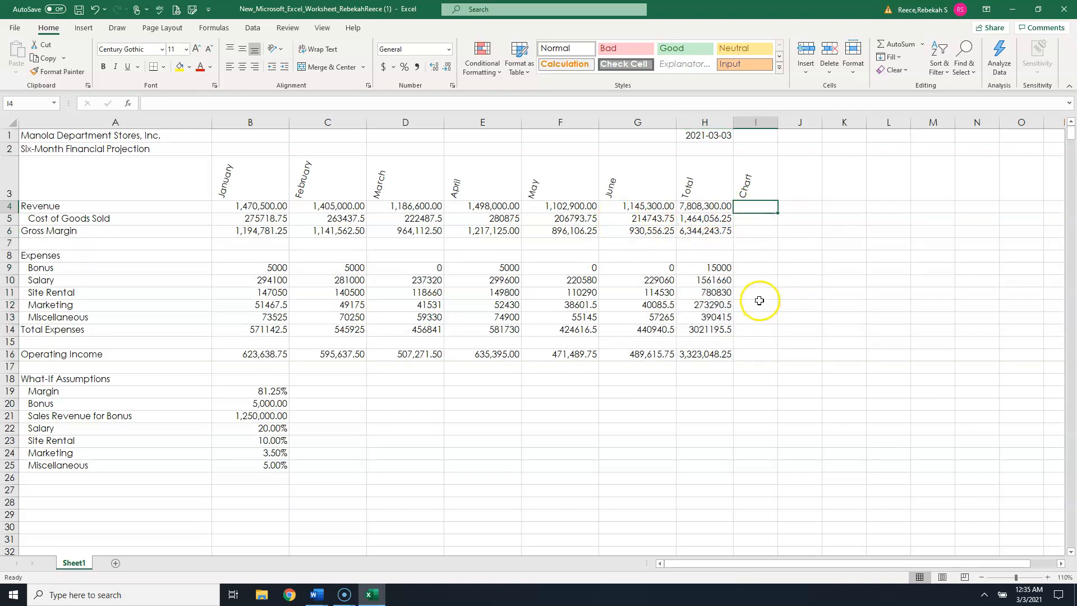
left_click(698, 206)
left_click(700, 218)
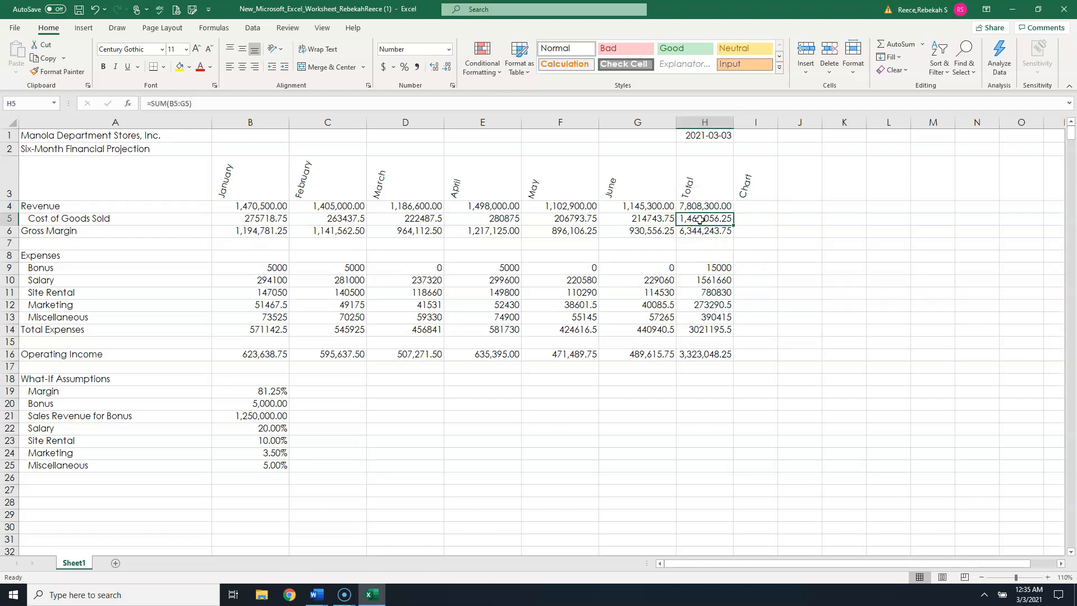
key("ctrl+grave")
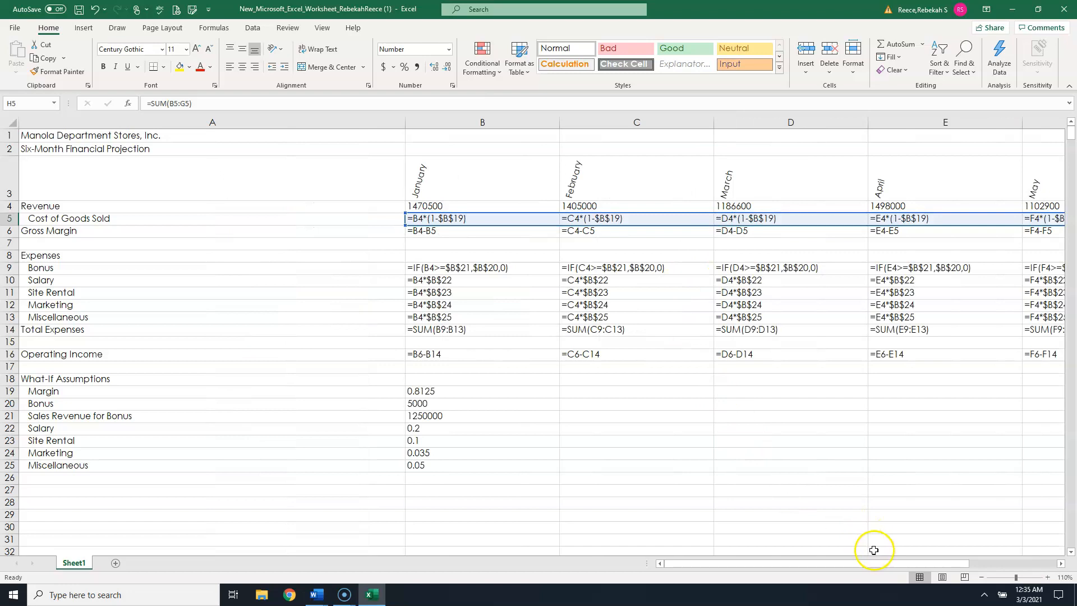
left_click_drag(897, 563, 961, 564)
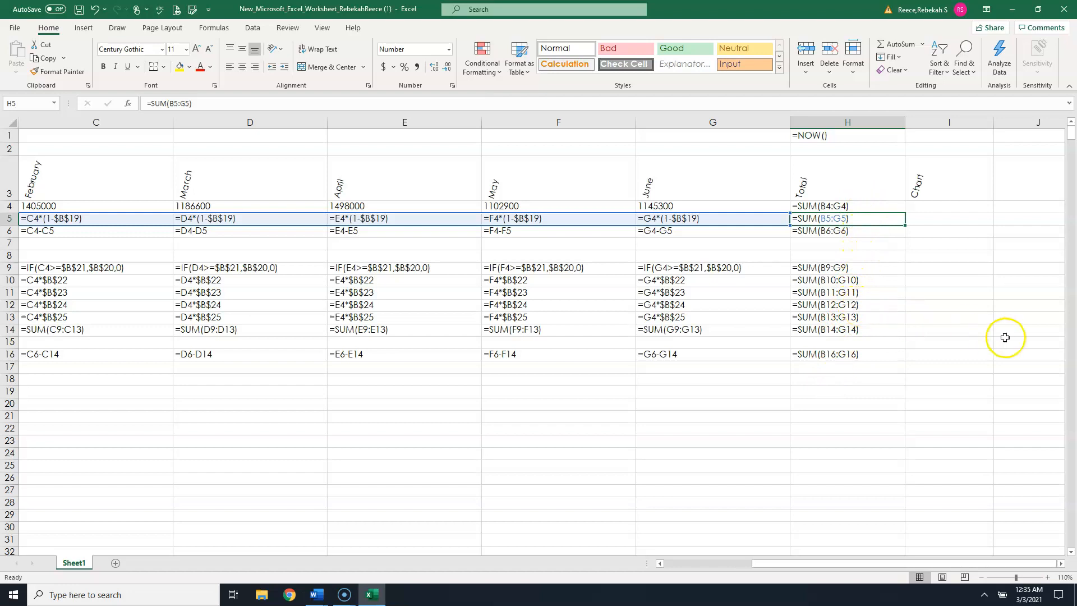
- Switch back to showing values and insert a line sparkline in I4 for the revenue data in B4:G4
key("ctrl+grave")
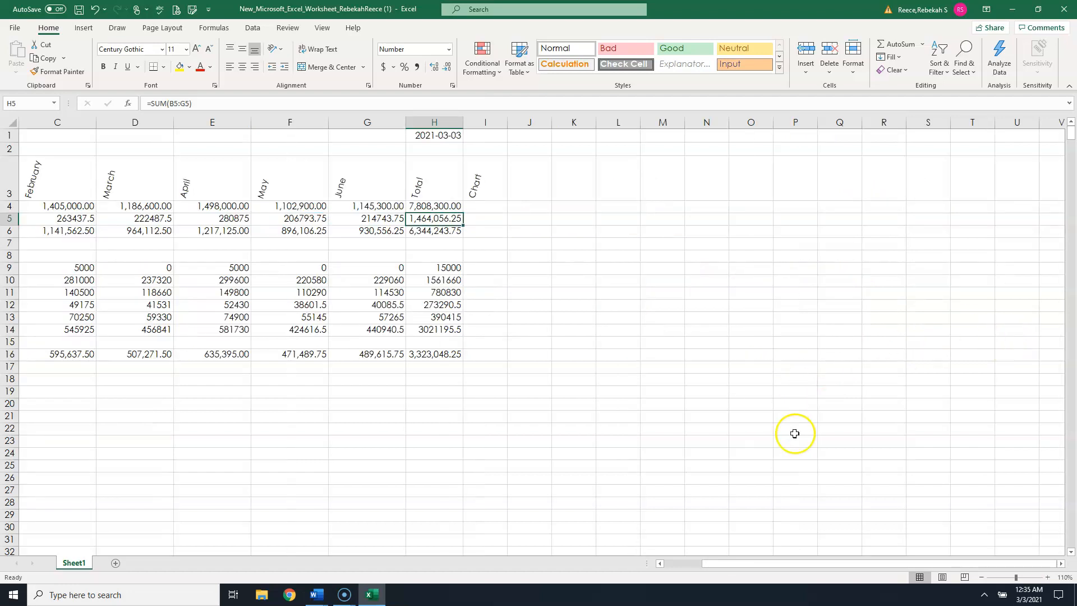
left_click_drag(840, 563, 786, 562)
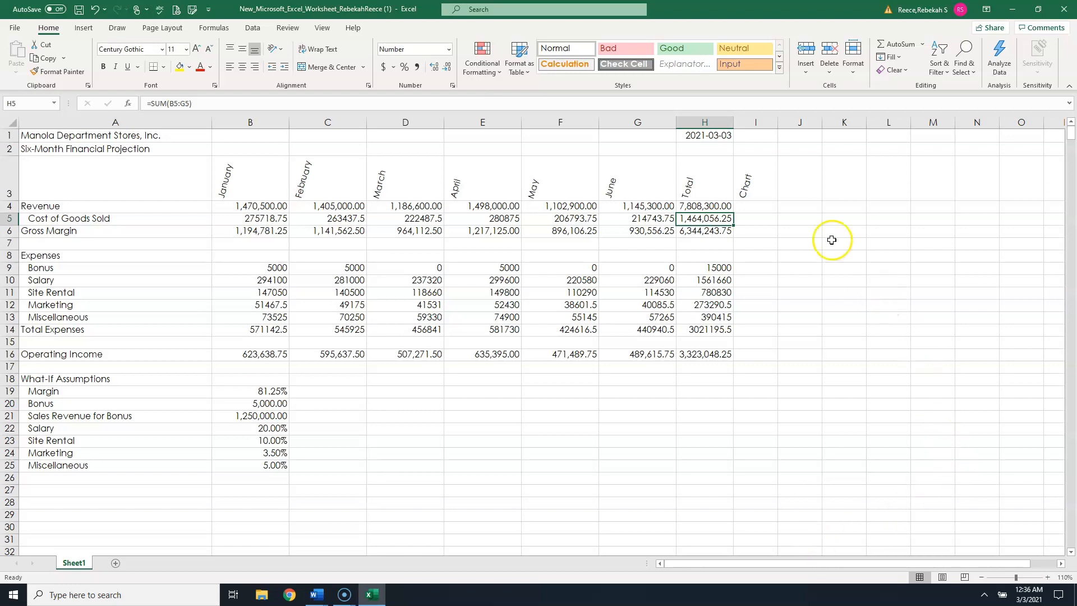
left_click(767, 208)
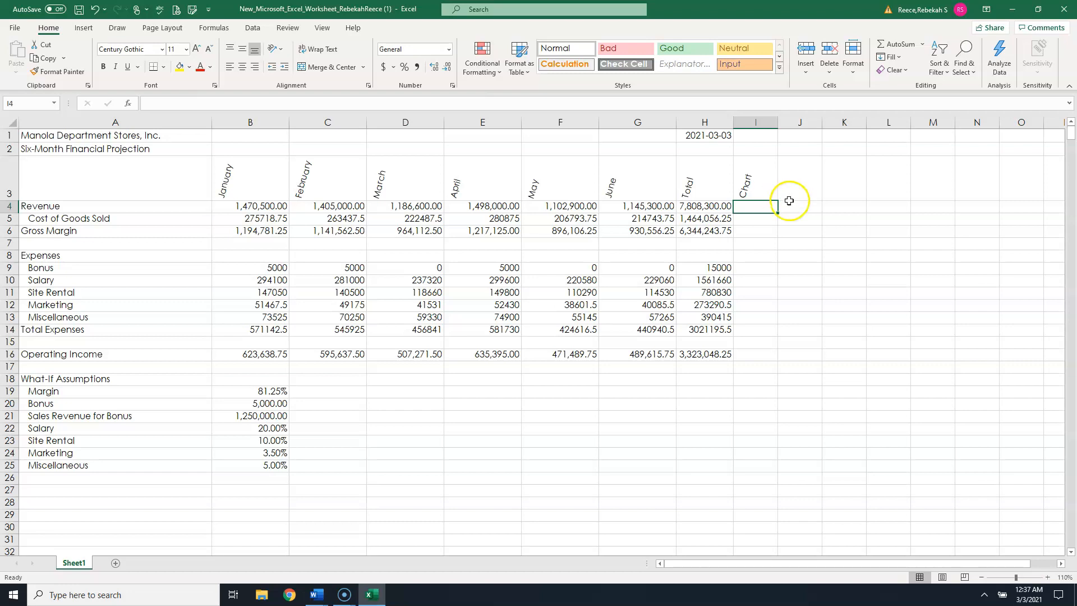
left_click(764, 207)
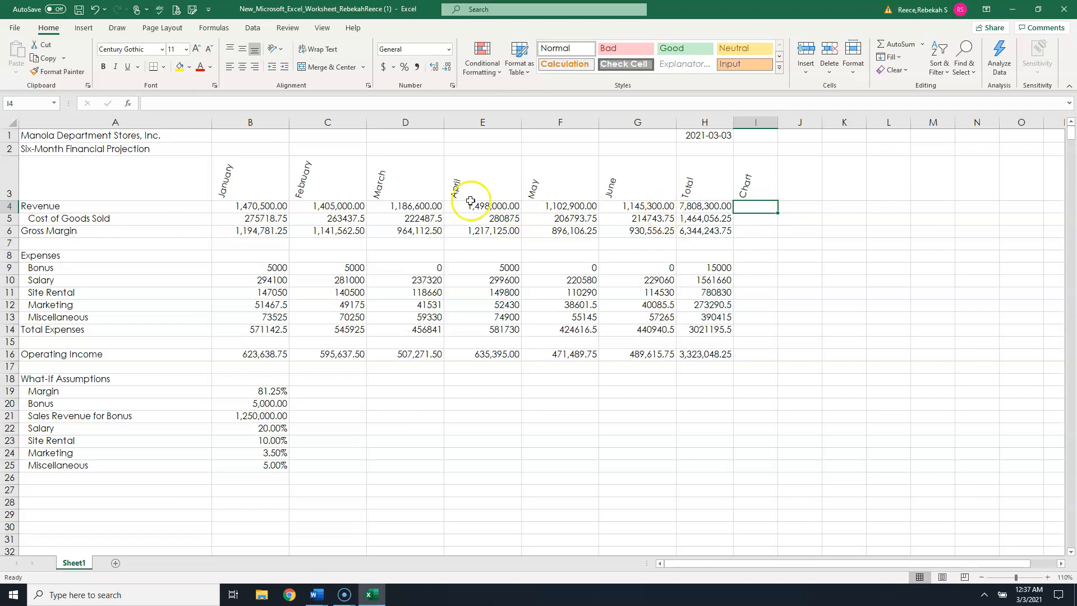
left_click(86, 29)
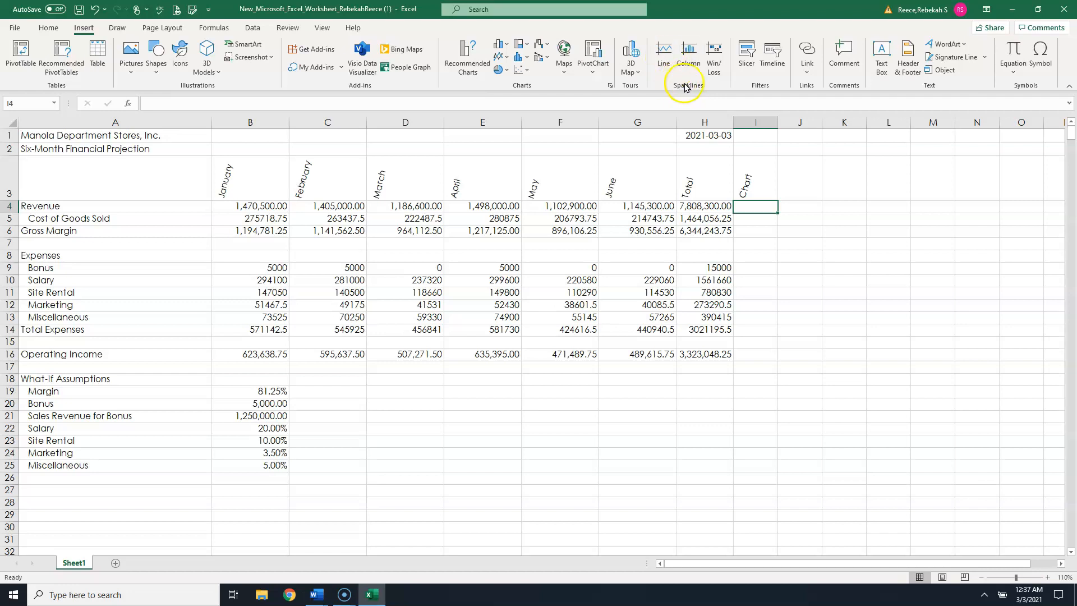
left_click(664, 59)
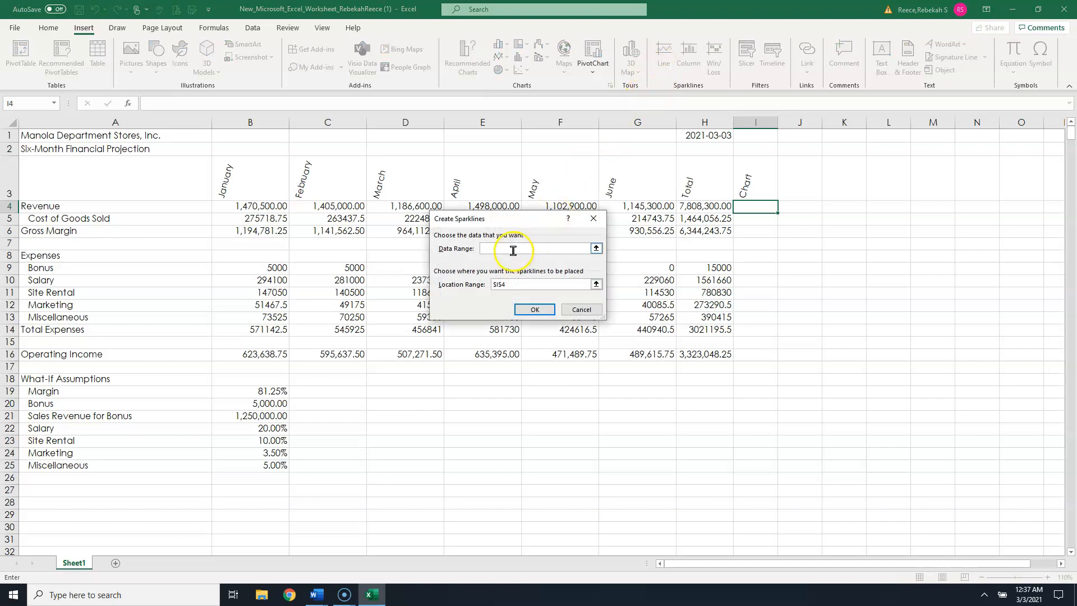
left_click_drag(515, 220, 519, 69)
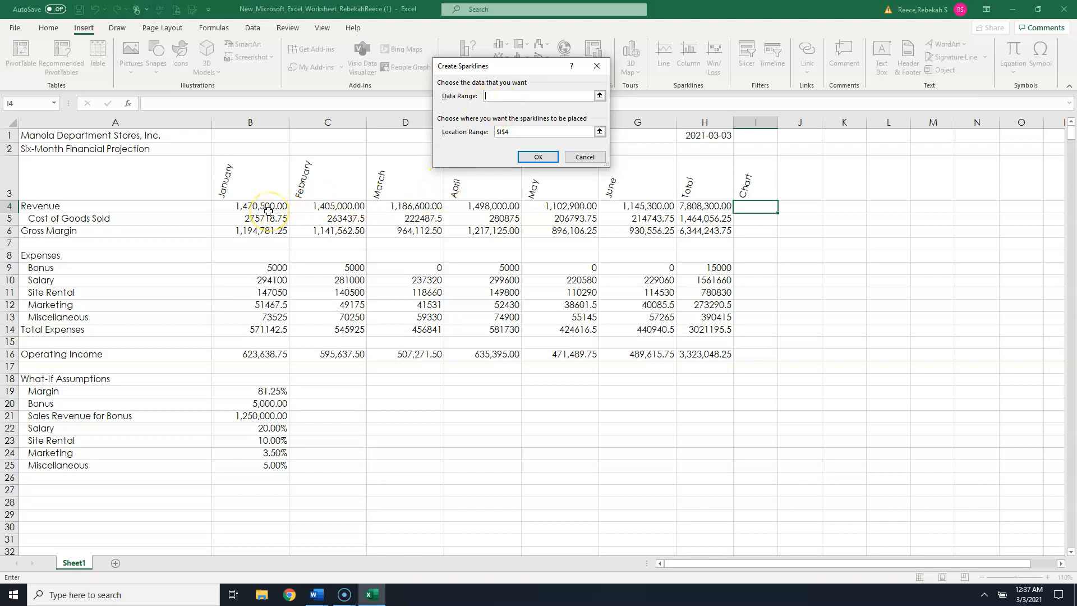
left_click_drag(268, 211, 487, 220)
left_click_drag(569, 218, 632, 209)
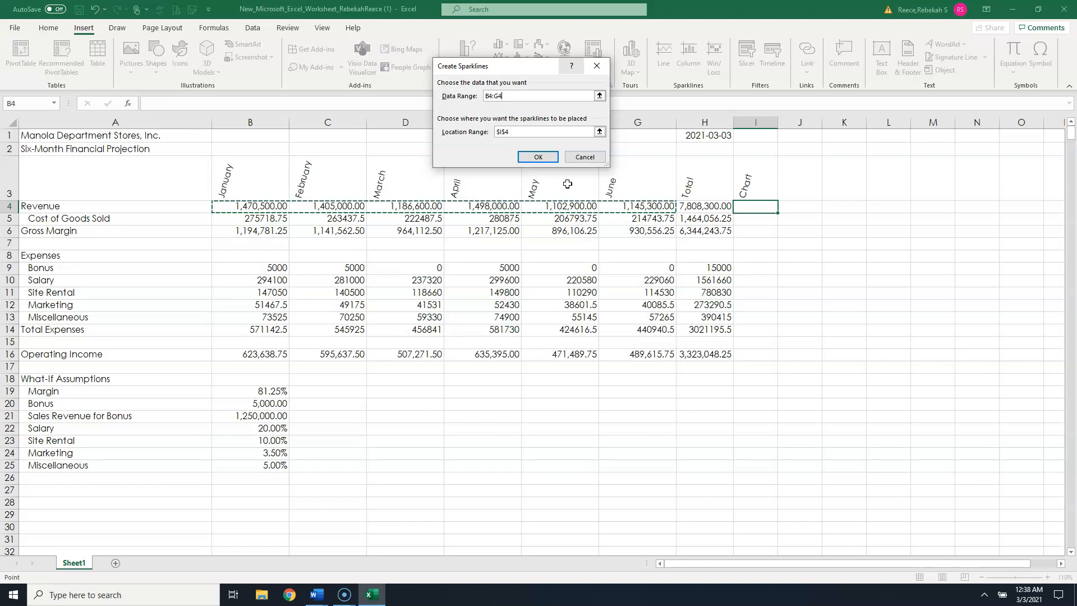
left_click(543, 157)
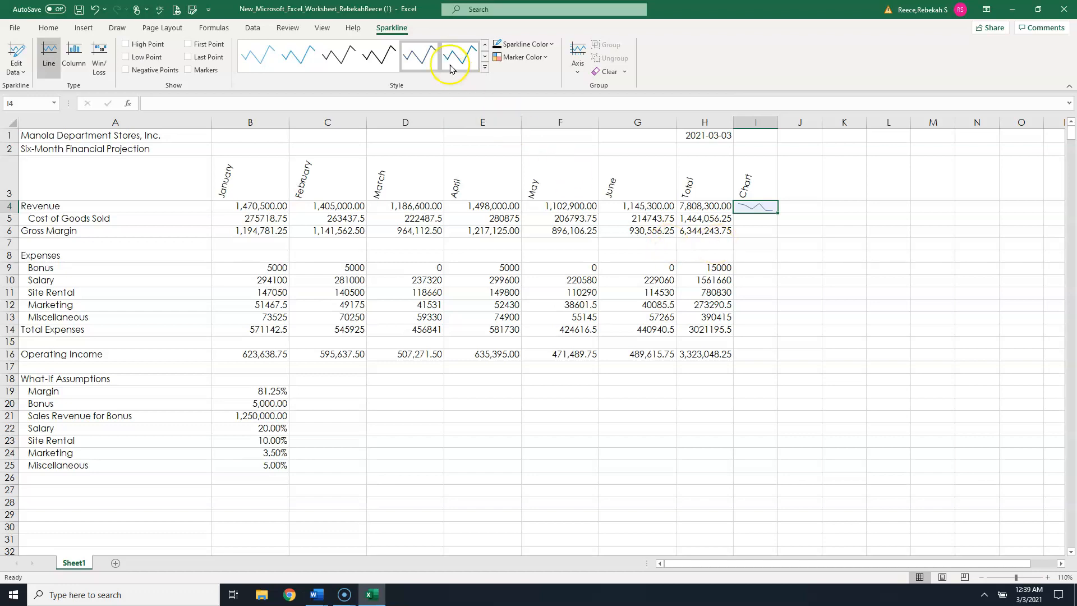
- Apply the Blue, Sparkline Style Accent 1, Lighter 40% style to the sparkline
left_click(484, 68)
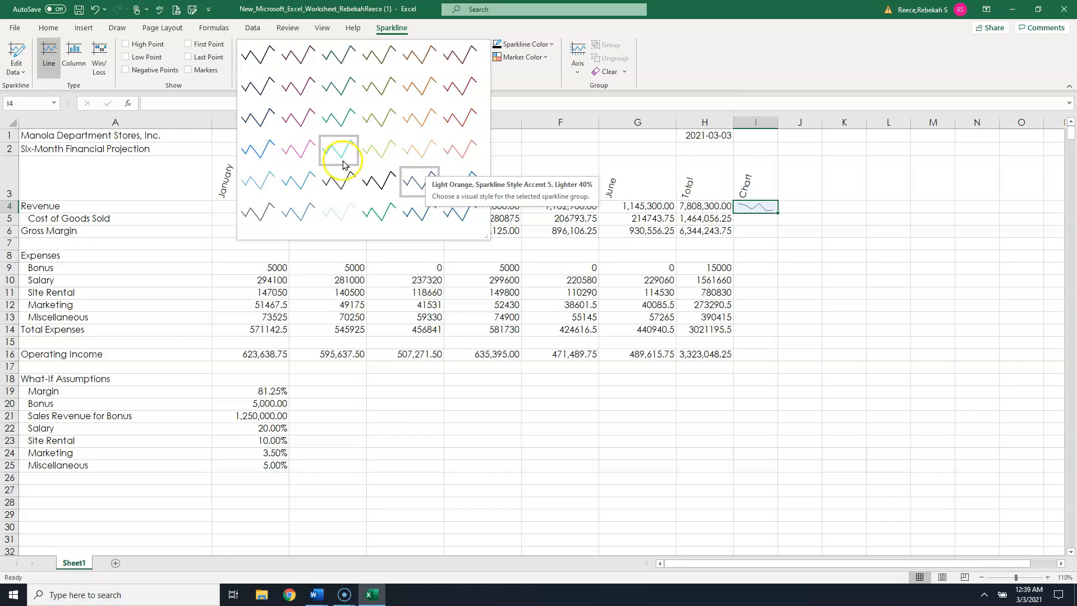
left_click(267, 153)
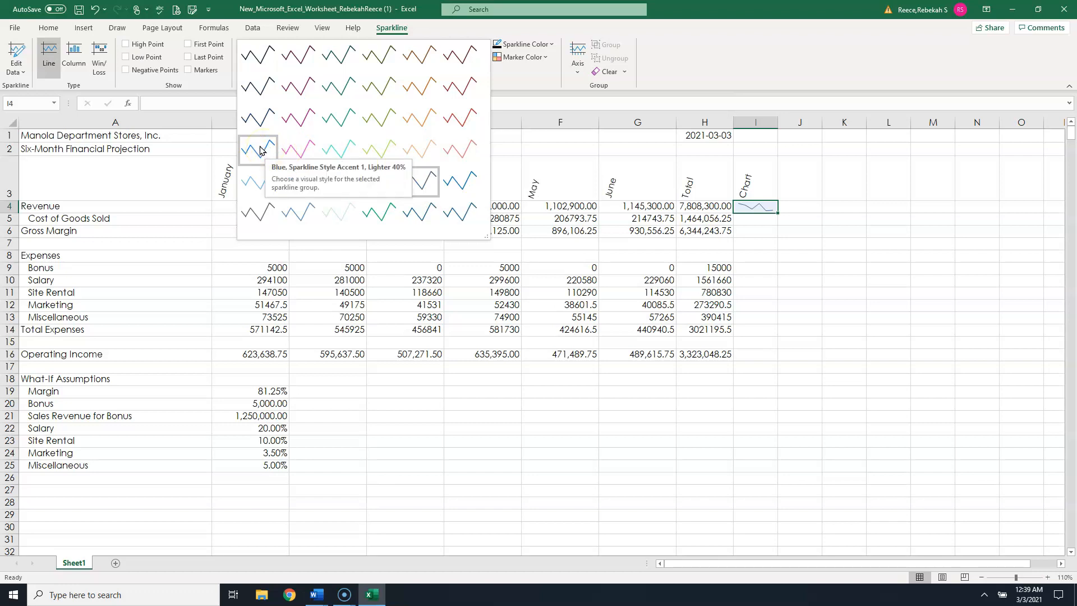
left_click(265, 112)
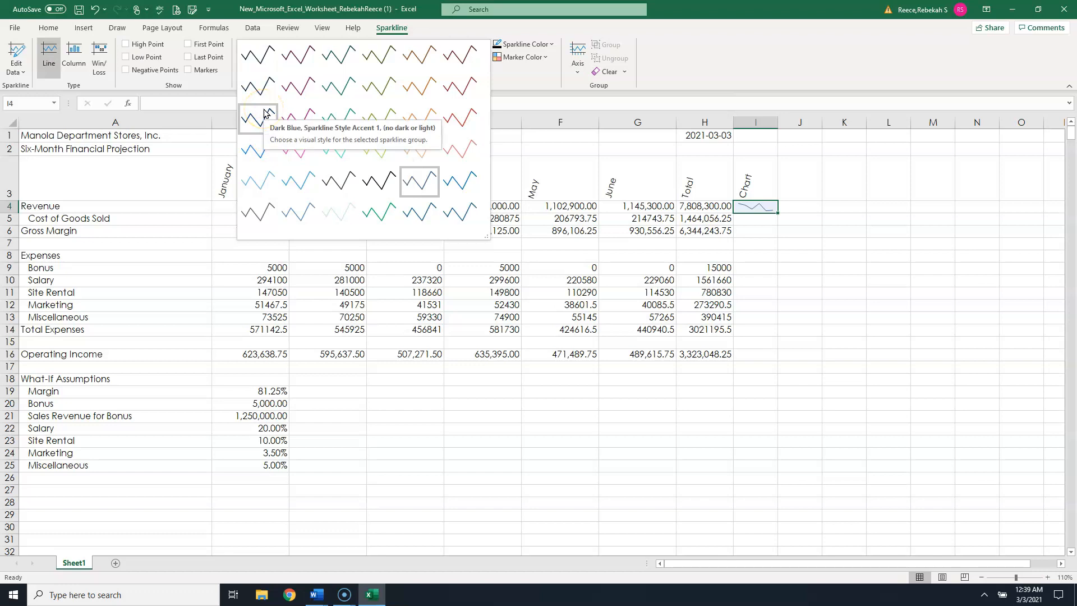
left_click(293, 113)
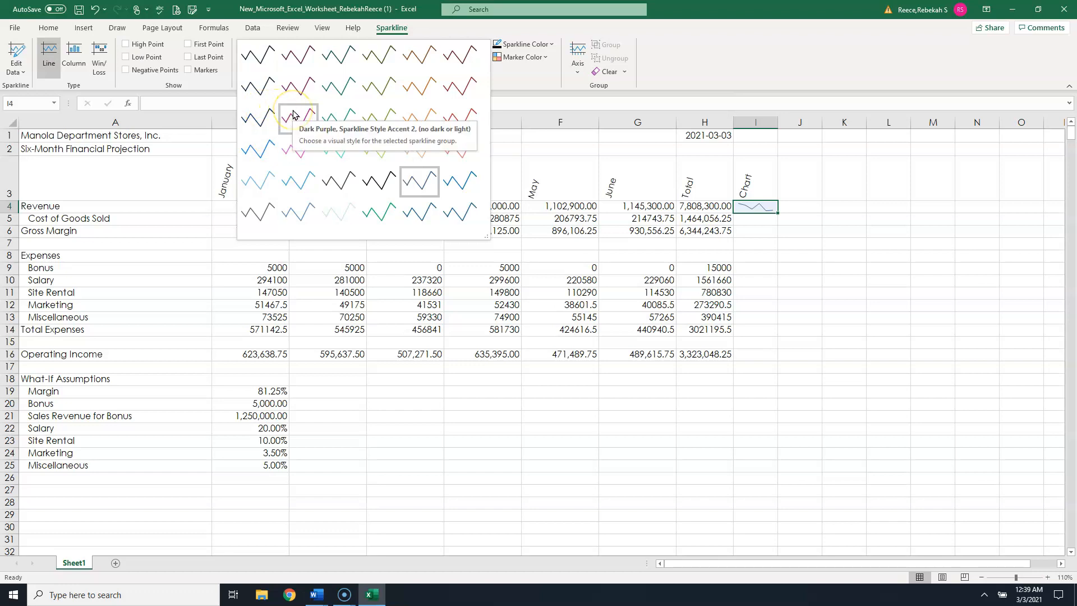
left_click(337, 117)
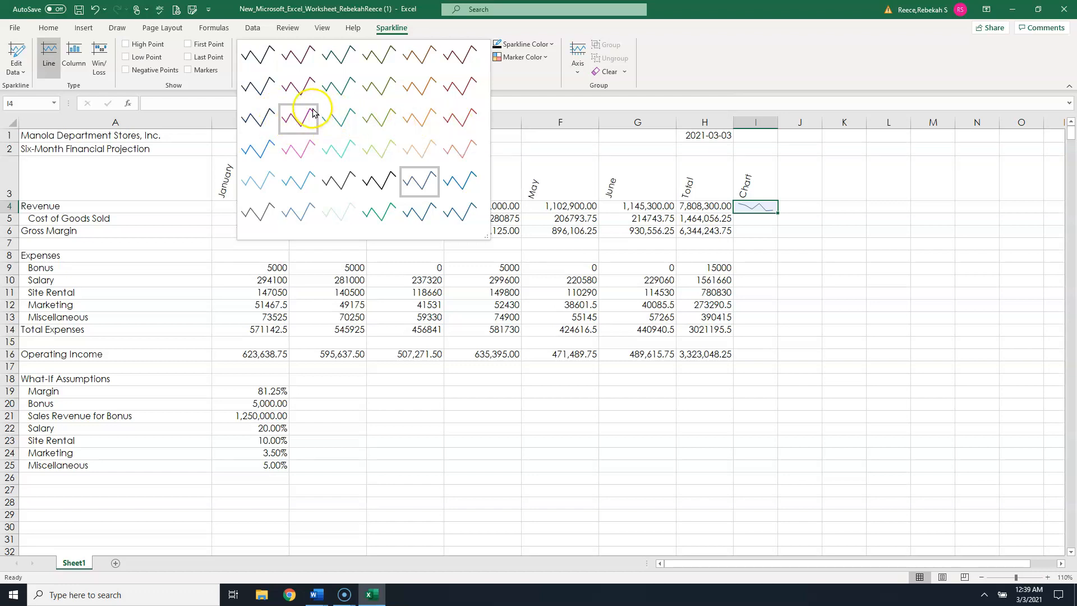
left_click(257, 151)
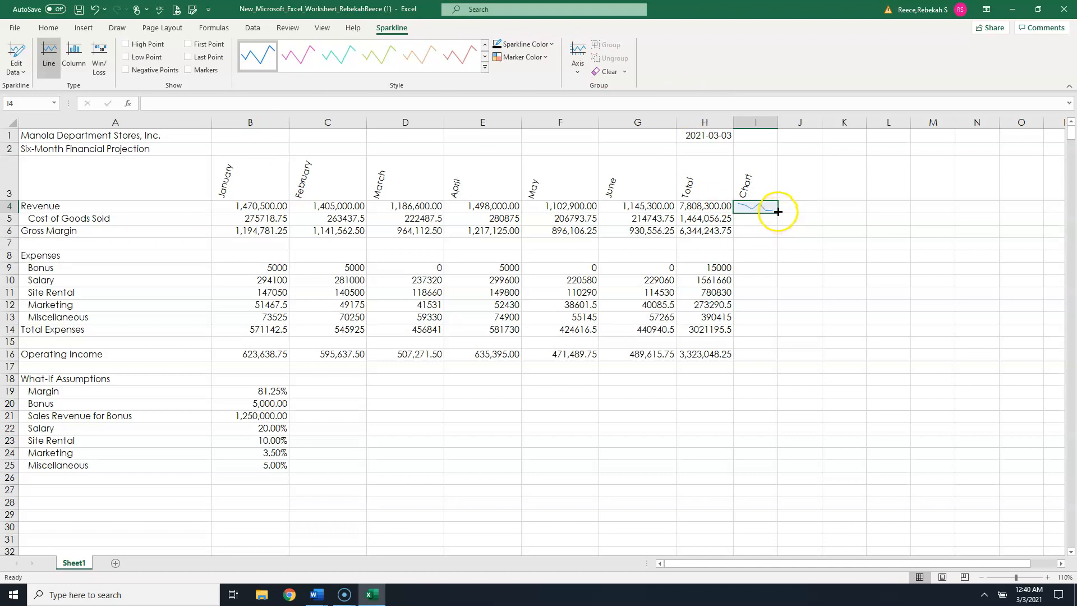
- Fill the sparkline from I4 down through I16 in the Chart column
left_click_drag(778, 212, 777, 358)
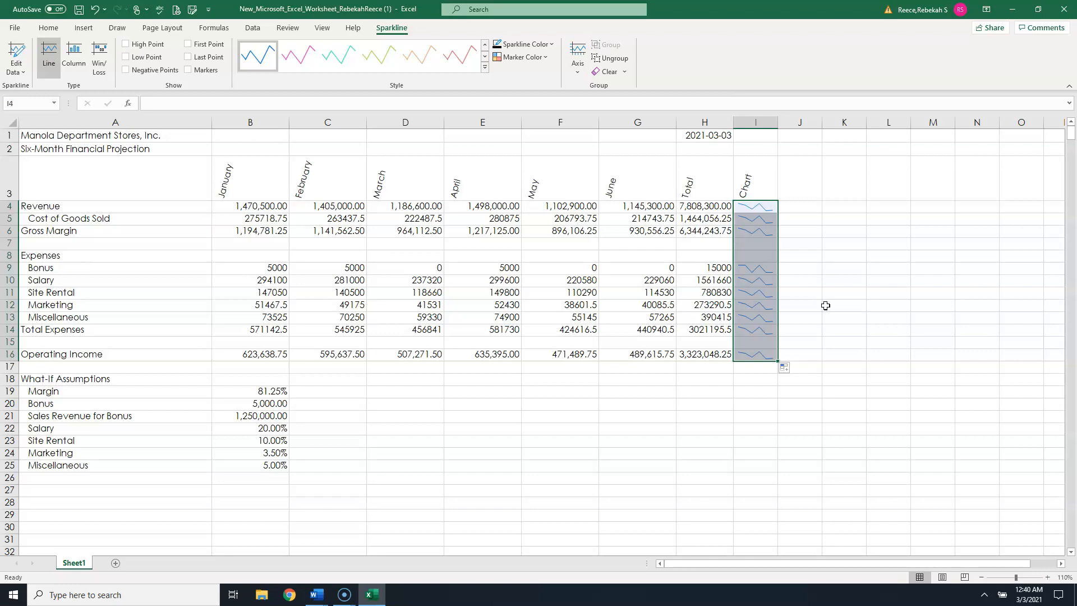
left_click(824, 299)
left_click(835, 306)
left_click(852, 199)
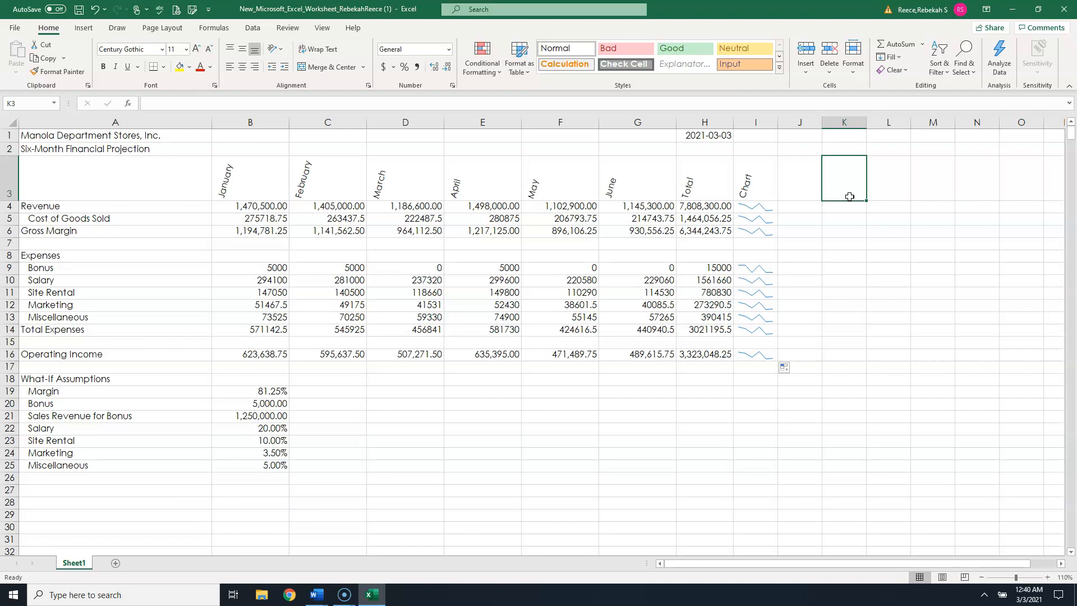
- Convert the sparklines in I4:I16 to column sparklines
left_click_drag(762, 208, 763, 355)
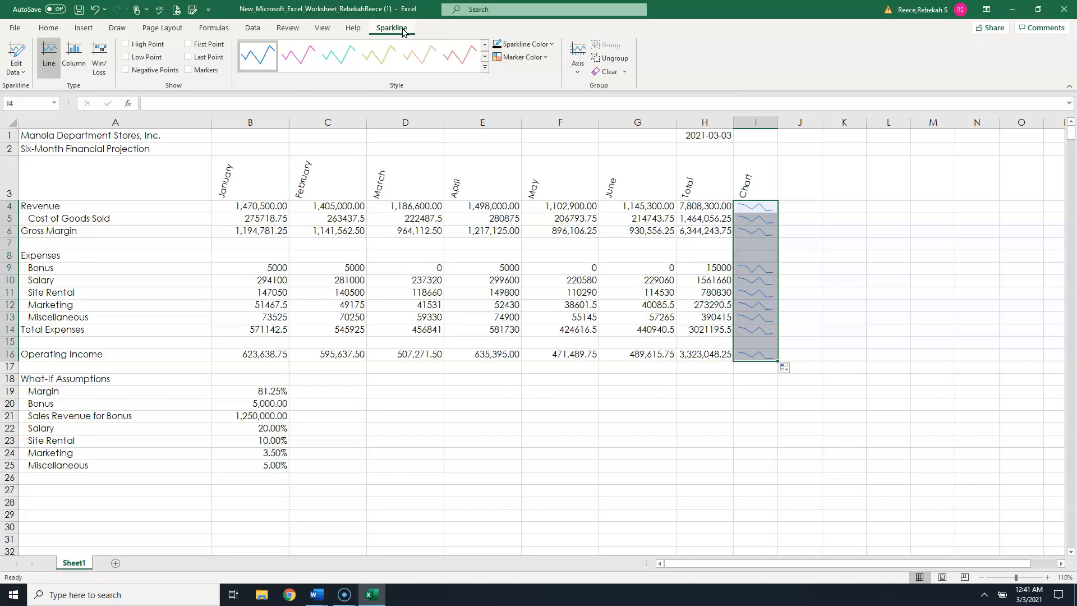
left_click(73, 53)
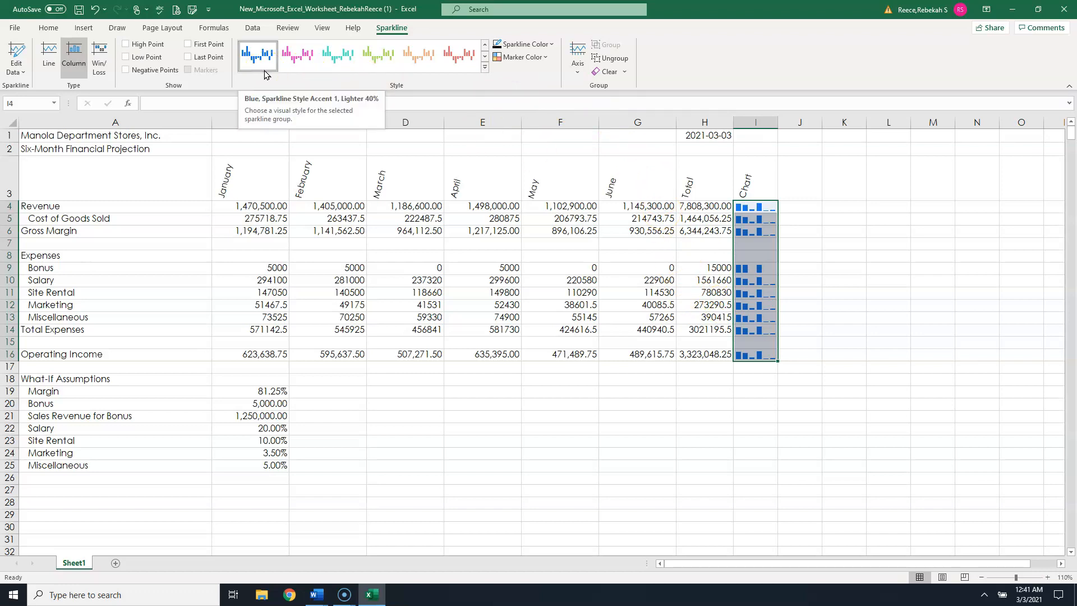
scroll(285, 82, "up", 1)
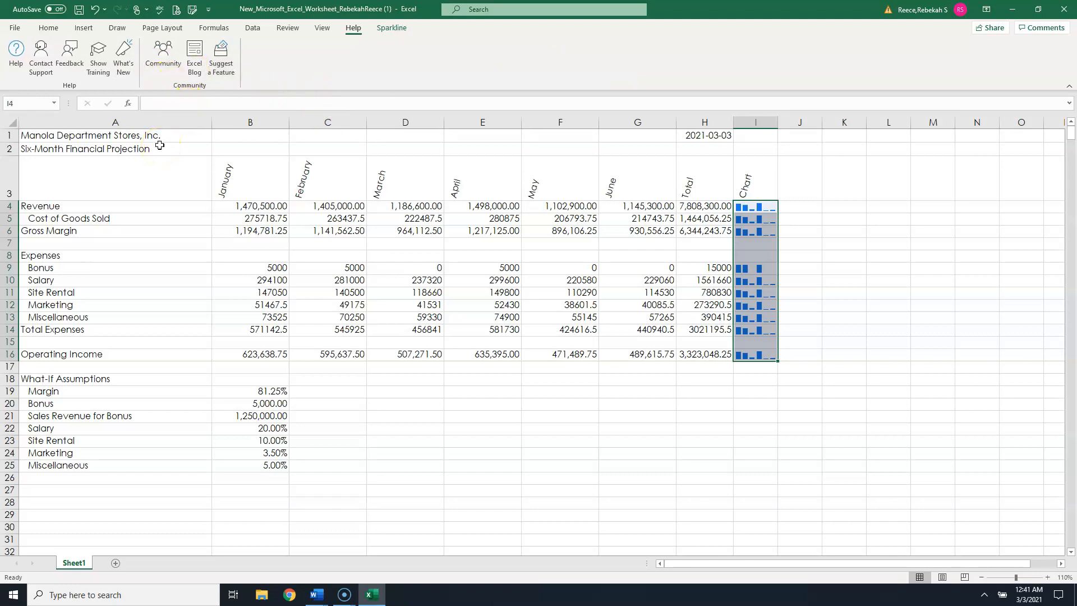
left_click(128, 173)
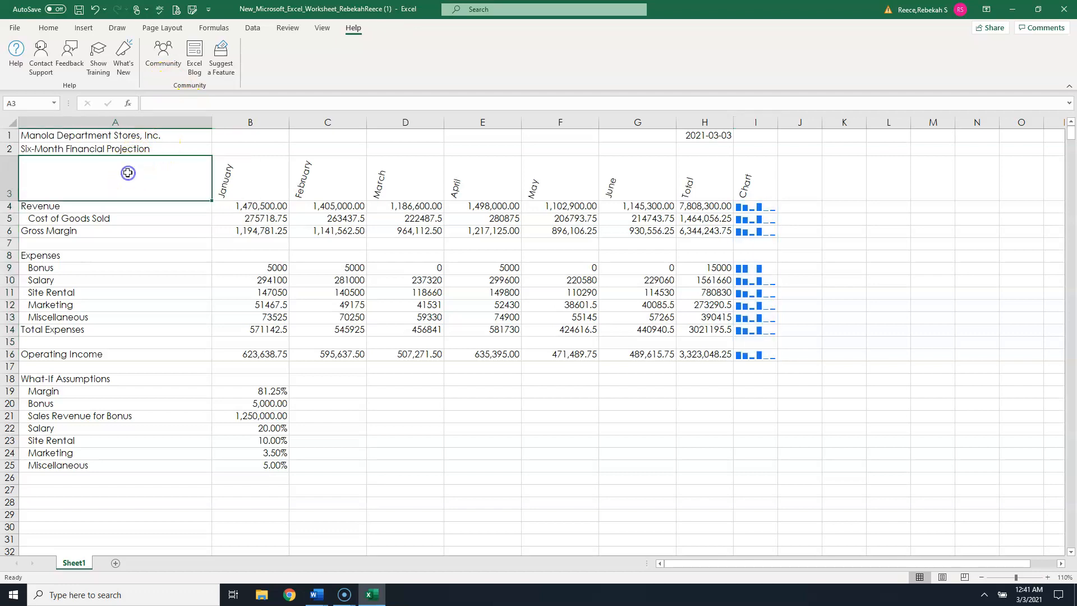
left_click_drag(105, 137, 751, 131)
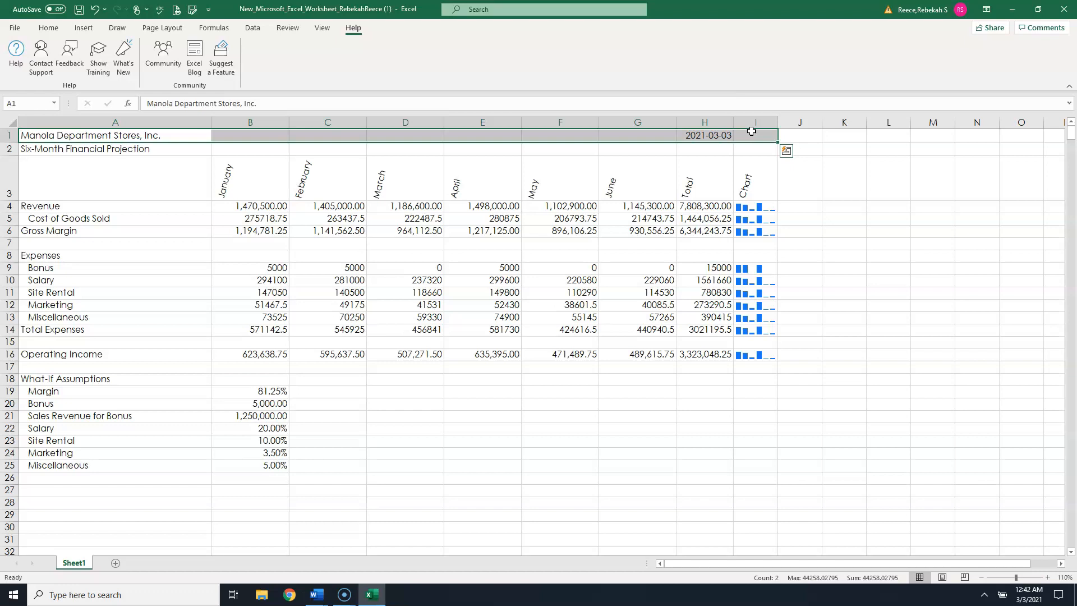
left_click(826, 173)
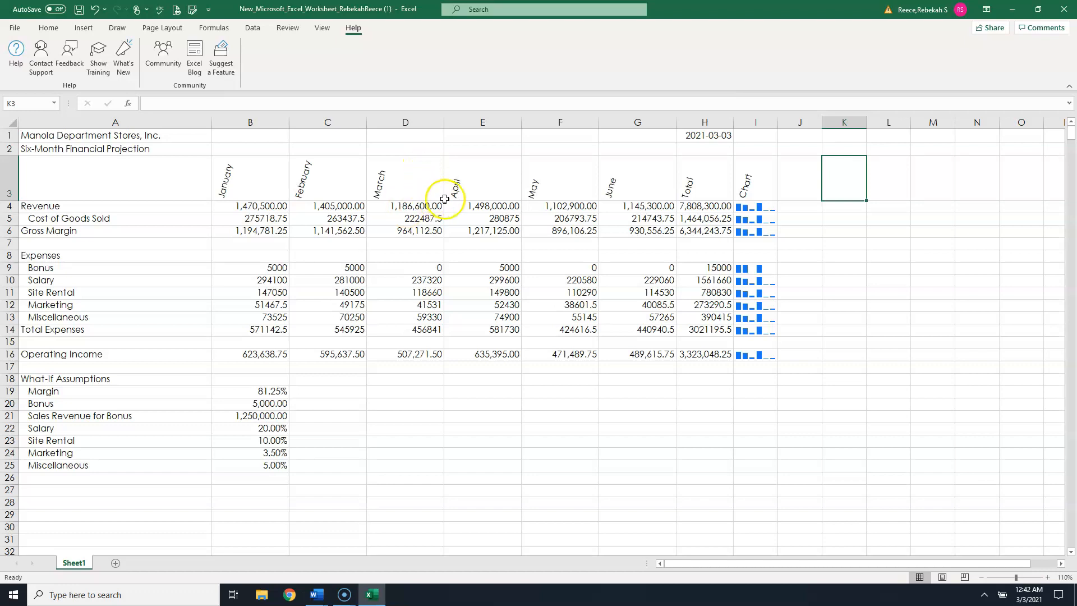
- Format the Revenue, Gross Margin, Bonus, Total Expenses and Operating Income rows (B:H) as Currency with $ symbol, 2 decimals and ($1,234.10) negatives
left_click_drag(240, 210, 697, 208)
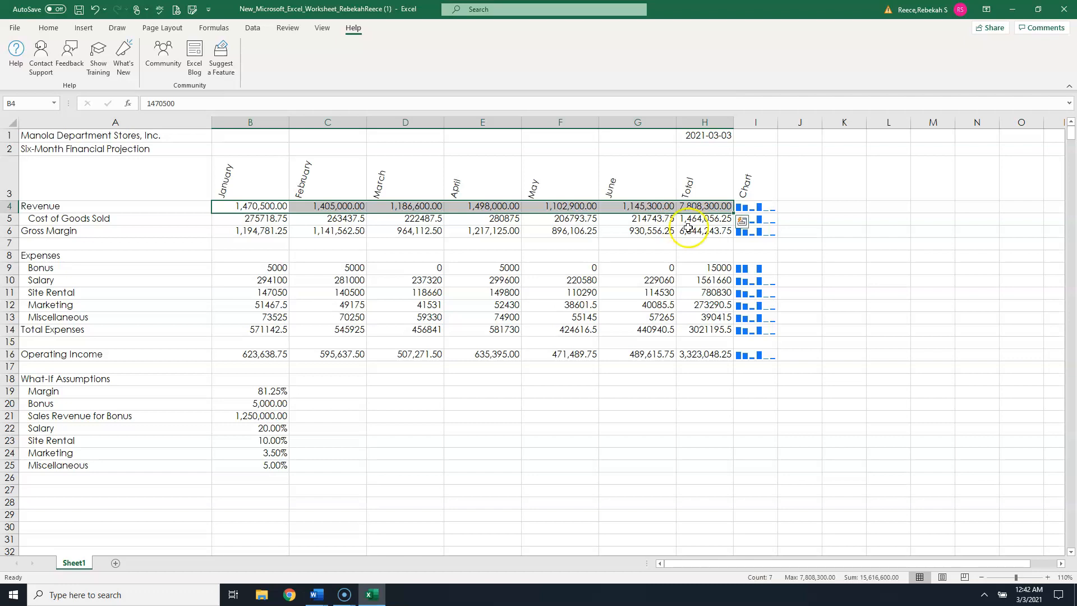
left_click_drag(254, 233, 695, 232)
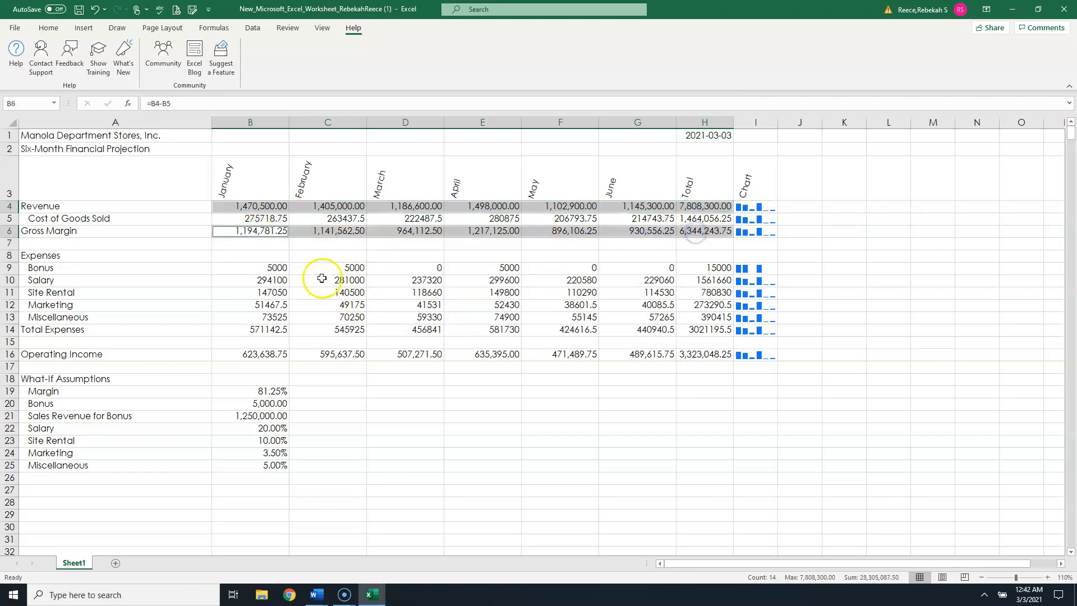
left_click_drag(266, 271, 701, 269)
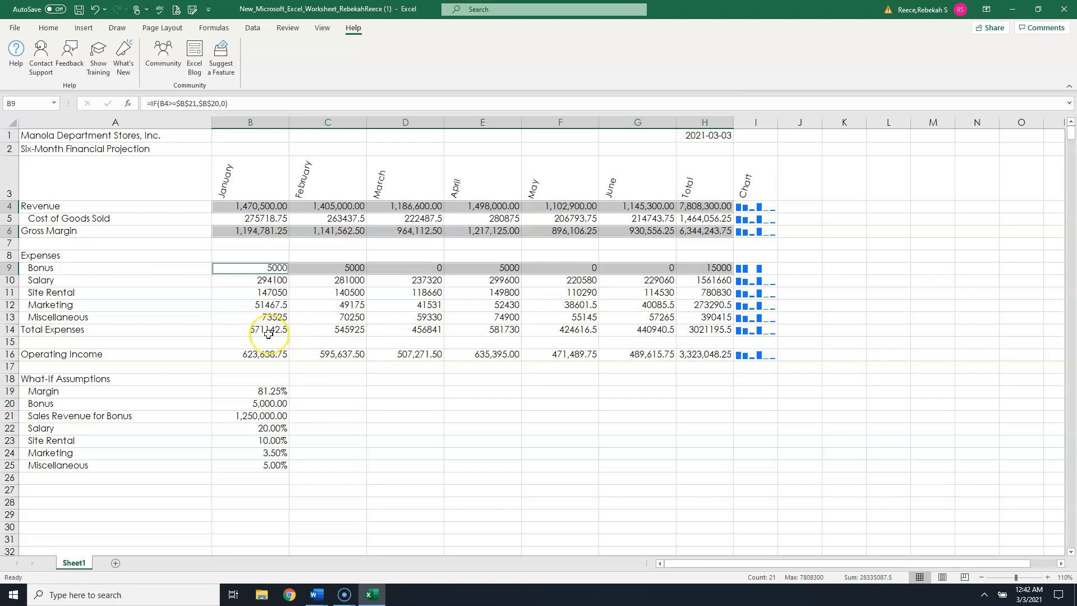
left_click_drag(268, 334, 695, 328)
left_click_drag(261, 354, 707, 354)
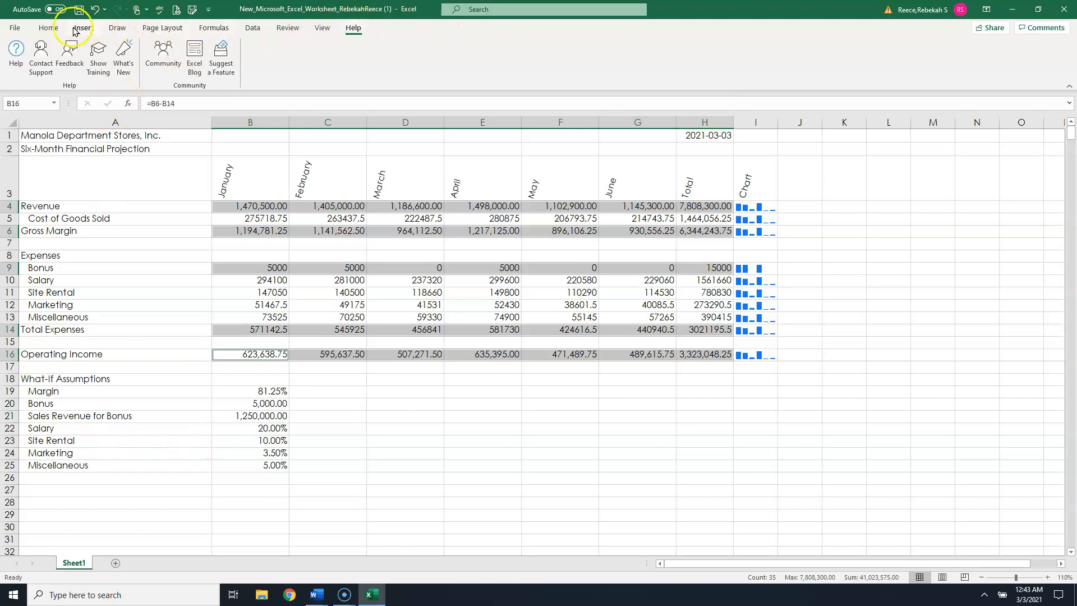
left_click(54, 30)
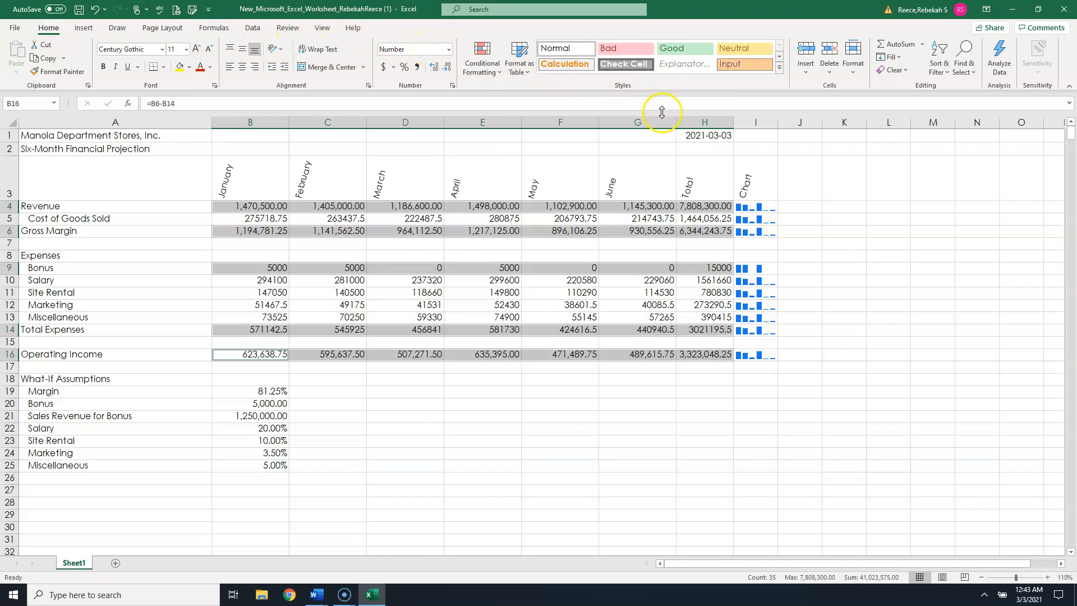
left_click(453, 87)
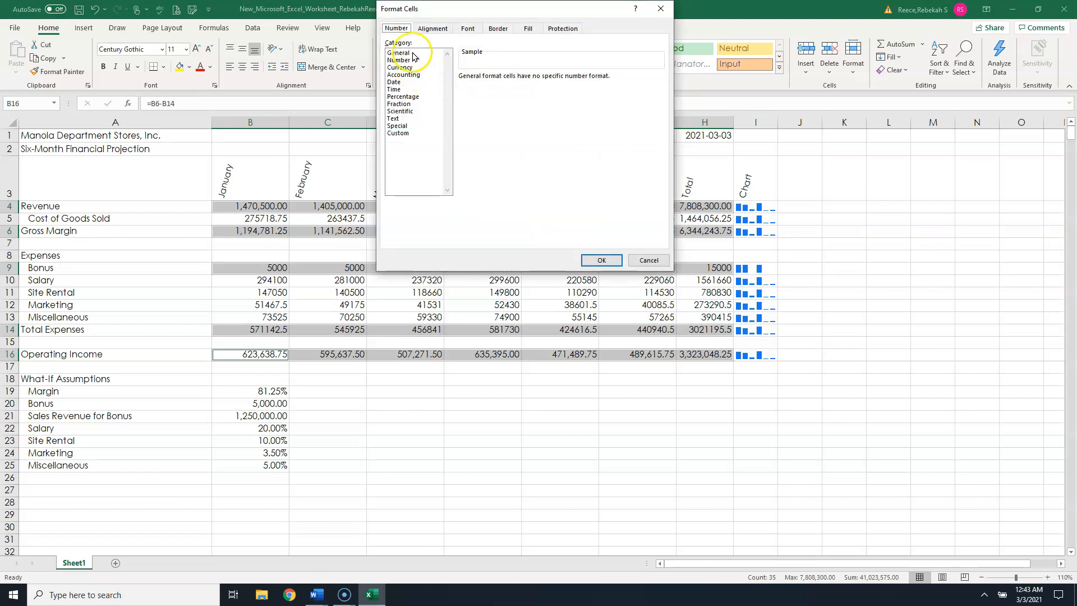
left_click(409, 68)
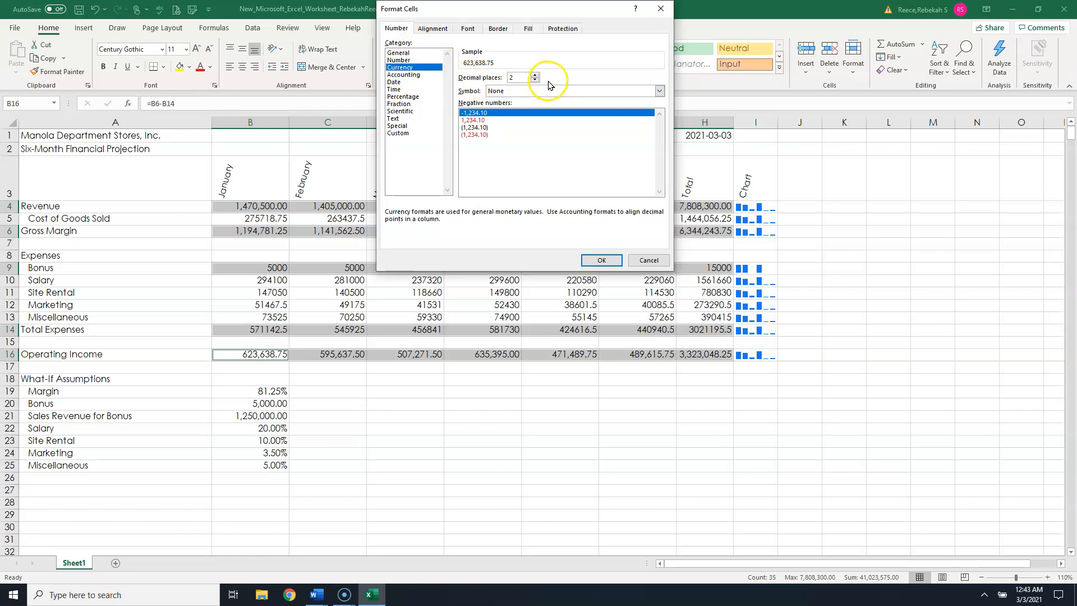
left_click(507, 92)
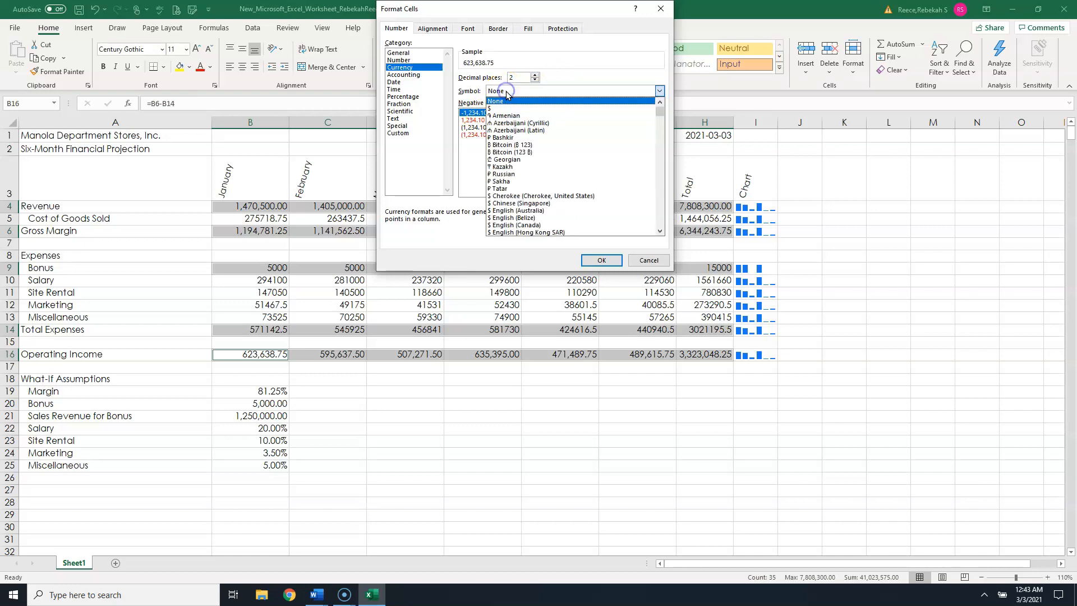
left_click(496, 109)
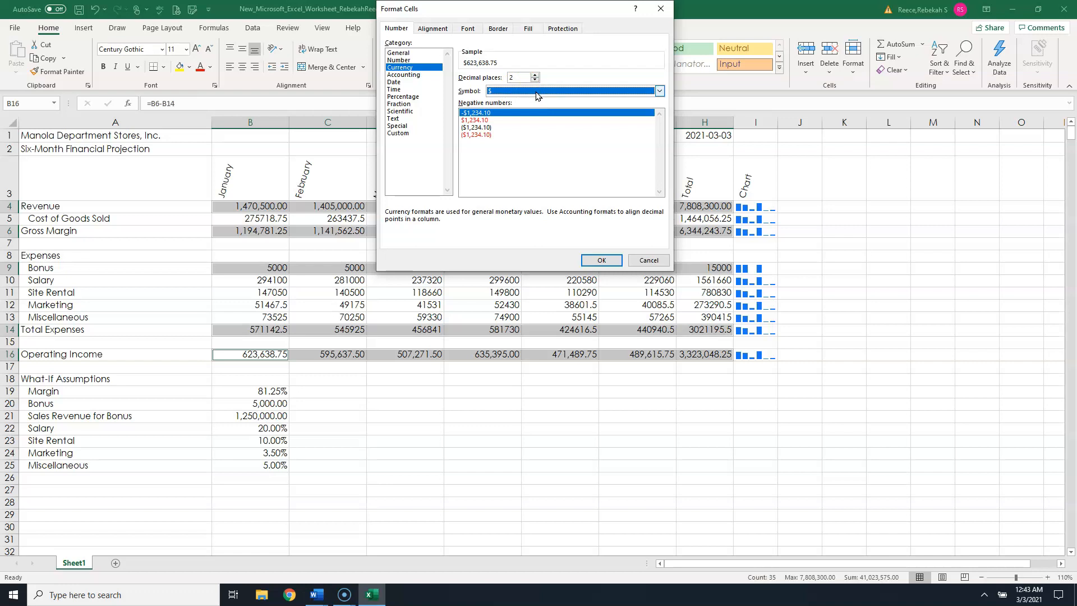
left_click(476, 111)
left_click(485, 128)
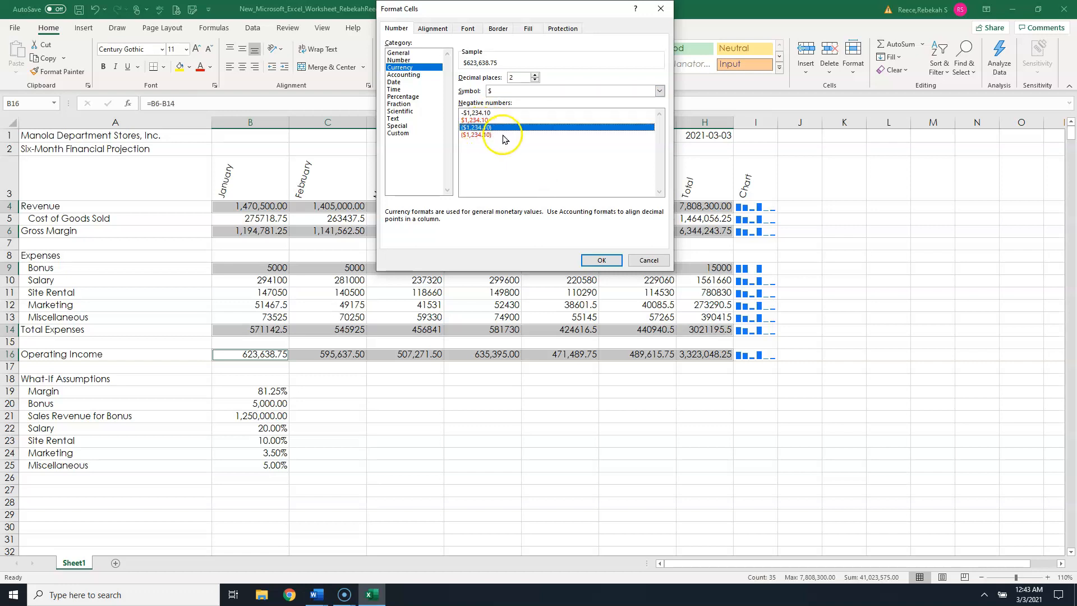
left_click(482, 113)
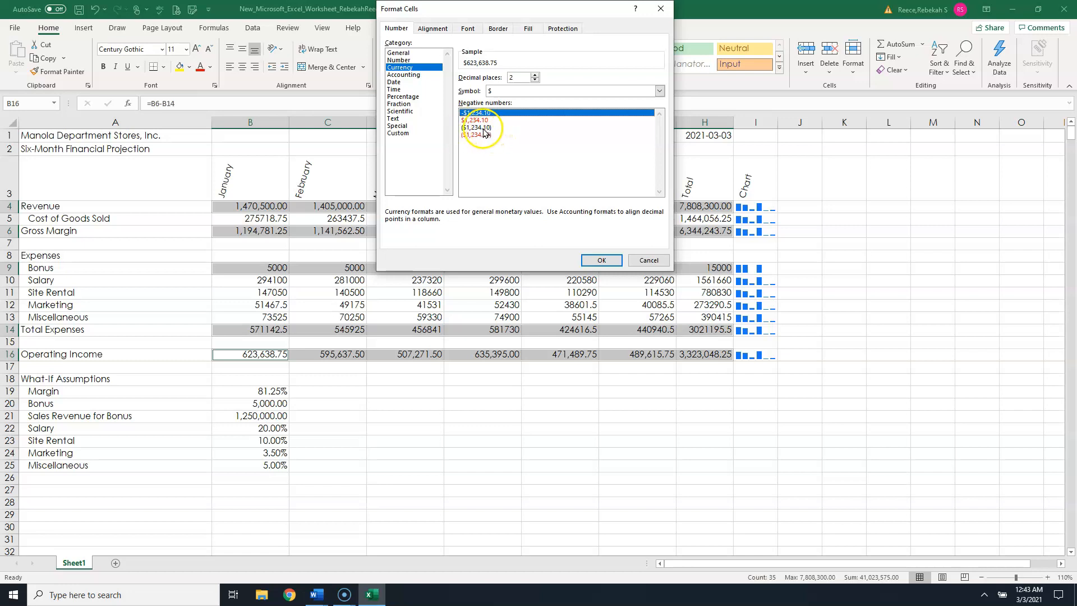
left_click(483, 128)
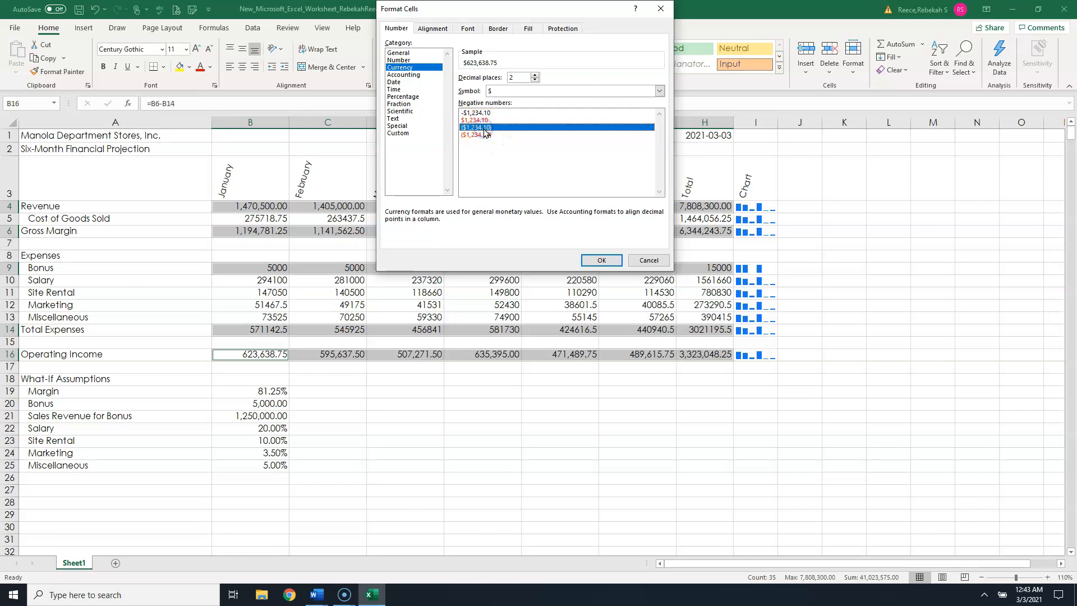
left_click(602, 260)
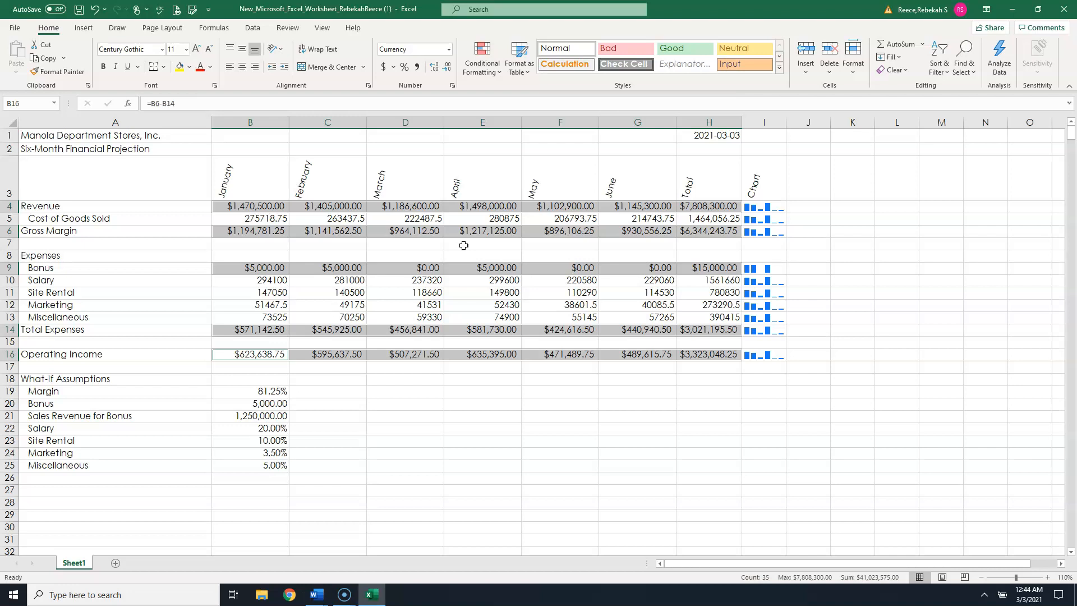
- Format Cost of Goods Sold and the Salary through Miscellaneous rows (B:H) as Currency with no symbol and red parenthesized negatives
scroll(463, 245, "down", 1)
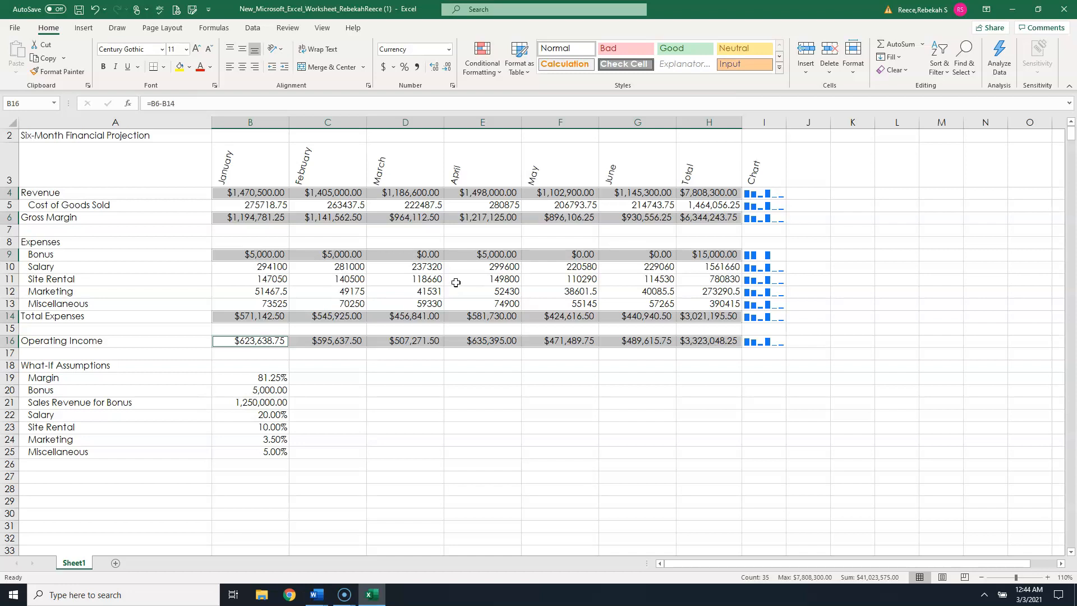
left_click_drag(276, 207, 711, 209)
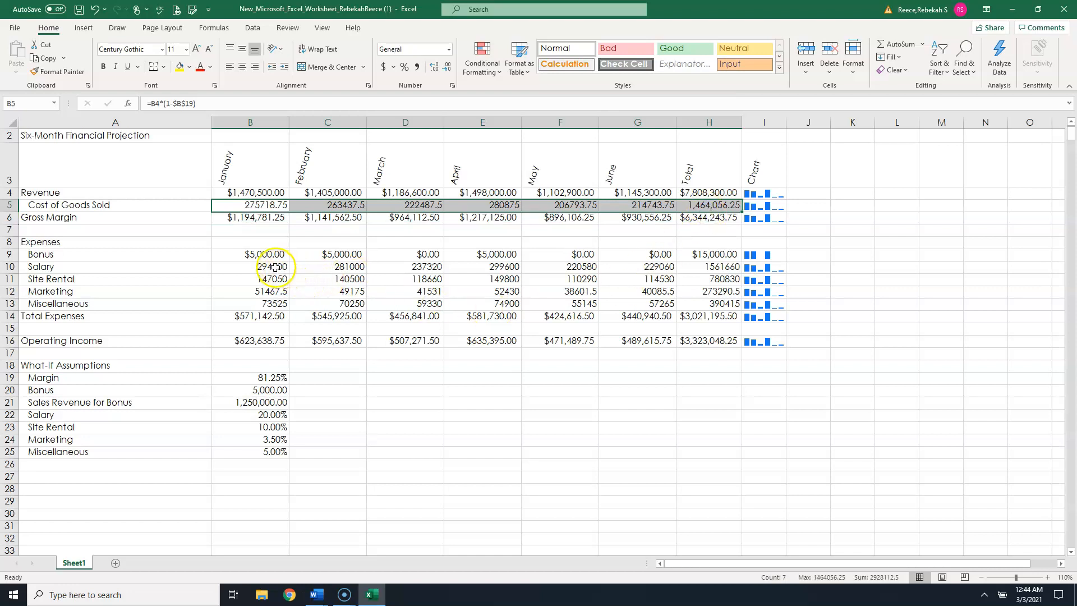
left_click_drag(275, 268, 700, 303)
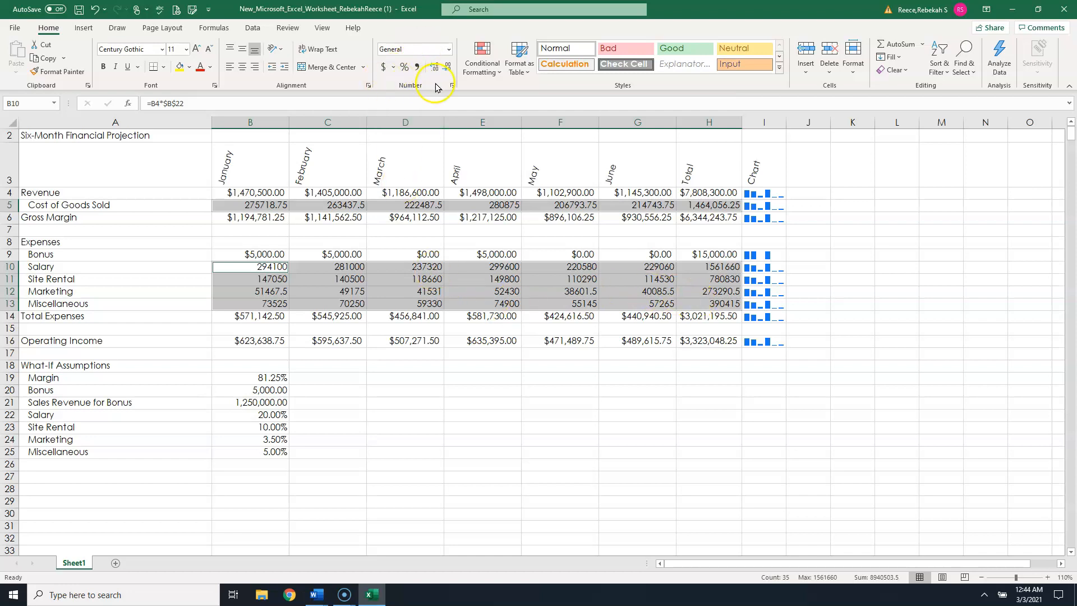
left_click(453, 86)
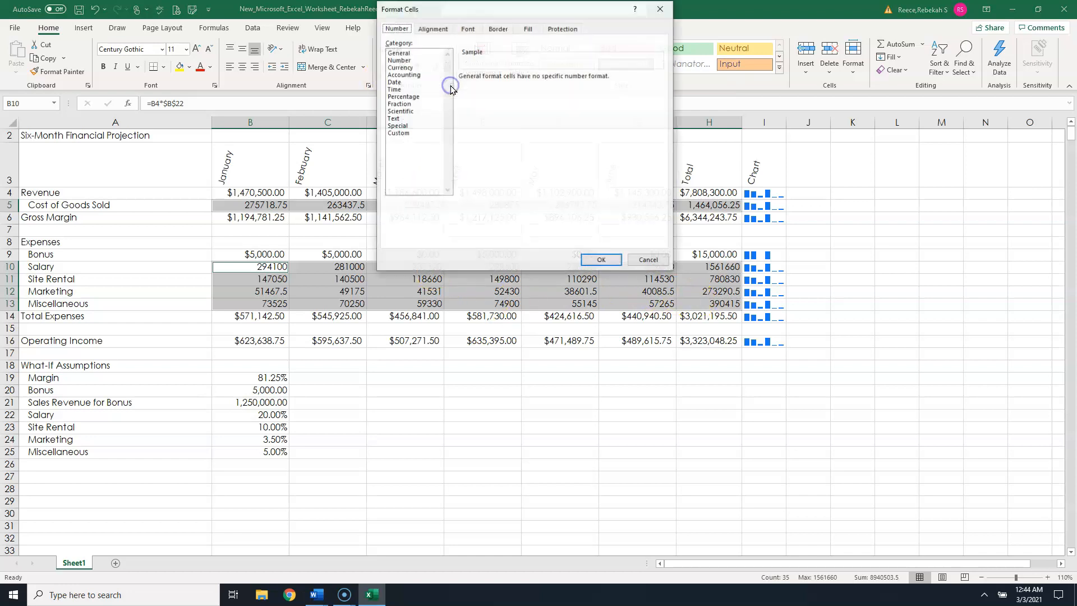
left_click(407, 68)
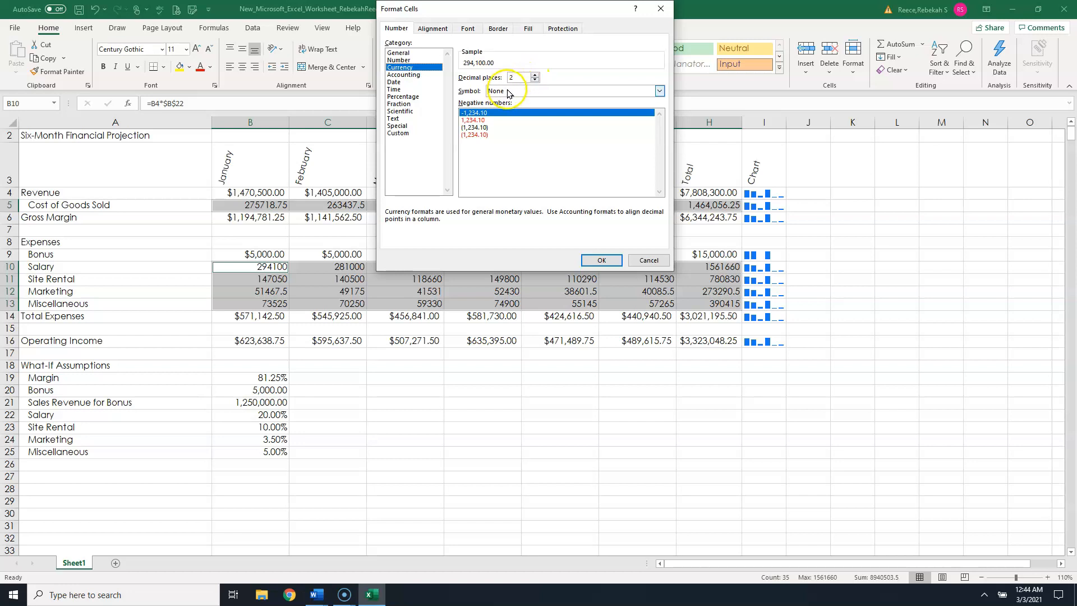
left_click(479, 129)
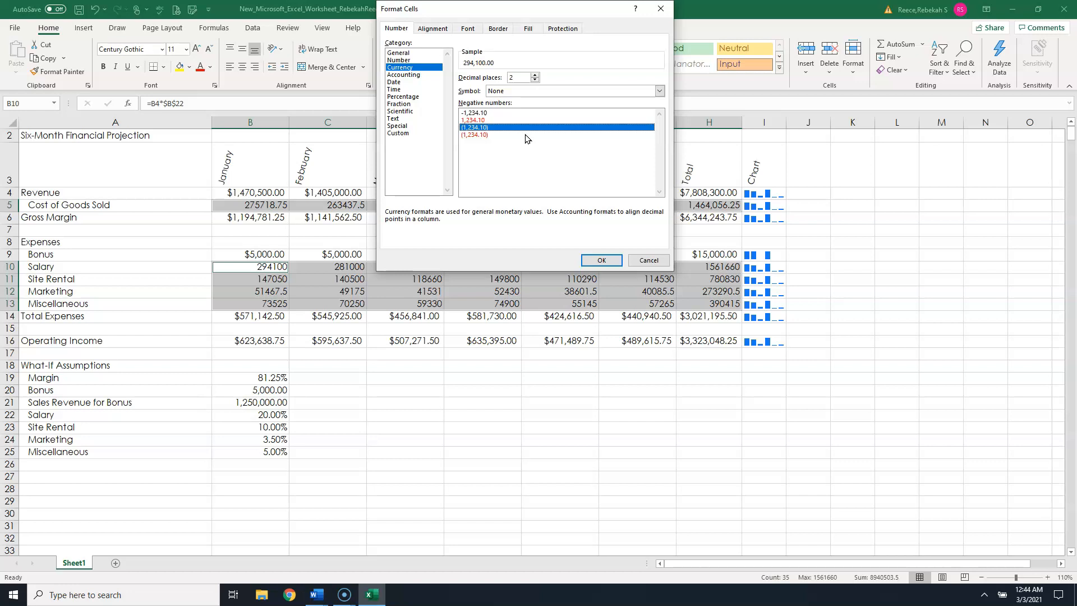
left_click(487, 135)
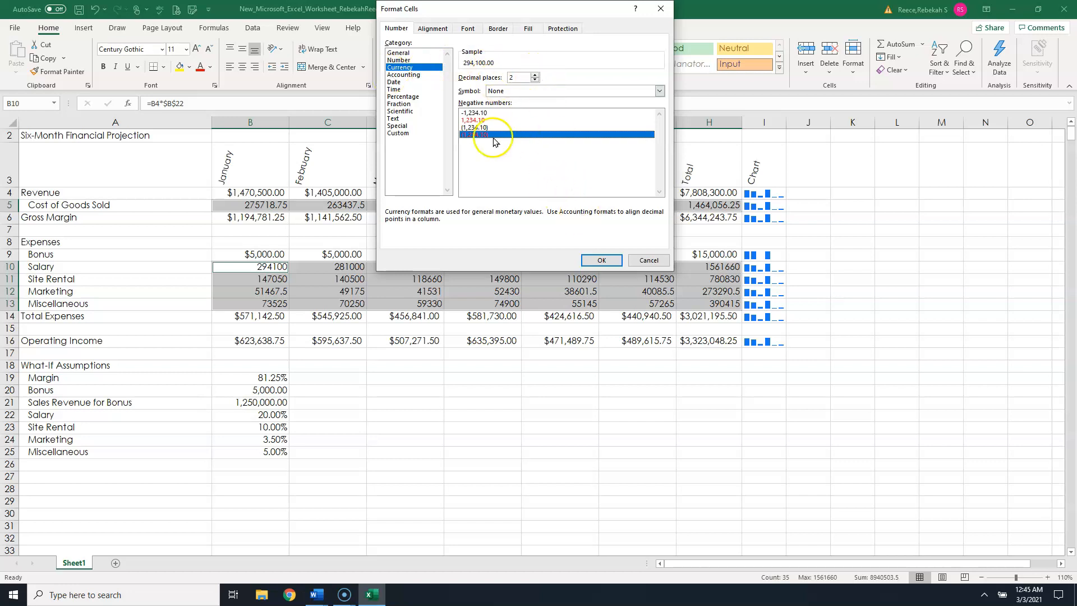
- Apply the red parenthesized currency format to the Cost of Goods Sold and Salary through Miscellaneous rows
left_click(601, 259)
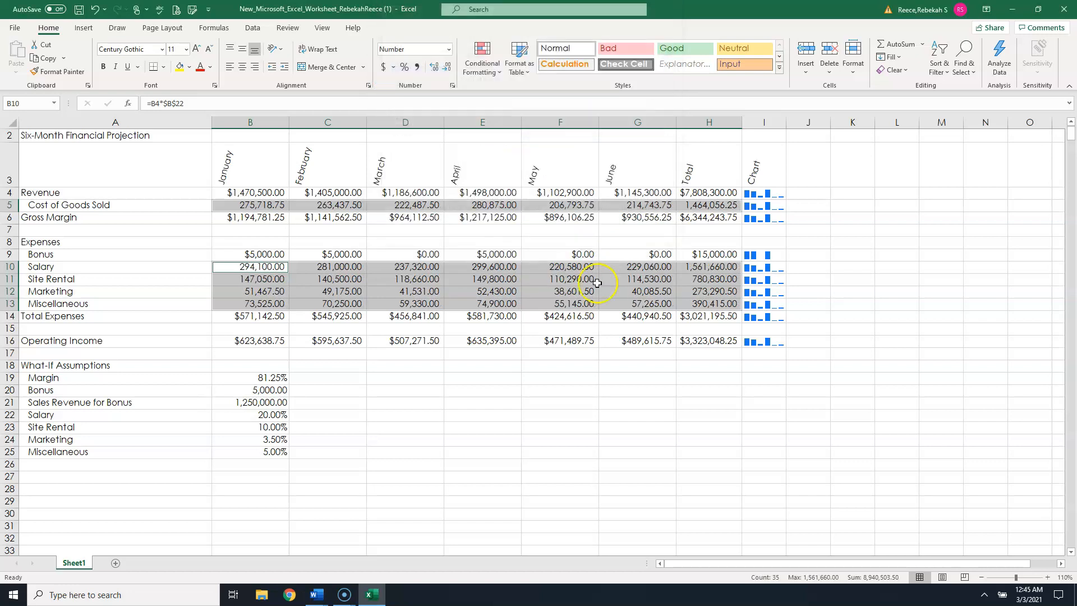
left_click(566, 401)
- Reformat the Revenue, Gross Margin, Bonus, Total Expenses and Operating Income rows (B:H) as Currency with $ and red ($1,234.10) negatives
left_click_drag(260, 193, 709, 194)
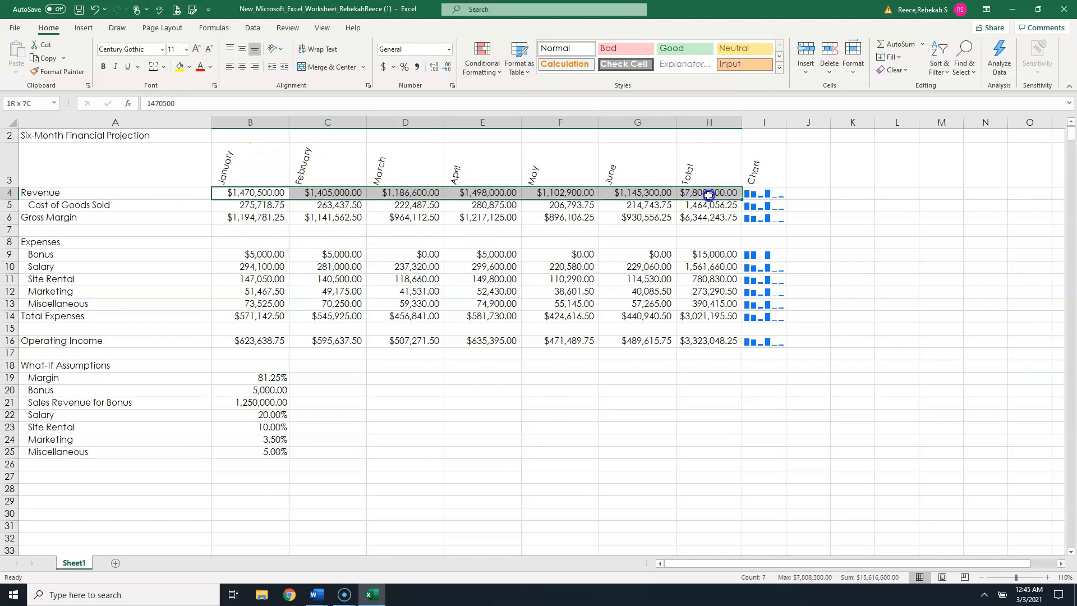
left_click_drag(266, 219, 703, 217)
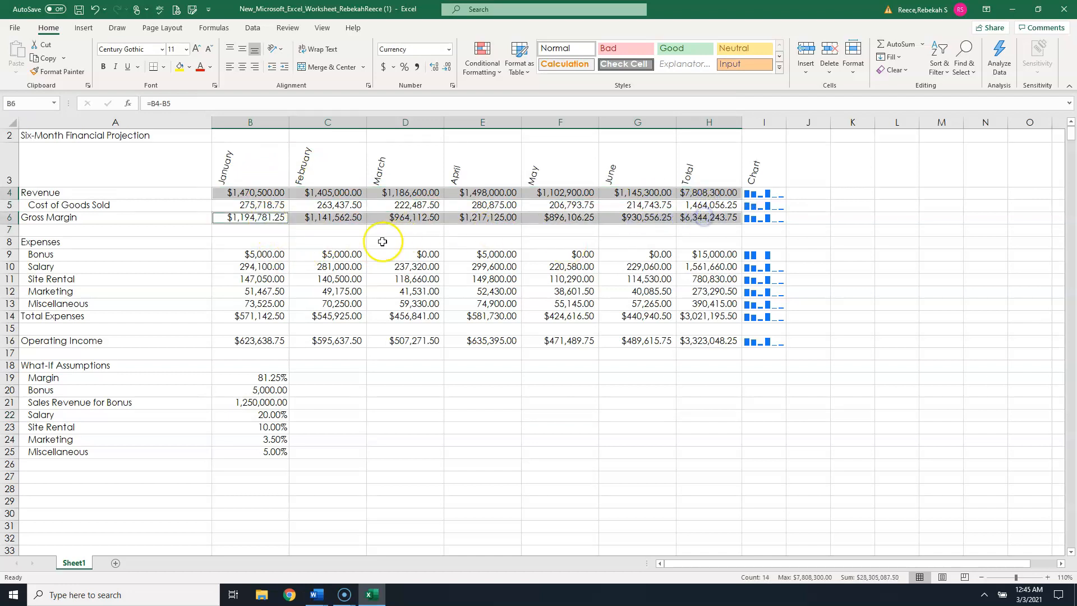
left_click_drag(249, 253, 704, 253)
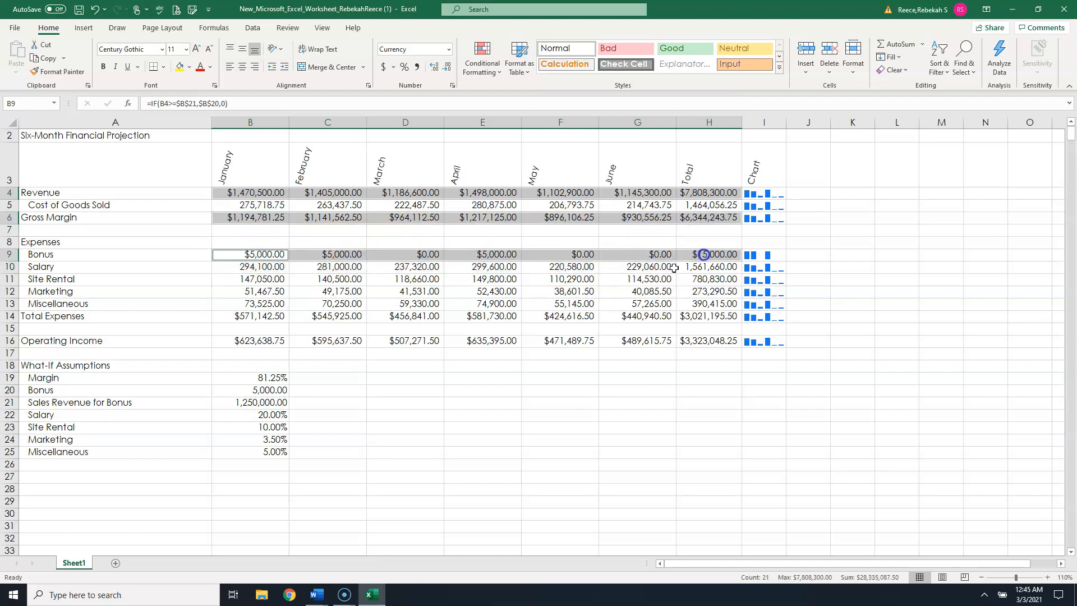
left_click_drag(273, 315, 707, 316)
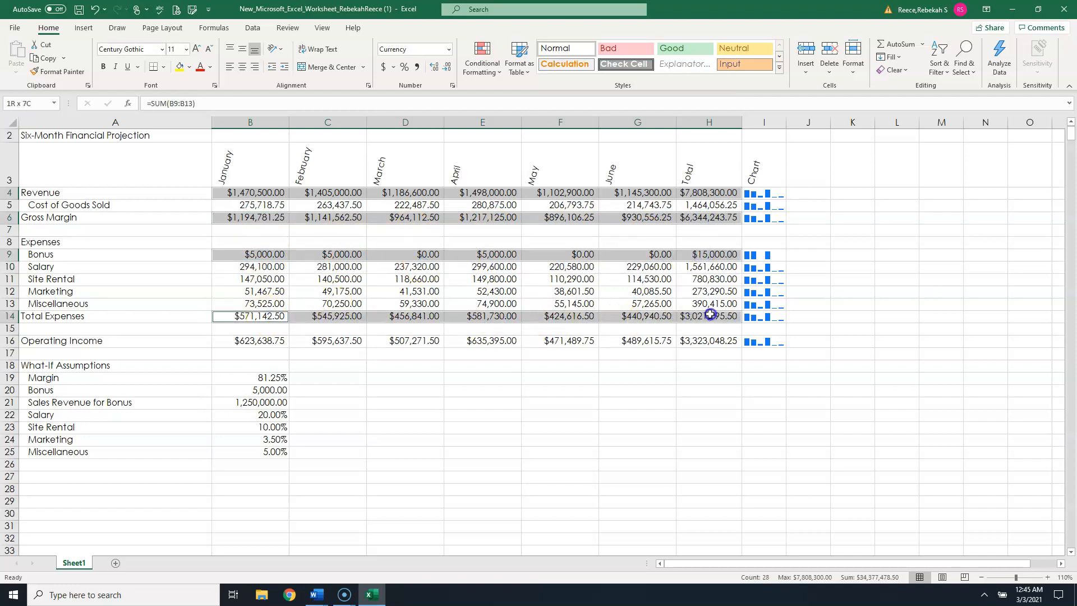
left_click_drag(252, 338, 697, 340)
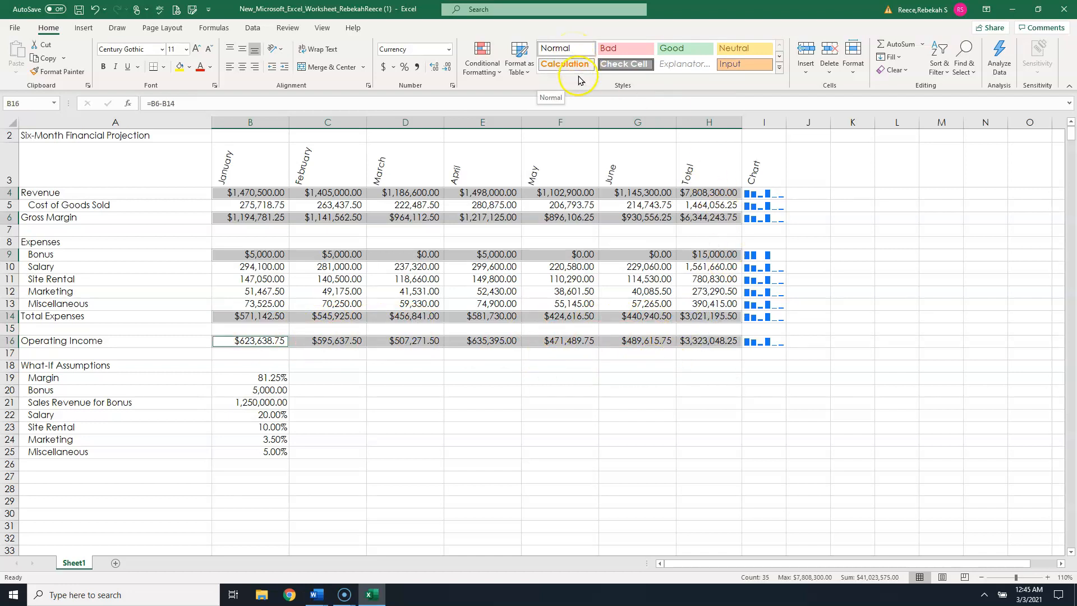
left_click(452, 87)
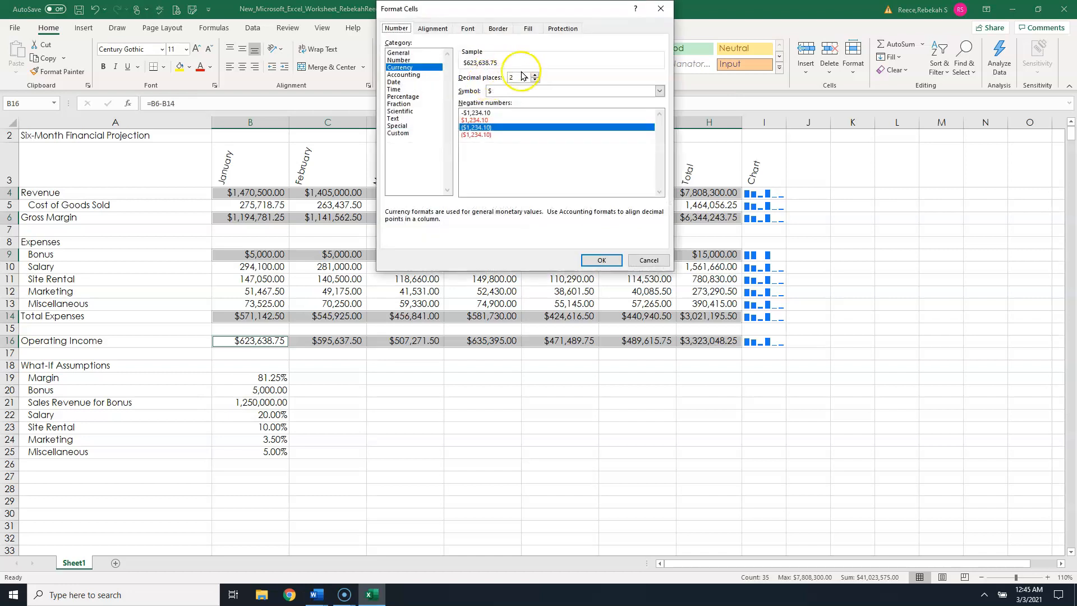
left_click(486, 134)
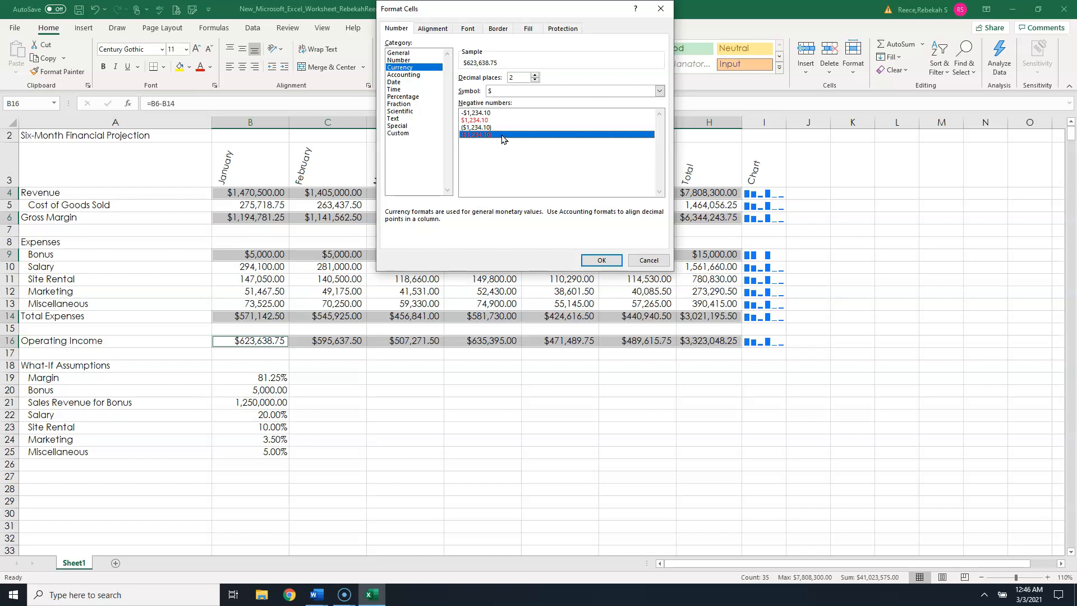
left_click(603, 260)
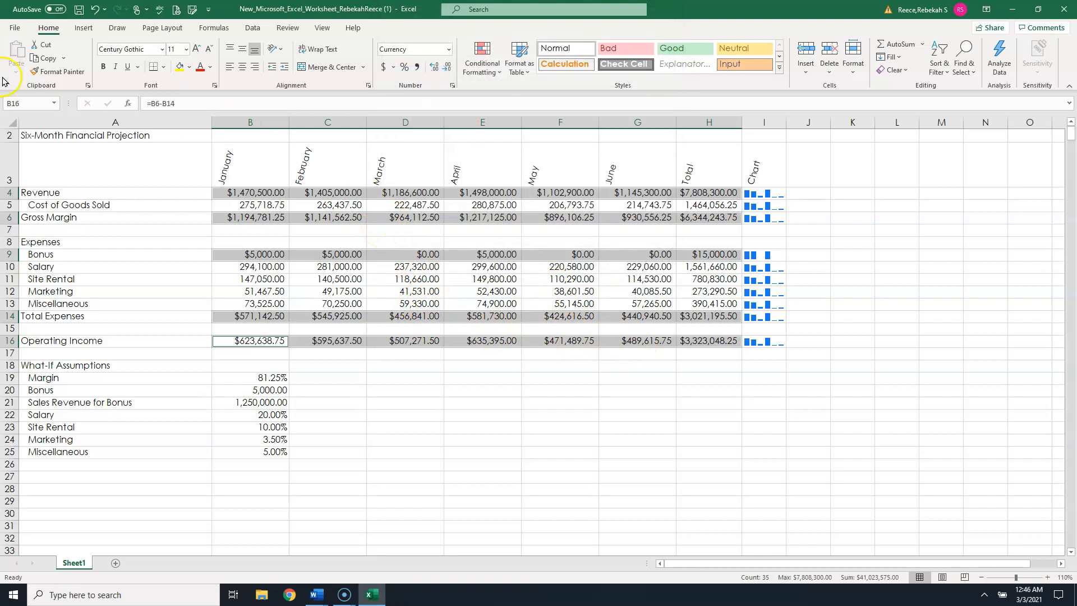
- Make the whole of column A bold
scroll(49, 146, "up", 1)
scroll(49, 147, "up", 1)
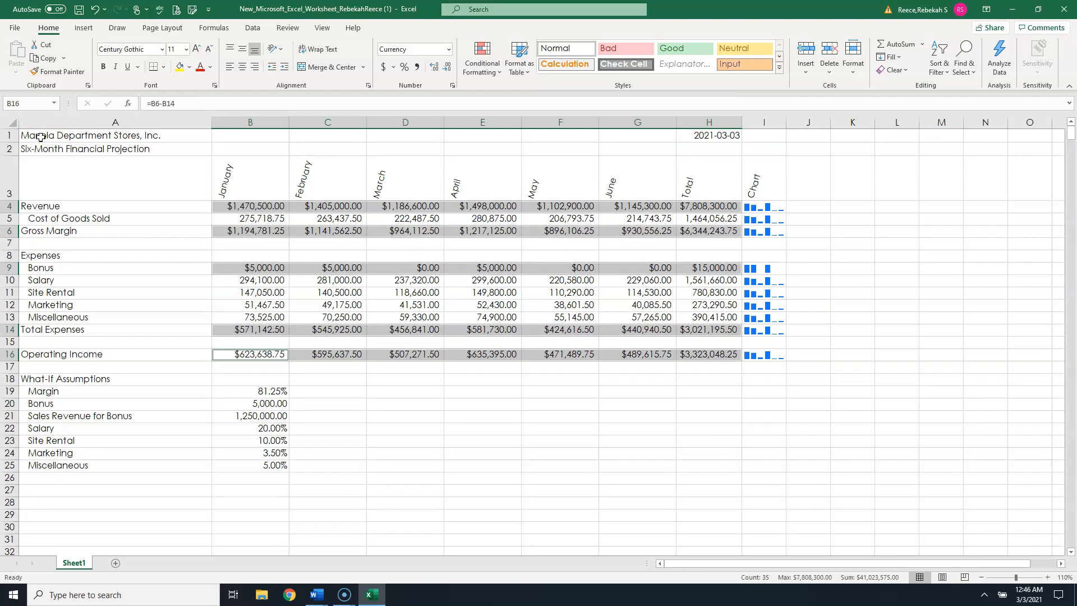
left_click(41, 137)
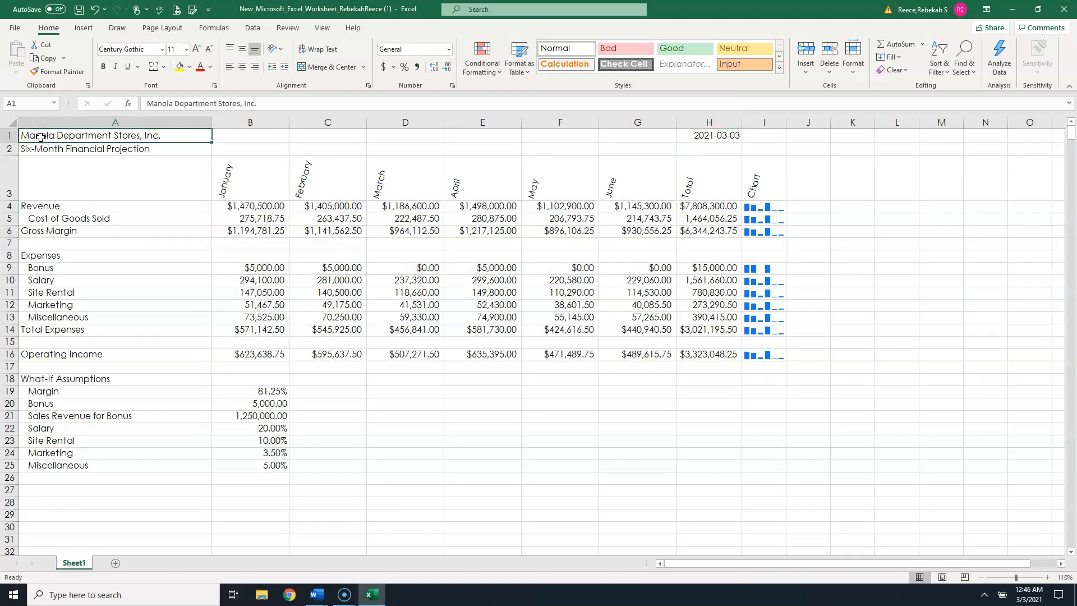
left_click(77, 122)
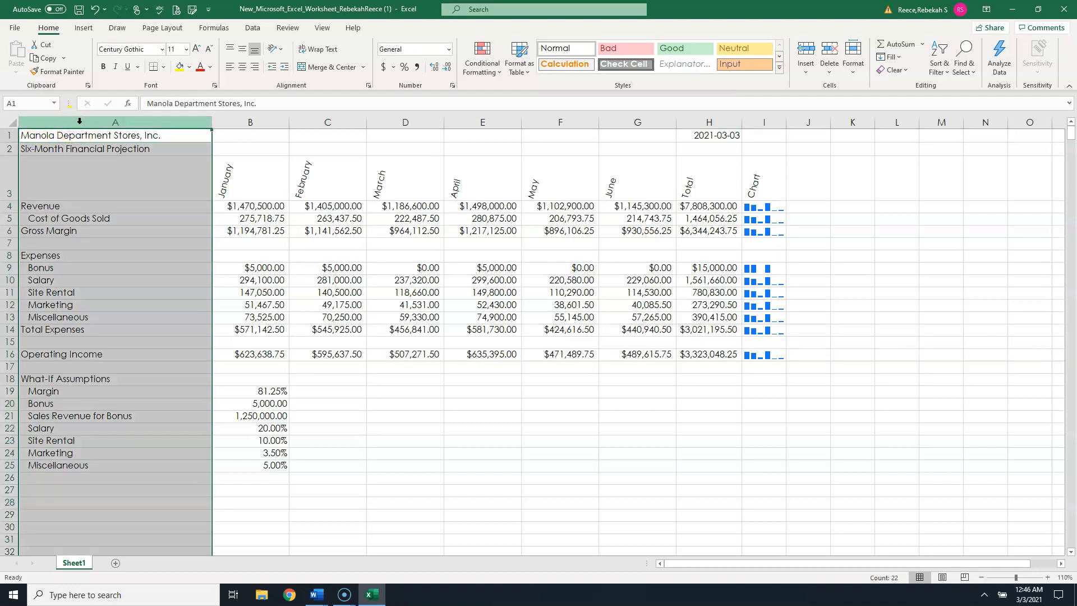
left_click(105, 121)
left_click(104, 68)
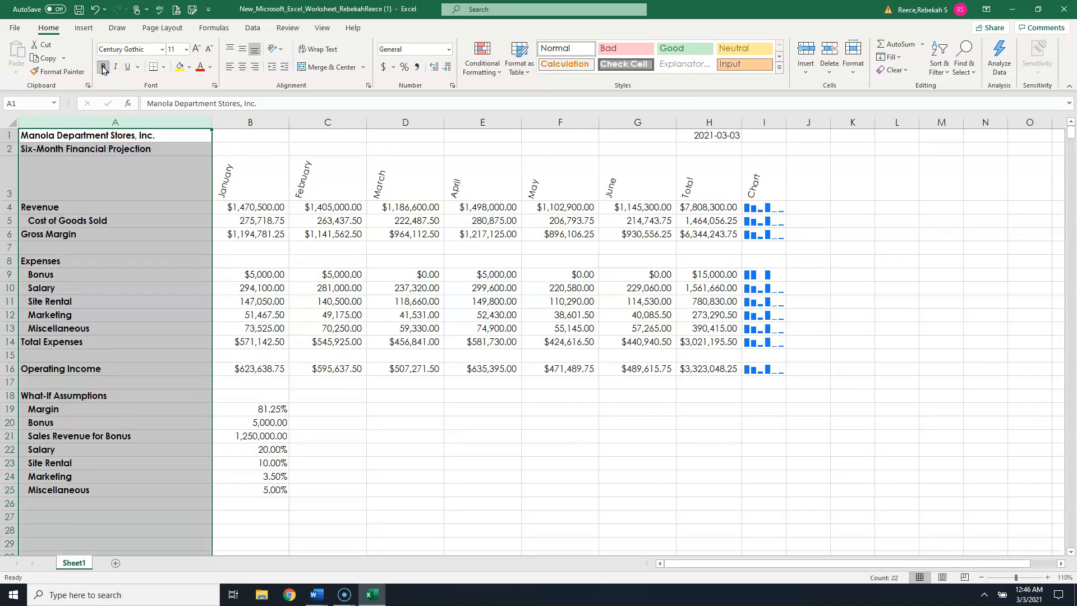
- Set the title in A1 to 28 point font size
left_click(105, 135)
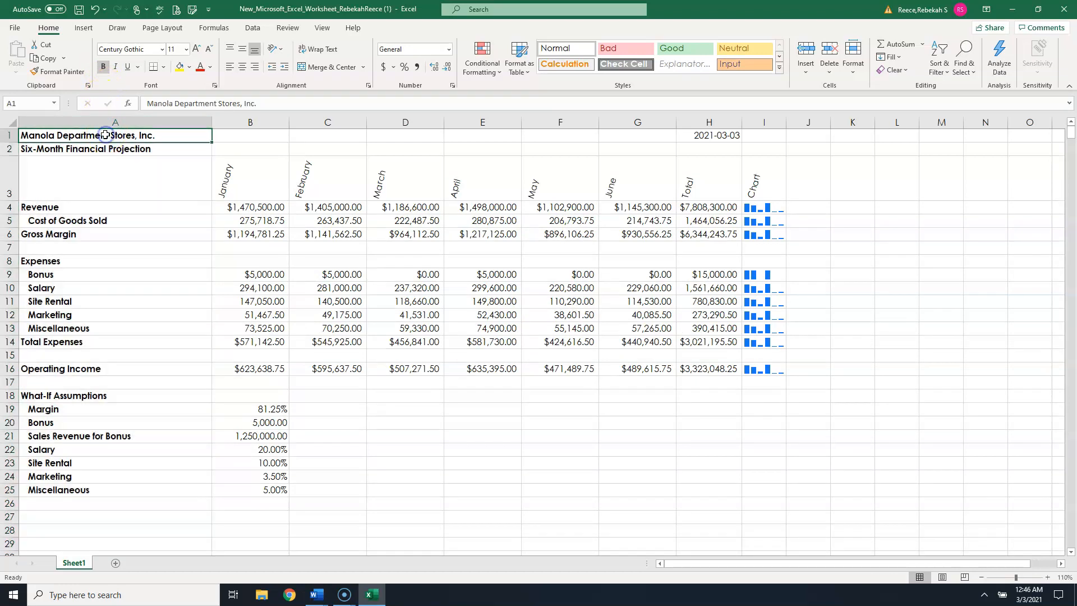
left_click(186, 49)
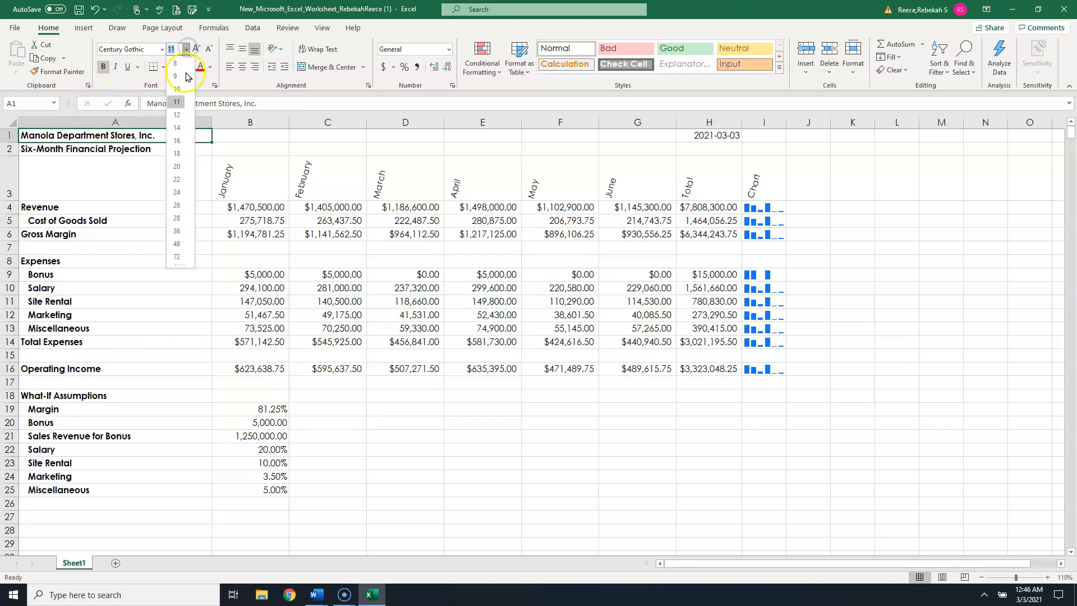
left_click(177, 218)
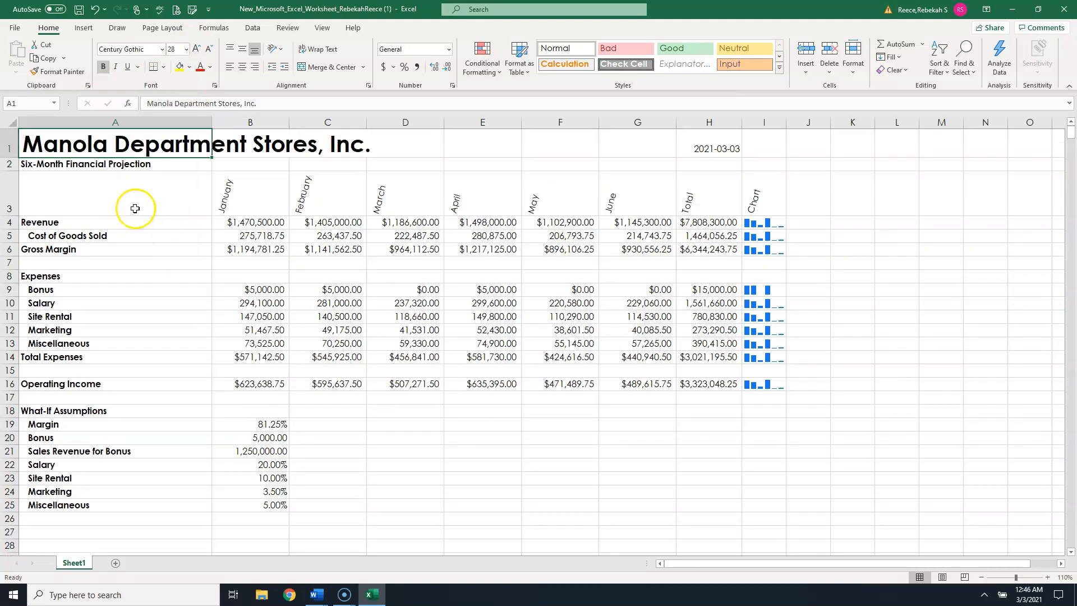
- Set the subtitle in A2 to 16 point font size
left_click(133, 170)
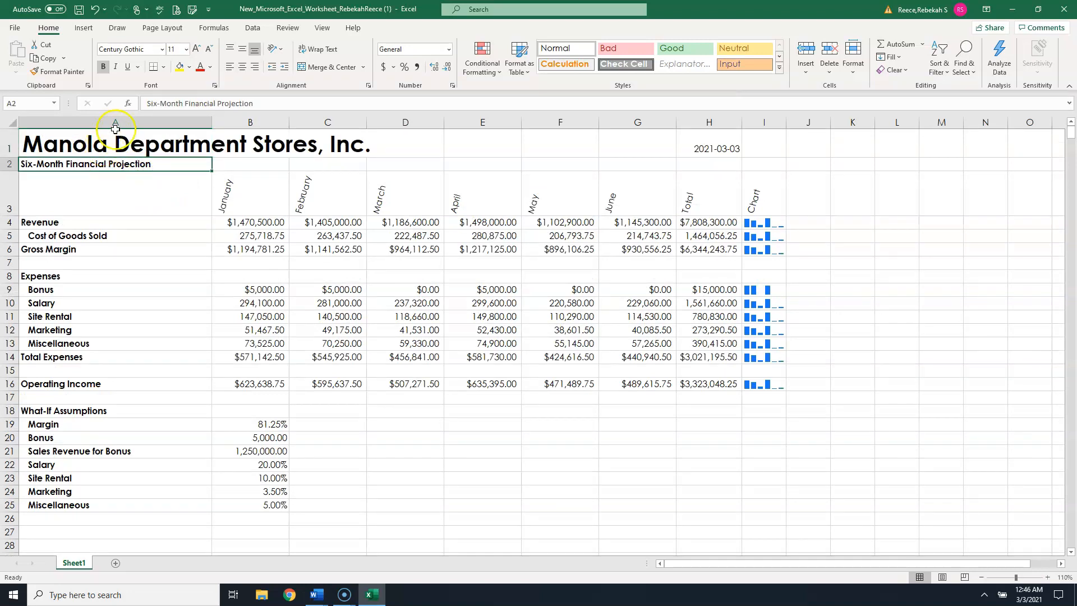
left_click(186, 50)
left_click(178, 140)
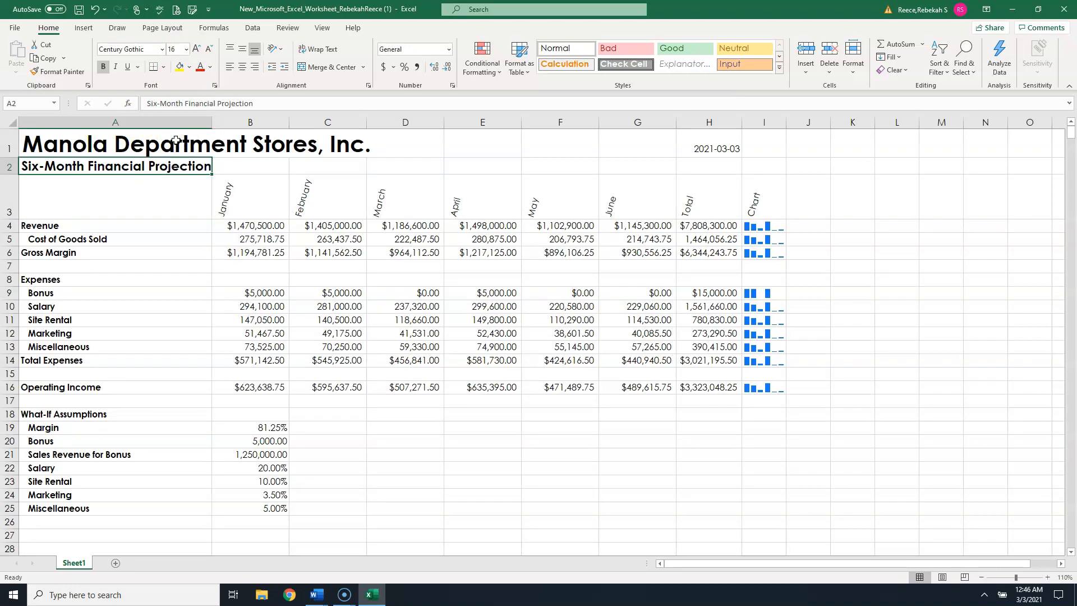
- Fill A1:I2 with Dark Blue, Text 2, Lighter 80% and set its font colour to Dark Blue, Accent 1
left_click_drag(123, 139, 756, 167)
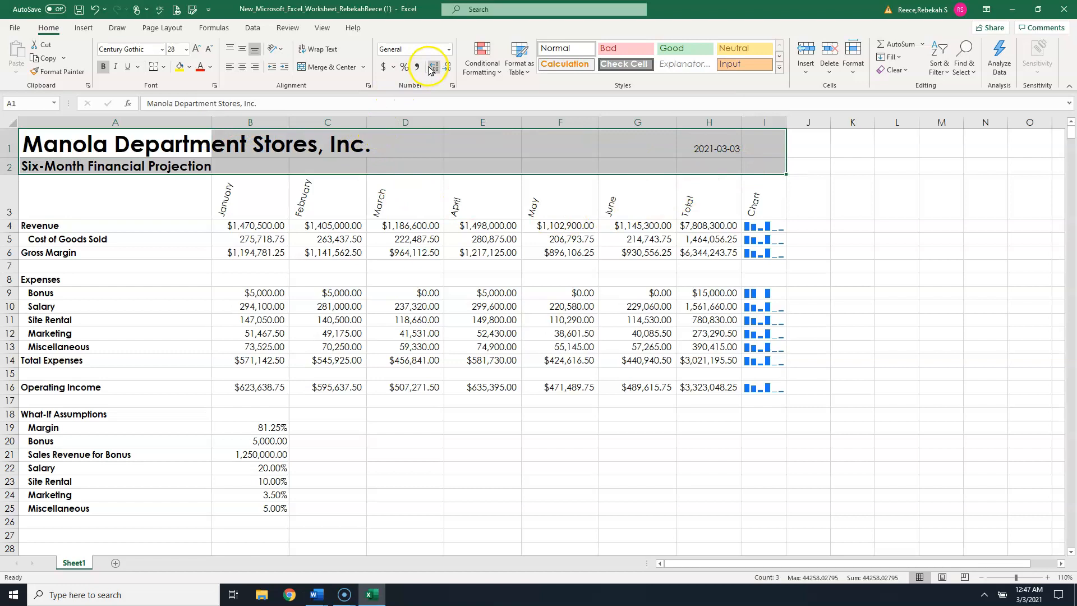
left_click(189, 67)
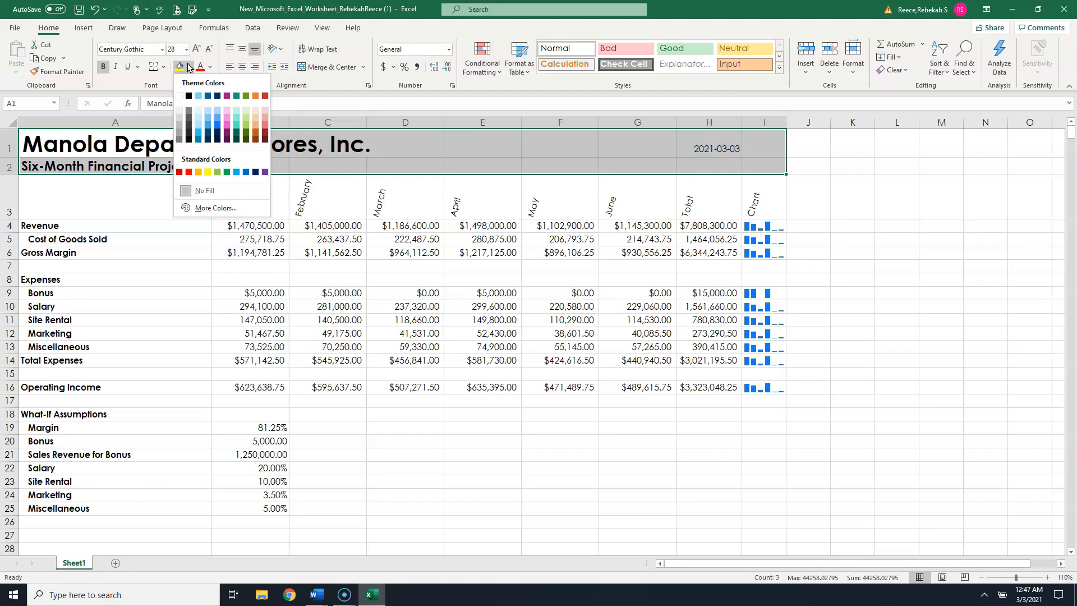
left_click(209, 111)
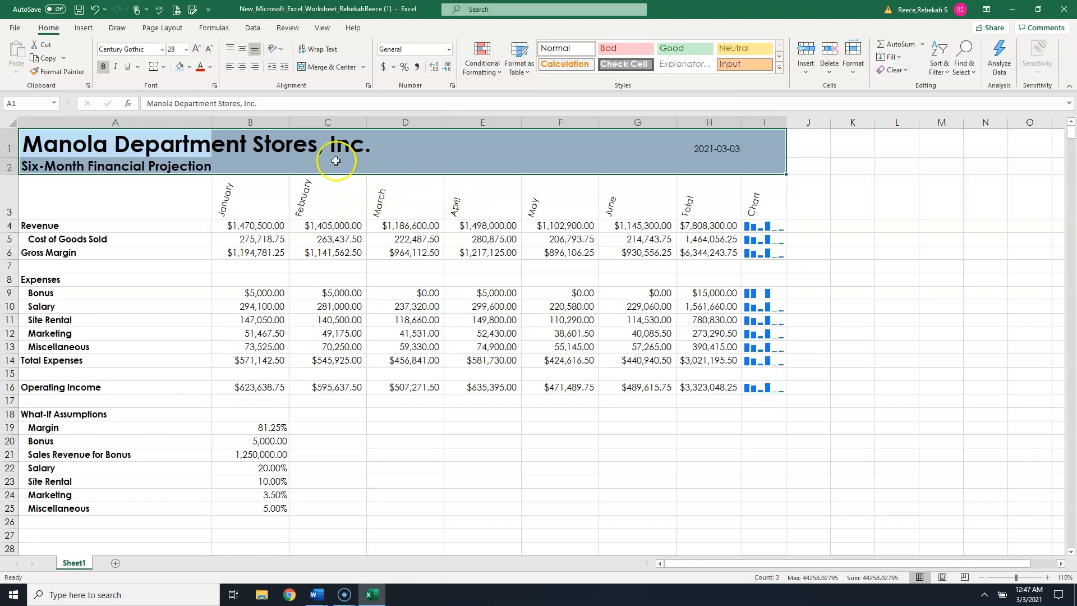
left_click(211, 68)
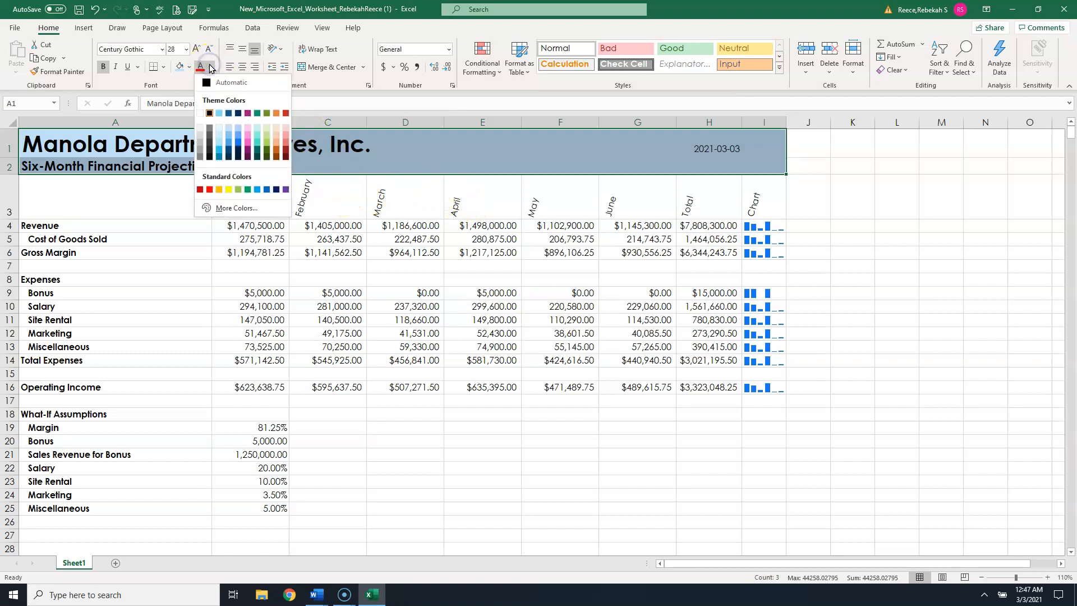
left_click(239, 114)
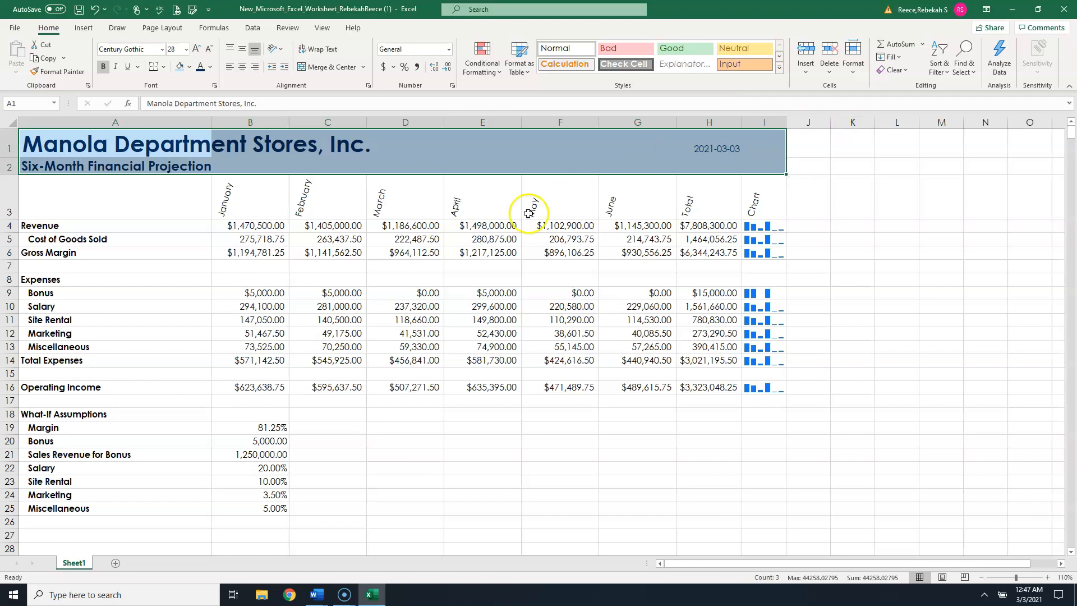
- Apply the Heading 3 cell style to the column headings in A3:I3
left_click(174, 212)
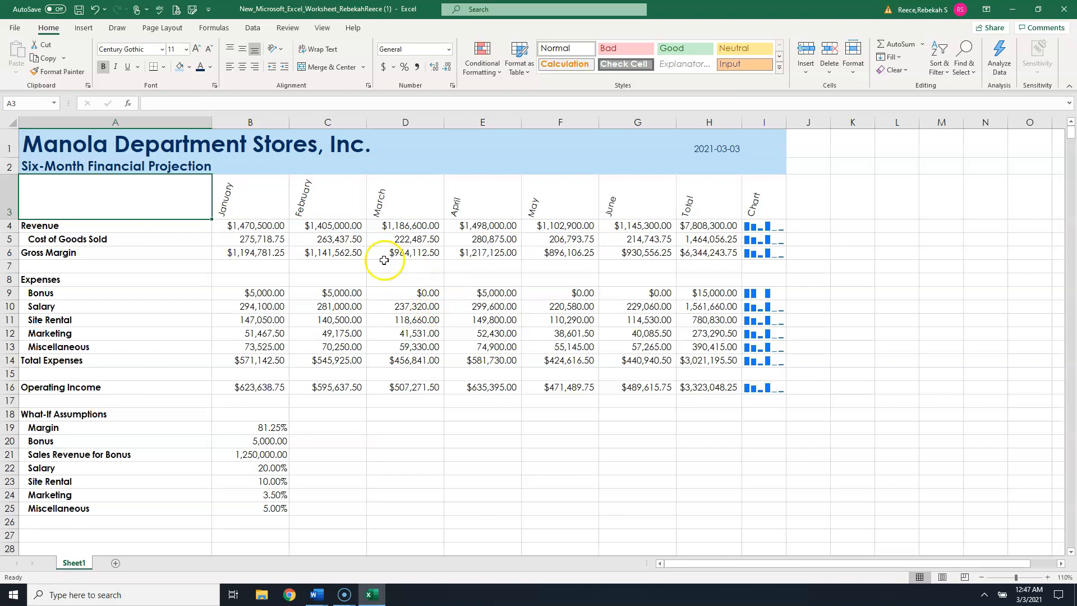
left_click_drag(163, 200, 757, 199)
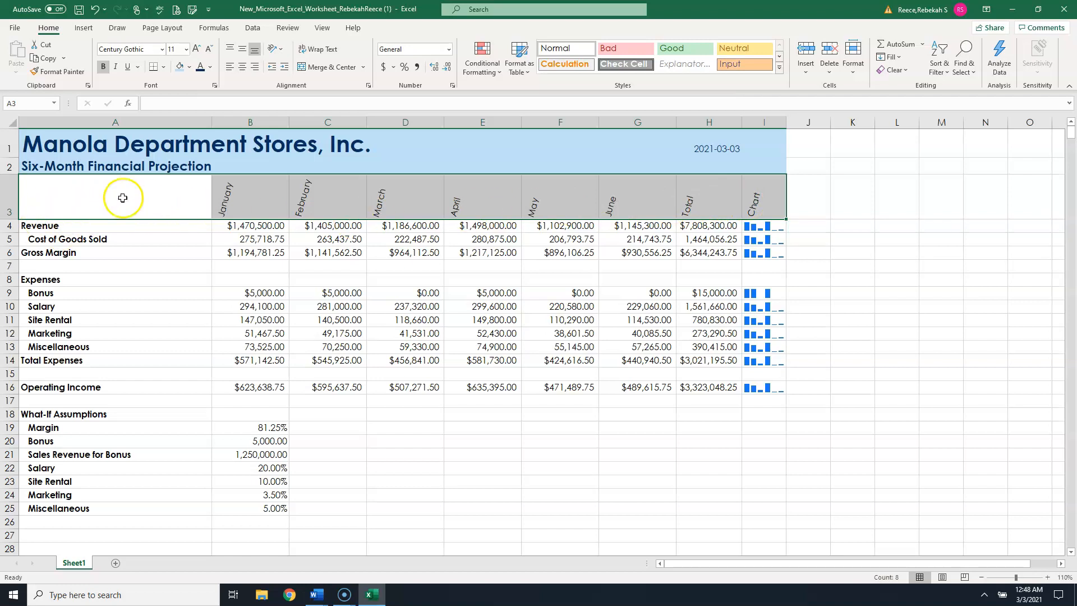
left_click(779, 68)
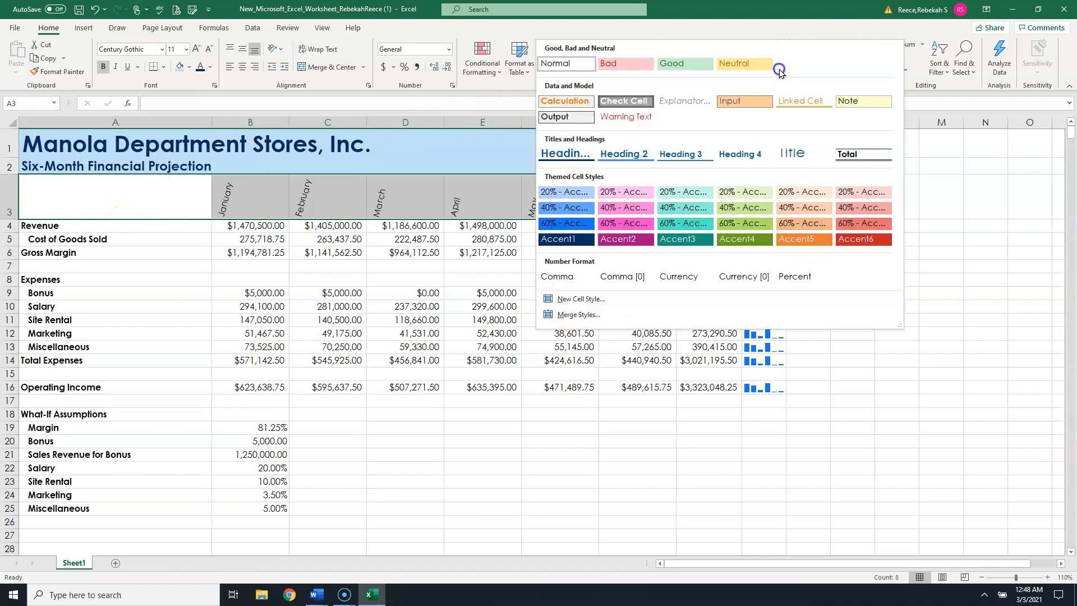
left_click(681, 154)
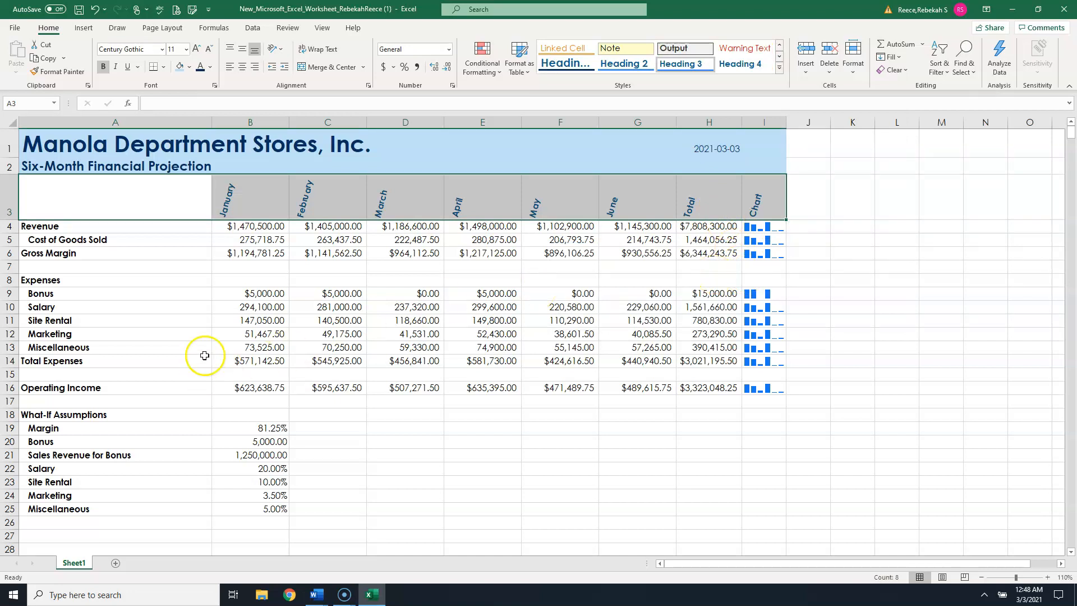
- Apply the Total cell style to the Gross Margin, Total Expenses and Operating Income rows (A:H)
left_click_drag(147, 254, 722, 252)
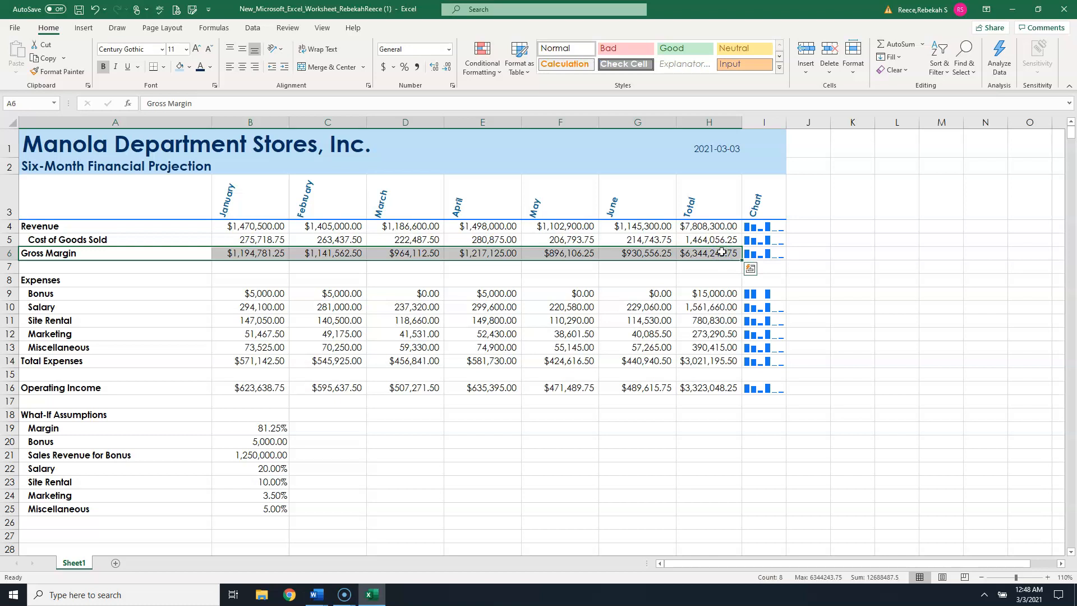
left_click_drag(61, 362, 723, 361, "ctrl")
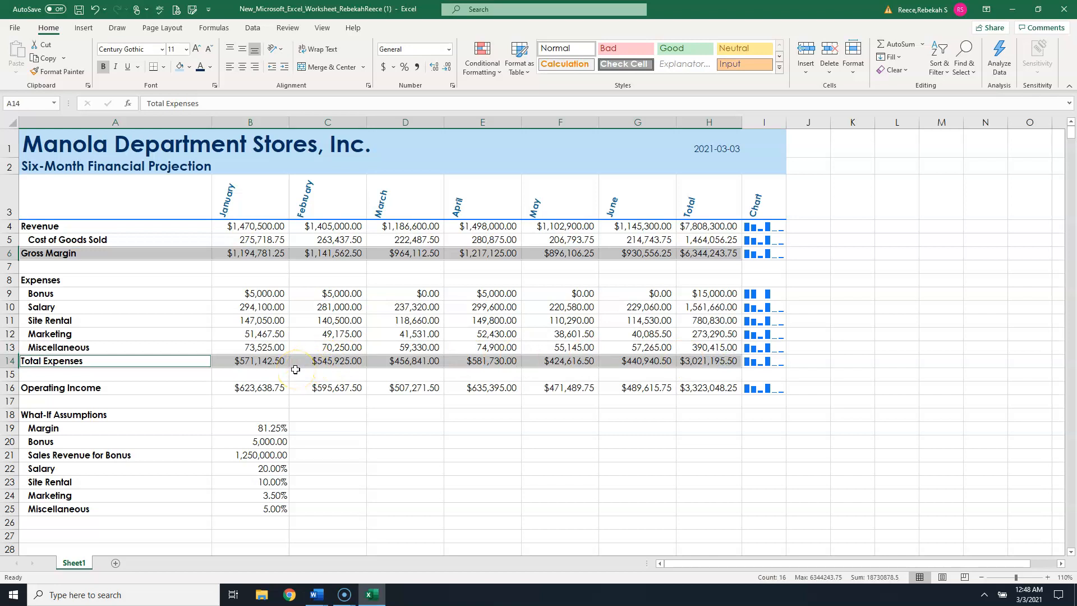
left_click(110, 391, "ctrl")
left_click_drag(111, 391, 712, 390, "ctrl")
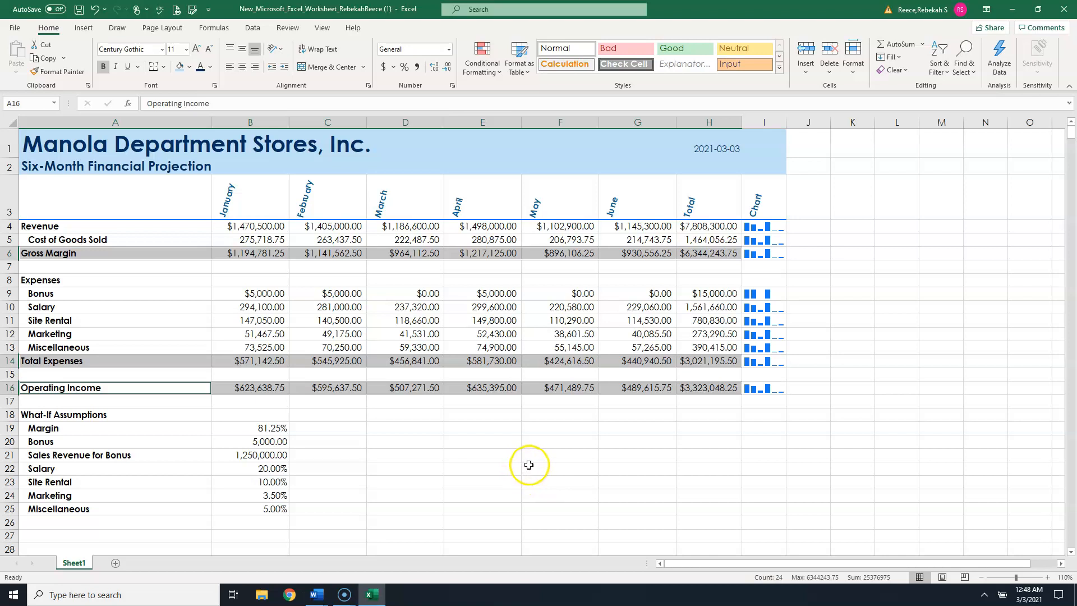
left_click(780, 71)
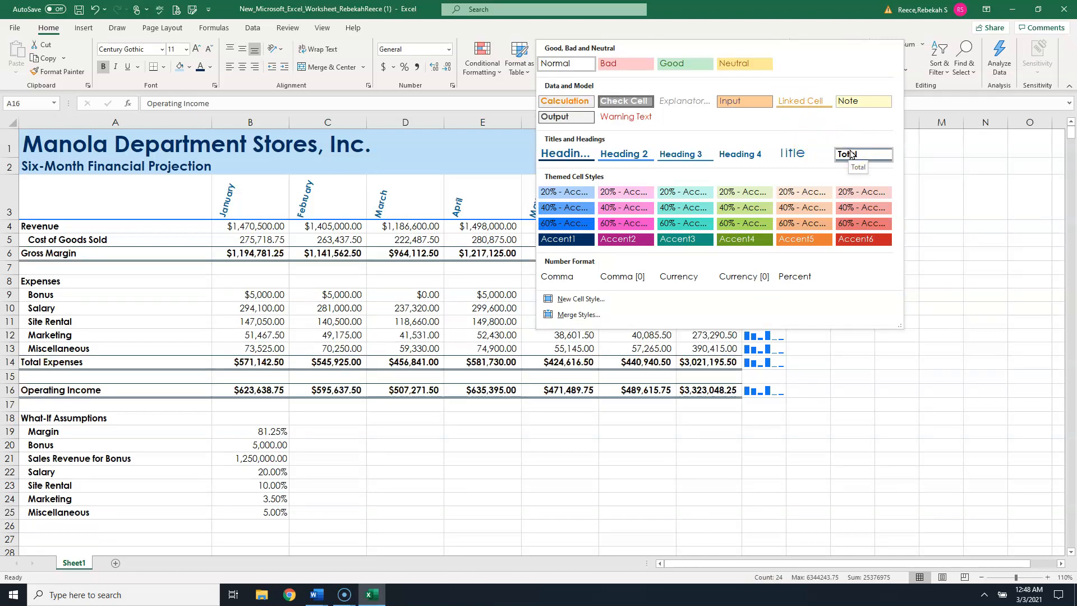
left_click(850, 153)
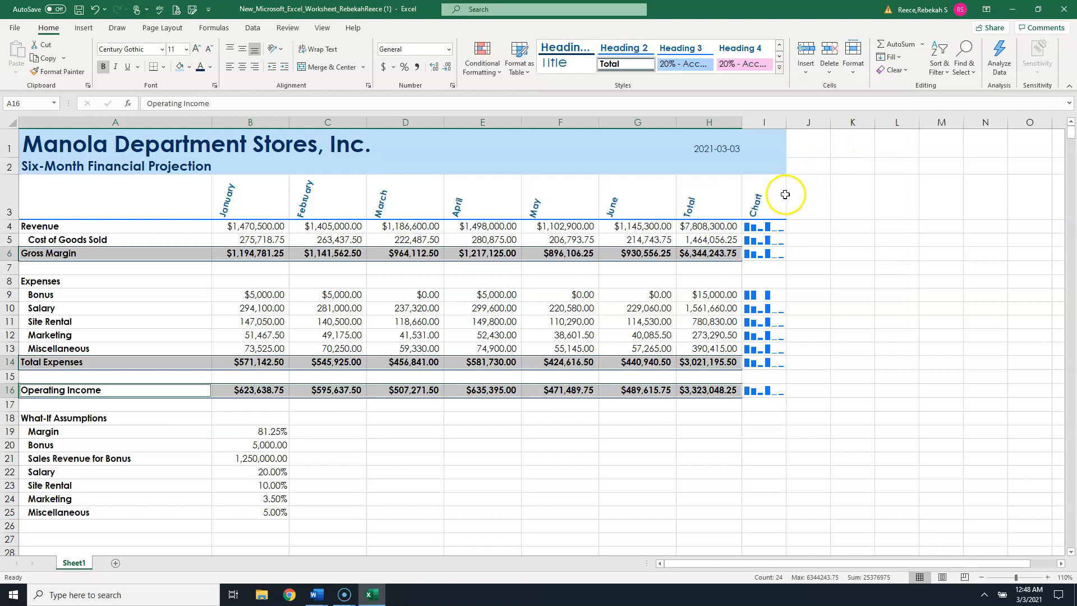
left_click(108, 228)
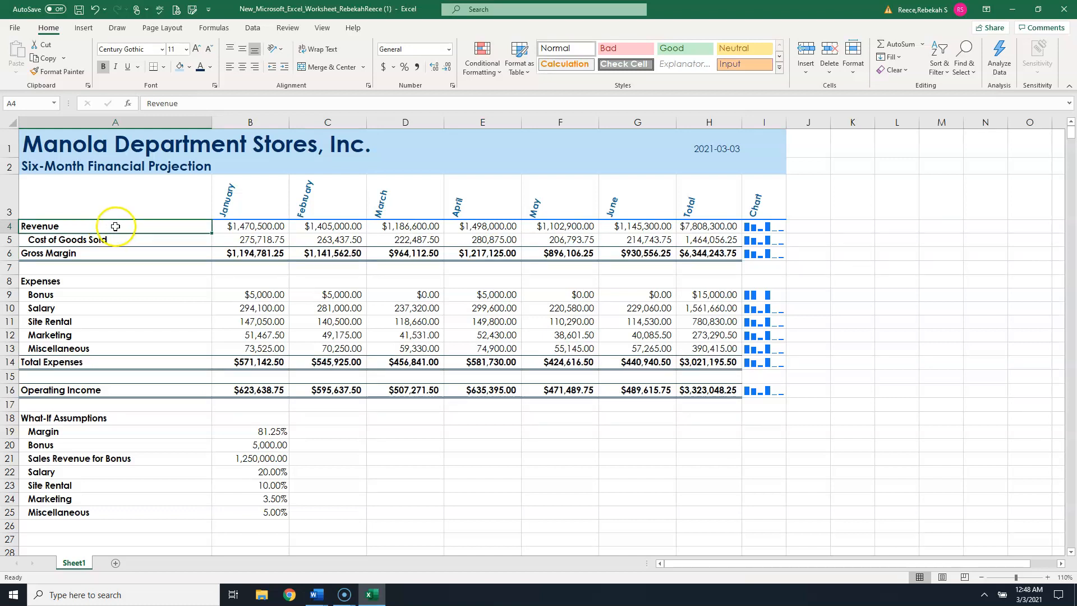
left_click(230, 150)
left_click(110, 173)
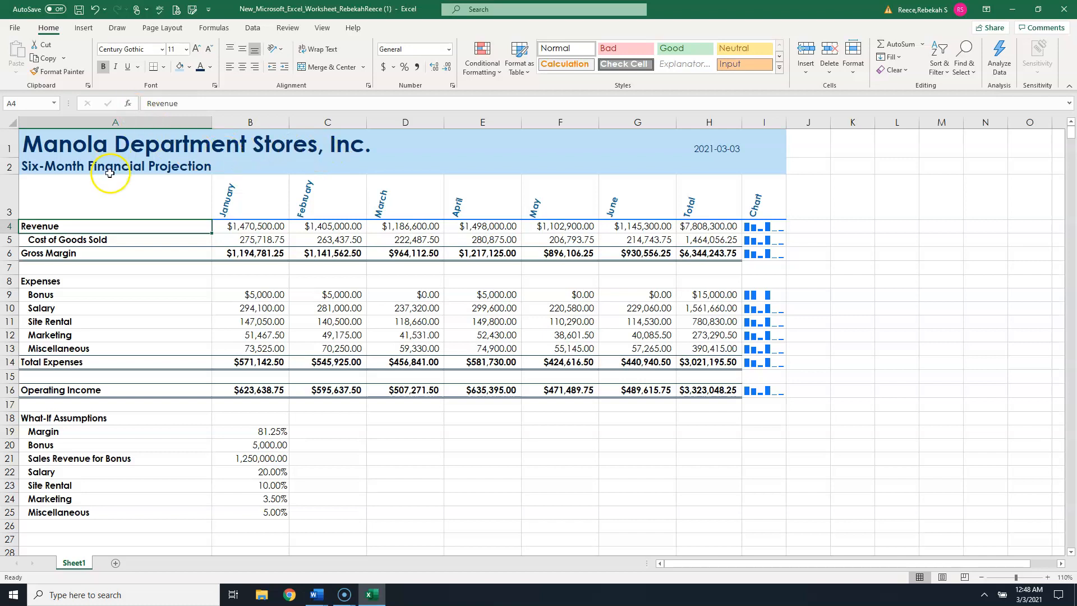
- Fill the Revenue row A4:H4 with the same light blue as the title area and give it the same dark blue font colour
left_click(180, 68)
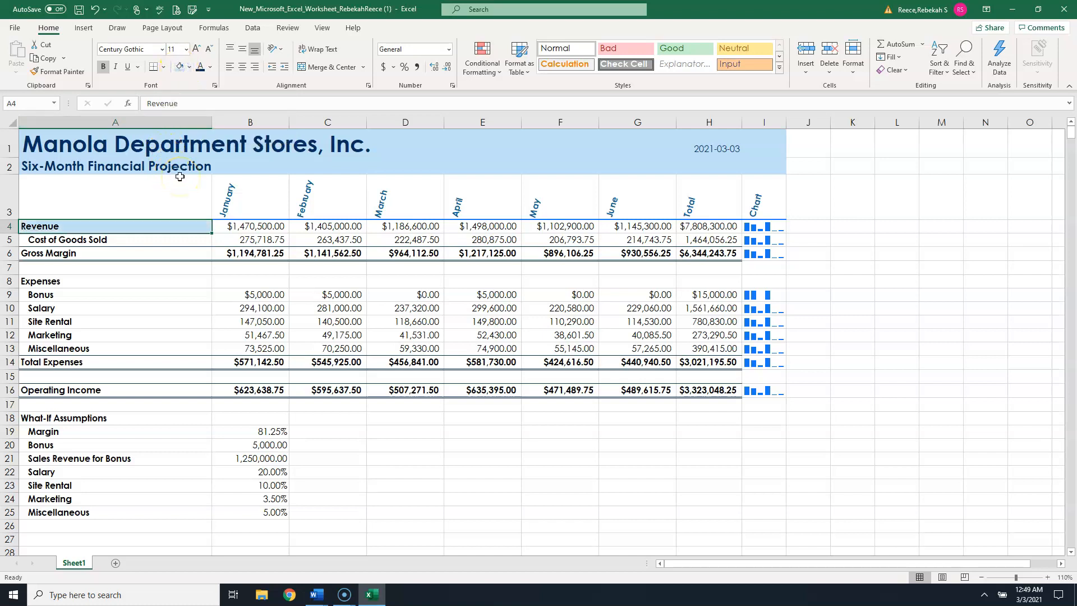
left_click(201, 68)
- Copy the Revenue row's formatting onto the Gross Margin and Operating Income rows with Format Painter
left_click(101, 239)
left_click(100, 226)
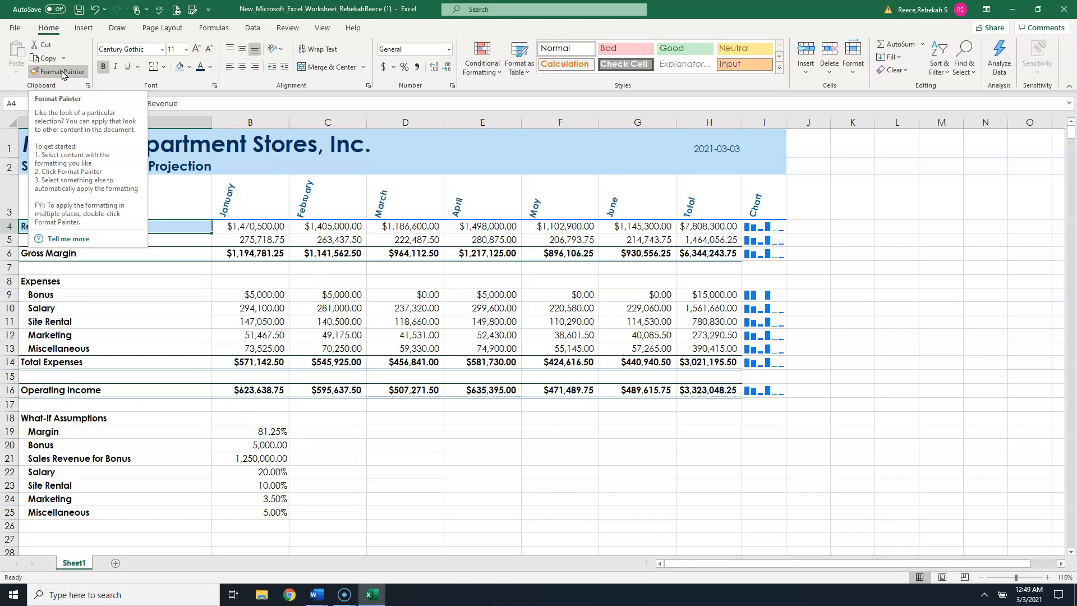
left_click(62, 73)
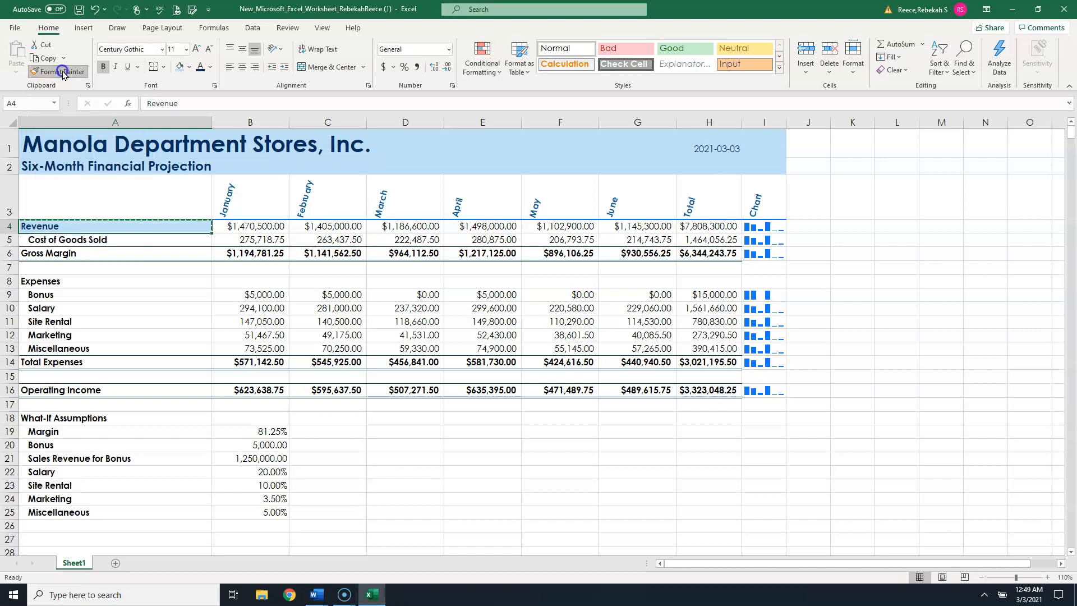
left_click(60, 71)
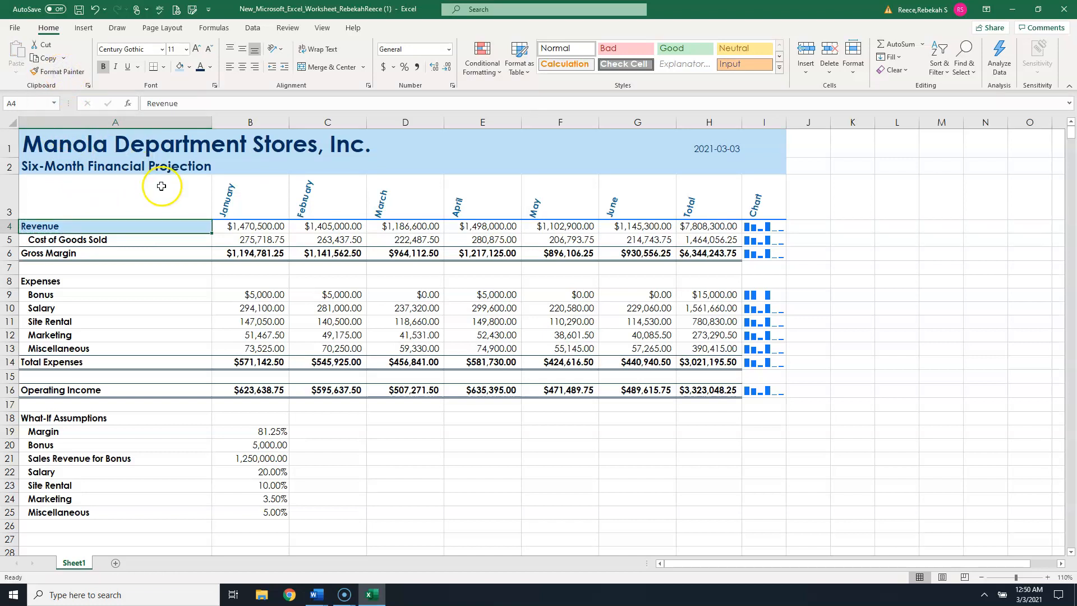
left_click(63, 72)
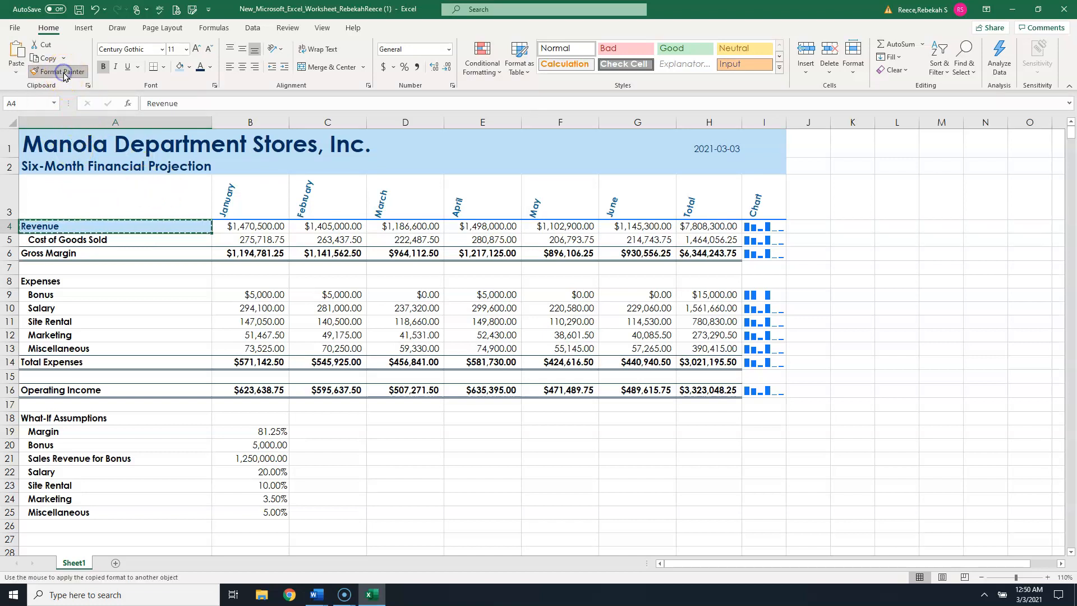
left_click(58, 253)
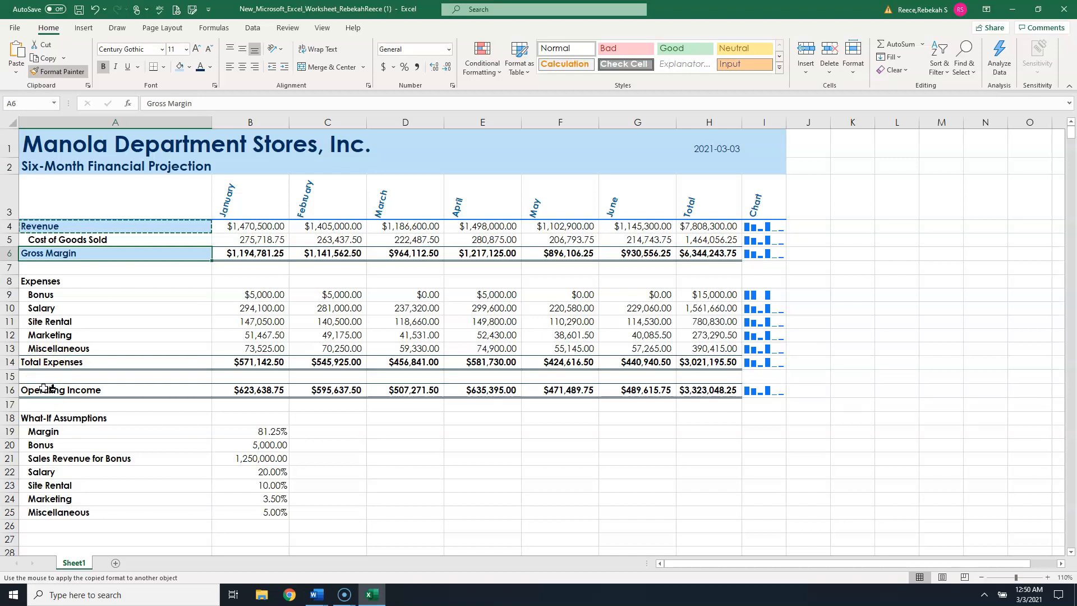
left_click_drag(50, 388, 691, 393)
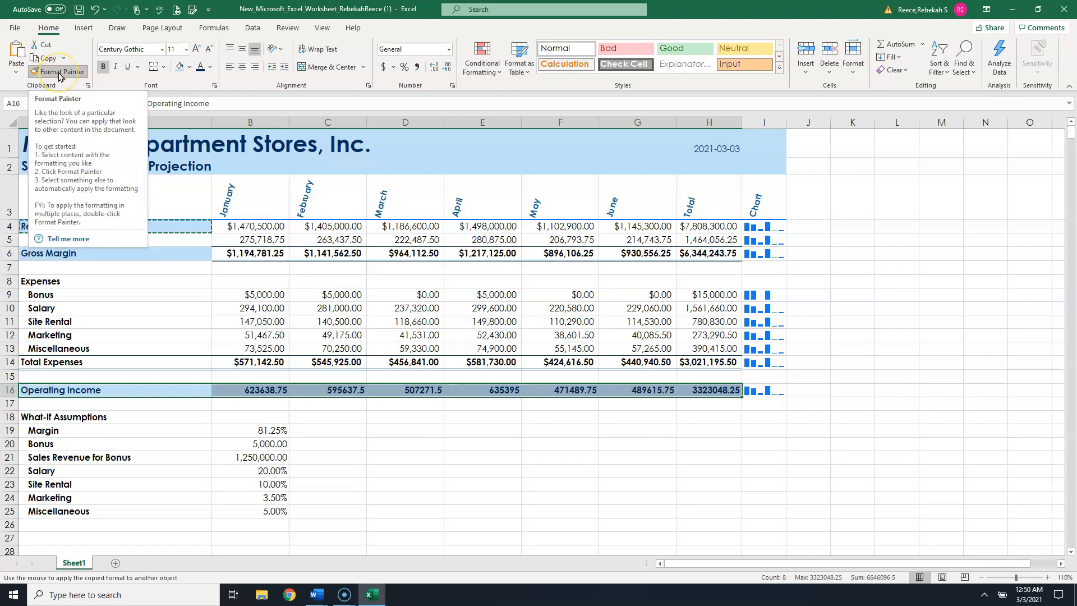
key("Escape")
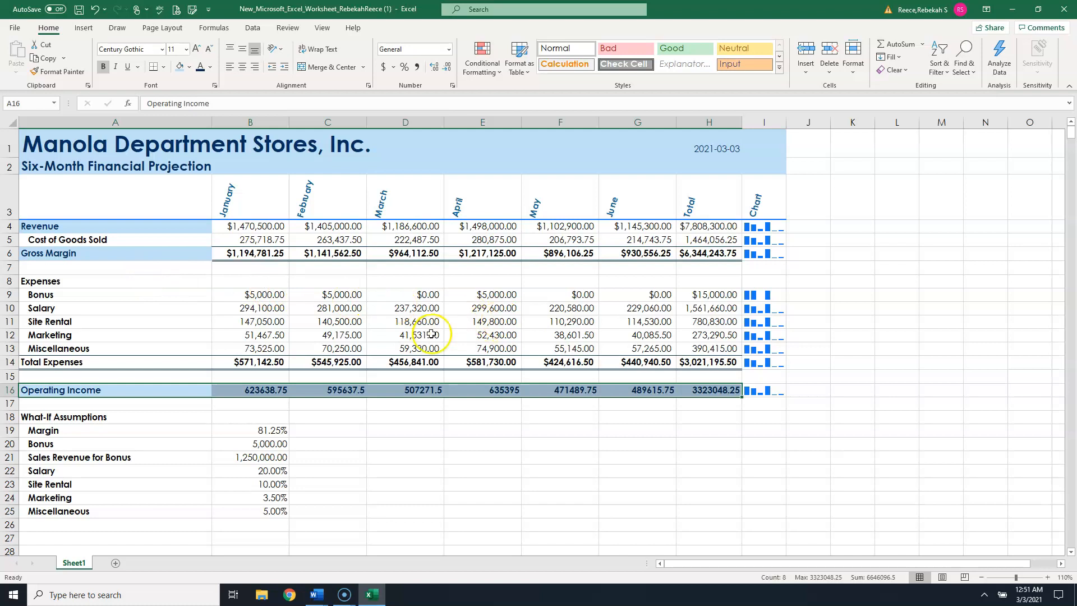
- Format the Operating Income values B16:H16 as Currency with $, 2 decimal places and red parenthesised negatives
left_click_drag(269, 392, 703, 388)
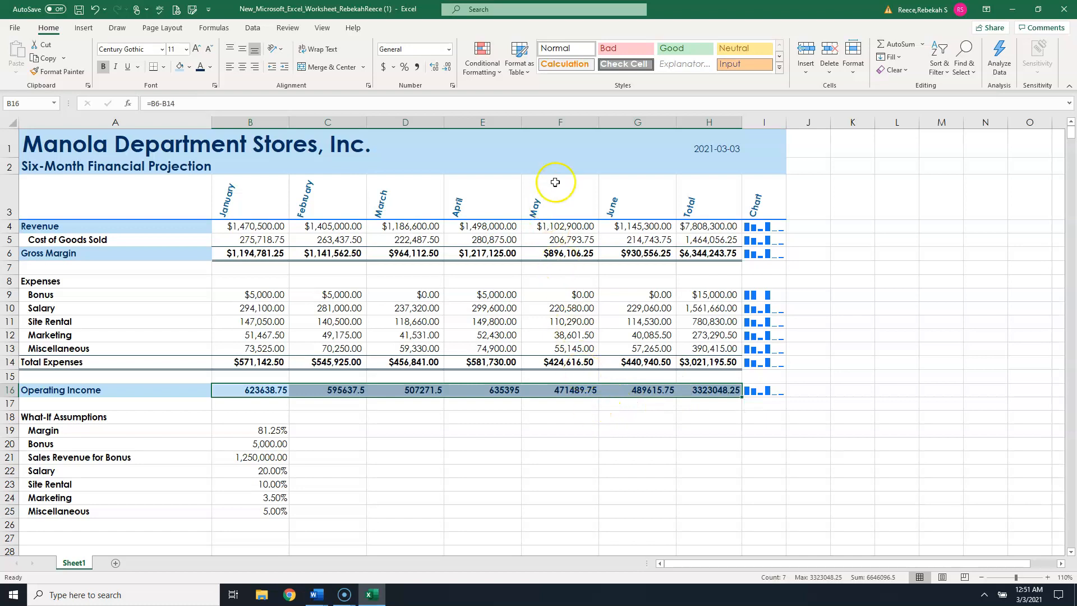
left_click(451, 85)
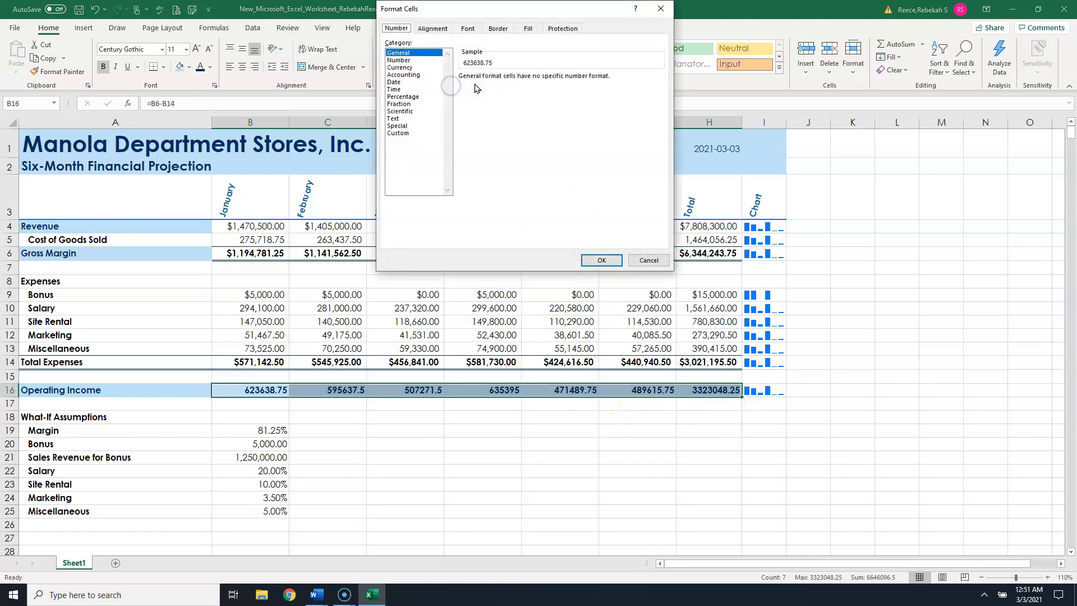
left_click(399, 67)
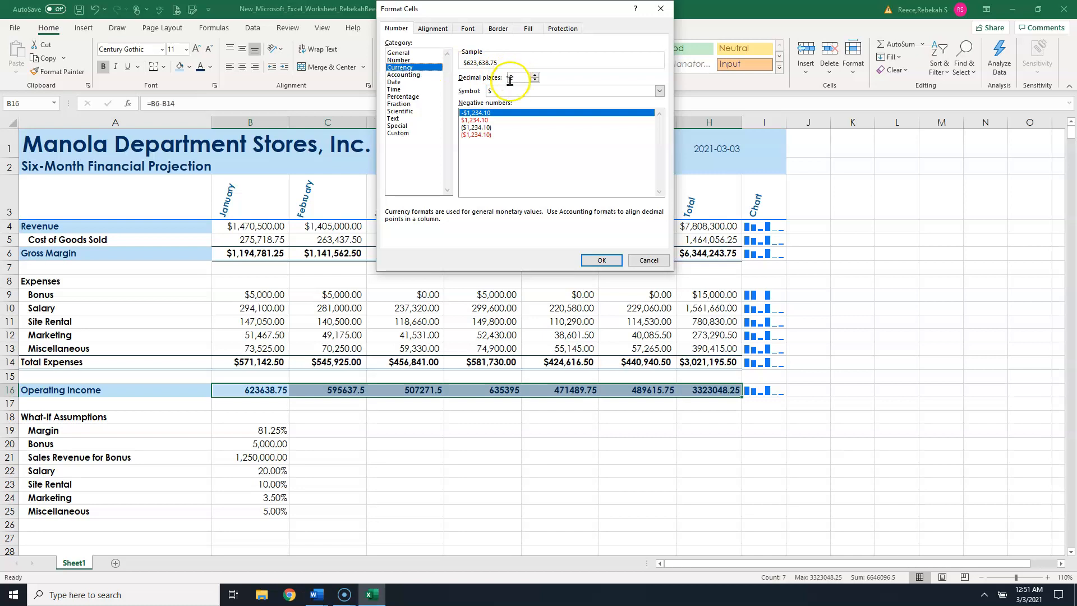
left_click(478, 135)
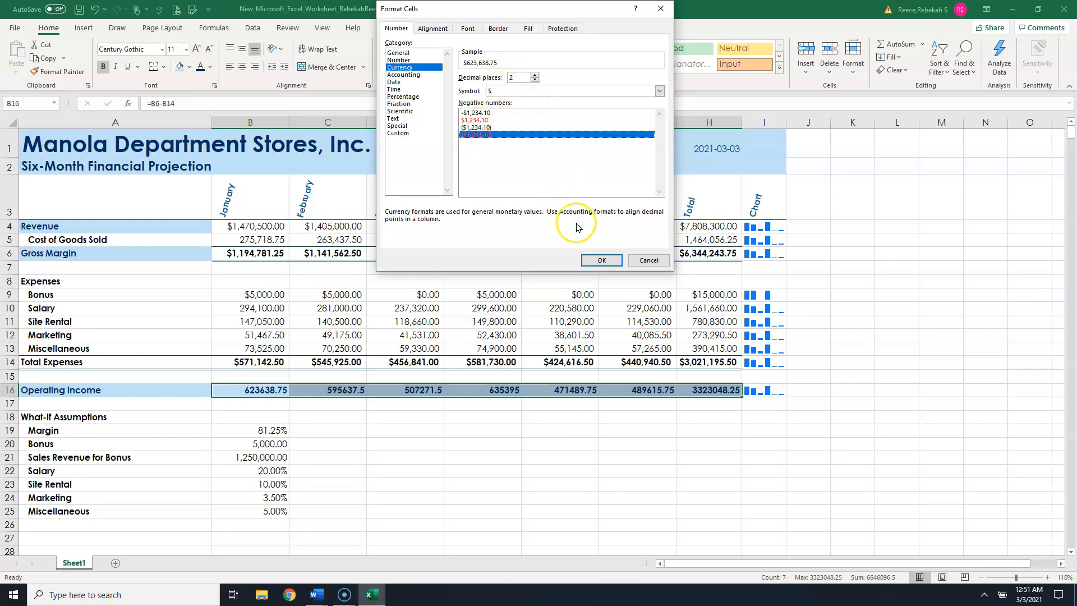
left_click(599, 259)
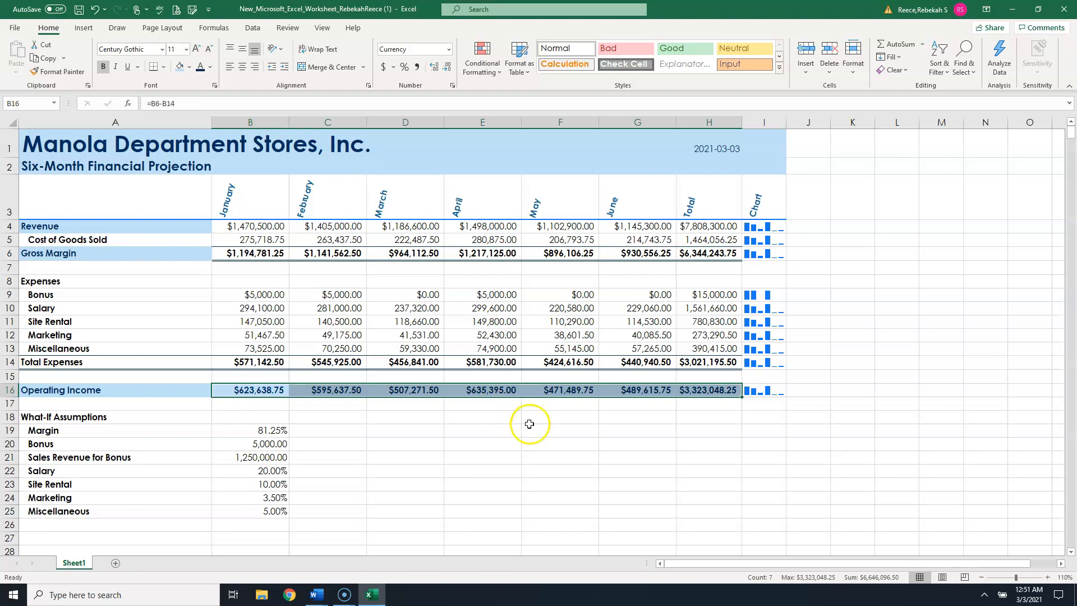
- Set the What-If Assumptions heading in A18 to 9 point, italic and underlined
left_click(83, 418)
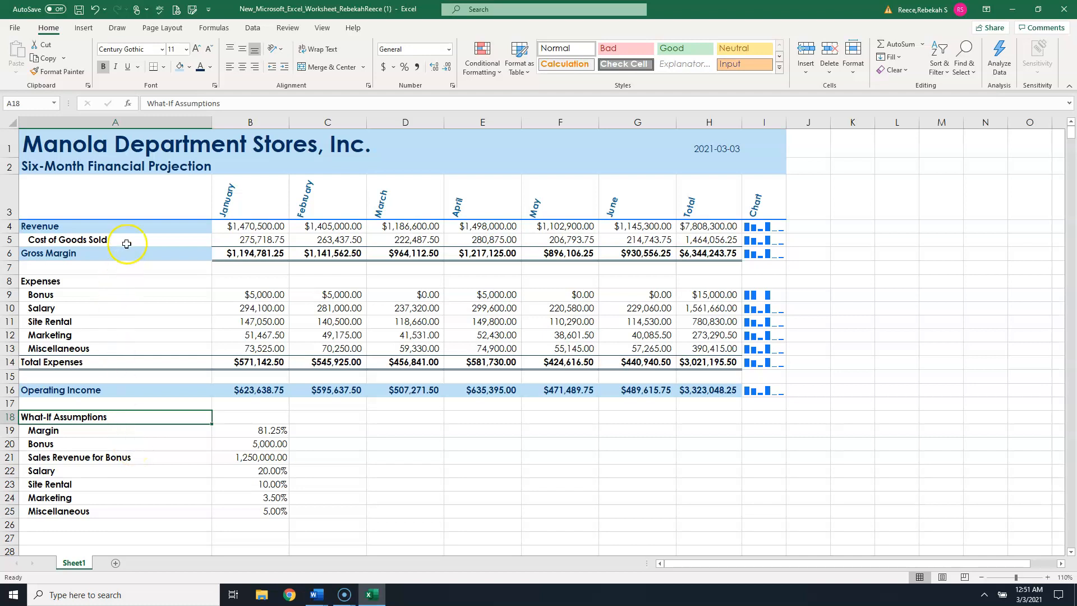
left_click(209, 52)
left_click(209, 52)
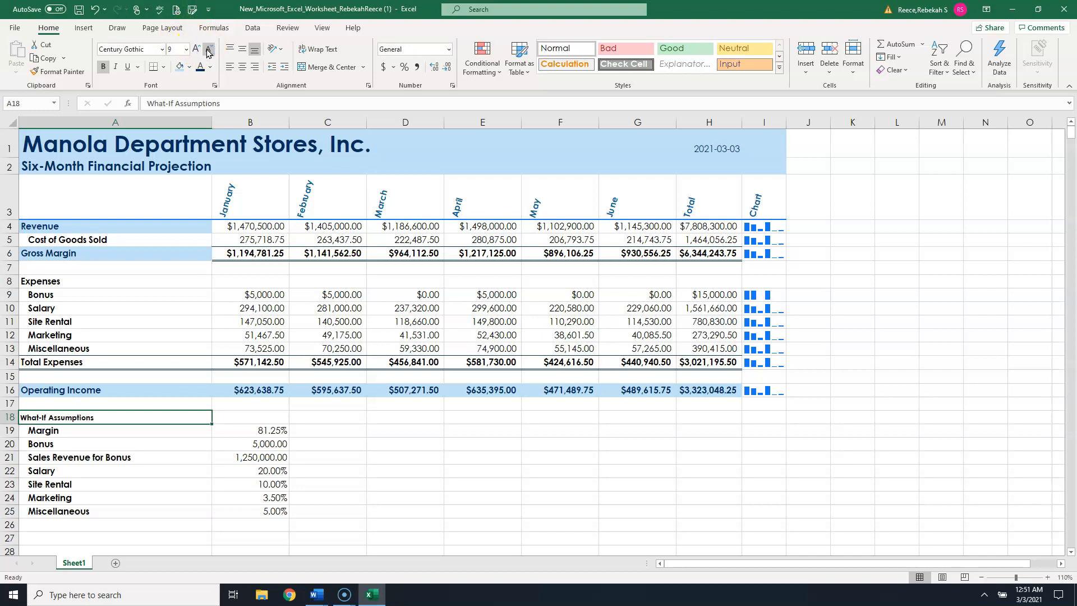
left_click(117, 68)
left_click(127, 71)
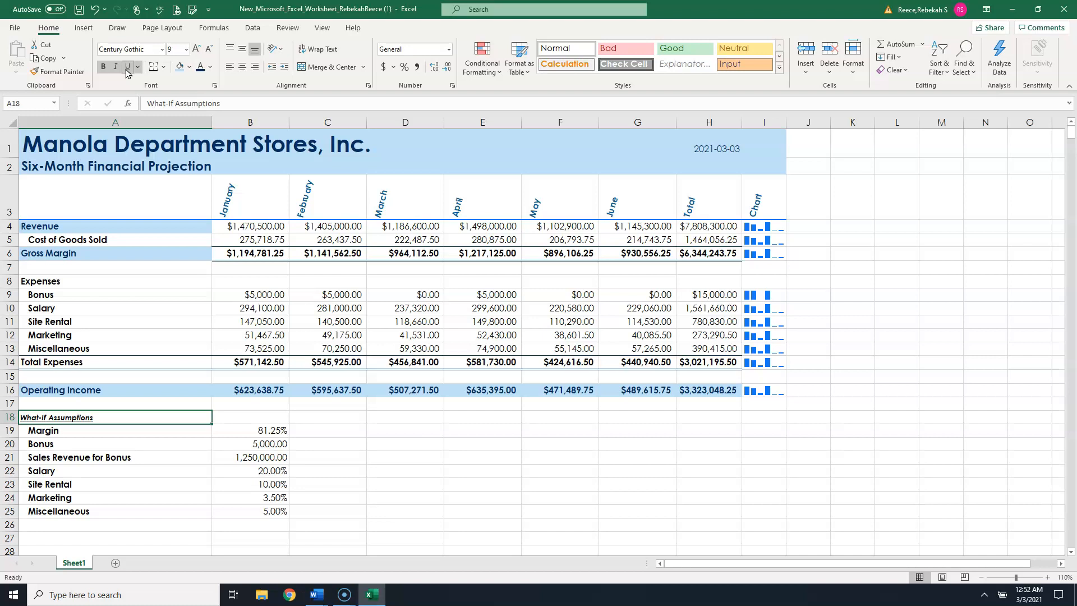
- Reduce the font size of the What-If assumption labels and values A19:B25 to 9 point
left_click(95, 258)
left_click_drag(85, 432, 257, 511)
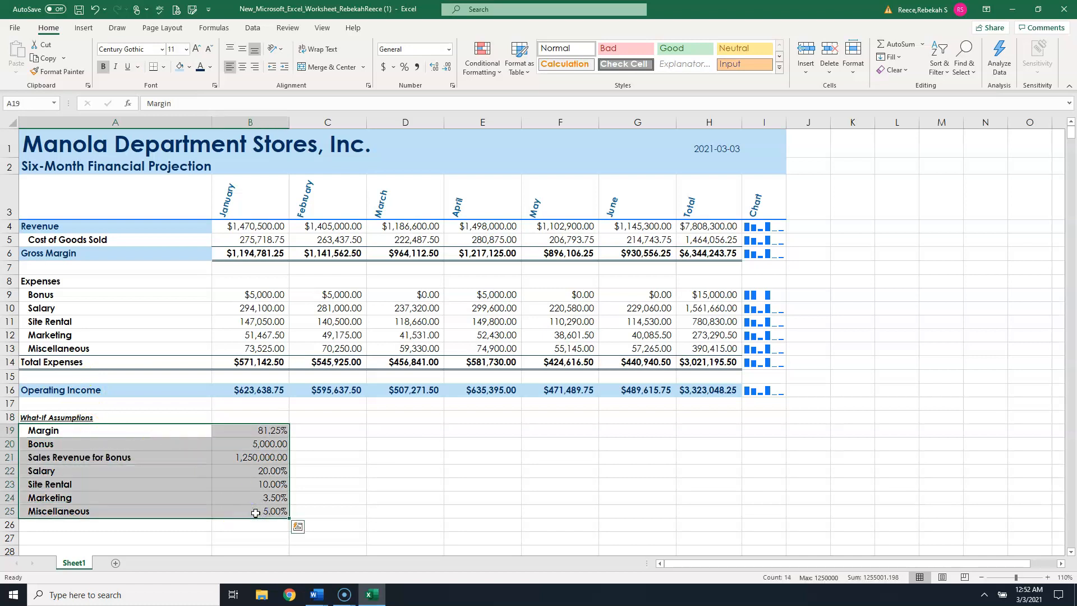
left_click(209, 51)
left_click(210, 51)
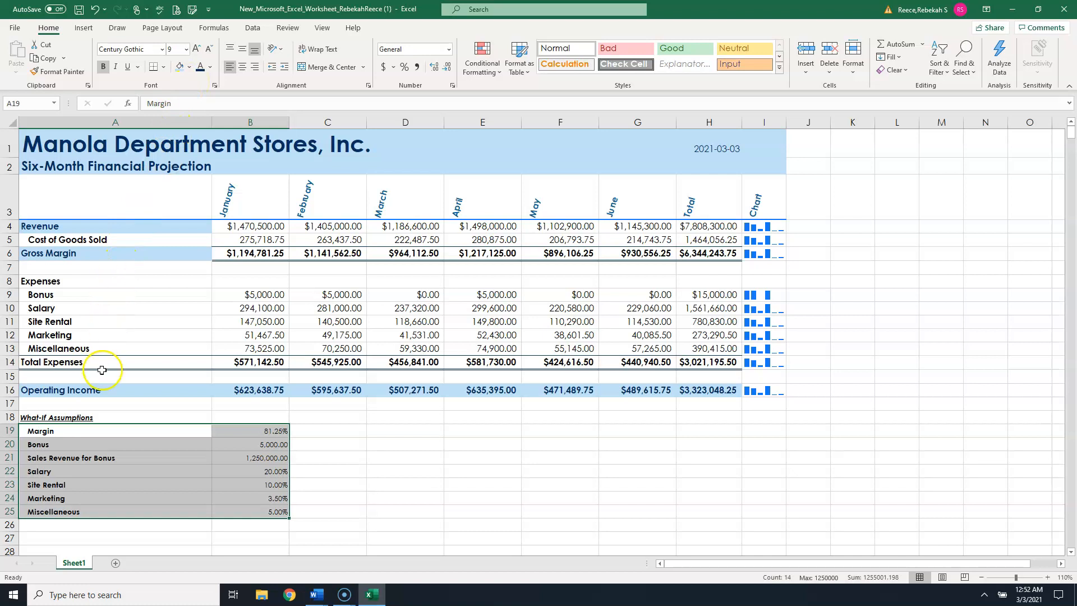
- Fill the What-If Assumptions block A18:B25 with the light blue fill and dark blue font colour
left_click_drag(76, 418, 262, 506)
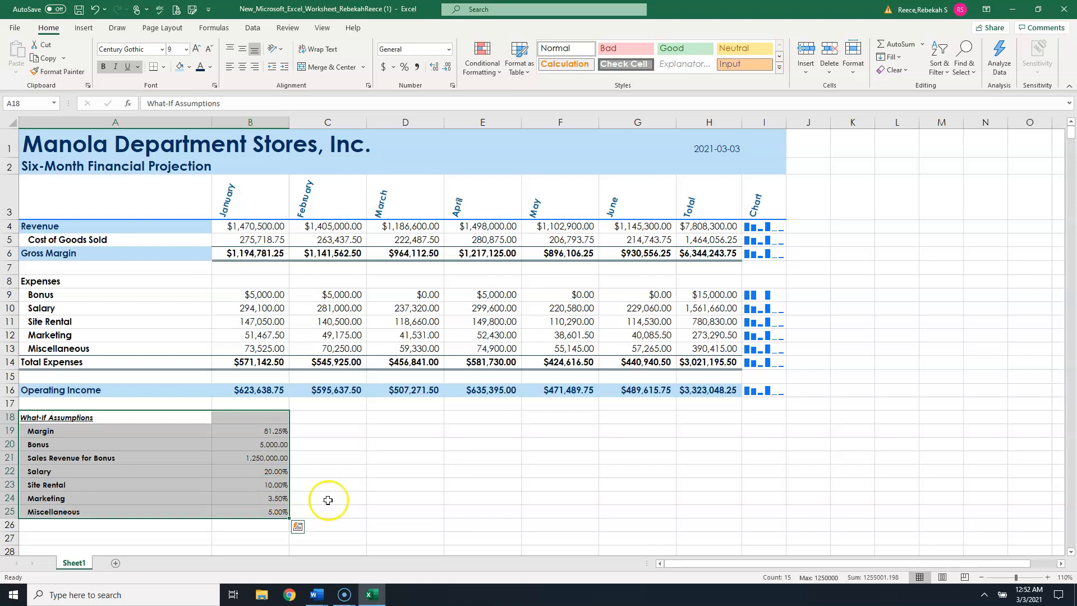
left_click(178, 67)
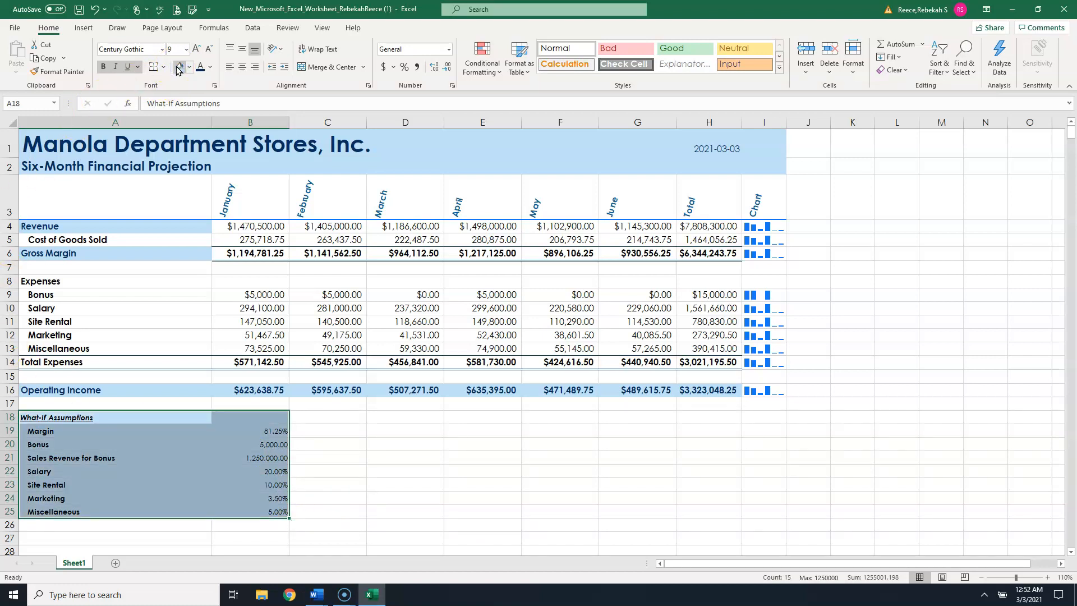
left_click(200, 67)
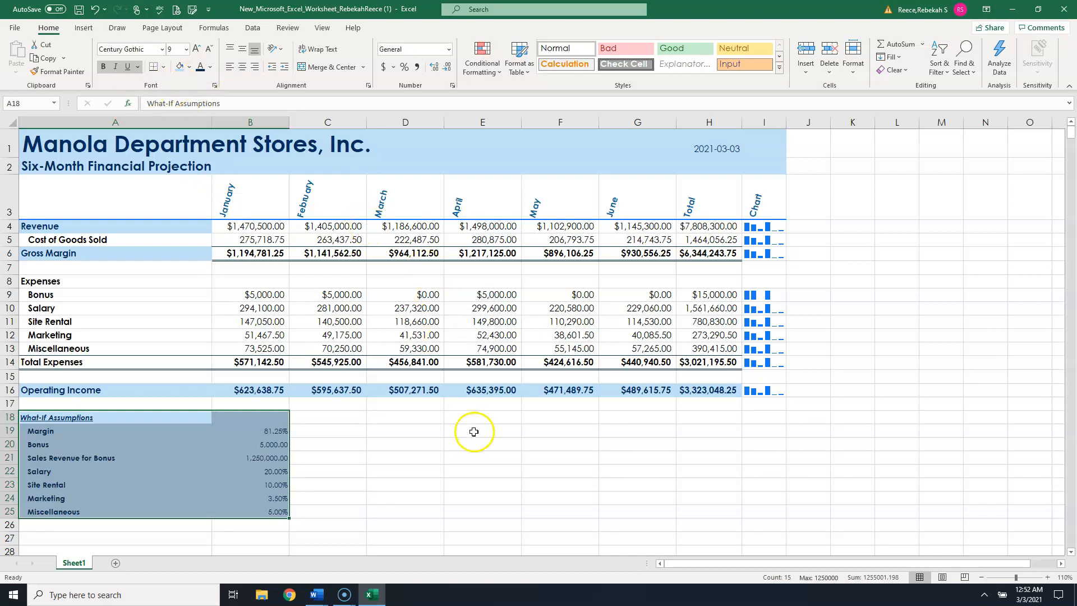
left_click(476, 465)
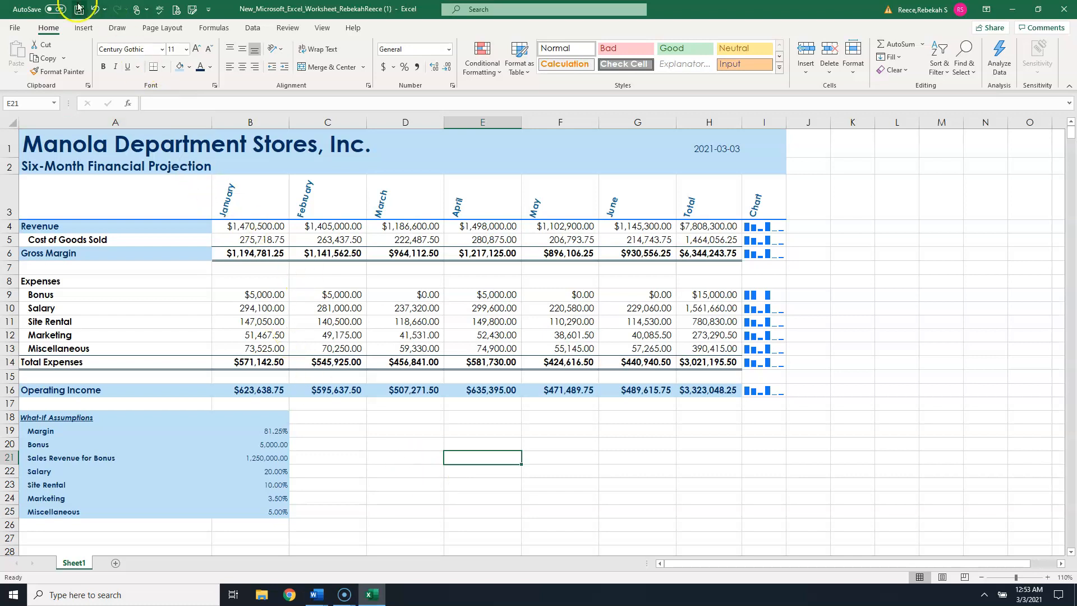
- Insert a recommended Clustered Column chart from the month headings A3:G3 and the expense rows A9:G13
left_click(84, 28)
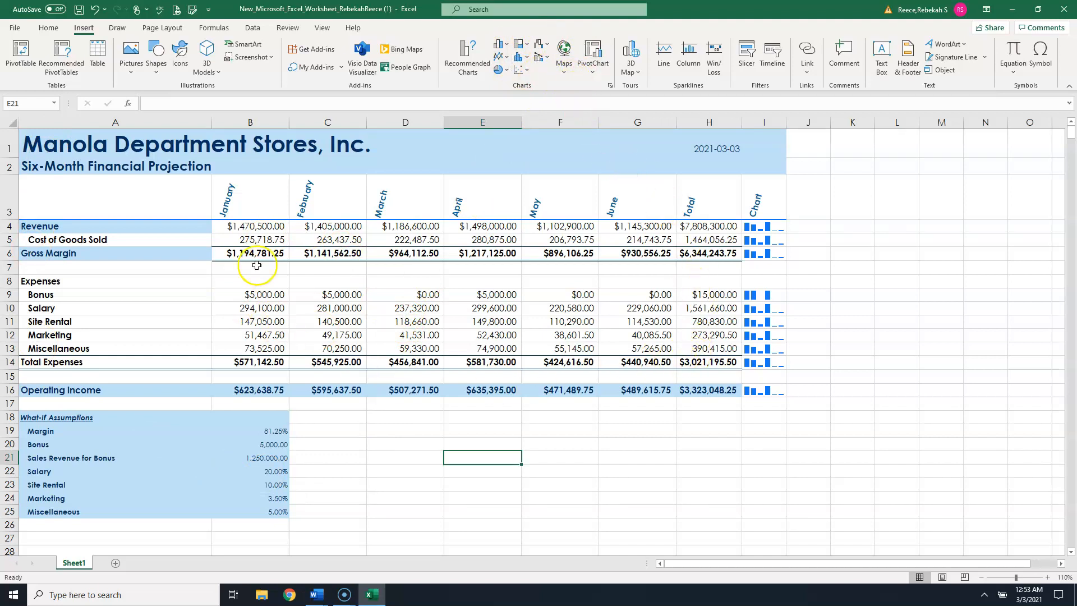
left_click_drag(140, 197, 662, 209)
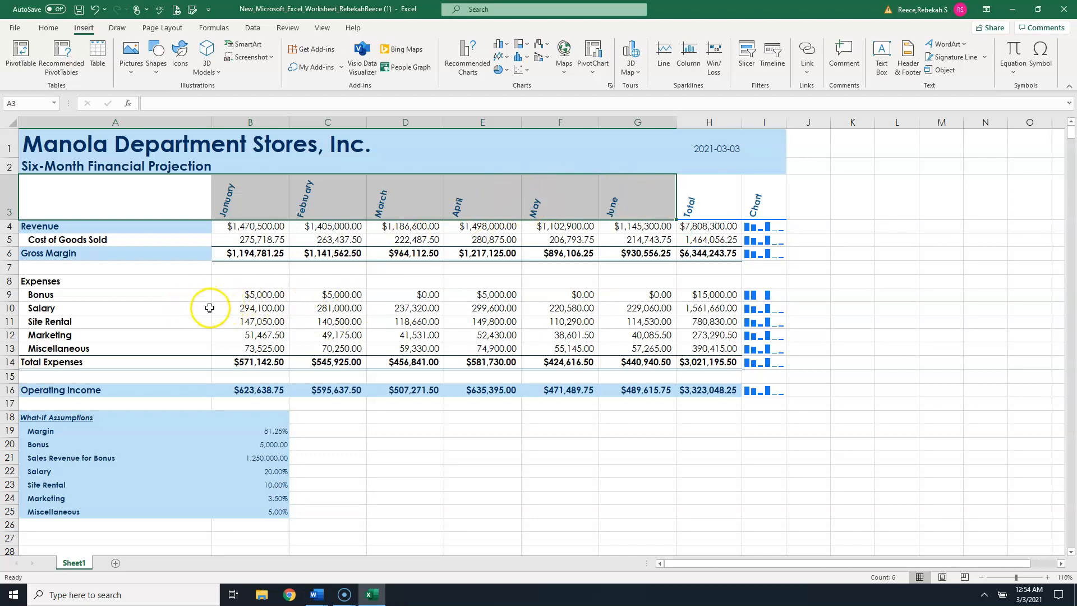
left_click_drag(155, 294, 616, 337)
left_click_drag(617, 341, 618, 347)
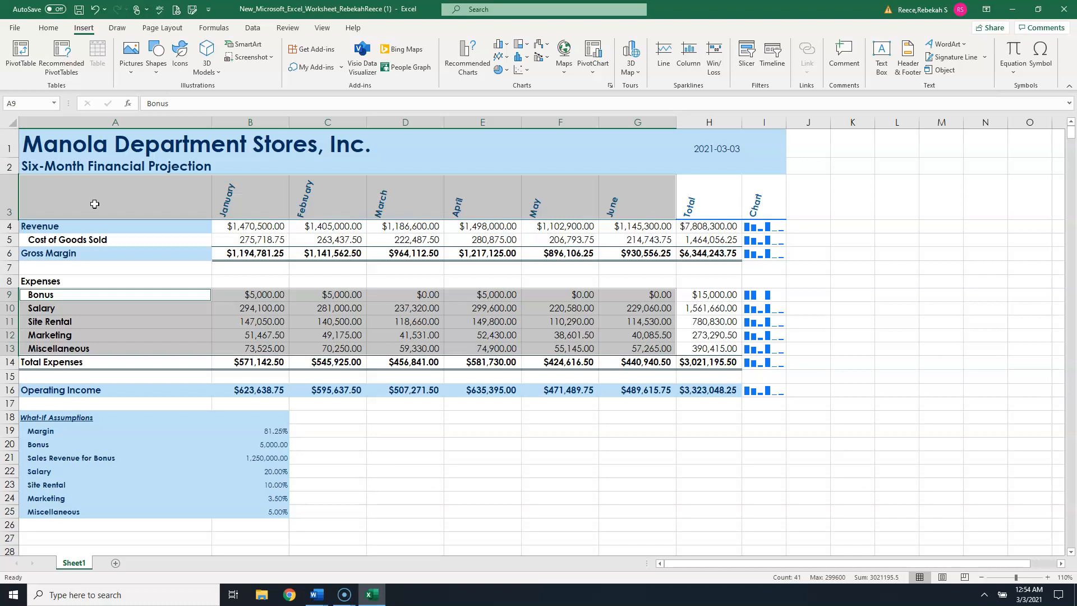
left_click(88, 33)
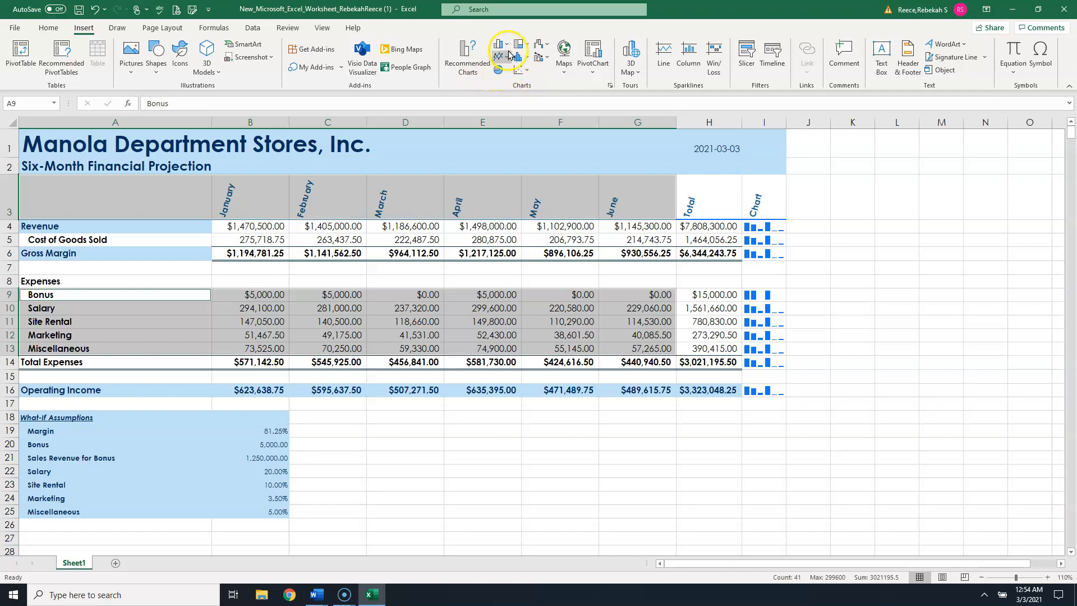
left_click(468, 56)
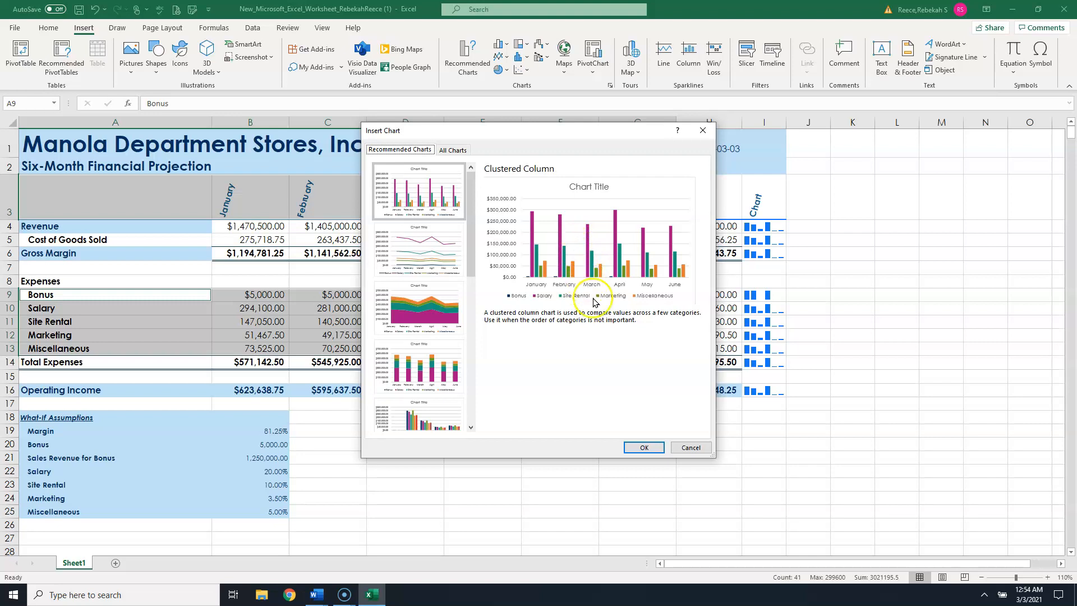
left_click(644, 447)
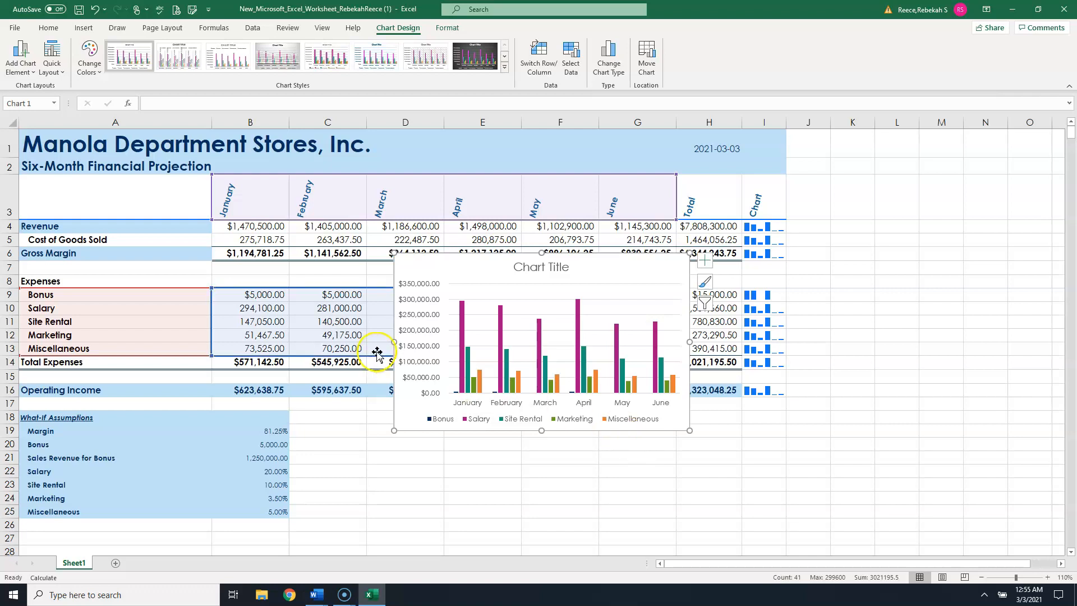
- Move the chart to a new sheet named Expense Chart Sheet
mouse_move(560, 382)
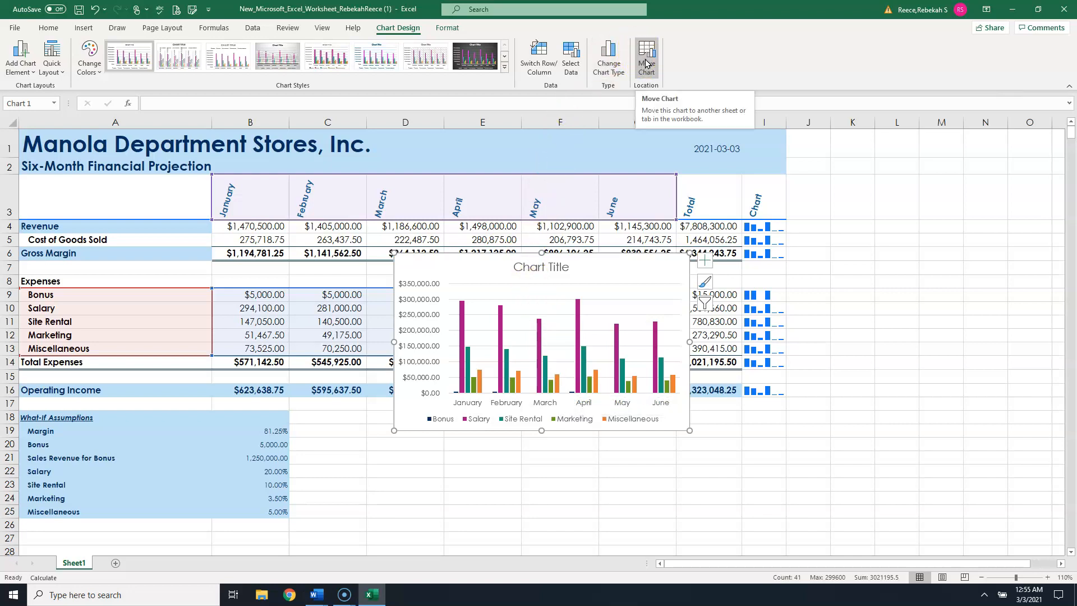
left_click(390, 17)
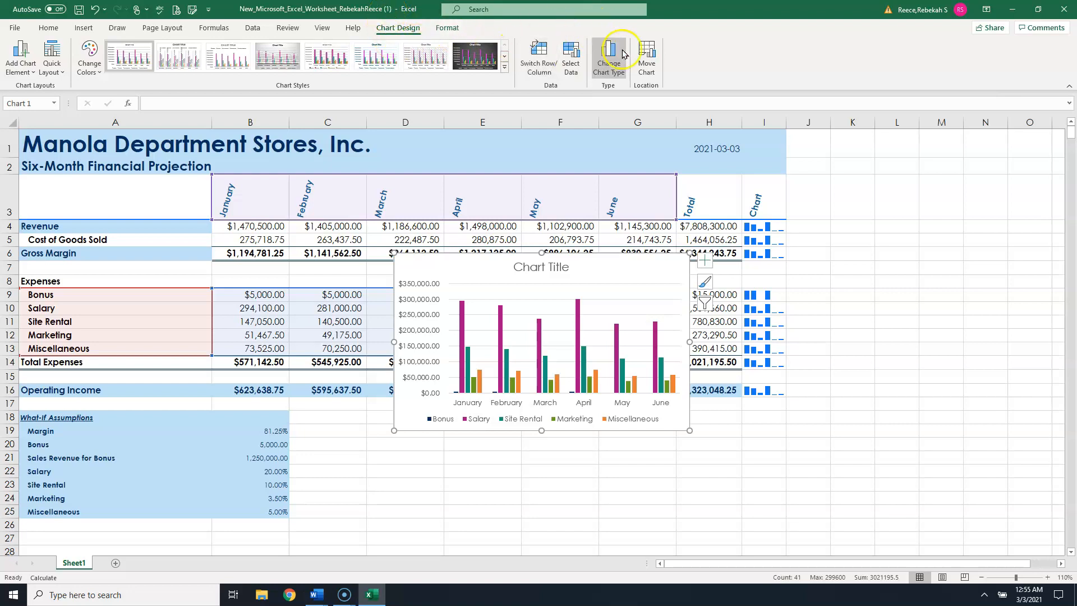
left_click(652, 66)
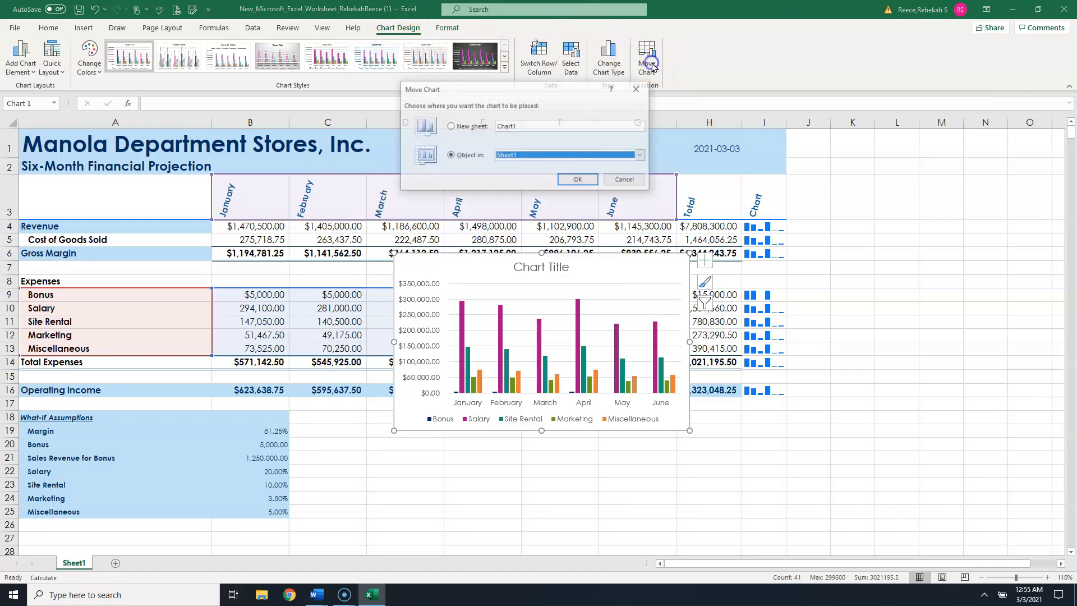
left_click(450, 126)
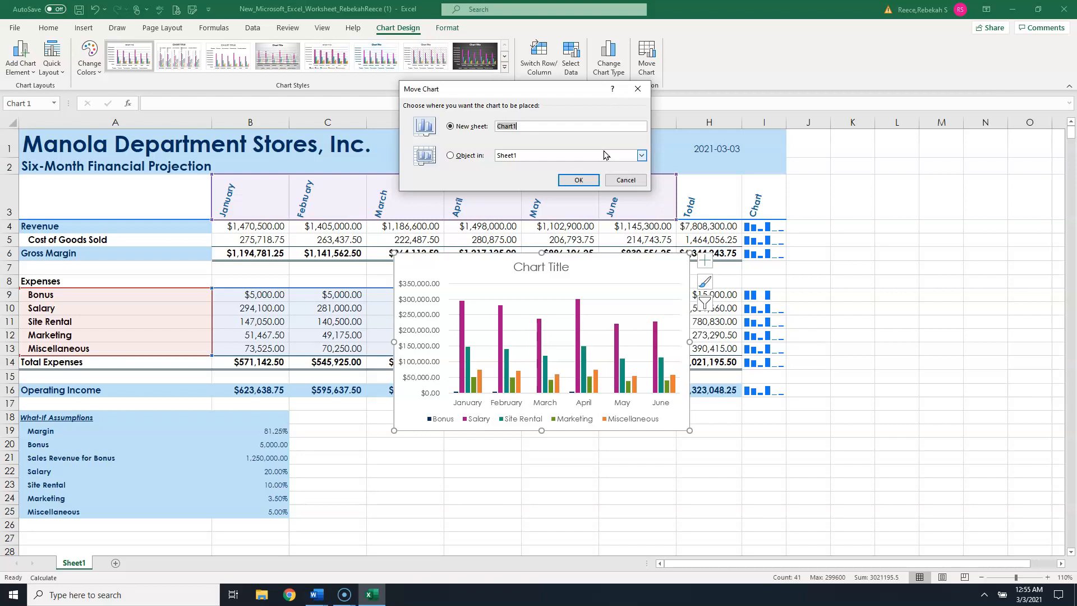
type("Expense Chart Sheet")
left_click(578, 181)
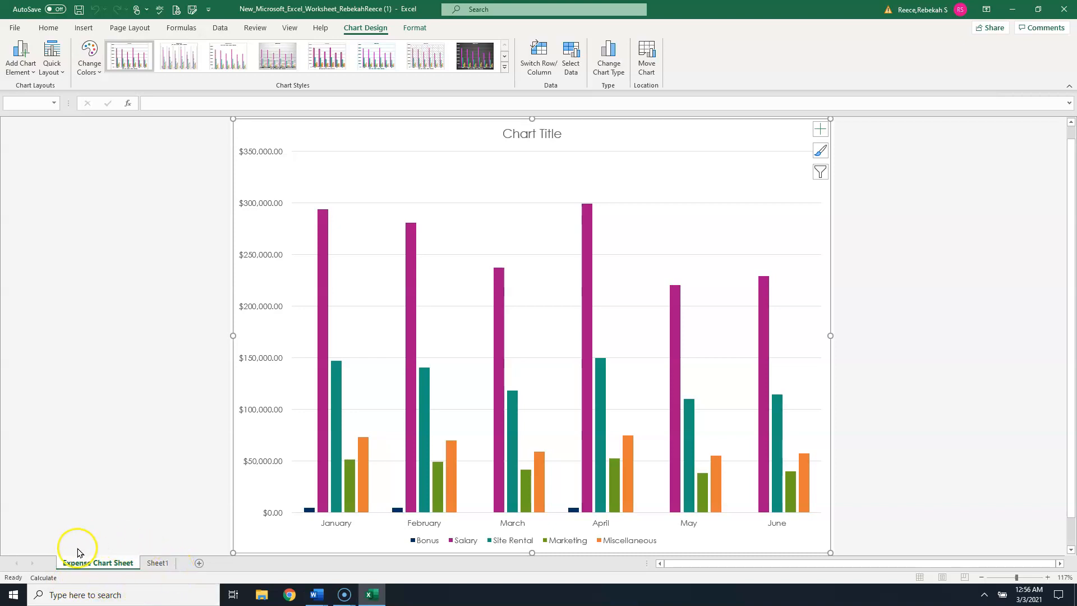
- Replace the chart title with Six-Month Projected Expenses
left_click(150, 562)
left_click(113, 563)
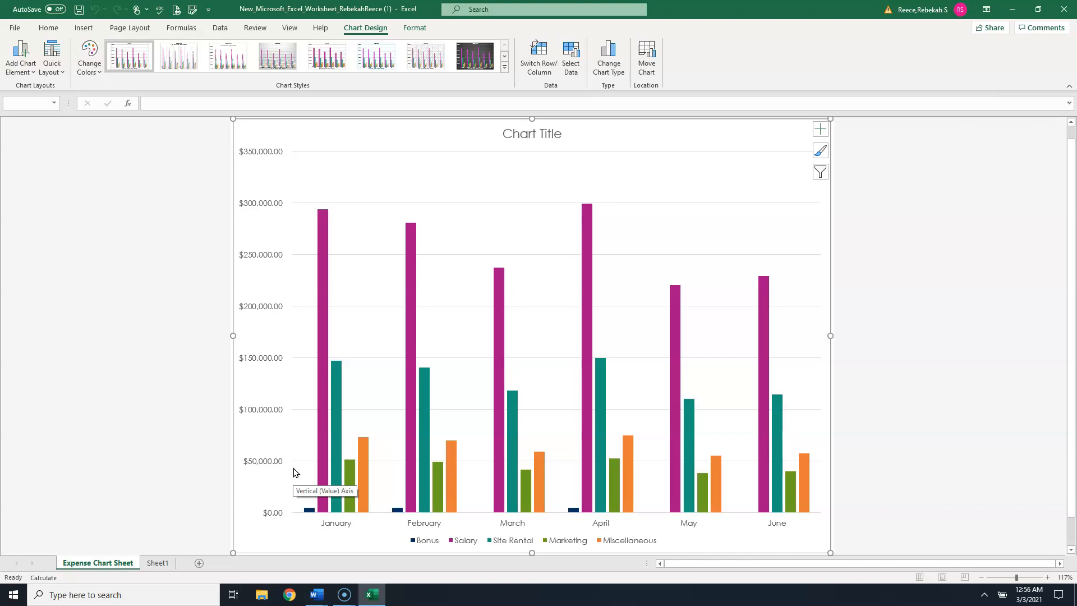
left_click(540, 133)
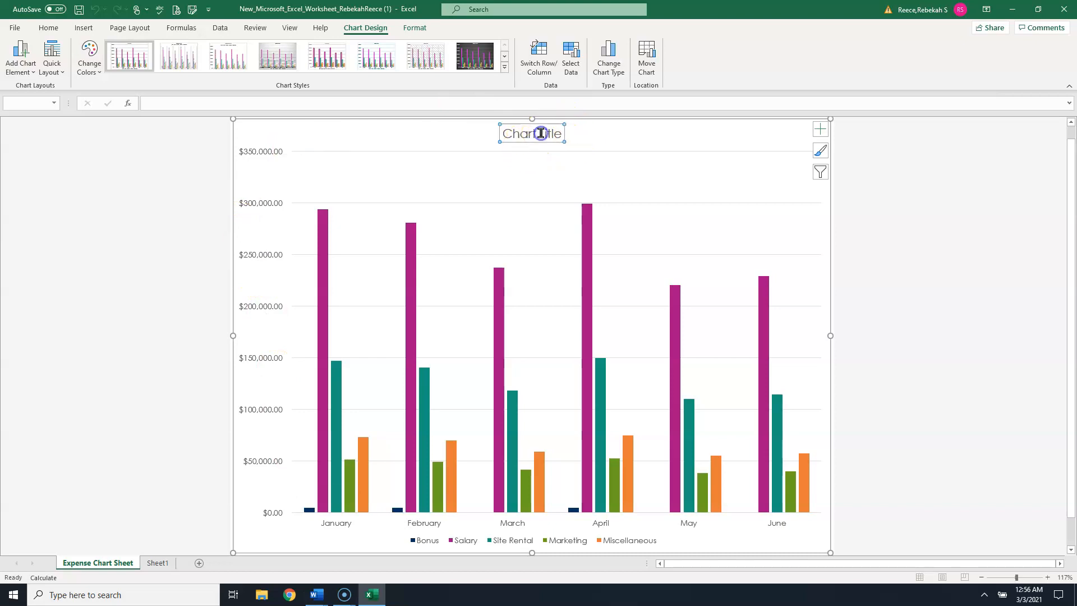
left_click_drag(561, 134, 508, 133)
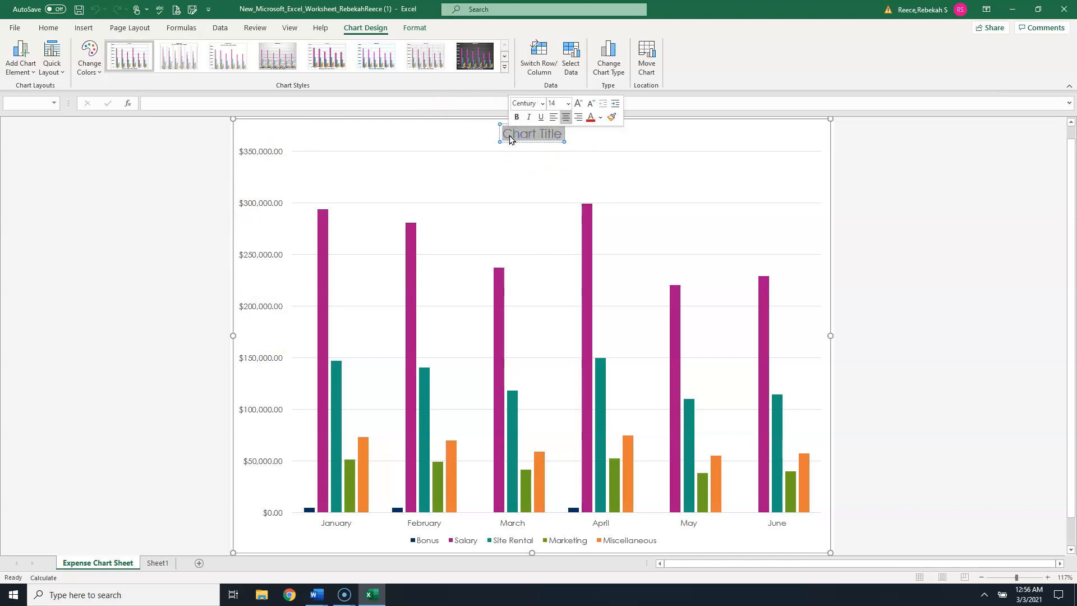
type("Six")
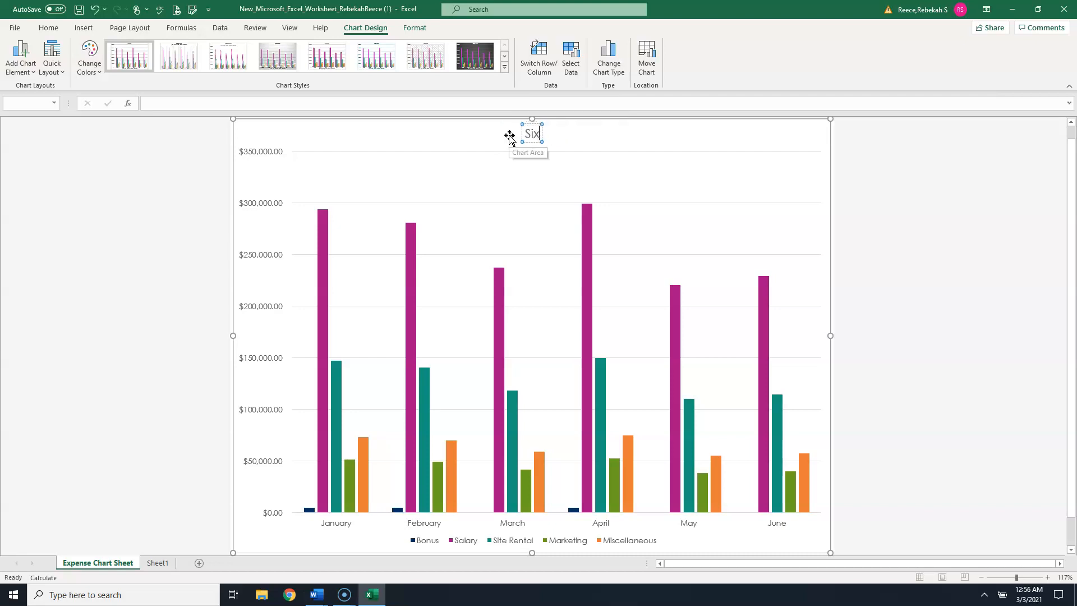
type("-Month")
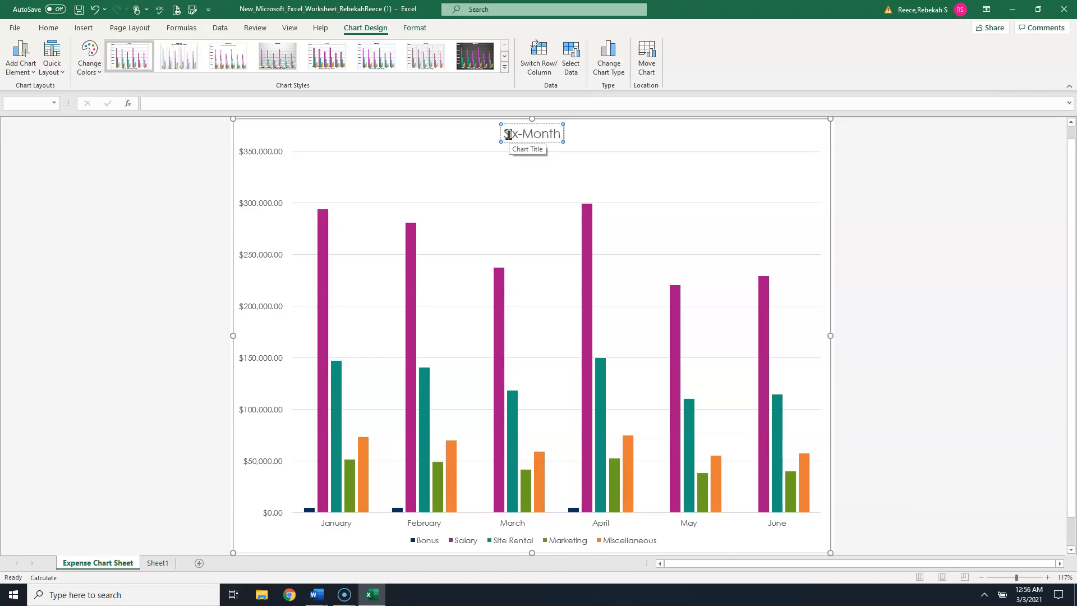
type(" Projec")
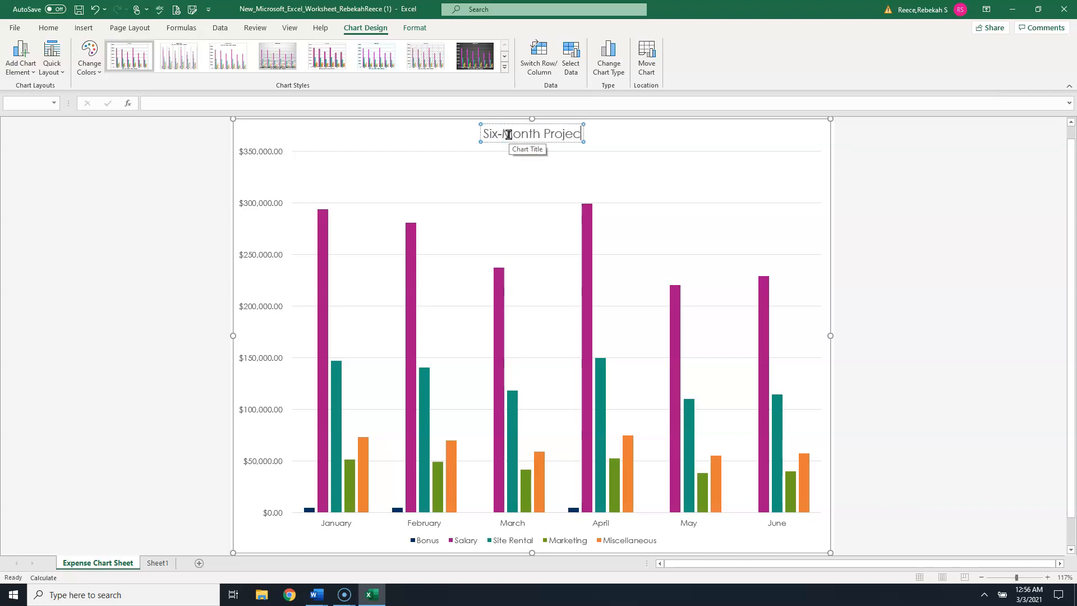
type("ted E")
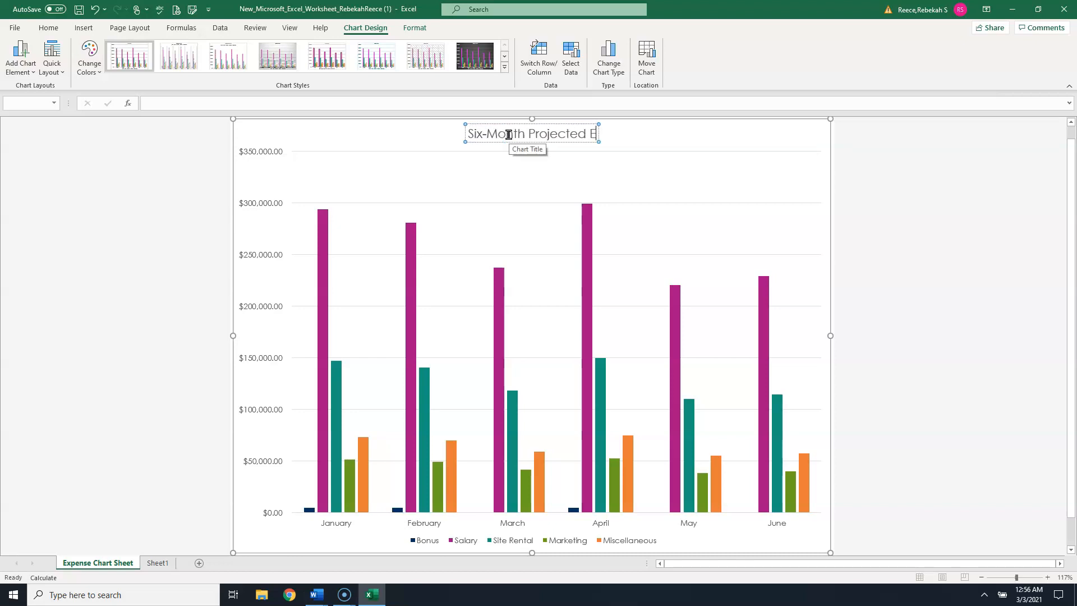
type("xpenses")
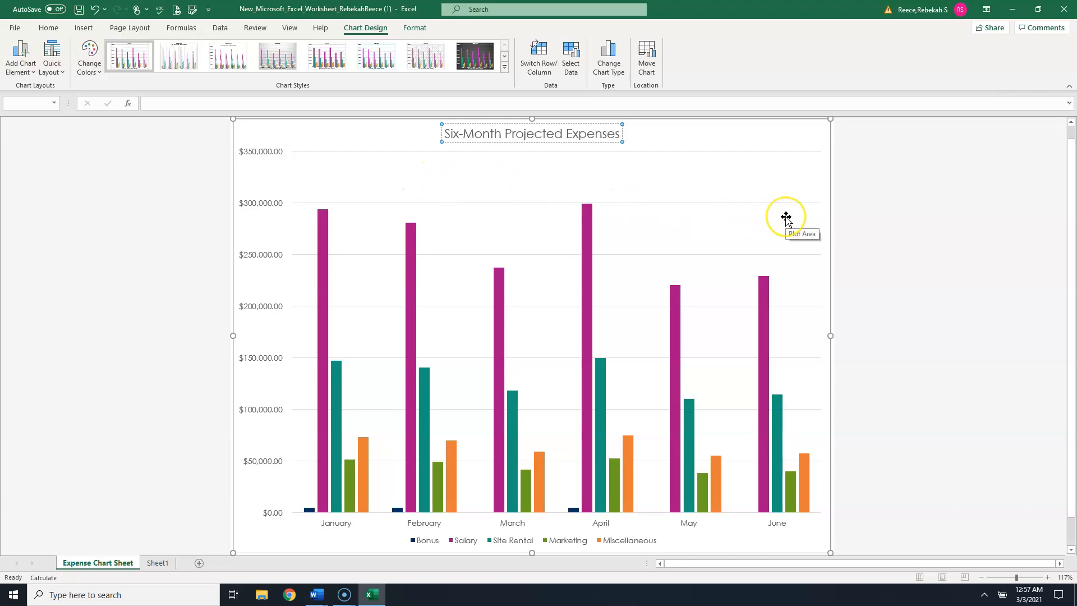
- Underline the whole chart title text
left_click(446, 133)
left_click_drag(446, 133, 619, 134)
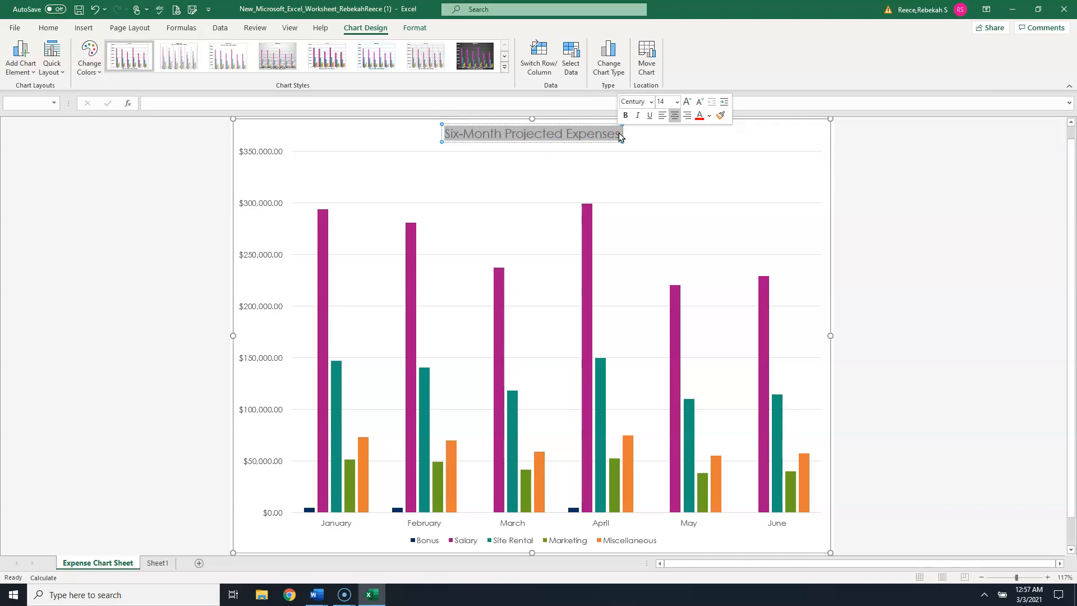
left_click(649, 119)
left_click(732, 177)
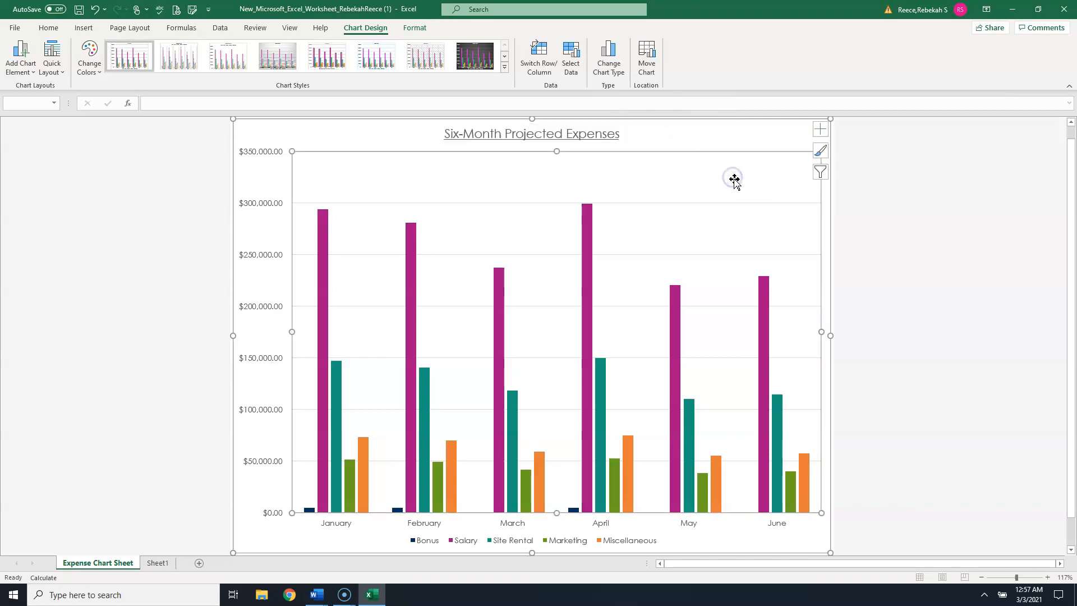
left_click(747, 144)
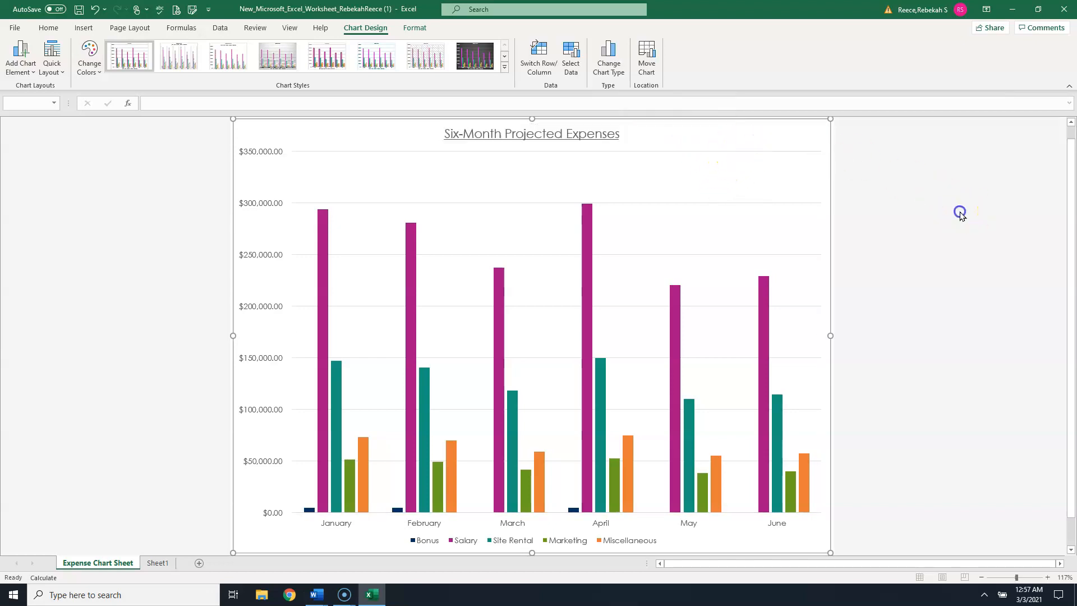
left_click(960, 212)
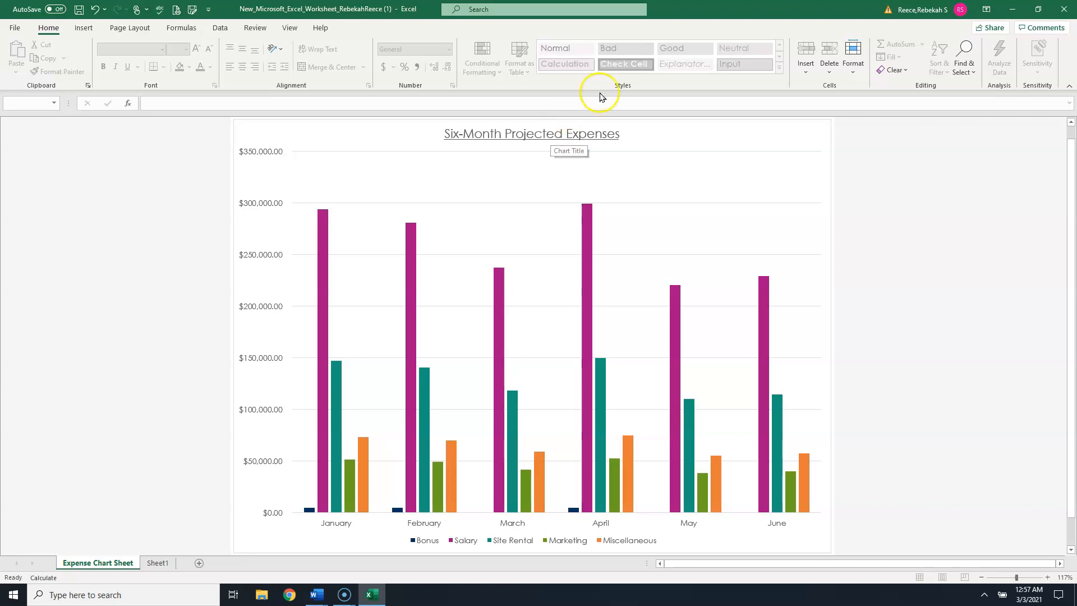
- Add data labels to the chart's columns, positioned at Outside End
left_click(810, 137)
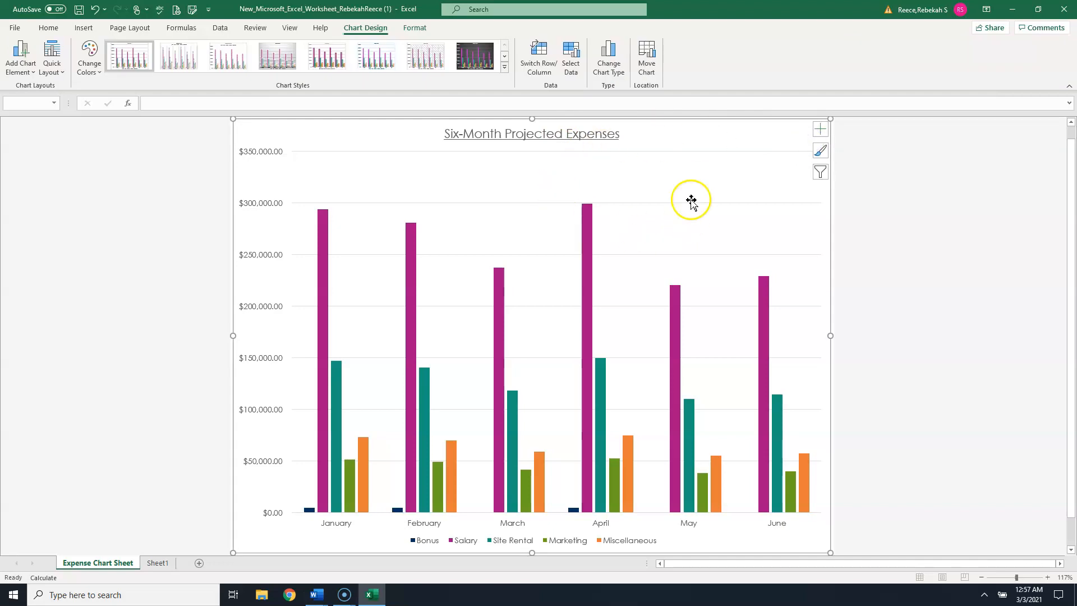
left_click(820, 132)
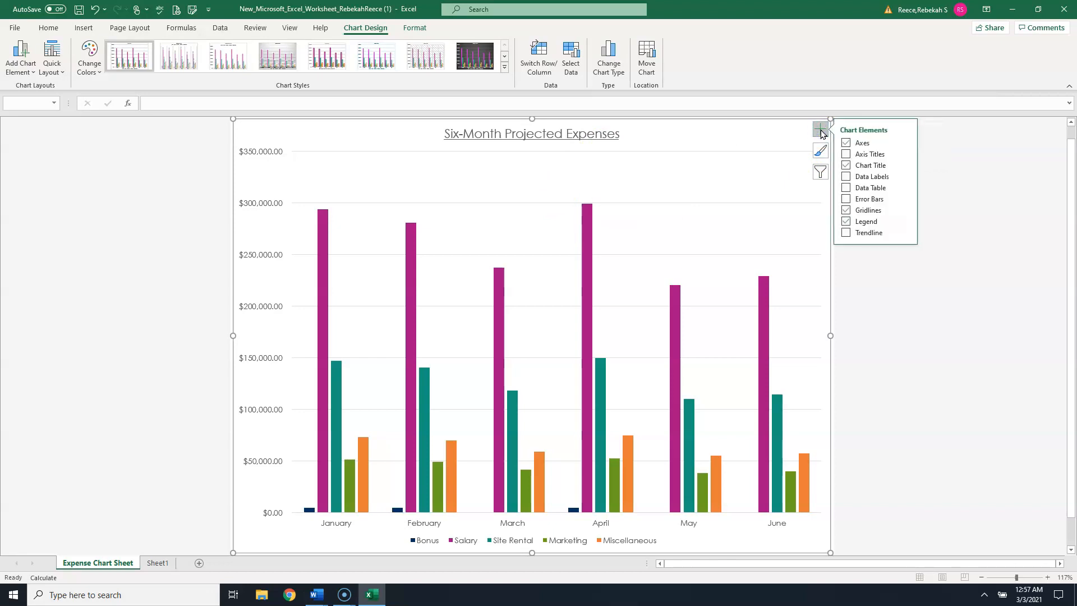
left_click(845, 177)
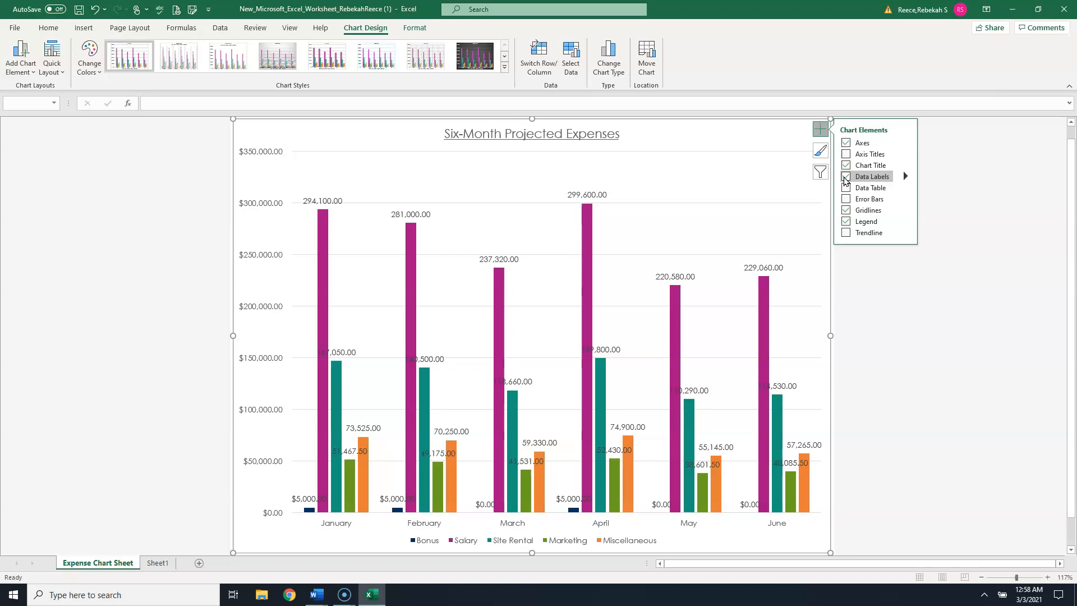
left_click(905, 176)
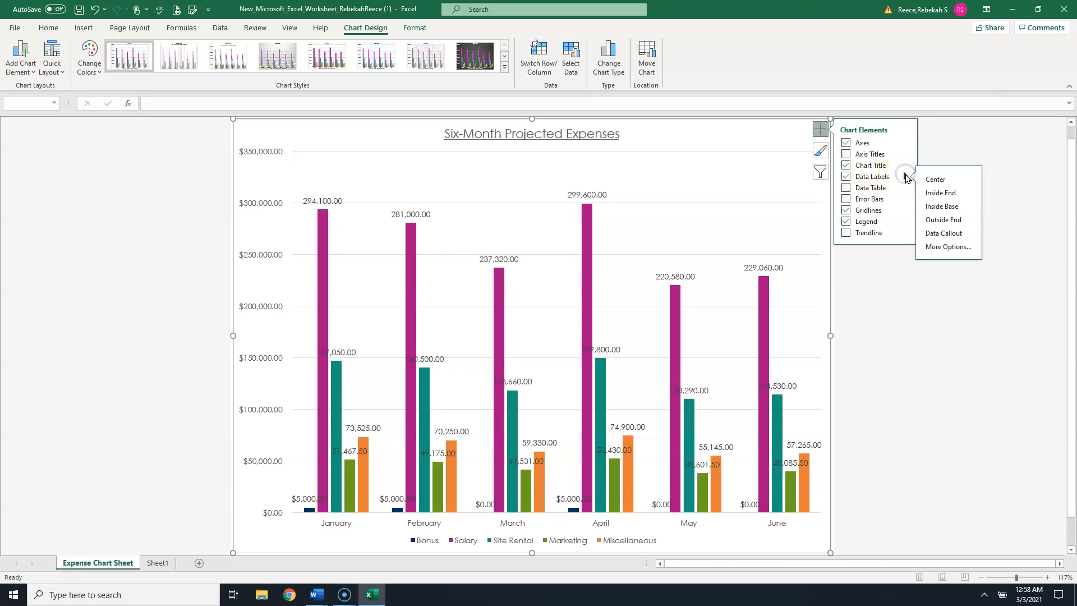
left_click(956, 219)
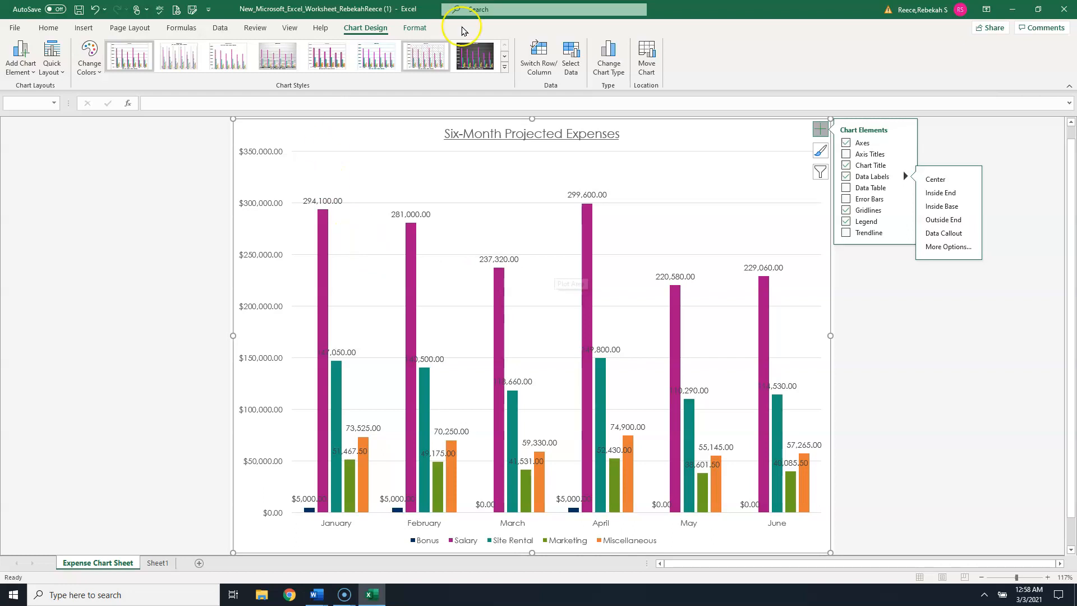
- Filter the chart to hide the Bonus and Salary series, leaving Site Rental, Marketing and Miscellaneous
left_click(820, 130)
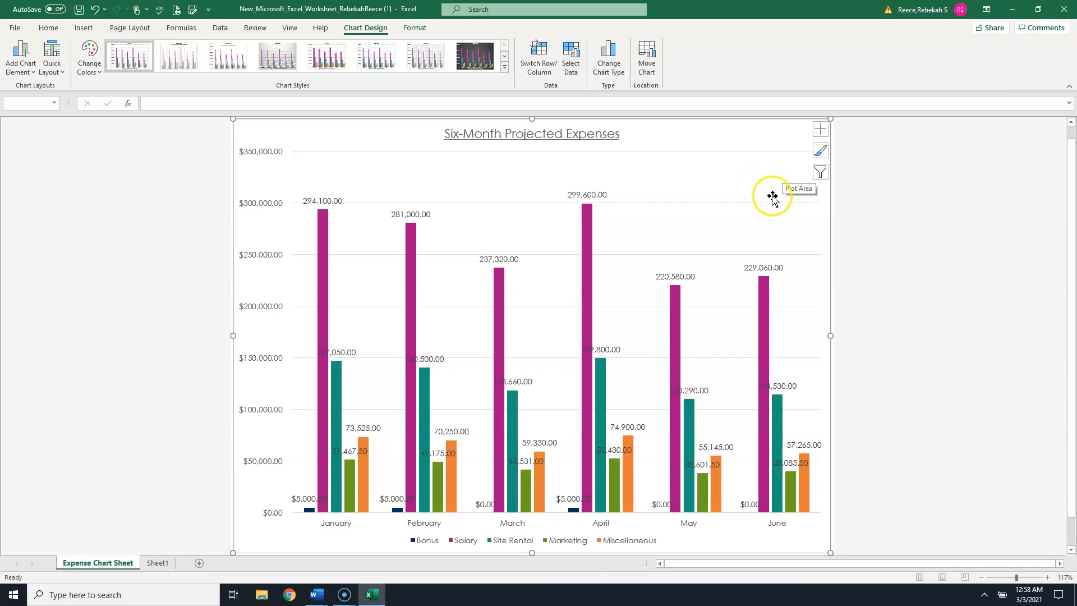
left_click(820, 173)
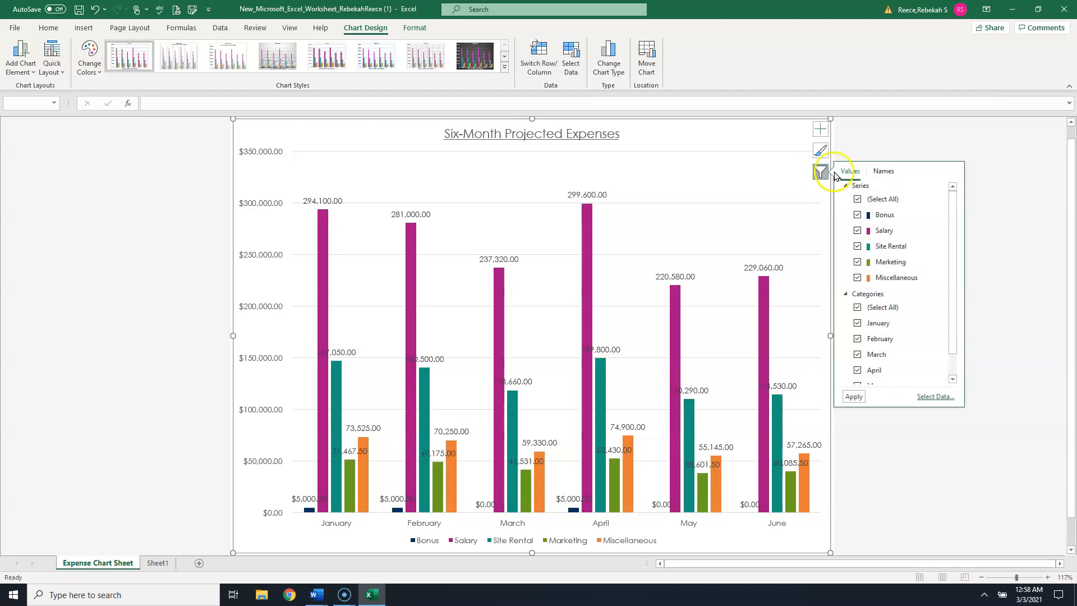
left_click(858, 216)
left_click(859, 231)
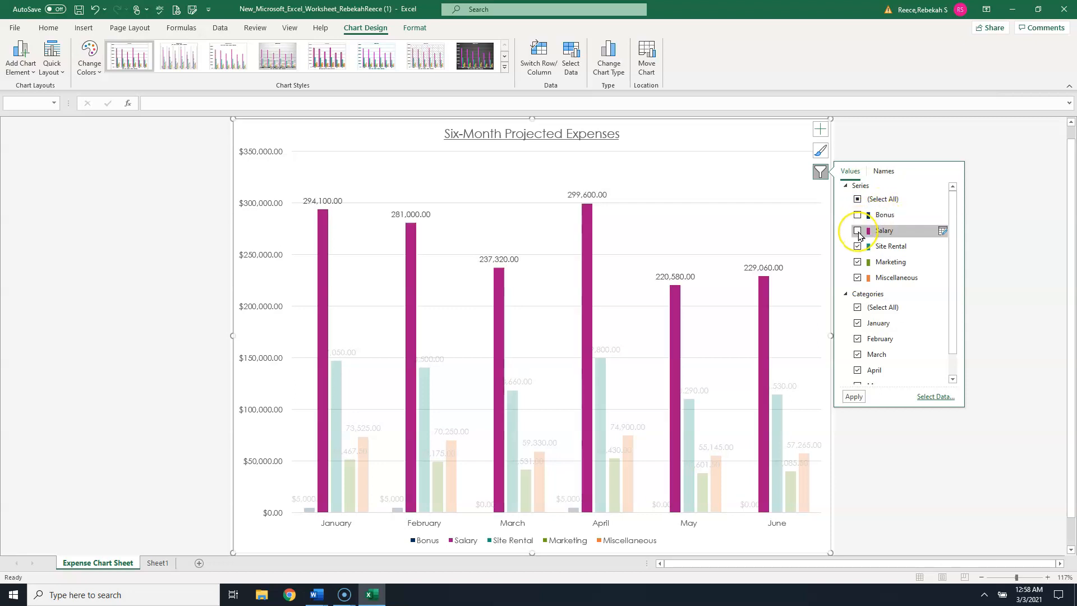
left_click(855, 398)
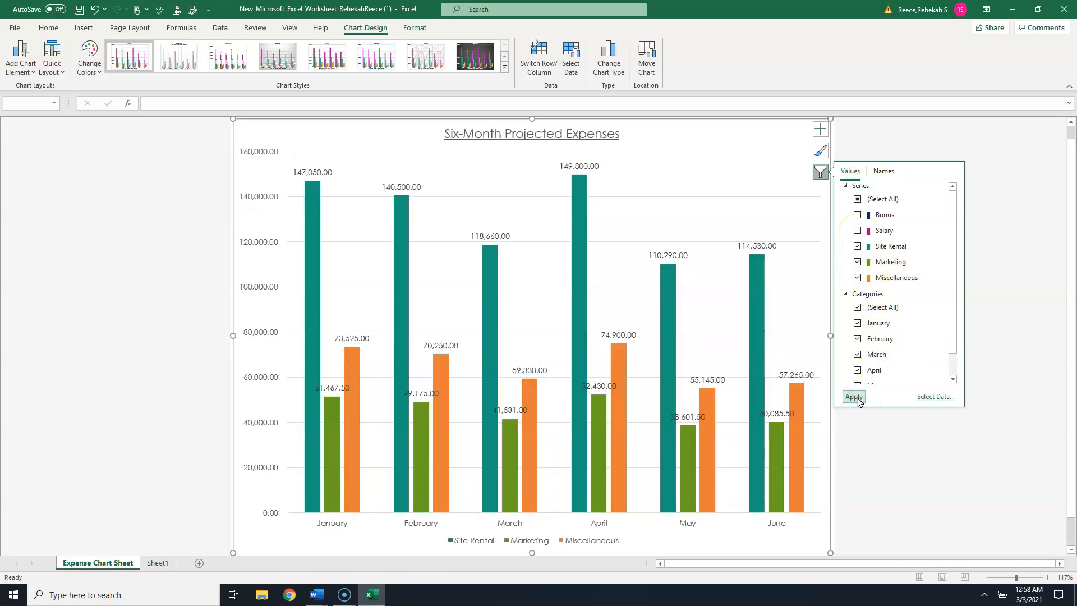
left_click(822, 173)
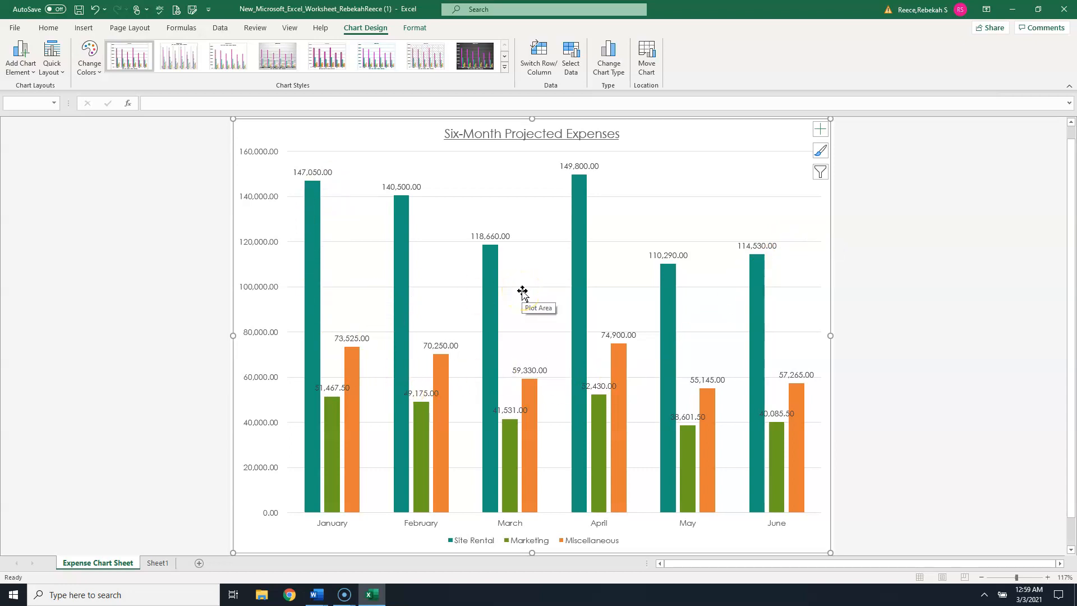
left_click(541, 289)
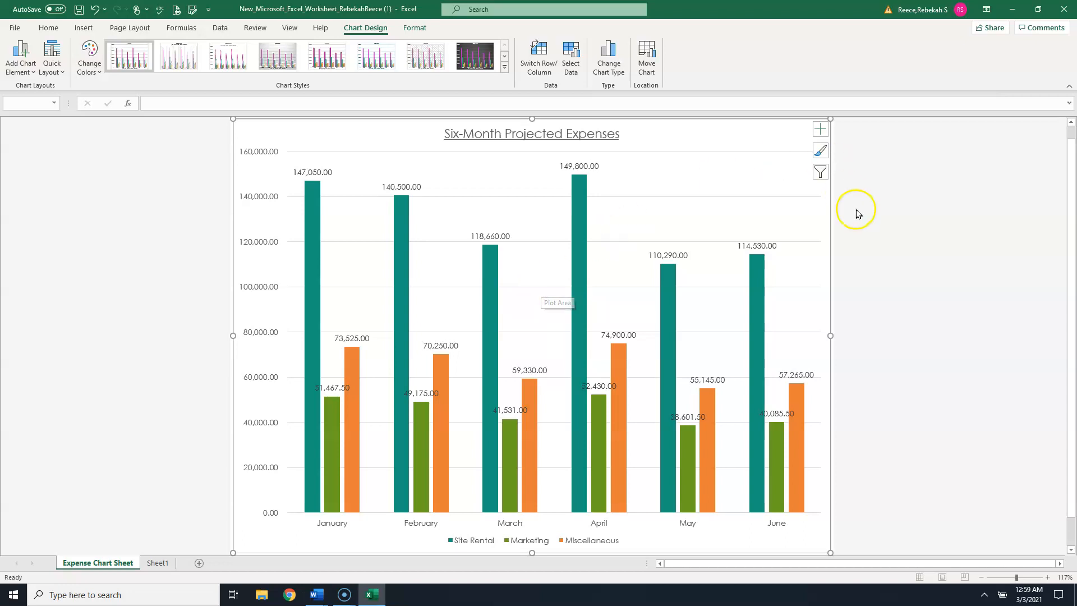
left_click(897, 252)
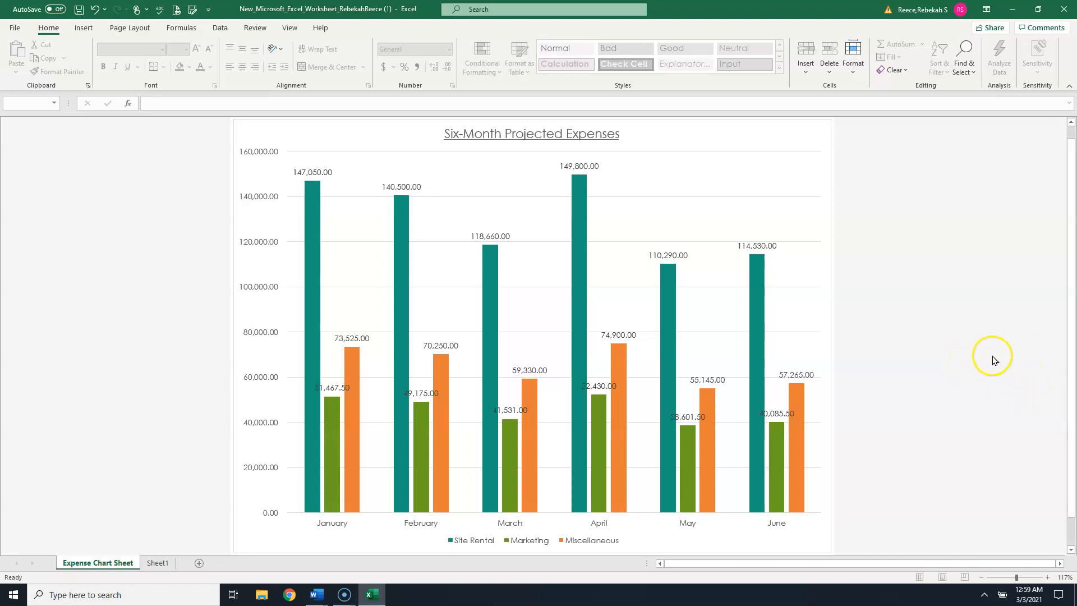
- Add axis titles to the chart, keeping only the primary vertical axis title
left_click(821, 139)
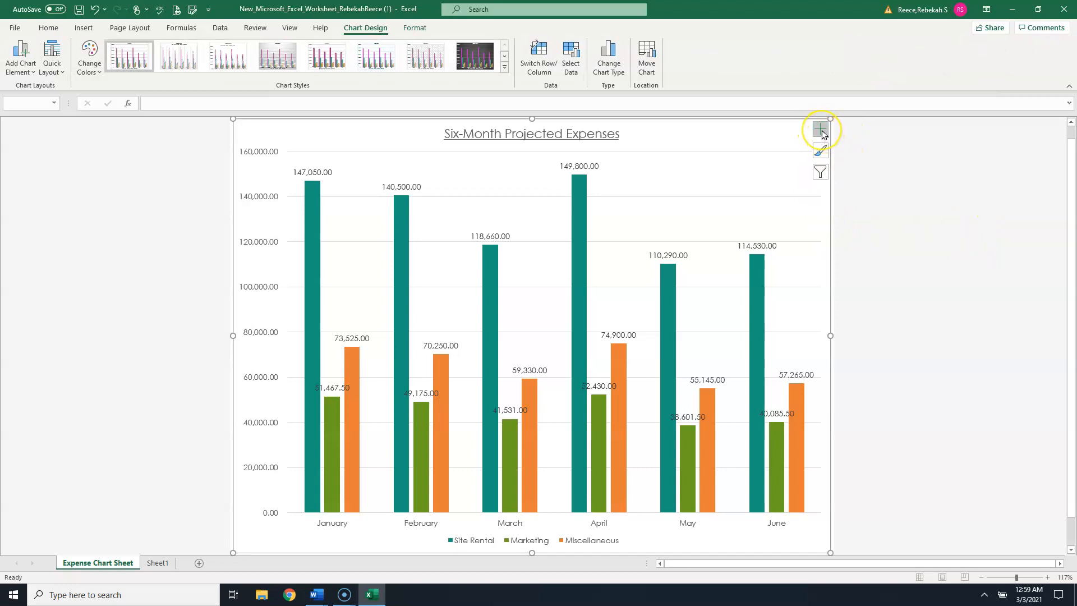
left_click(820, 130)
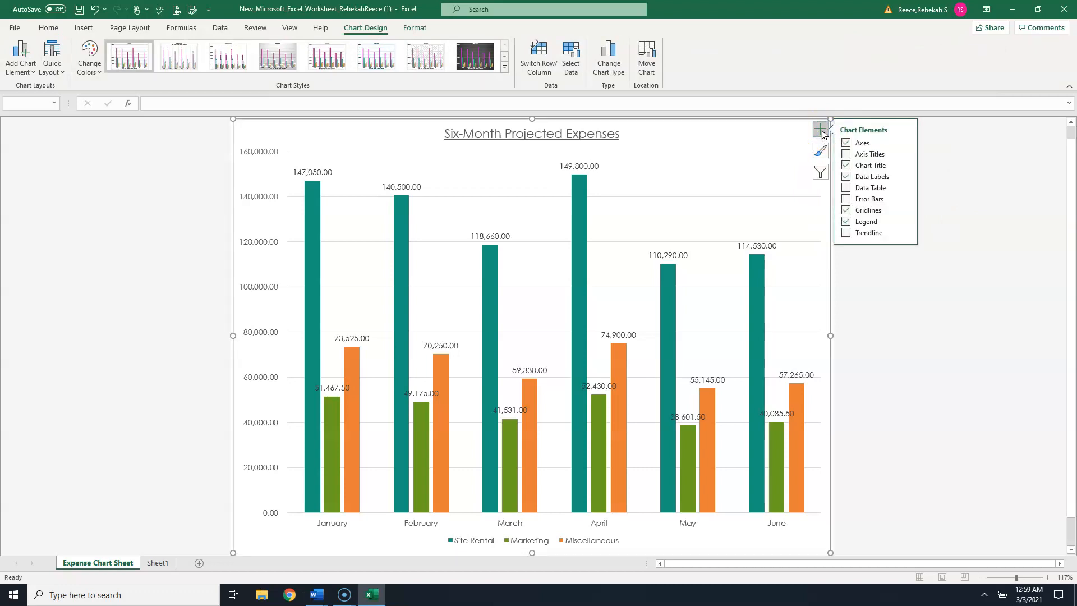
left_click(869, 155)
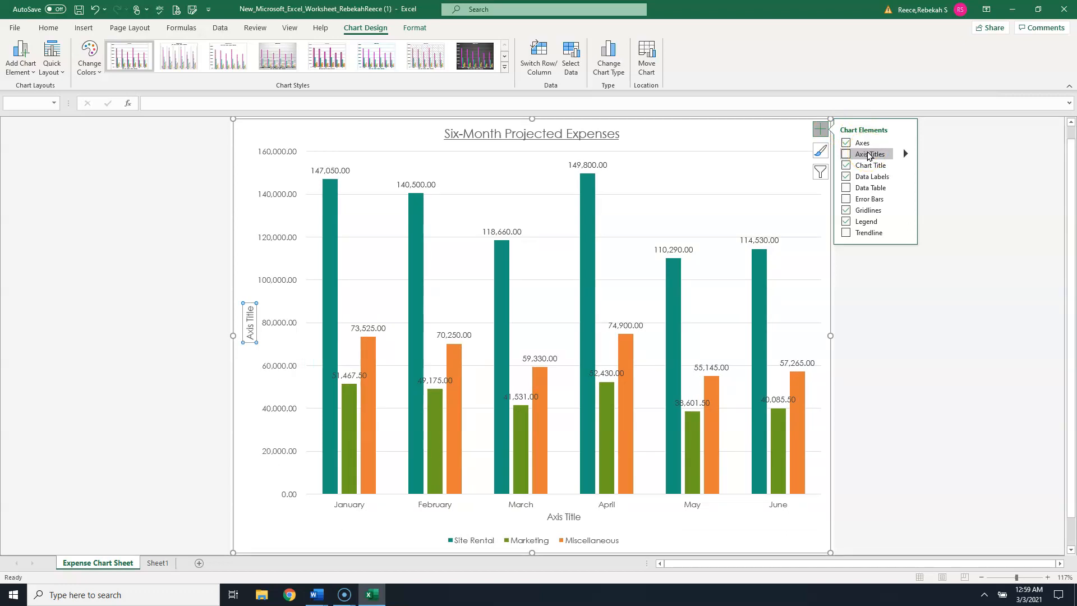
left_click(847, 154)
left_click(847, 154)
left_click(904, 154)
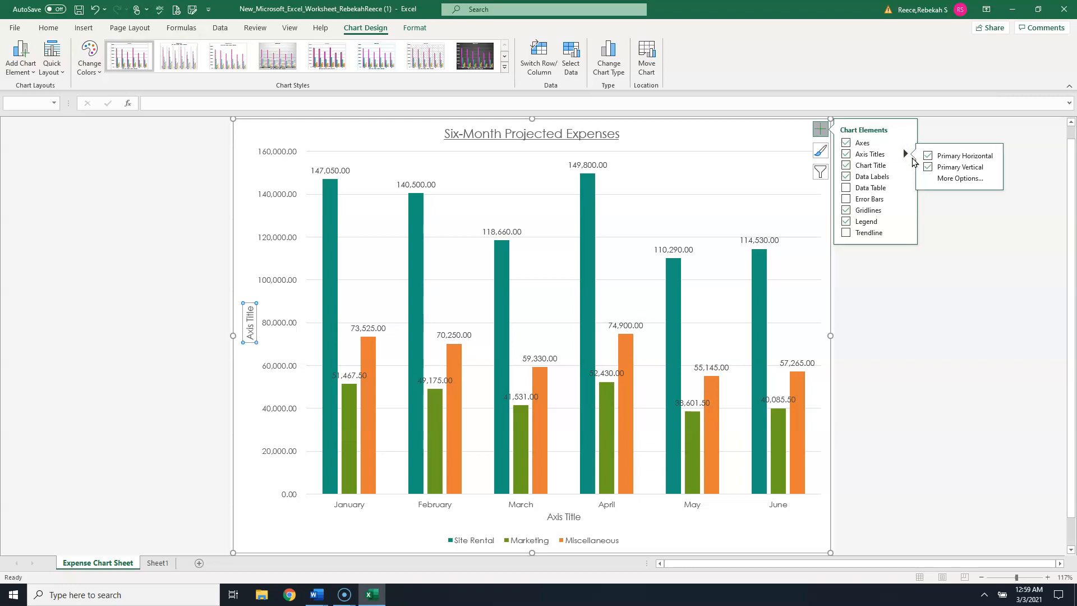
left_click(928, 156)
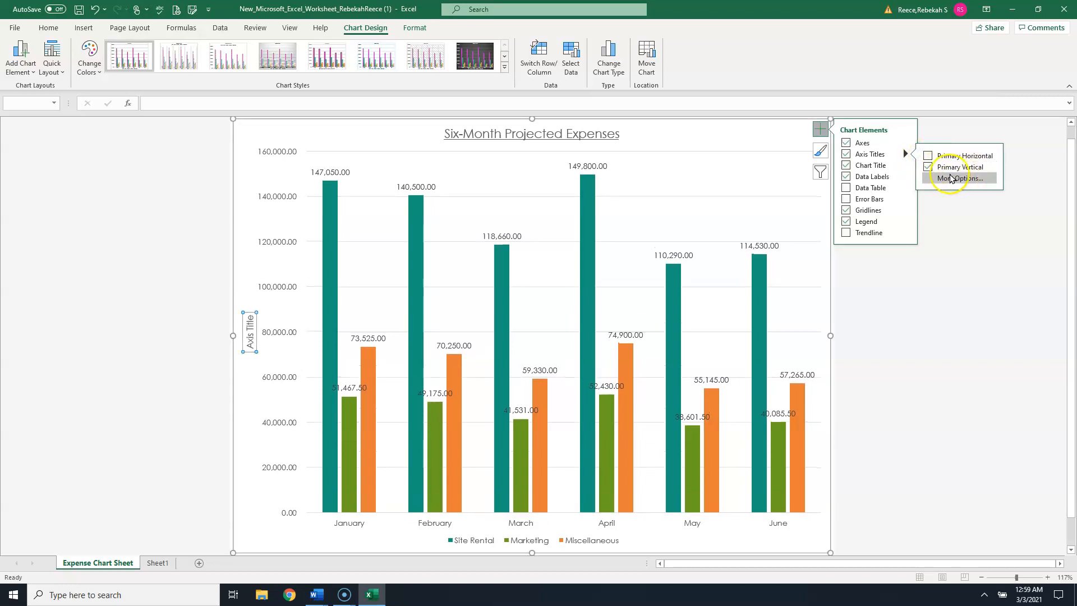
left_click(974, 178)
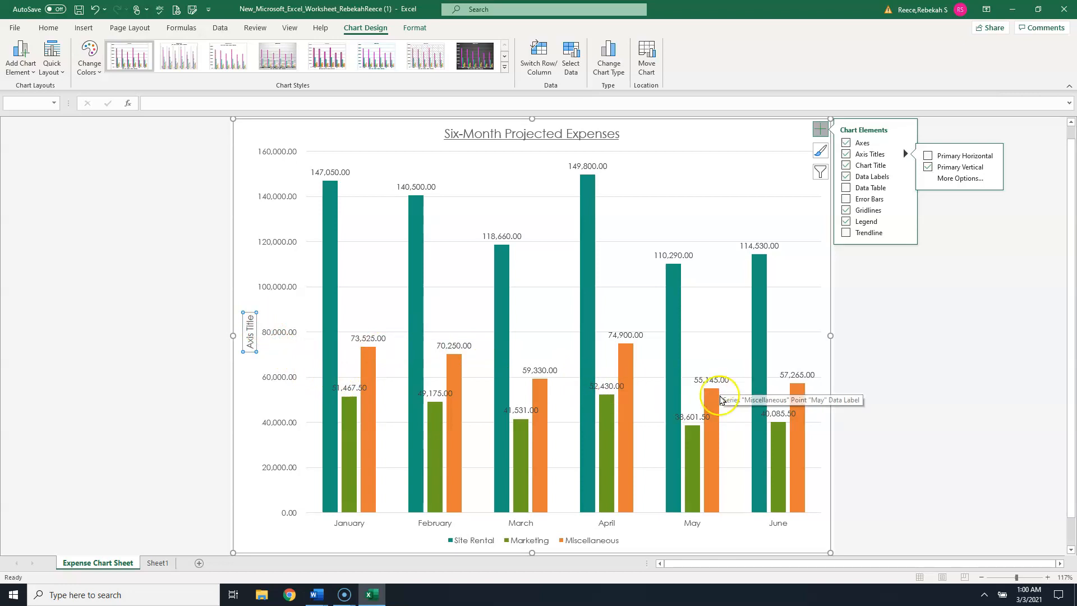
left_click(819, 129)
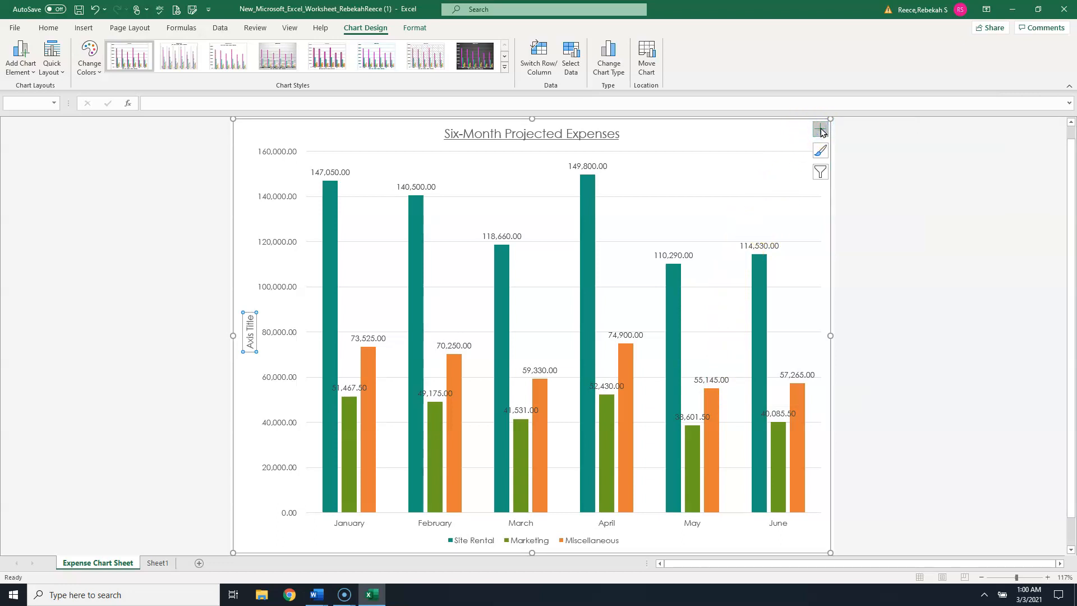
- Replace the vertical axis title text with $
left_click(247, 337)
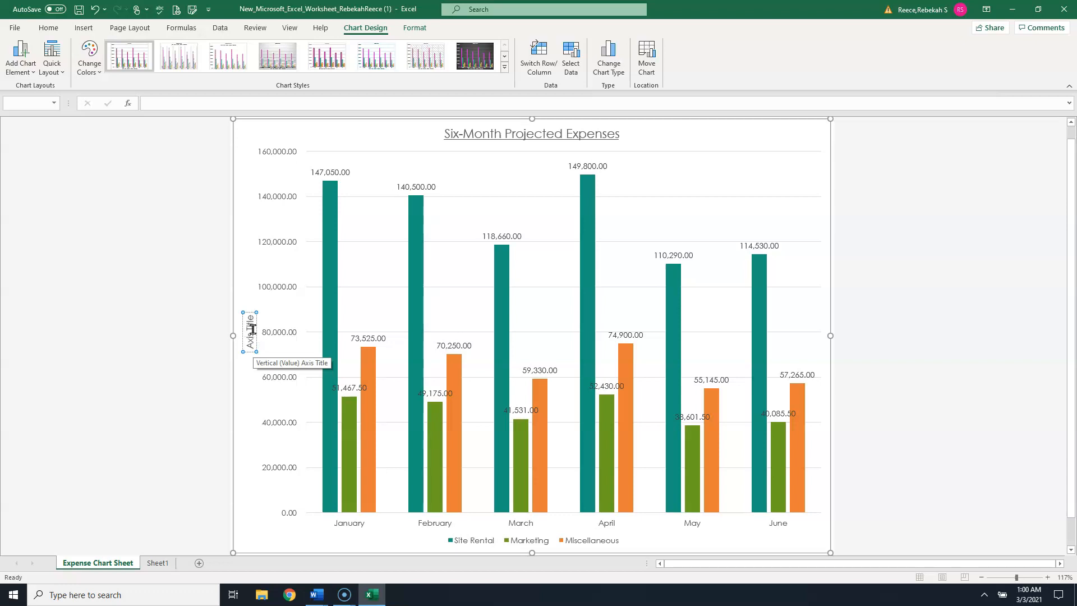
left_click_drag(249, 320, 250, 349)
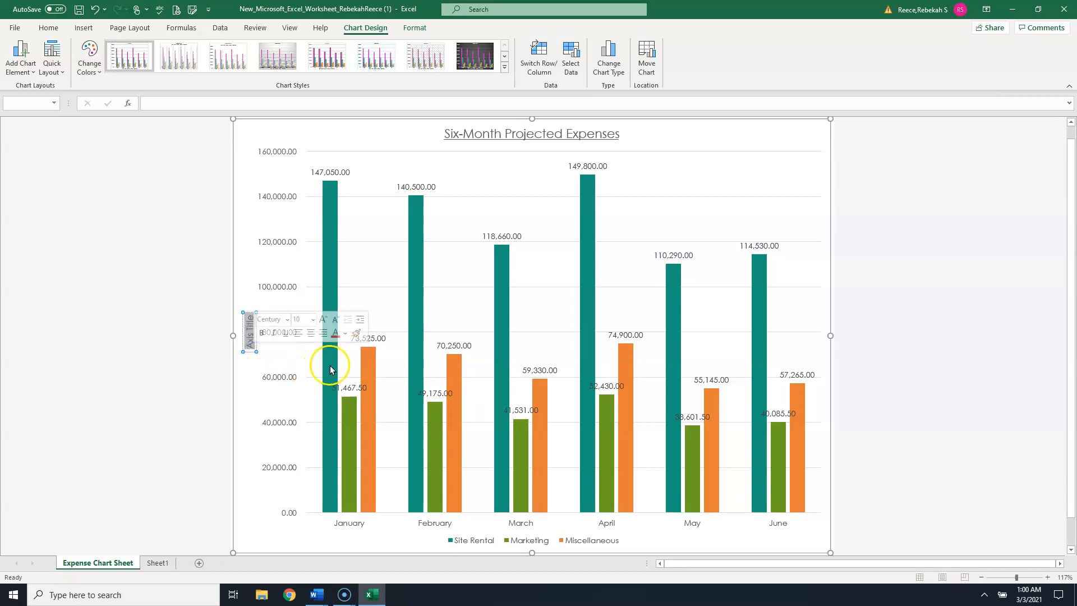
type("$")
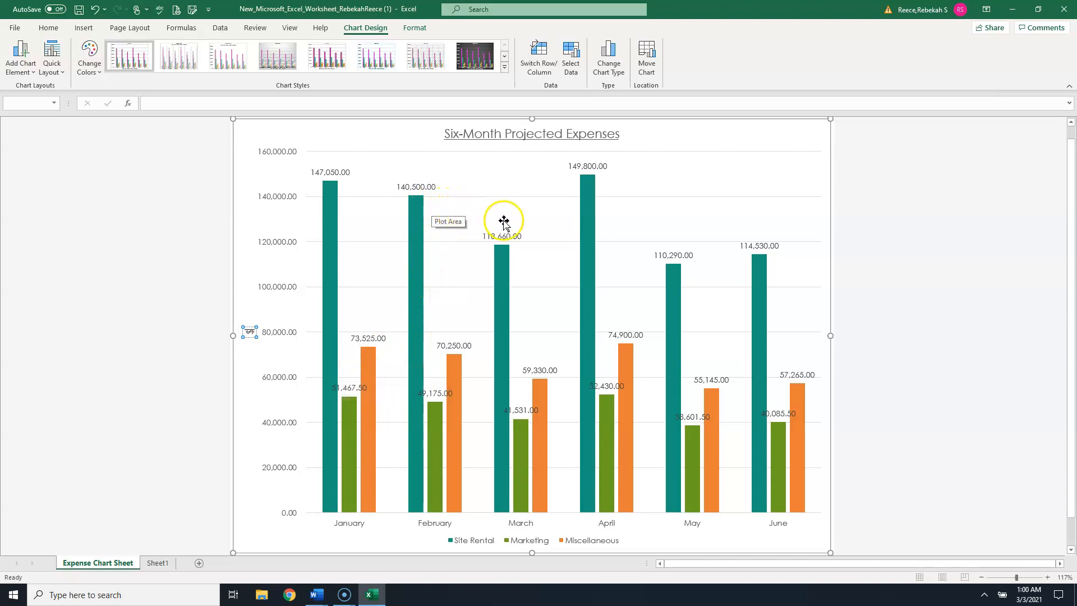
- Change the vertical axis title's text direction to Horizontal
right_click(249, 336)
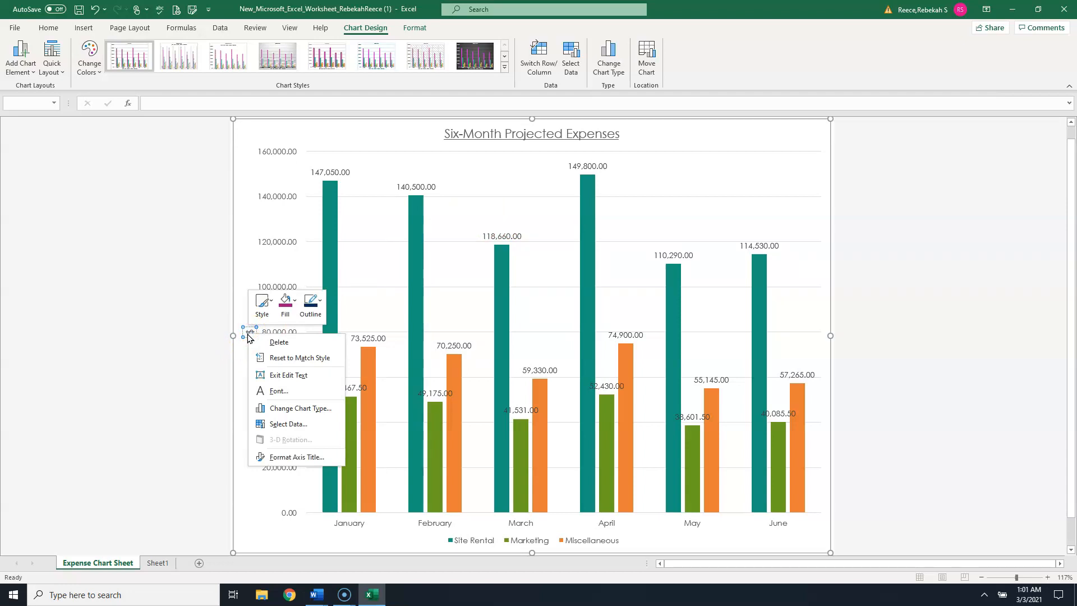
left_click(268, 394)
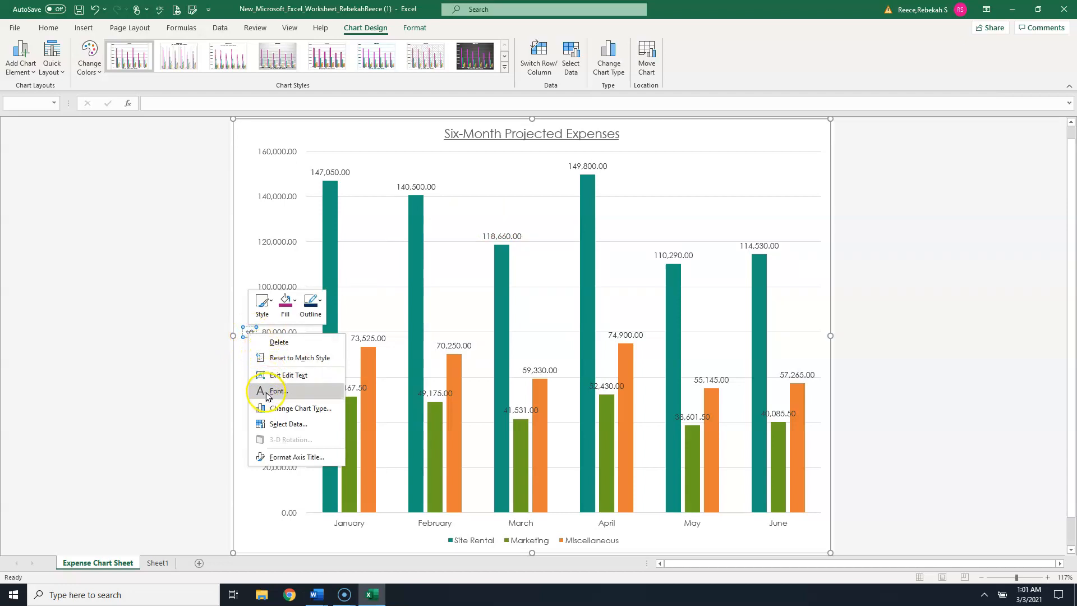
left_click(281, 458)
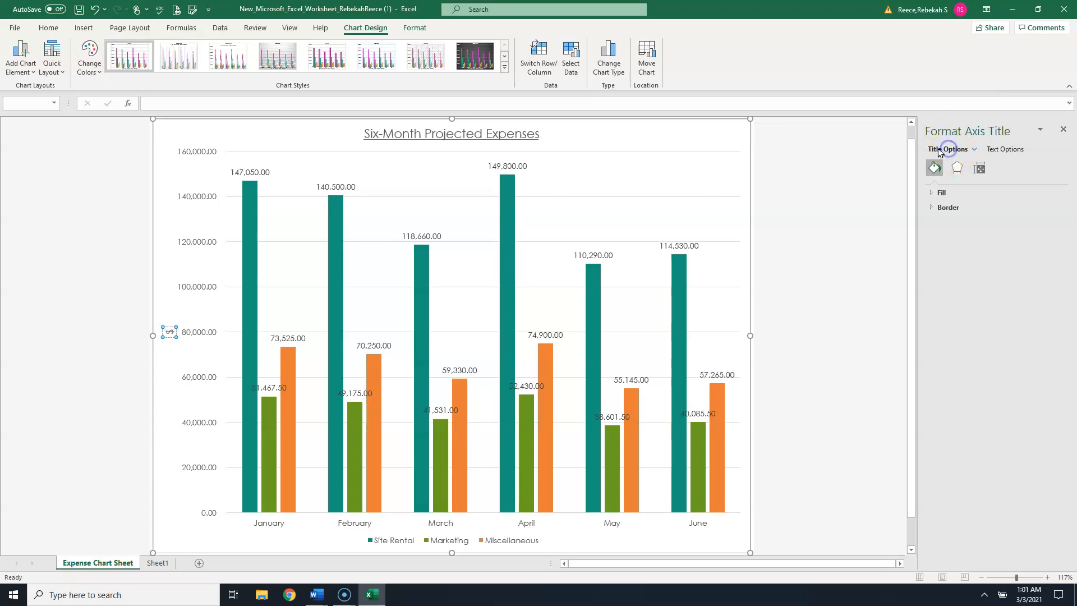
left_click(1001, 150)
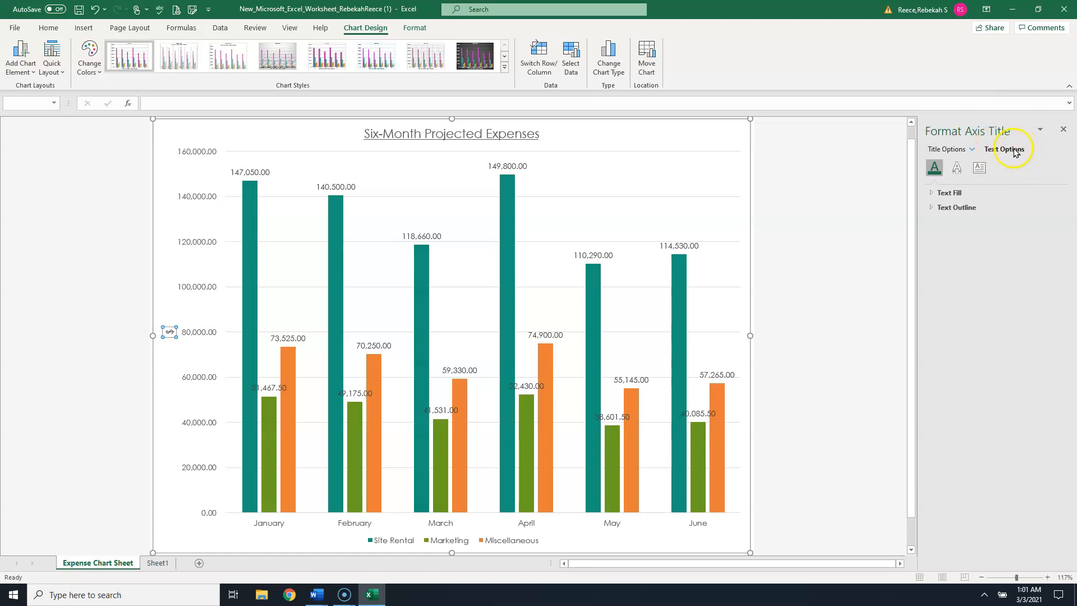
left_click(949, 150)
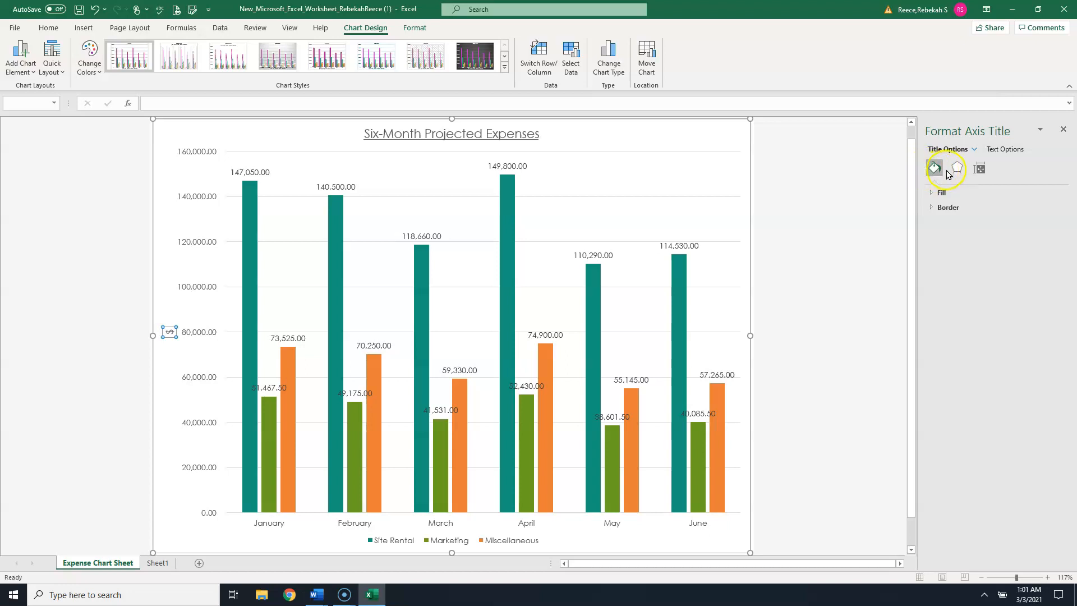
left_click(980, 169)
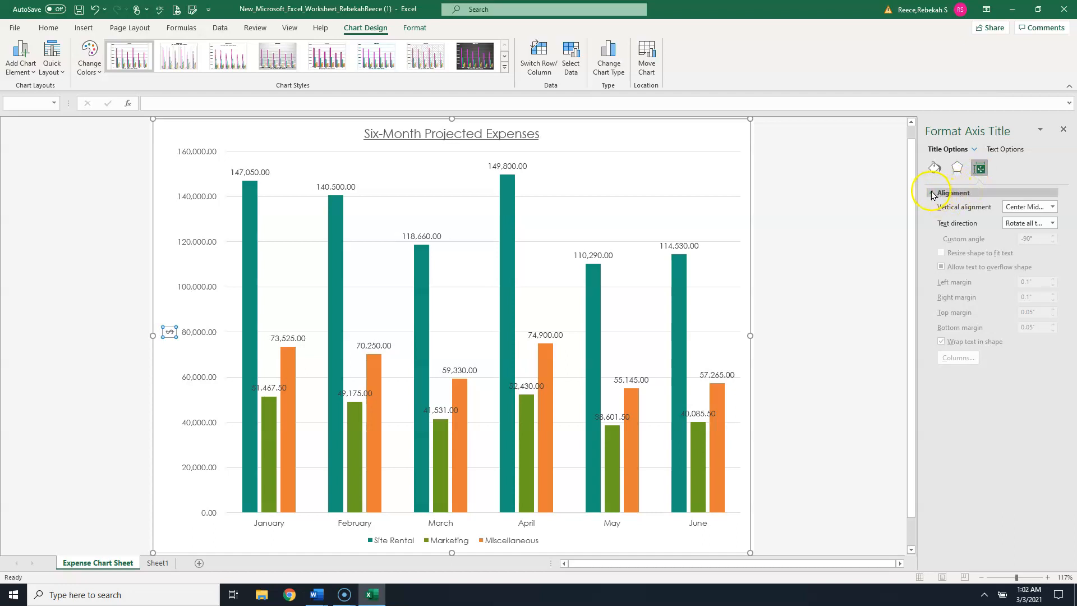
left_click(943, 195)
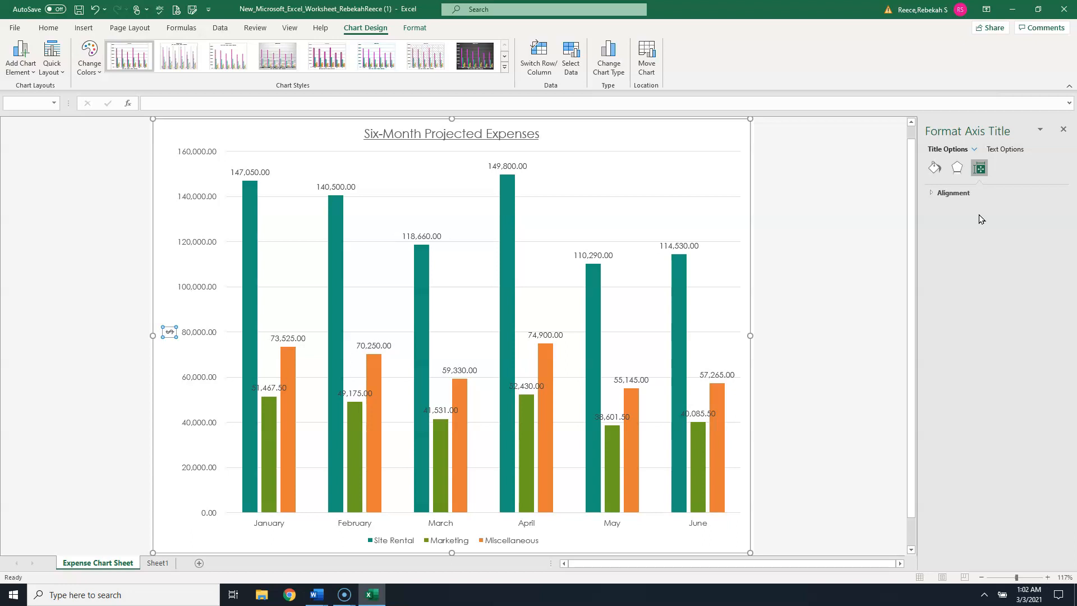
left_click(932, 193)
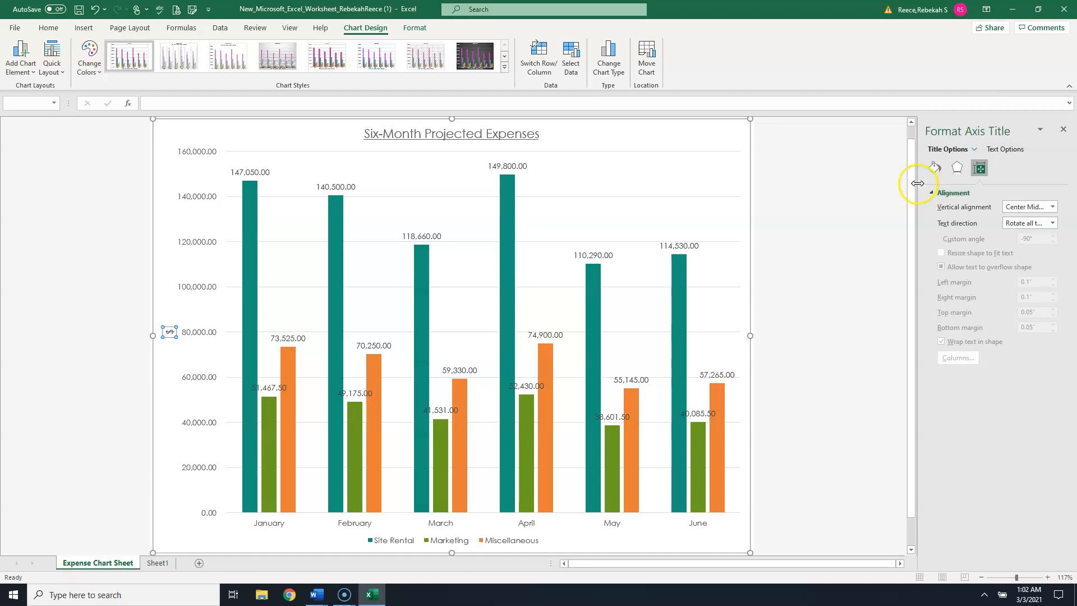
left_click(1054, 223)
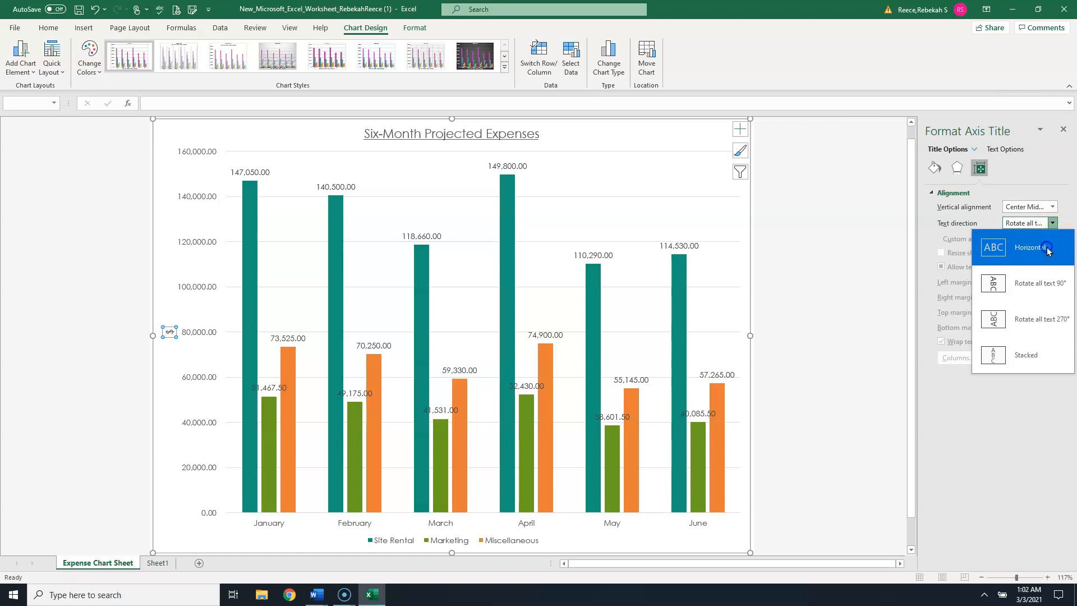
left_click(1047, 247)
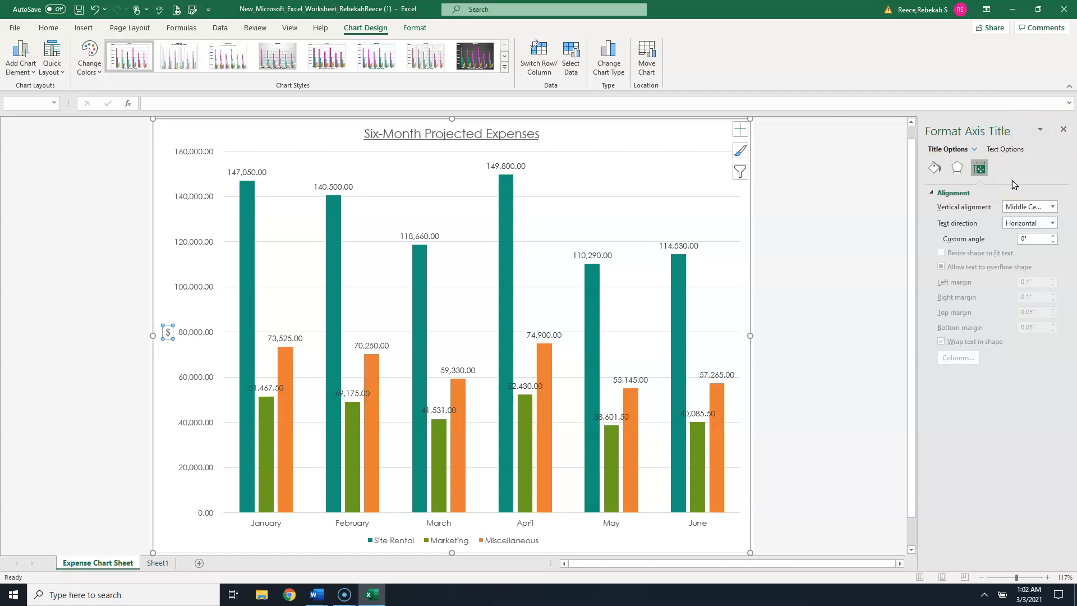
left_click(1063, 129)
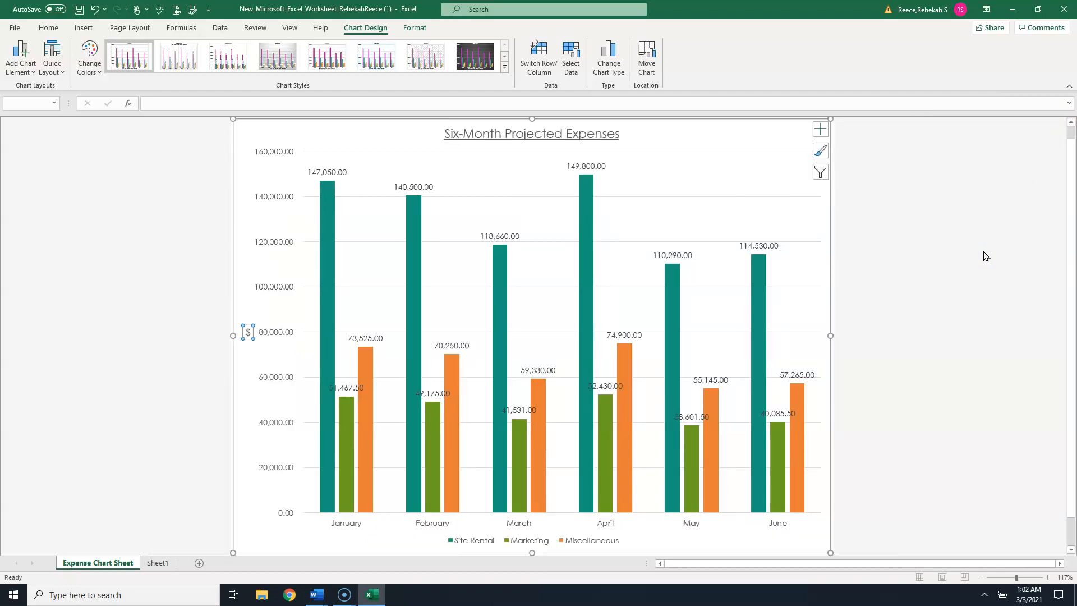
- Apply a gradient chart style from the chart styles gallery
left_click(963, 216)
left_click(767, 139)
left_click(820, 153)
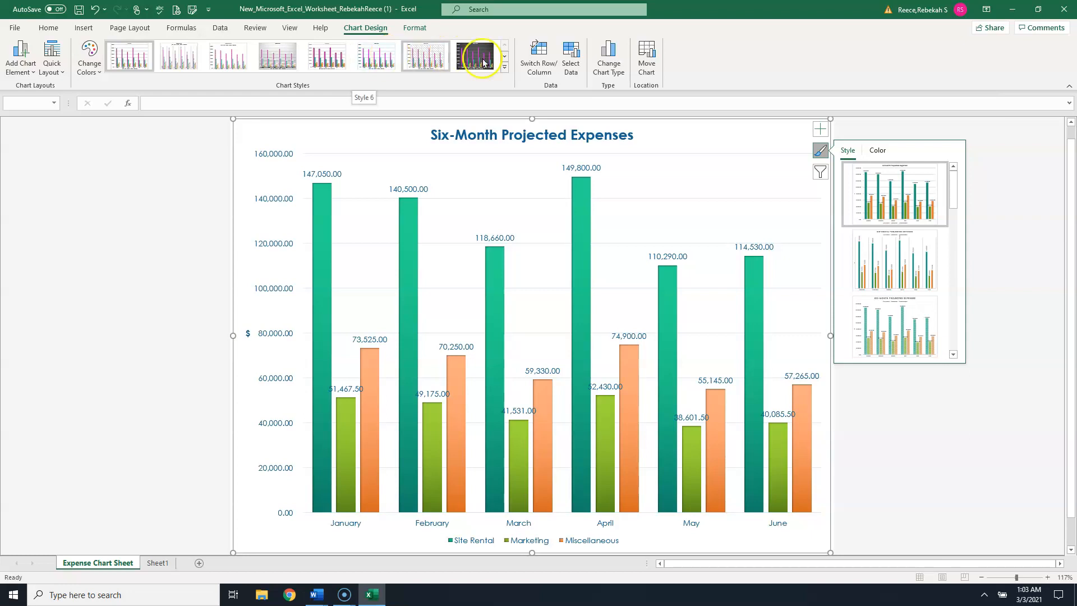
left_click(505, 67)
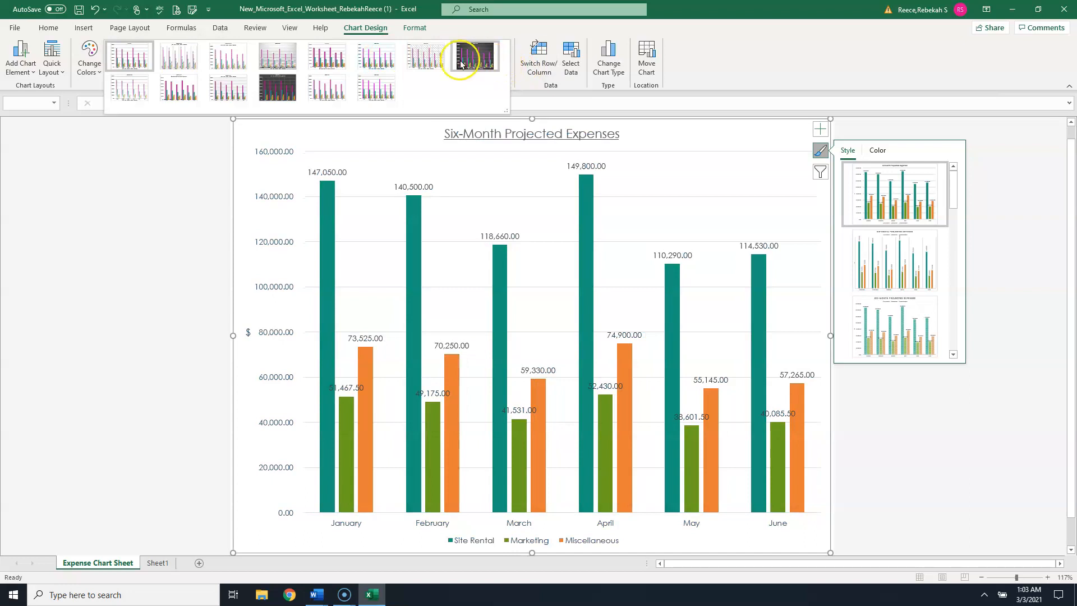
left_click(367, 52)
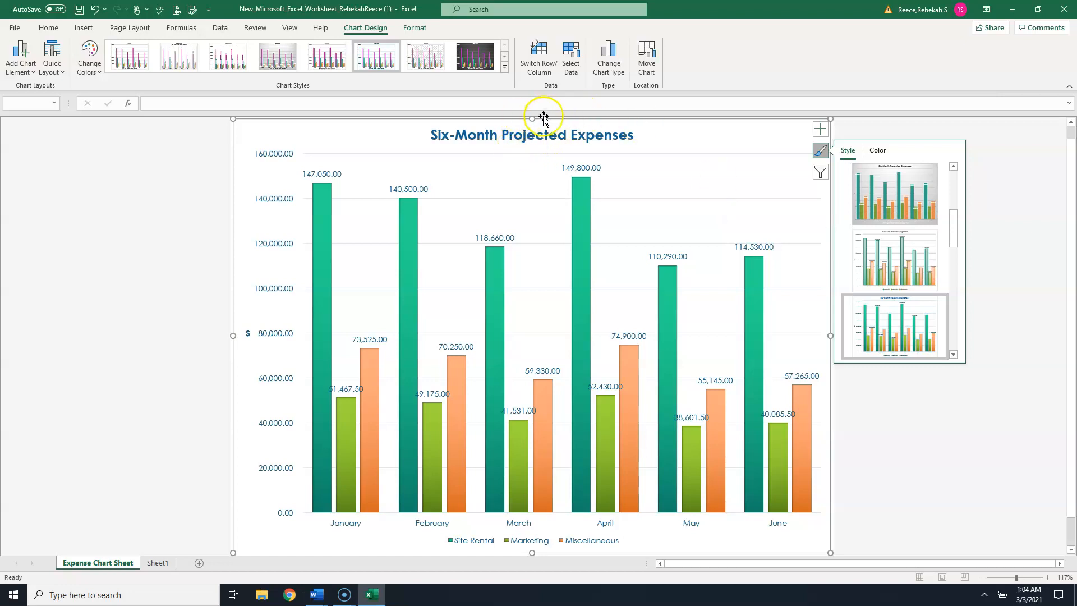
- Set the vertical axis number format to 0 decimal places
left_click(281, 202)
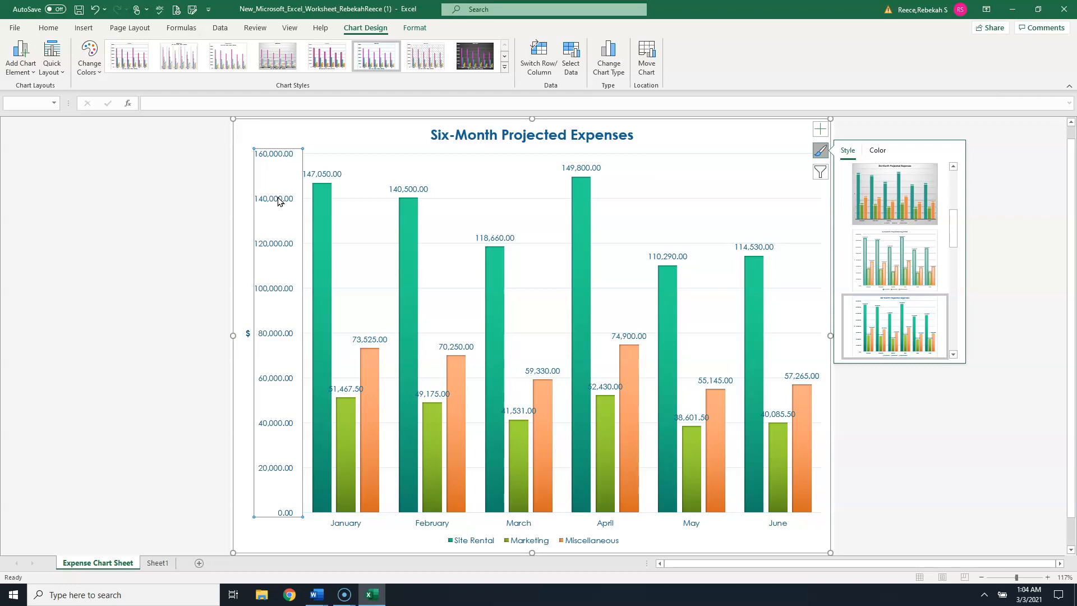
right_click(273, 200)
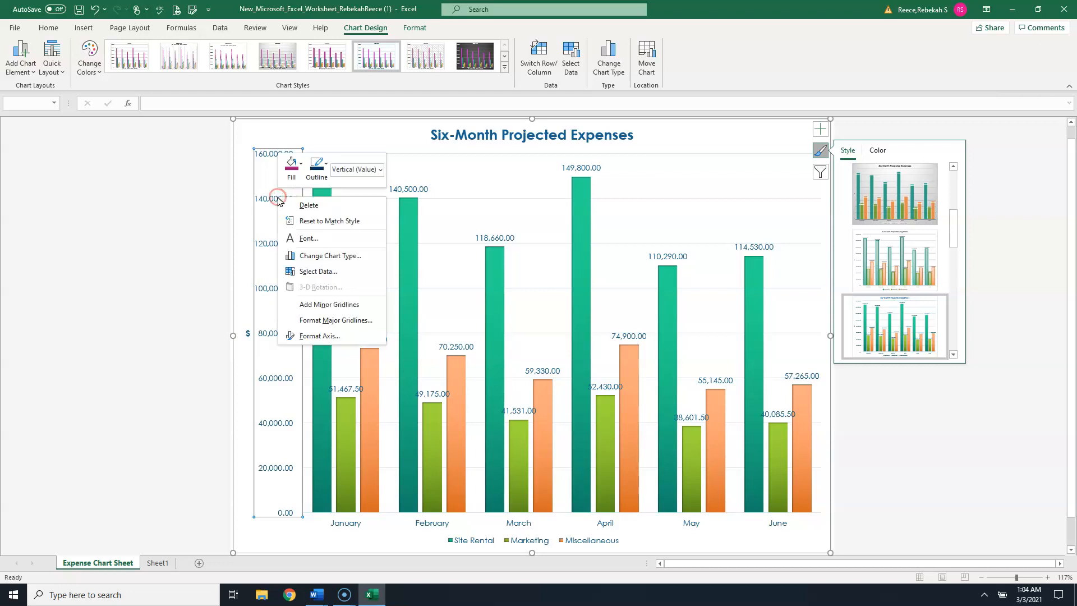
right_click(263, 201)
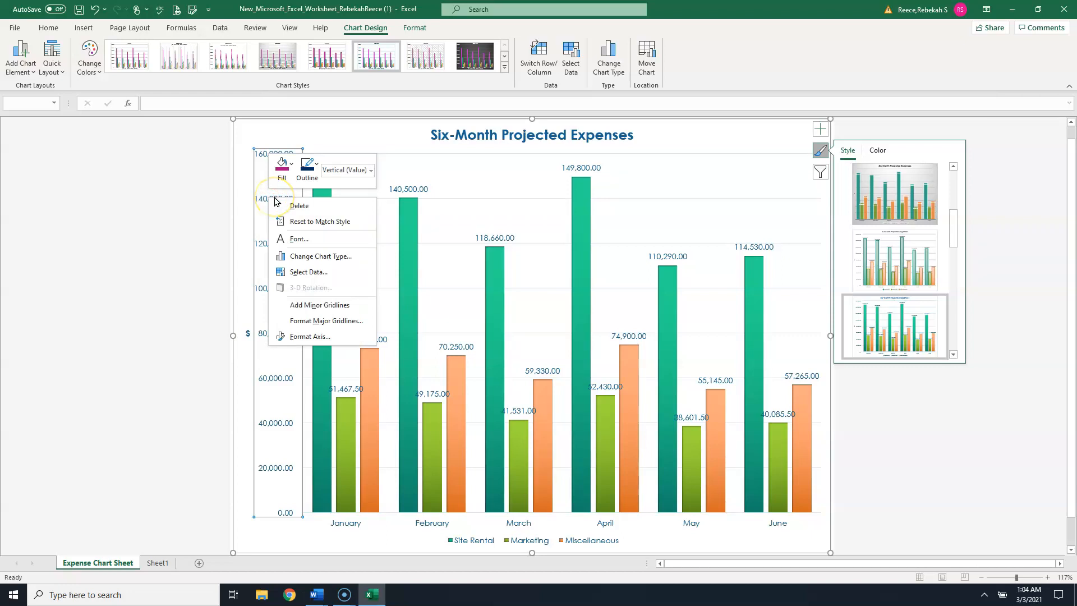
left_click(310, 337)
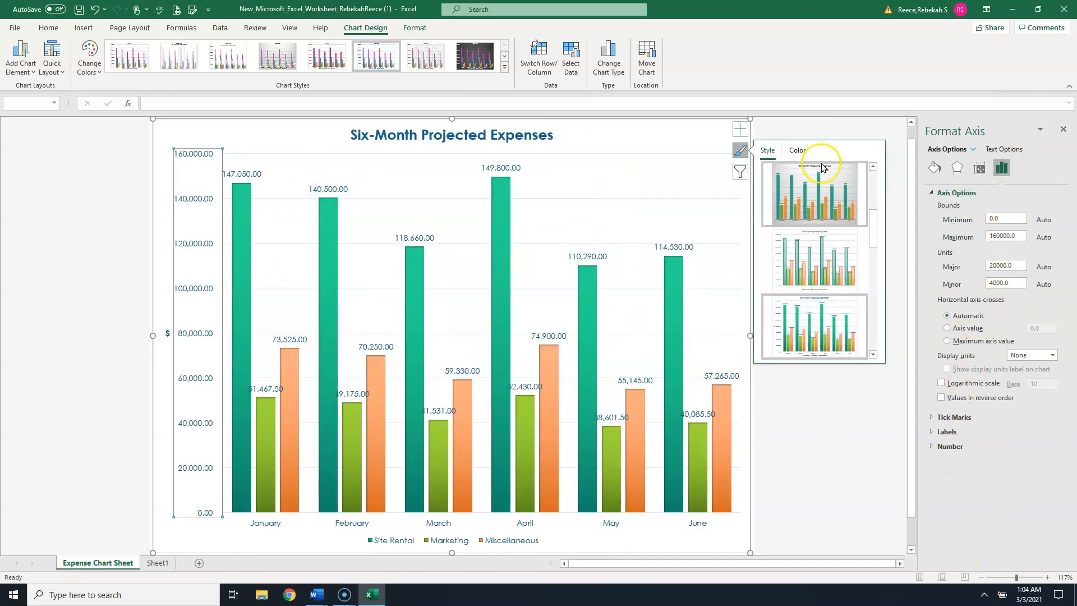
left_click(740, 151)
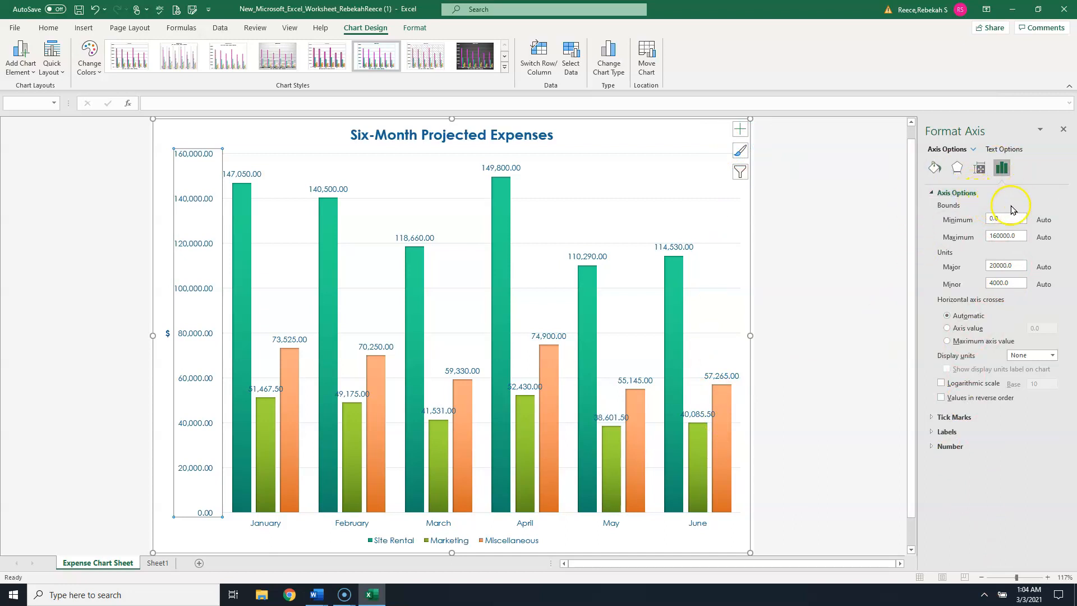
left_click_drag(916, 259, 882, 271)
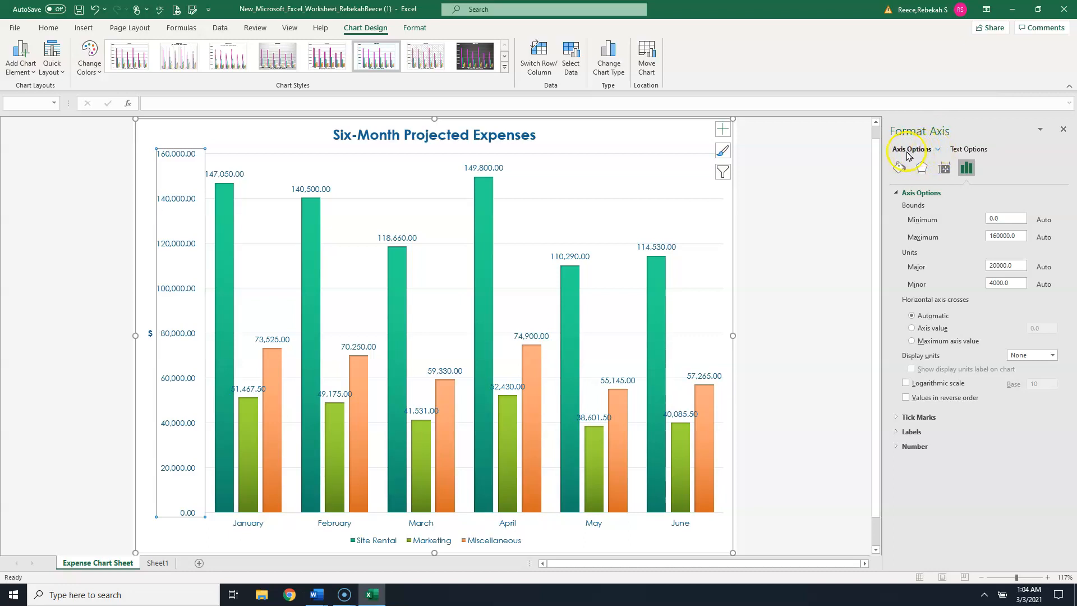
left_click(936, 149)
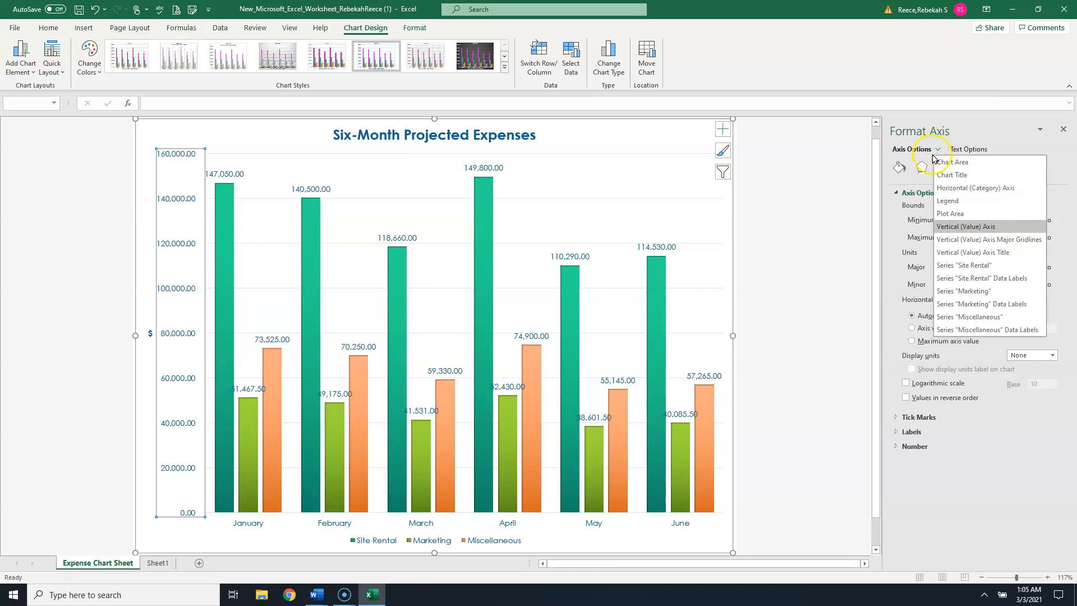
left_click(927, 149)
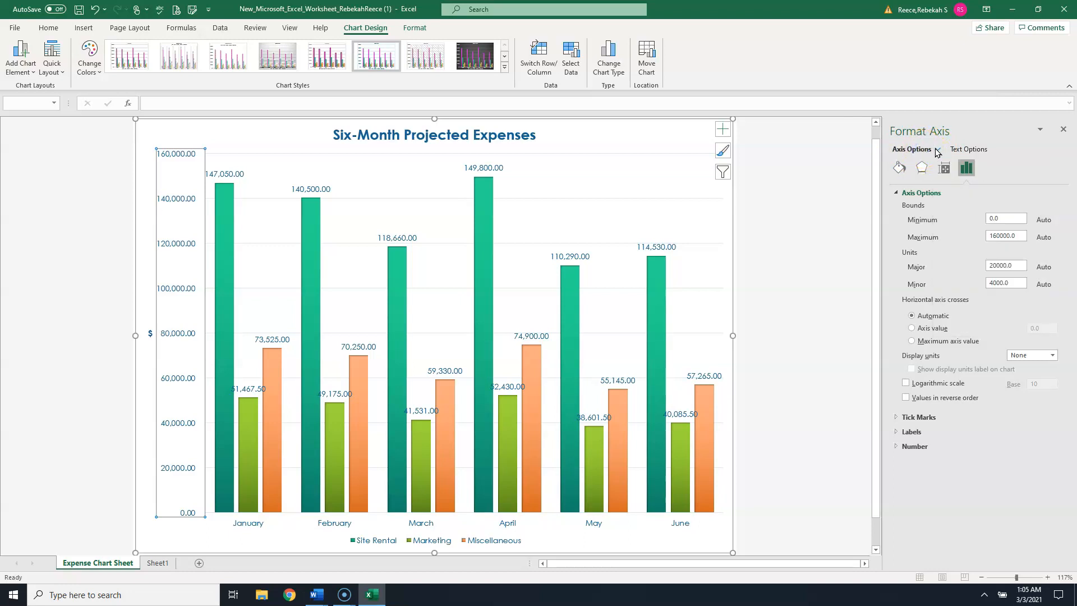
left_click(937, 149)
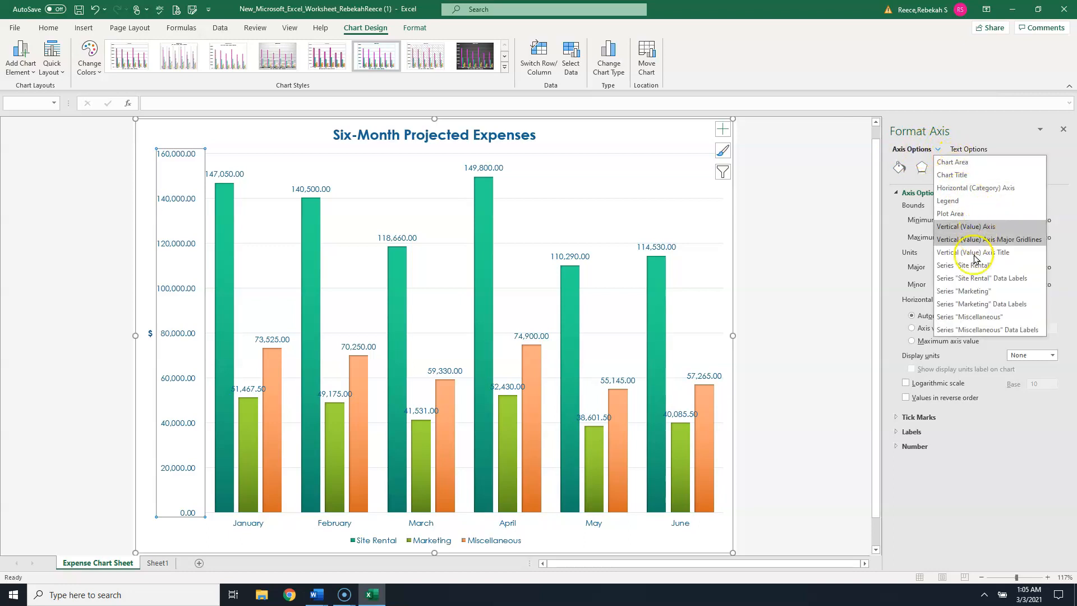
left_click(912, 151)
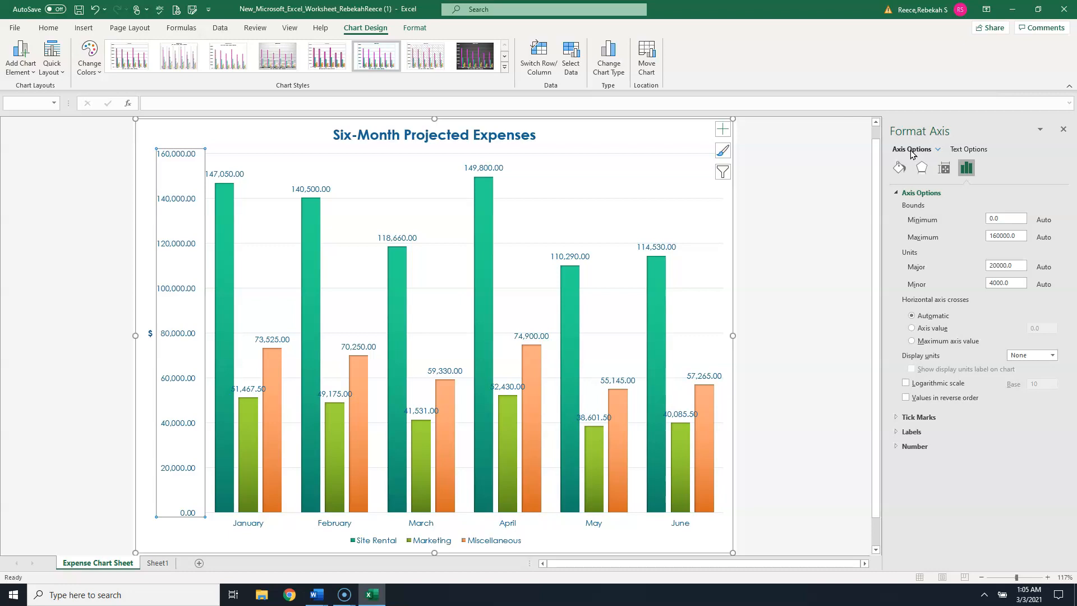
left_click(897, 195)
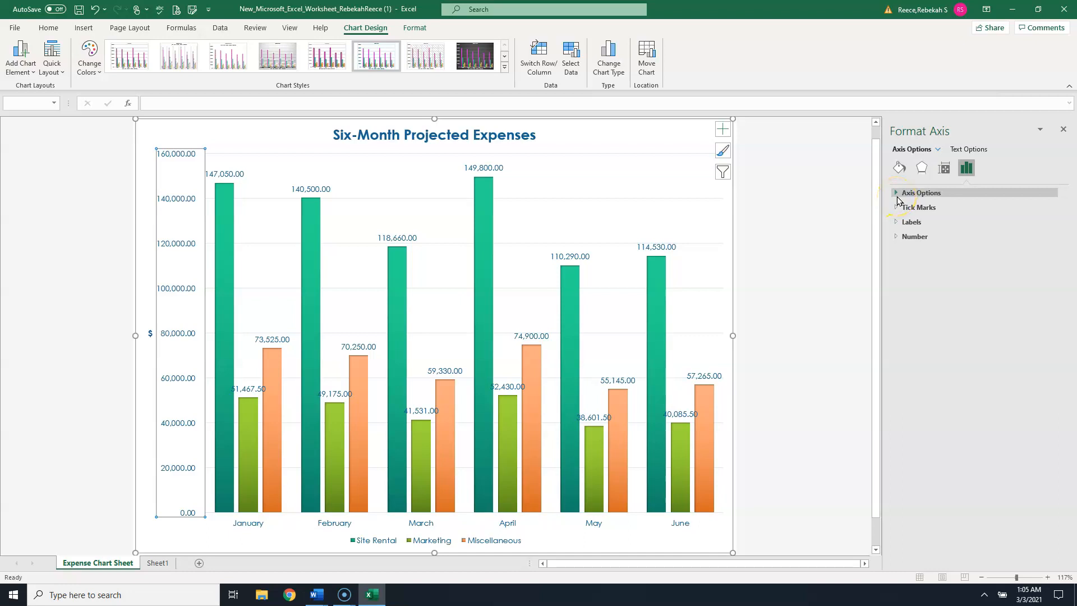
left_click(896, 238)
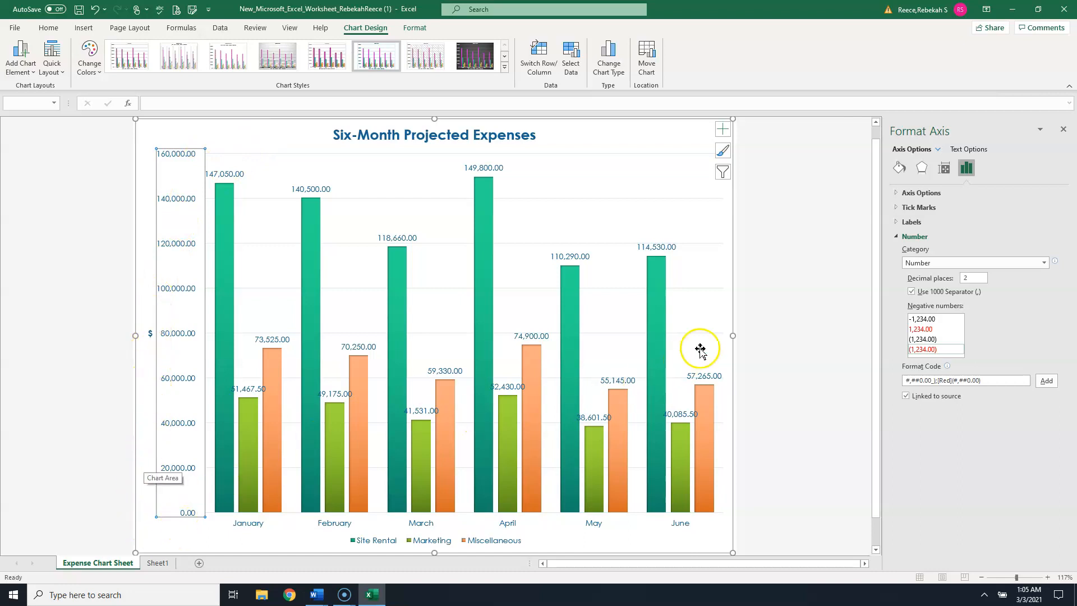
left_click_drag(975, 278, 958, 285)
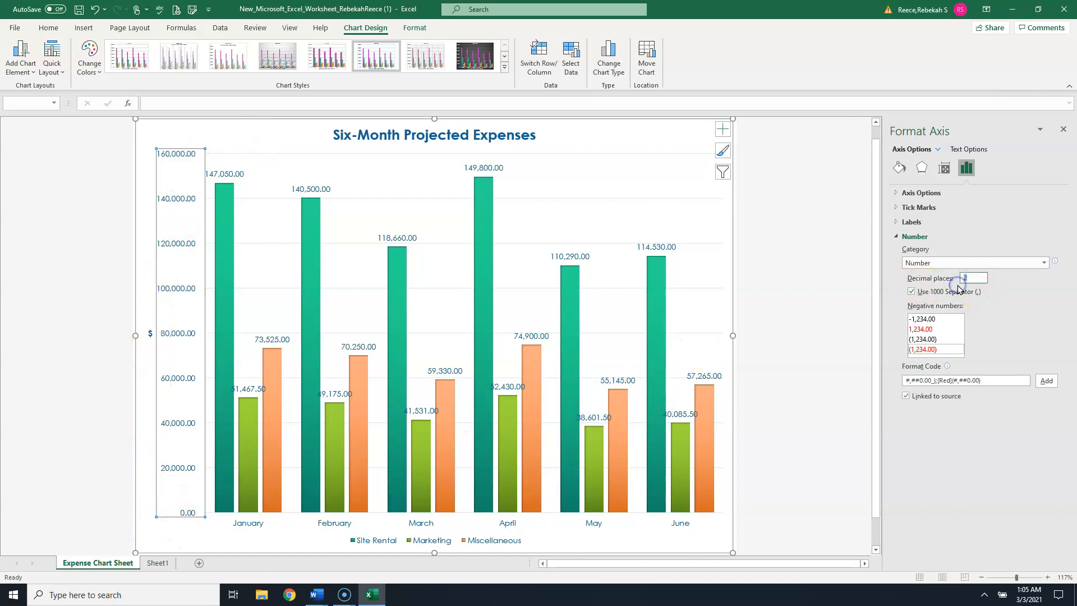
type("0")
left_click(1063, 129)
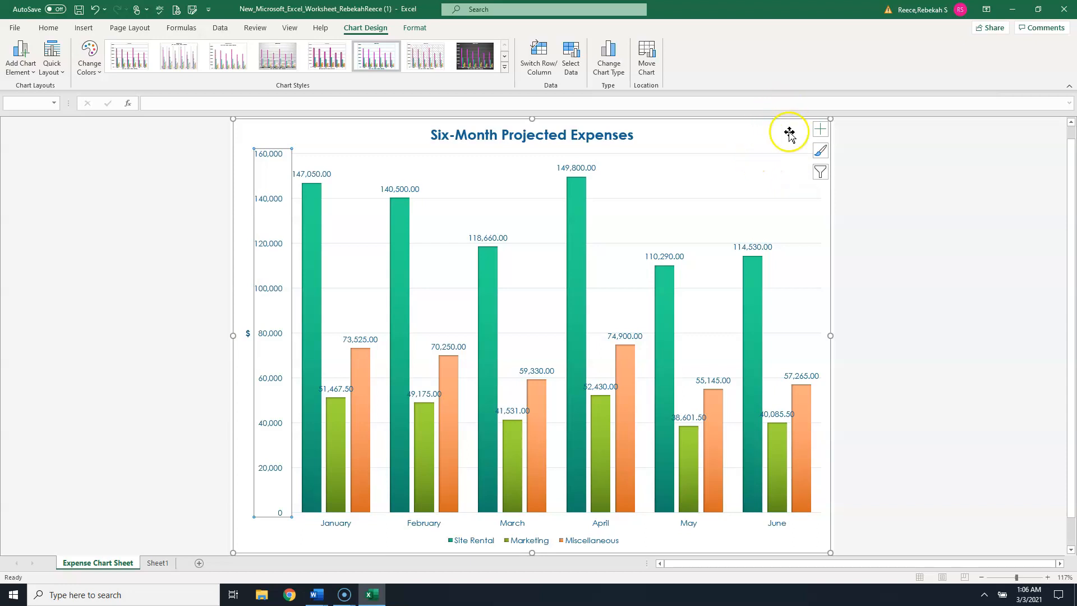
- Filter the chart to show all series again, including Bonus and Salary
left_click(821, 174)
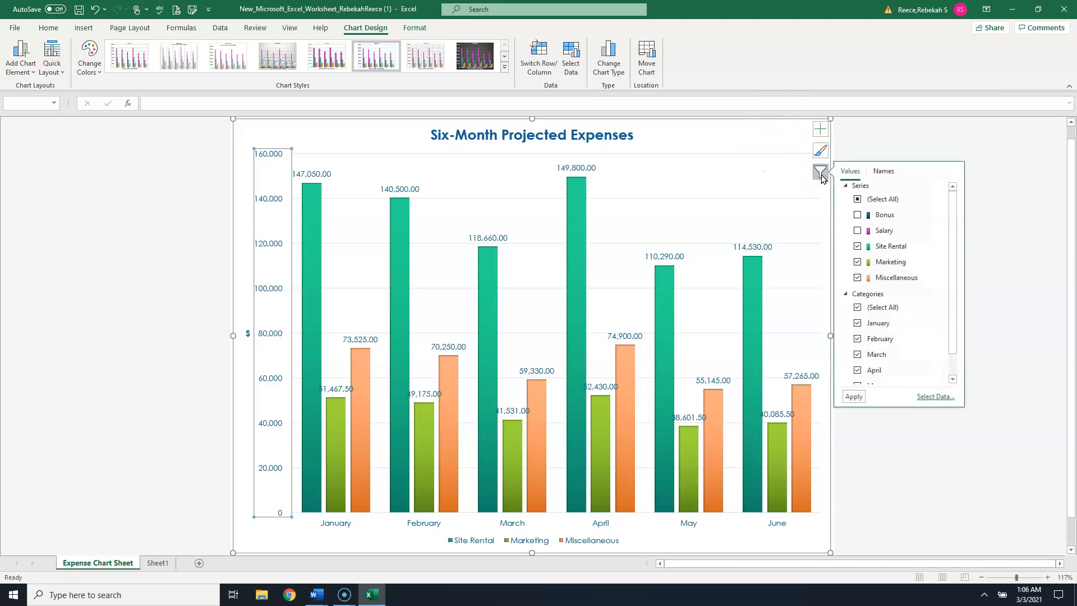
left_click(858, 201)
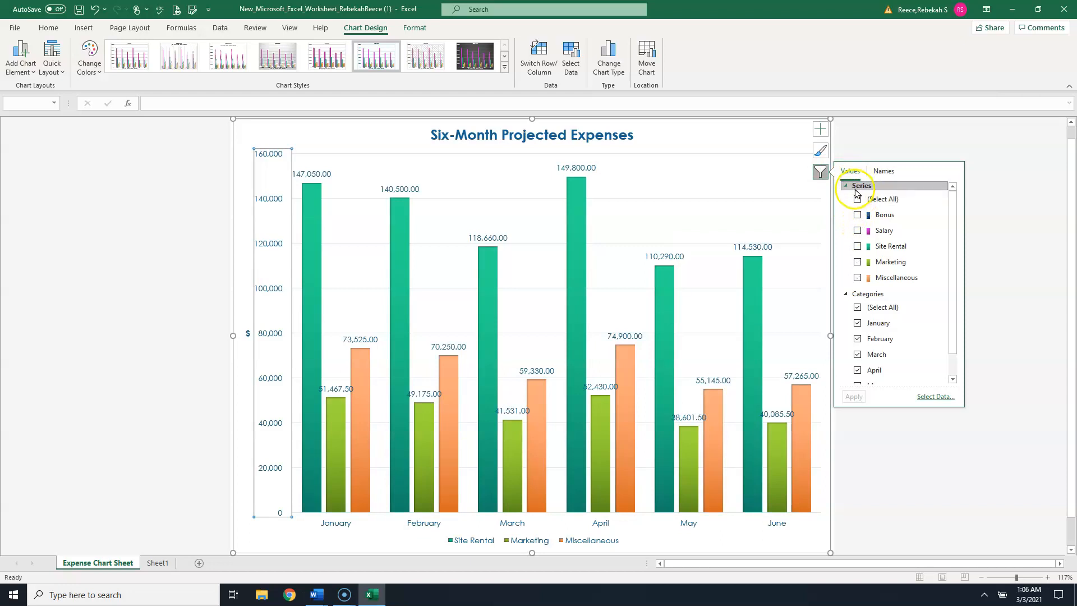
left_click(858, 200)
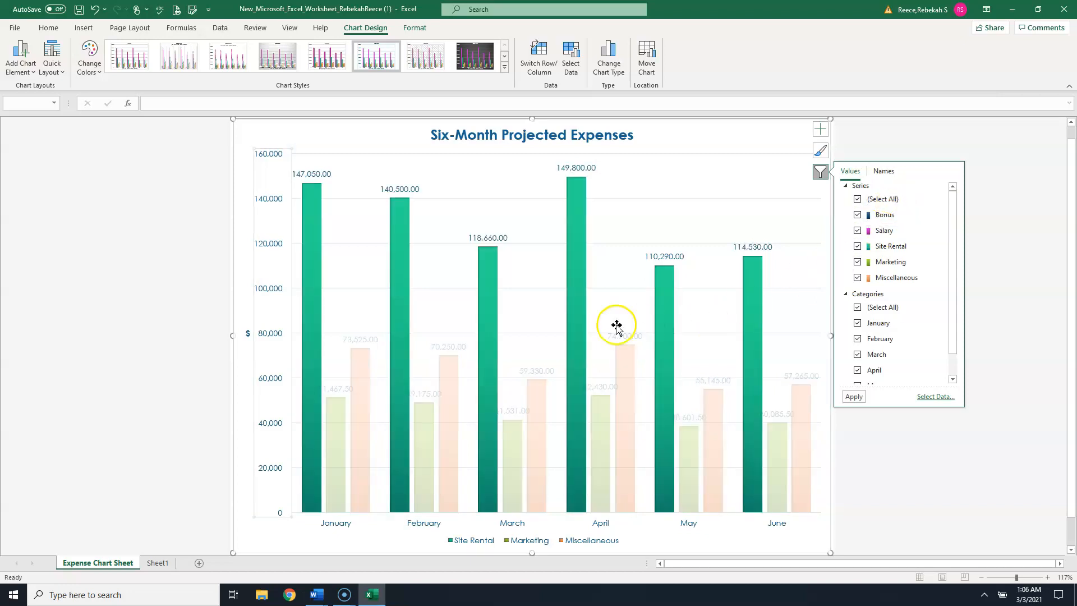
left_click(853, 396)
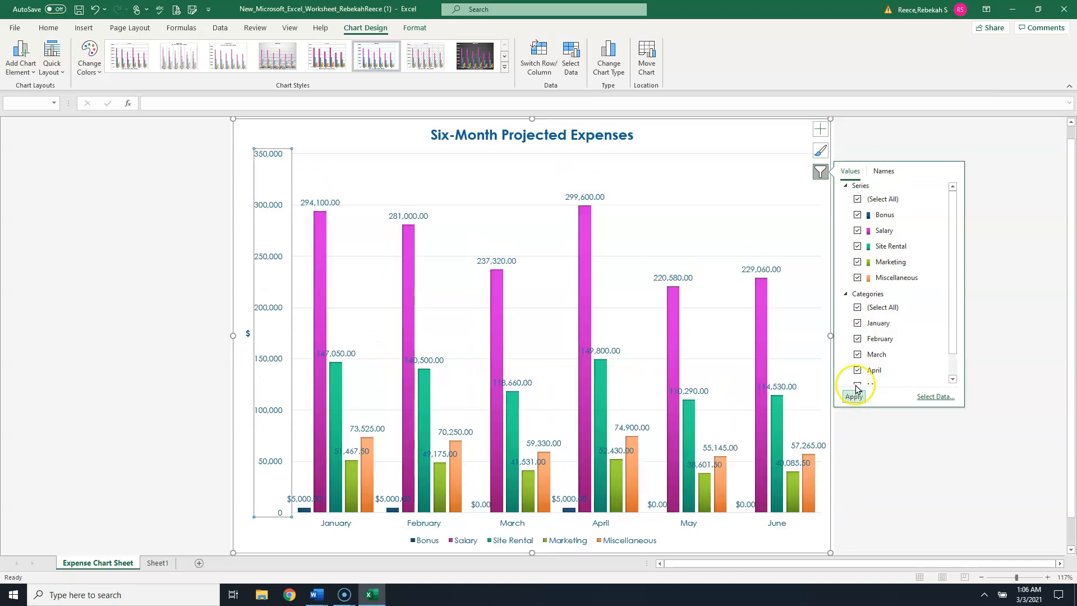
- Remove the data labels from the chart
left_click(821, 130)
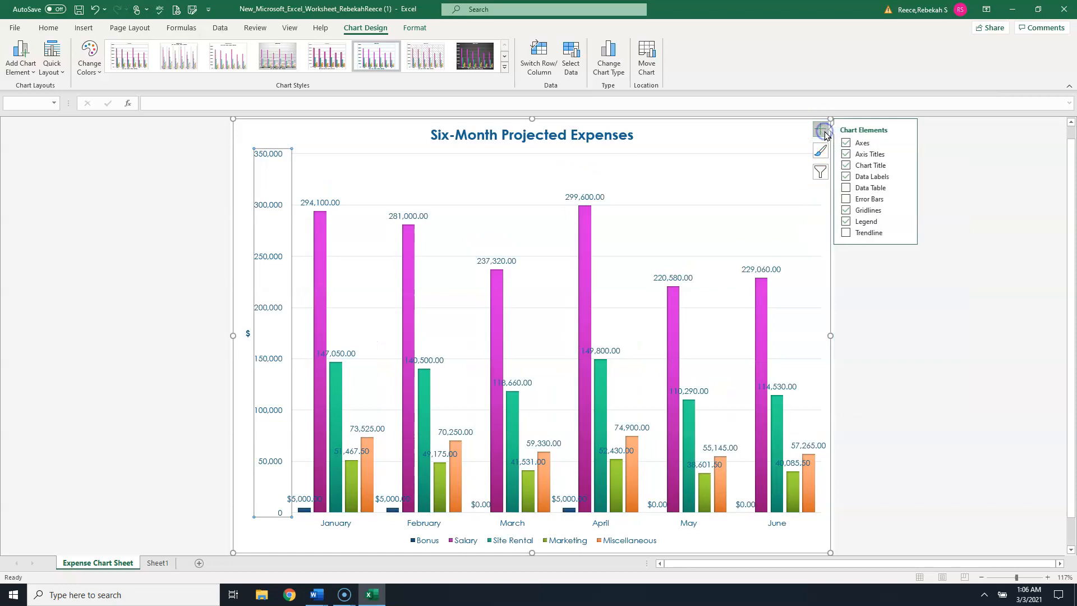
left_click(846, 177)
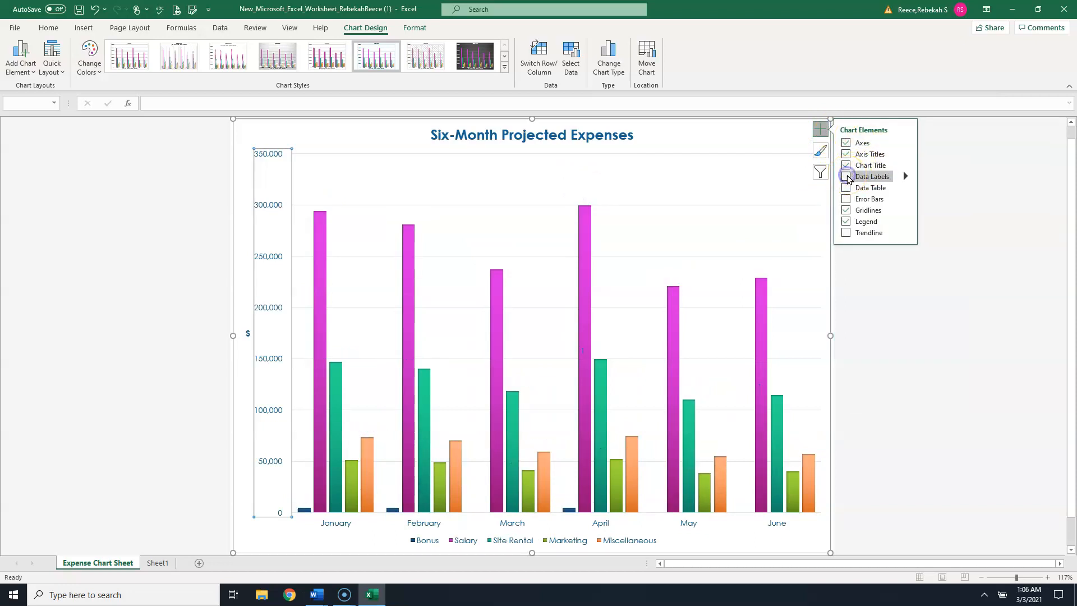
left_click(723, 164)
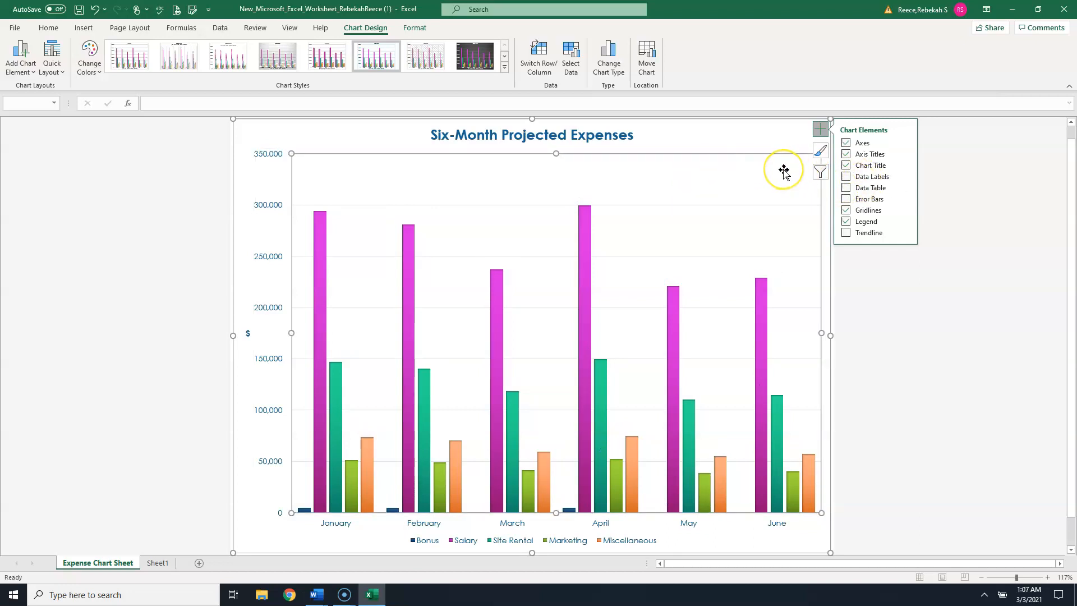
scroll(784, 170, "up", 1)
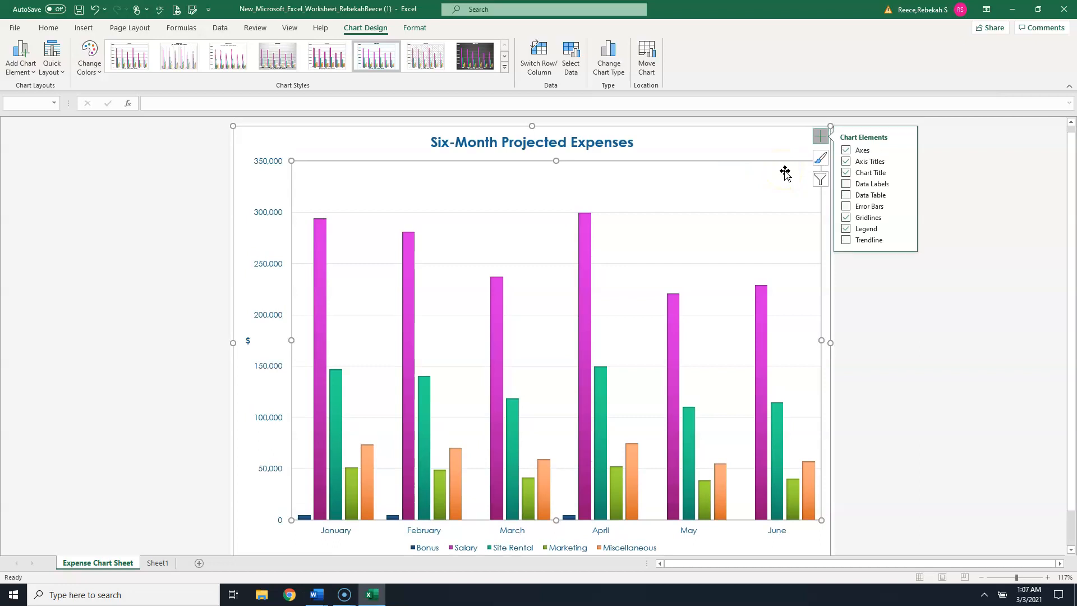
left_click(793, 179)
- Set the Expense Chart Sheet tab color to Dark Blue, Text 2
right_click(118, 564)
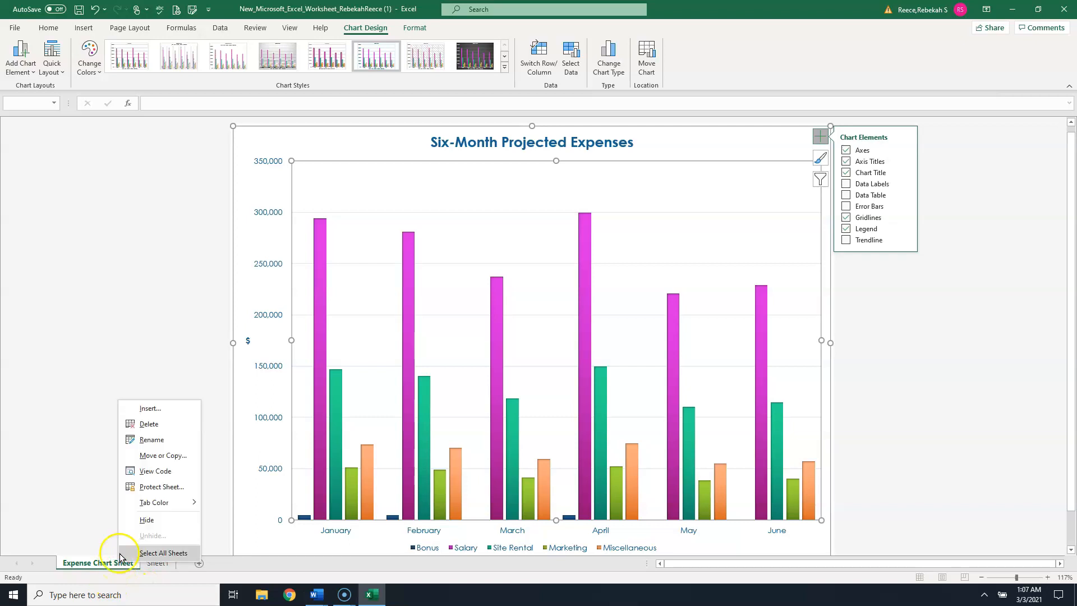
left_click(145, 500)
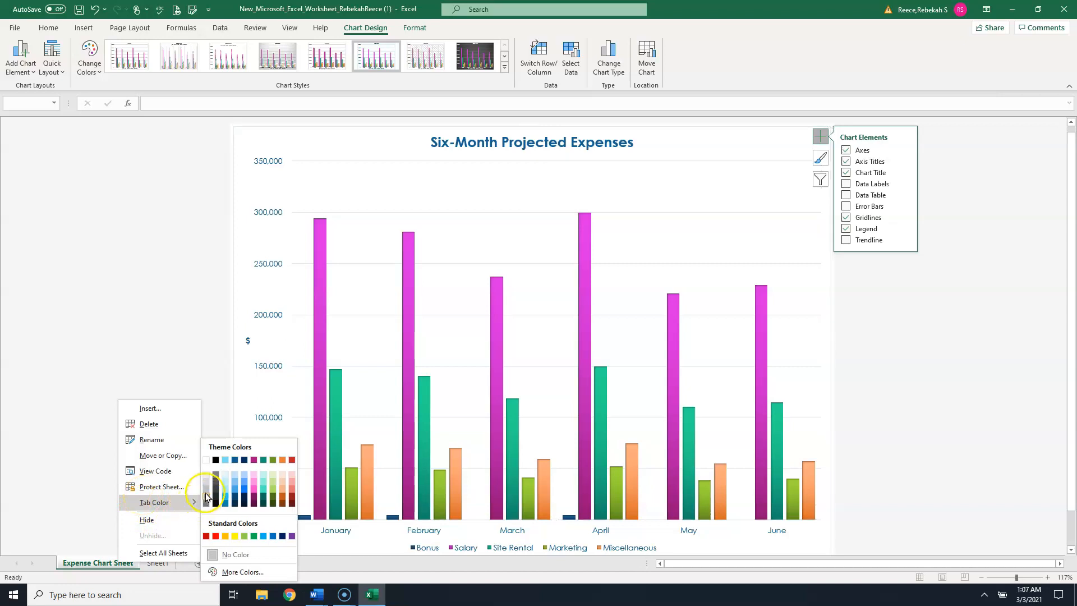
left_click(236, 460)
left_click(154, 563)
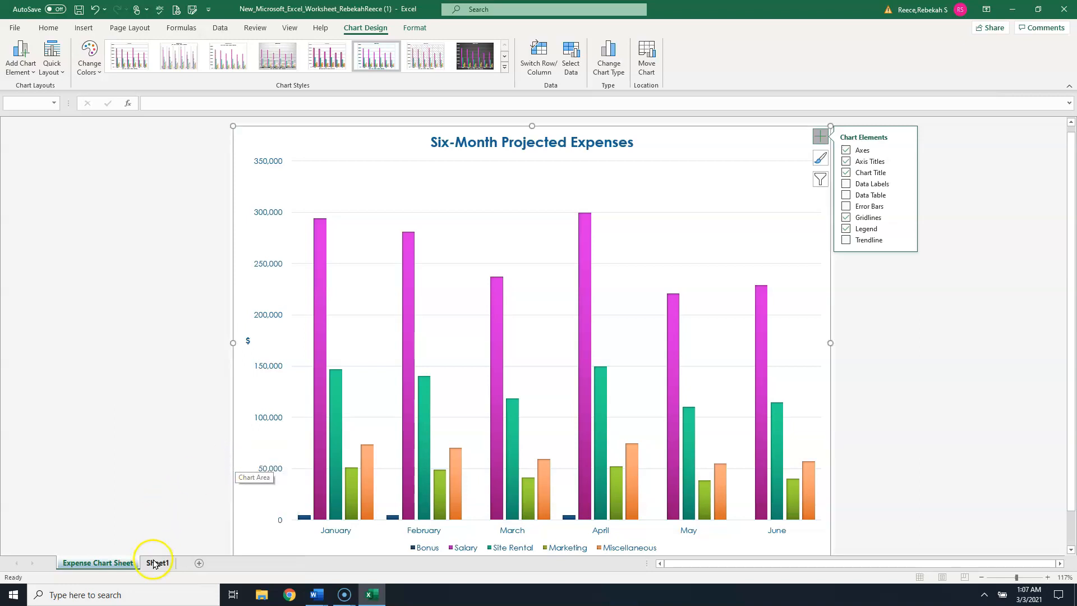
left_click(88, 566)
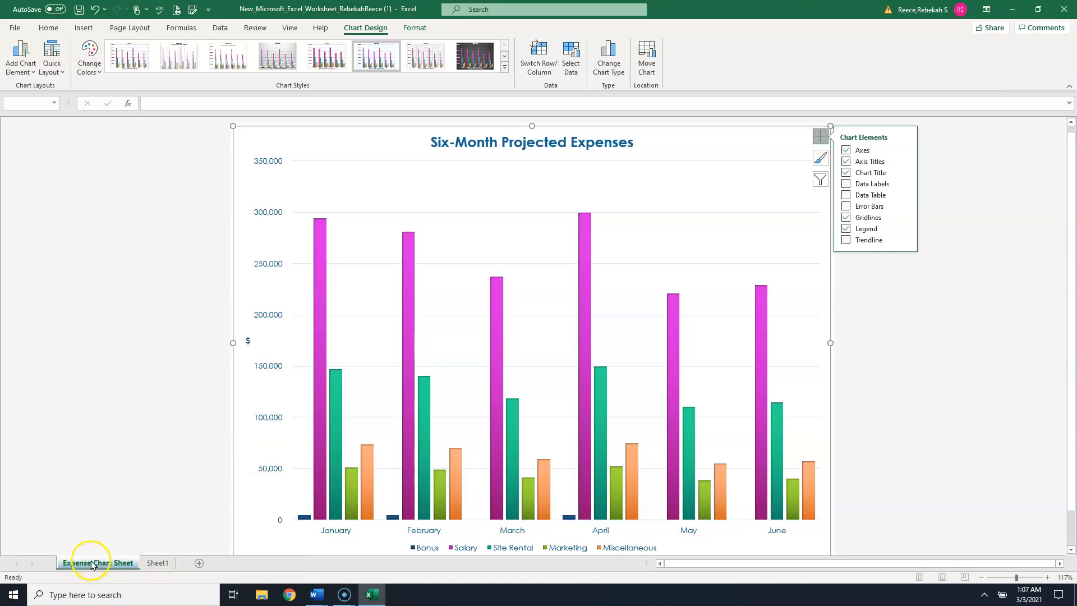
- Rename the Sheet1 worksheet as Six-Month Financial Projection
left_click(150, 565)
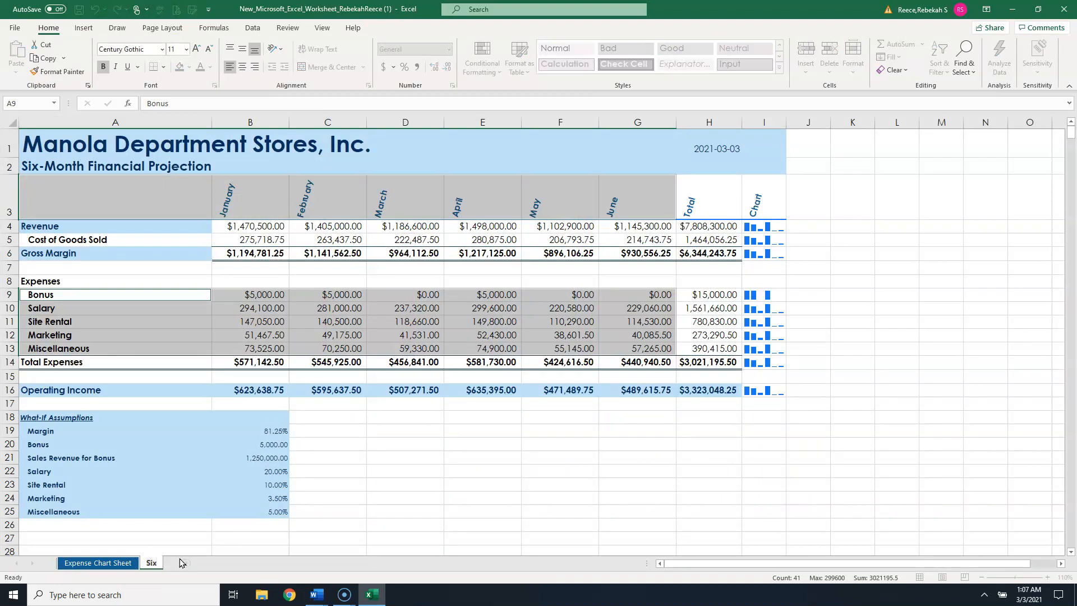
type("Six-Month Financial Projection")
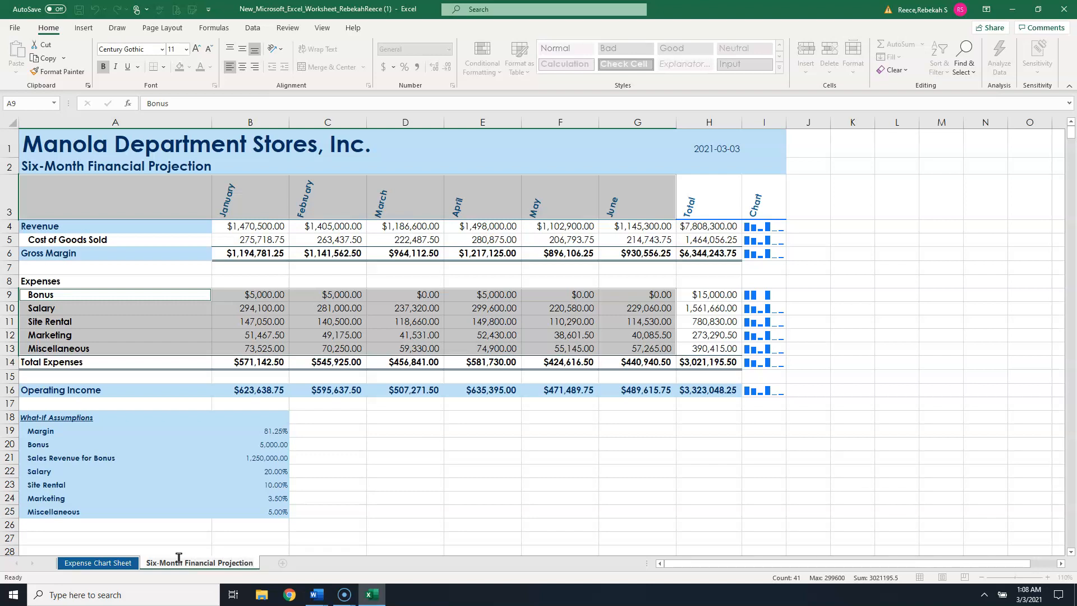
key("Return")
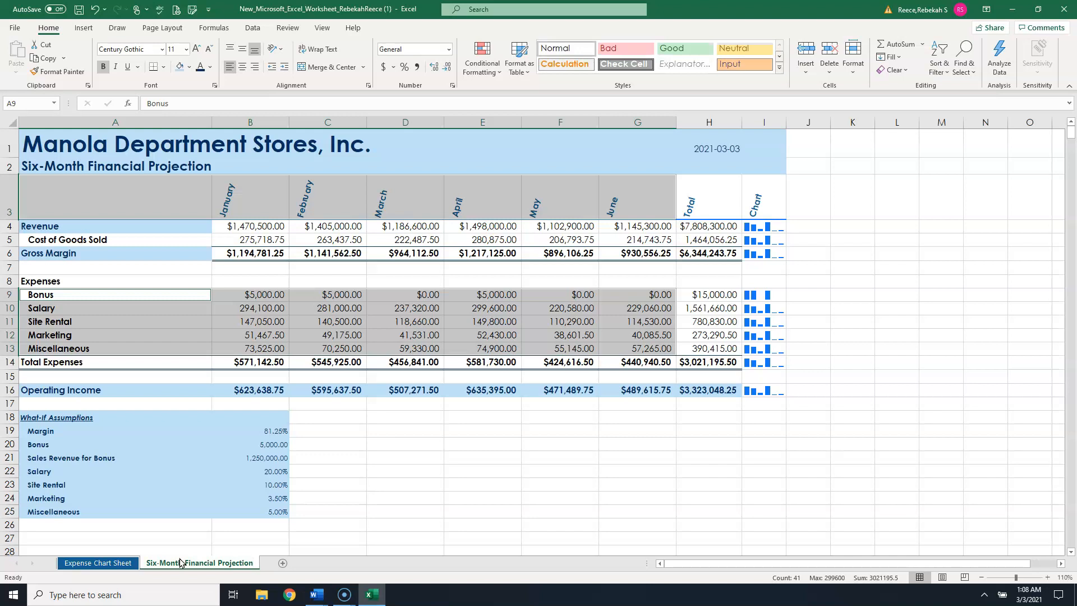
- Set the Six-Month Financial Projection tab color to Light Turquoise, Background 2
right_click(180, 561)
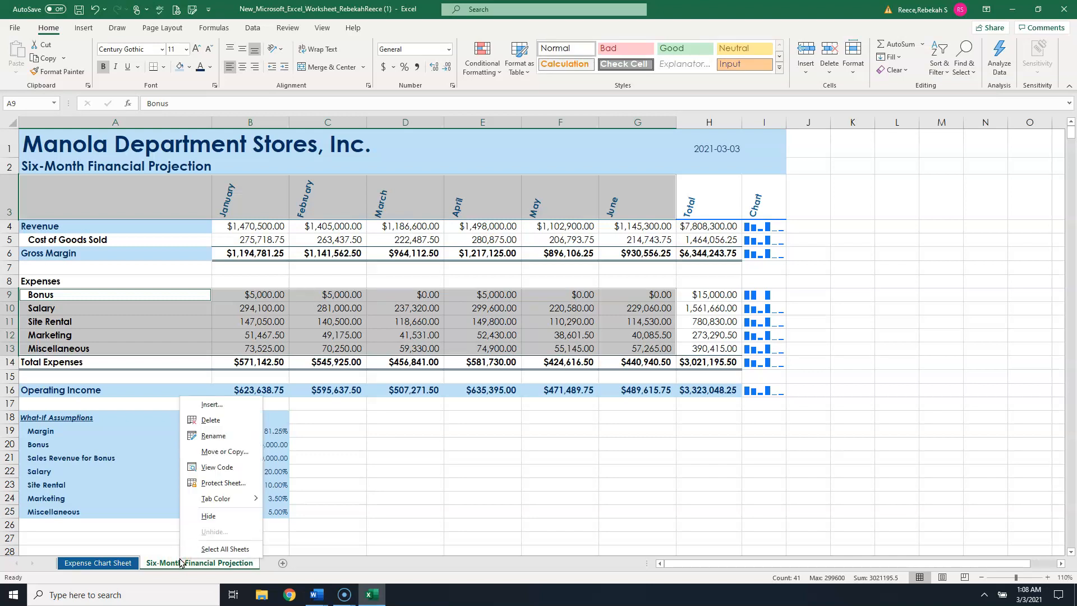
mouse_move(219, 498)
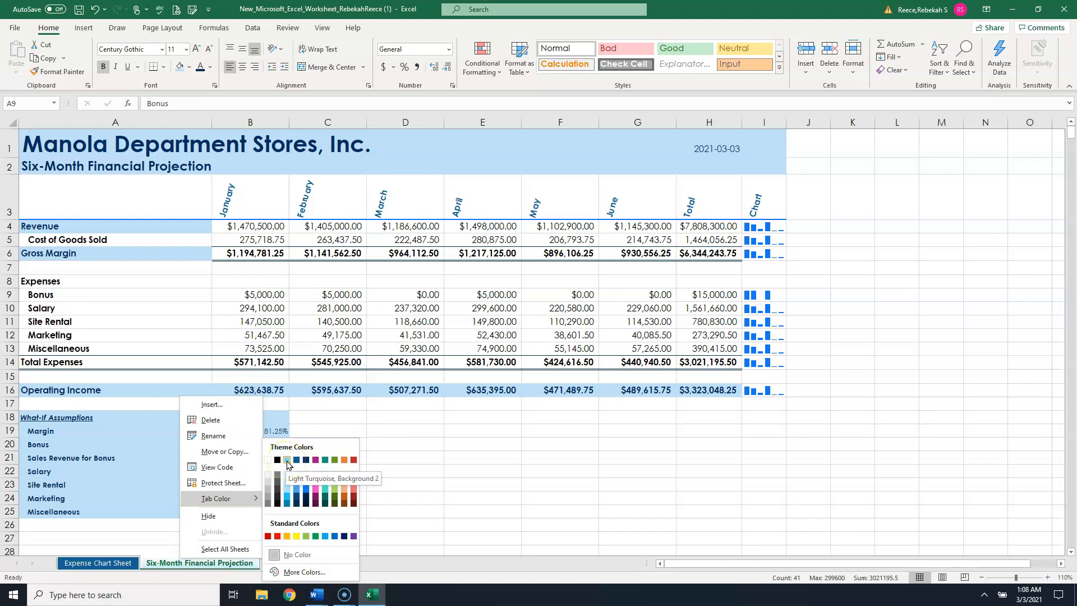
left_click(287, 461)
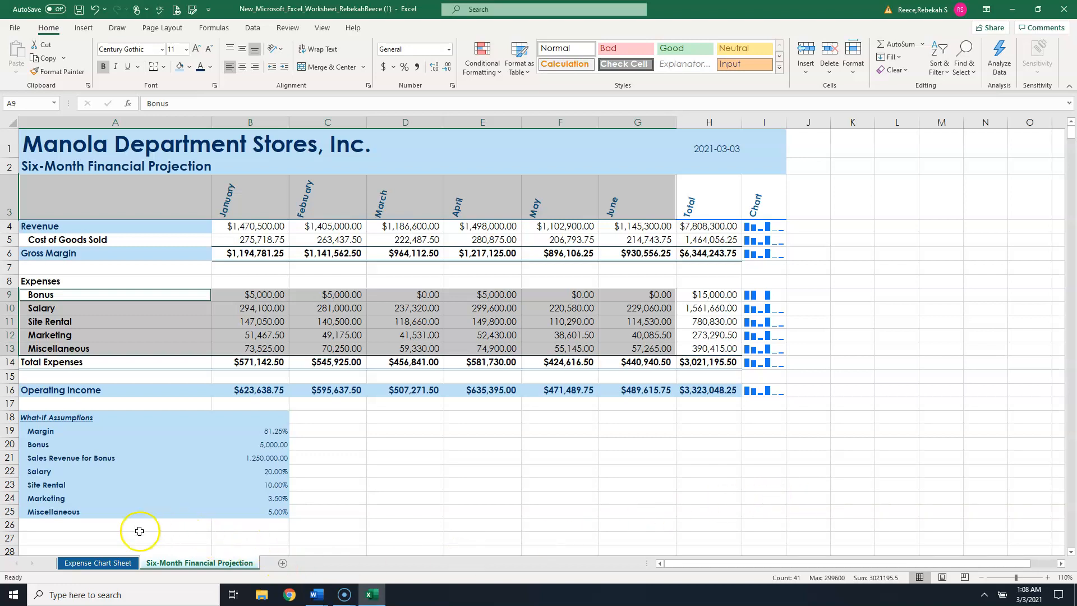
left_click(84, 564)
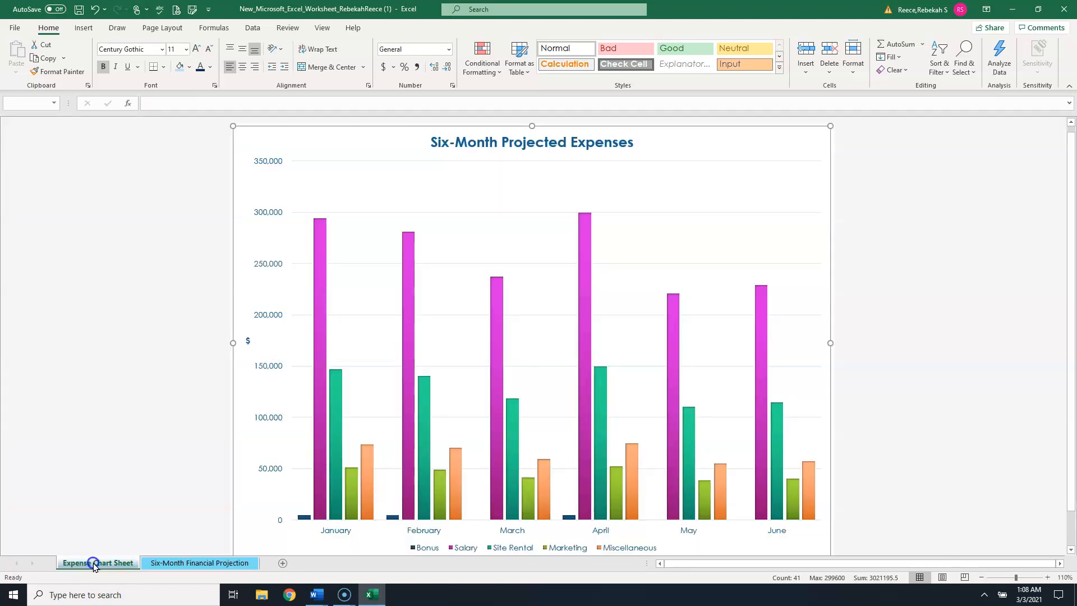
- Move the Six-Month Financial Projection sheet so it comes before the Expense Chart Sheet
mouse_move(270, 561)
left_mouse_down()
mouse_move(114, 574)
mouse_move(278, 560)
left_mouse_up()
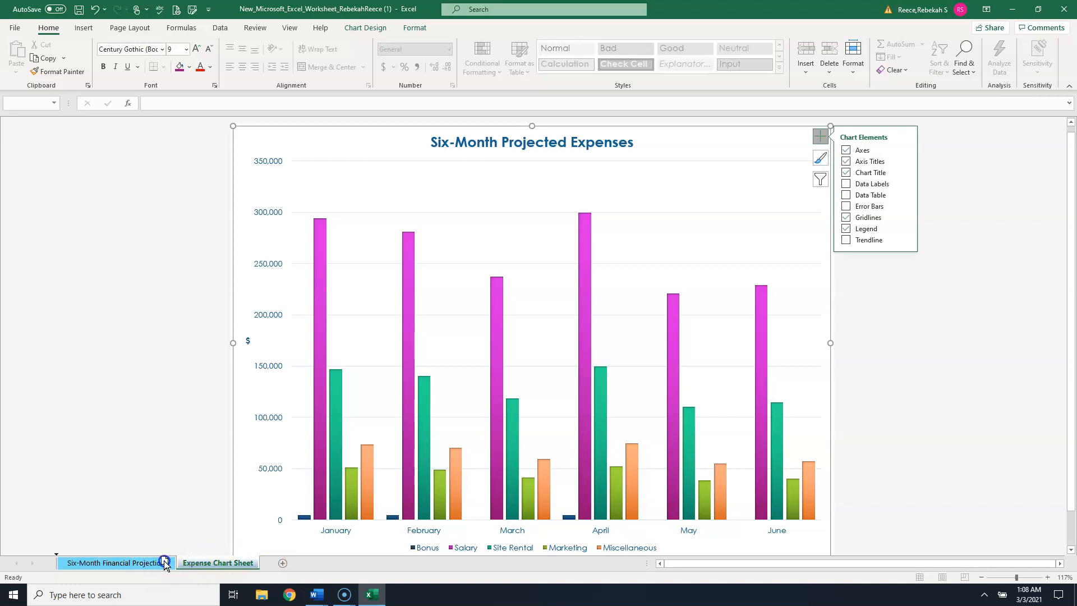
left_click_drag(201, 564, 207, 565)
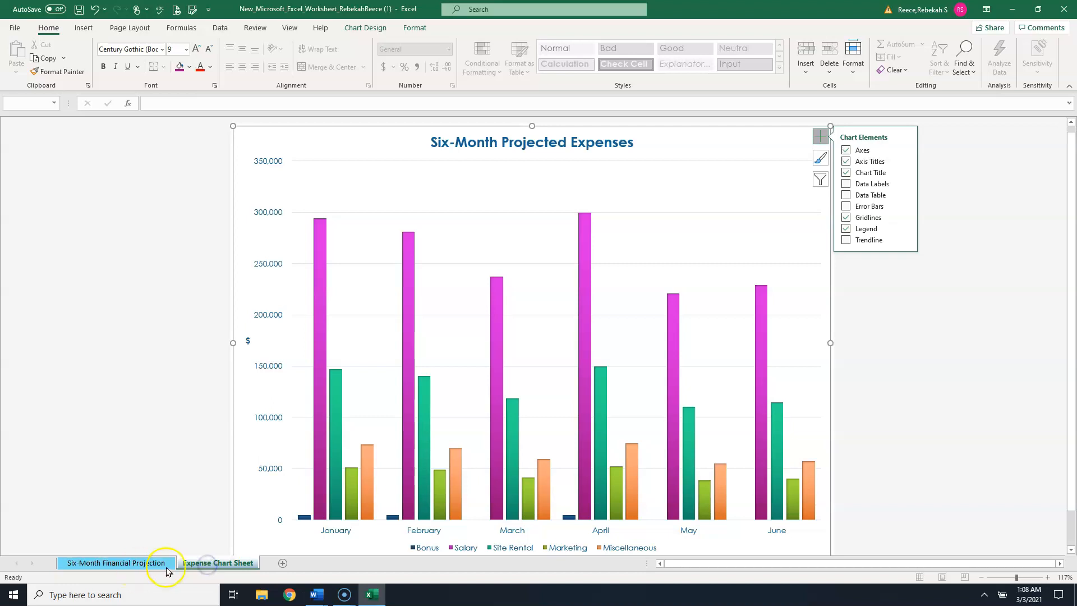
left_click(131, 560)
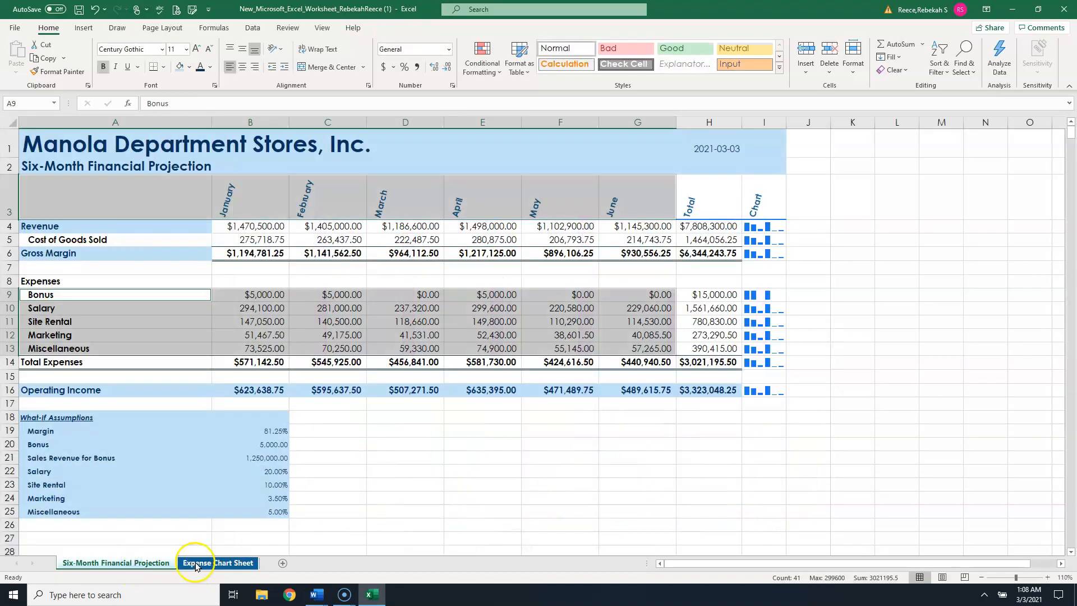
left_click(216, 562)
mouse_move(694, 477)
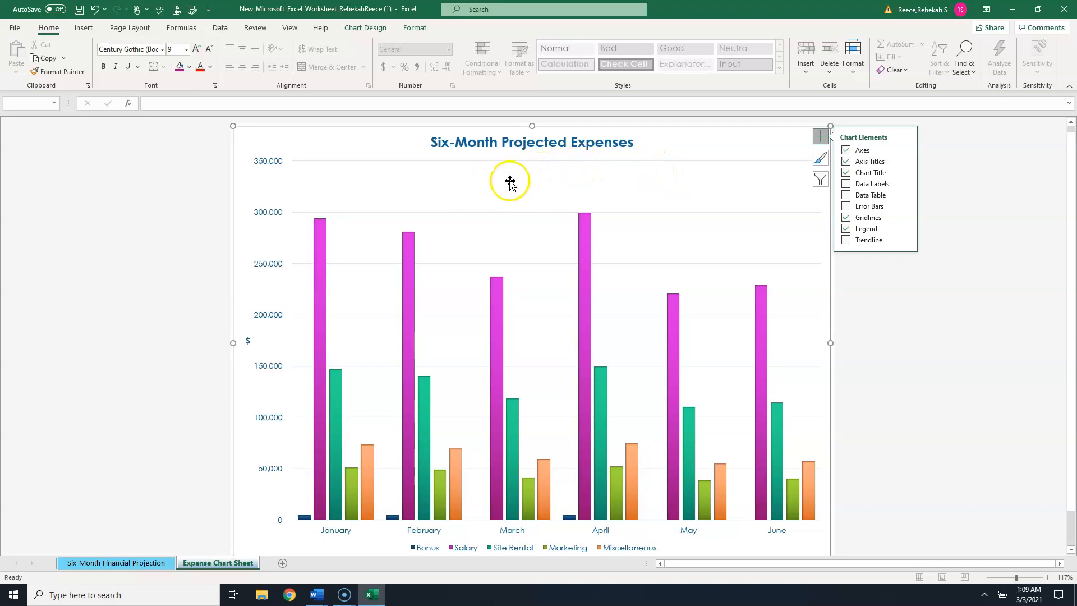
left_click(137, 564)
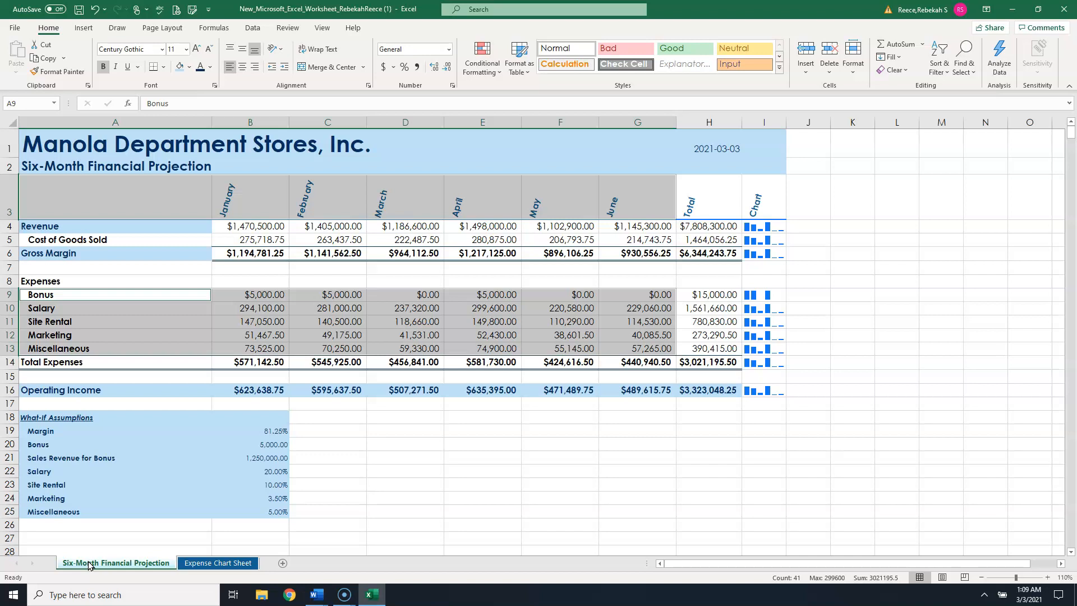
- Group both sheets and spell check the workbook from cell A1, ignoring Manola once
key("Left")
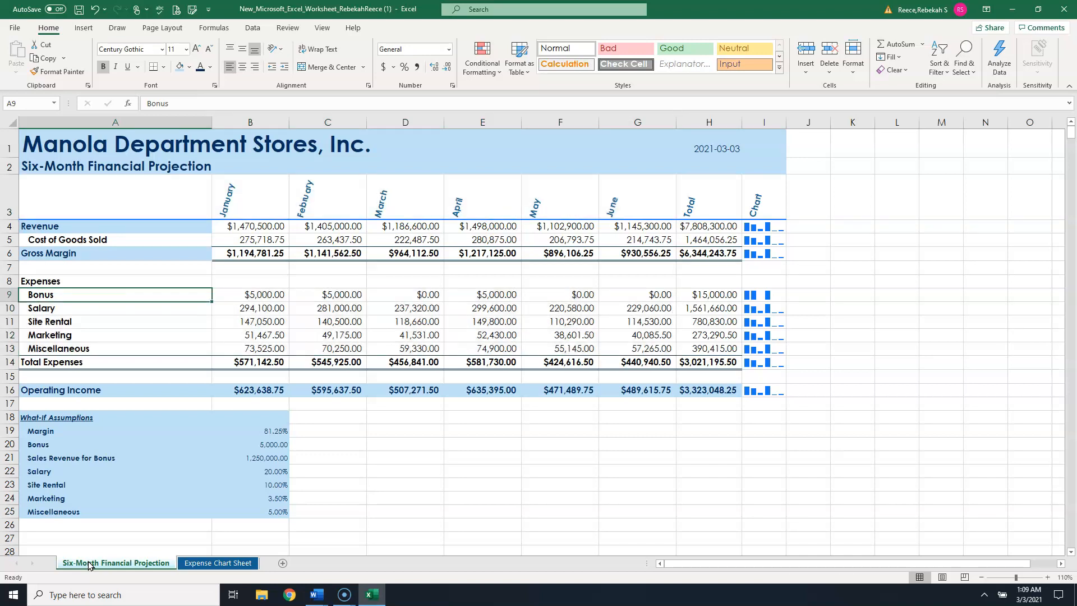
key("ctrl+Home")
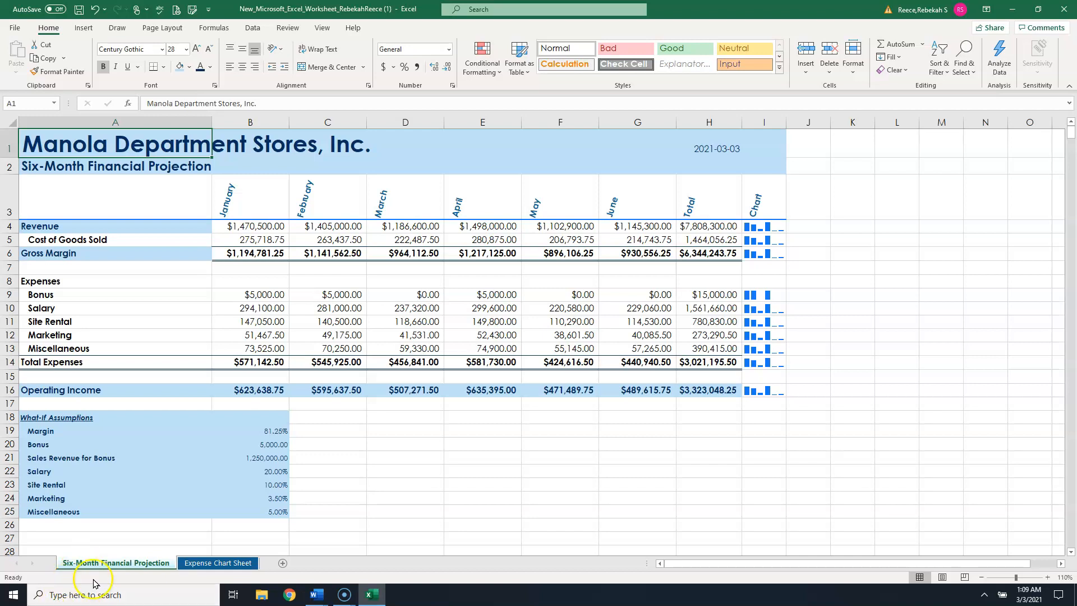
left_click(198, 564)
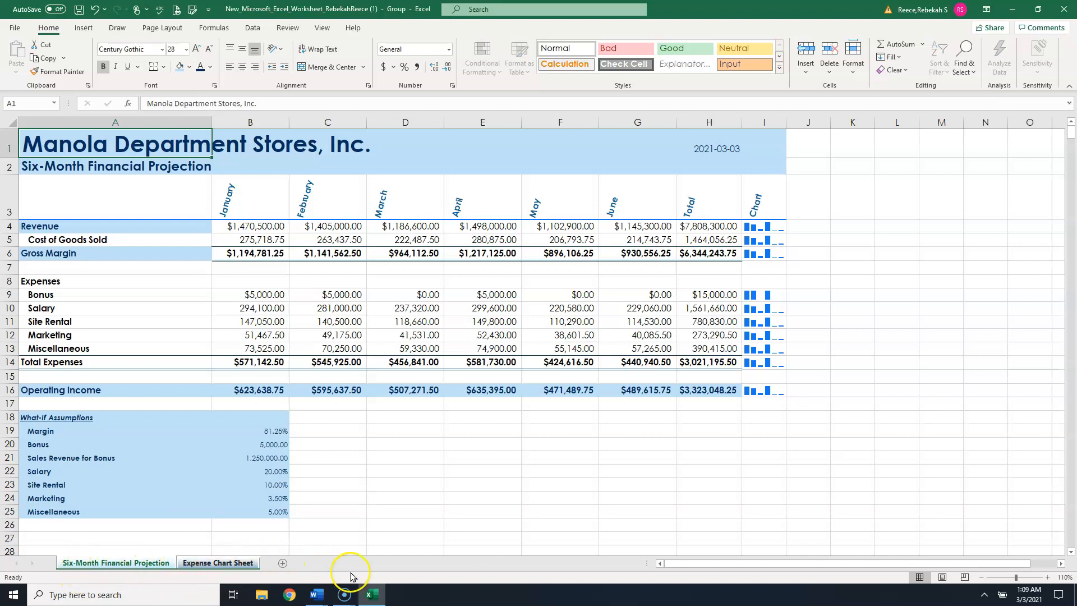
left_click(288, 29)
left_click(17, 56)
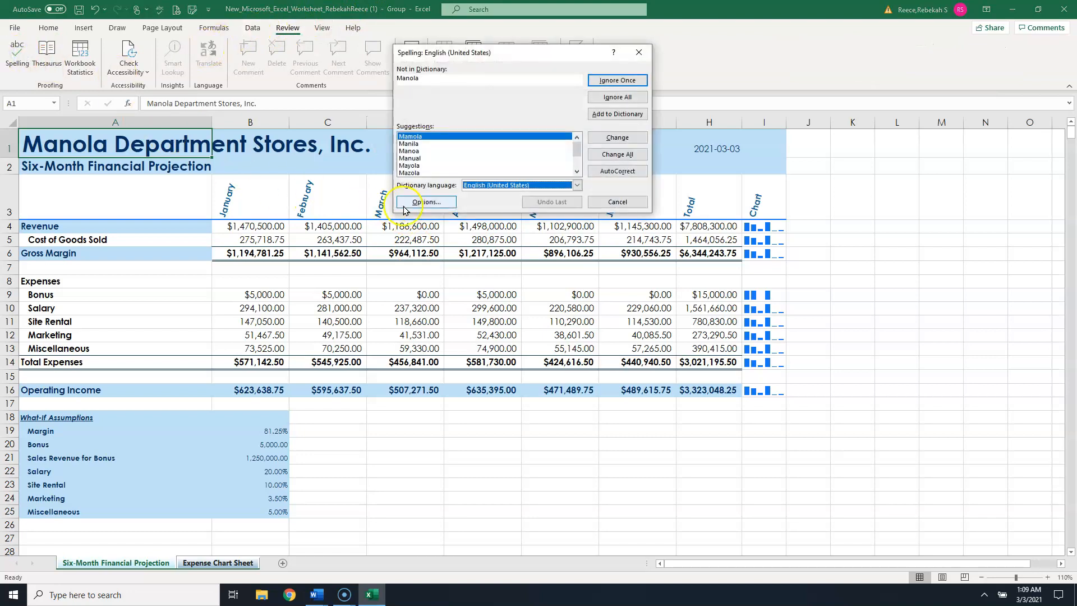
left_click(617, 82)
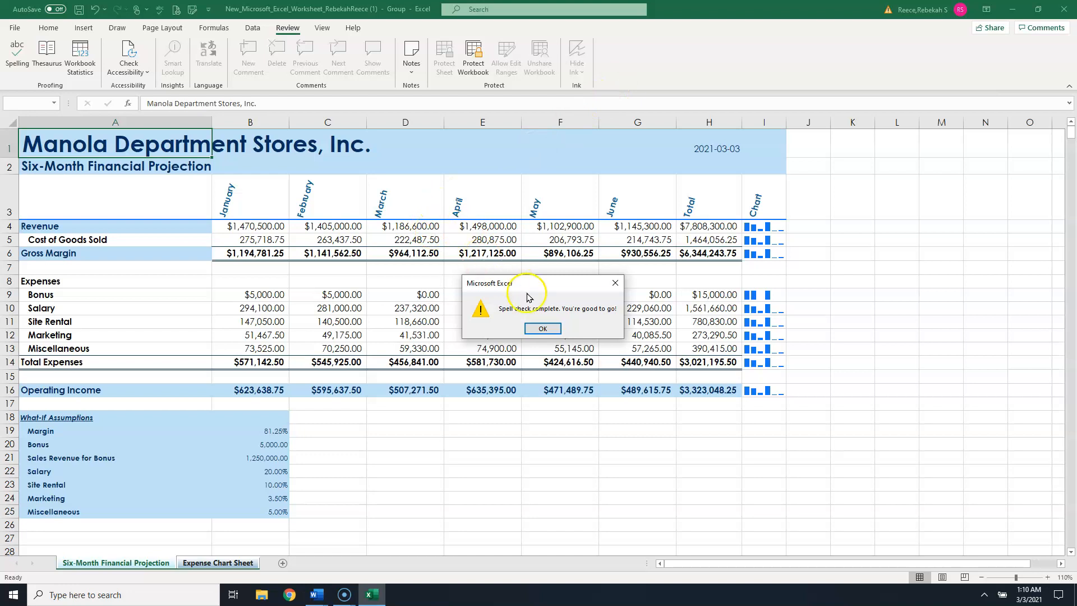
left_click(543, 328)
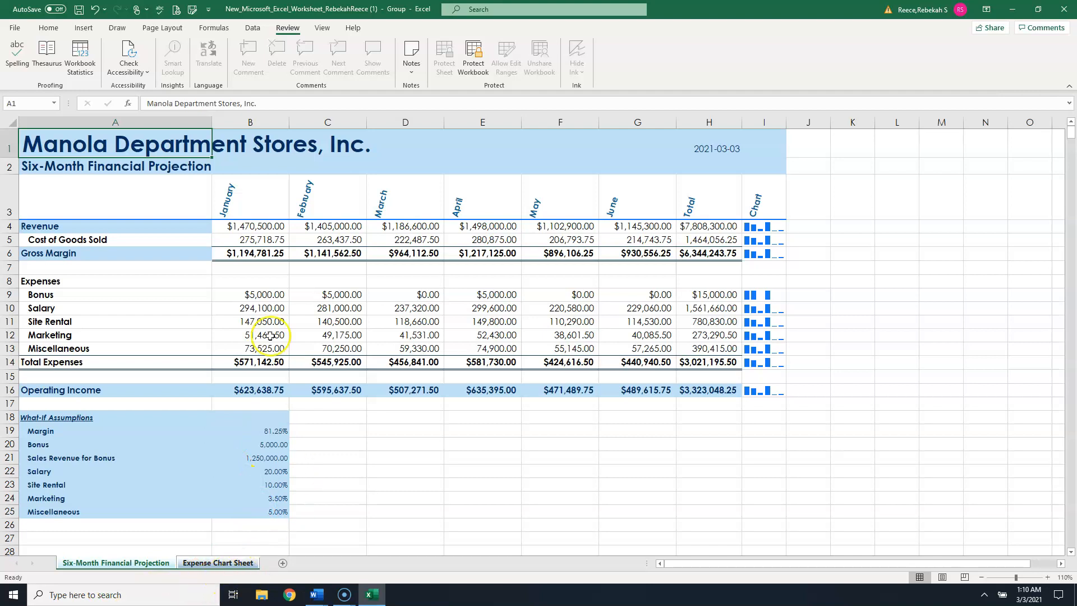
- Set the print orientation to landscape in the print settings
left_click(15, 27)
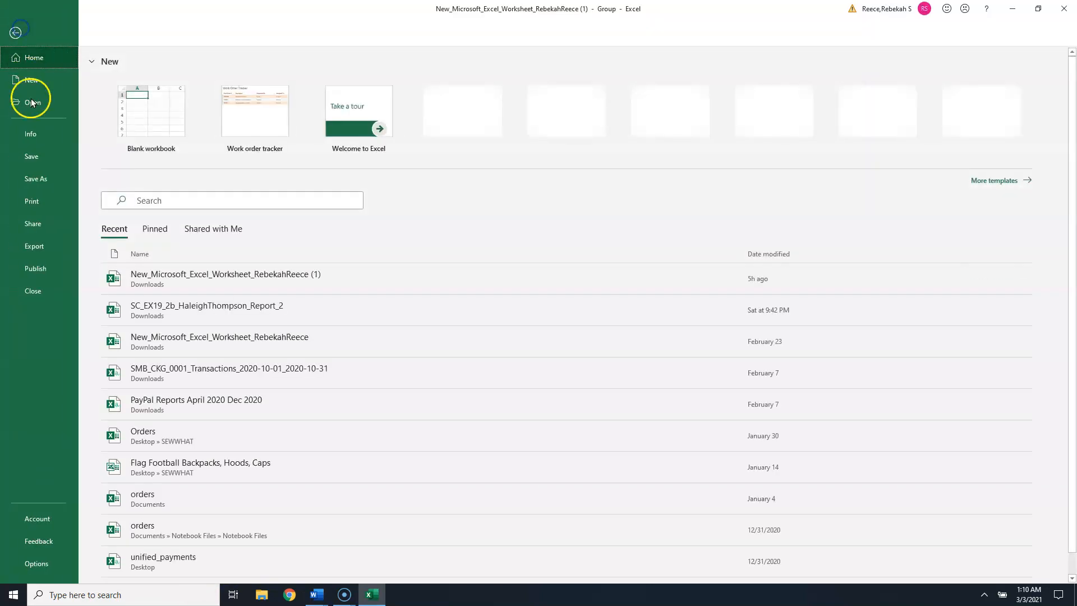
left_click(32, 204)
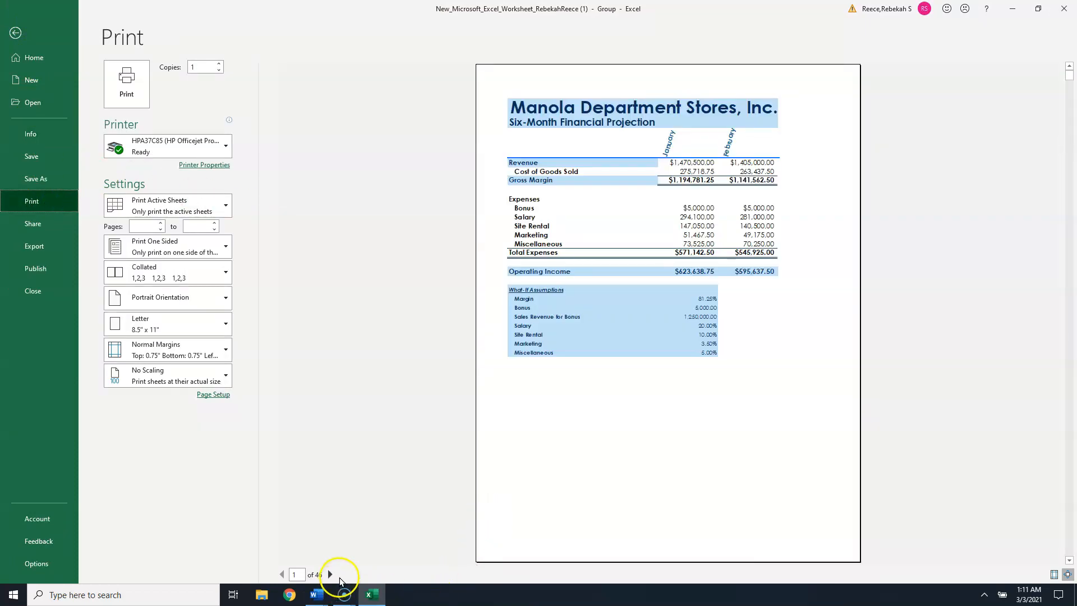
left_click(168, 300)
left_click(168, 353)
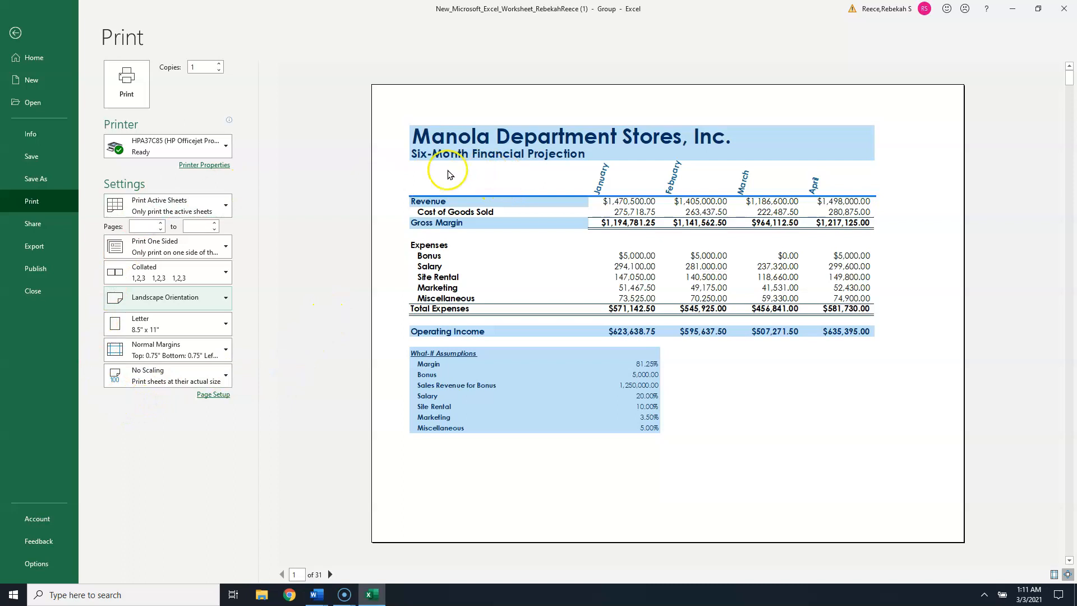
- Reduce the custom print scaling so the worksheet fits across the page, previewing the pages
left_click(139, 377)
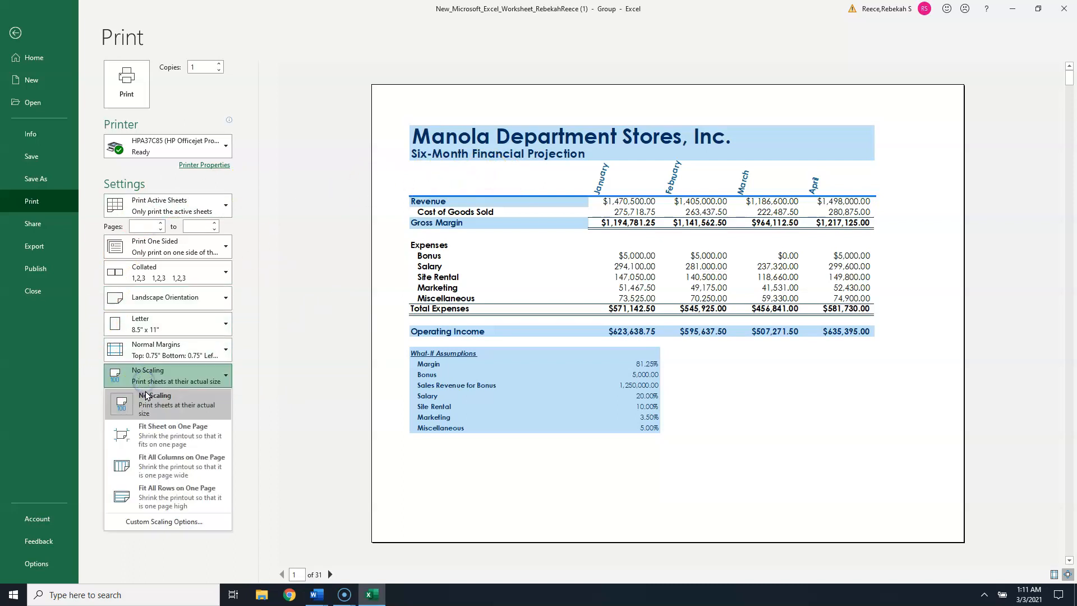
left_click(164, 522)
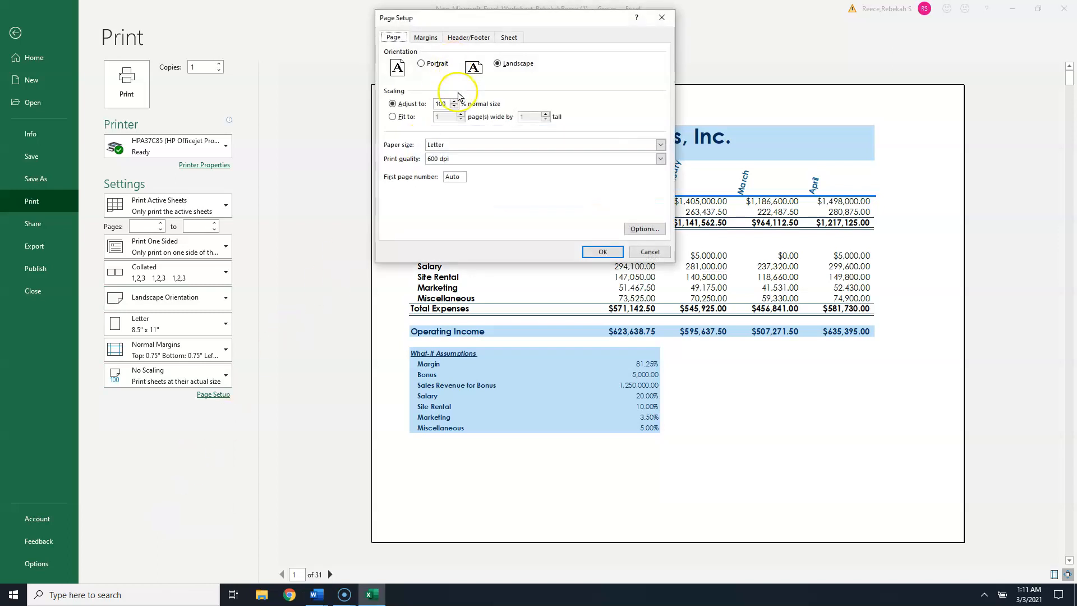
left_click(454, 107)
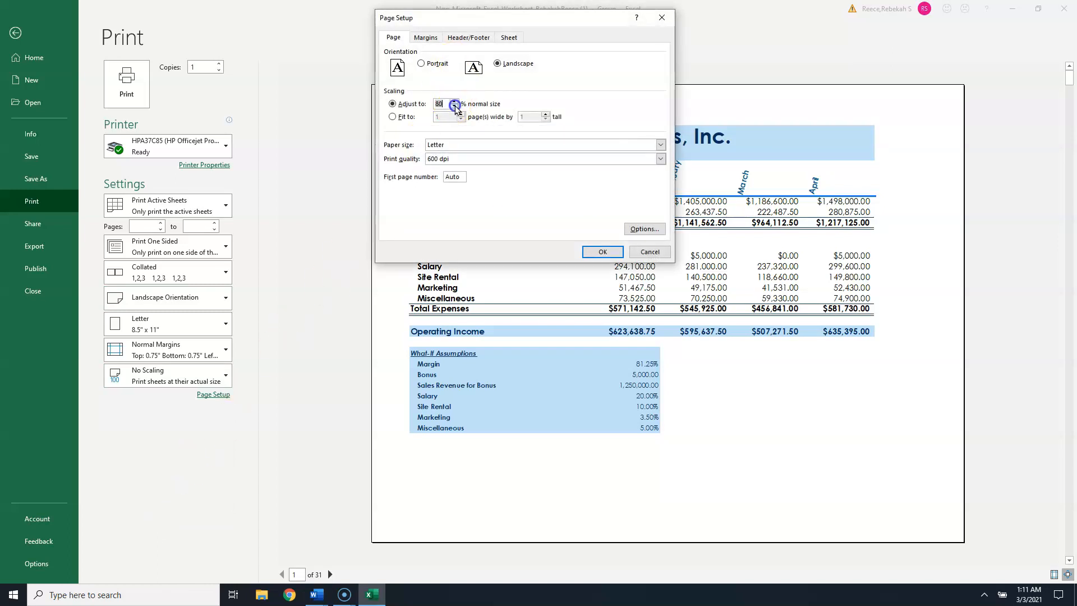
left_click(610, 252)
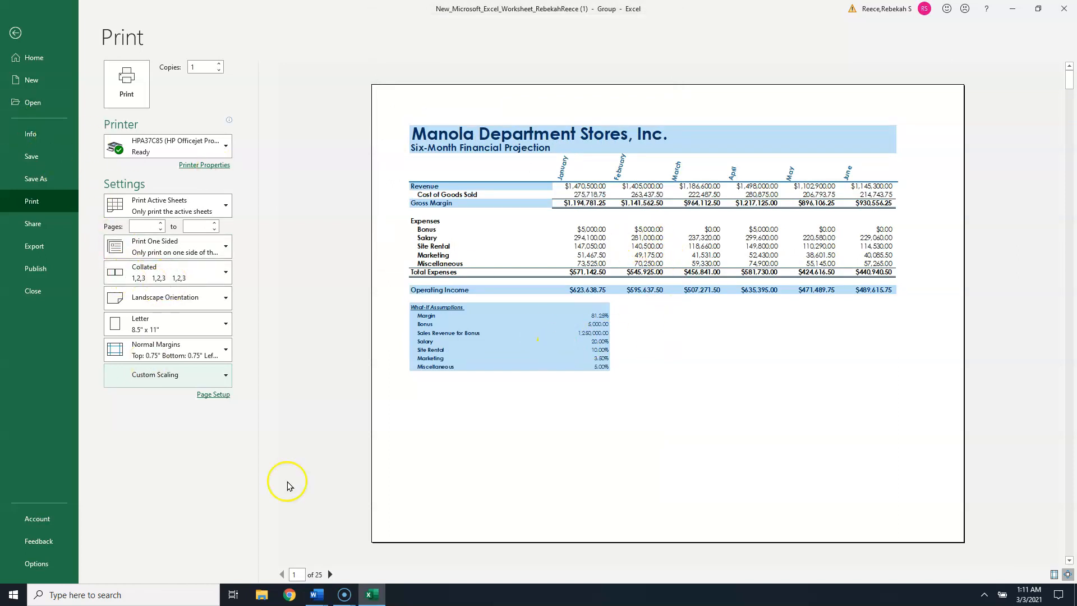
left_click(331, 575)
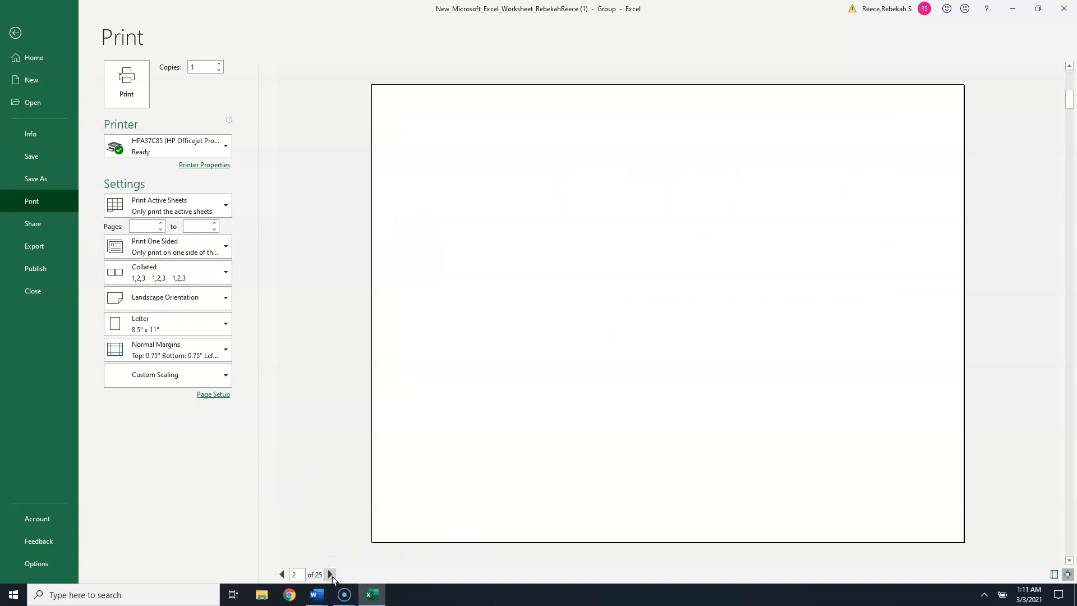
left_click(331, 575)
left_click(282, 575)
left_click(282, 575)
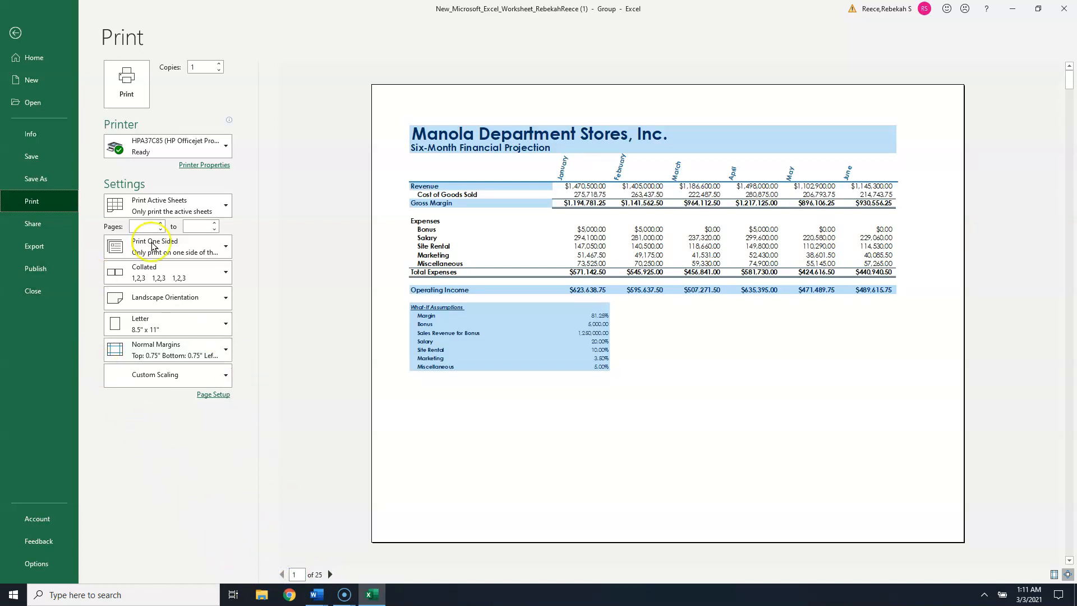
left_click(15, 33)
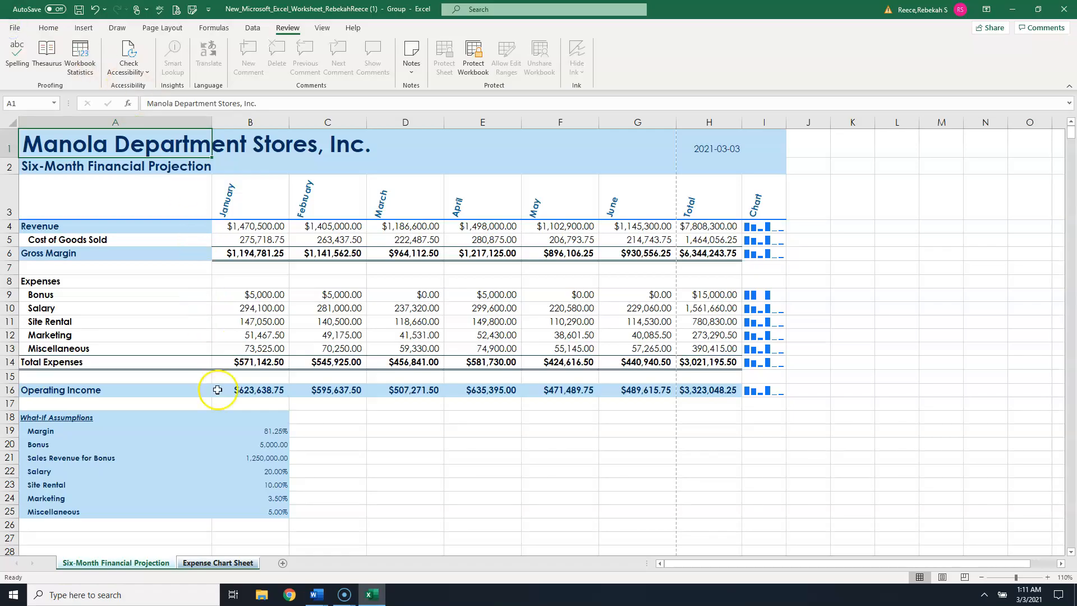
left_click(360, 496)
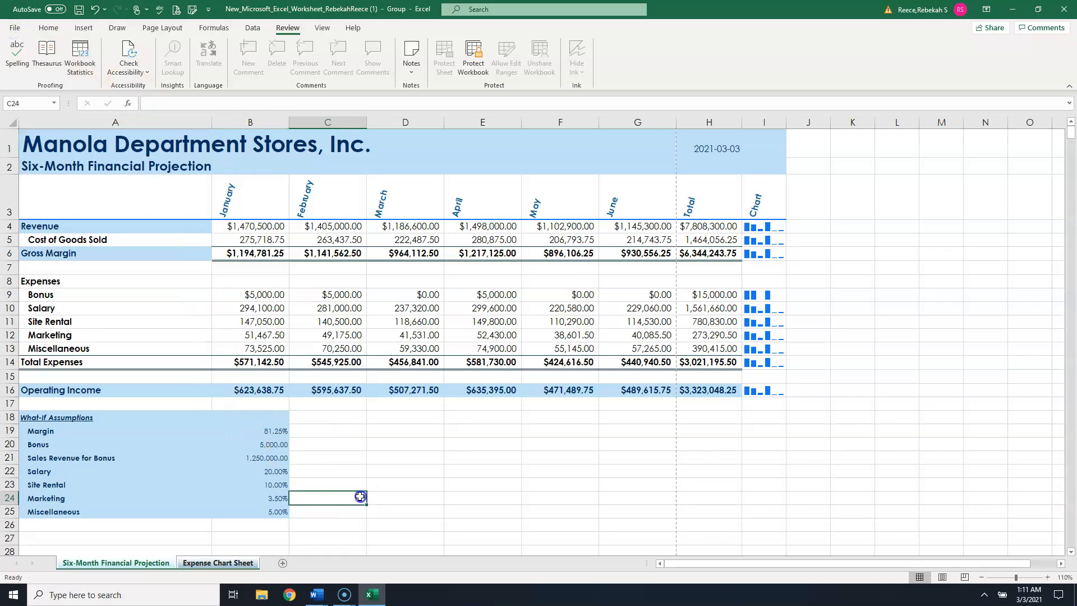
- Ungroup the sheets and set the worksheet's print scaling to Fit All Columns on One Page
left_click(228, 562)
left_click(168, 564)
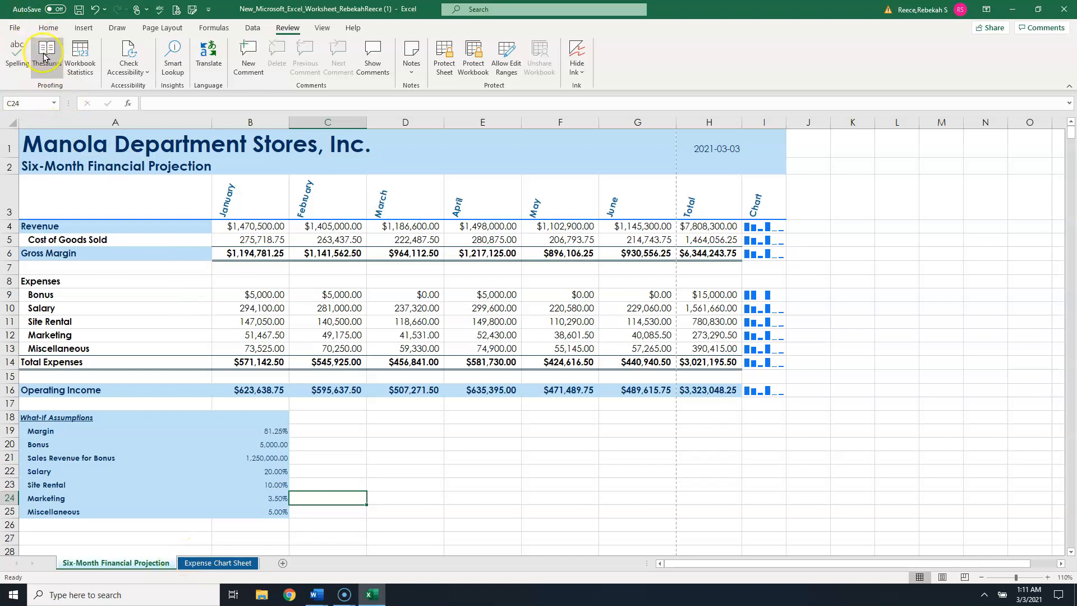
left_click(15, 28)
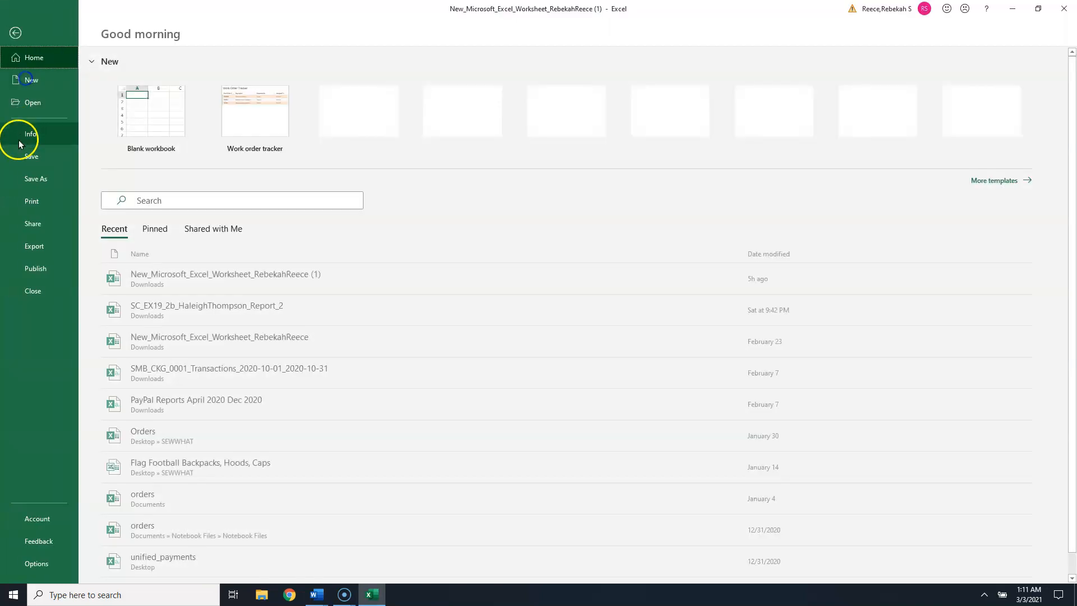
left_click(31, 201)
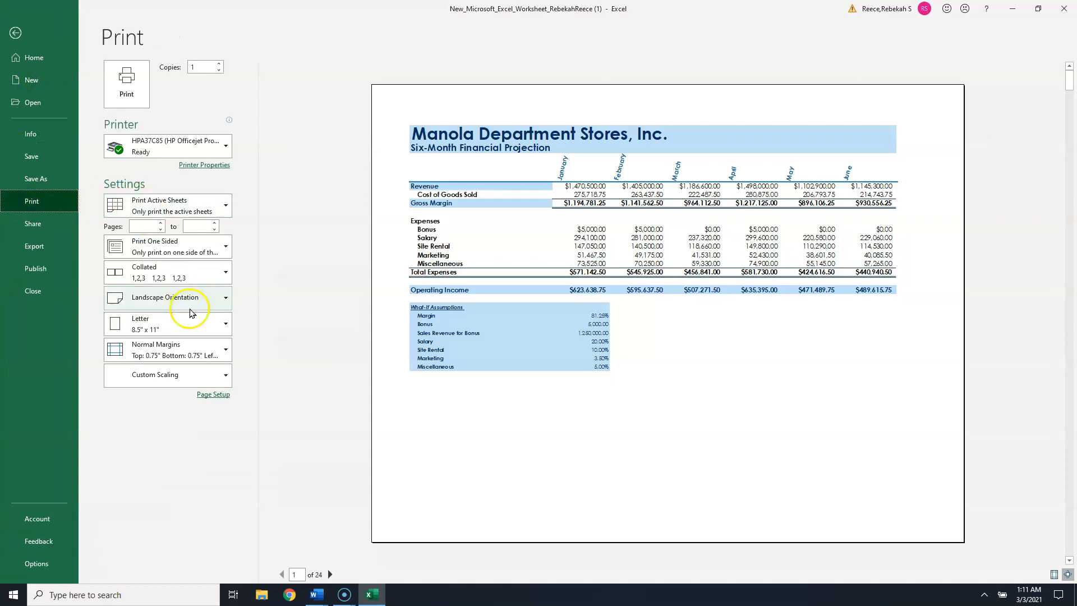
left_click(226, 377)
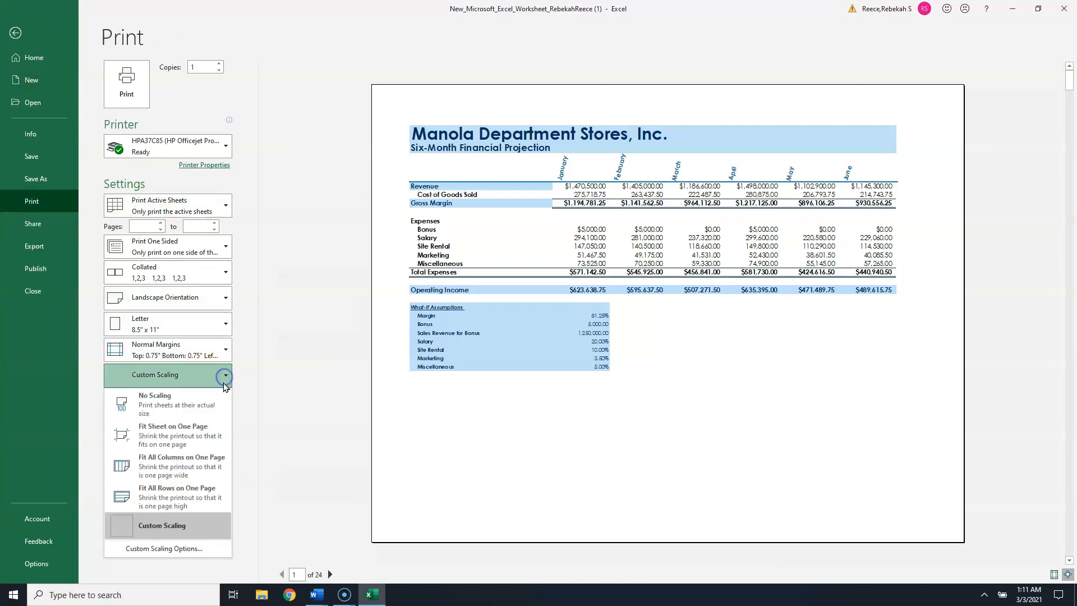
left_click(220, 442)
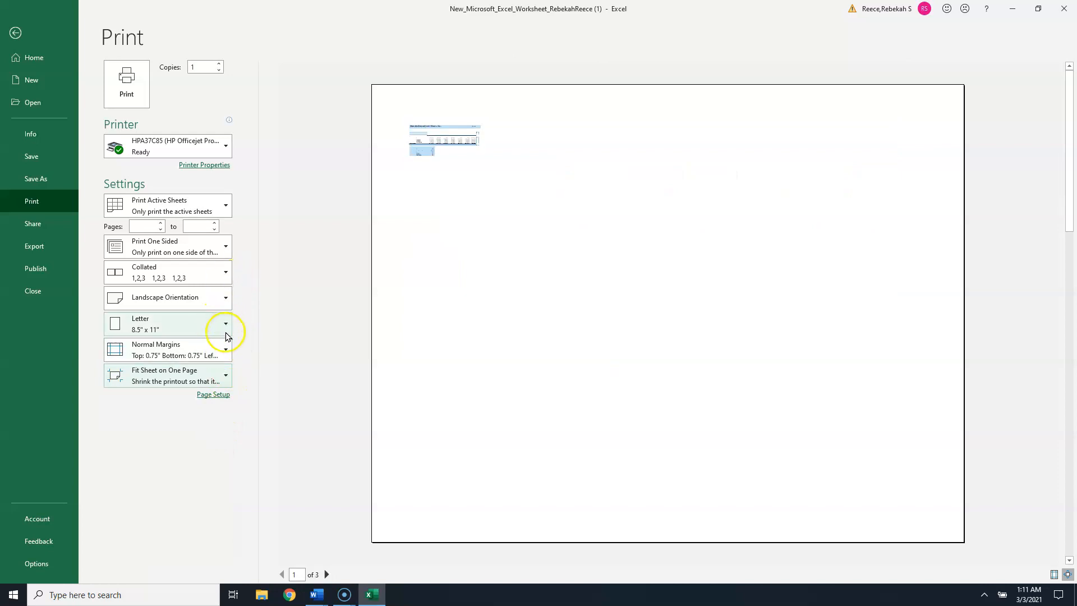
left_click(224, 377)
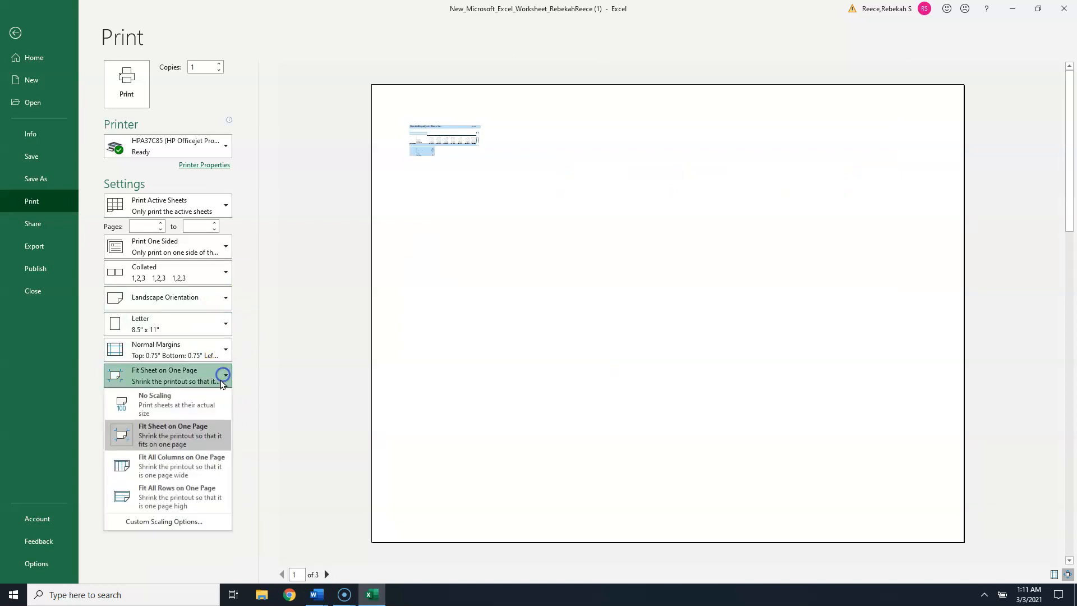
left_click(216, 468)
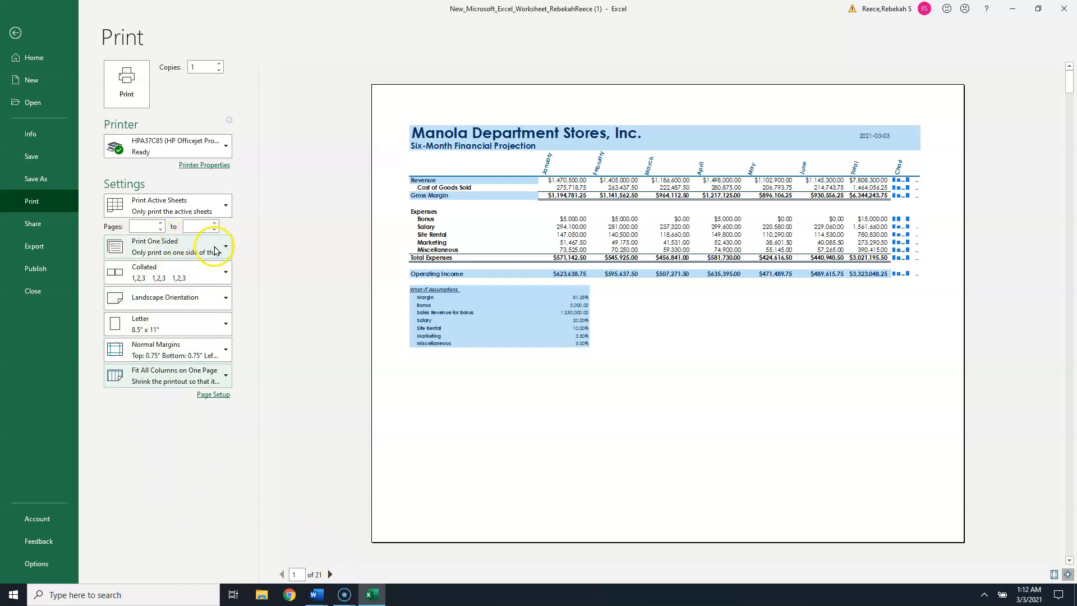
- Page through the print preview pages and return to the worksheet
left_click(330, 575)
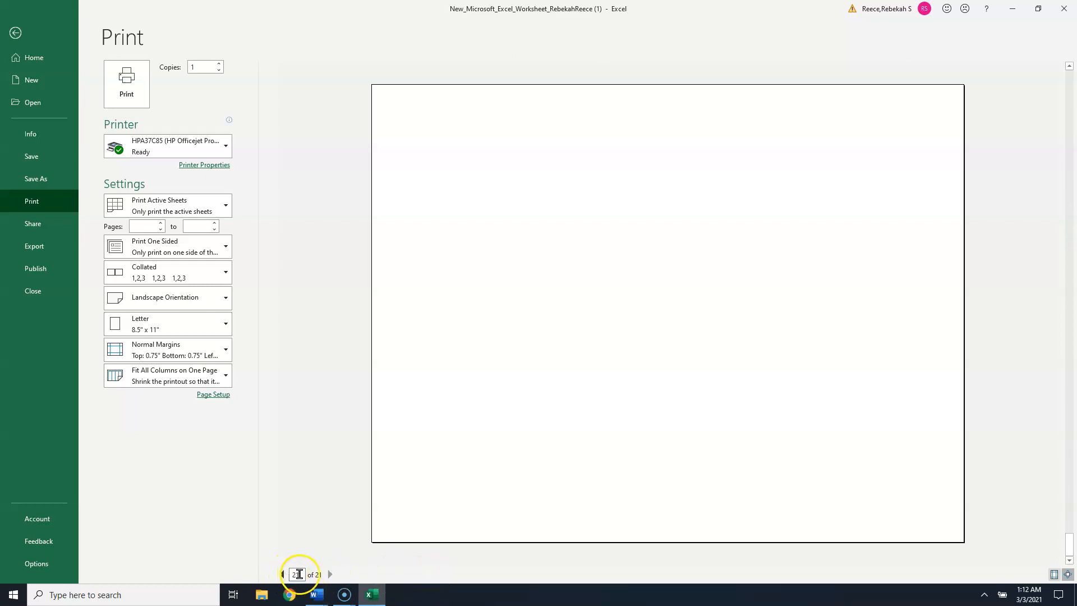
left_click(283, 574)
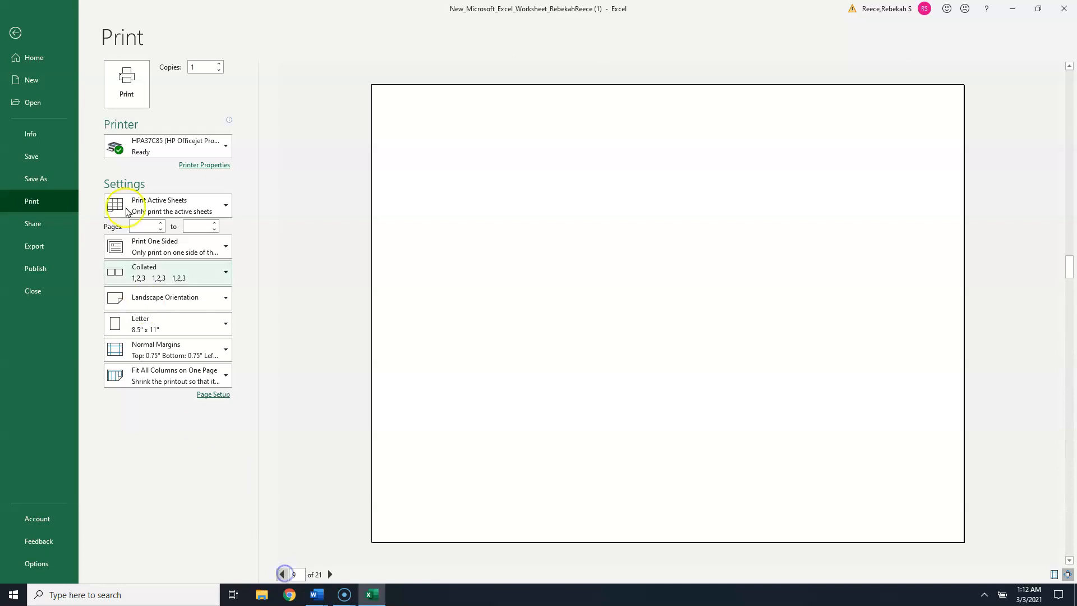
left_click(17, 32)
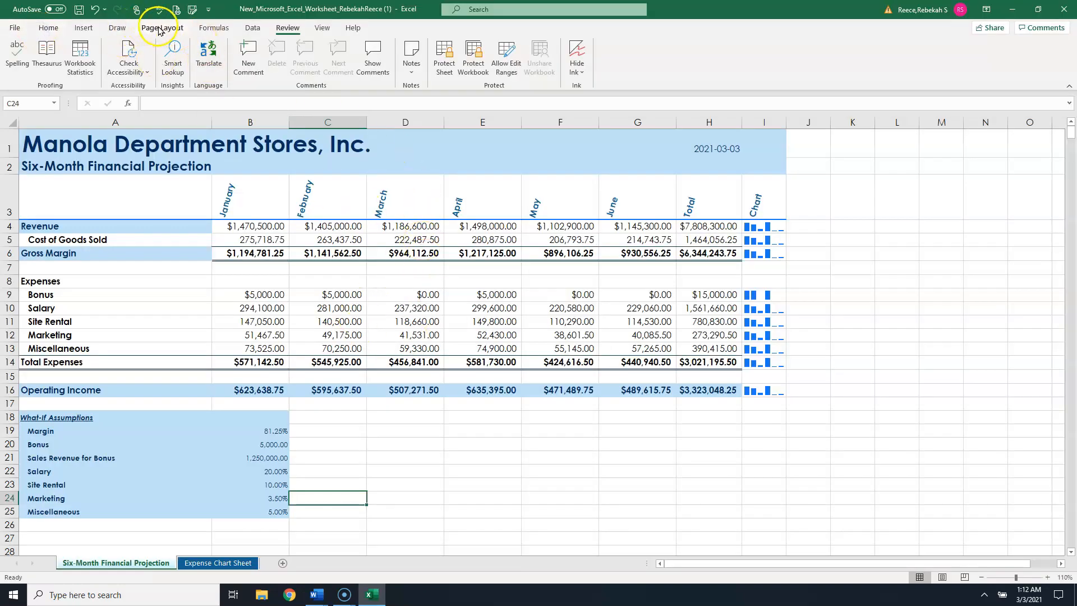
- Switch the worksheet to Page Break Preview and scroll through its page breaks
left_click(140, 31)
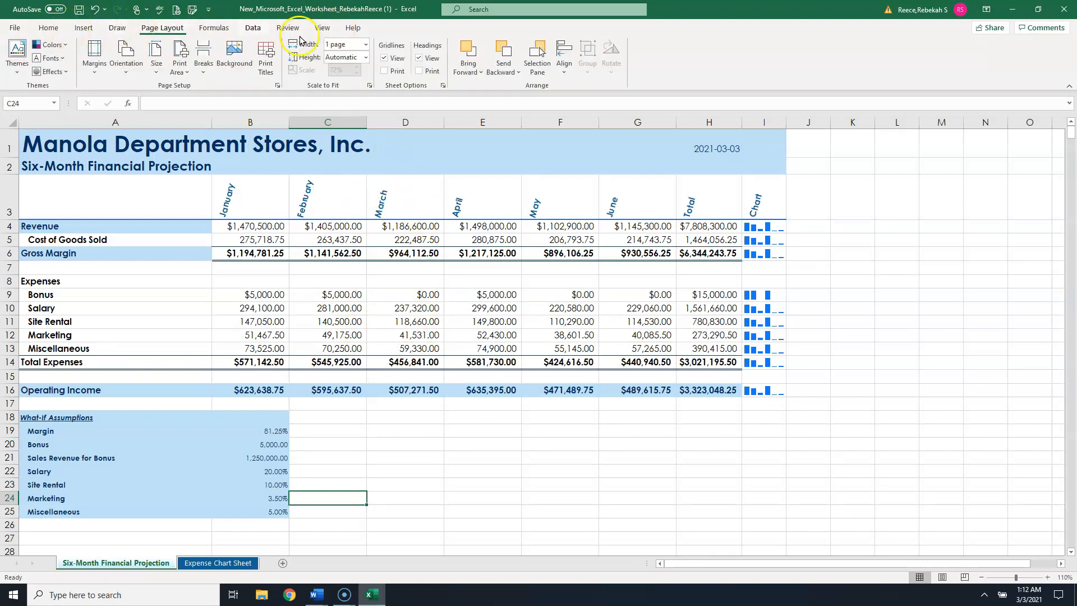
left_click(317, 31)
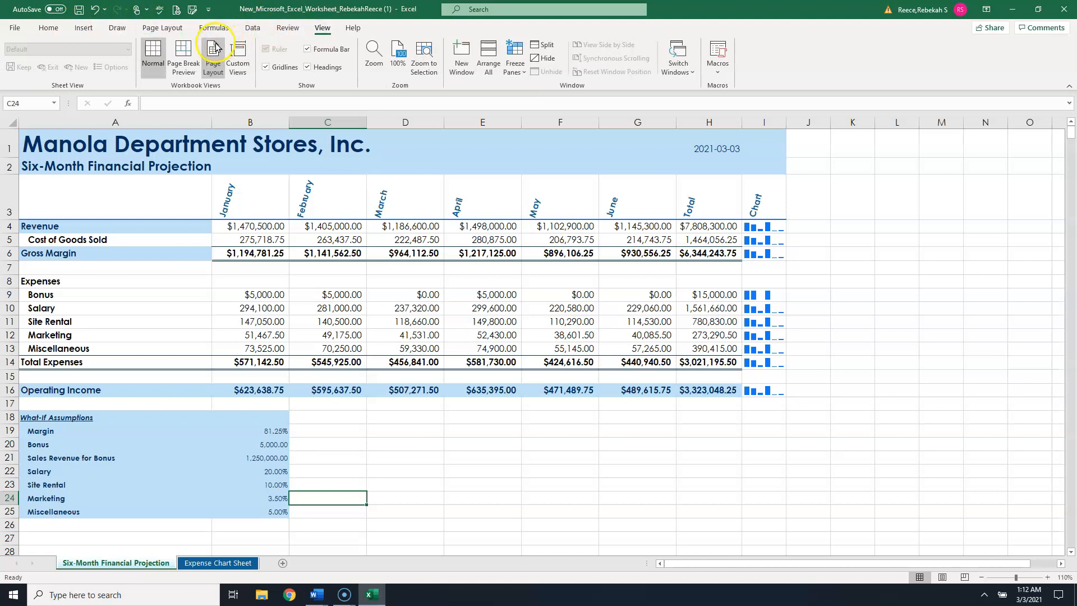
left_click(183, 56)
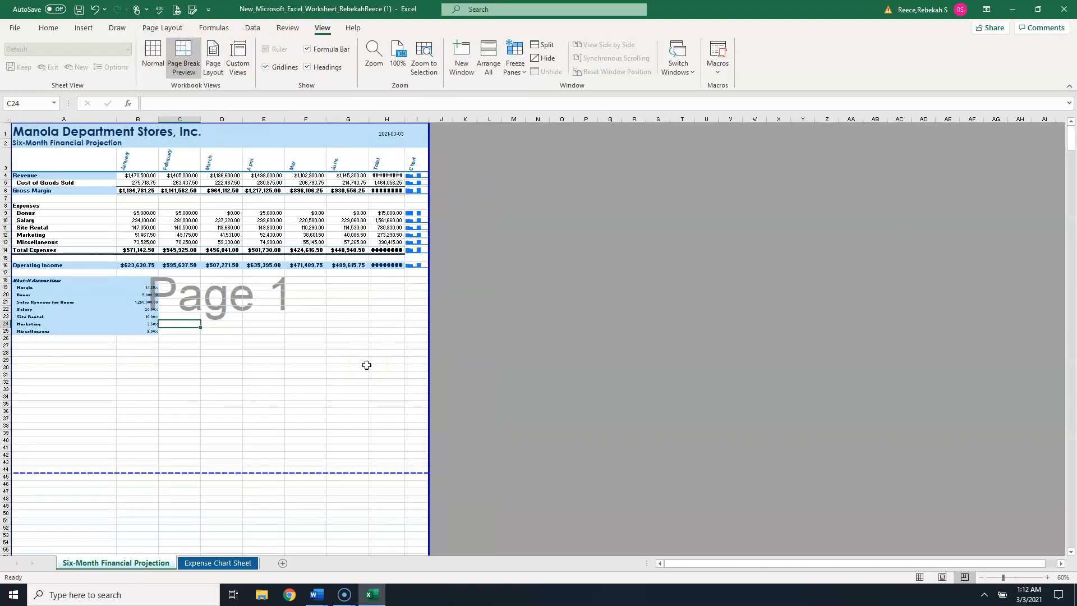
scroll(366, 365, "down", 10)
scroll(366, 365, "down", 9)
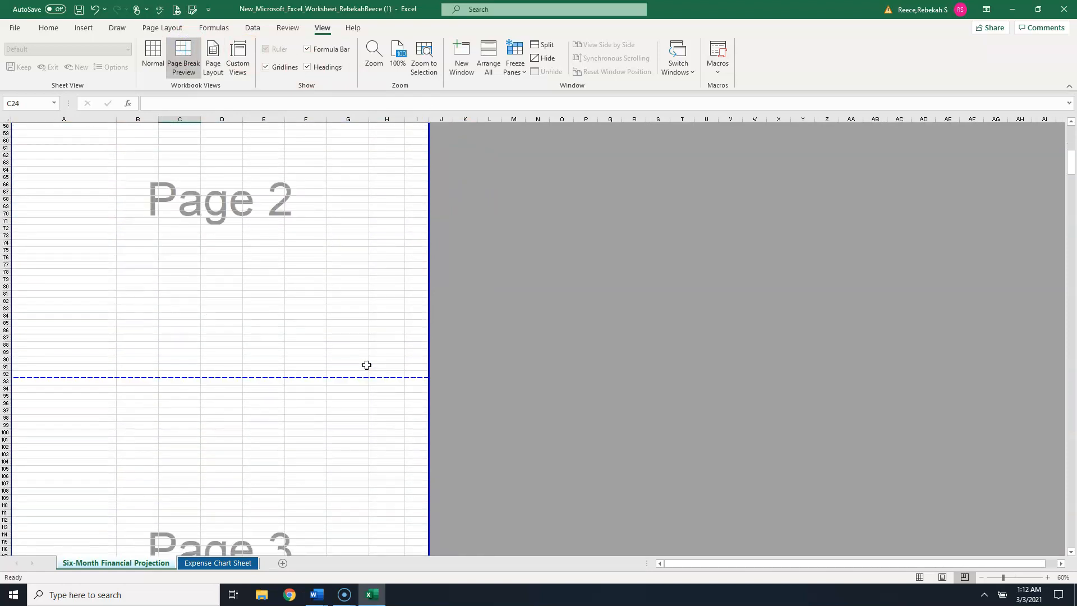
scroll(366, 365, "up", 19)
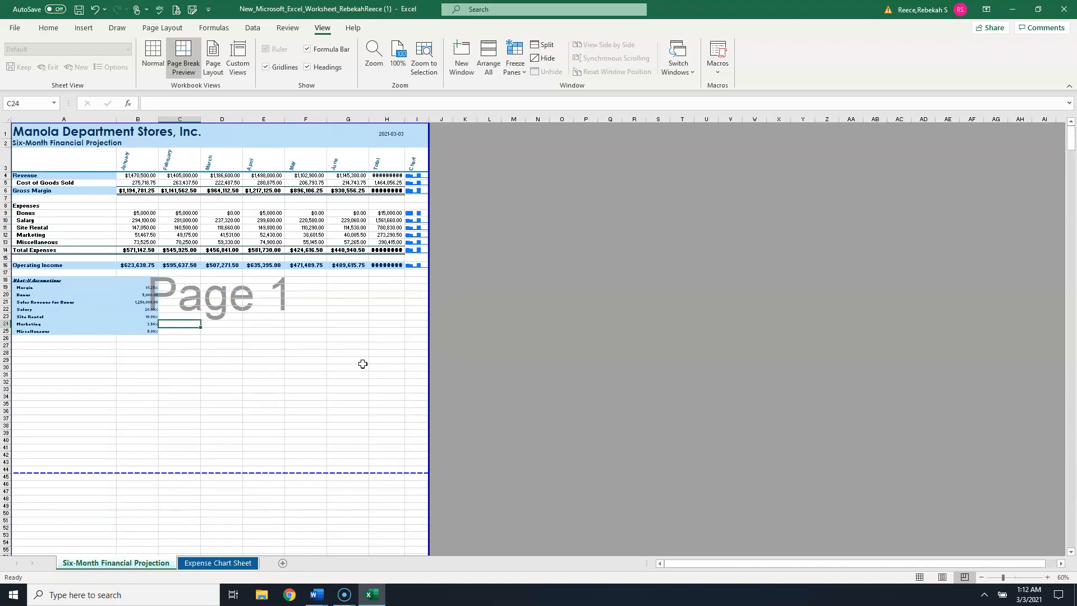
left_click(363, 364)
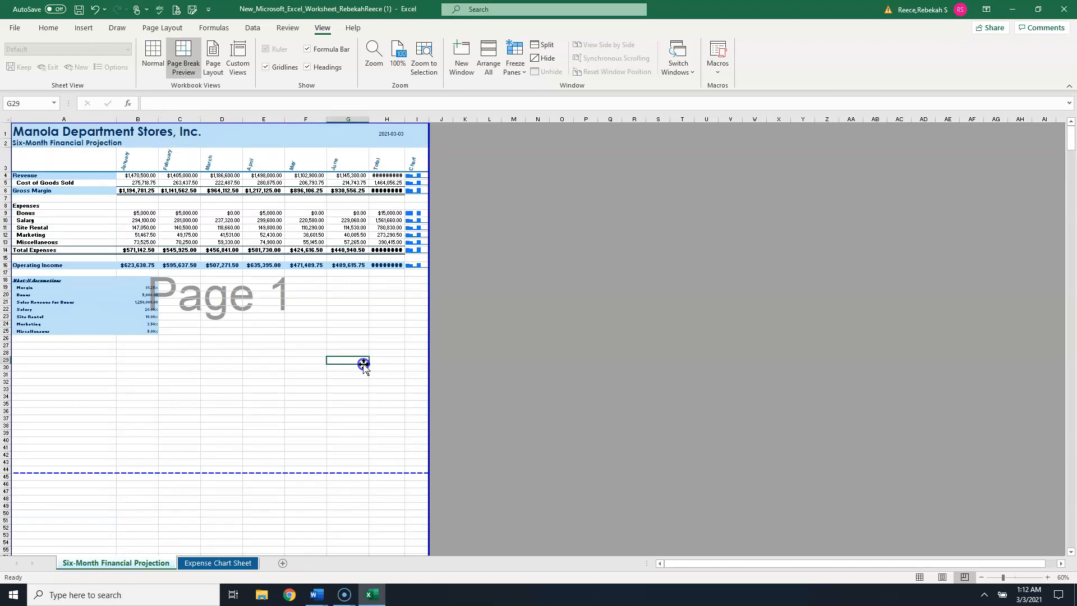
left_click(292, 359)
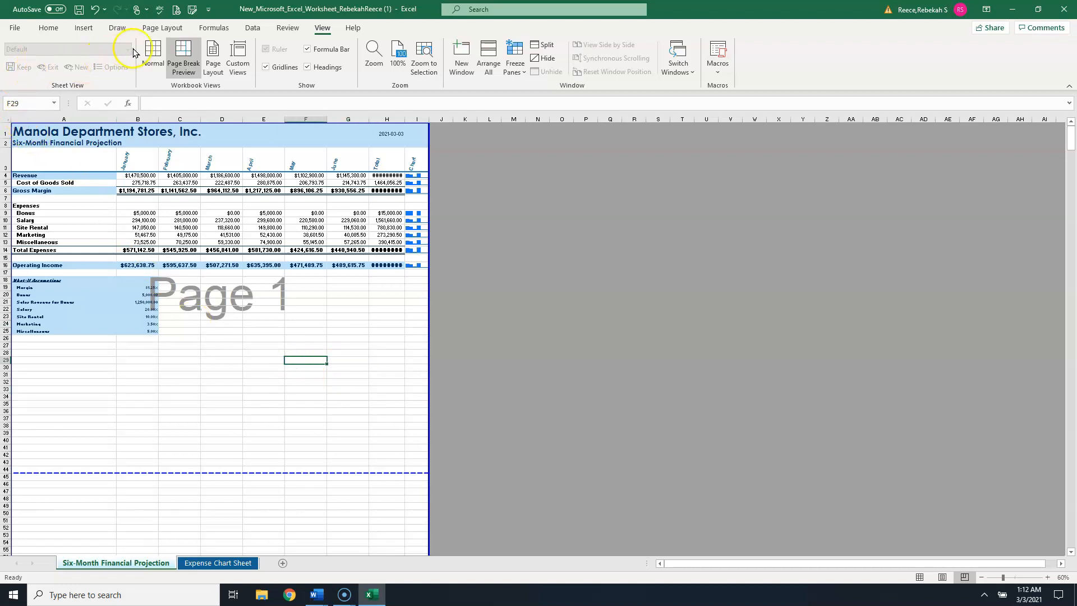
- Set the print range to pages 1 to 1 in the print settings and return to the worksheet
left_click(162, 31)
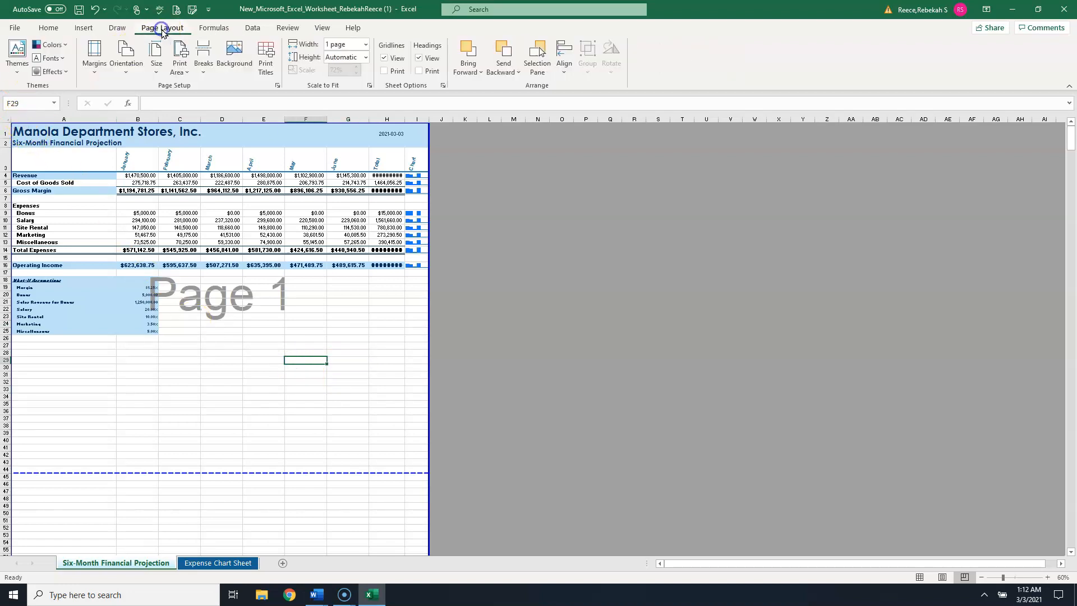
left_click(15, 28)
left_click(39, 196)
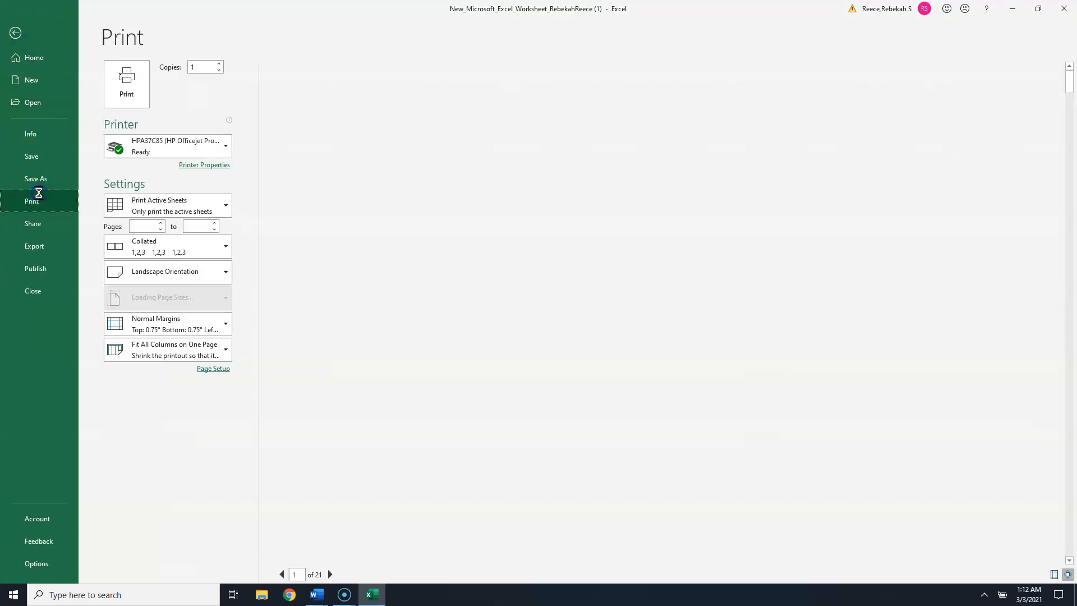
left_click(149, 225)
type("1")
left_click(200, 225)
type("1")
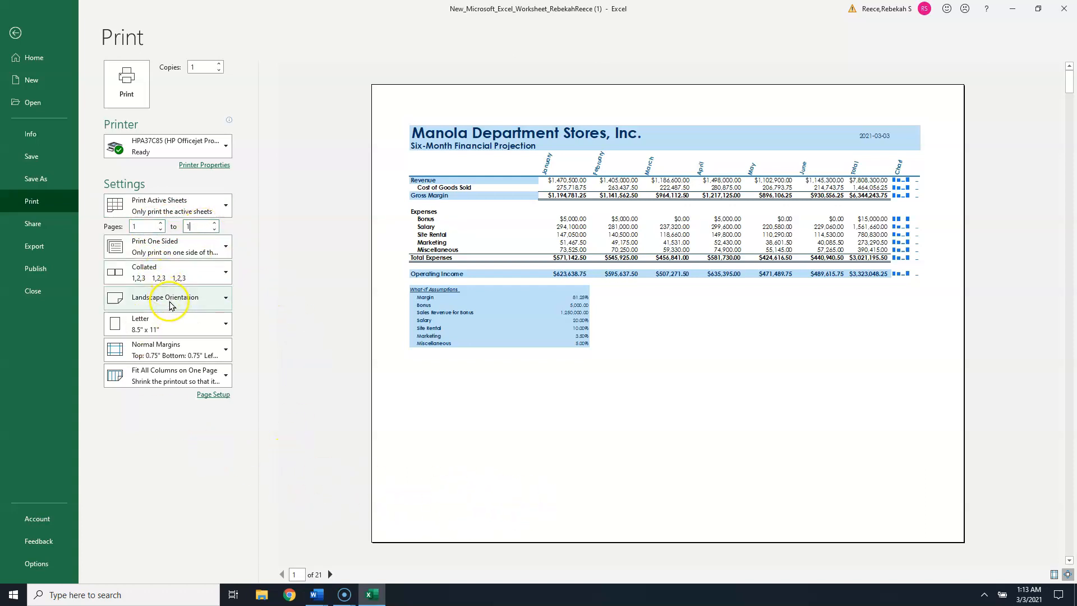
left_click(180, 333)
left_click(255, 368)
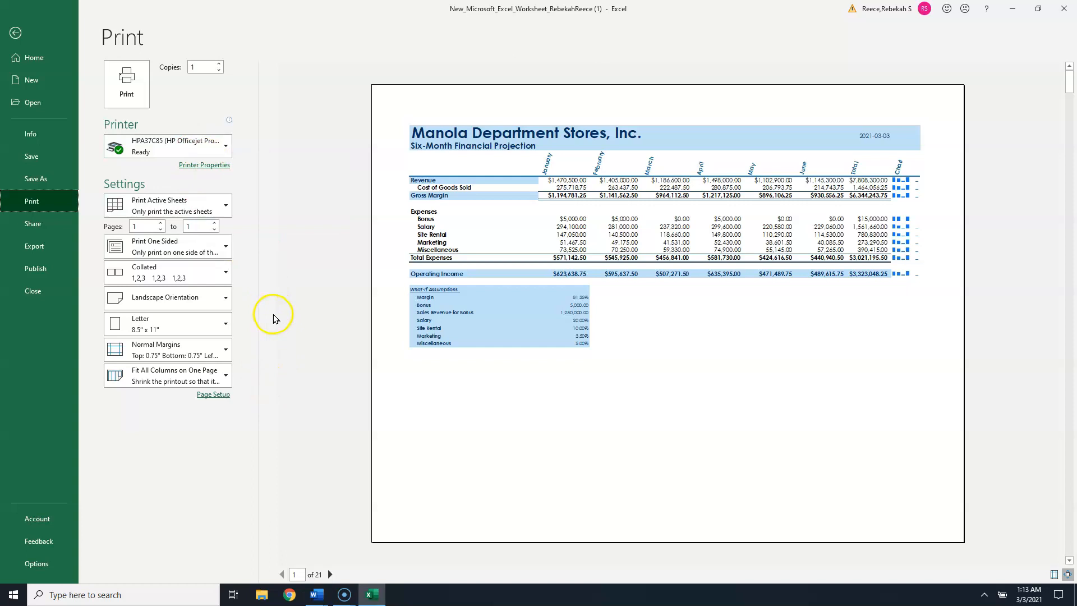
mouse_move(203, 146)
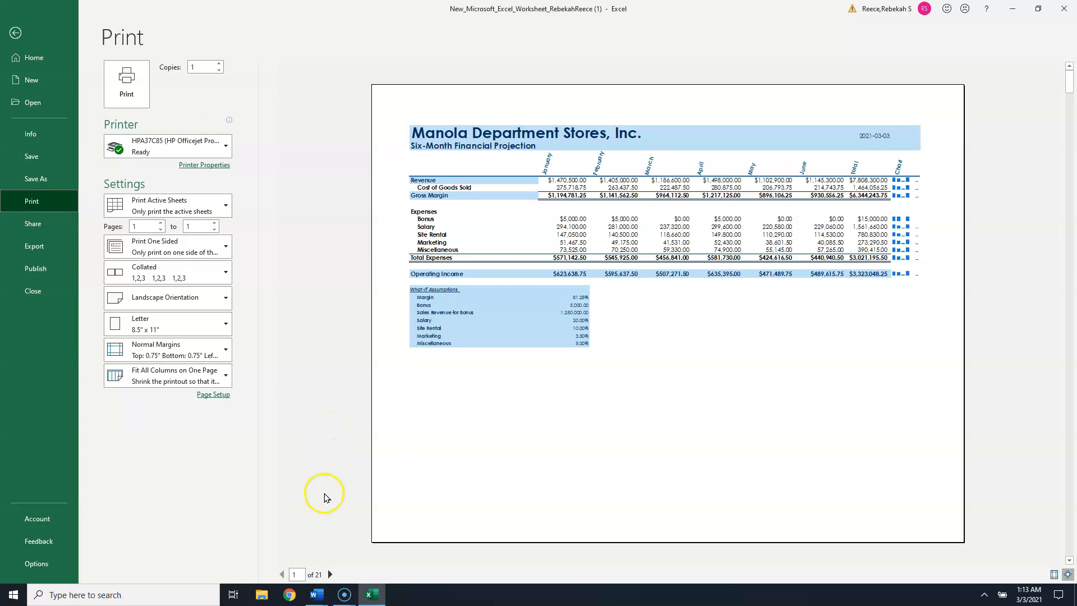
left_click(16, 35)
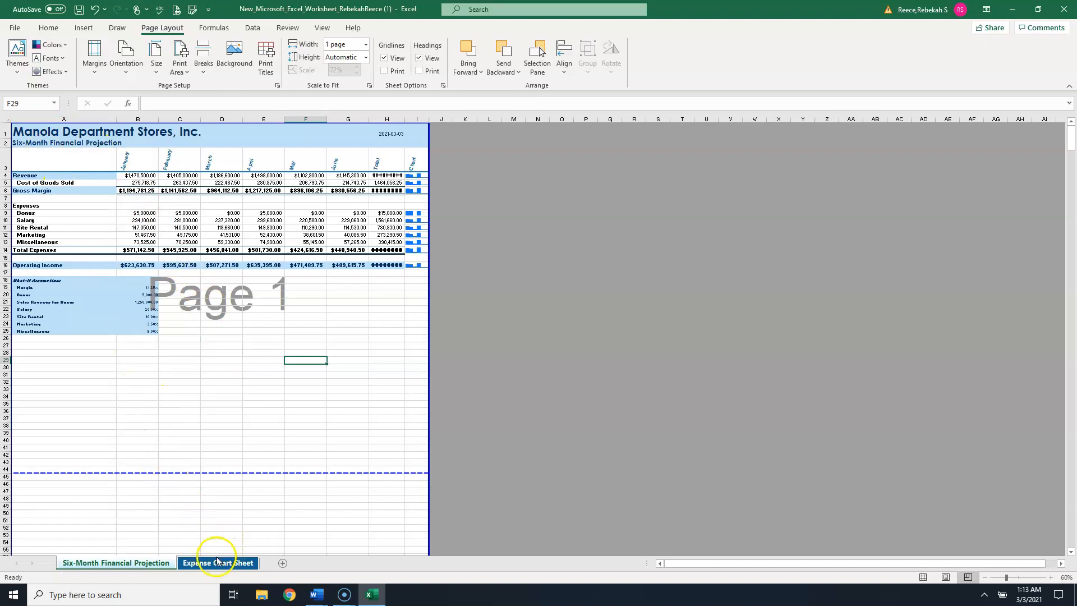
- Switch between the Expense Chart Sheet and the Six-Month Financial Projection sheet
left_click(217, 530)
left_click(218, 562)
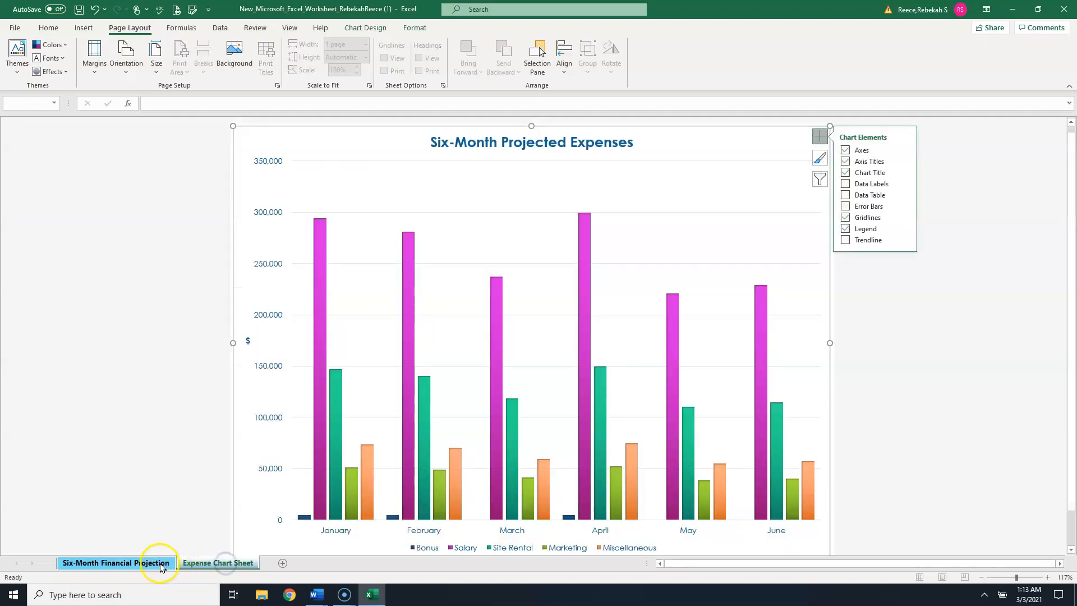
left_click(159, 563)
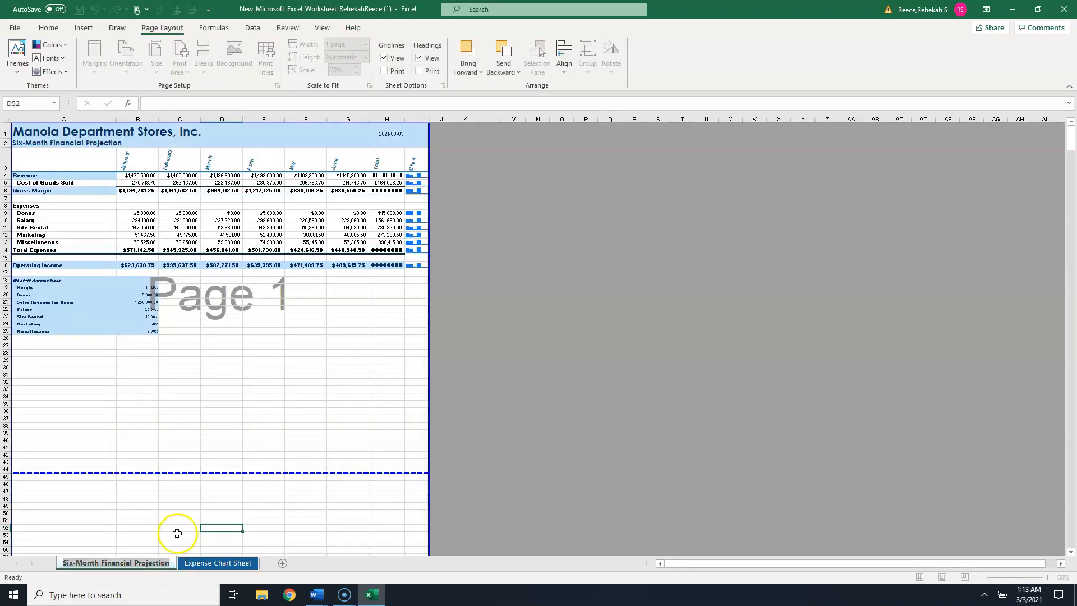
left_click(206, 563)
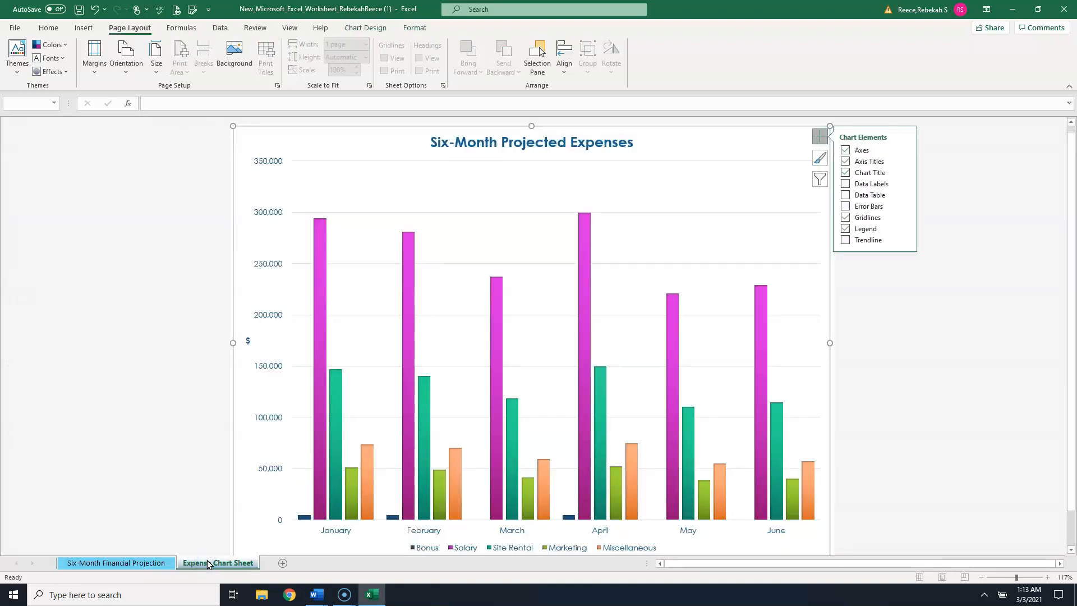
- Group both sheets and ungroup them again, returning to the Six-Month Financial Projection sheet
right_click(208, 563)
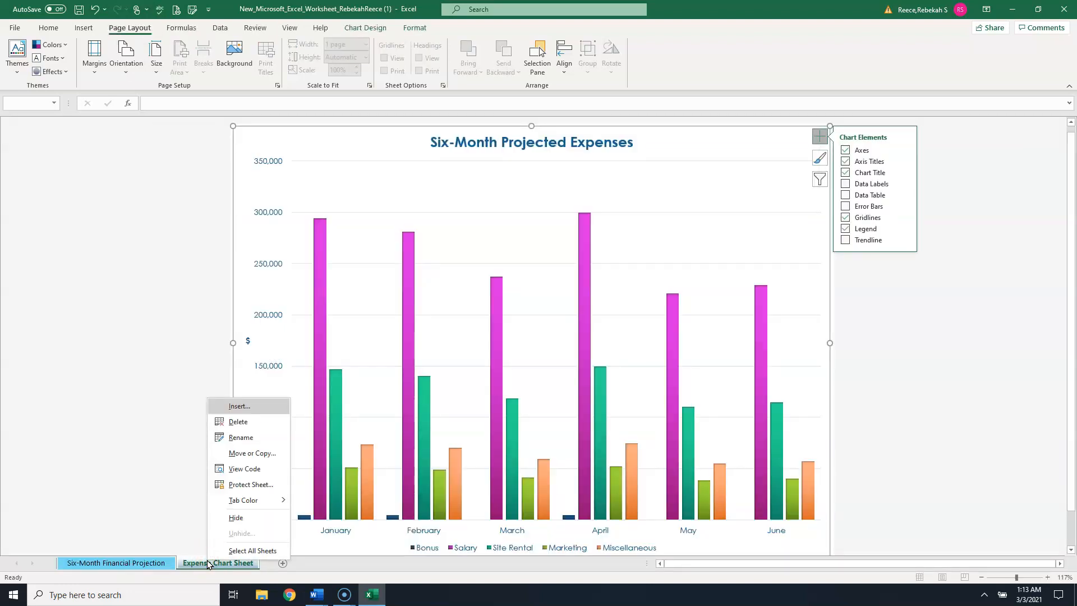
left_click(152, 563)
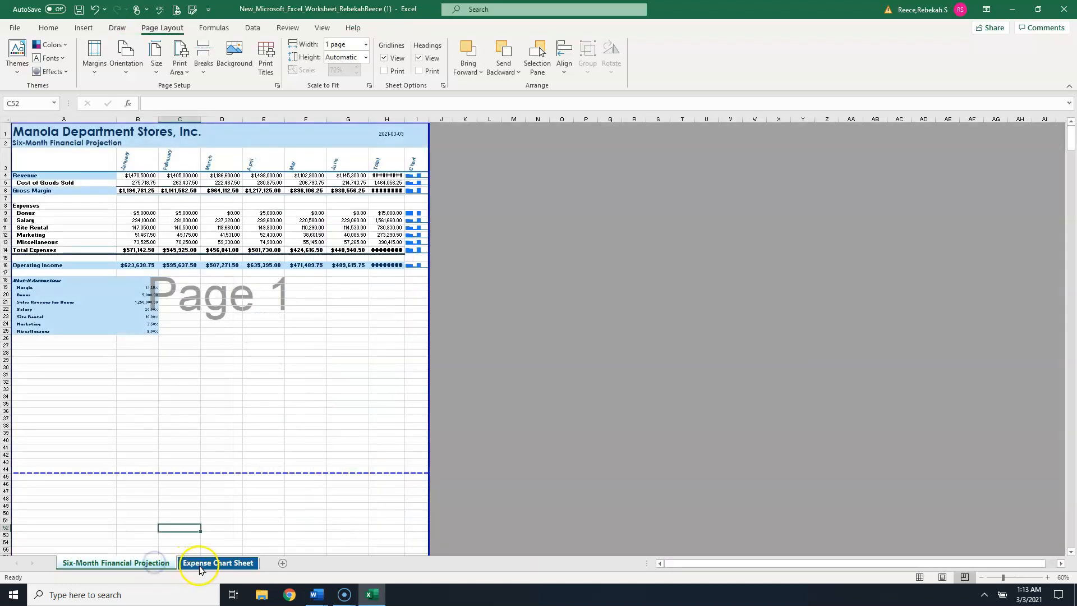
left_click(221, 563)
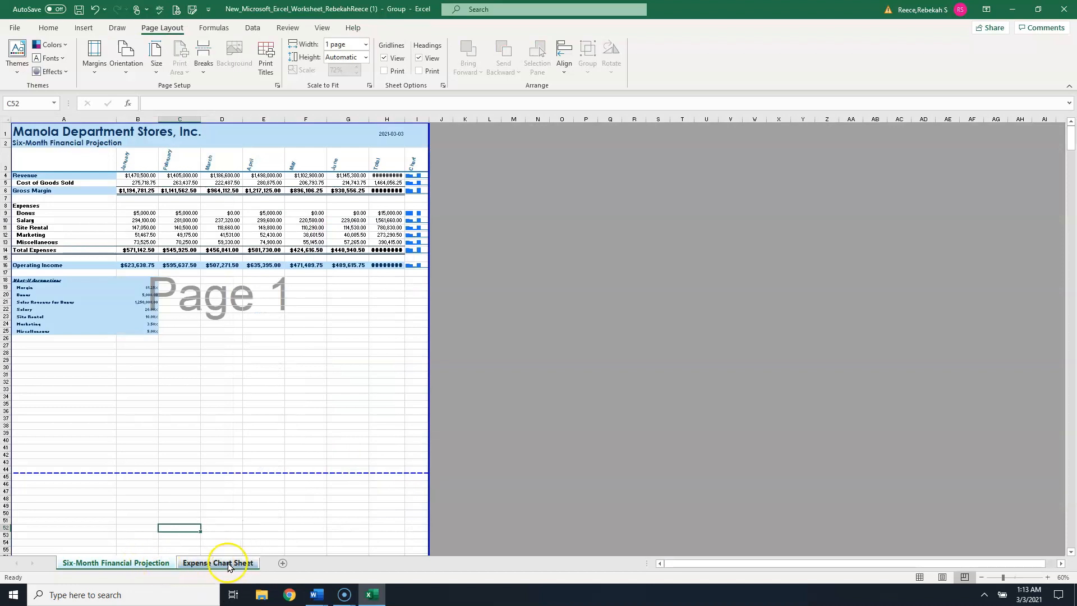
right_click(206, 564)
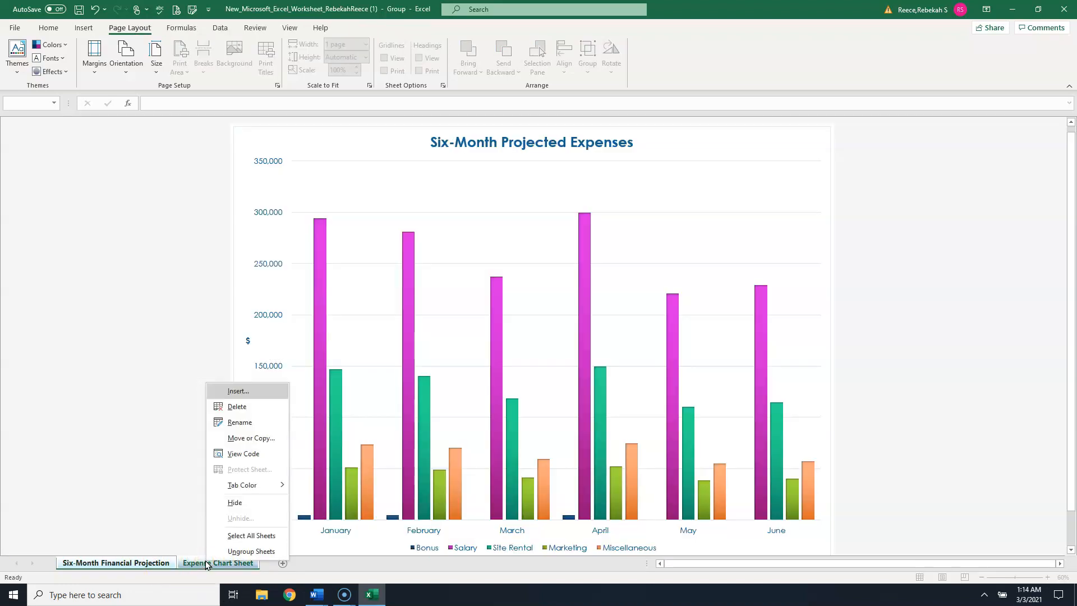
left_click(244, 557)
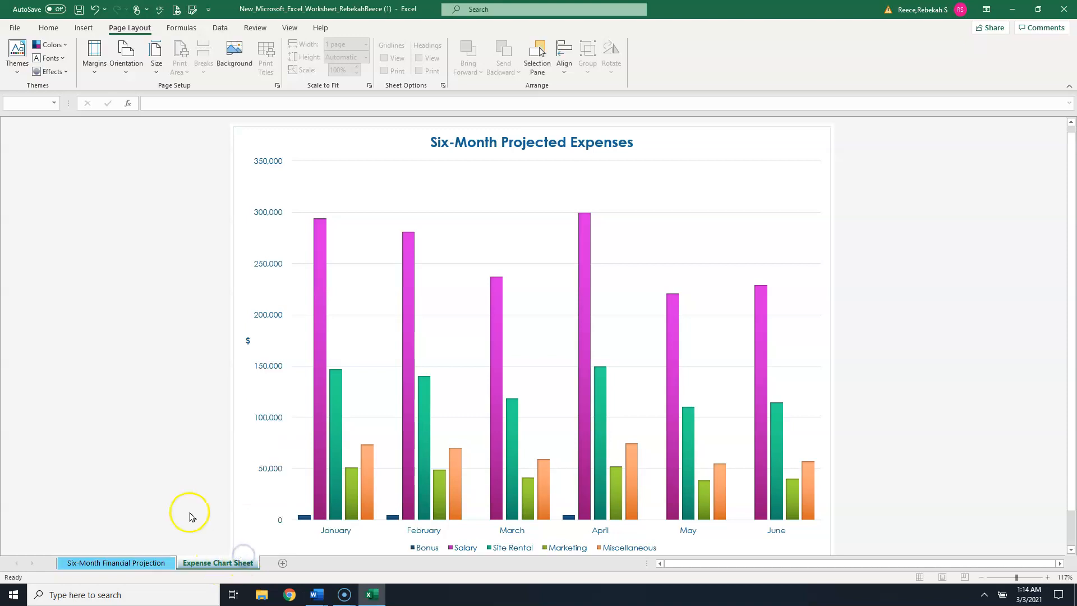
left_click(145, 559)
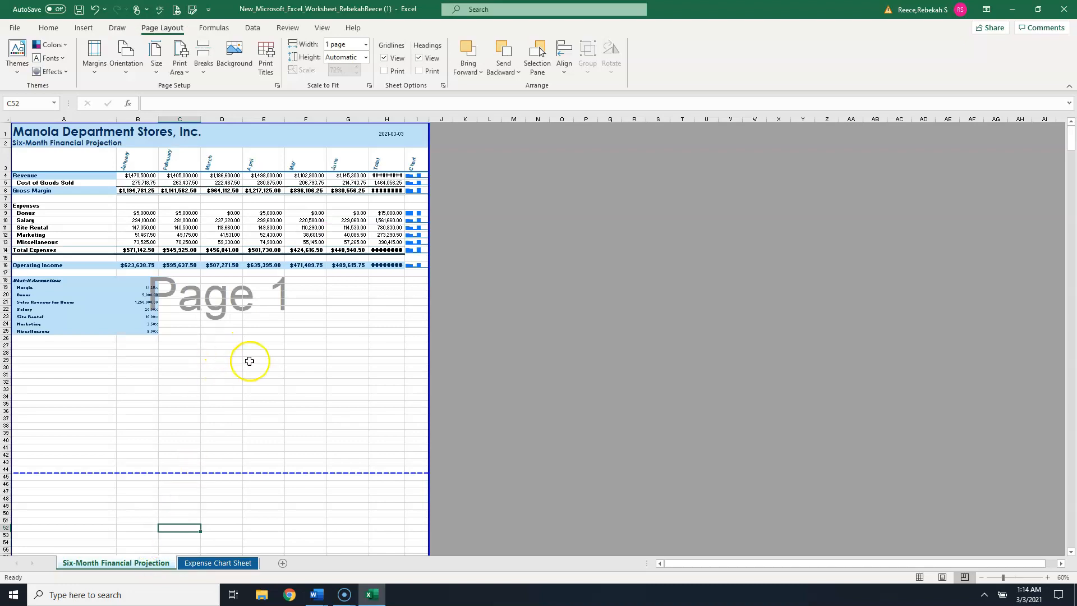
- Open the print settings for the projection sheet and choose to print active sheets, pages 1 to 1, one-sided
left_click(21, 31)
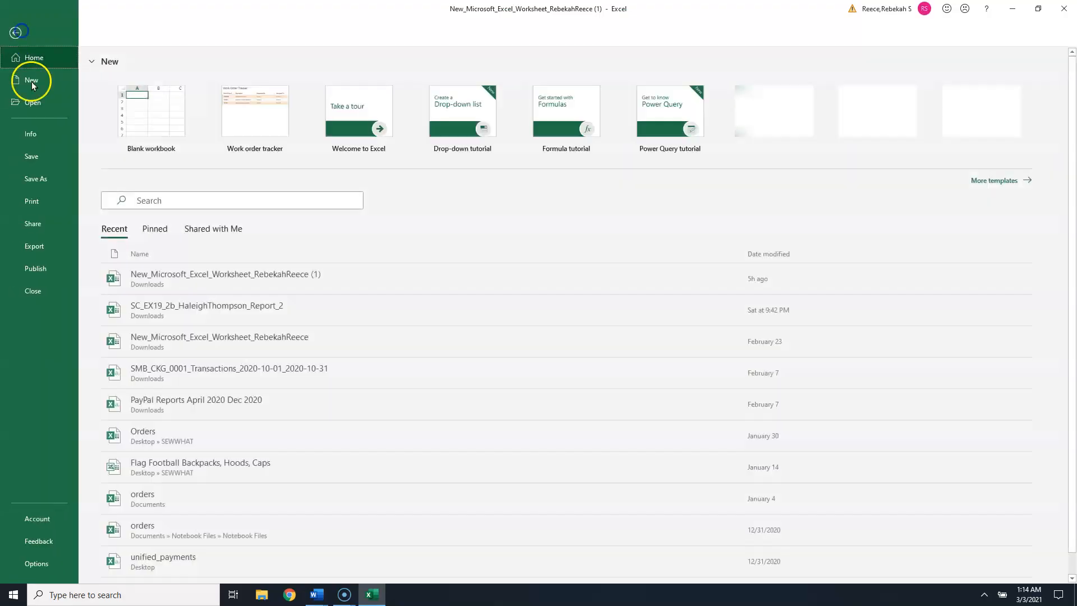
left_click(33, 200)
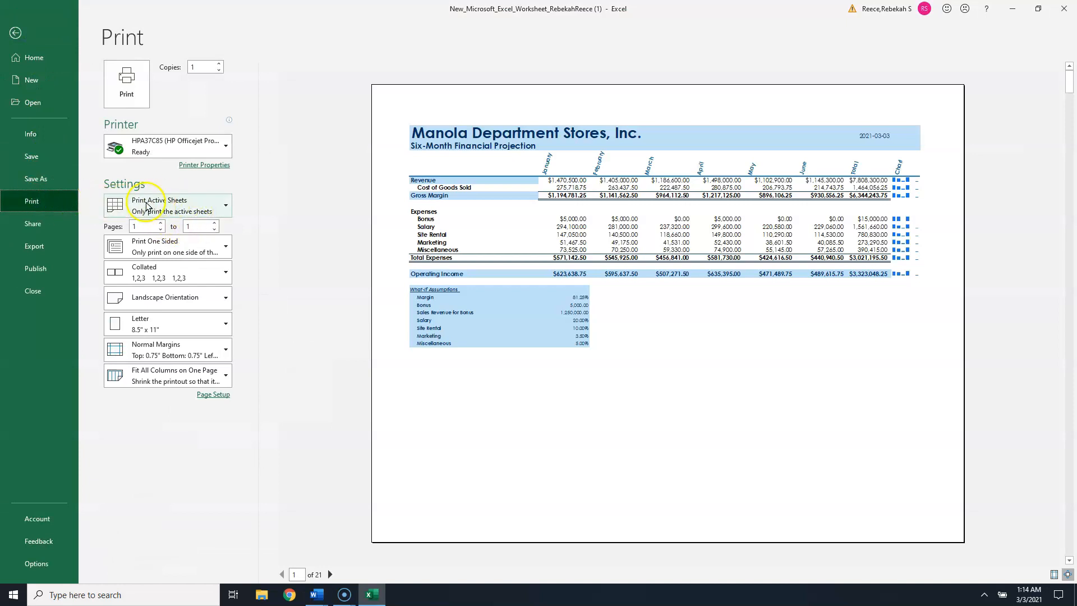
left_click(200, 212)
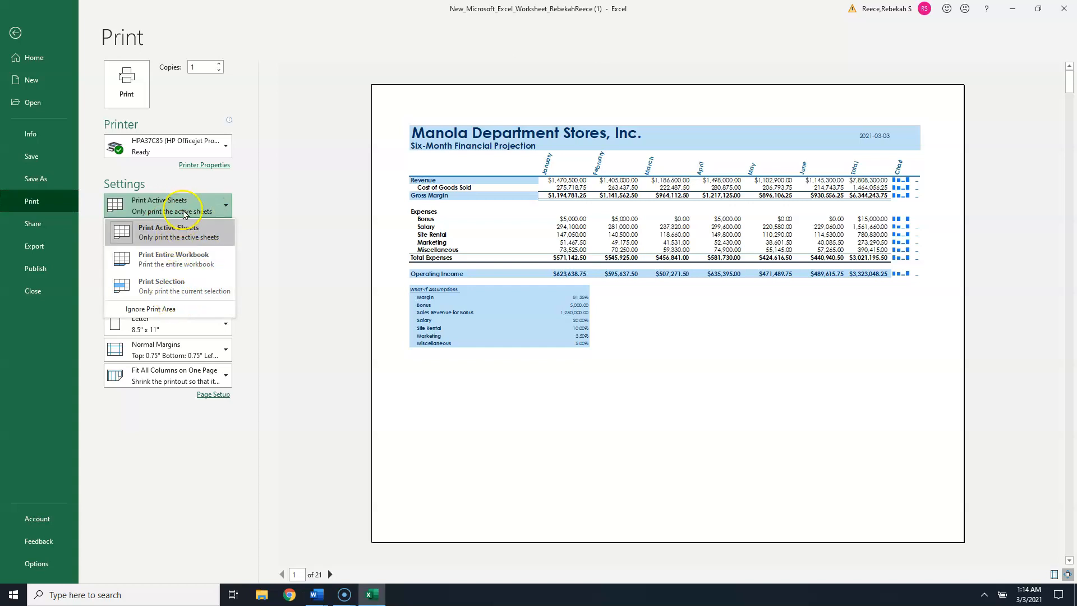
left_click(178, 231)
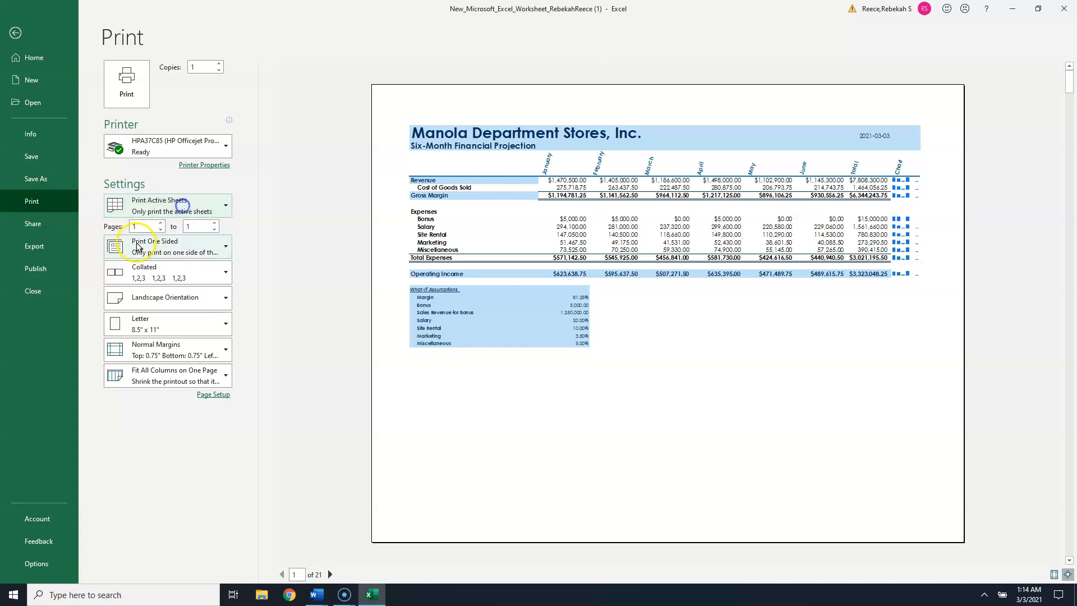
double_click(190, 226)
left_click(196, 245)
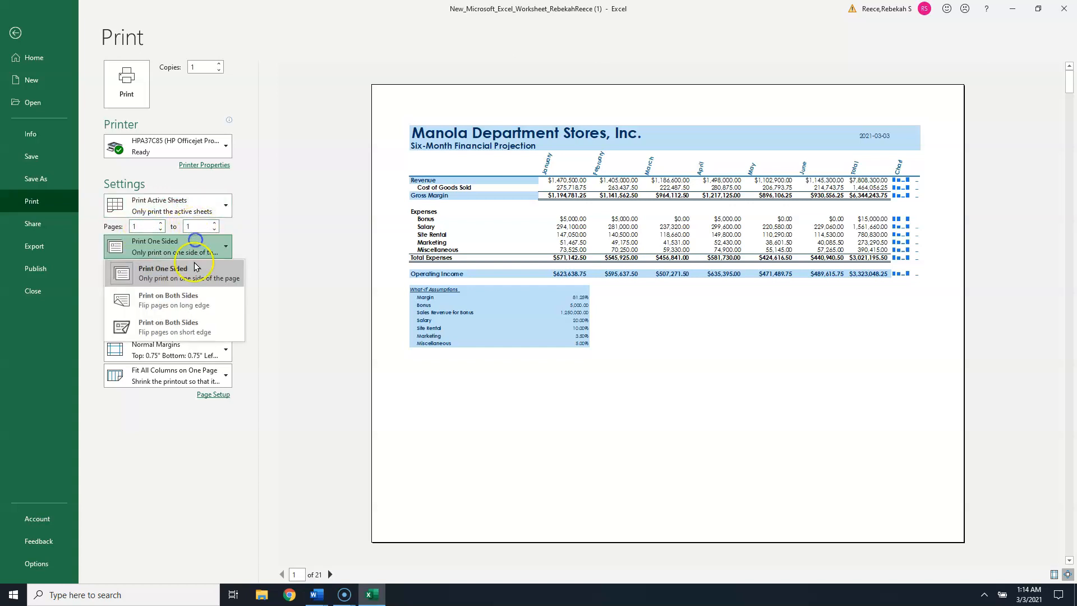
left_click(217, 274)
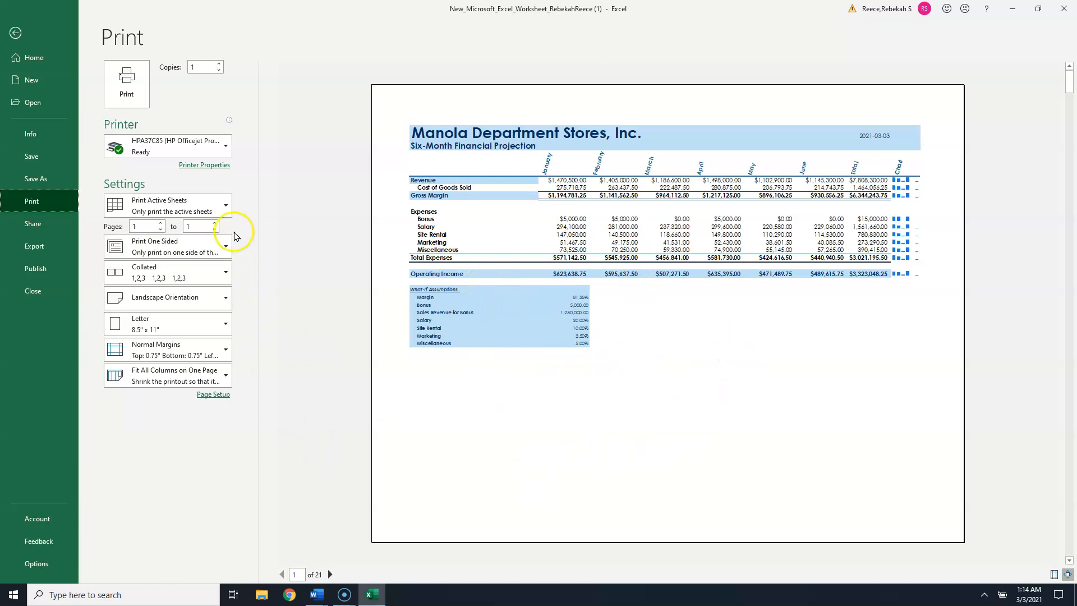
- Return to the workbook, switch to the Expense Chart Sheet and open its print preview
left_click(14, 34)
left_click(229, 562)
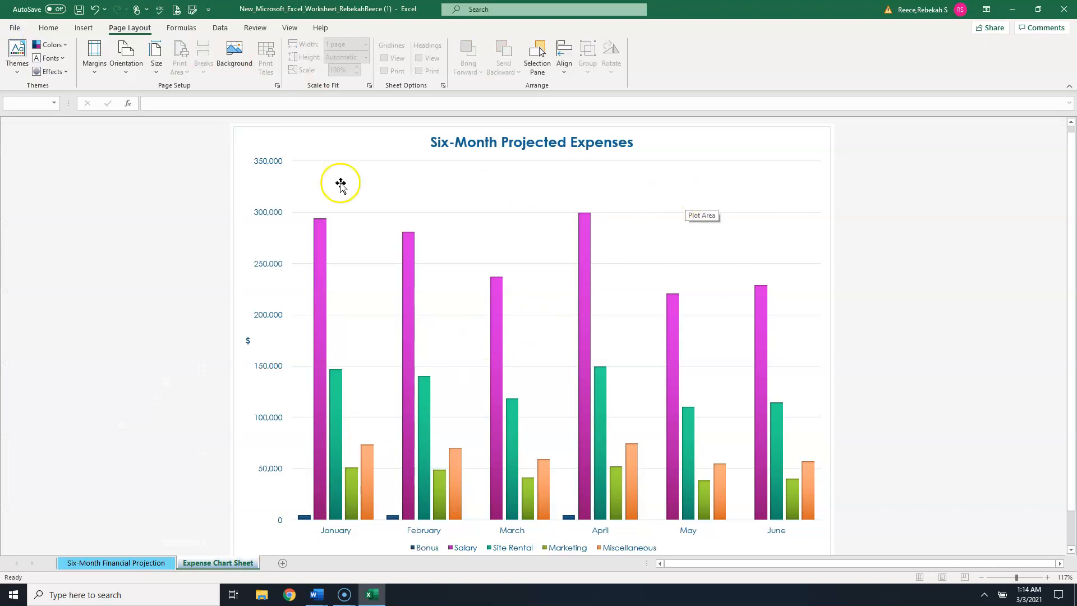
left_click(15, 28)
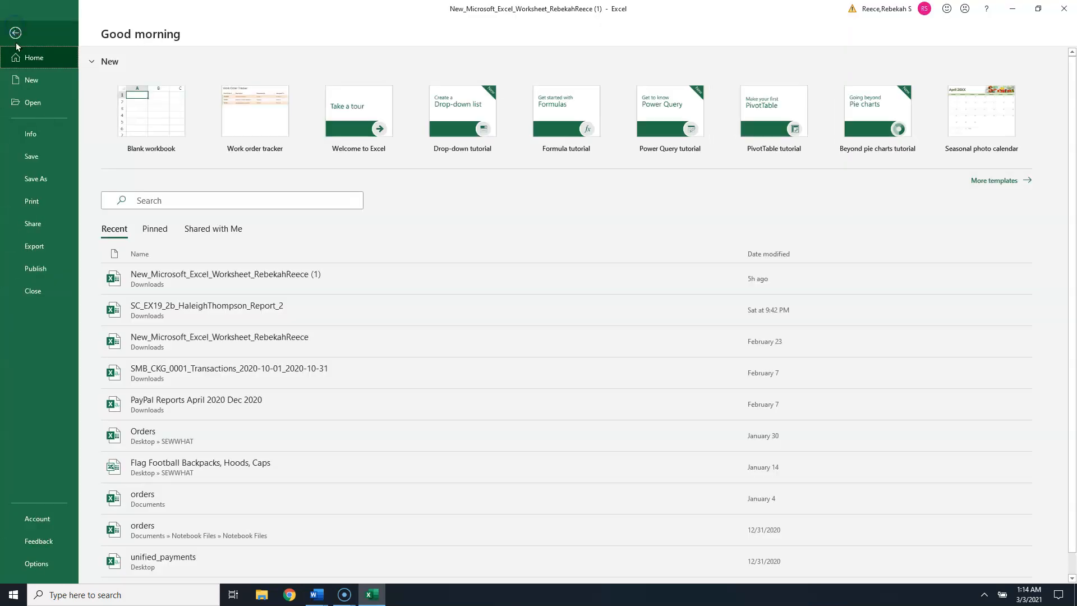
left_click(32, 201)
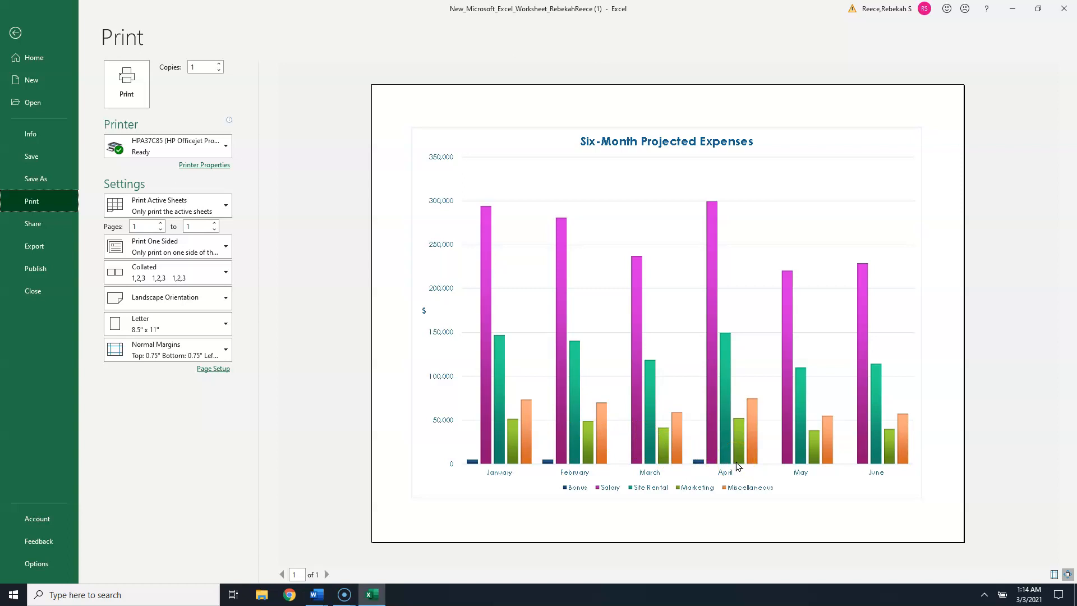
- Return to the Six-Month Financial Projection sheet and set its print area to the range A1:I25
left_click(15, 33)
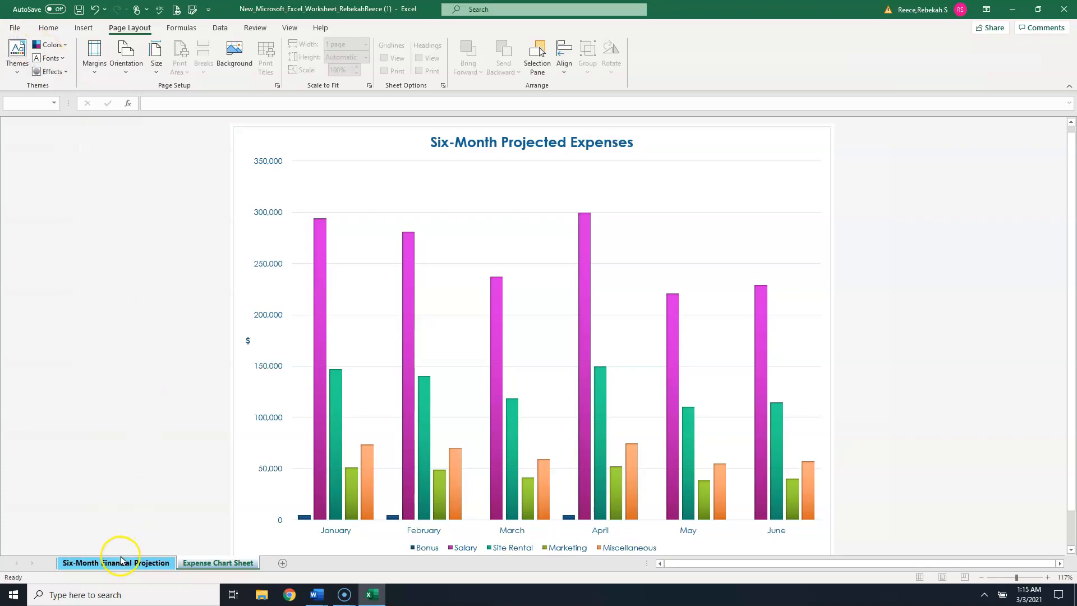
left_click(121, 563)
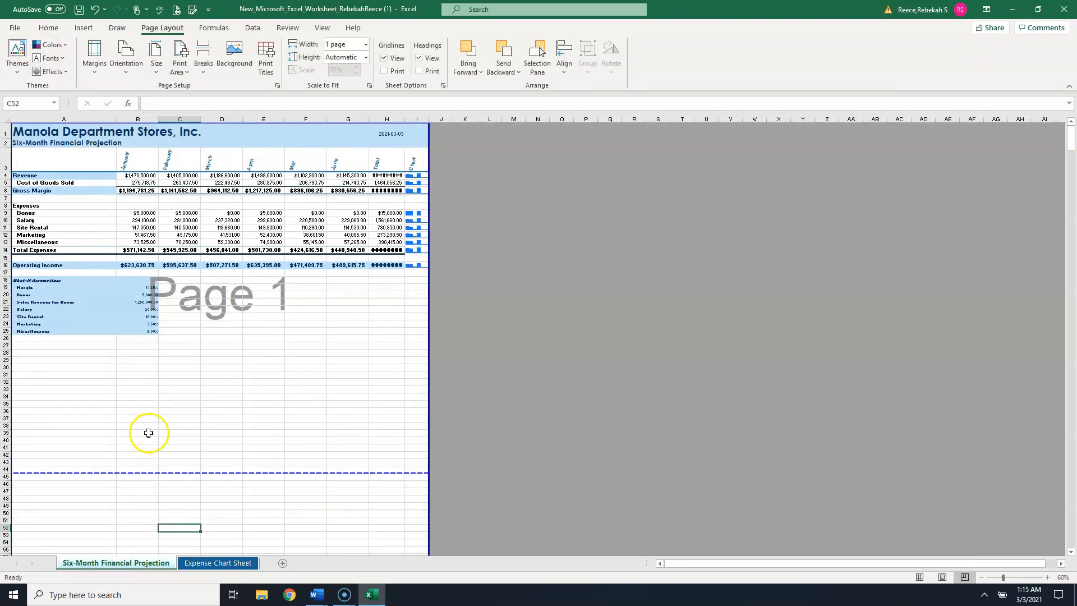
left_click(67, 119)
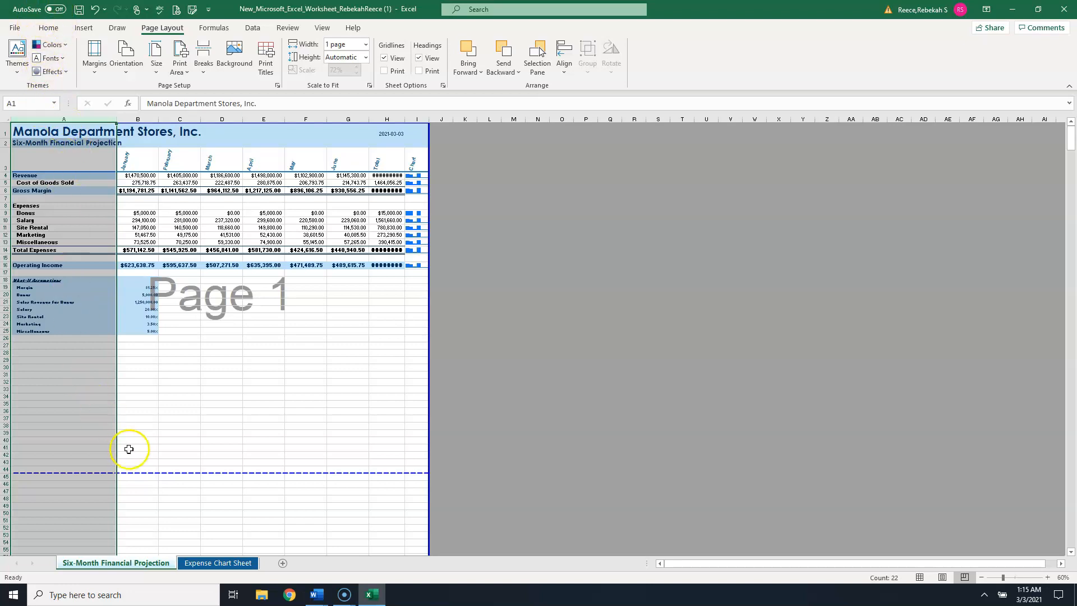
left_click(144, 440)
left_click_drag(33, 129, 412, 333)
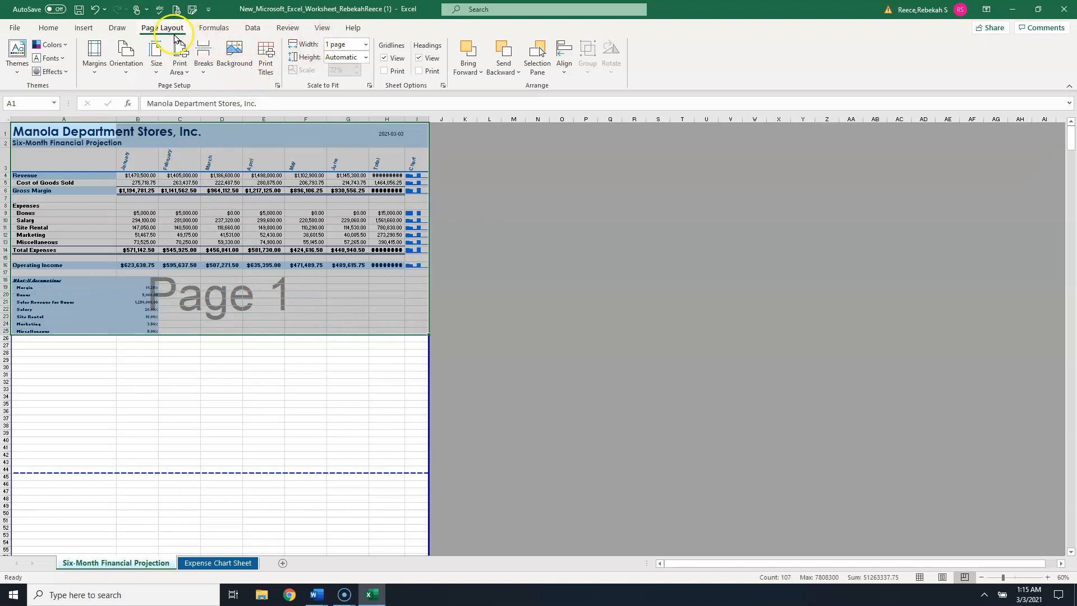
left_click(180, 71)
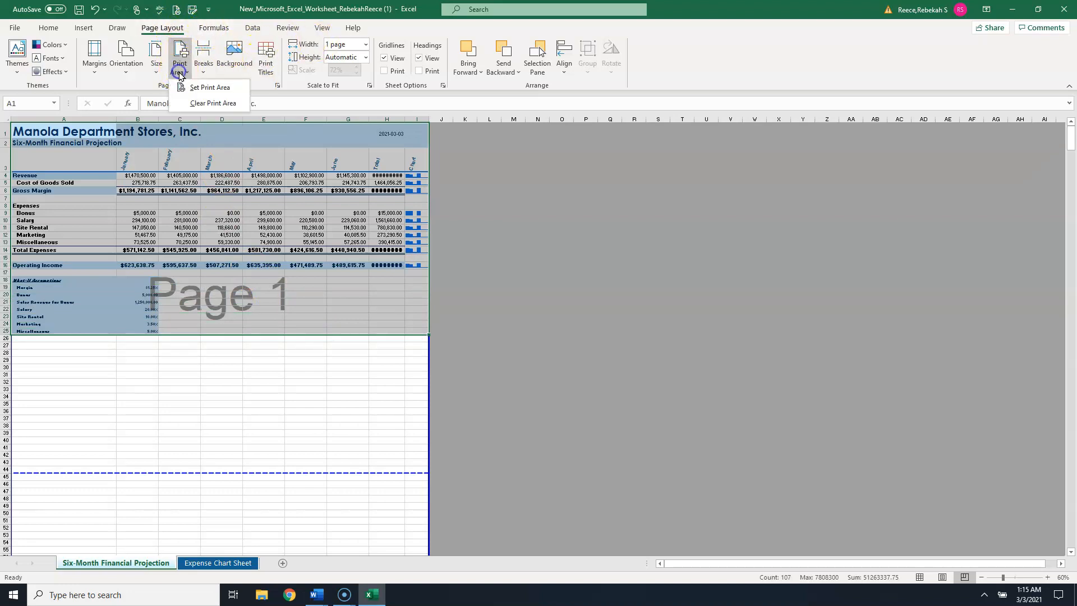
left_click(212, 87)
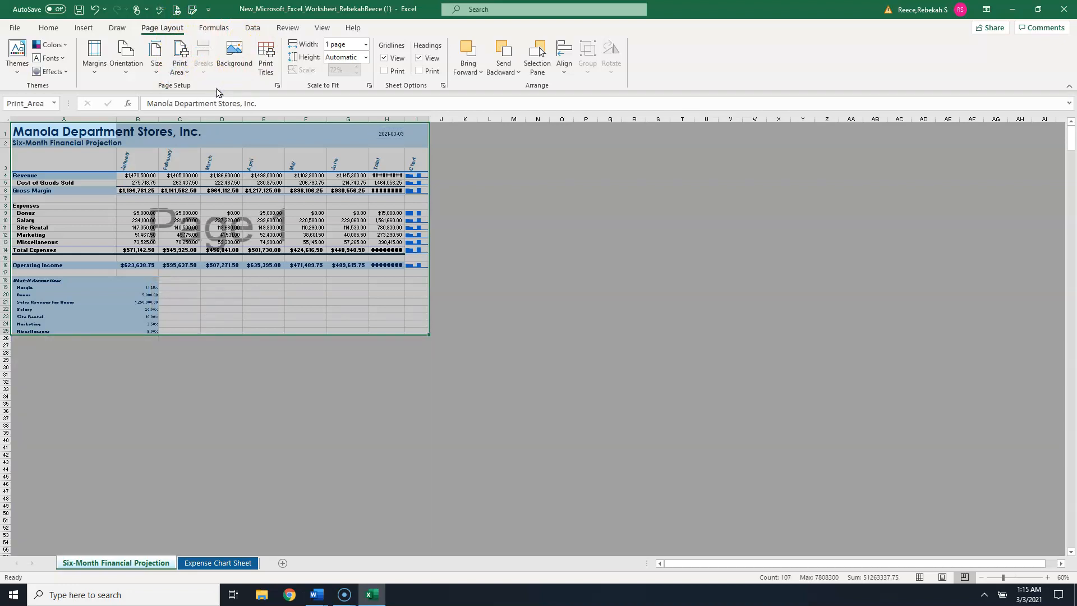
- Open the print preview to check the projection sheet's print area, then return to the workbook
left_click(14, 28)
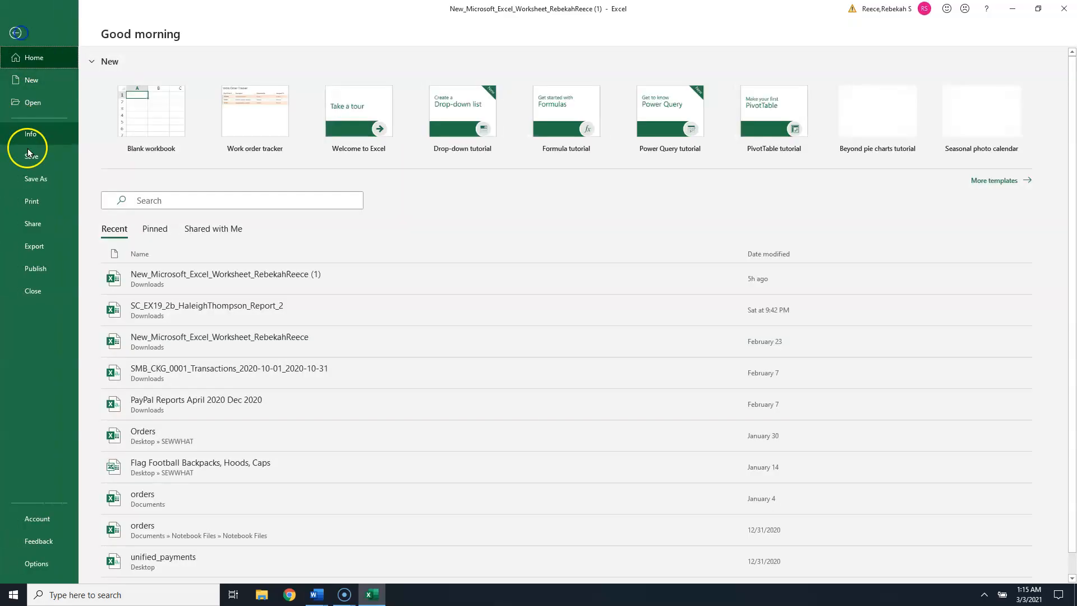
left_click(28, 203)
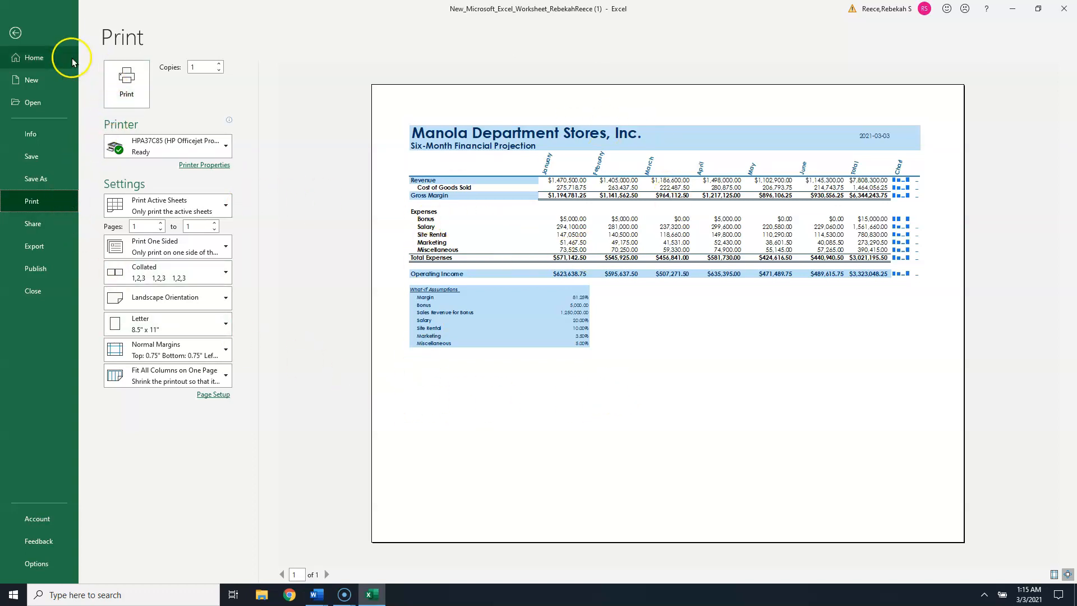
left_click(17, 33)
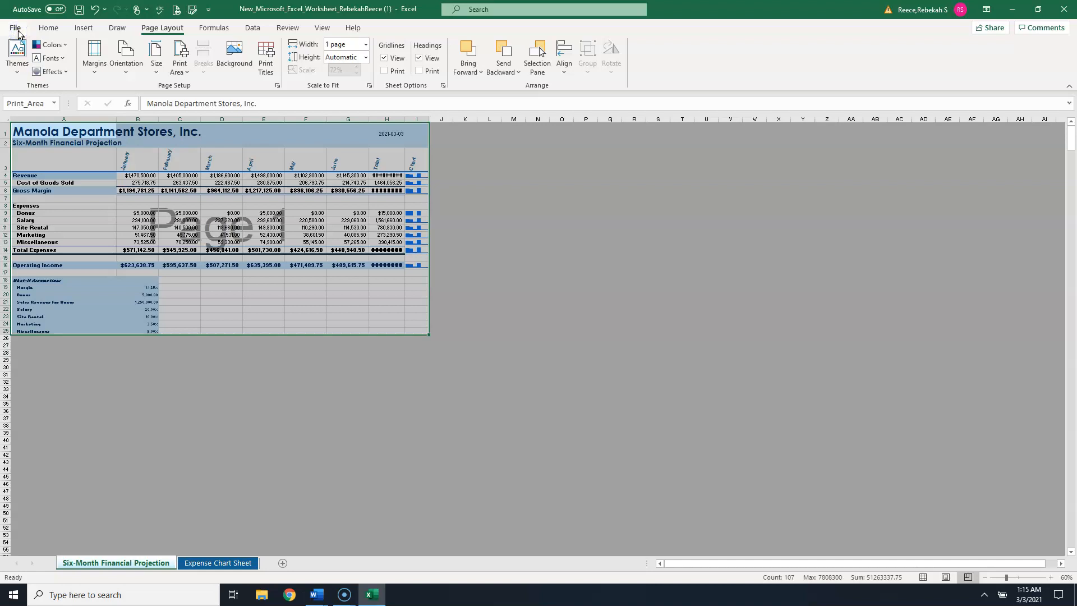
- Clear the print area on the projection sheet
left_click(178, 70)
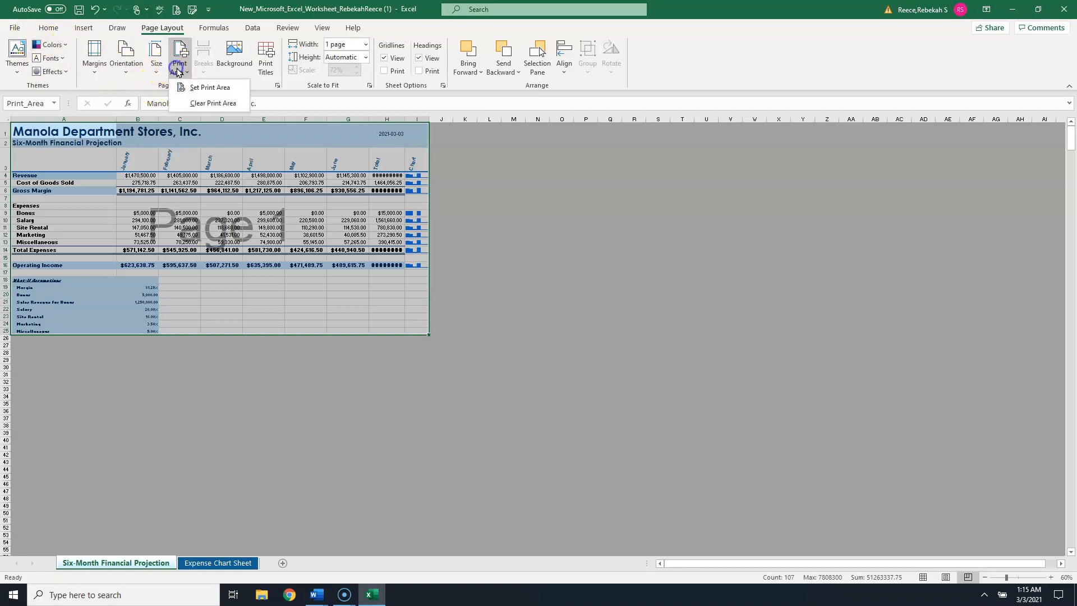
left_click(197, 103)
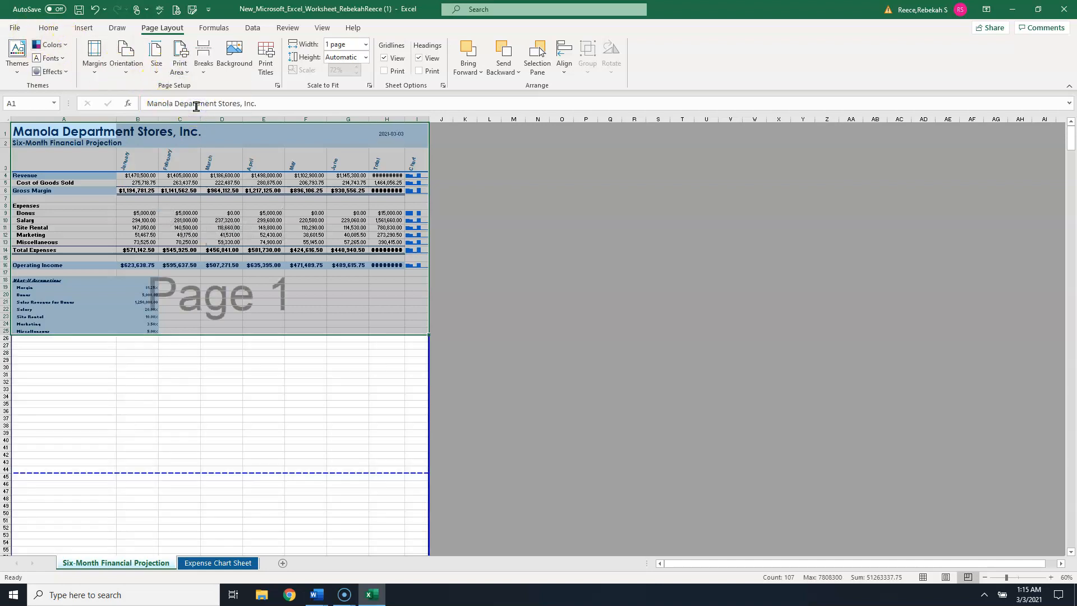
left_click(194, 362)
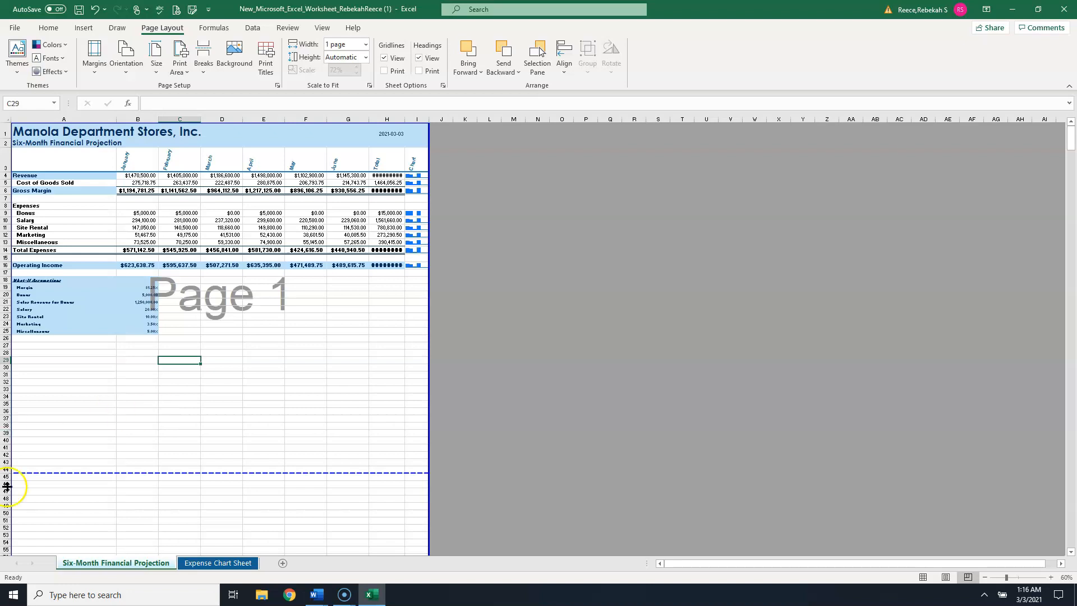
- Set the worksheet zoom magnification to 75%
left_click_drag(230, 382, 260, 382)
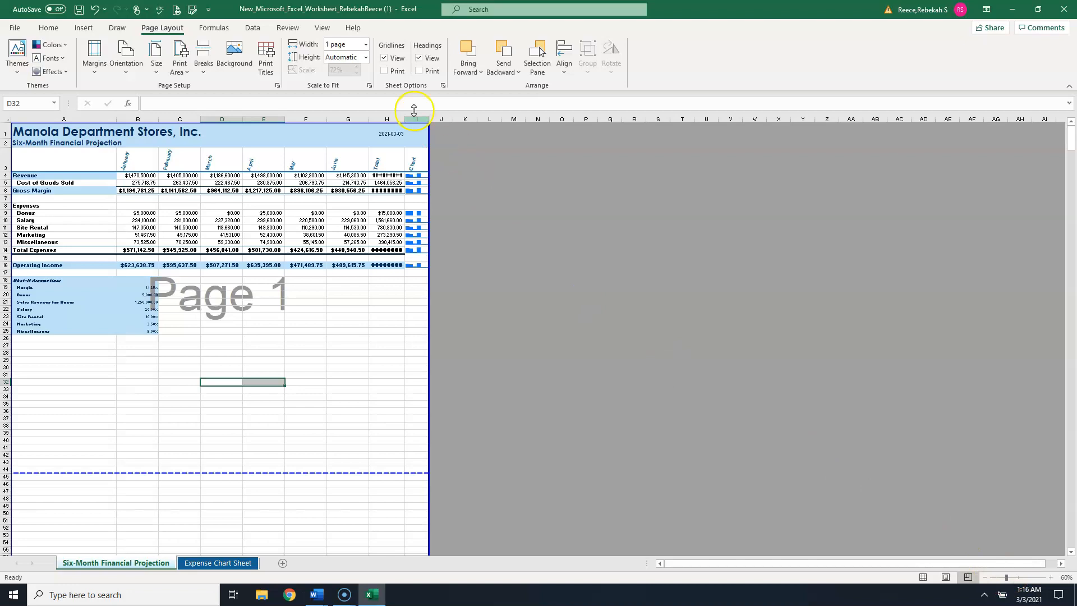
left_click(324, 28)
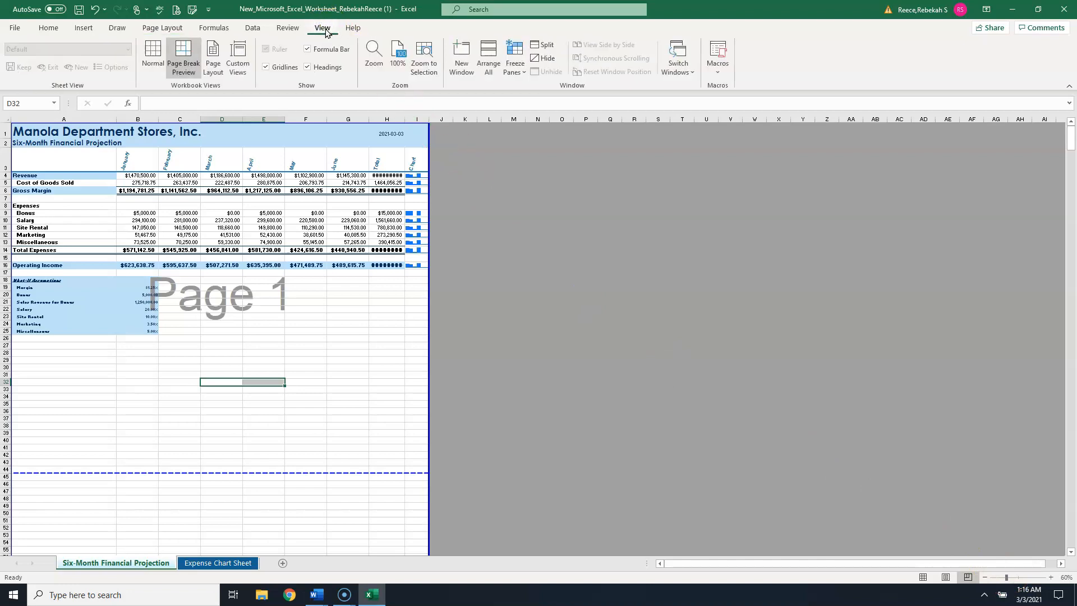
left_click(374, 54)
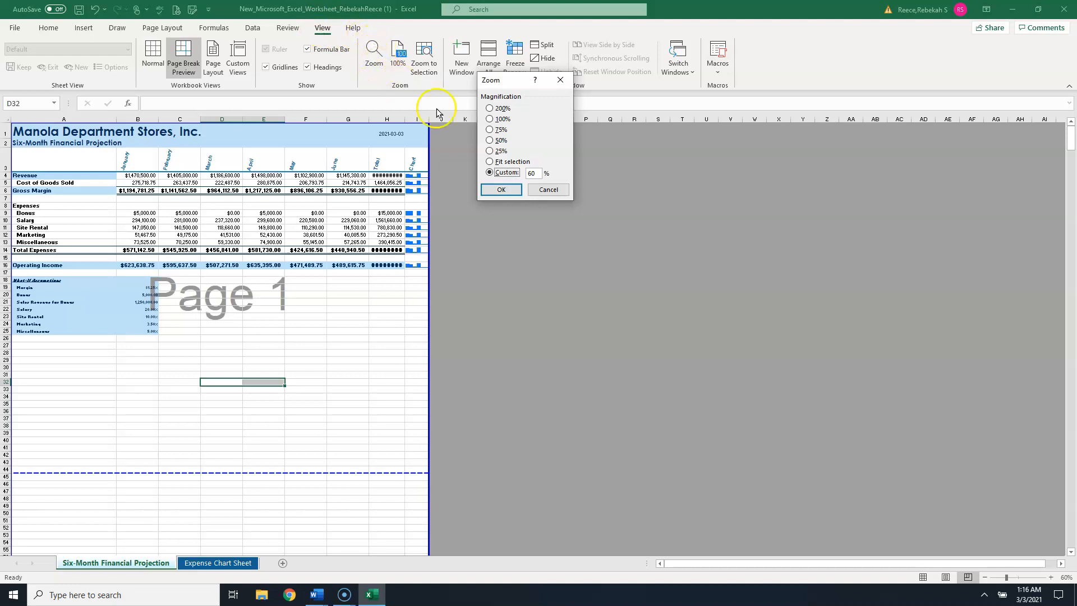
left_click(489, 131)
left_click(502, 189)
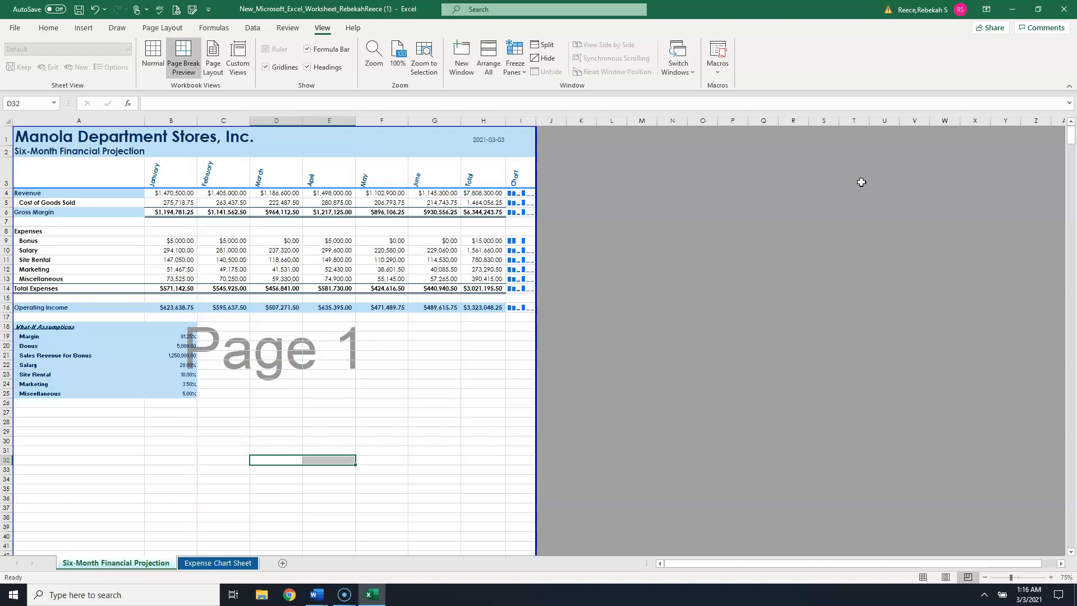
- Set the worksheet zoom magnification to 100%
left_click(374, 52)
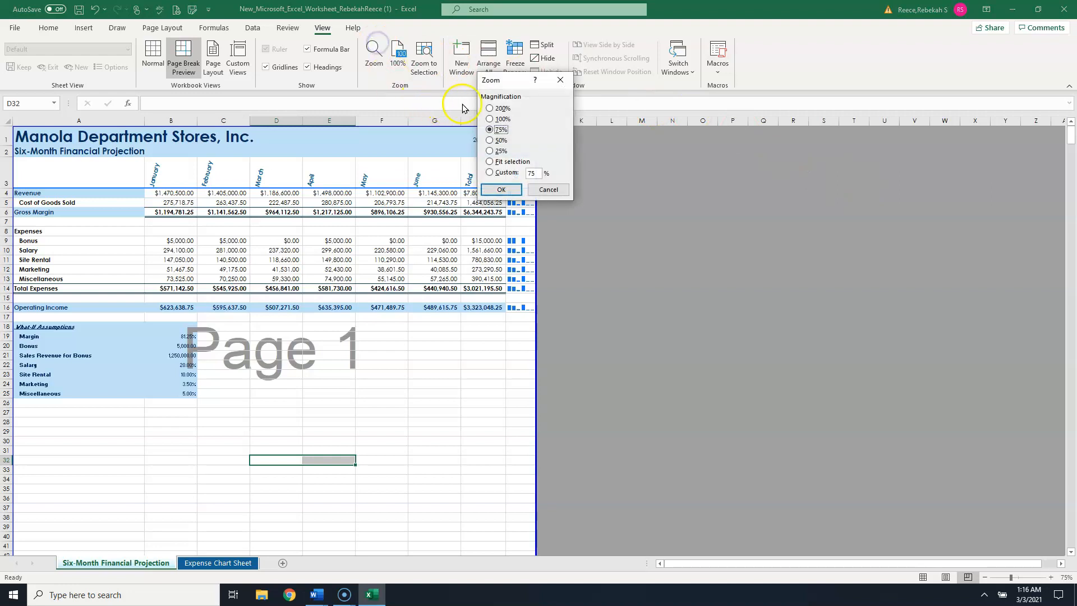
left_click(489, 119)
left_click(502, 189)
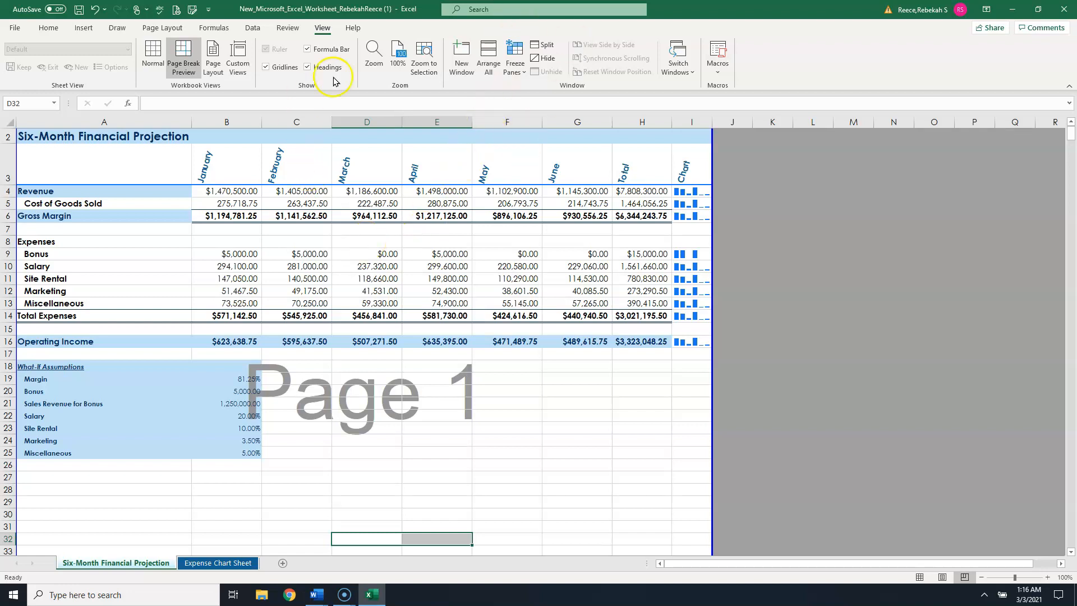
- Switch the projection sheet to Normal view
left_click(152, 54)
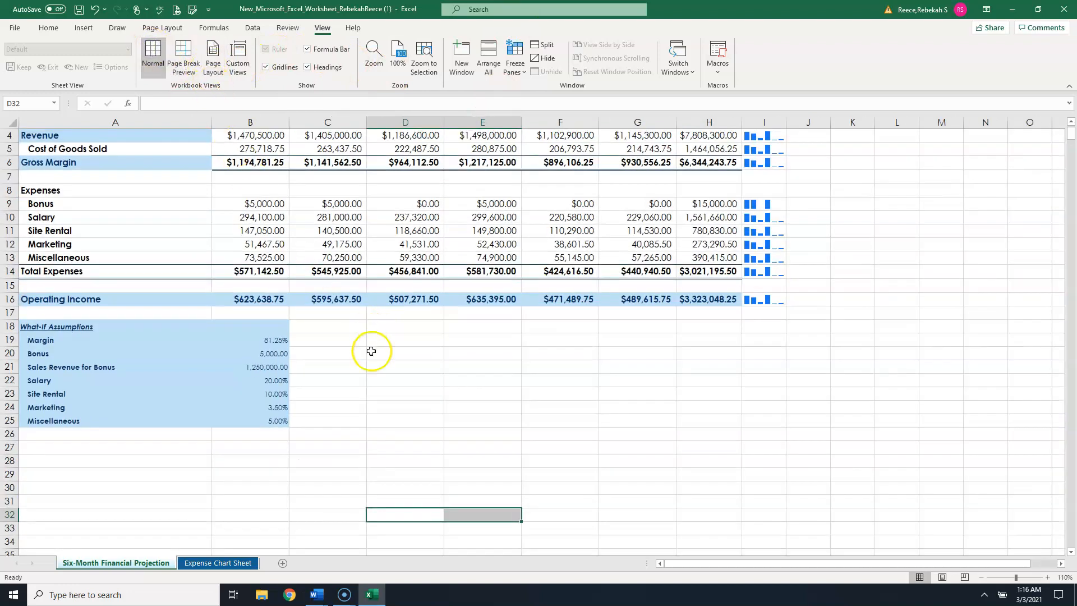
left_click(354, 352)
scroll(354, 353, "up", 1)
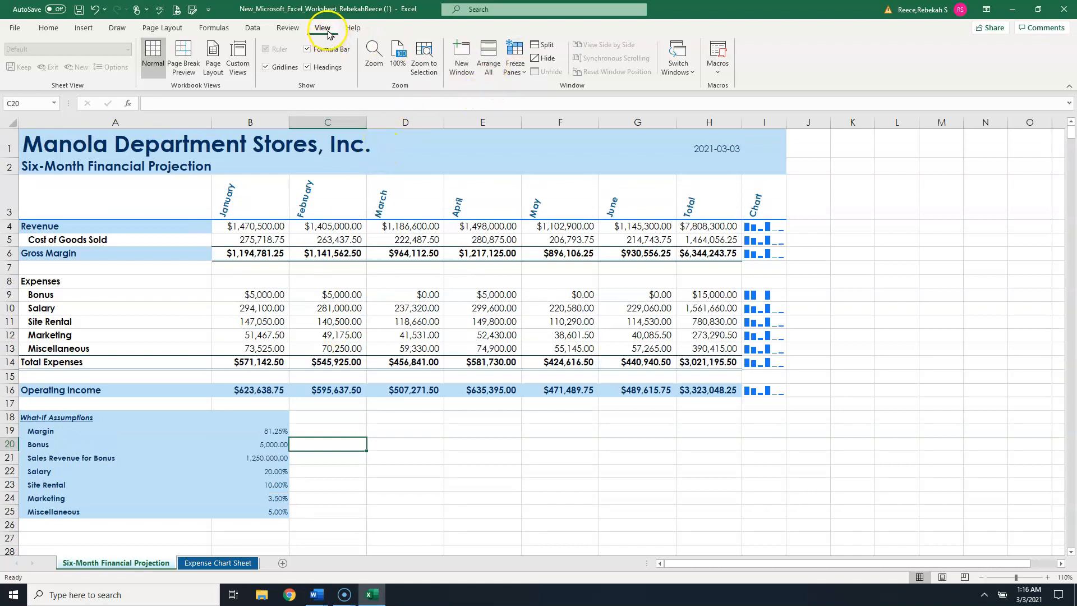
- Split the window into four panes, placing the splits below row 14 and after column E
left_click(548, 49)
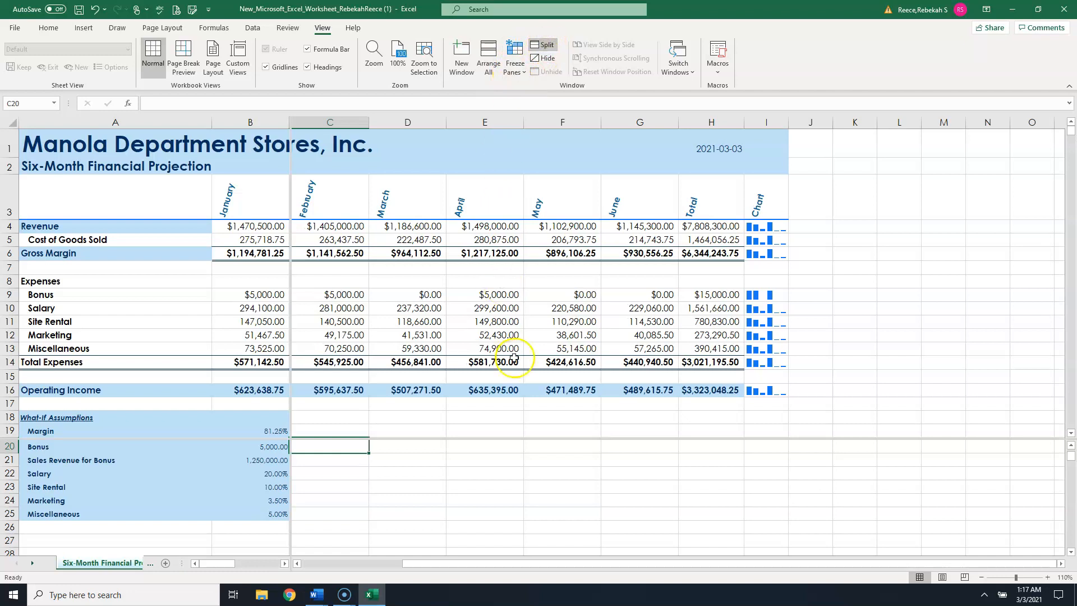
left_click_drag(290, 229, 496, 369)
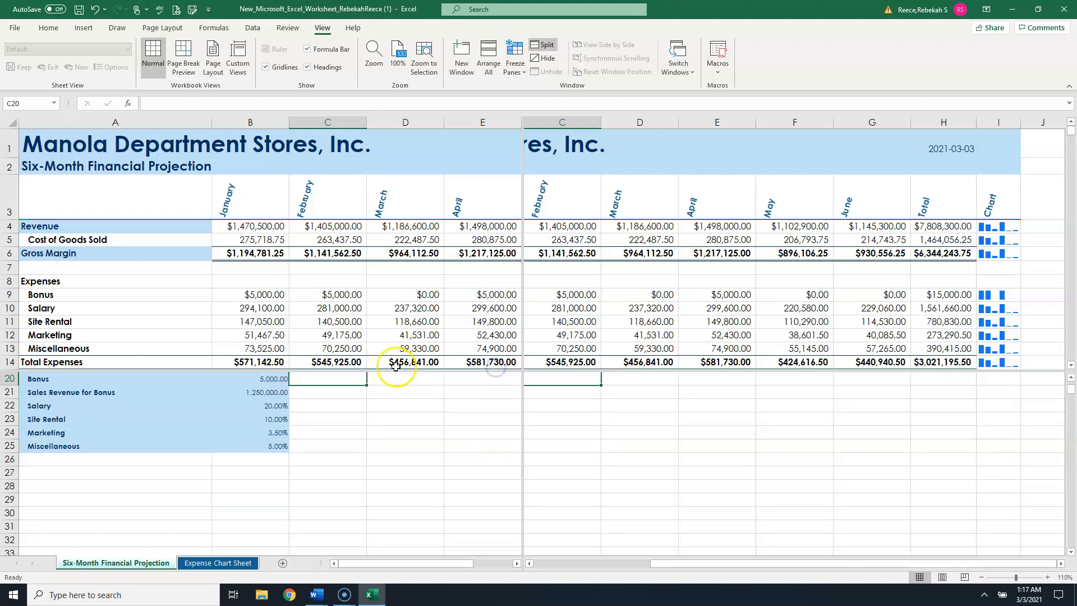
- Scroll the split panes independently to examine different parts of the projection sheet
left_click(327, 202)
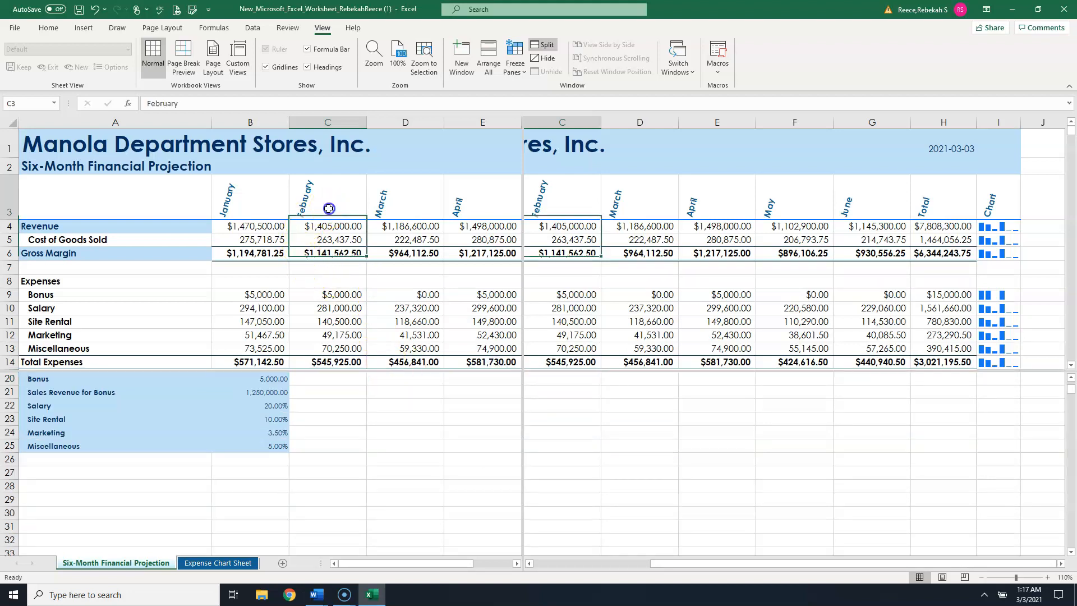
scroll(120, 193, "down", 12)
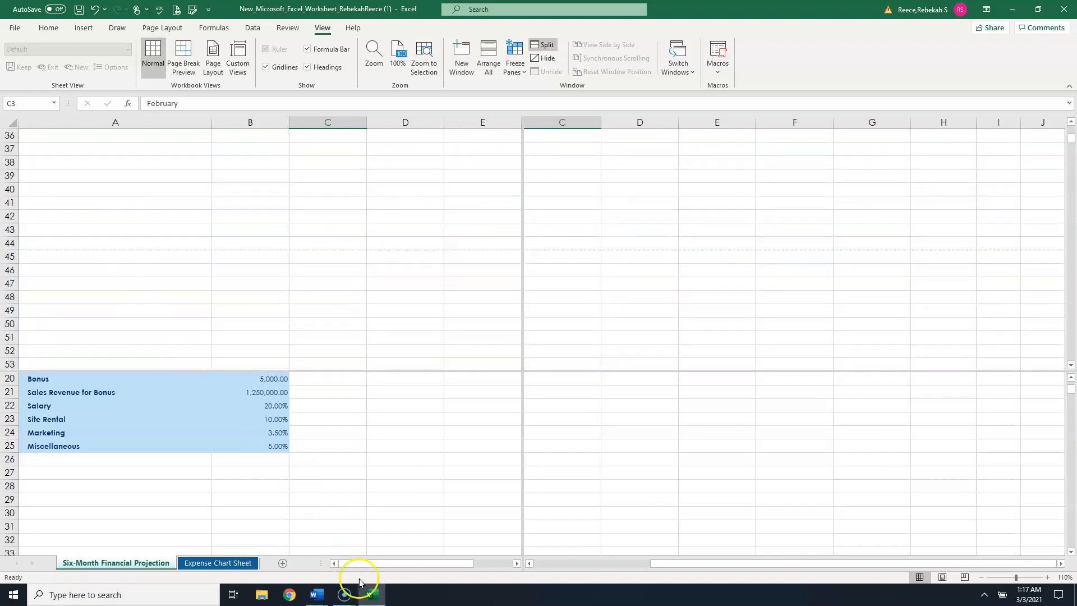
mouse_move(361, 565)
left_mouse_down()
mouse_move(471, 567)
mouse_move(344, 567)
left_mouse_up()
scroll(106, 206, "up", 5)
scroll(106, 206, "up", 7)
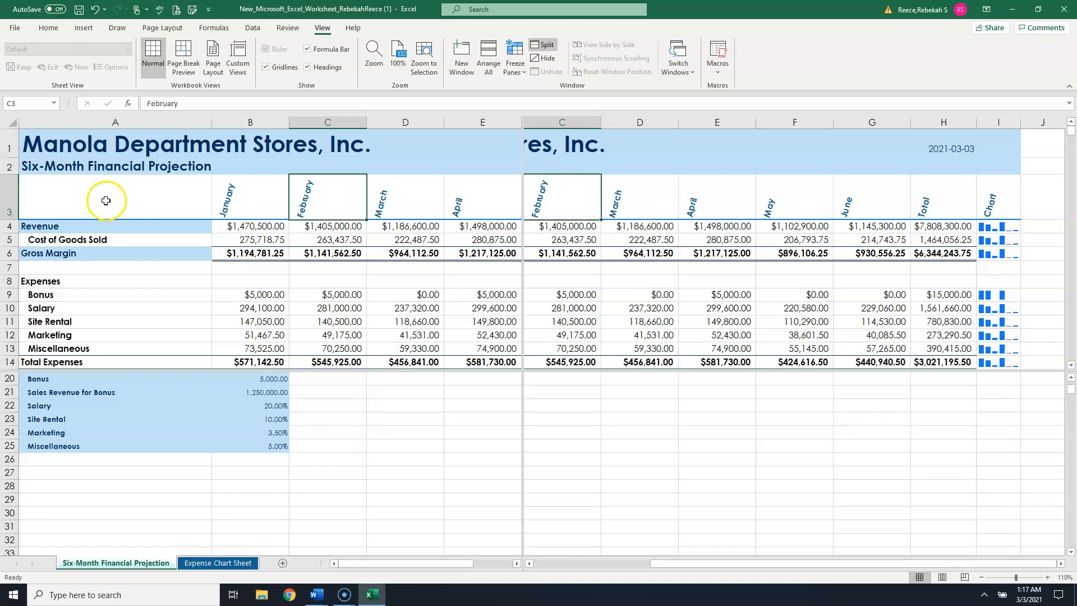
left_click(132, 181)
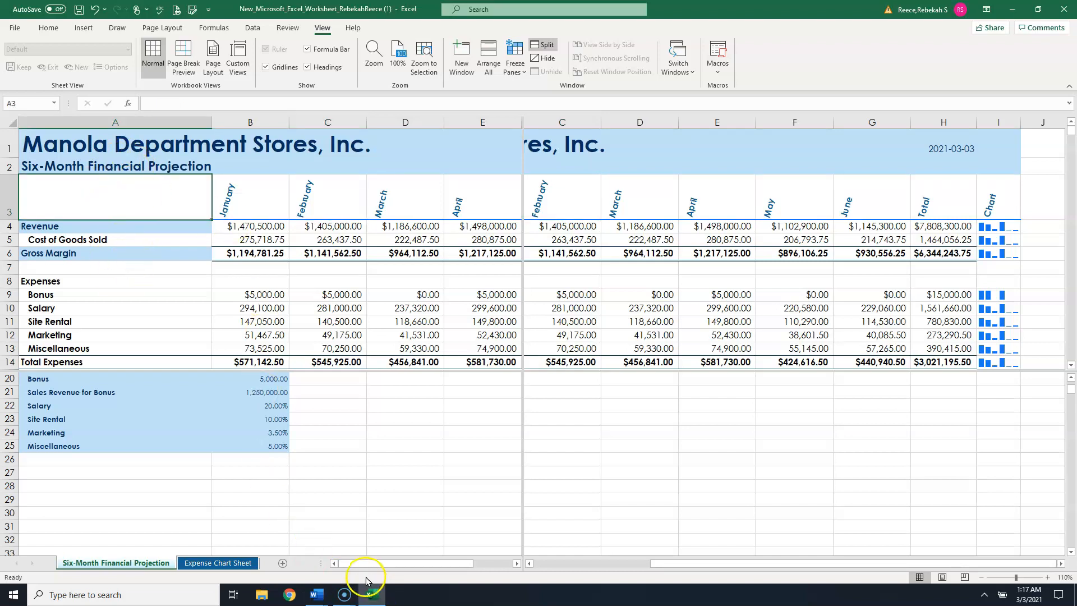
mouse_move(350, 569)
left_mouse_down()
mouse_move(439, 567)
mouse_move(348, 568)
left_mouse_up()
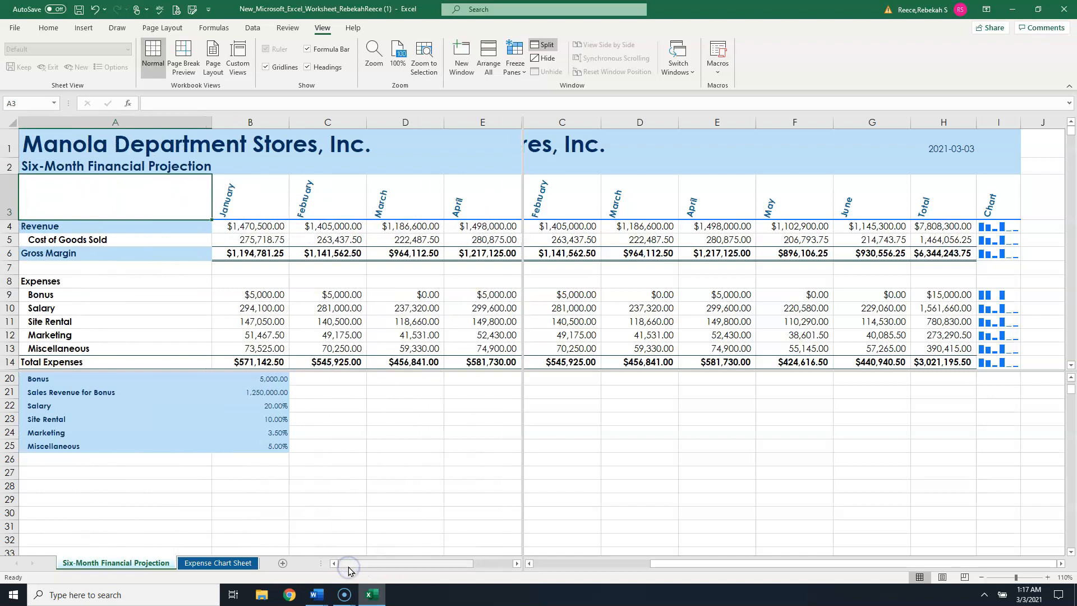
left_click(149, 405)
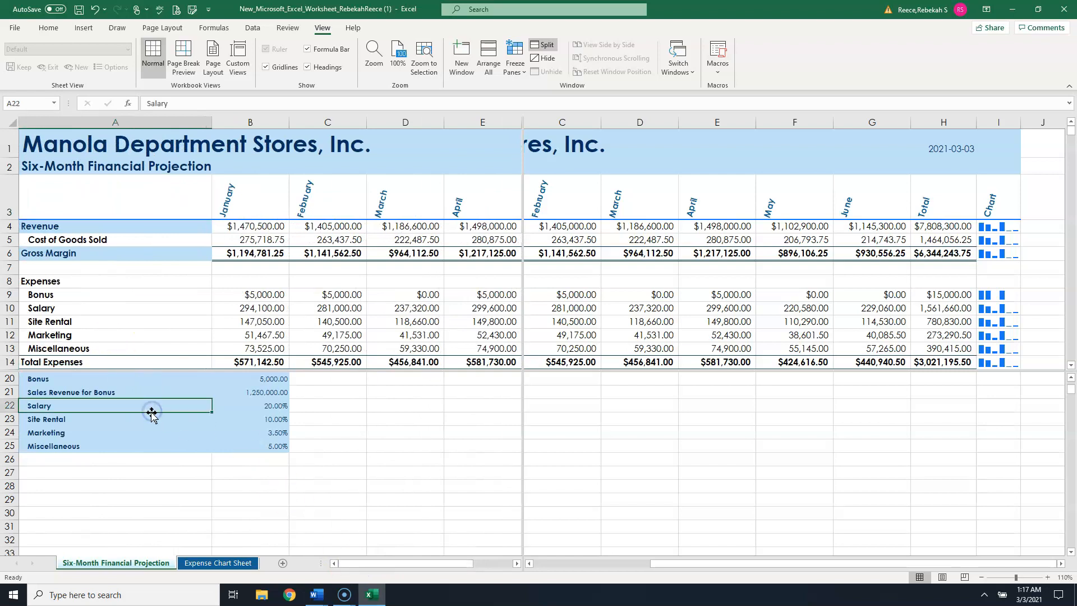
left_click_drag(356, 566, 317, 566)
scroll(301, 457, "up", 2)
scroll(301, 457, "up", 6)
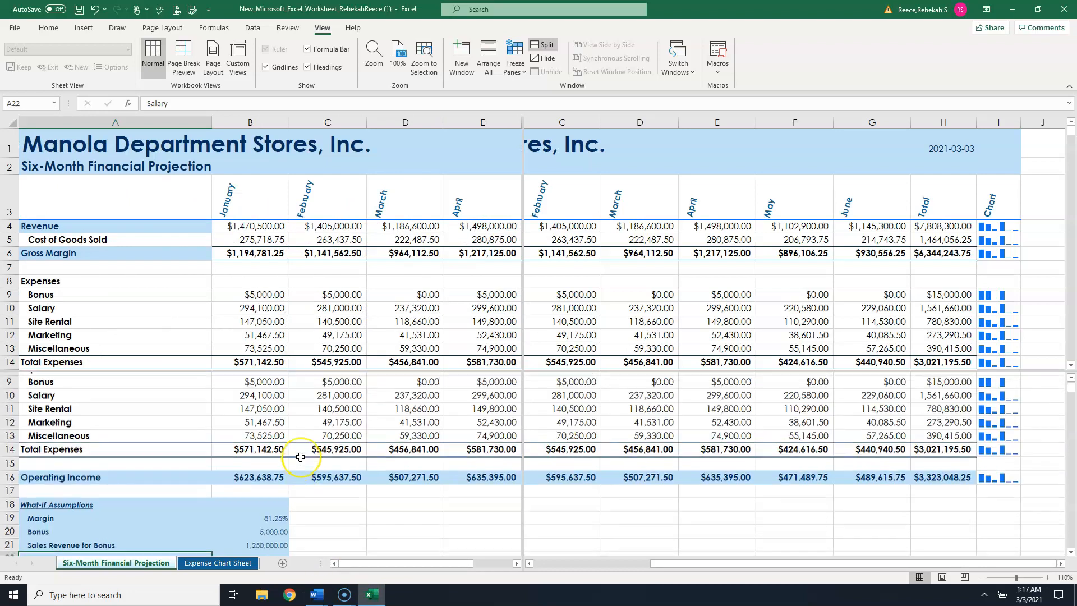
- Scroll the right-hand panes horizontally and the upper panes vertically to compare the monthly columns
left_click(637, 322)
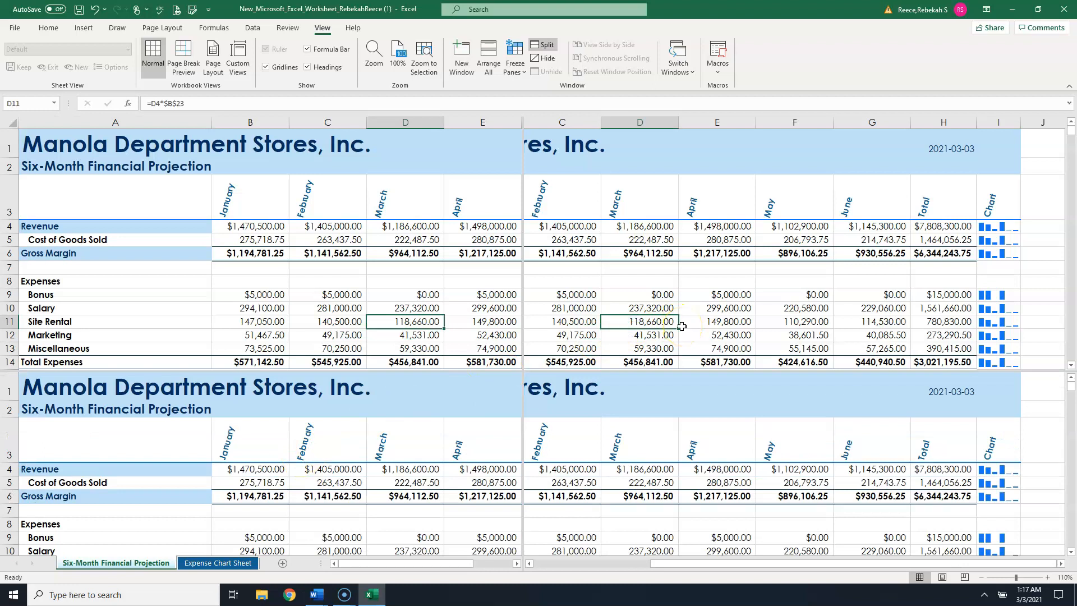
left_click_drag(684, 564, 533, 564)
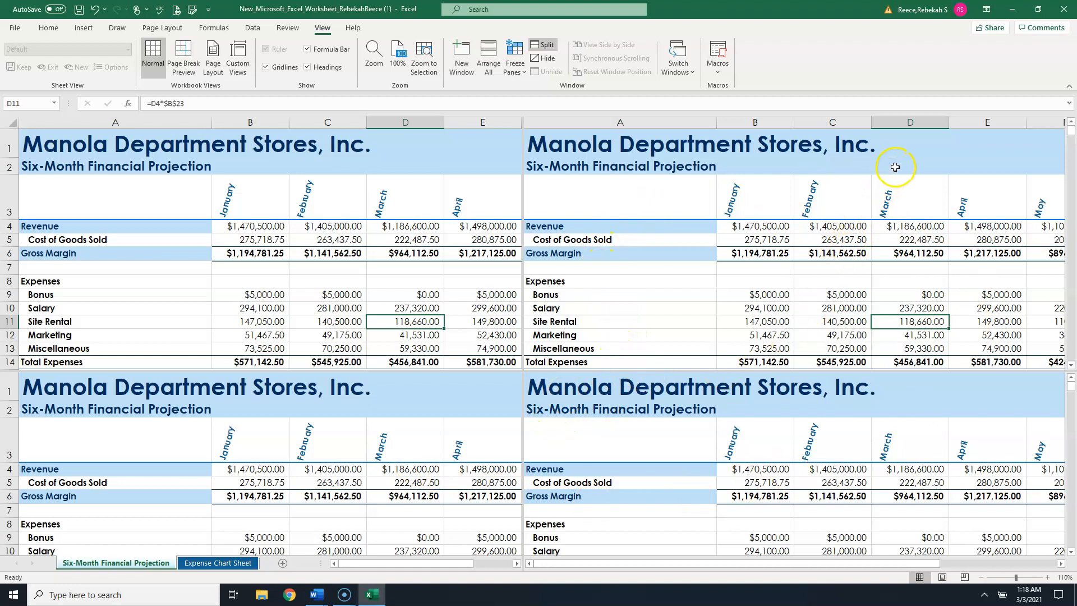
left_click_drag(782, 563, 977, 558)
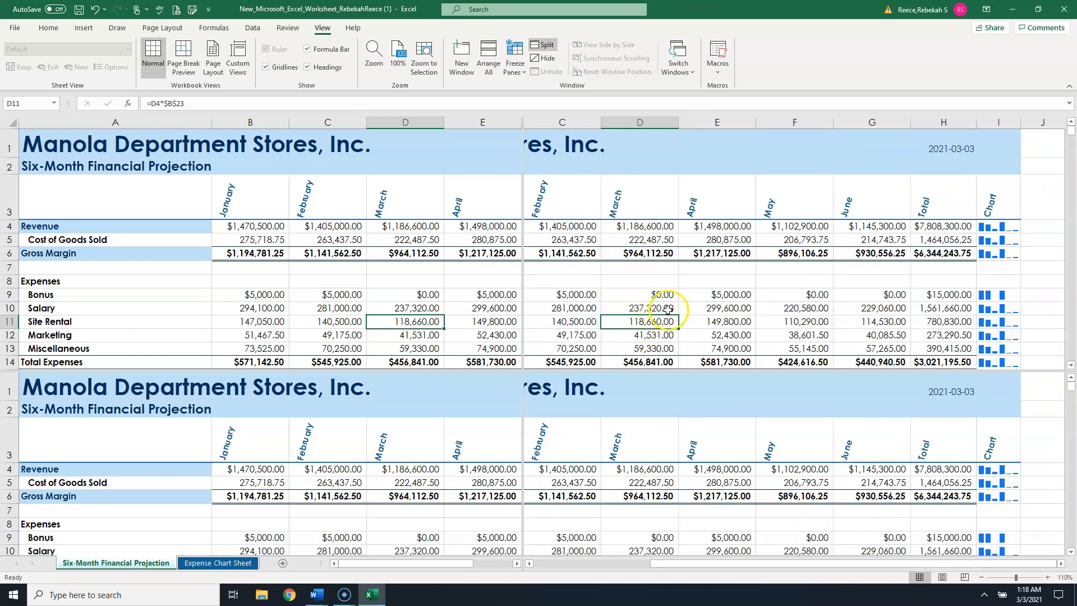
scroll(645, 314, "down", 4)
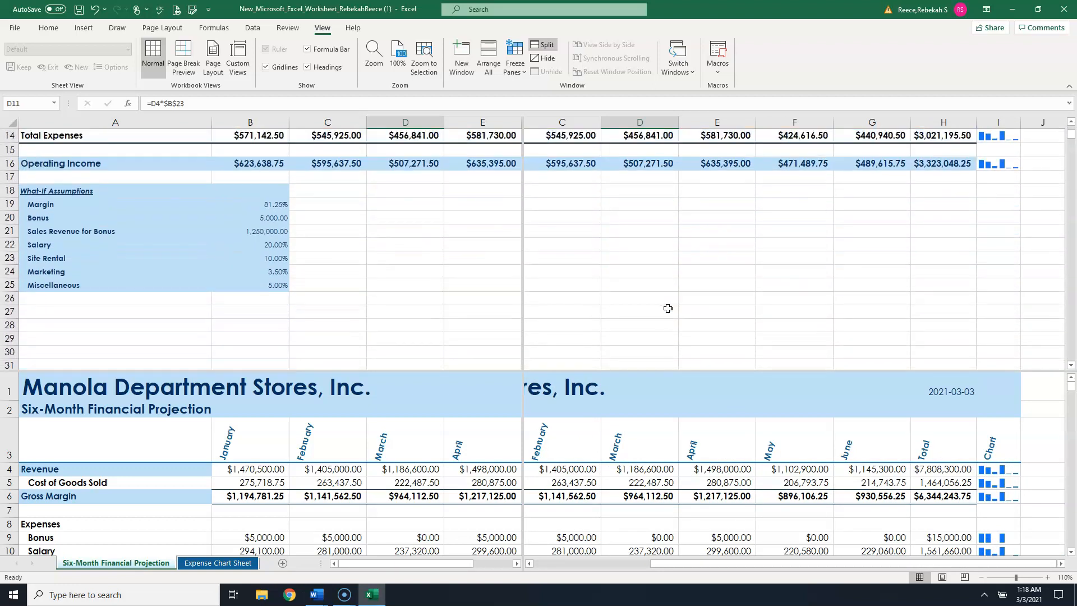
scroll(667, 308, "up", 5)
scroll(229, 223, "down", 1)
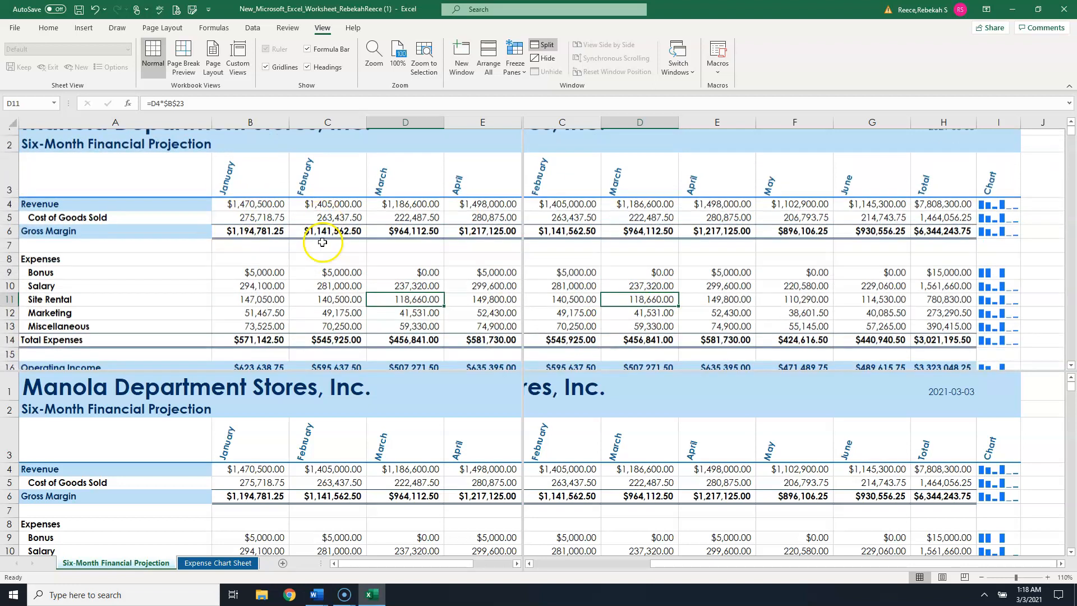
scroll(755, 417, "down", 1)
scroll(751, 418, "up", 1)
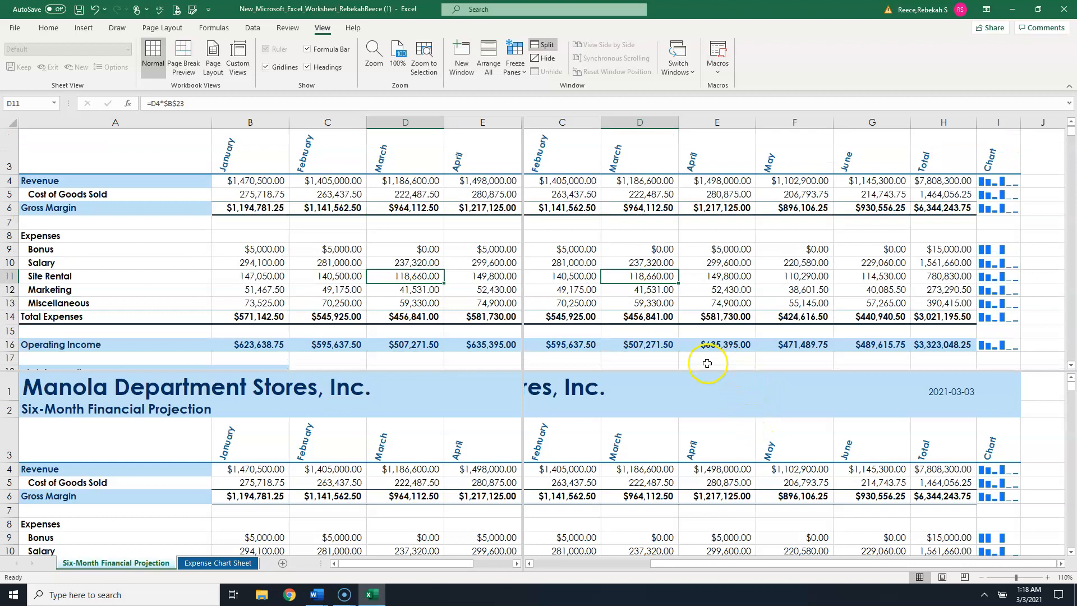
- Remove all window splits from the projection sheet, returning it to a single pane
left_click(760, 237)
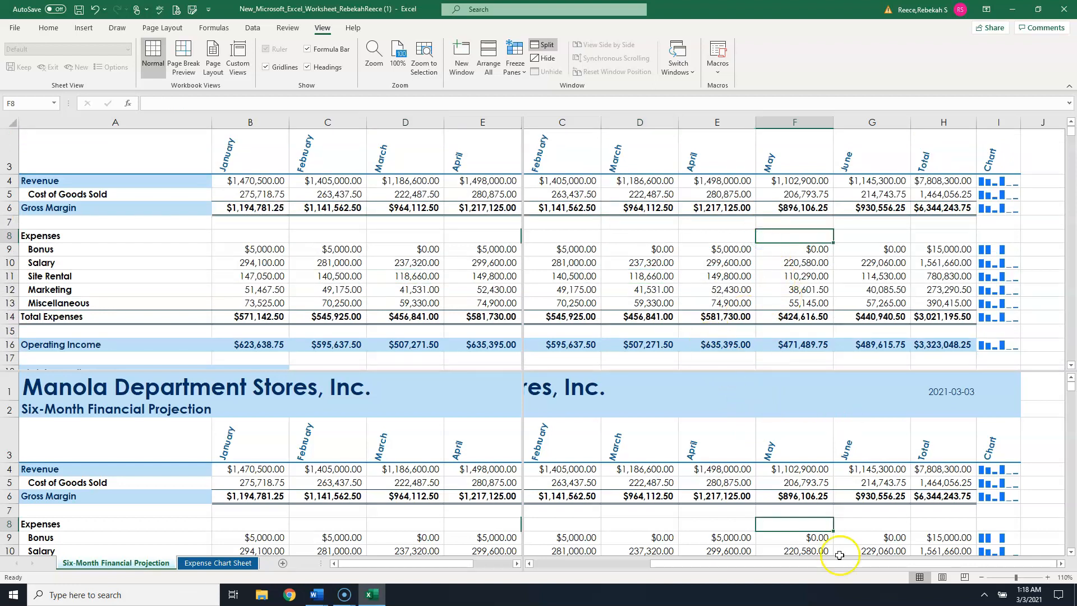
mouse_move(858, 564)
left_mouse_down()
mouse_move(799, 568)
mouse_move(861, 567)
left_mouse_up()
left_click(875, 484)
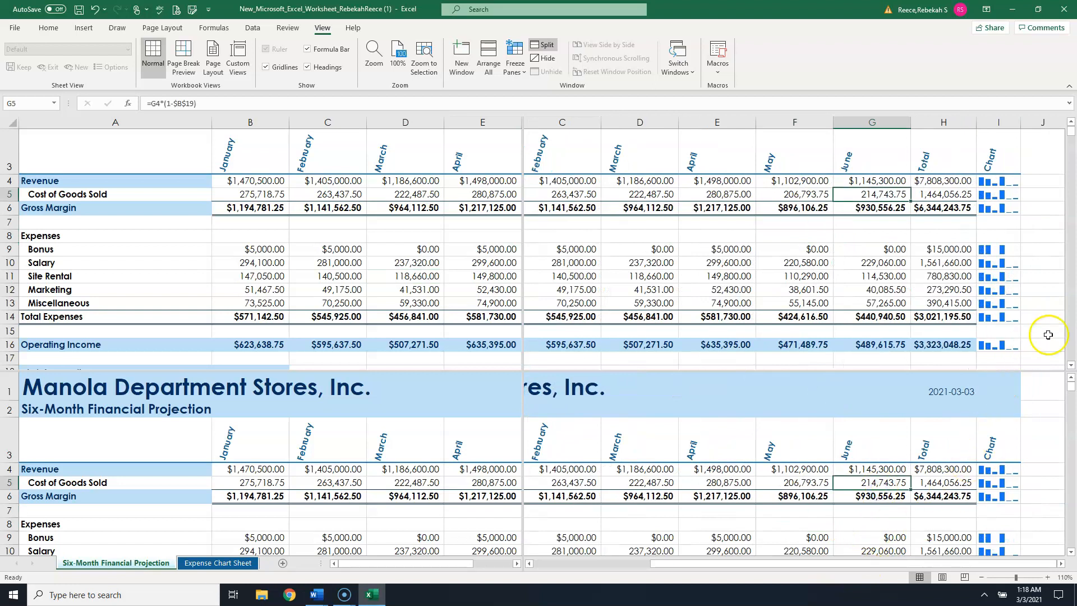
mouse_move(1070, 386)
left_mouse_down()
mouse_move(1071, 415)
mouse_move(1070, 385)
left_mouse_up()
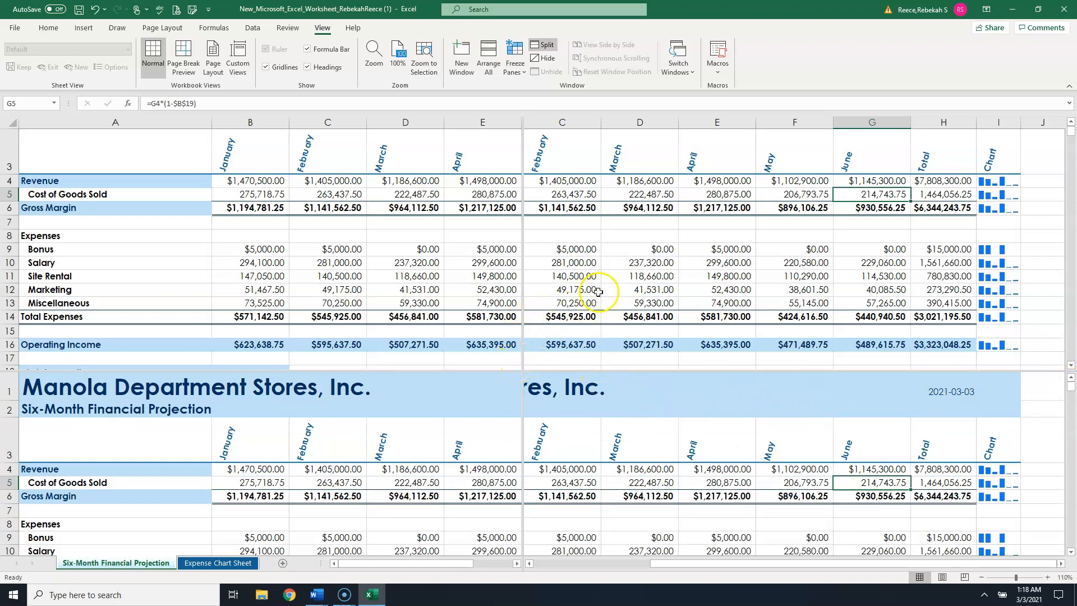
left_click_drag(475, 372, 464, 121)
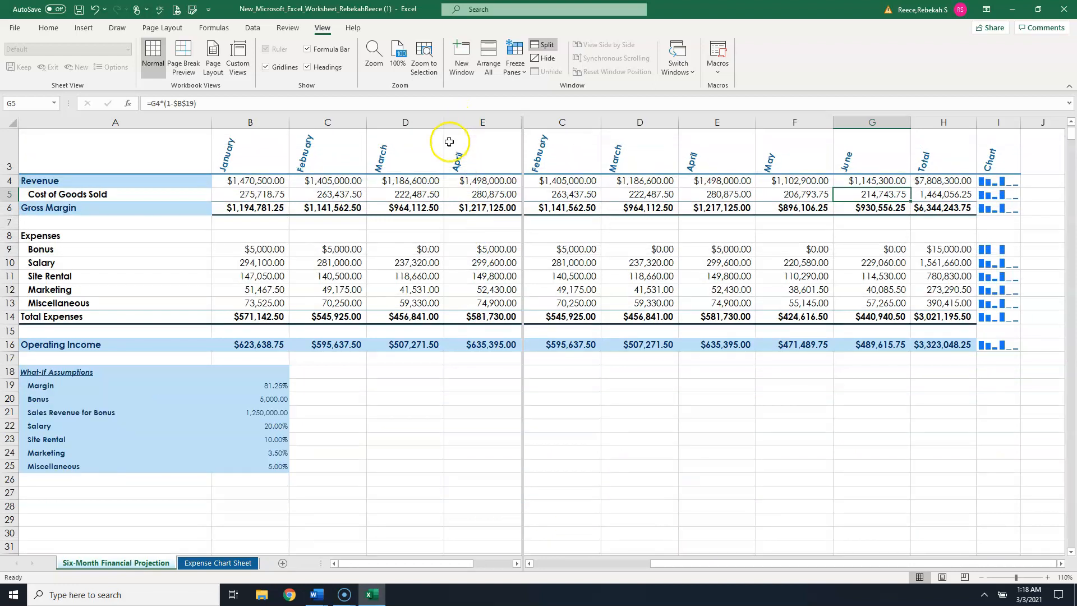
scroll(468, 332, "up", 1)
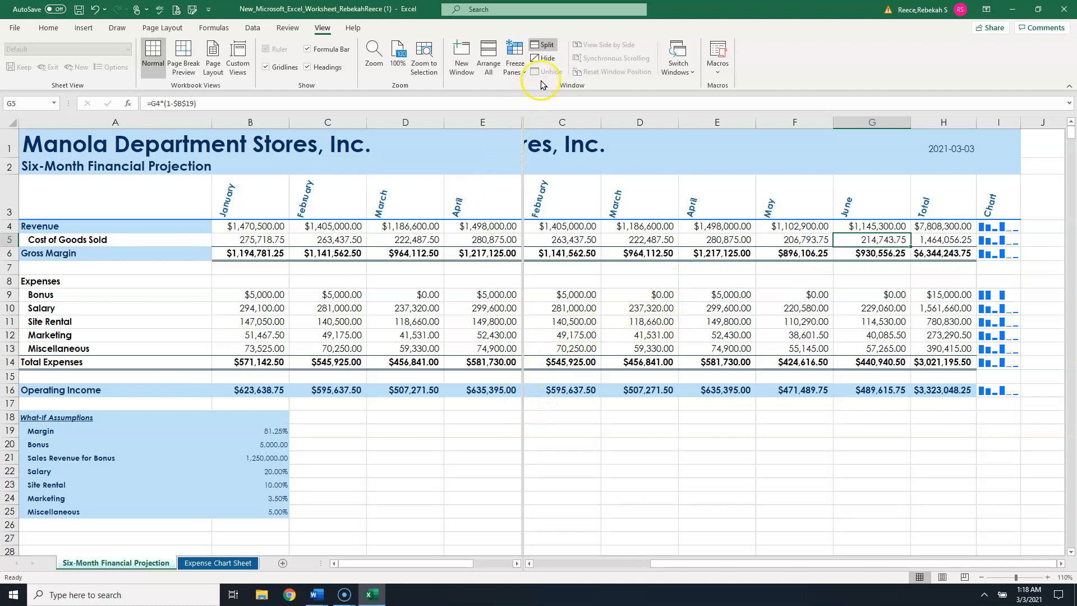
left_click(547, 45)
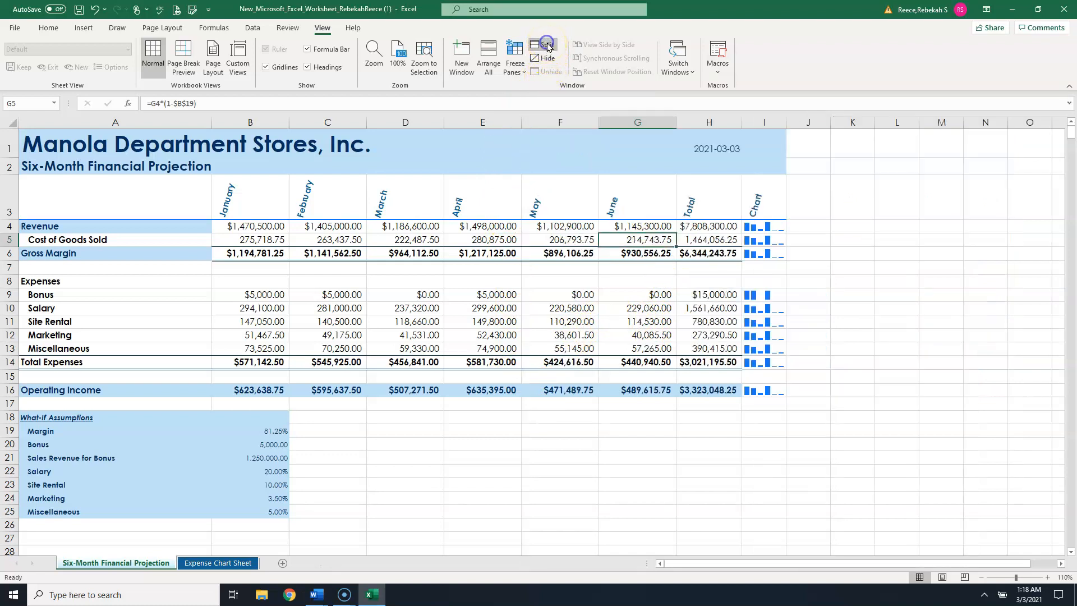
left_click(547, 45)
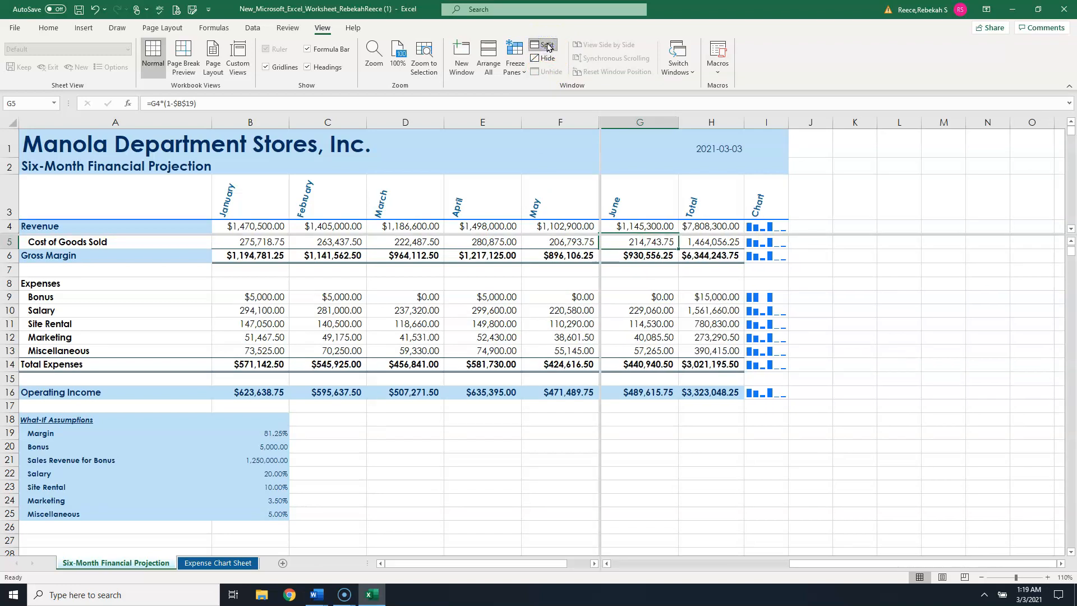
left_click(547, 46)
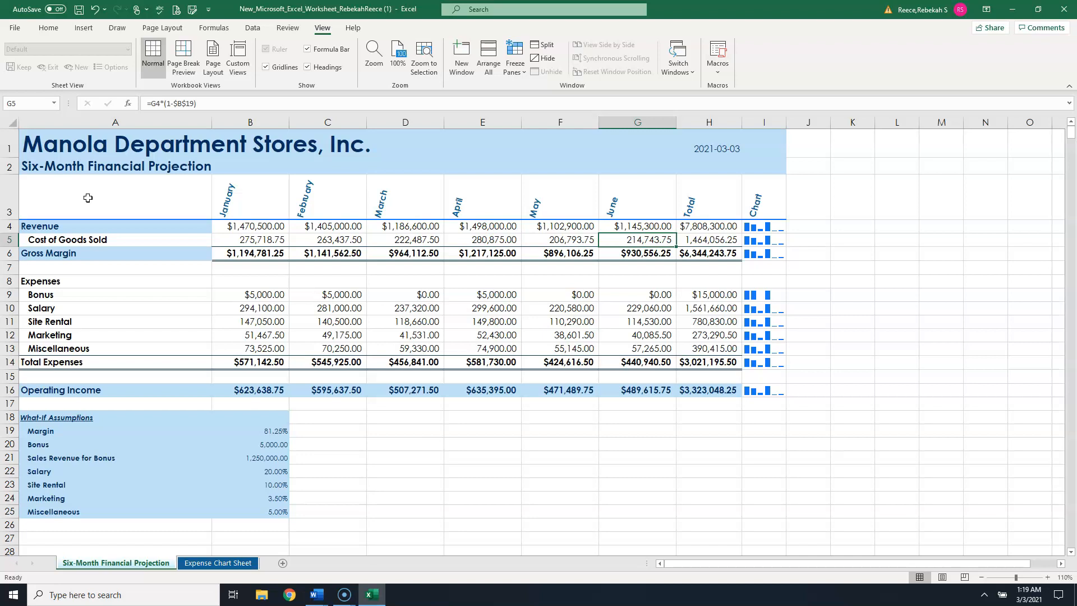
- Freeze panes above row 4 and left of column B on the projection sheet
left_click(260, 229)
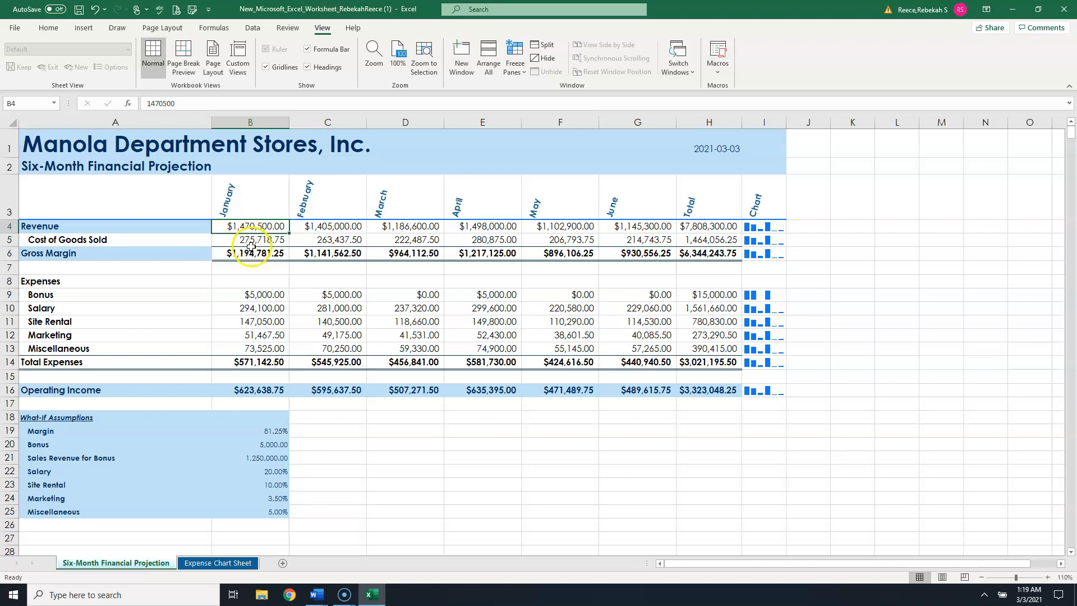
left_click(517, 54)
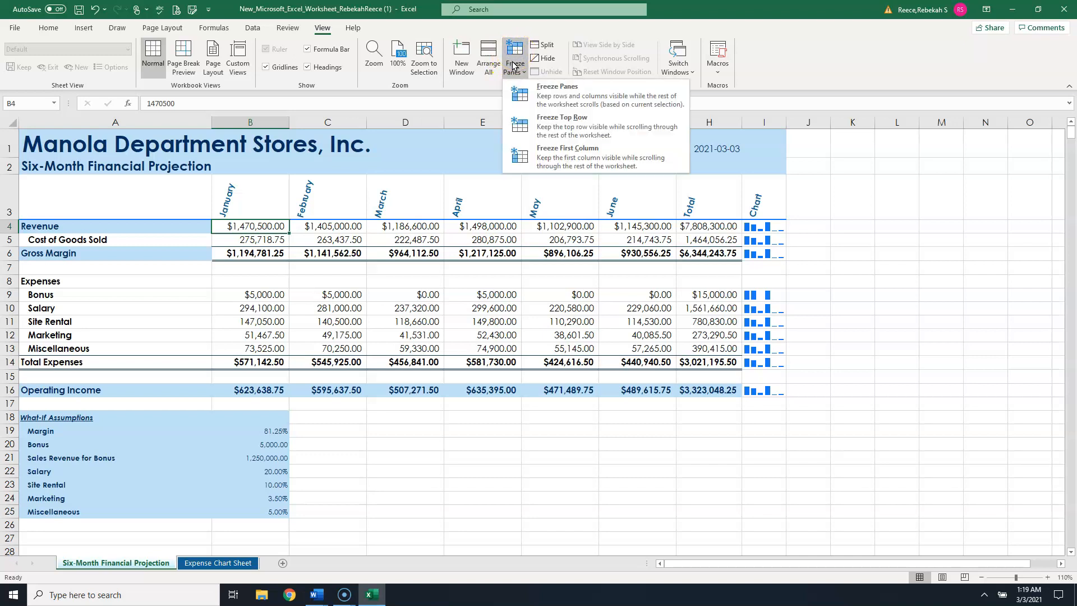
left_click(584, 93)
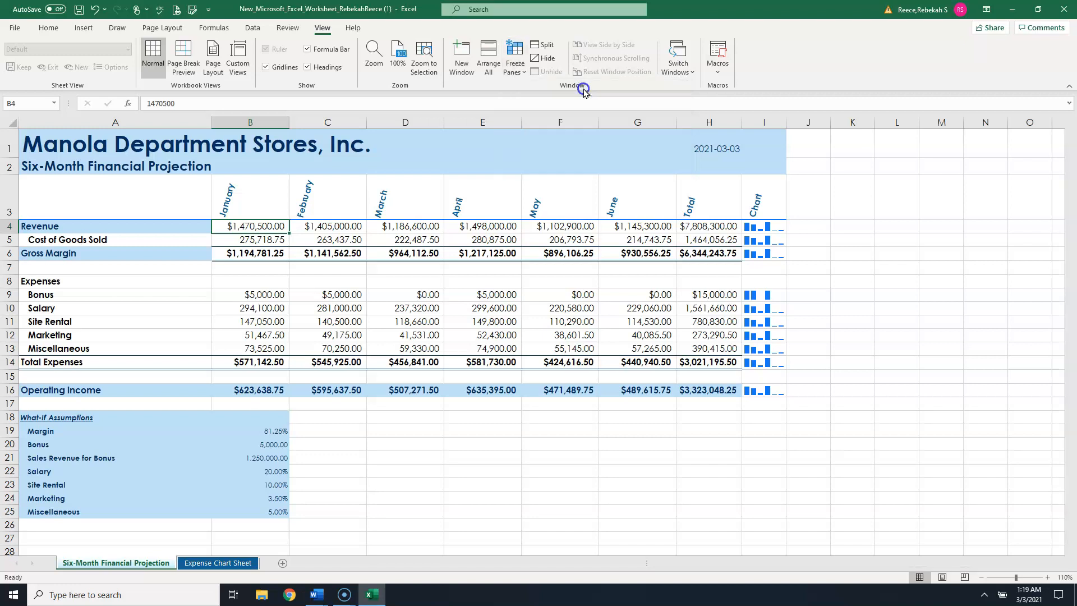
- Scroll the frozen sheet vertically and horizontally to check which rows and columns stay locked
scroll(470, 311, "down", 2)
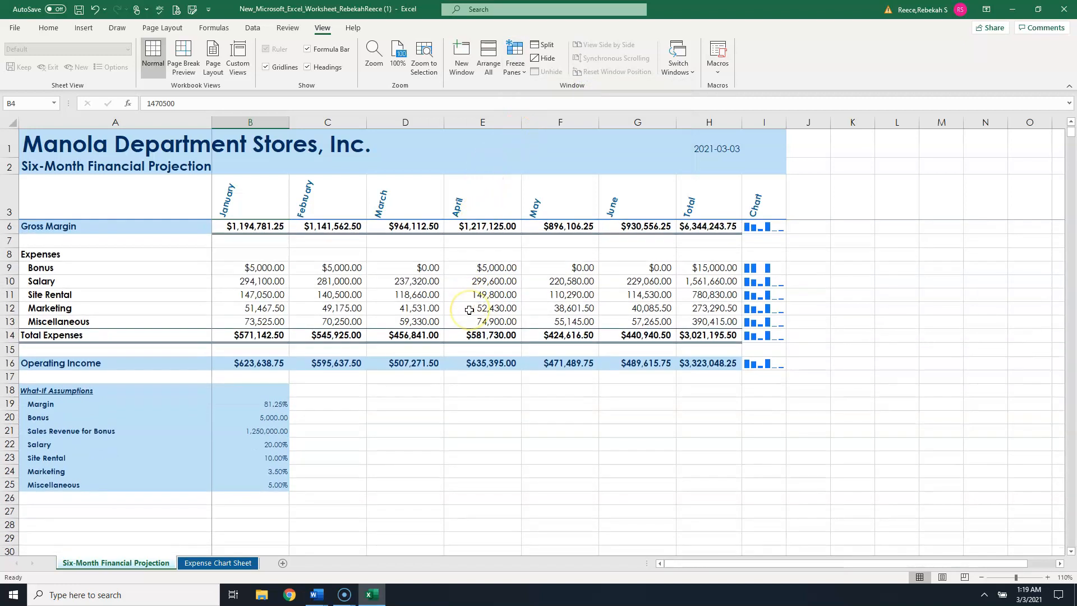
scroll(470, 310, "down", 1)
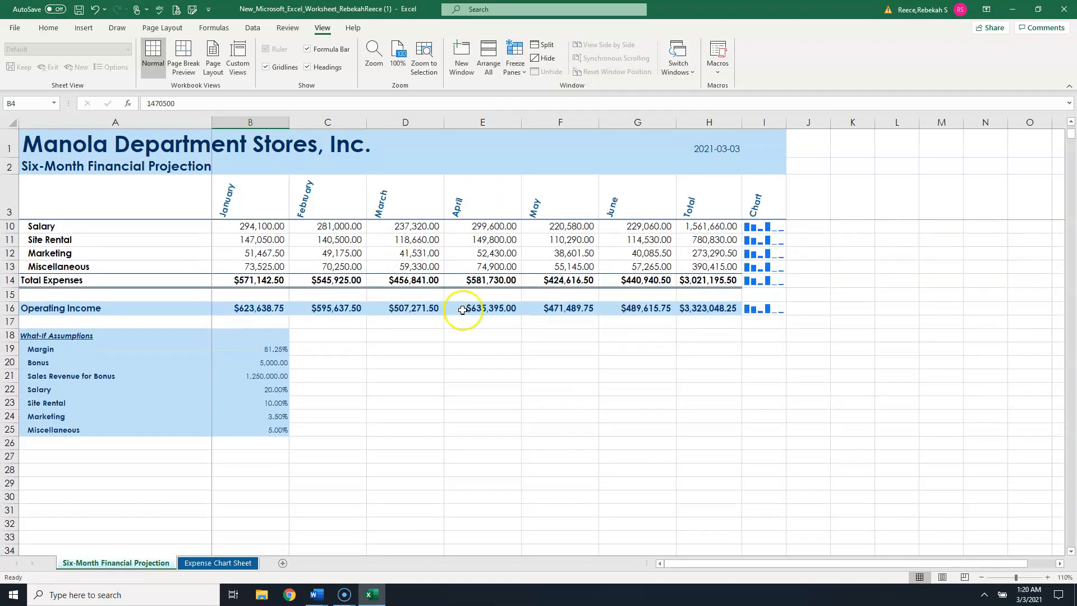
scroll(440, 312, "down", 1)
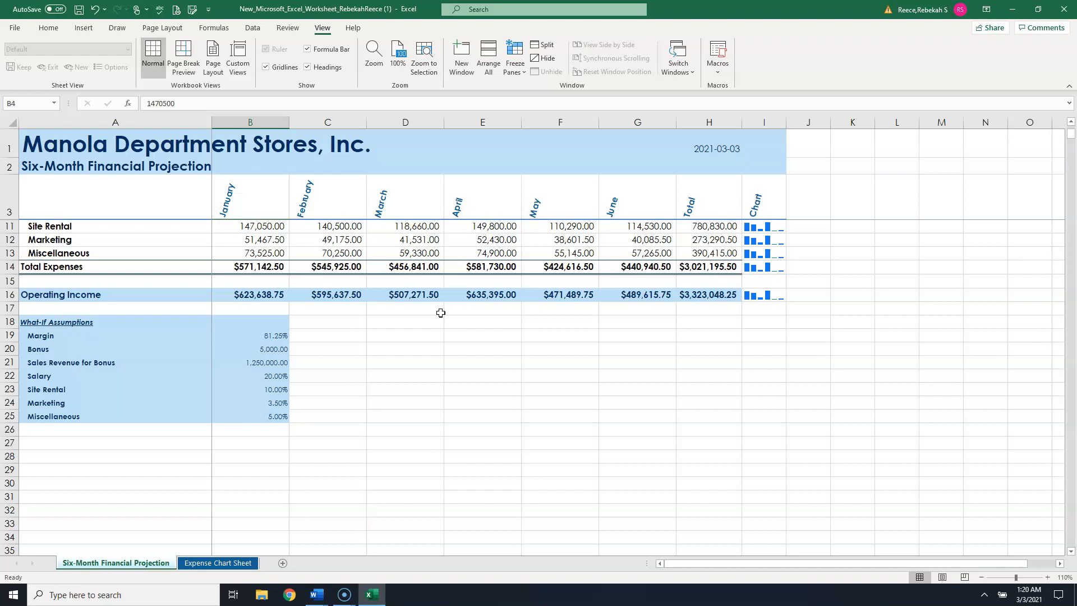
scroll(440, 313, "down", 2)
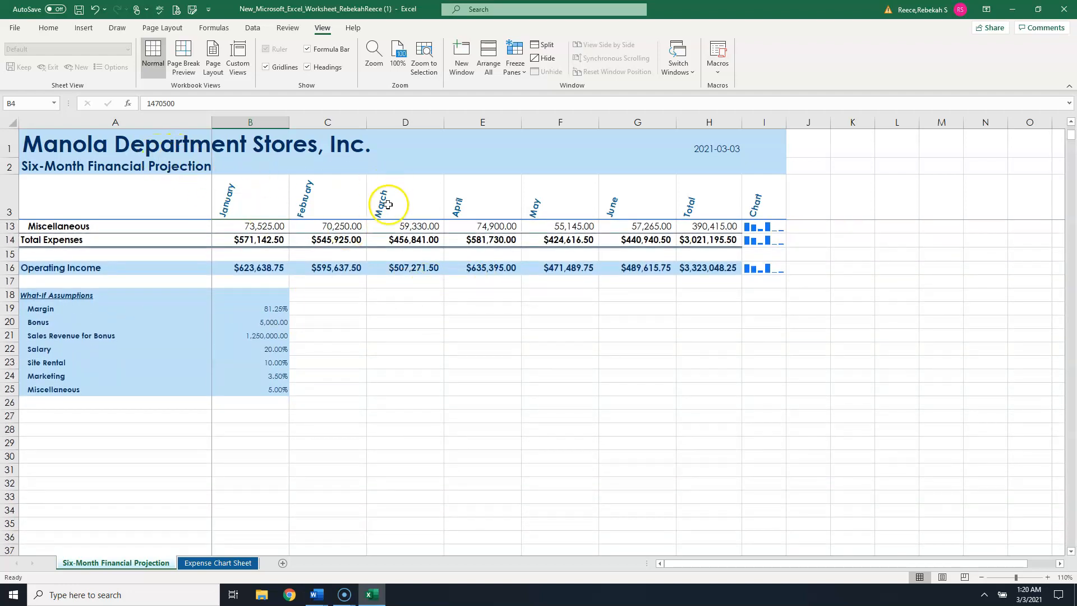
scroll(449, 272, "down", 1)
scroll(449, 272, "up", 4)
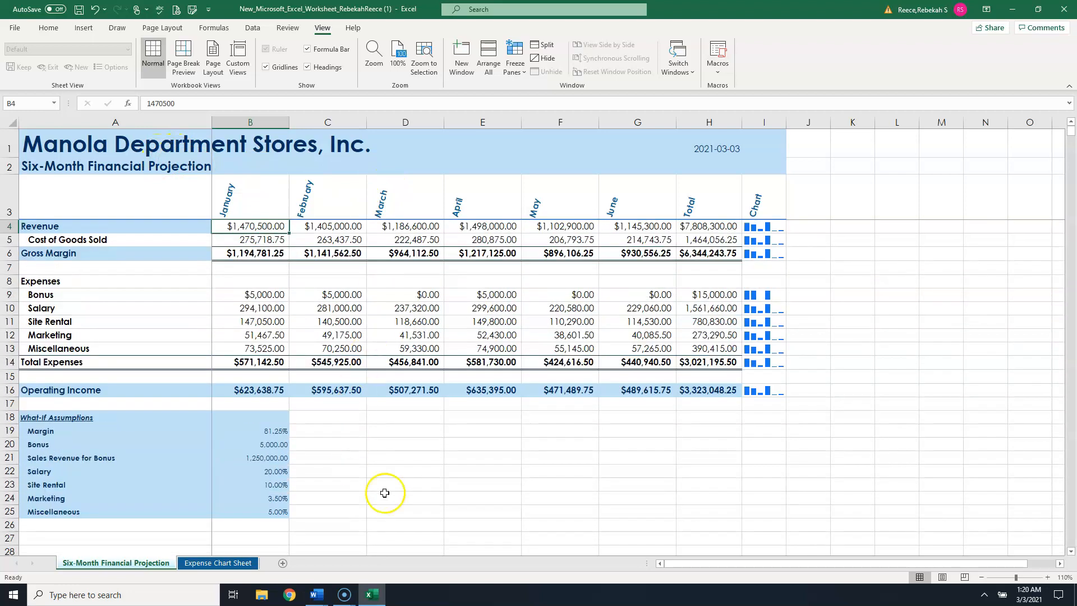
left_click_drag(700, 569, 793, 566)
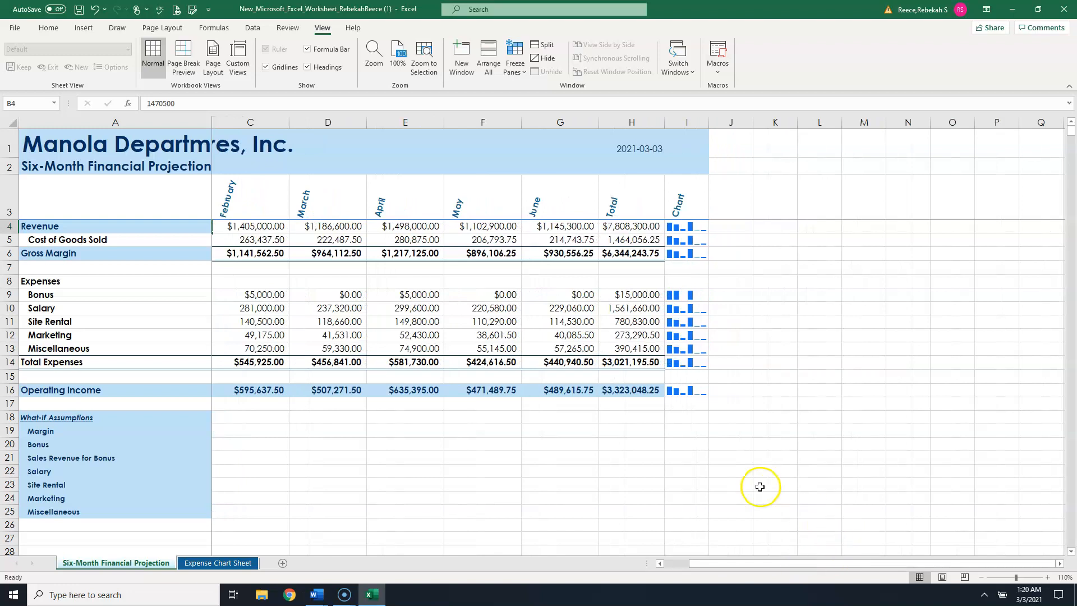
left_click(731, 343)
key("Right")
key("Right")
key("Right")
key("Right")
key("Right")
key("Right")
key("Right")
key("Right")
key("Right")
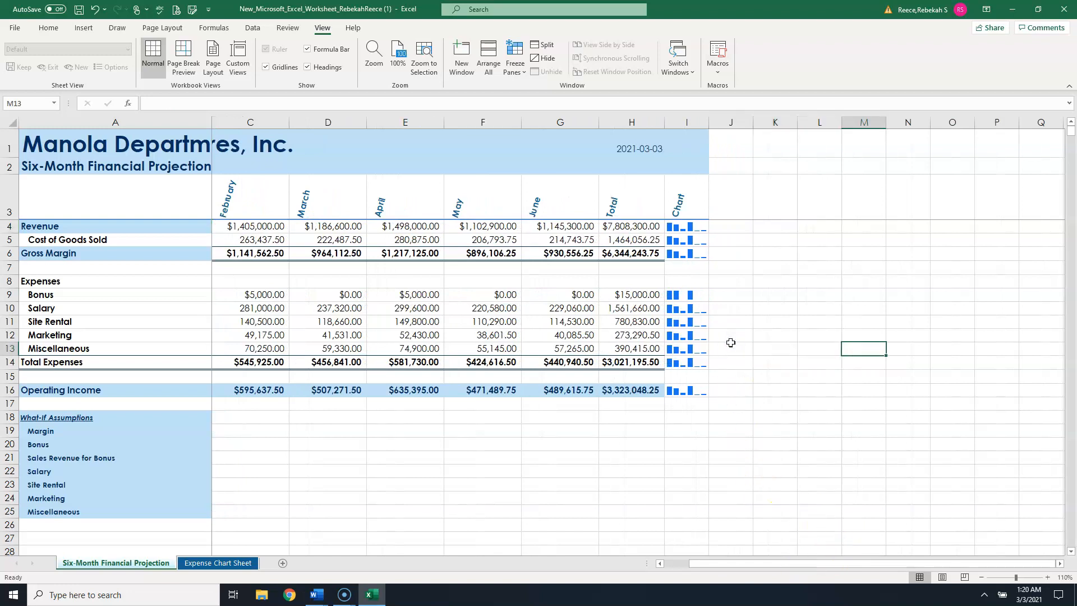
key("Right")
key("Right")
key("Right")
key("Right")
key("Right")
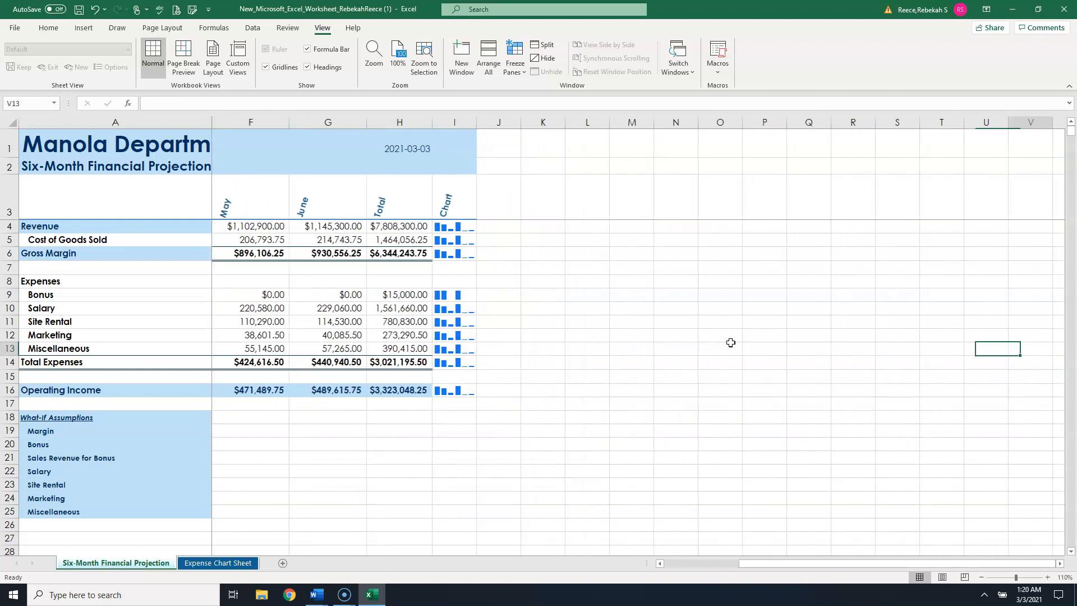
key("Right")
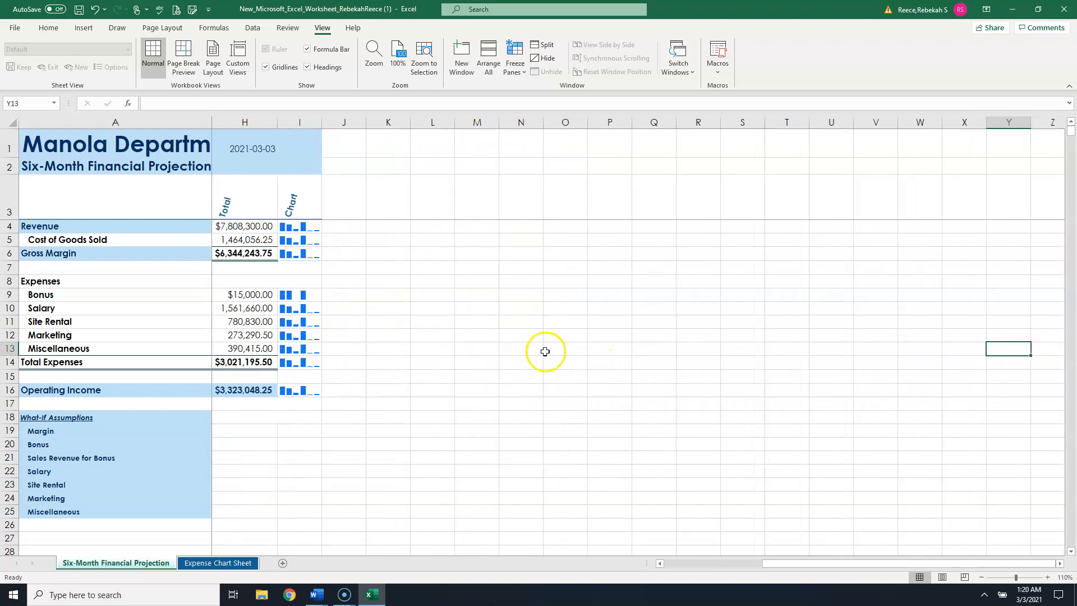
- Unfreeze the panes on the projection sheet
left_click(152, 277)
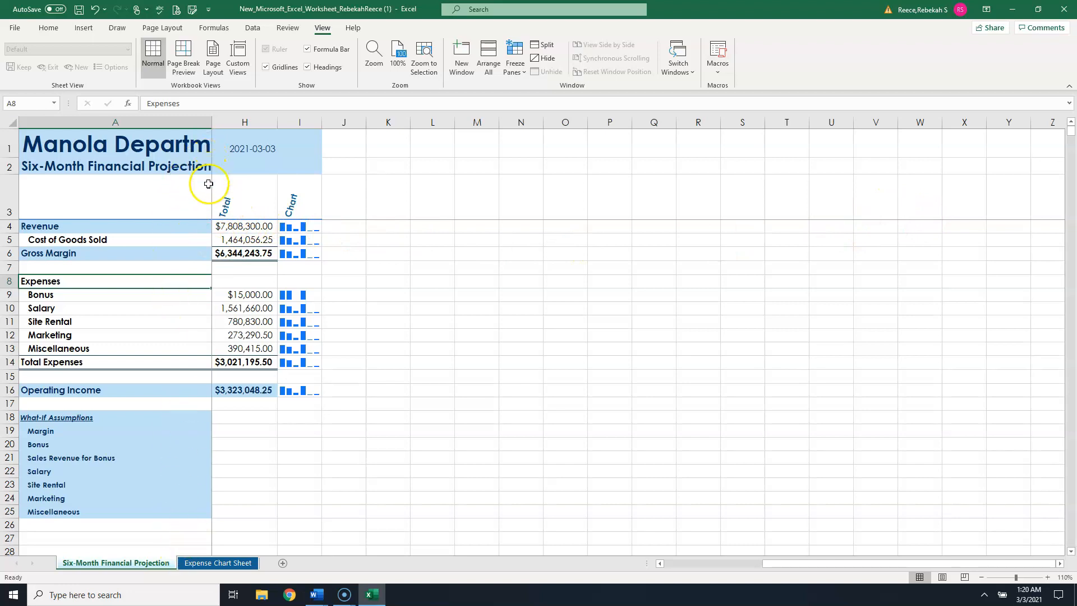
left_click(242, 228)
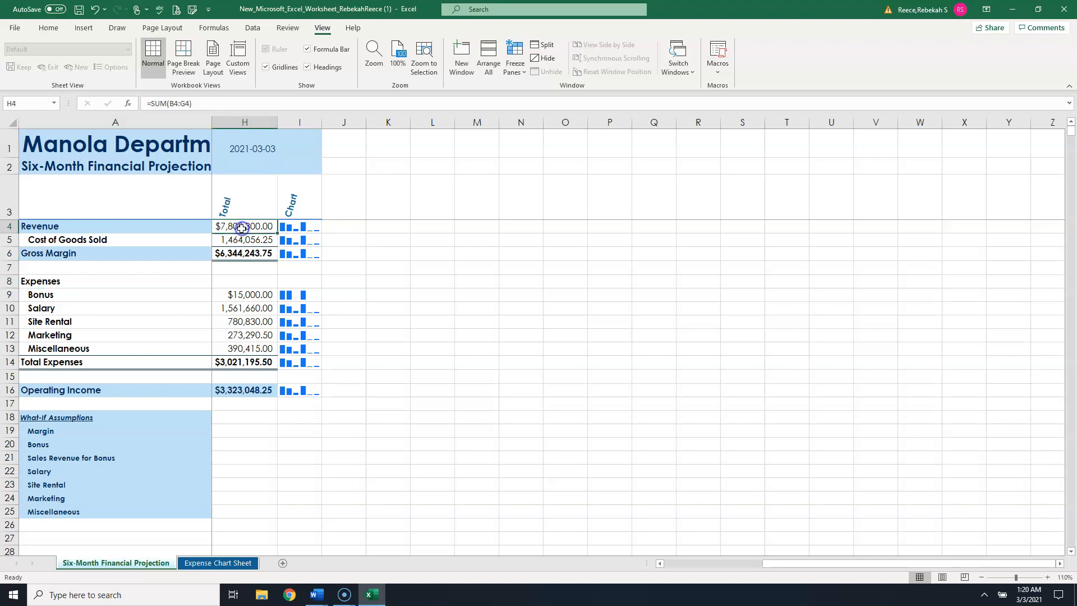
left_click(514, 64)
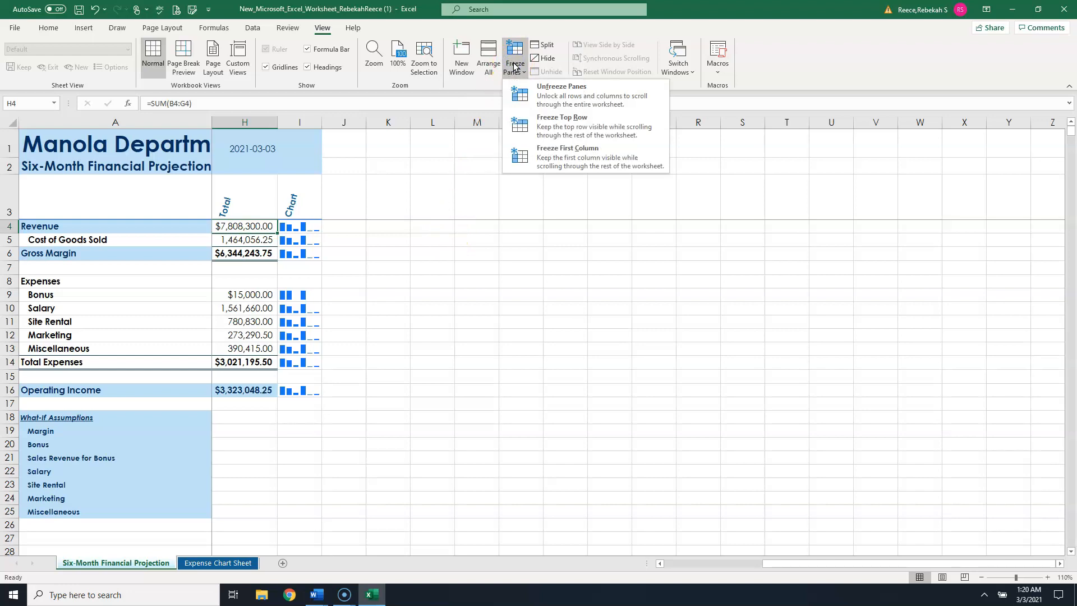
left_click(554, 90)
left_click(553, 91)
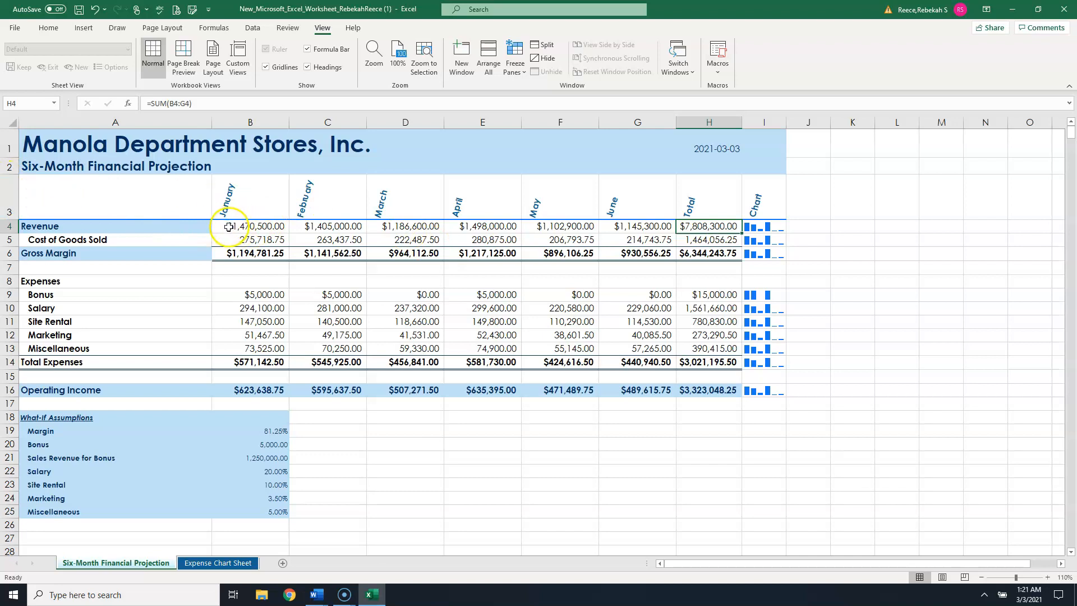
- Freeze the top row of the projection sheet and scroll to test it
left_click(505, 228)
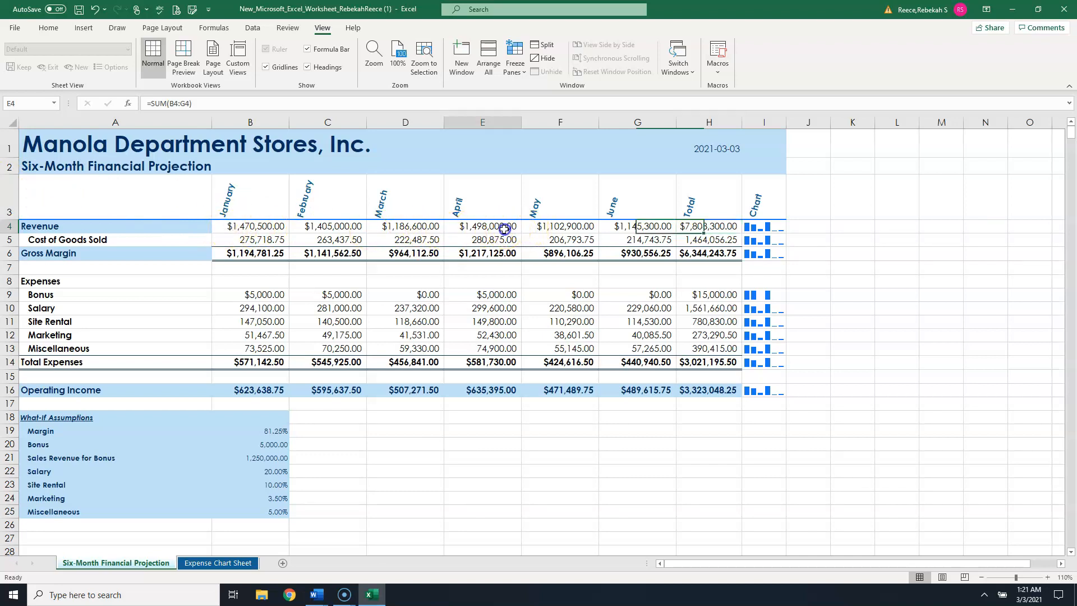
left_click(517, 62)
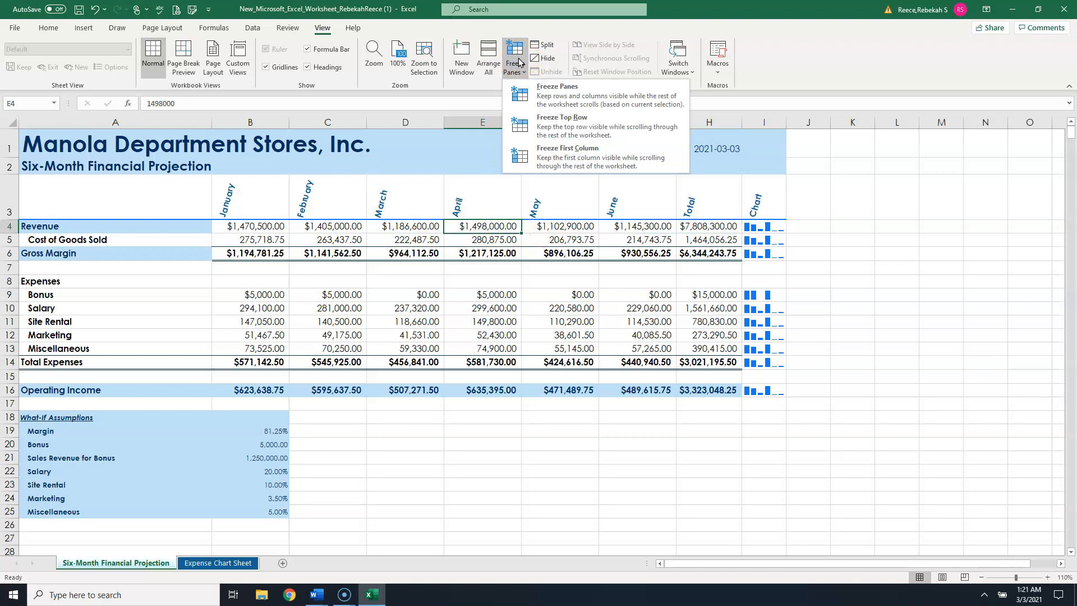
left_click(583, 128)
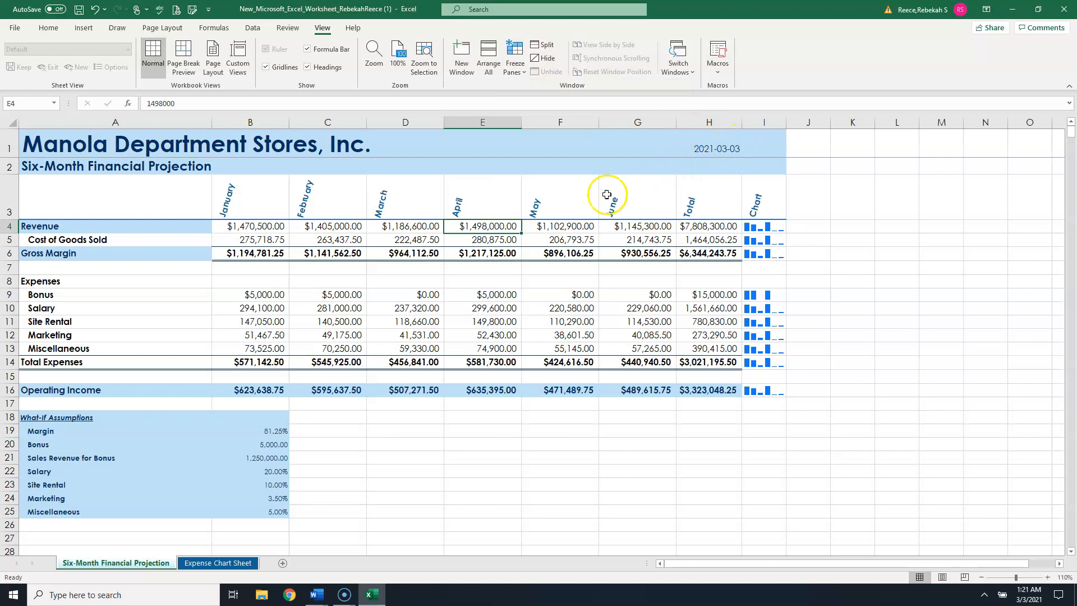
scroll(609, 224, "down", 3)
scroll(610, 237, "down", 1)
scroll(610, 237, "up", 4)
- Unfreeze the top row so the whole sheet scrolls freely again
left_click(515, 66)
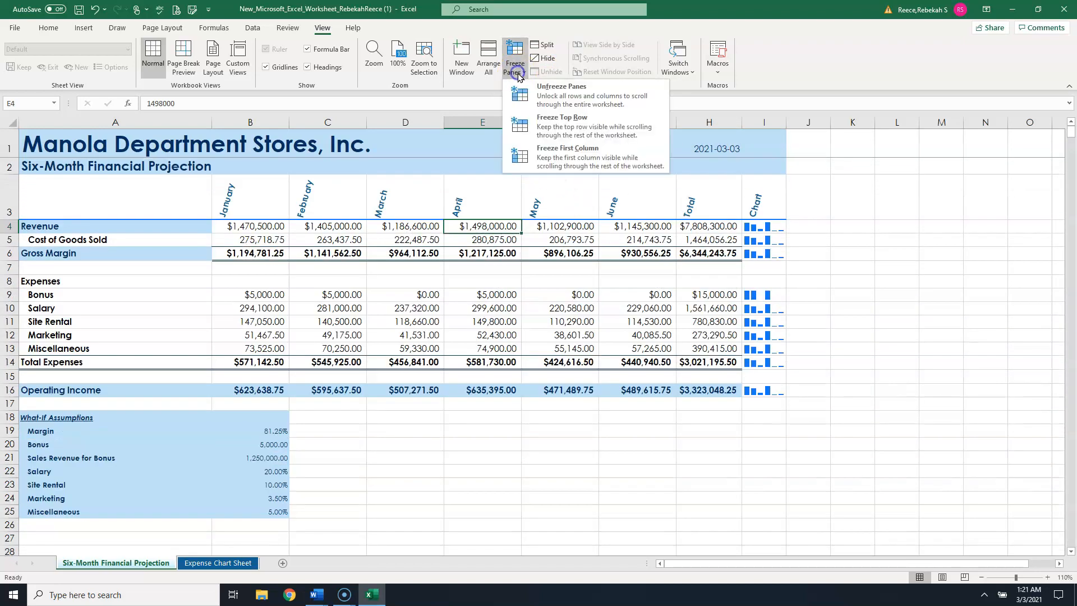
left_click(543, 123)
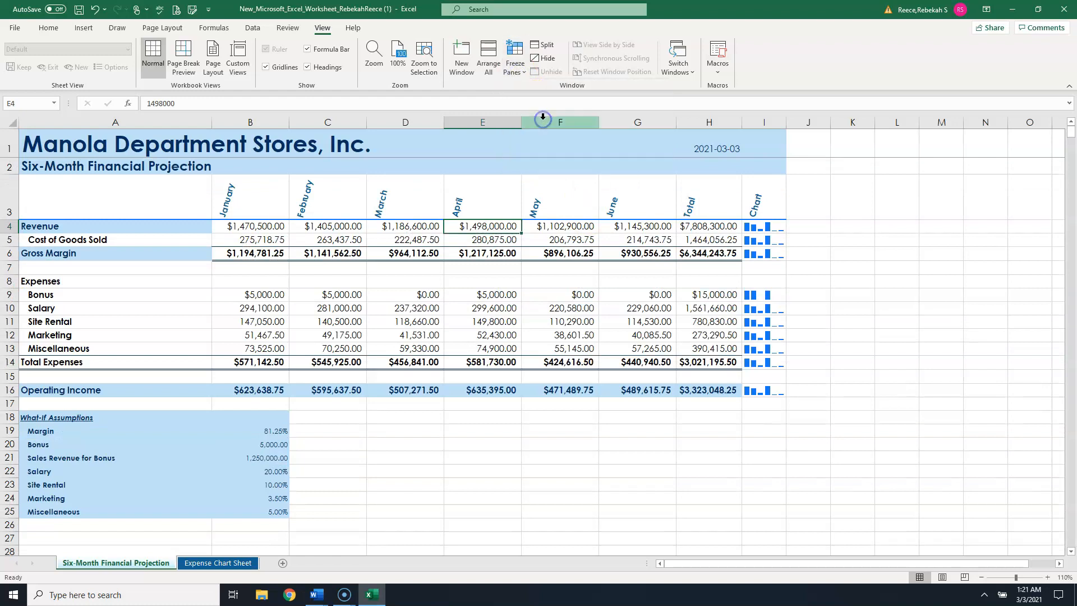
left_click(514, 61)
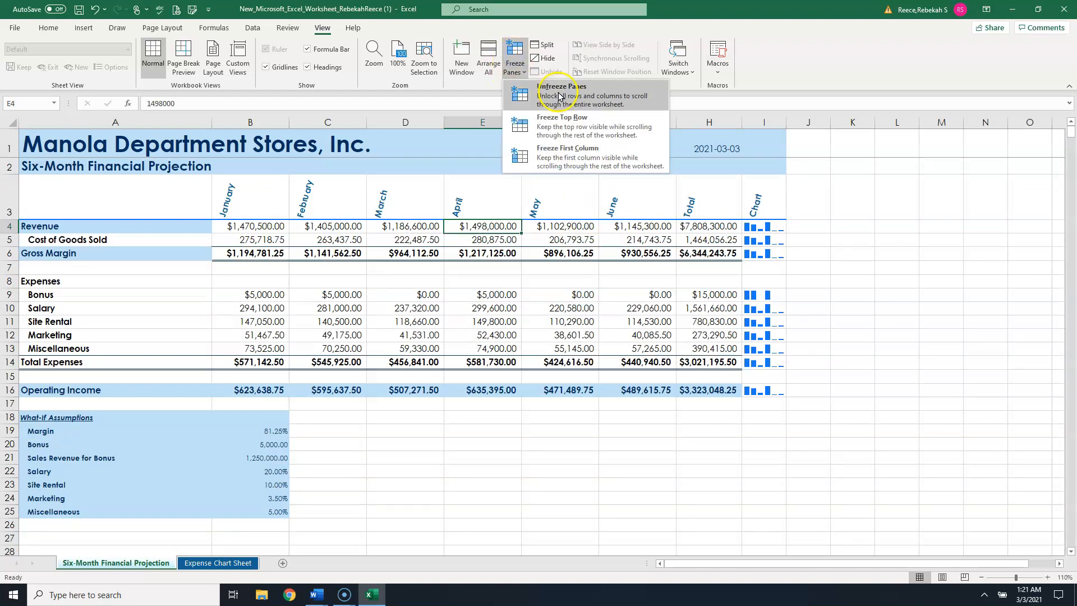
left_click(561, 94)
left_click(518, 62)
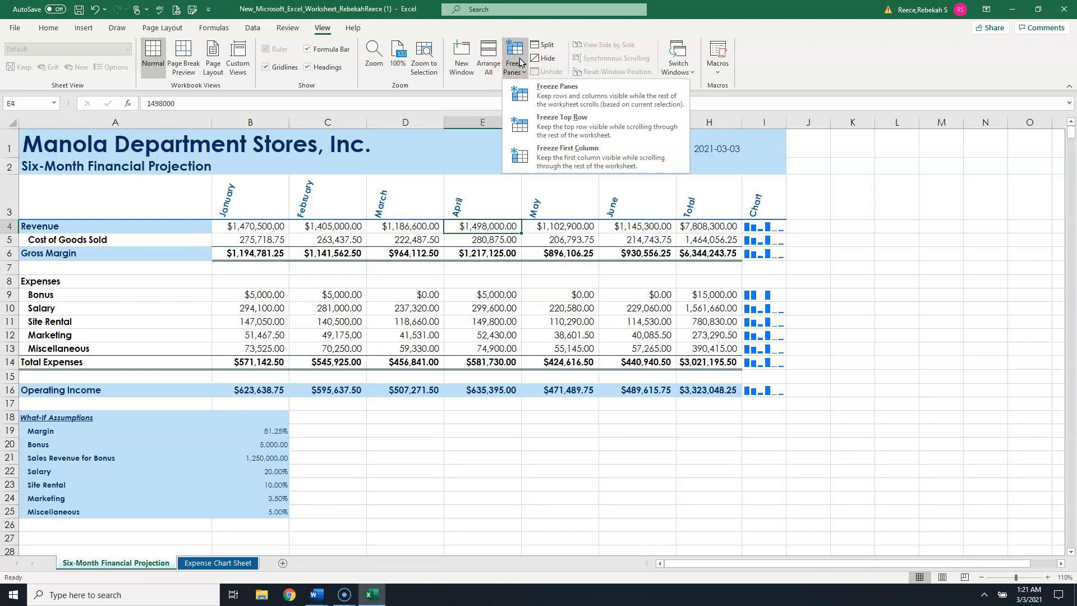
left_click(408, 240)
- Freeze panes above row 4 so the title rows and month headings stay visible while scrolling
scroll(408, 239, "down", 3)
scroll(407, 239, "up", 3)
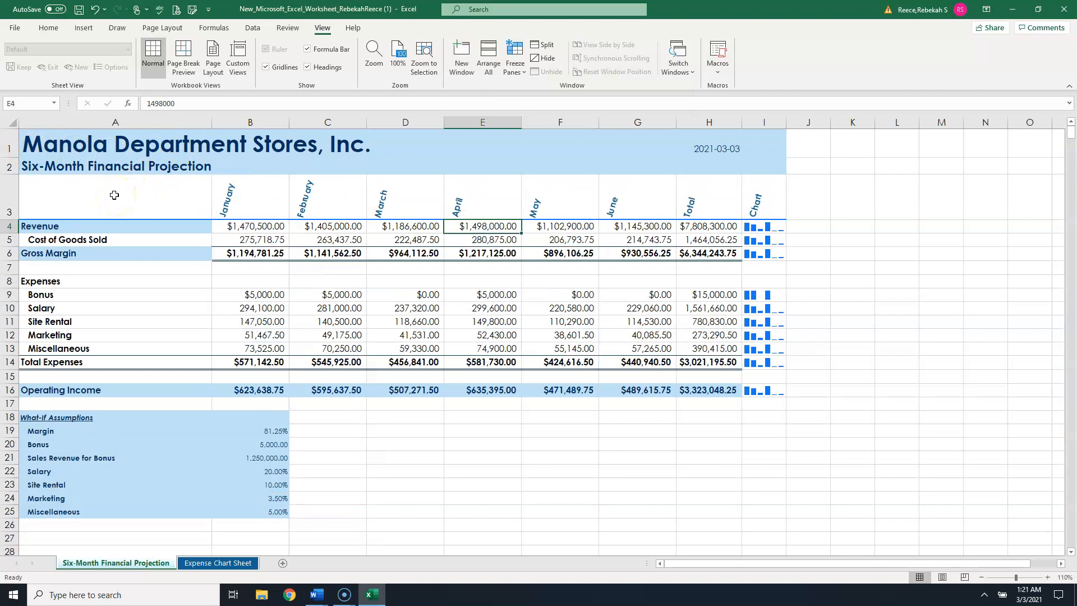
left_click(40, 228)
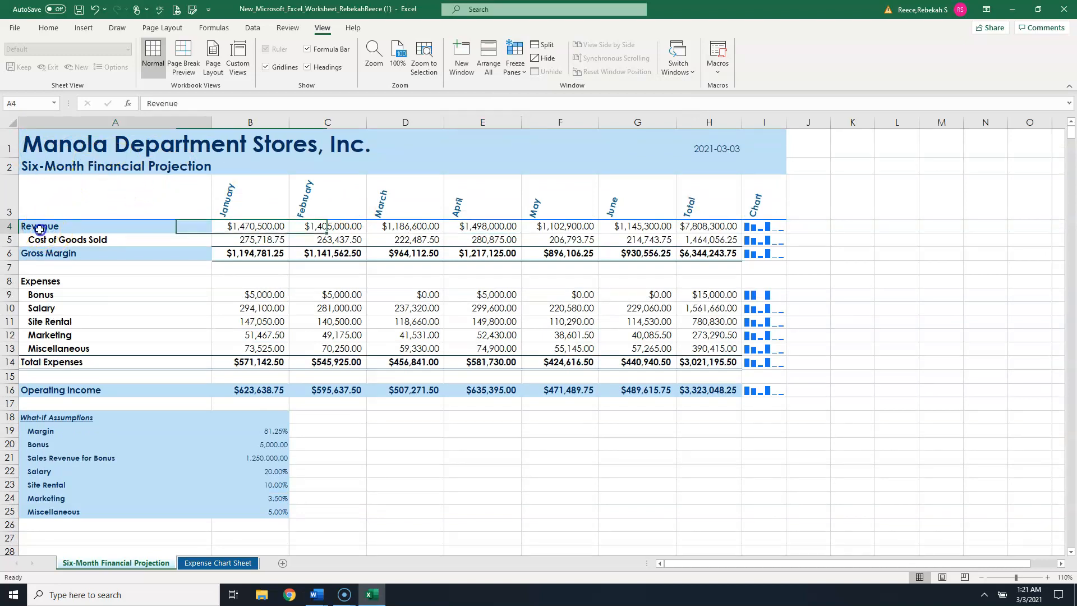
left_click(514, 60)
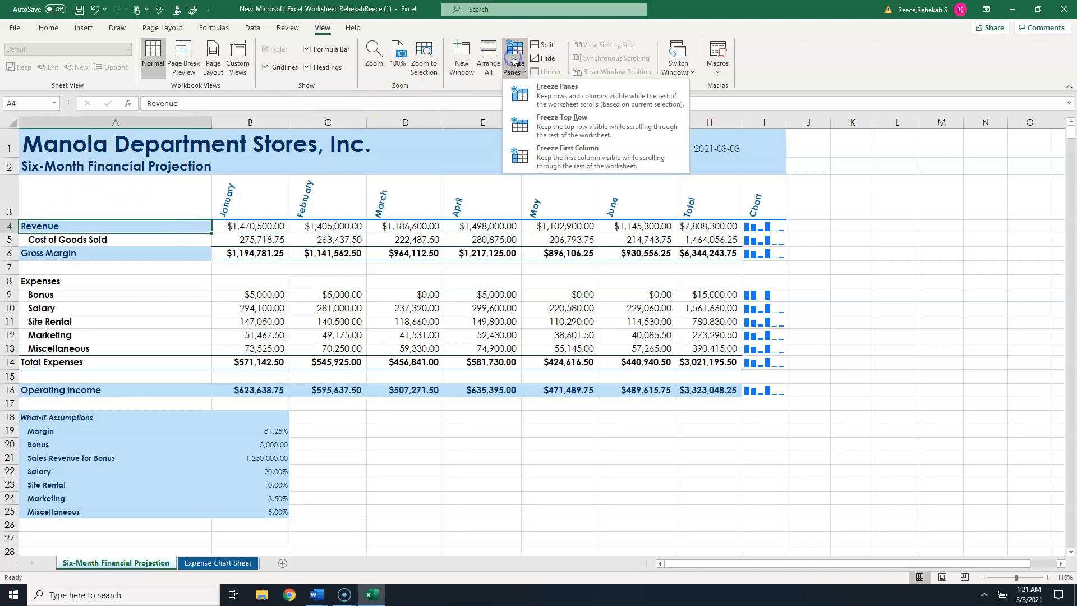
left_click(555, 92)
left_click(189, 225)
scroll(190, 225, "down", 3)
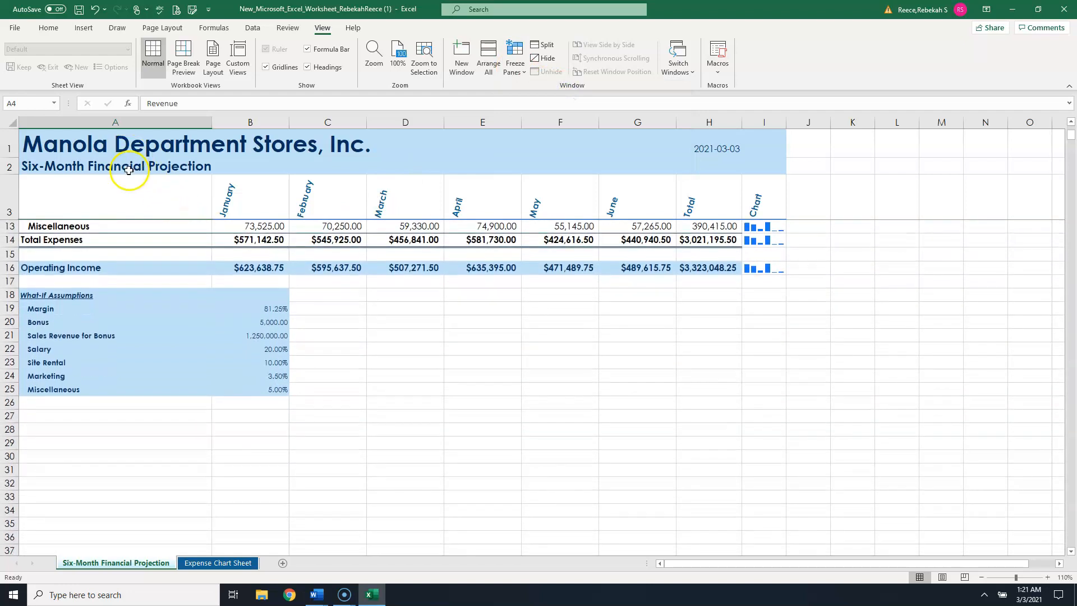
- Unfreeze the panes on the projection sheet
scroll(115, 252, "down", 2)
scroll(115, 257, "up", 5)
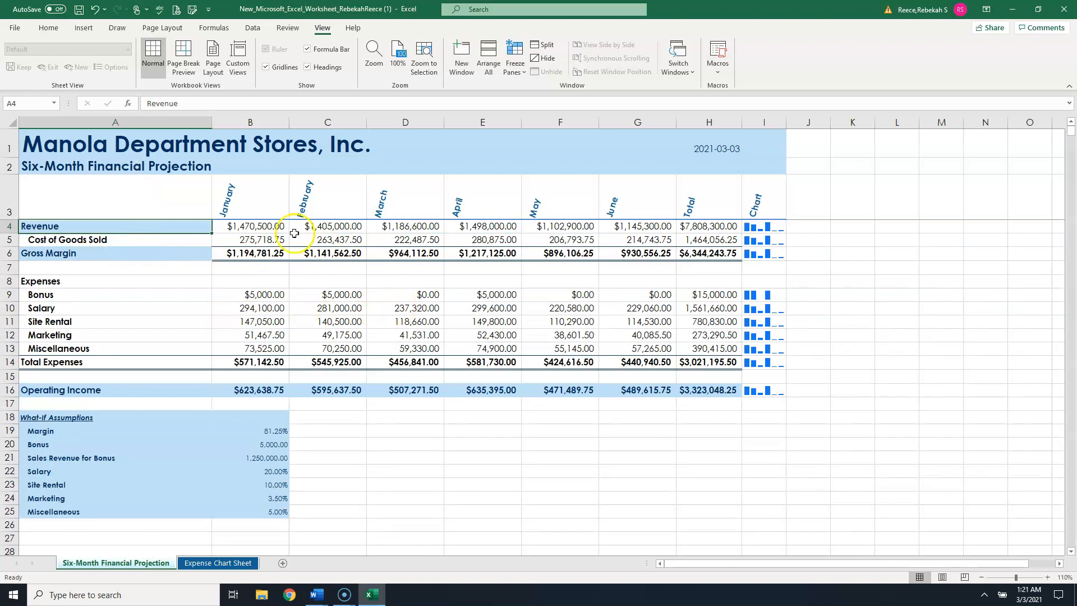
left_click(514, 56)
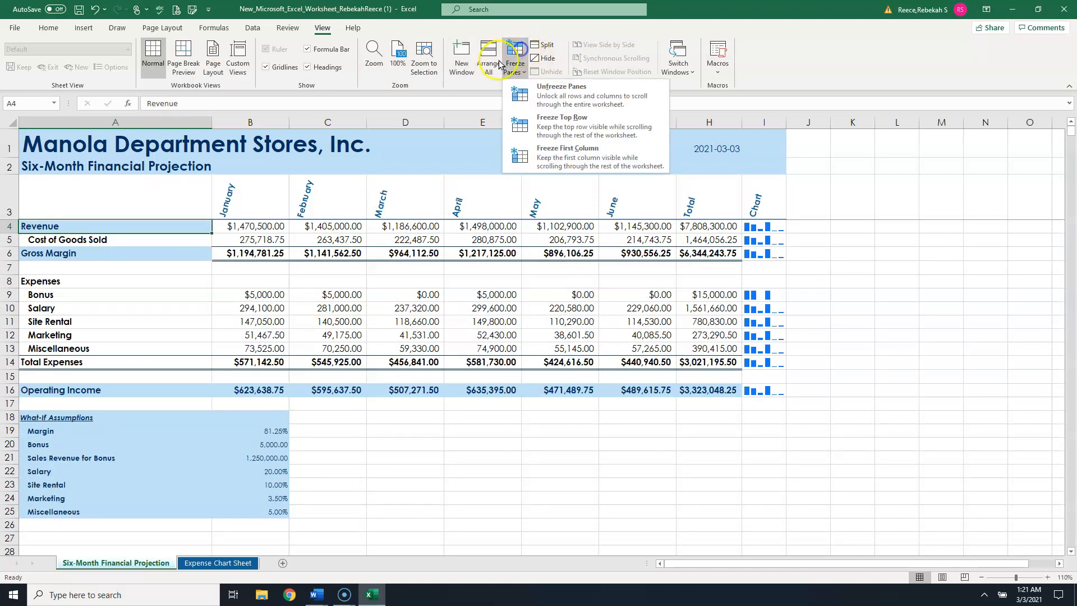
left_click(541, 90)
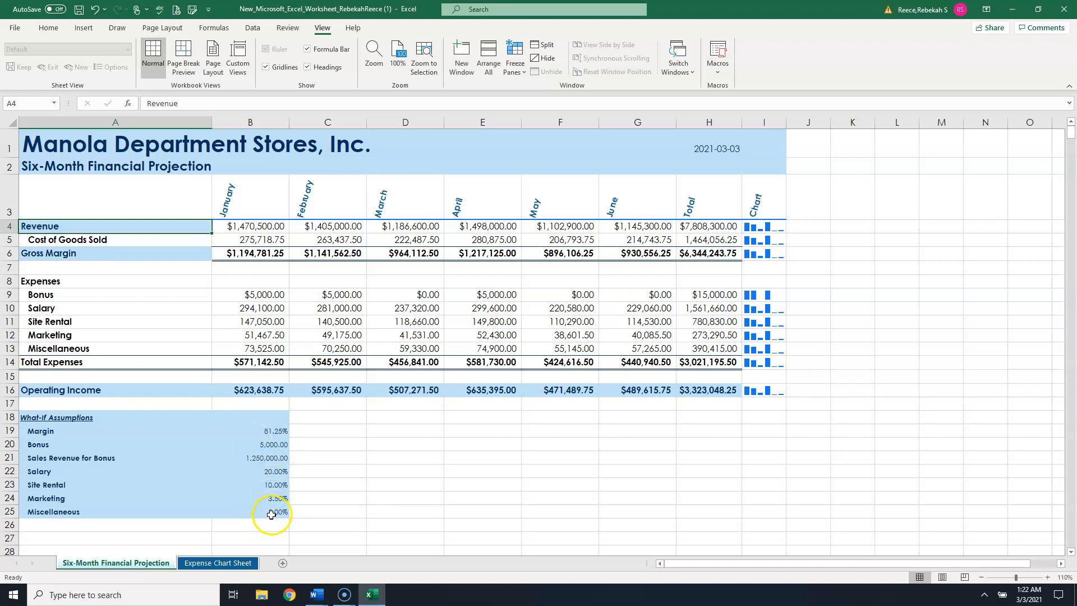
- Set the Bonus what-if assumption to 7,500
left_click(719, 391)
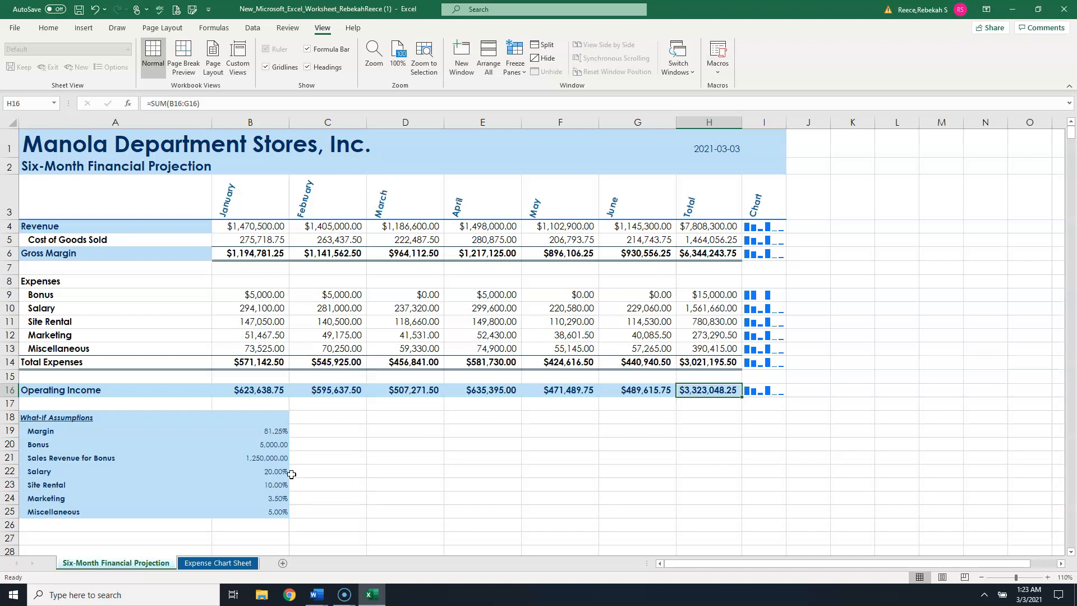
left_click(275, 444)
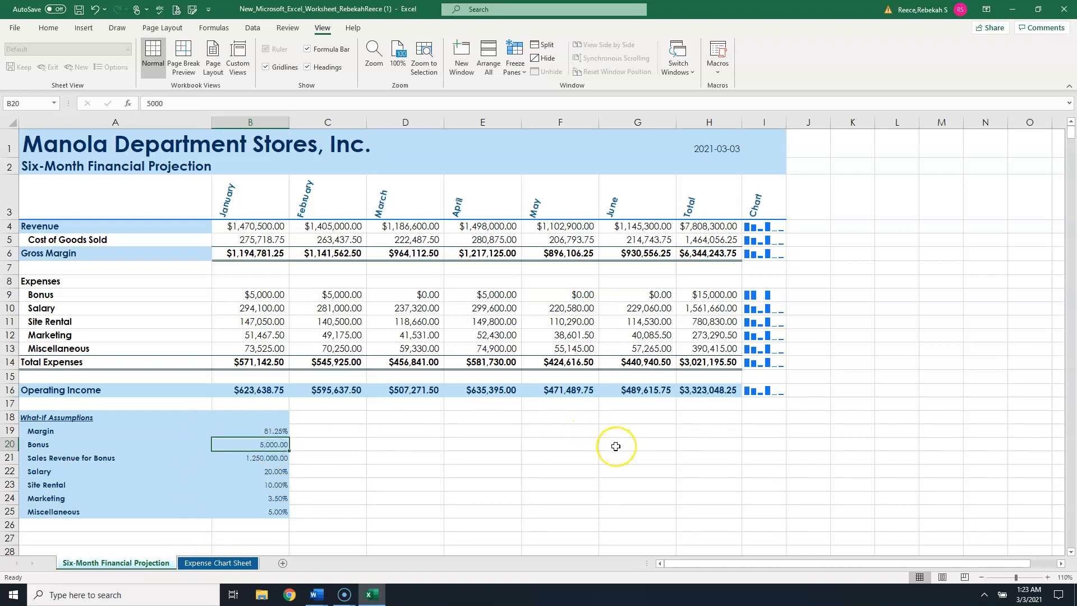
type("7500")
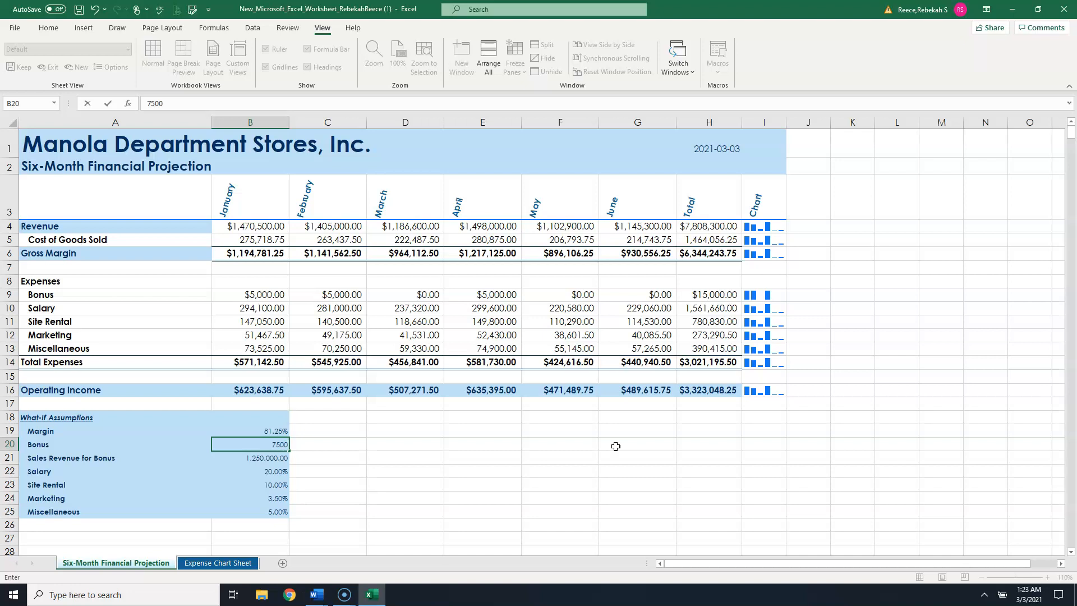
key("Return")
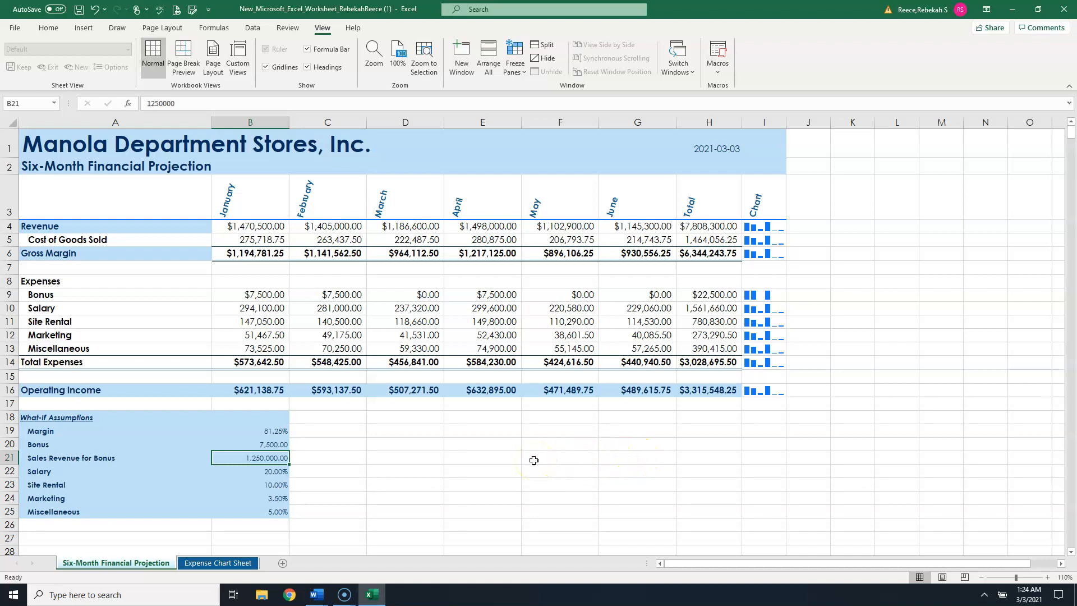
- Set the Salary what-if assumption to 25%
left_click(269, 475)
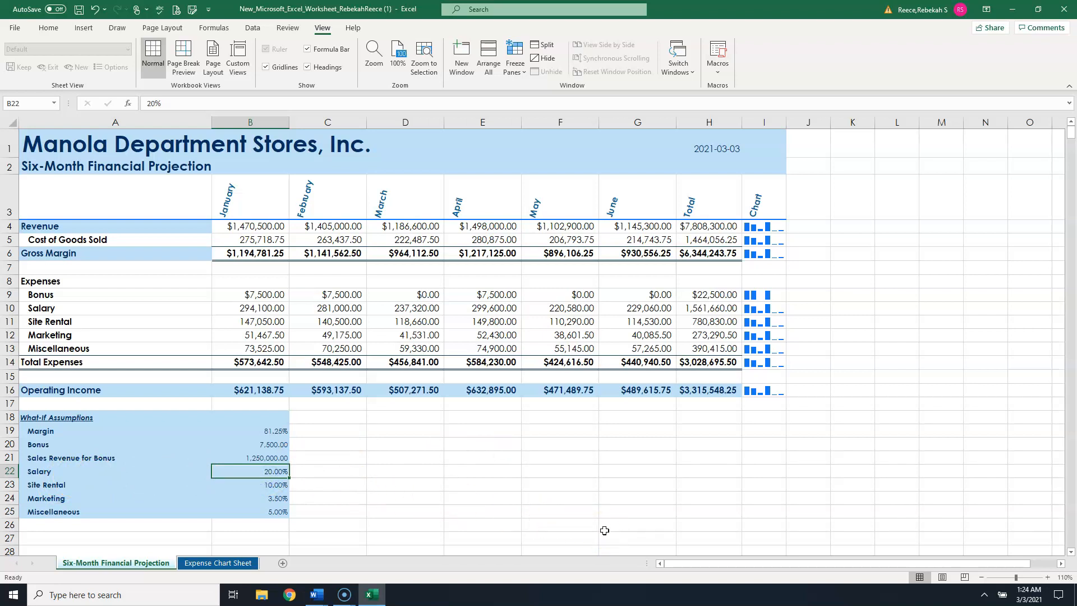
type("2")
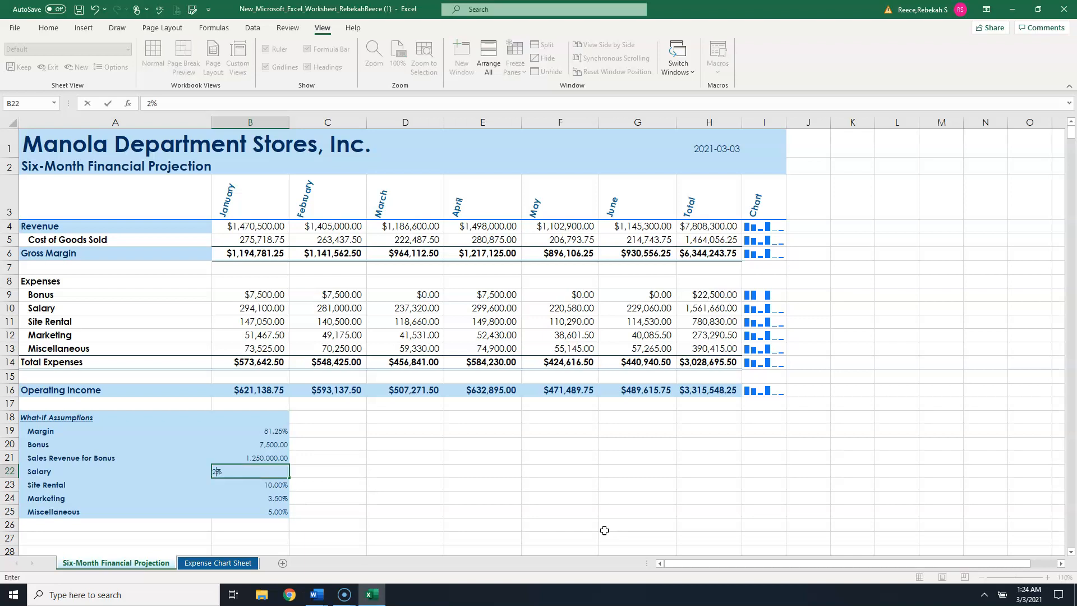
type("5")
key("Tab")
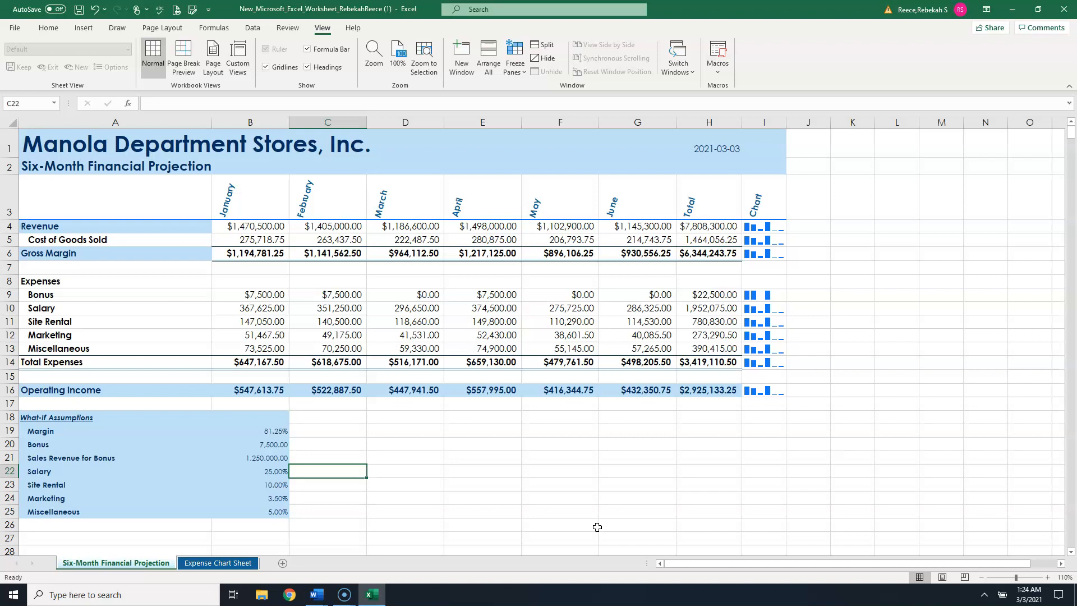
- Set the Miscellaneous what-if assumption to 3.5% and save the workbook
left_click(274, 515)
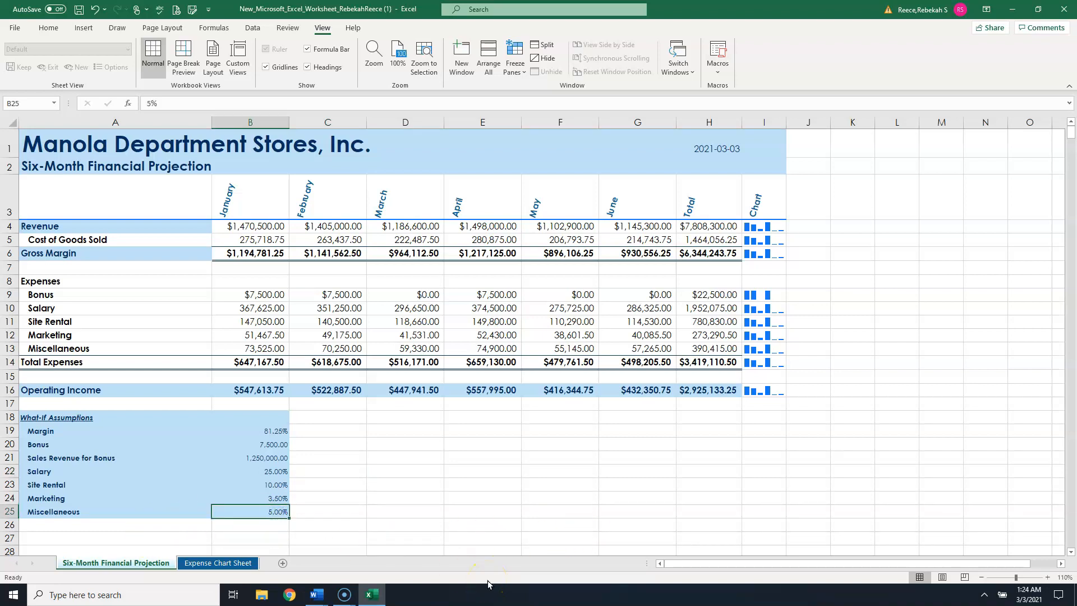
type("3.5%")
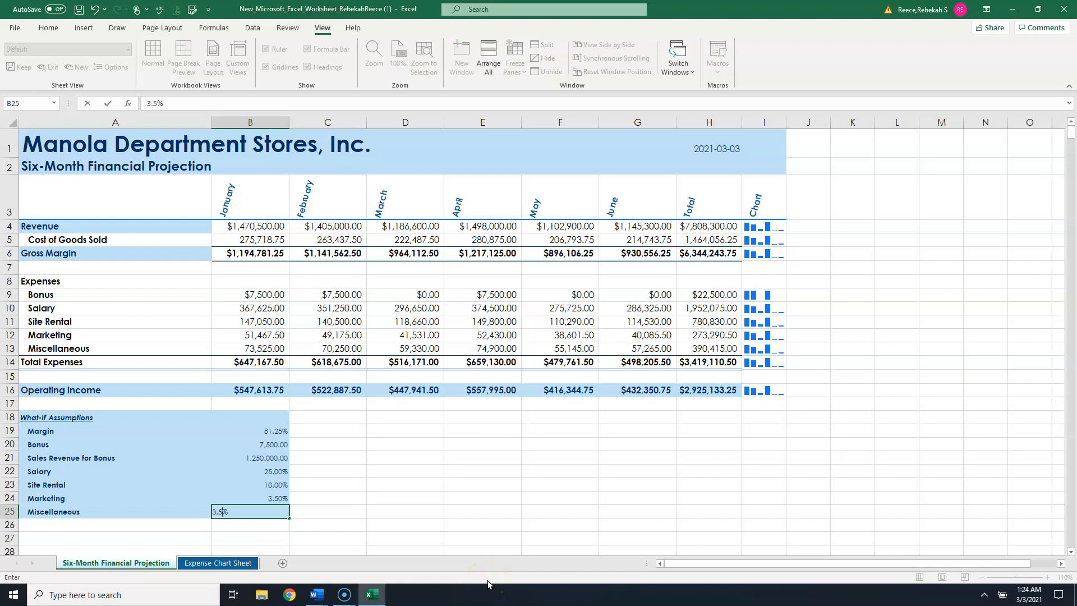
key("Tab")
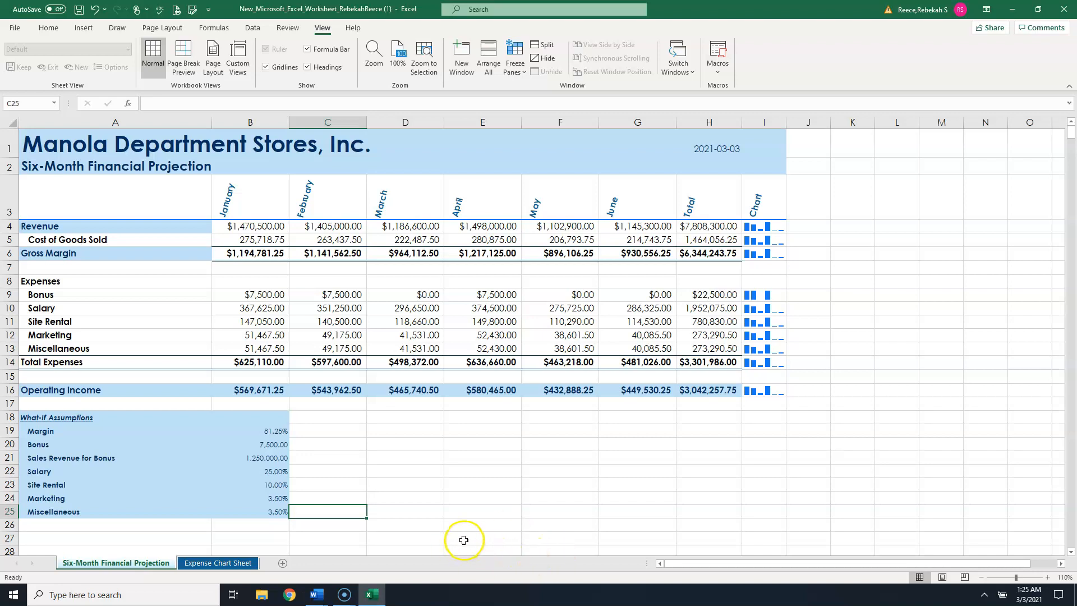
left_click(79, 13)
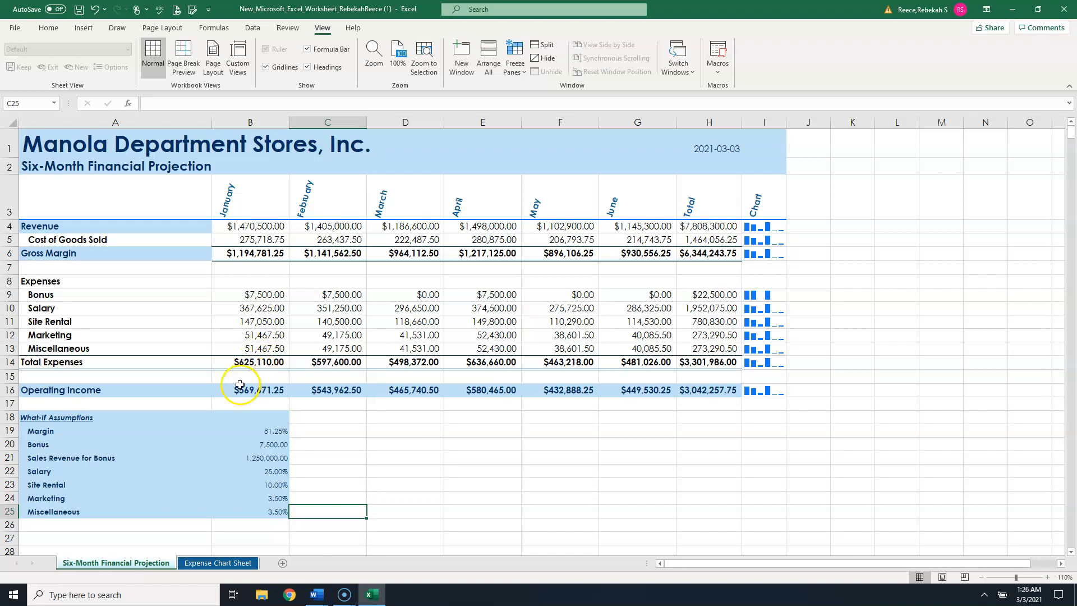
- Open Goal Seek with the total Operating Income cell H16 selected
mouse_move(705, 400)
left_mouse_down()
mouse_move(670, 392)
mouse_move(707, 392)
left_mouse_up()
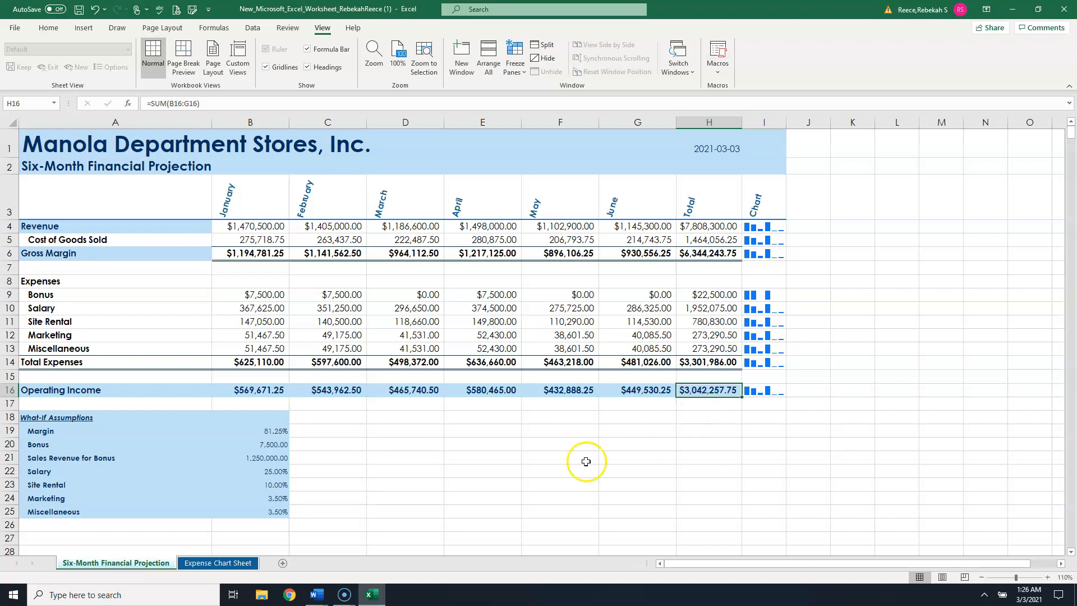
left_click(67, 484)
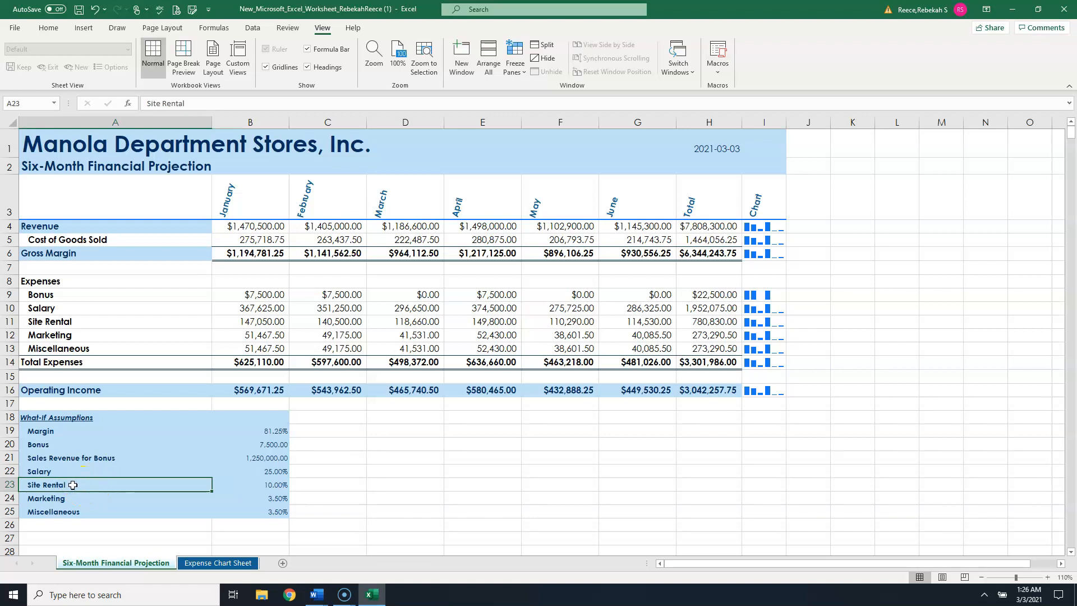
left_click(268, 488)
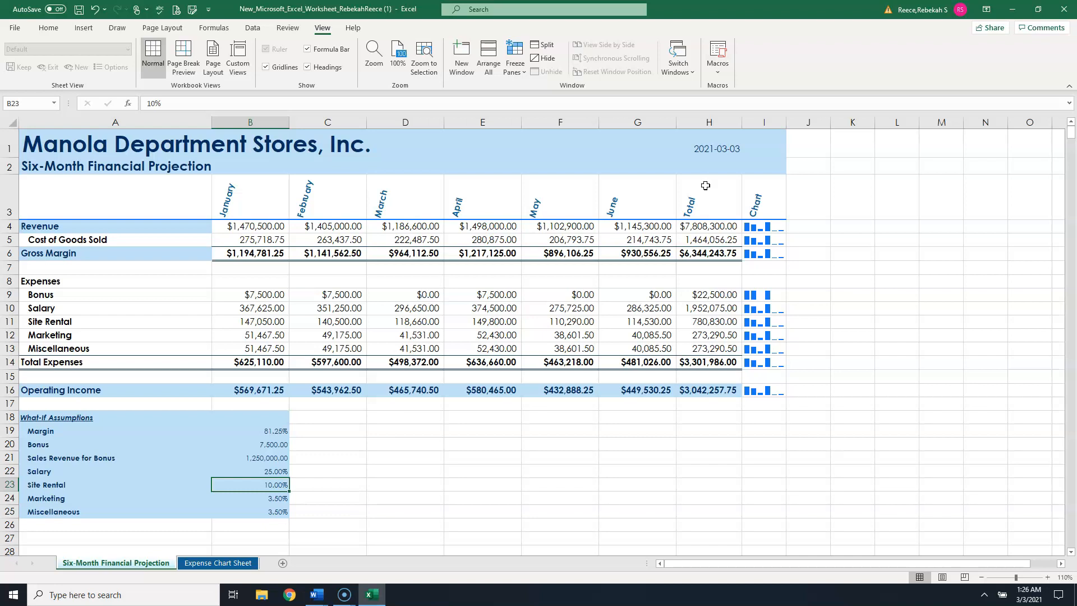
left_click(710, 395)
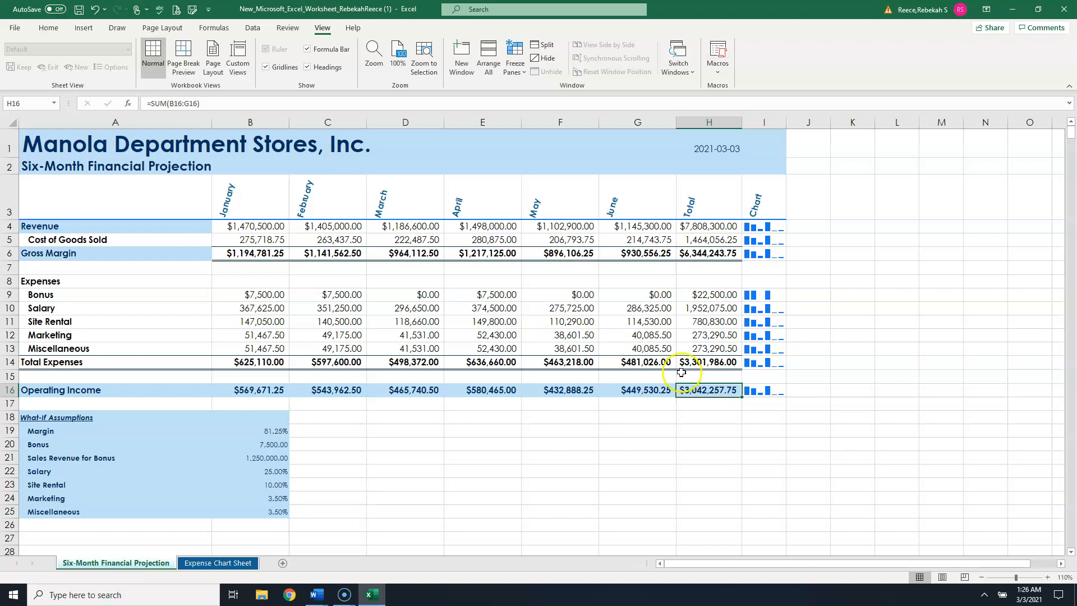
left_click(253, 28)
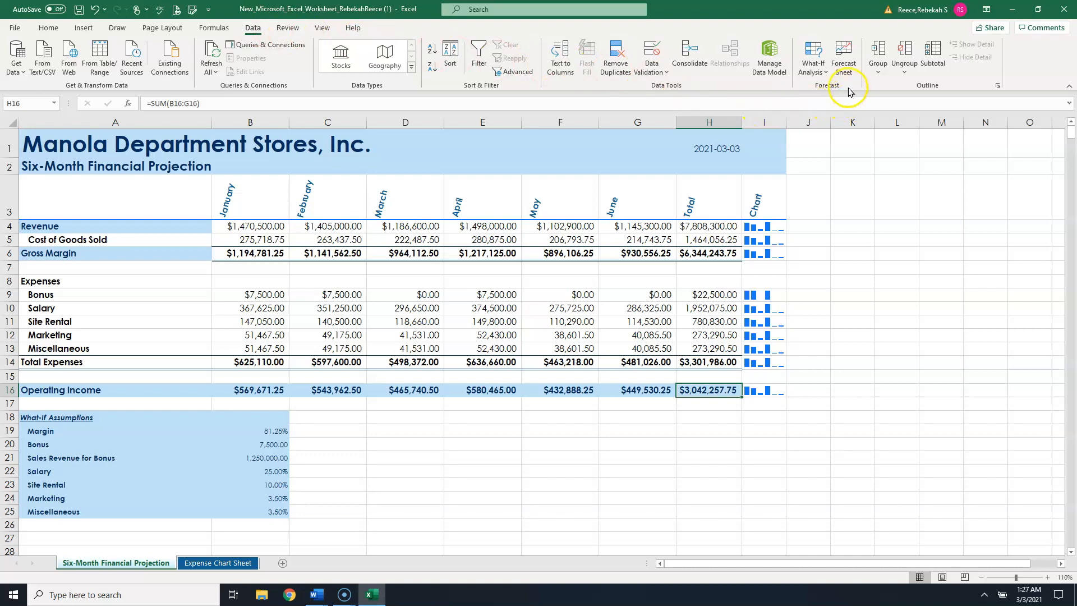
left_click(815, 76)
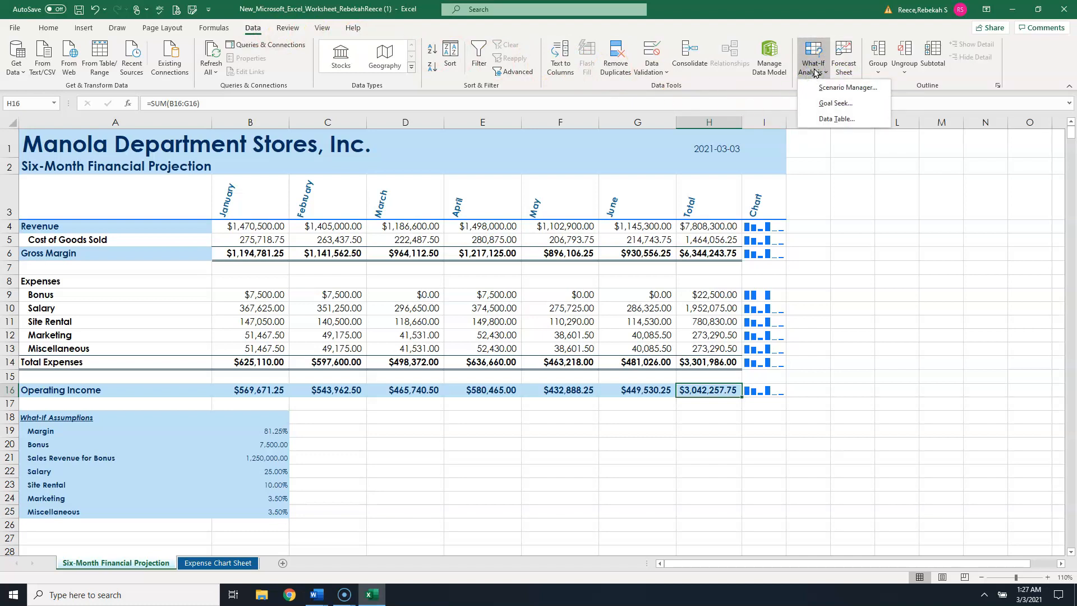
left_click(843, 108)
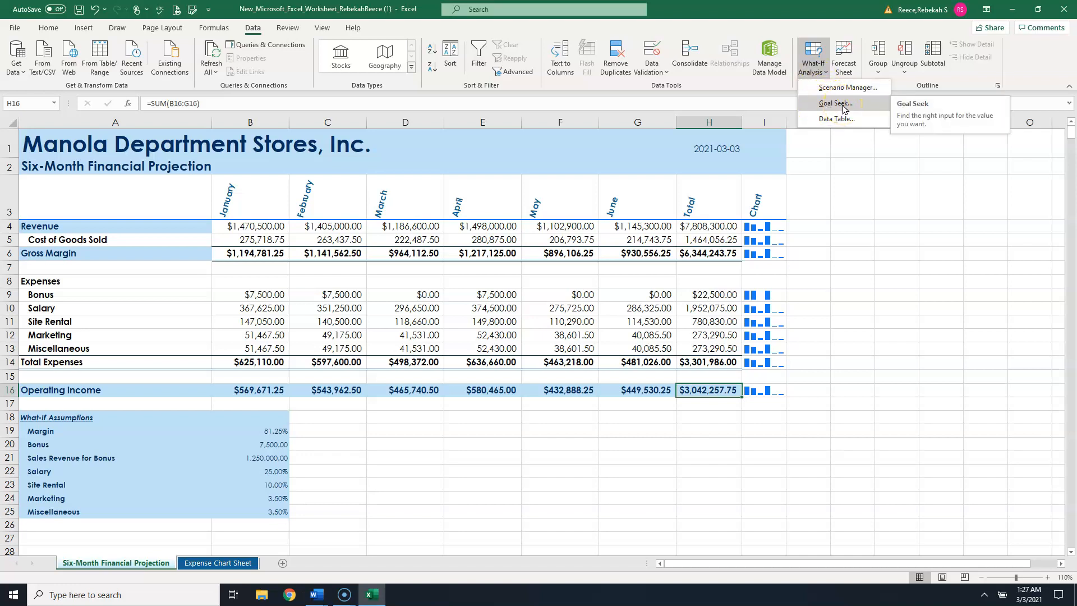
left_click(843, 108)
left_click(538, 98)
left_click_drag(516, 107, 462, 138)
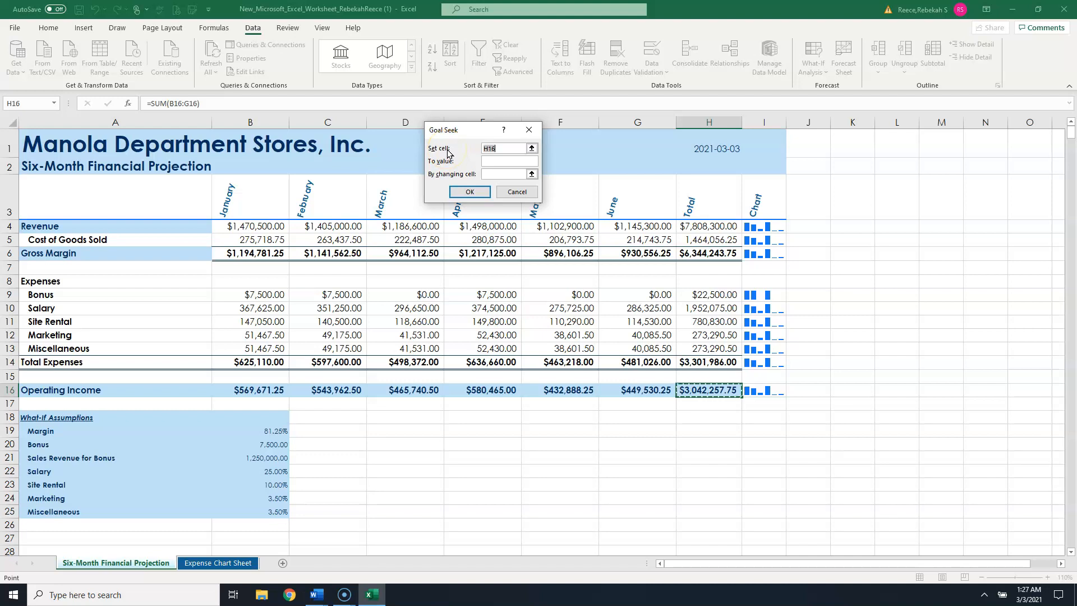
- Goal seek total Operating Income H16 to 3,500,000 by changing the Site Rental assumption $B$23, then undo it
left_click(505, 149)
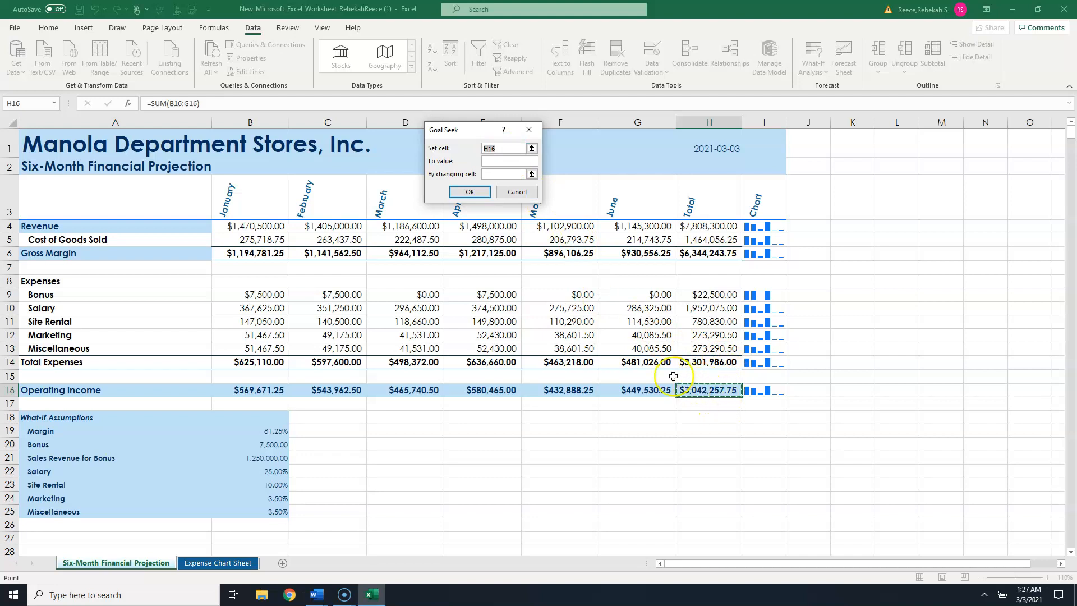
left_click(506, 162)
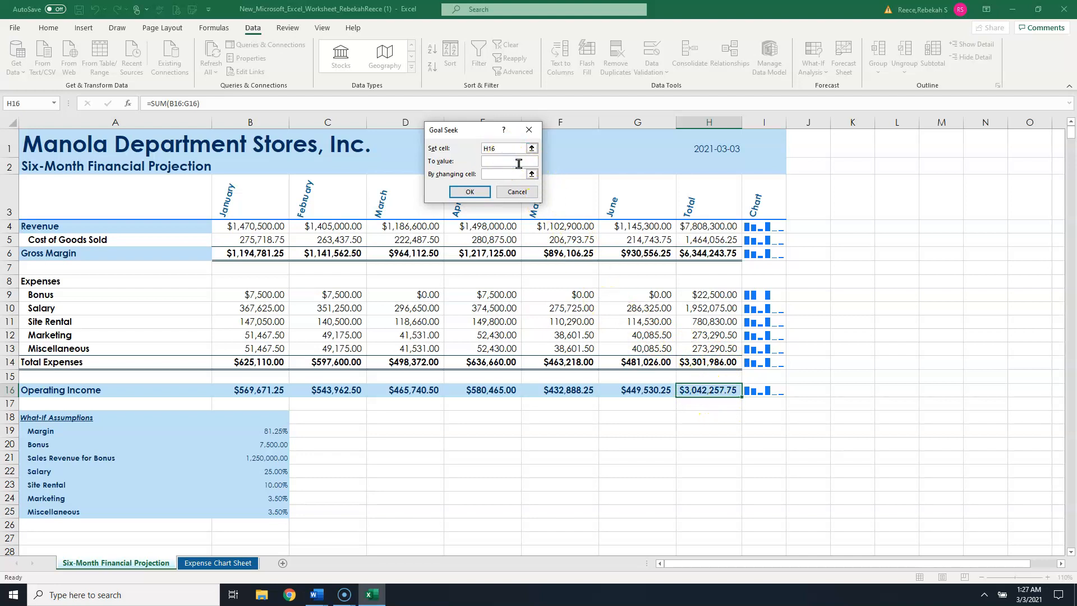
type("3500000")
left_click(504, 173)
type("b23")
key("F4")
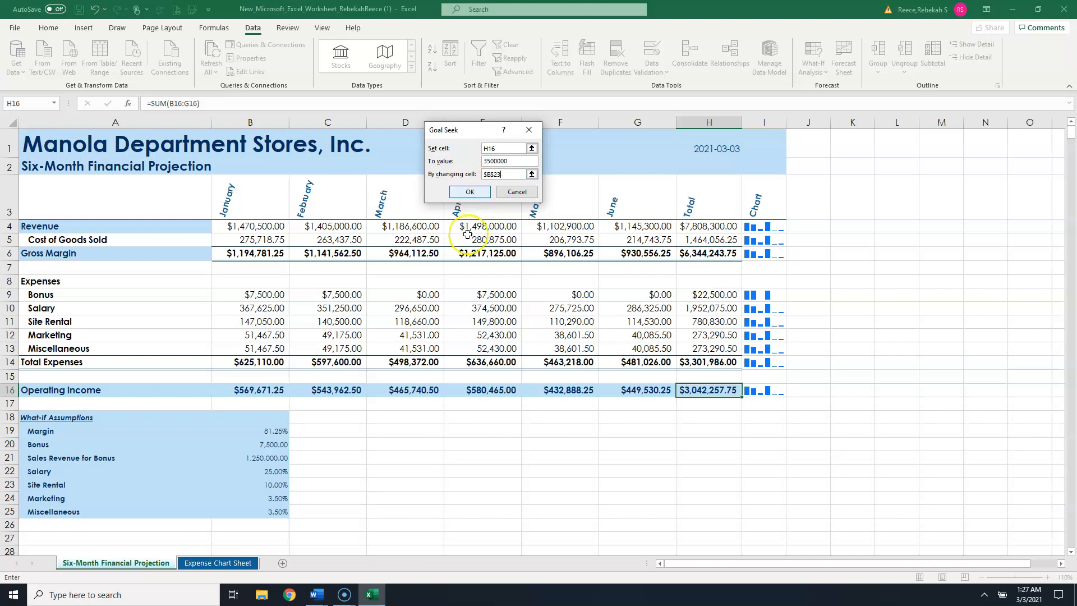
left_click(513, 171)
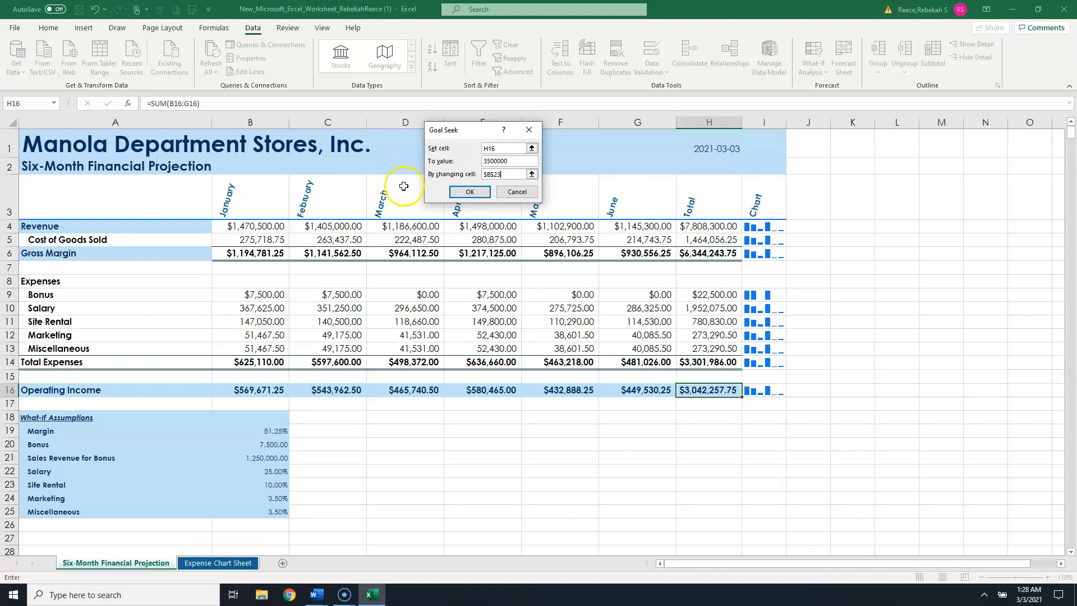
left_click(480, 195)
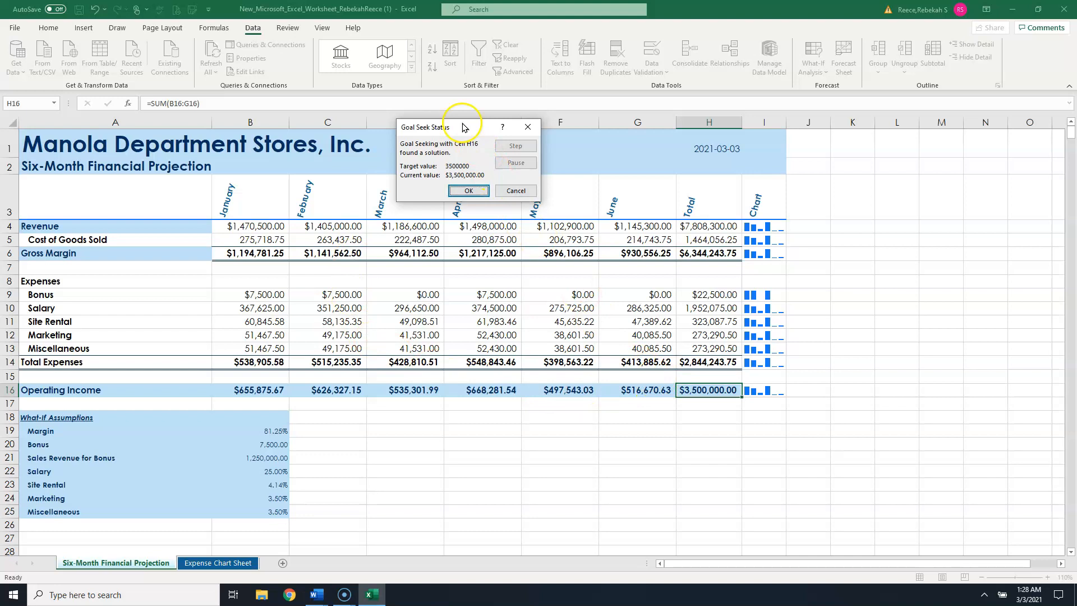
left_click_drag(464, 128, 466, 109)
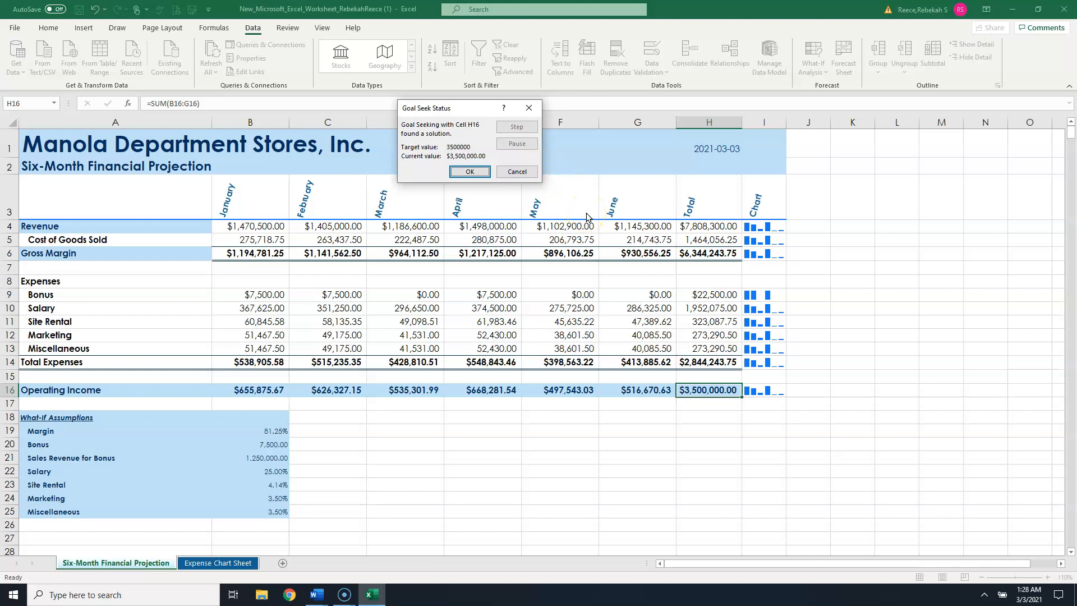
left_click(474, 172)
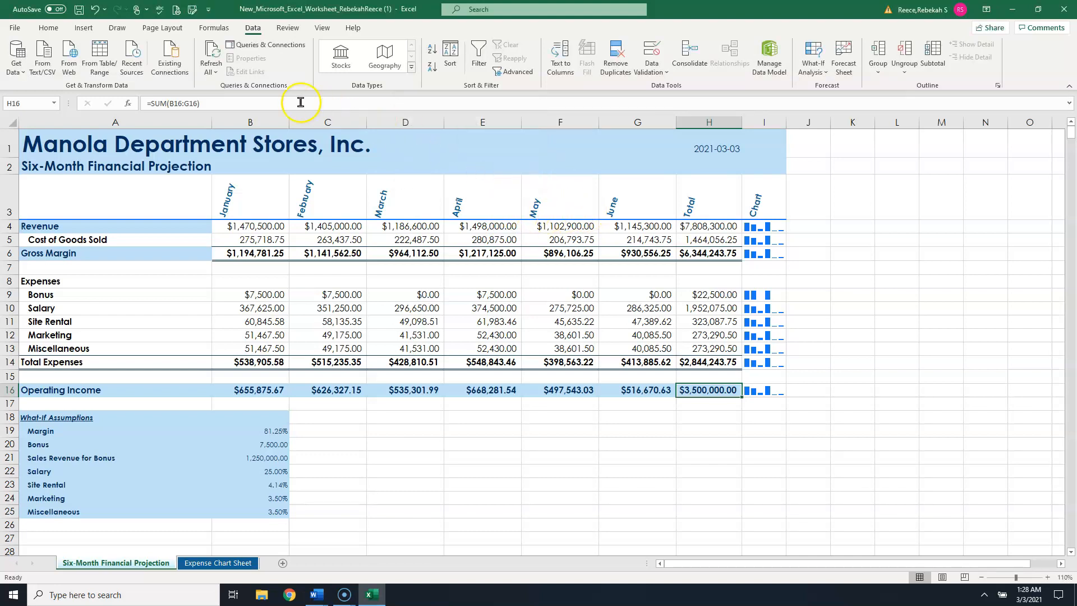
left_click(95, 9)
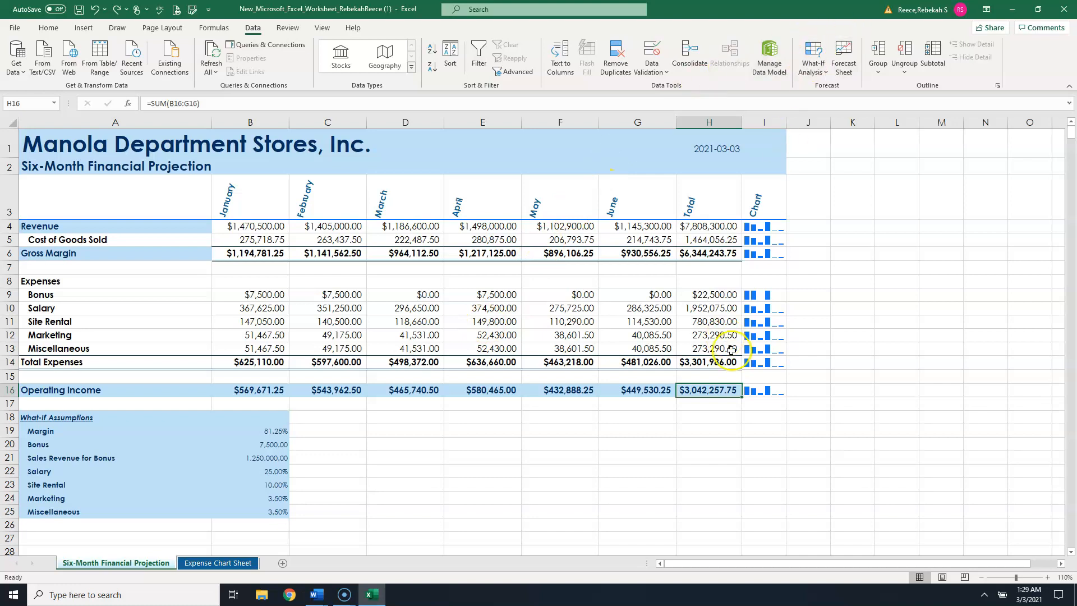
- Run Goal Seek again for total Operating Income of 3,500,000 by changing the Site Rental assumption, and cancel the result
left_click(813, 63)
left_click(824, 107)
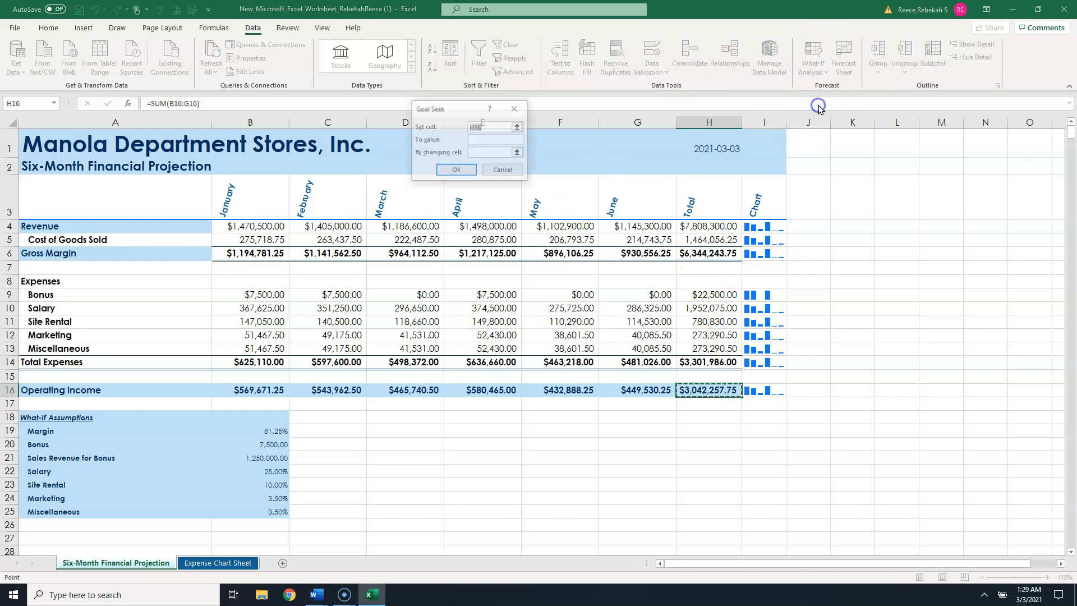
left_click(493, 140)
type("350000")
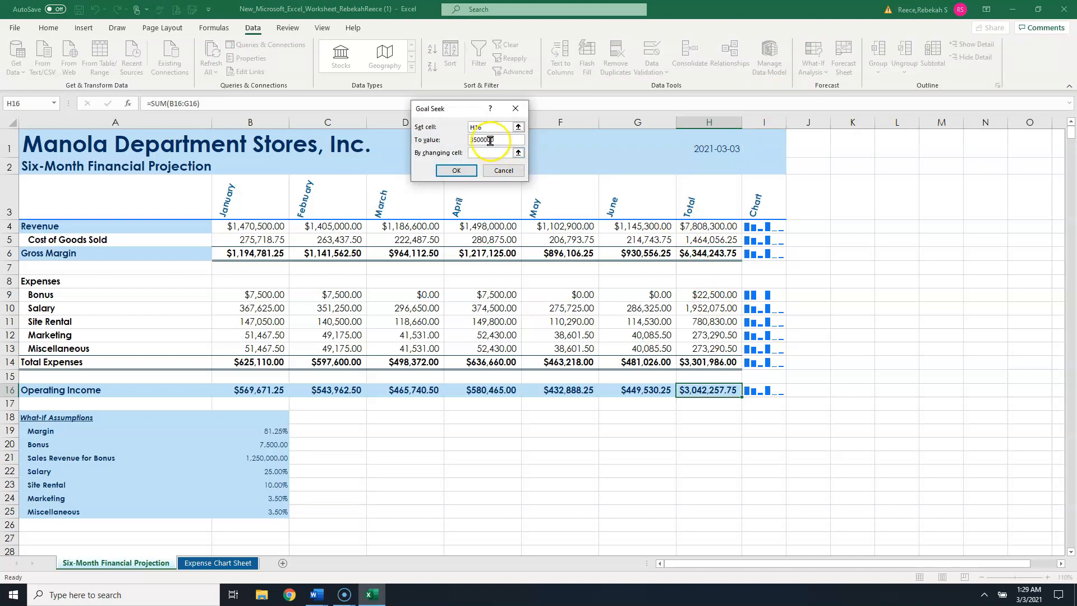
left_click(496, 152)
left_click(270, 483)
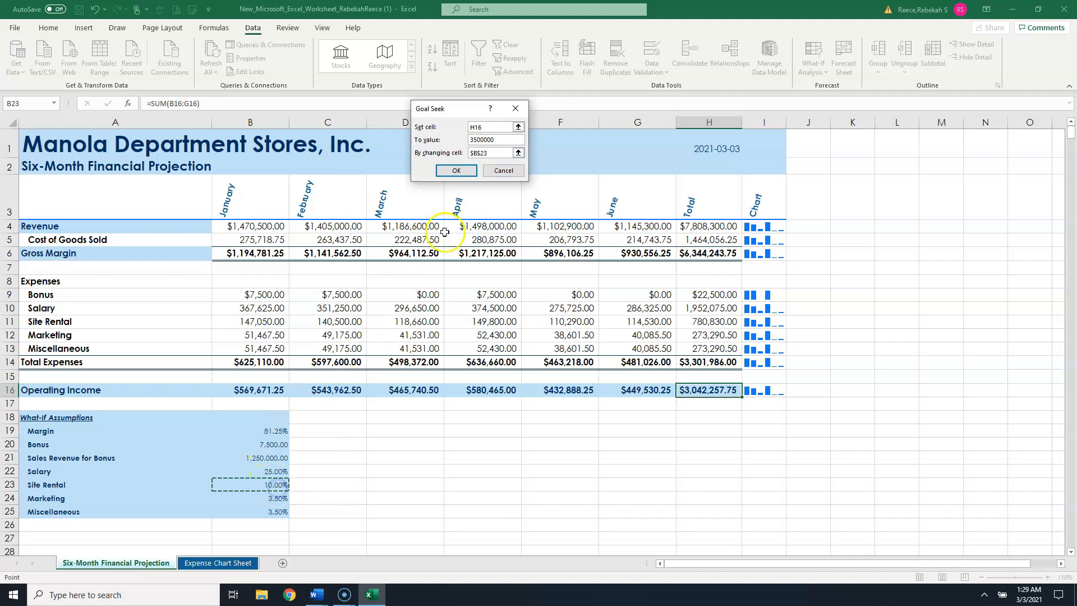
left_click(467, 171)
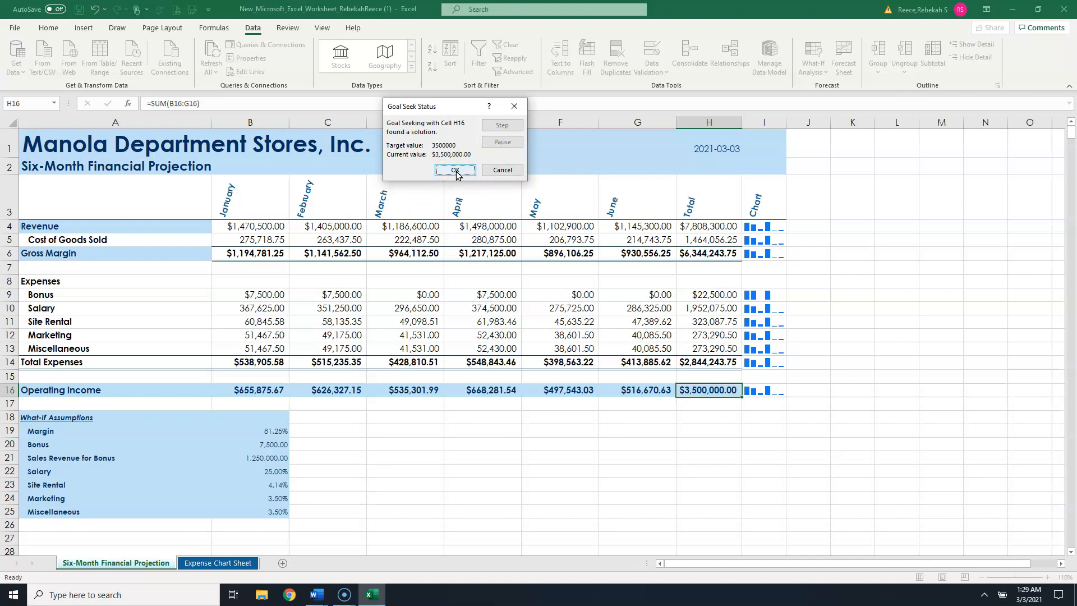
left_click(501, 170)
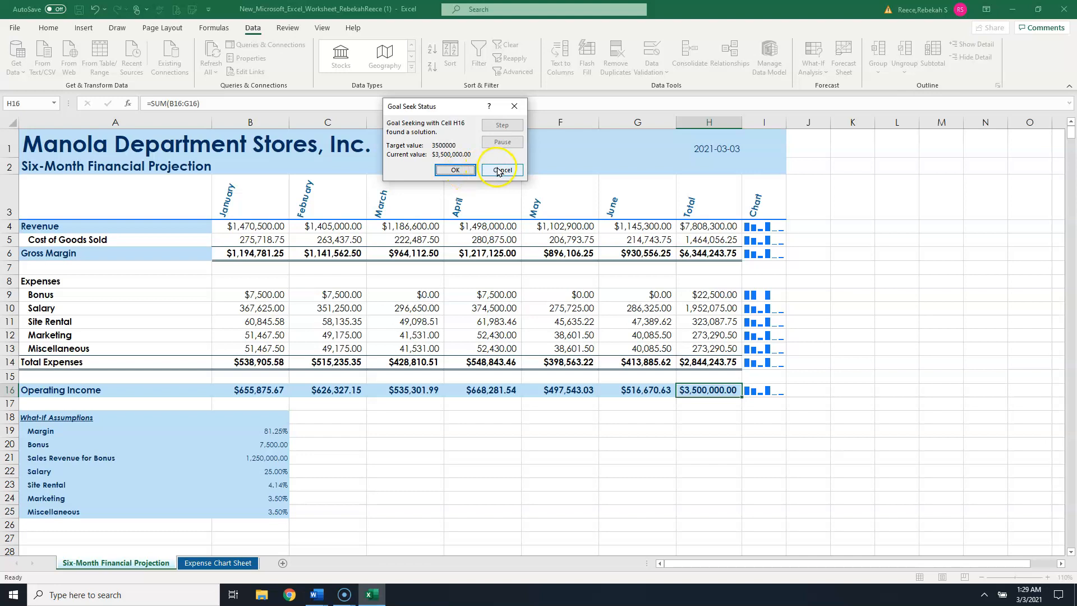
- Cancel the Goal Seek solution so the Site Rental assumption is not changed
left_click(501, 171)
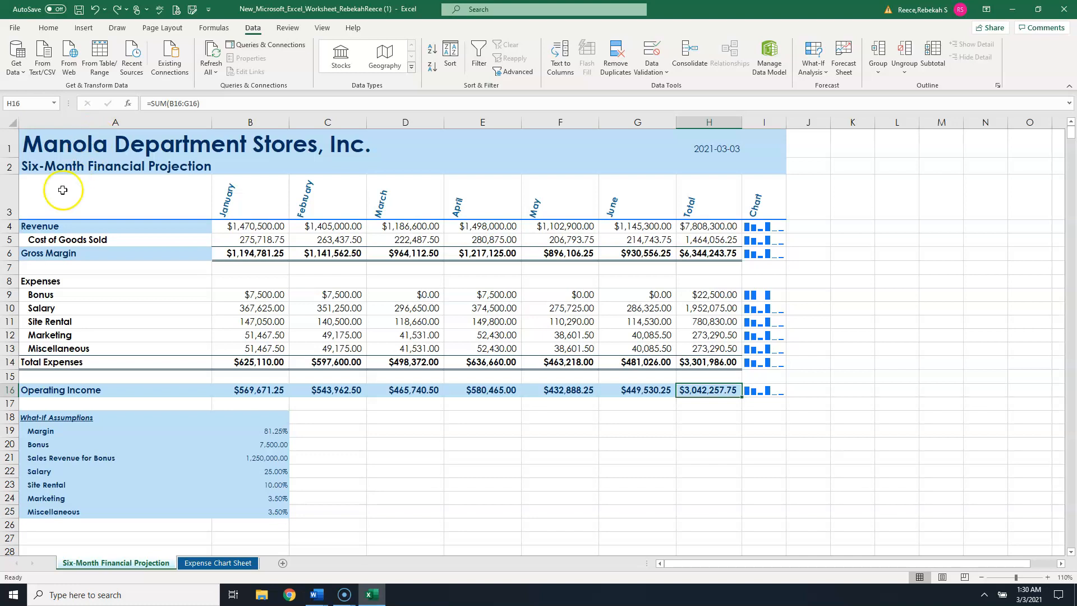
left_click(345, 595)
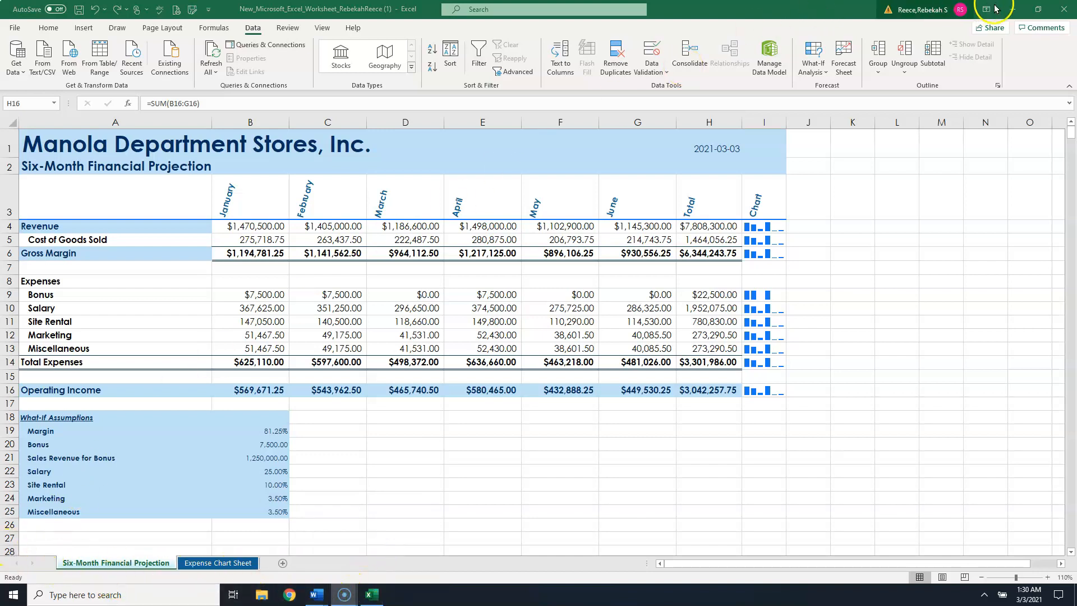
left_click(1012, 9)
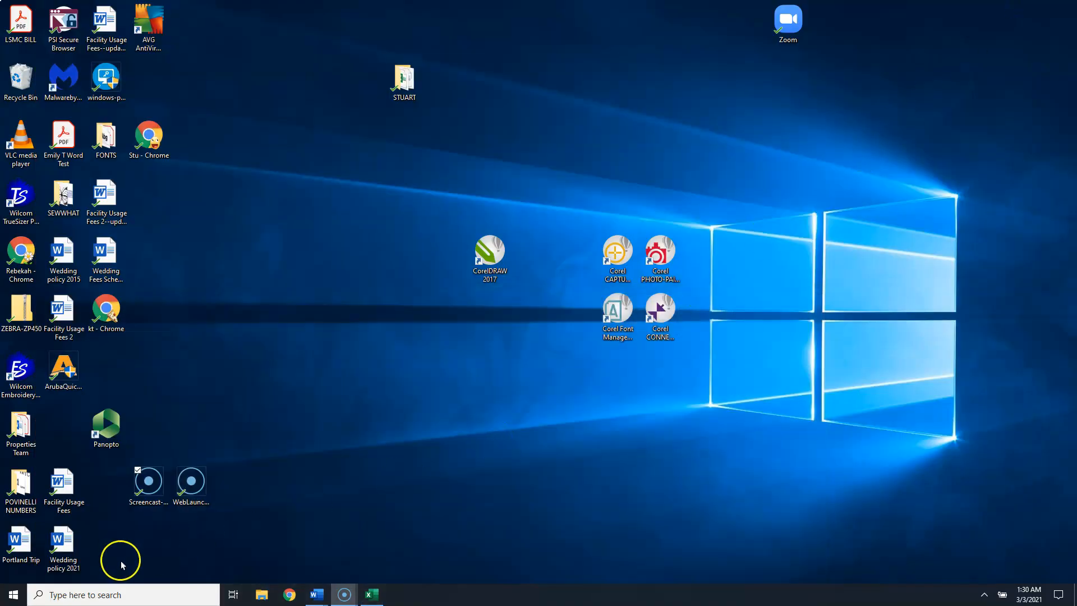
left_click(342, 596)
left_click(345, 595)
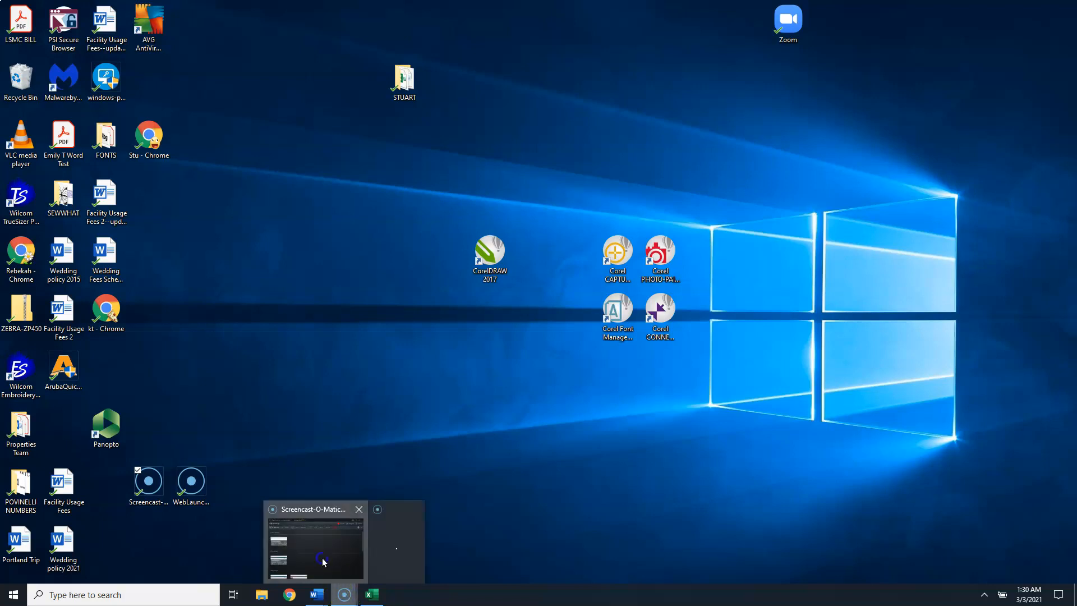
left_click(324, 562)
left_click(344, 594)
left_click(402, 564)
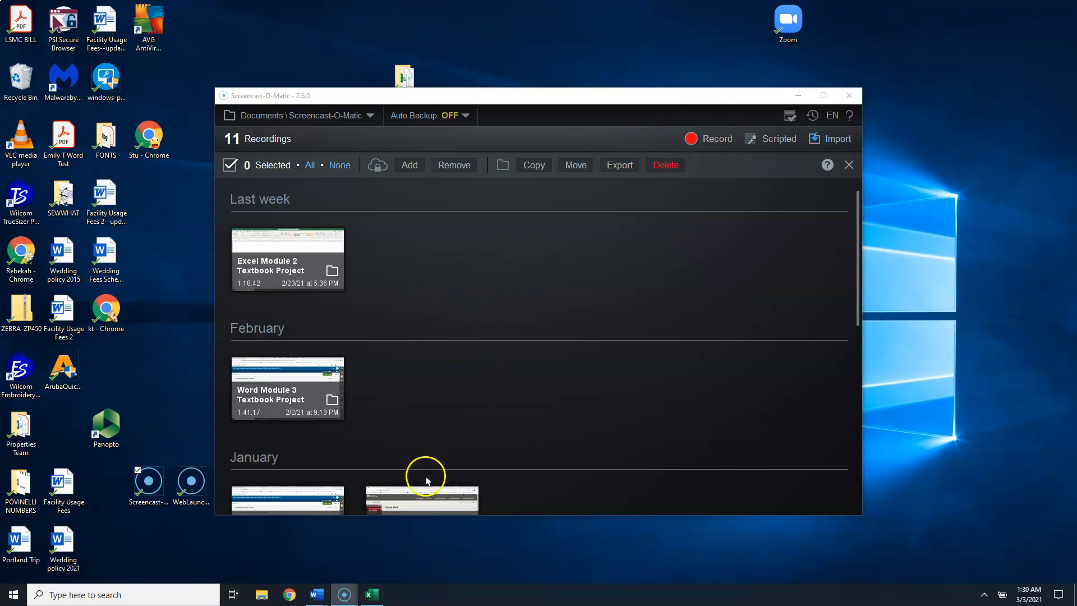
left_click(719, 138)
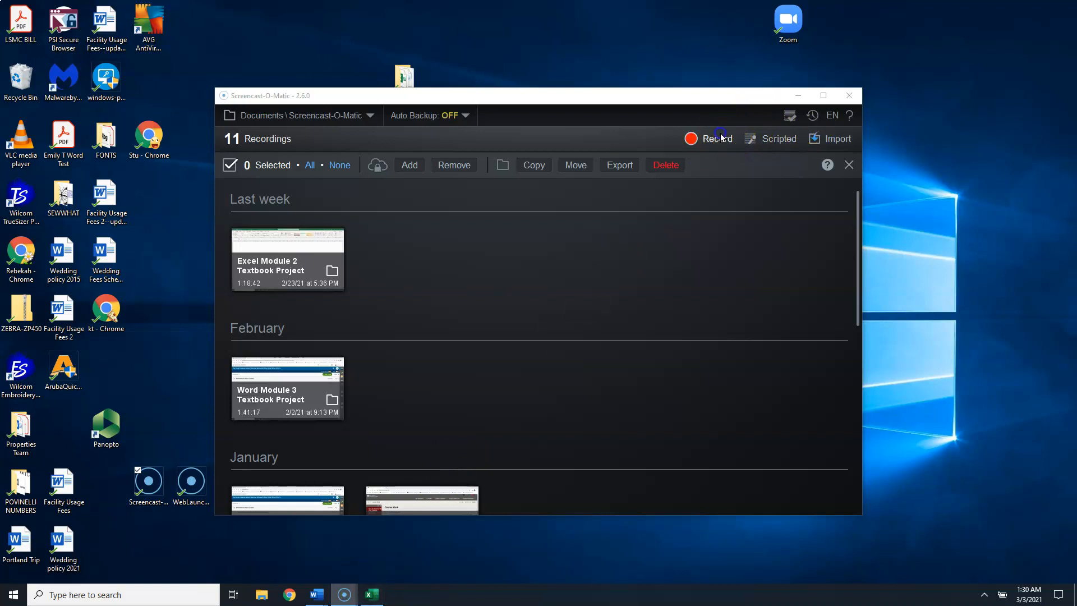